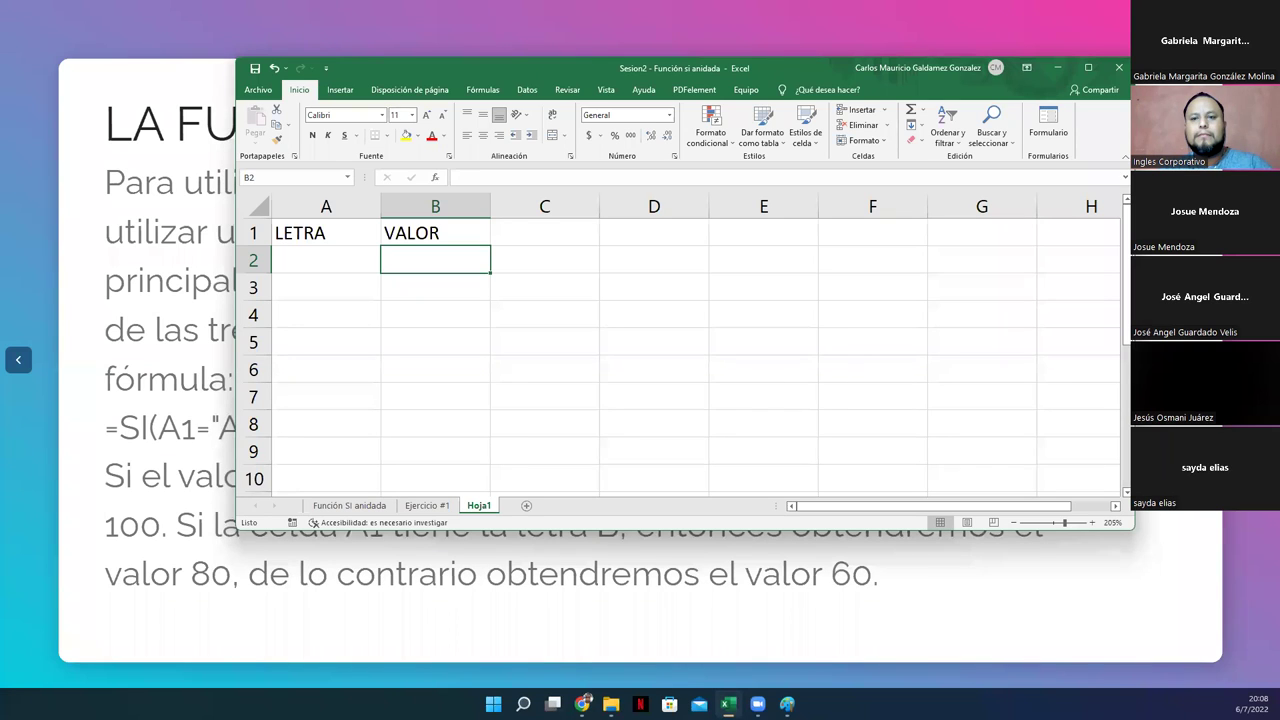
# - Enter the letters A, B and C in cells A2 to A4 under the LETRA heading
pyautogui.click(322, 253)
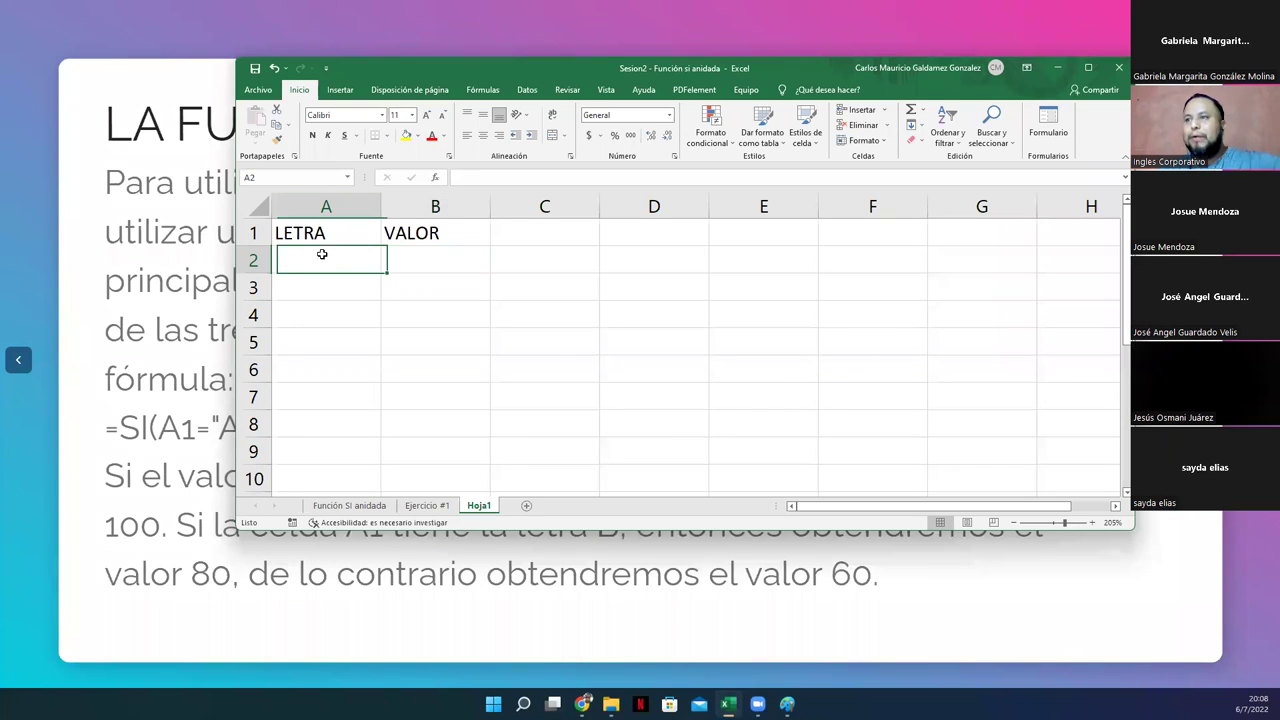
pyautogui.write('A')
pyautogui.press('Return')
pyautogui.write('B')
pyautogui.press('Return')
pyautogui.write('C')
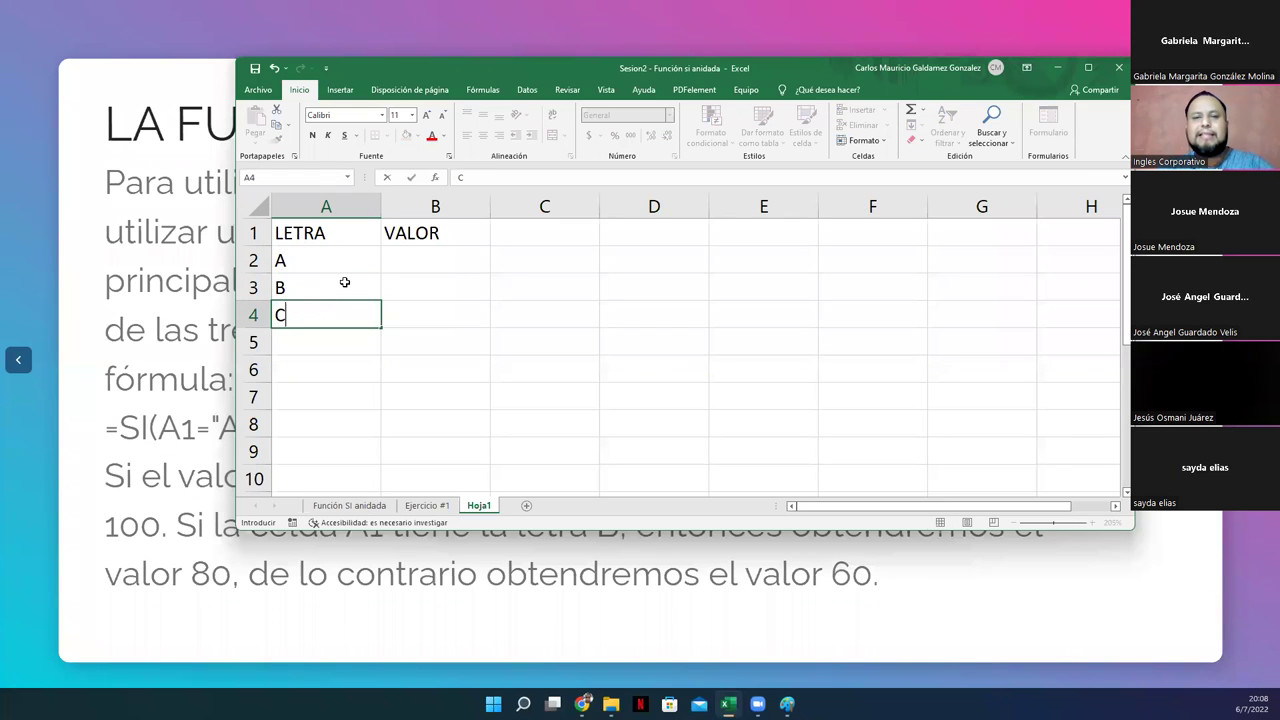
# - Move the LETRA and VALOR table one column over to start in B1, and add the heading ESTUDIANTE in A1
pyautogui.moveTo(334, 263); pyautogui.dragTo(334, 314)
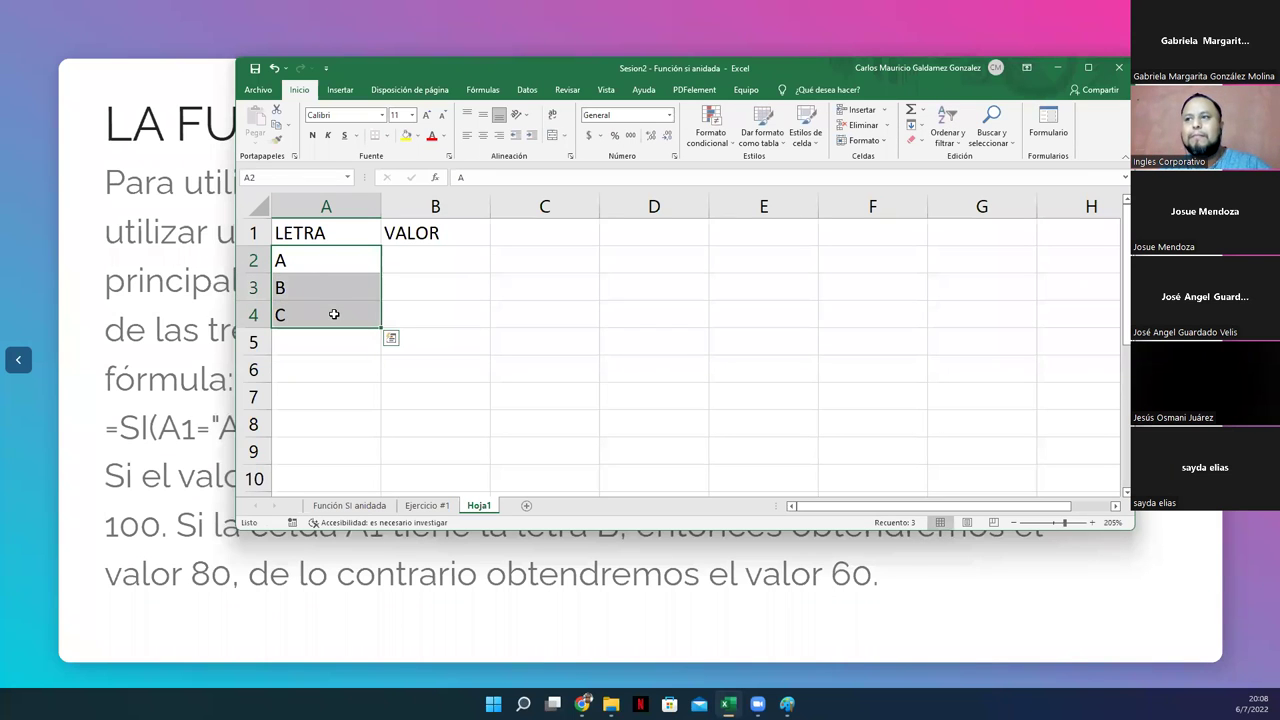
pyautogui.moveTo(306, 233); pyautogui.dragTo(565, 318)
pyautogui.click(344, 236)
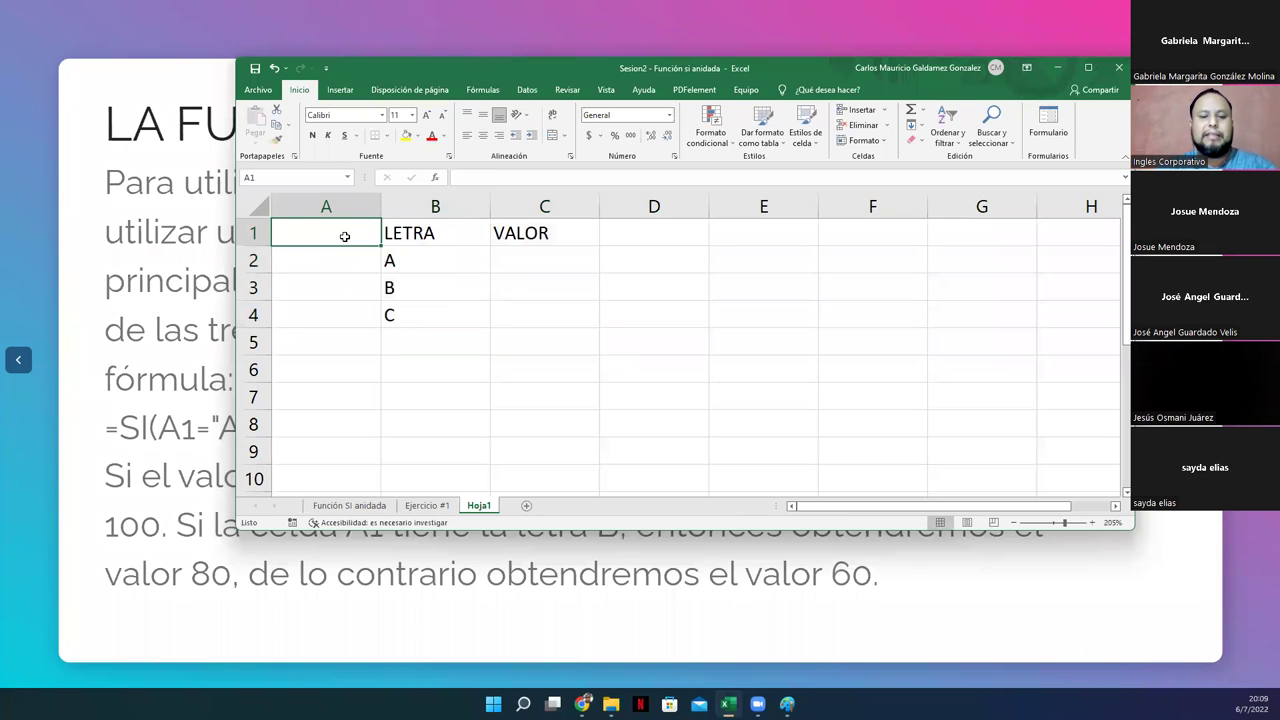
pyautogui.write('ESTUDIANTE')
pyautogui.press('Return')
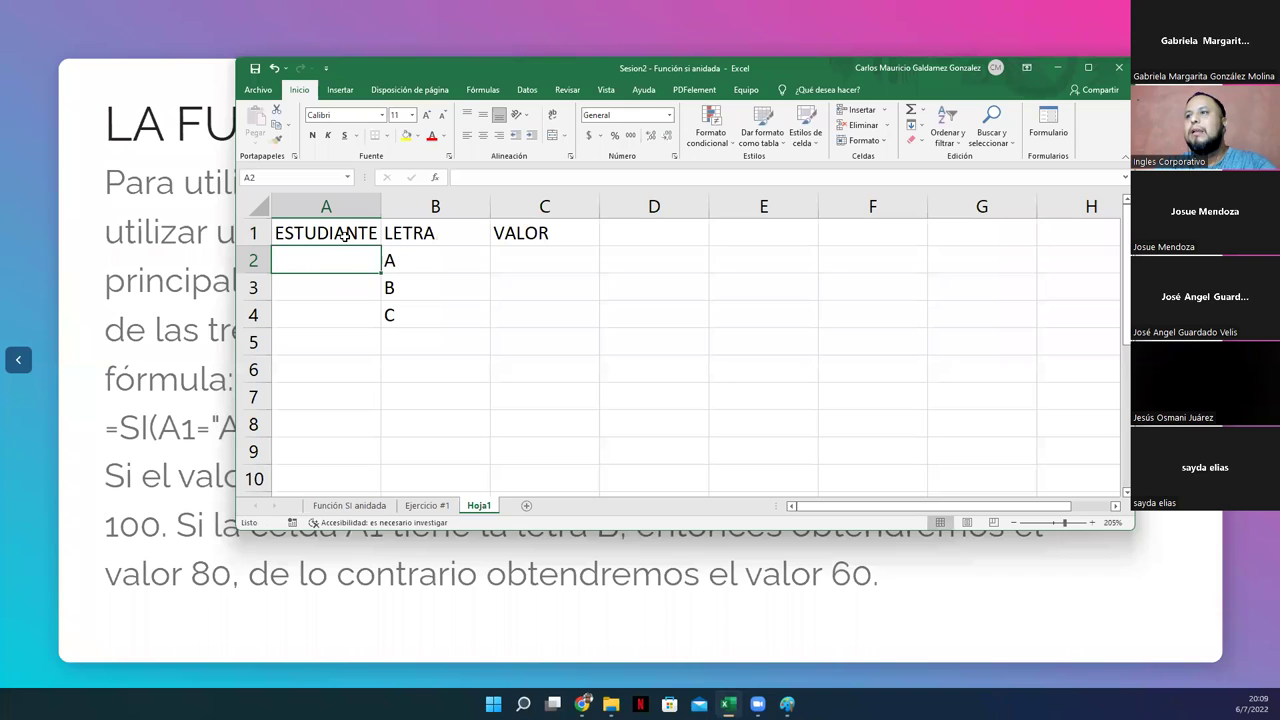
# - Enter the three students' first names in cells A2 to A4 under the ESTUDIANTE heading
pyautogui.write('JUAN')
pyautogui.press('Return')
pyautogui.write('Ma')
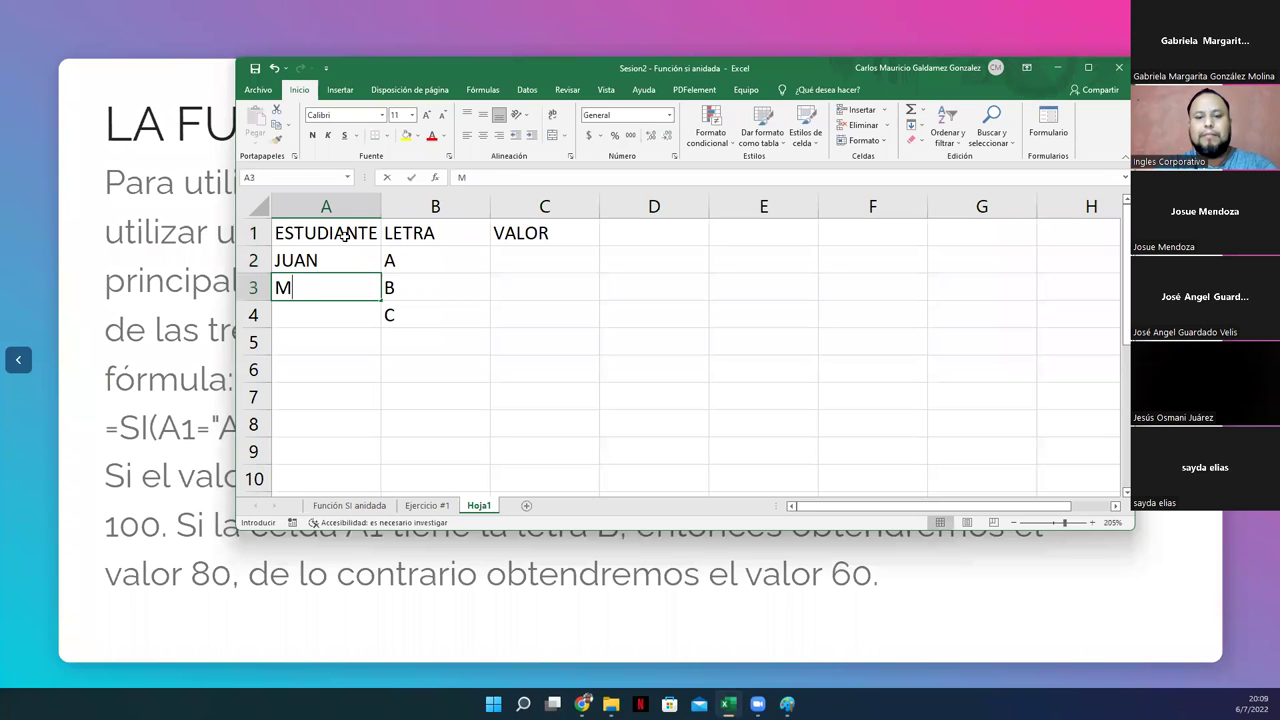
pyautogui.press('BackSpace')
pyautogui.write('ARIA')
pyautogui.press('Return')
pyautogui.write('JOSE')
pyautogui.press('Return')
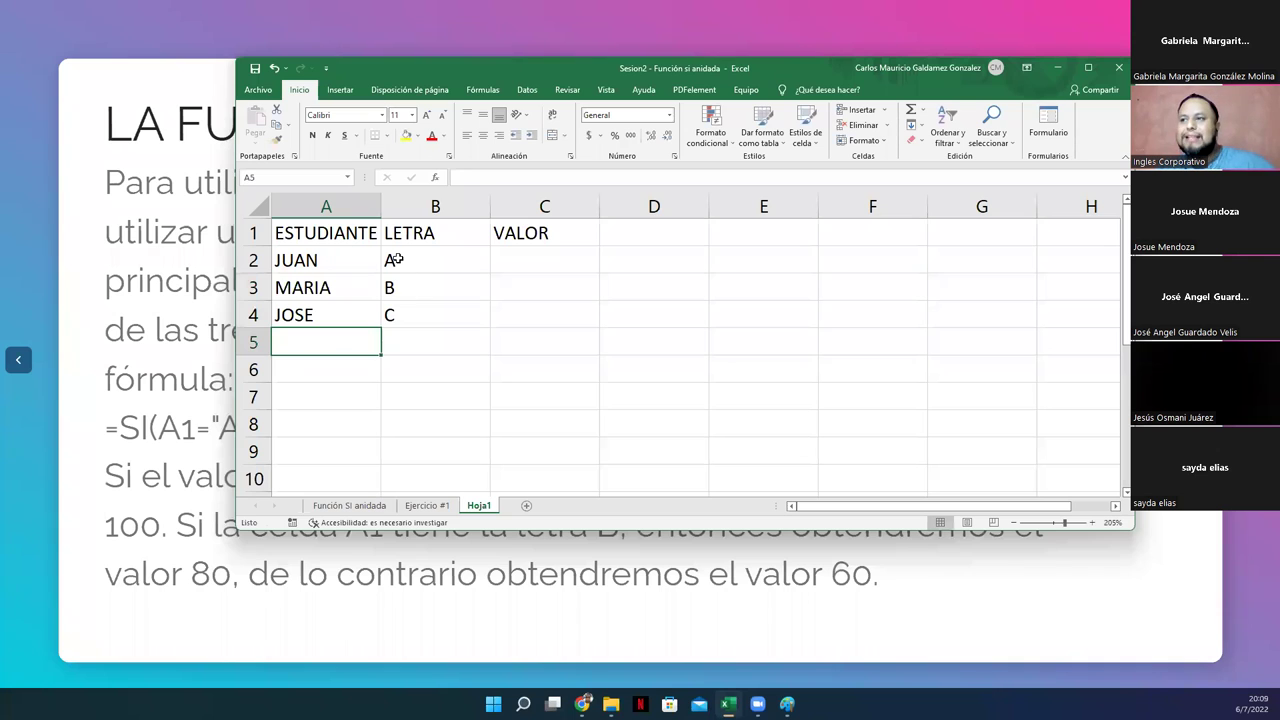
# - Change the letter grades to B in B2 and A in B3, keeping C in B4
pyautogui.click(397, 261)
pyautogui.write('B')
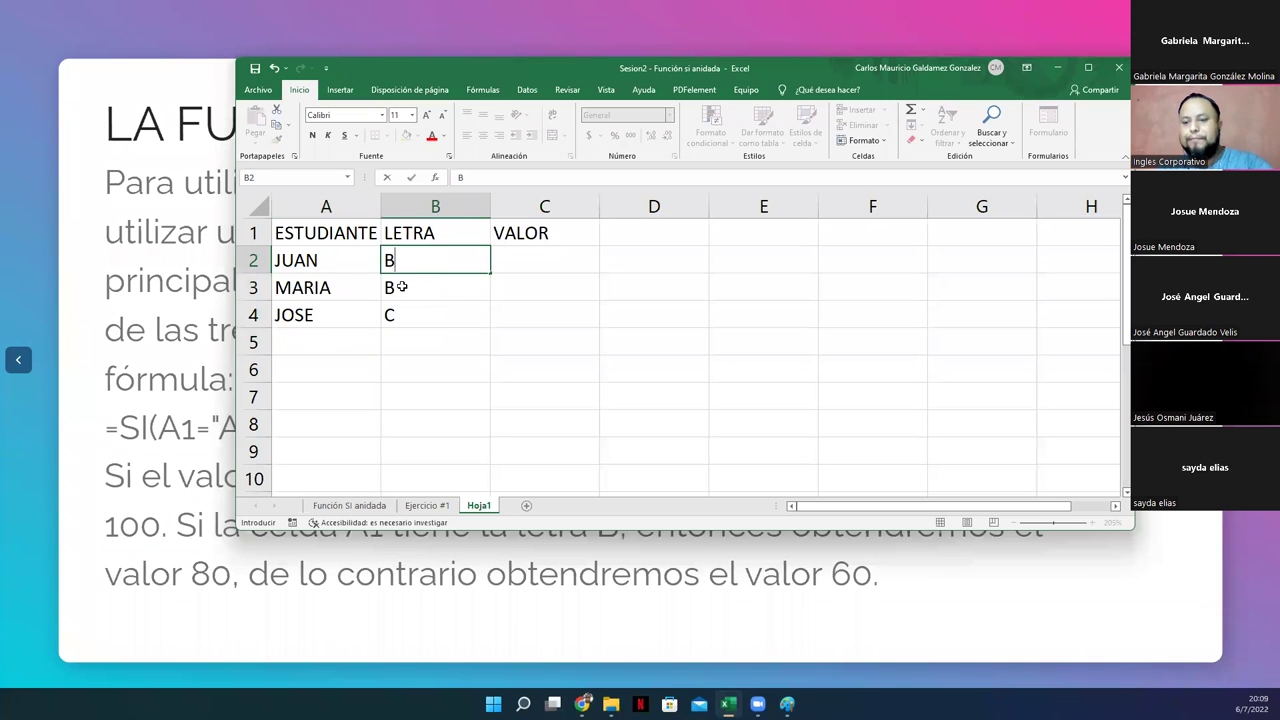
pyautogui.press('Return')
pyautogui.write('A')
pyautogui.press('Return')
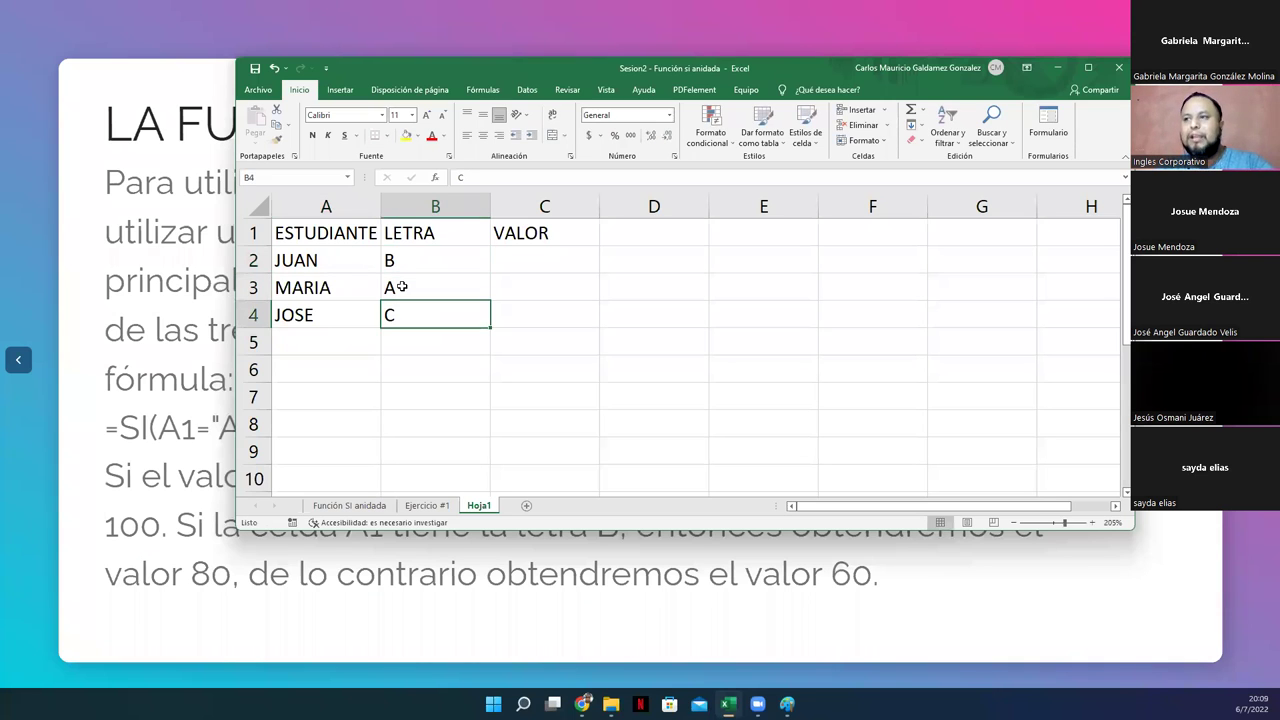
pyautogui.press('Return')
pyautogui.moveTo(429, 258); pyautogui.dragTo(426, 306)
pyautogui.moveTo(306, 260); pyautogui.dragTo(417, 317)
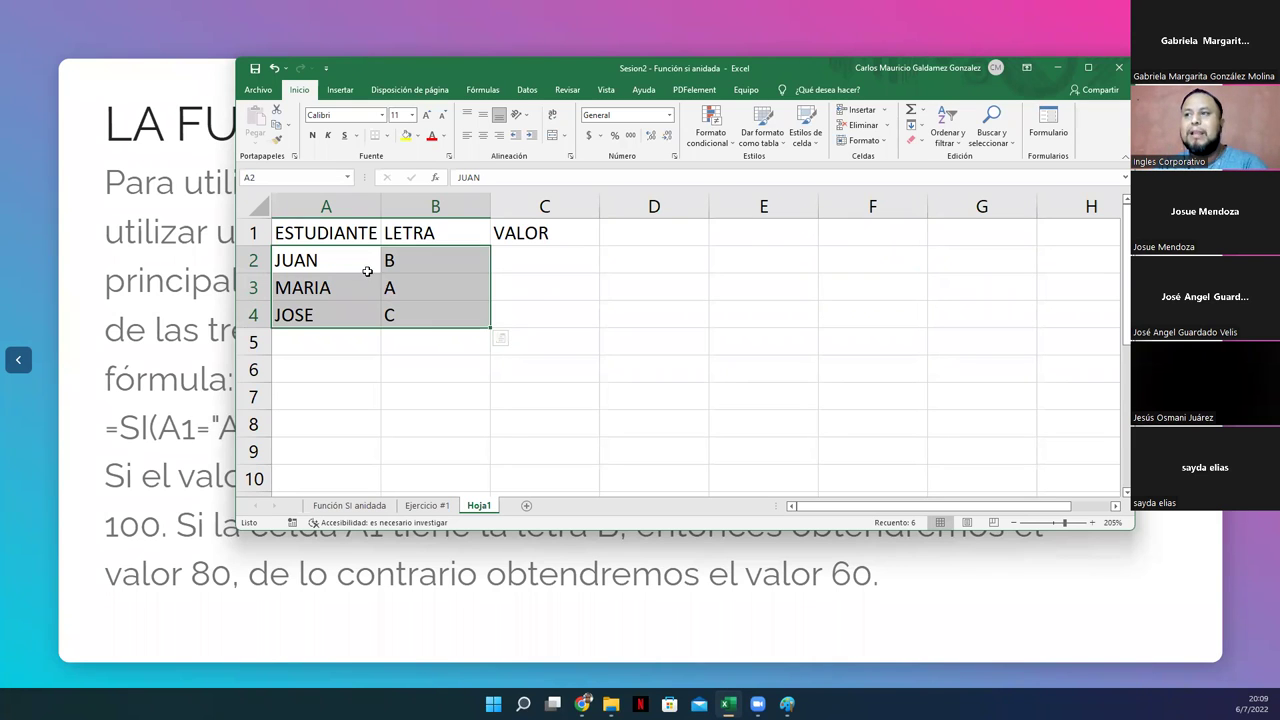
pyautogui.click(525, 260)
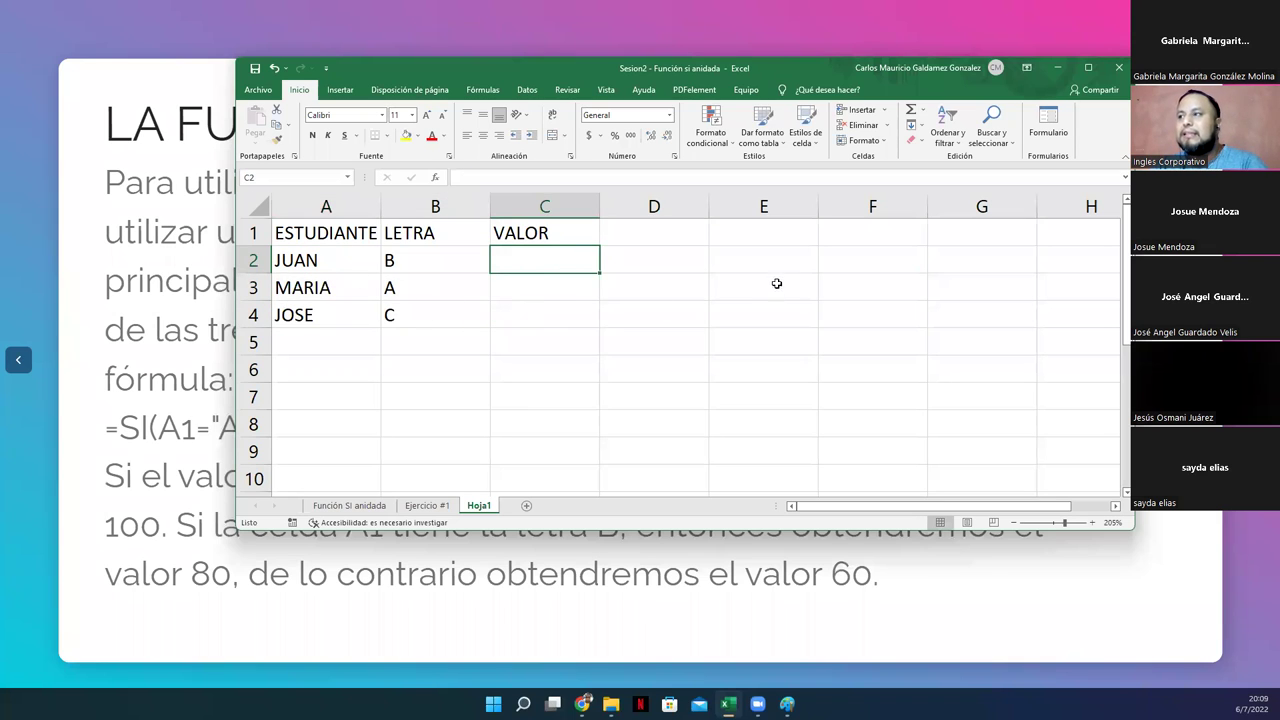
# - Enter the title "Tabla de Valor" in cell E2
pyautogui.click(856, 266)
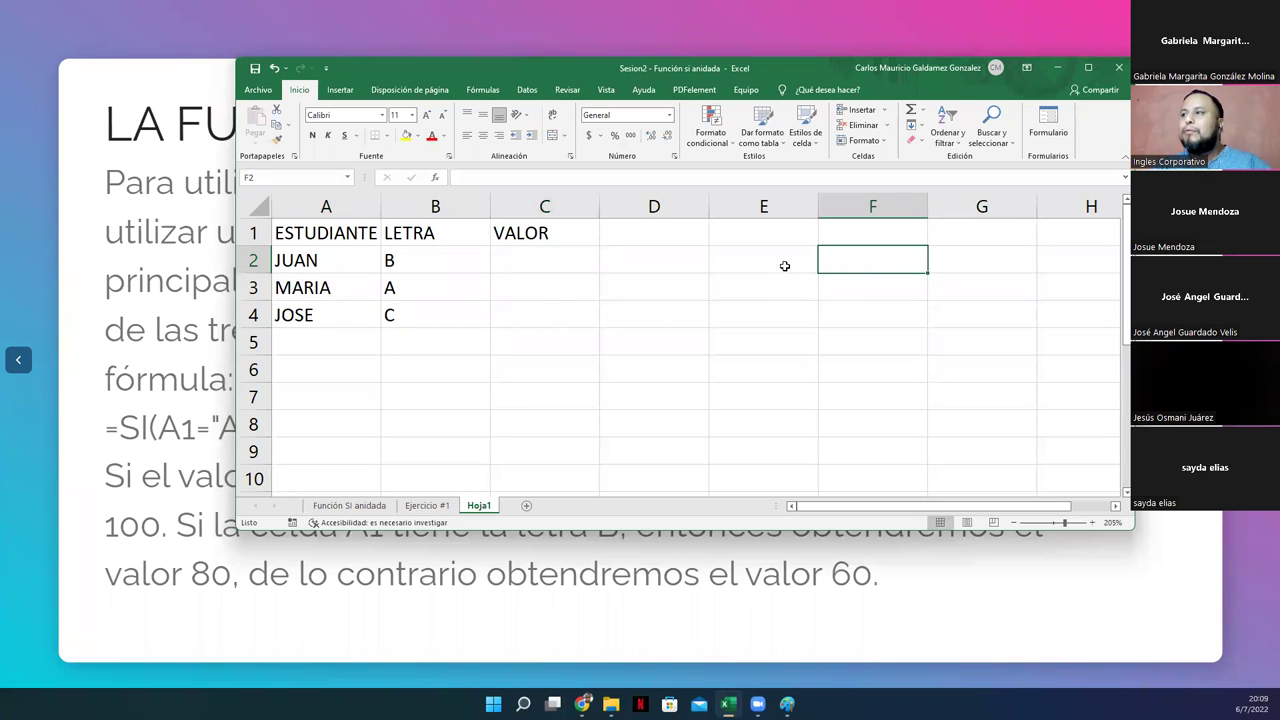
pyautogui.click(786, 266)
pyautogui.write('Tabla de Valor')
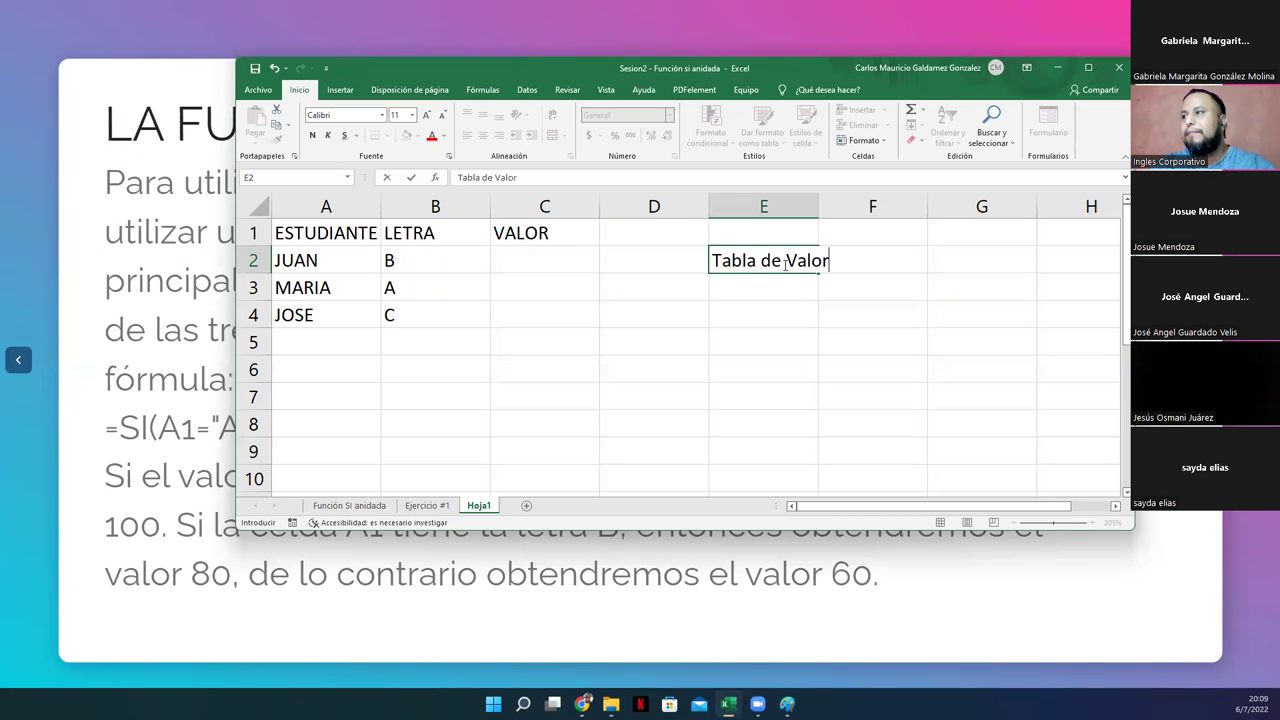
pyautogui.press('Return')
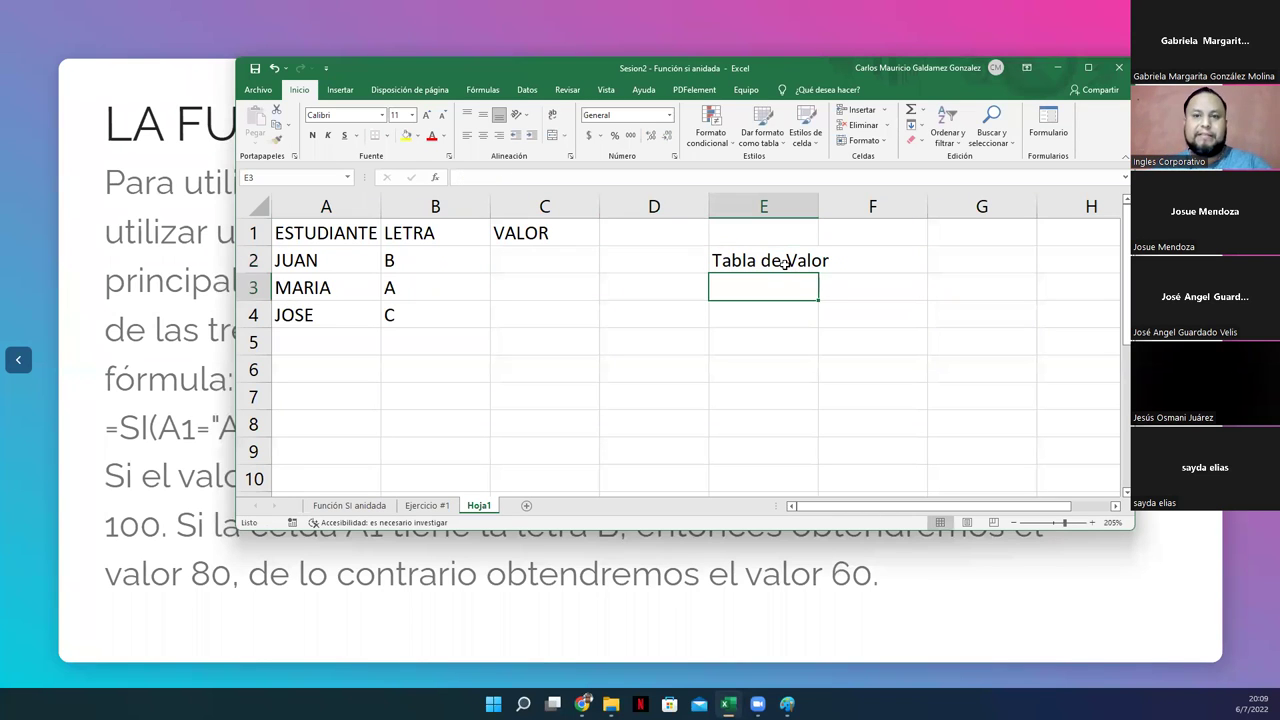
# - Enter the rule "Si La letra es A su valor es 100" in cell E3
pyautogui.write('S')
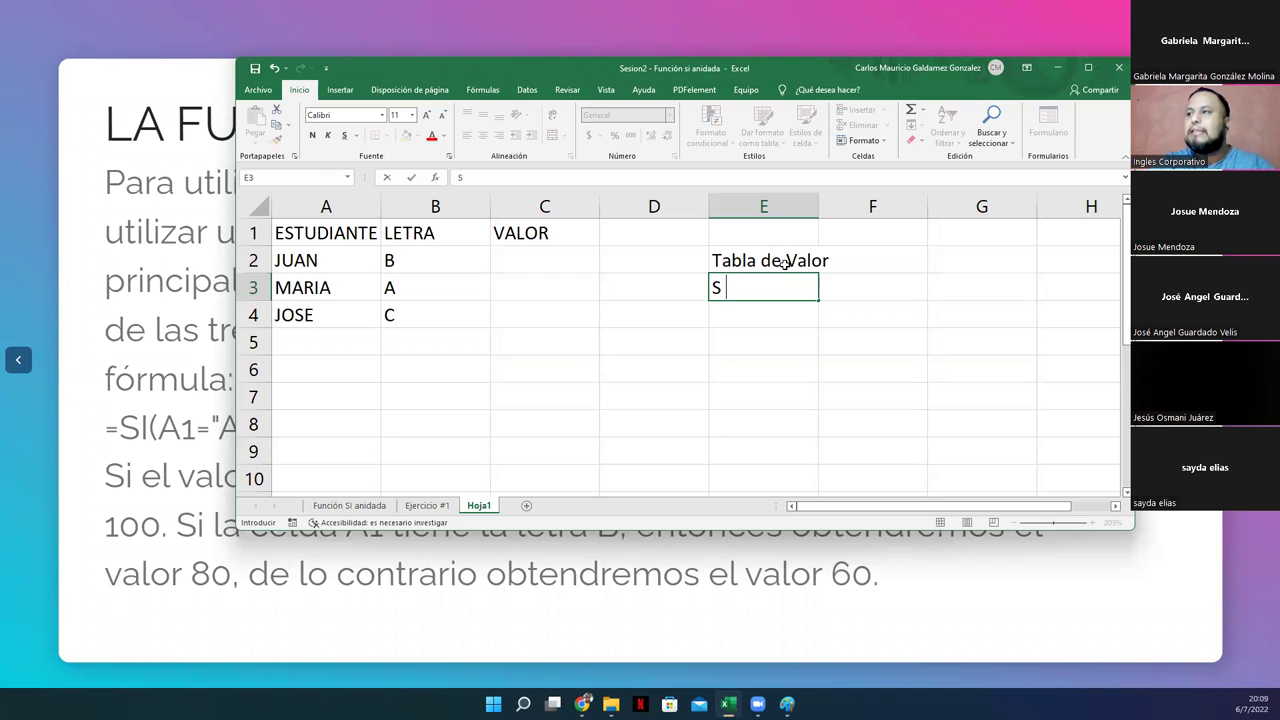
pyautogui.write('i La letr')
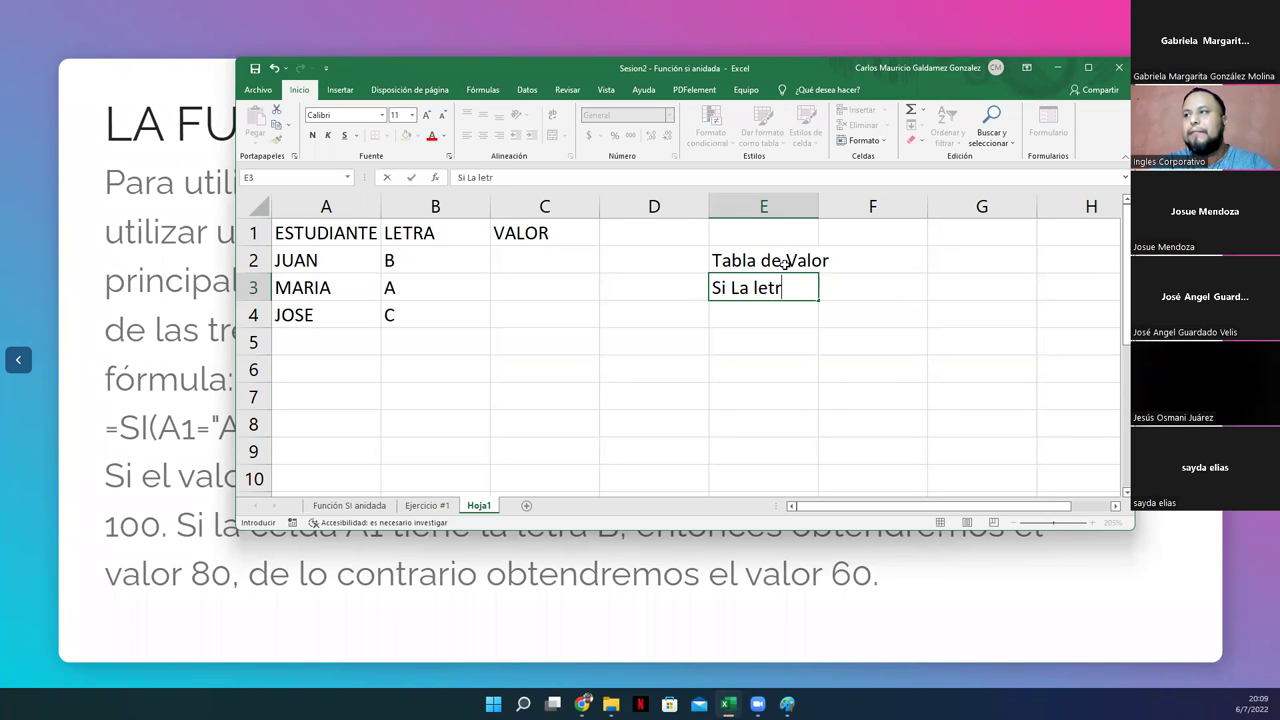
pyautogui.write('a es A su valor e')
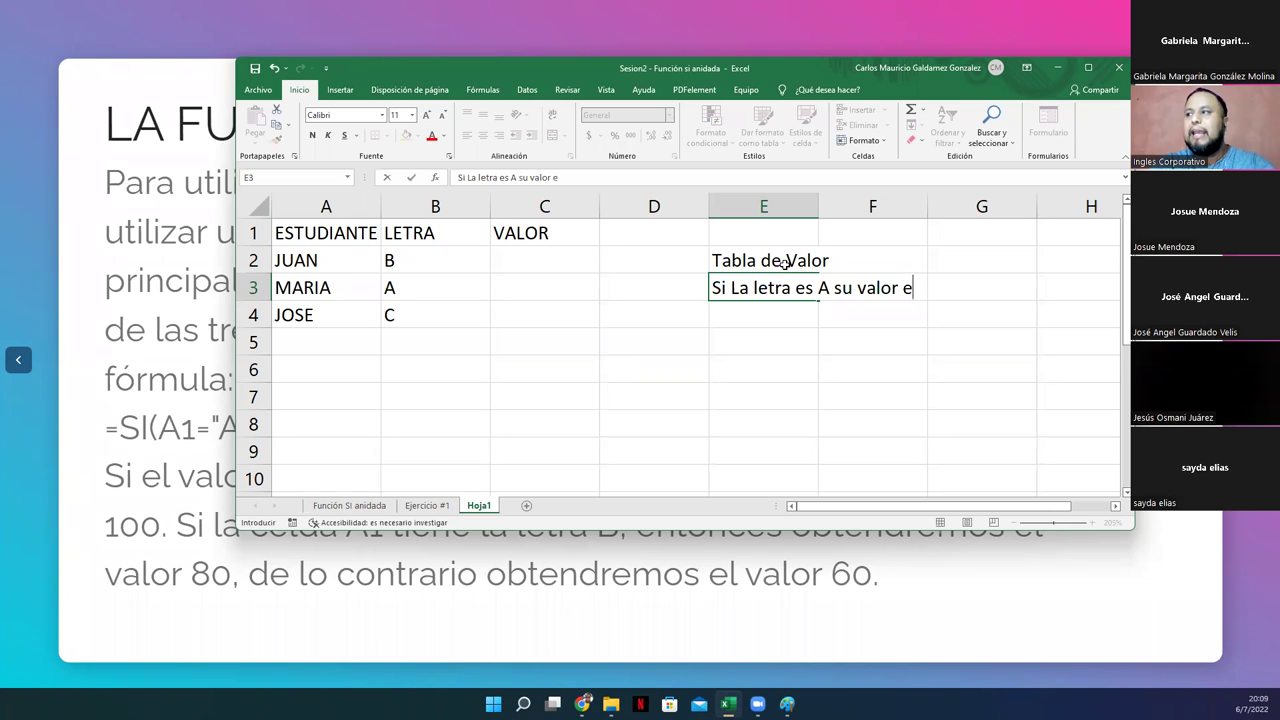
pyautogui.write('s 10')
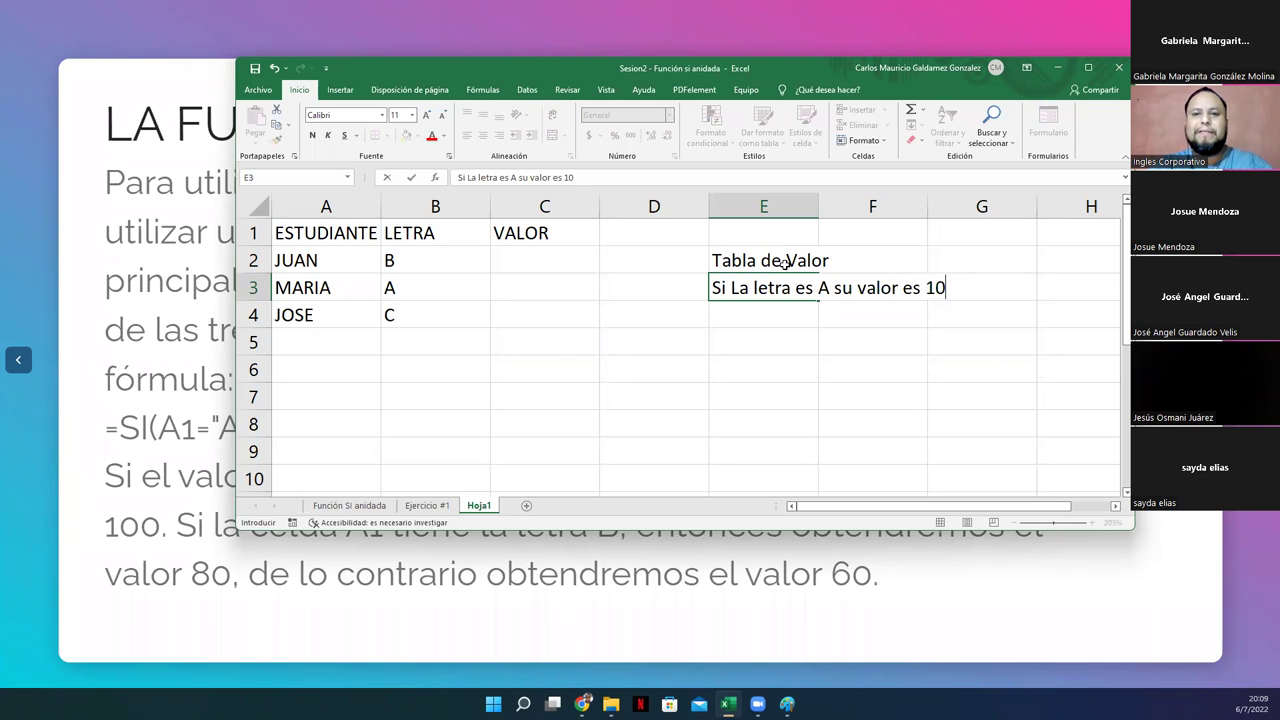
pyautogui.write('0')
pyautogui.press('Return')
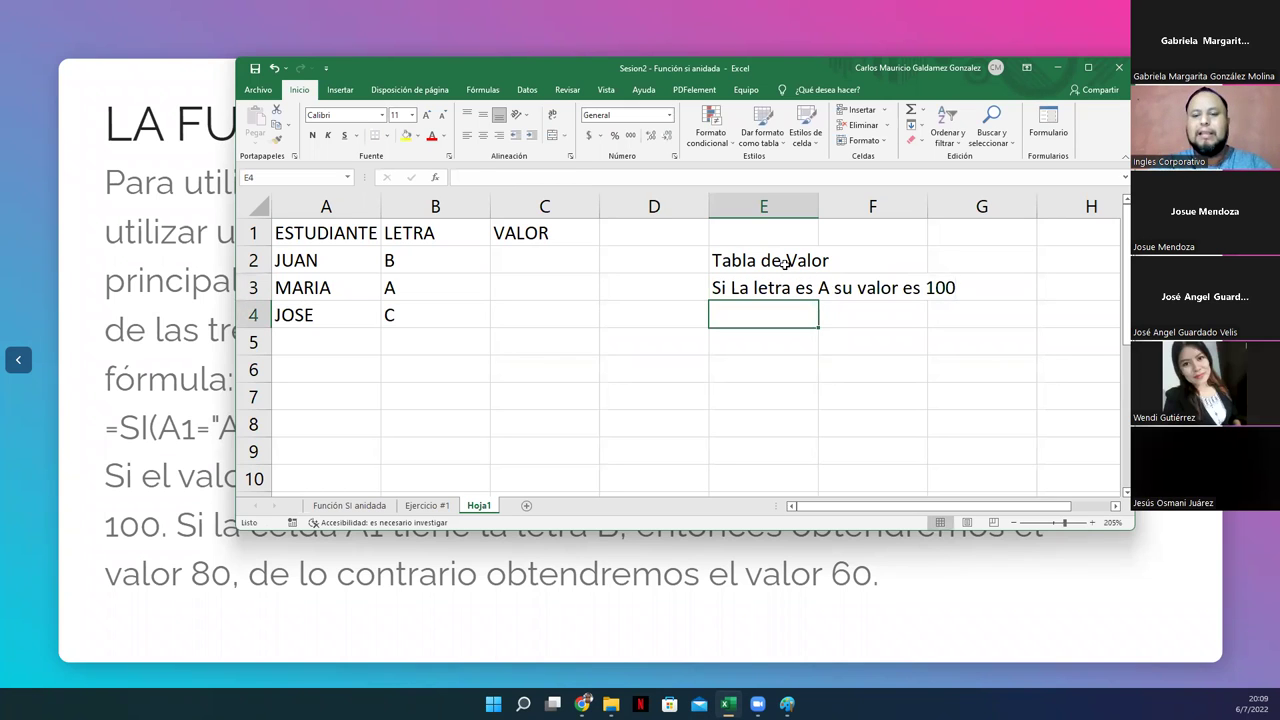
# - Repeat the first rule's text in cell E4 and change its letter to B
pyautogui.write('Si la')
pyautogui.press('Tab')
pyautogui.press('Left')
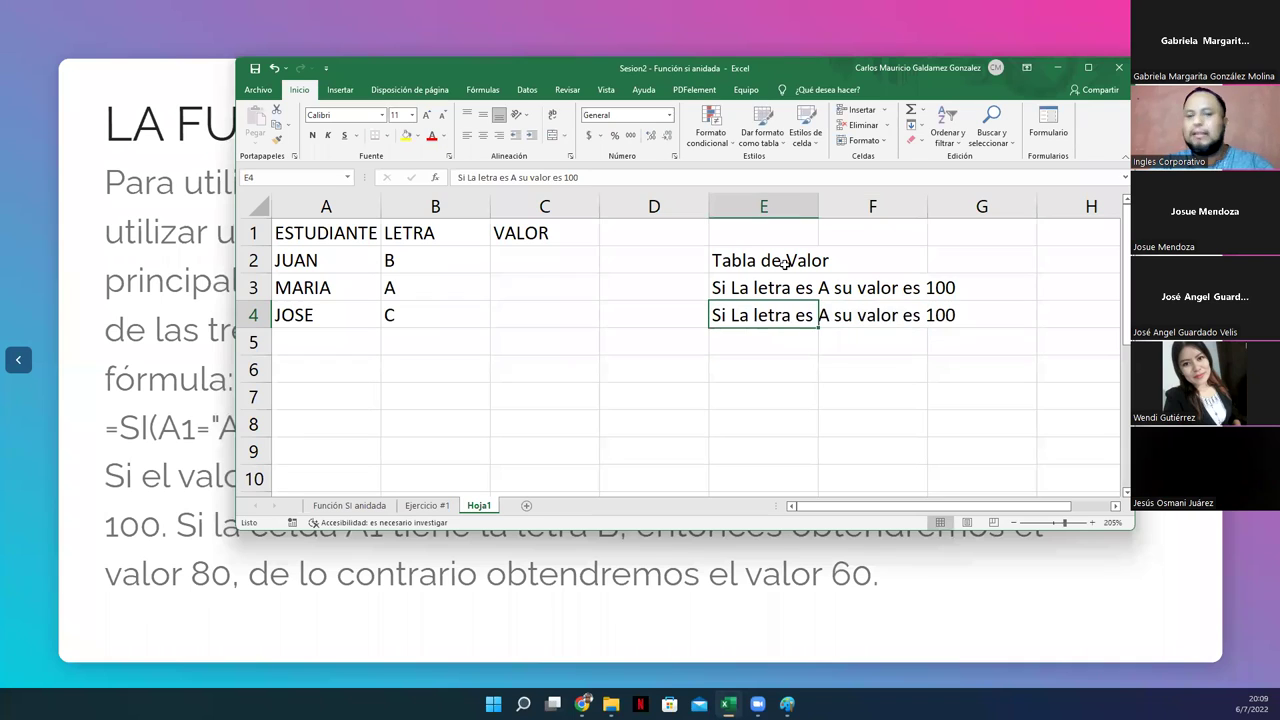
pyautogui.press('F2')
pyautogui.press('Left')
pyautogui.press('Left')
pyautogui.press('Left')
pyautogui.press('Left')
pyautogui.press('Left')
pyautogui.press('Left')
pyautogui.press('Left')
pyautogui.press('Left')
pyautogui.press('Left')
pyautogui.press('Left')
pyautogui.press('Left')
pyautogui.press('Left')
pyautogui.press('Left')
pyautogui.press('Left')
pyautogui.press('Left')
pyautogui.press('Left')
pyautogui.press('Left')
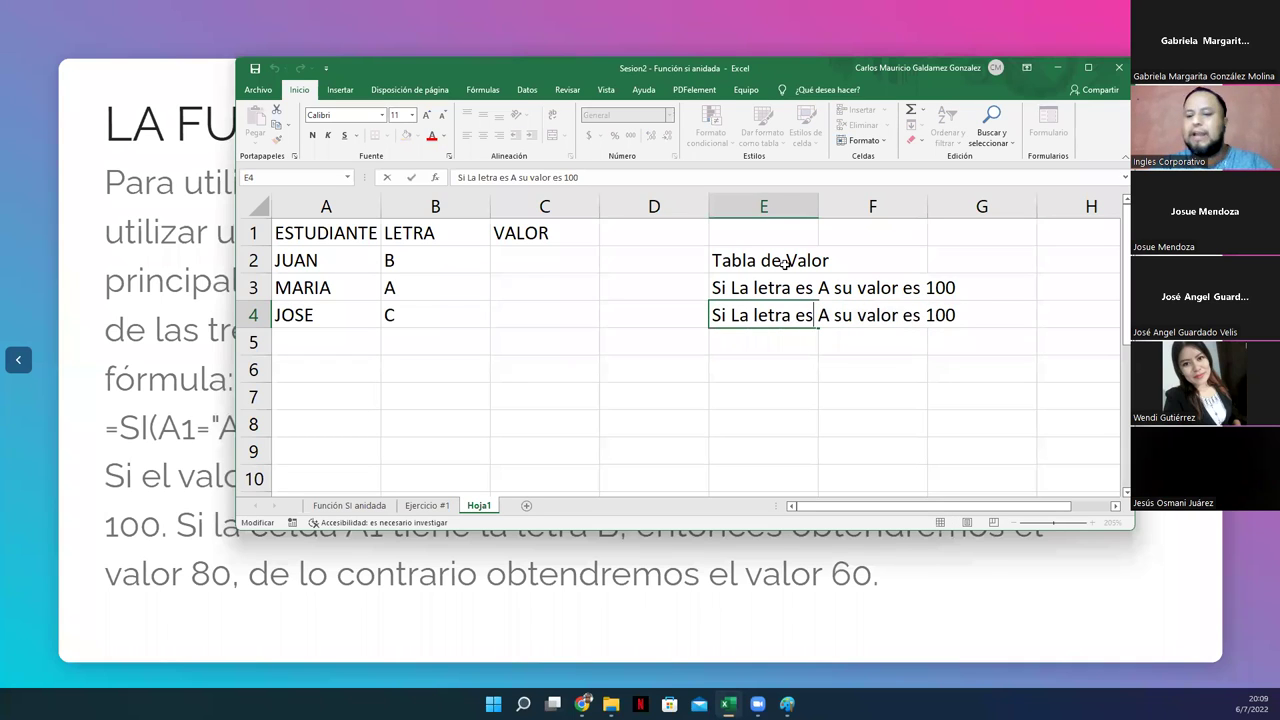
pyautogui.press('Delete')
pyautogui.write('B')
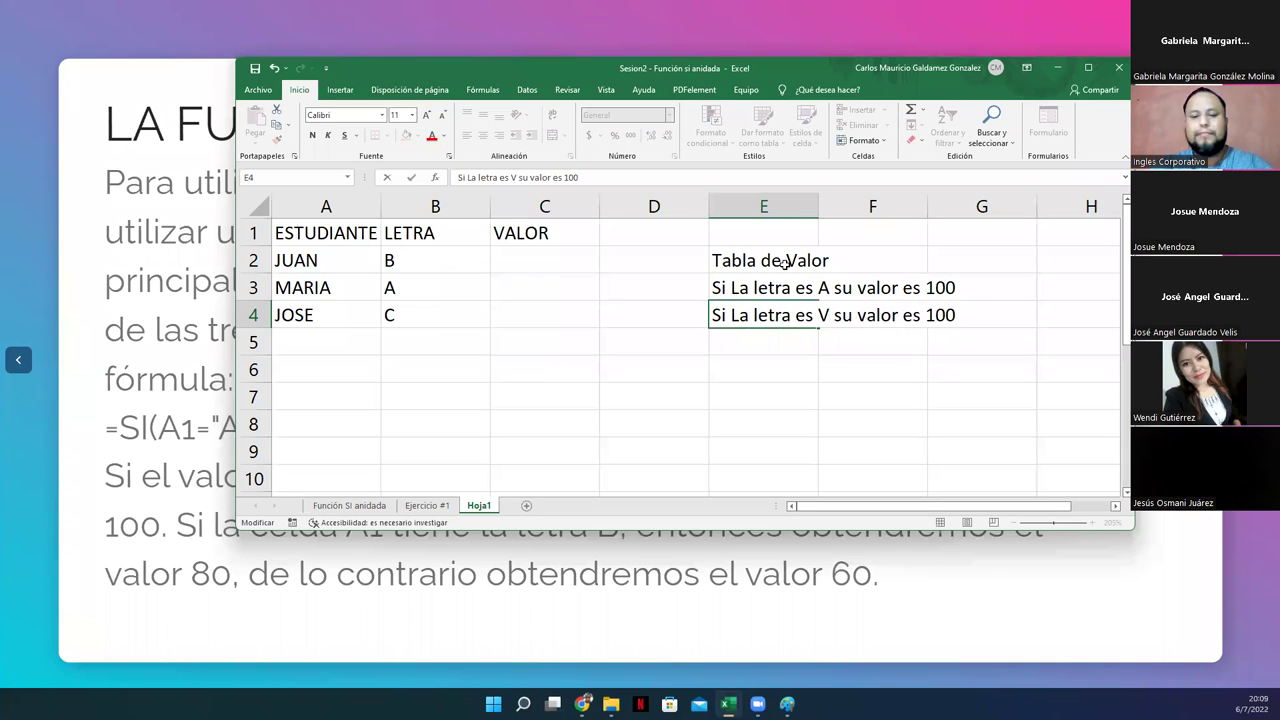
# - Set the value in the letter B rule in cell E4 to 80
pyautogui.press('Right')
pyautogui.press('Right')
pyautogui.press('Right')
pyautogui.press('Right')
pyautogui.press('Right')
pyautogui.press('Right')
pyautogui.press('Right')
pyautogui.press('Right')
pyautogui.press('Right')
pyautogui.press('Right')
pyautogui.press('Right')
pyautogui.press('Right')
pyautogui.press('Right')
pyautogui.press('Right')
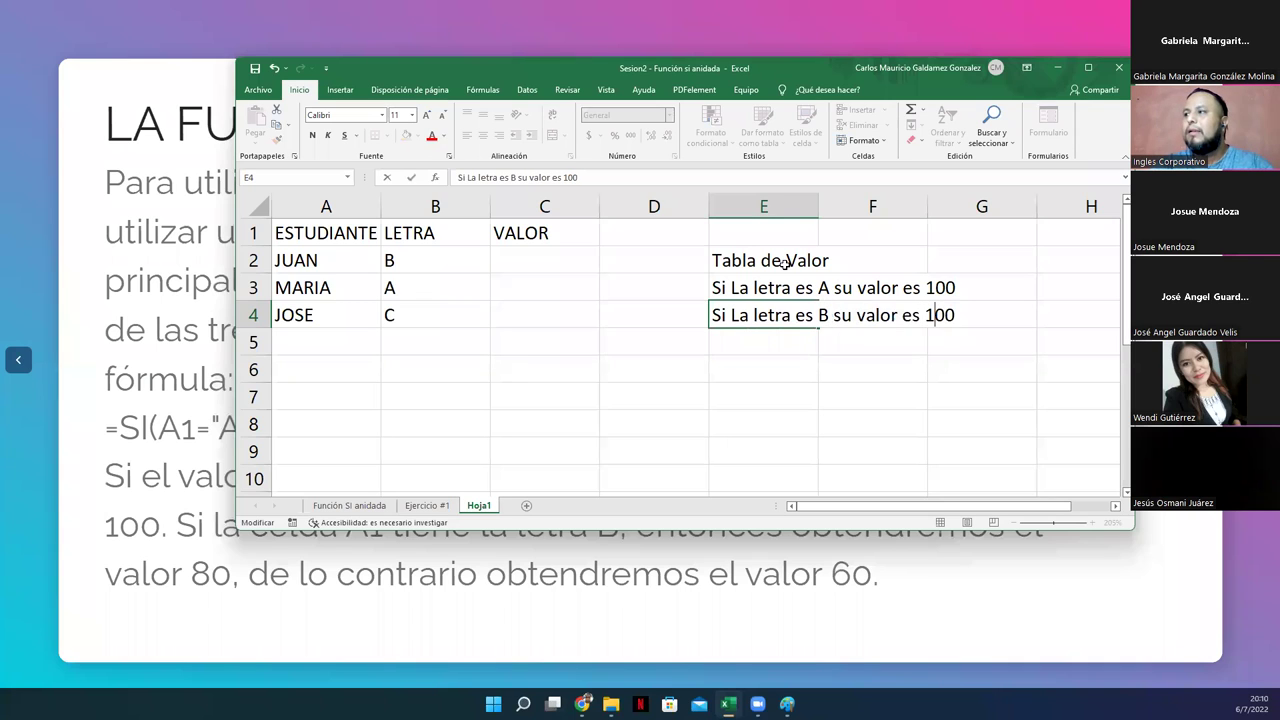
pyautogui.press('BackSpace')
pyautogui.press('BackSpace')
pyautogui.write('8')
pyautogui.press('BackSpace')
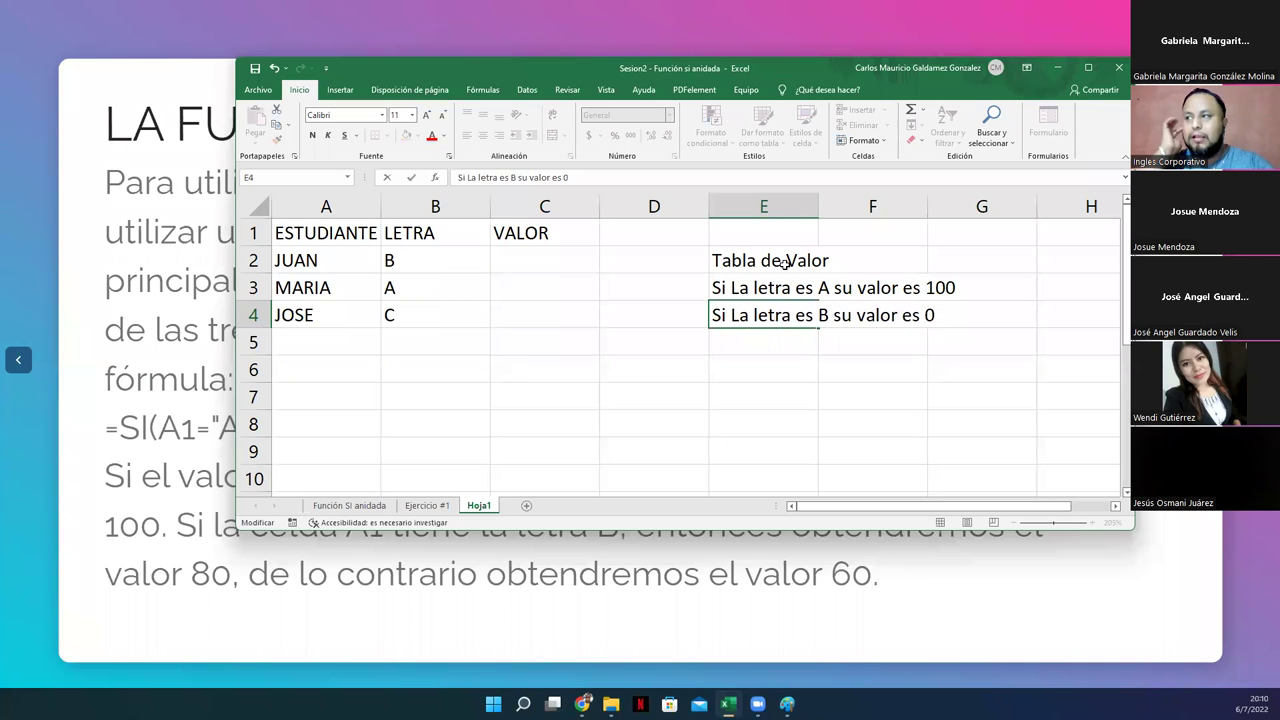
pyautogui.write('8')
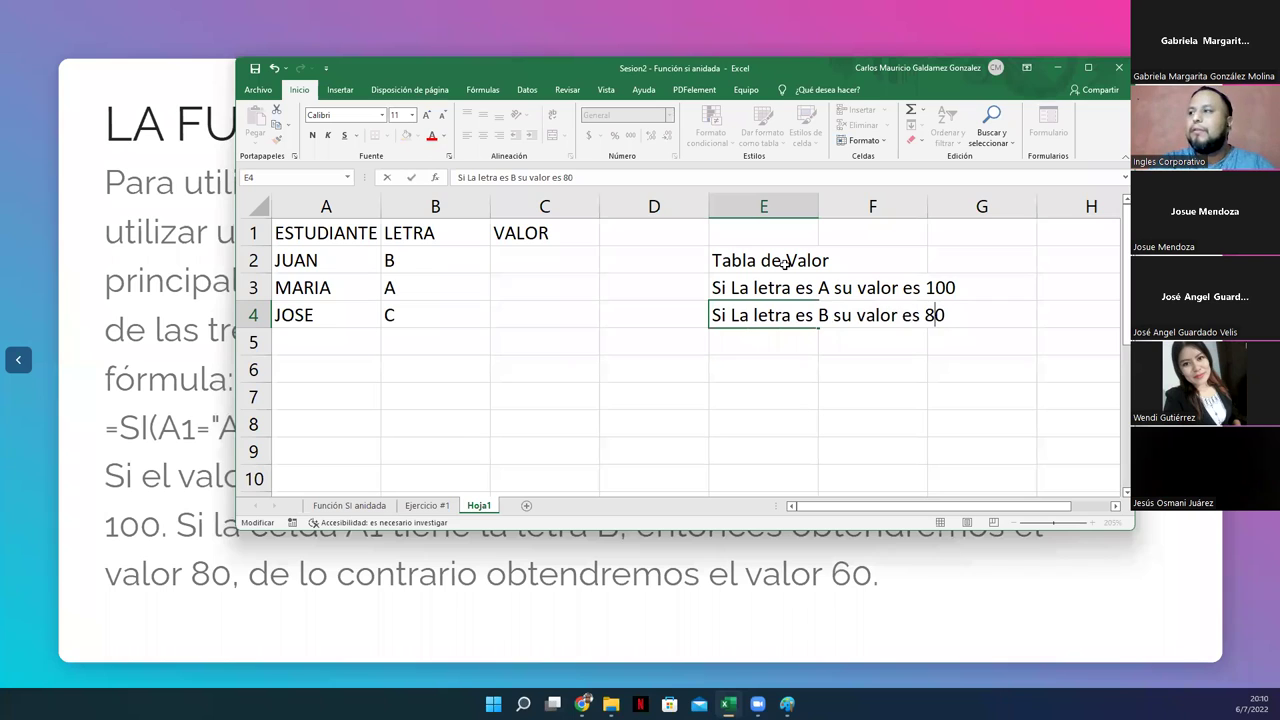
pyautogui.press('Return')
# - Enter the rule "Si La letra es C su valor es 60" in cell E5
pyautogui.write('Si')
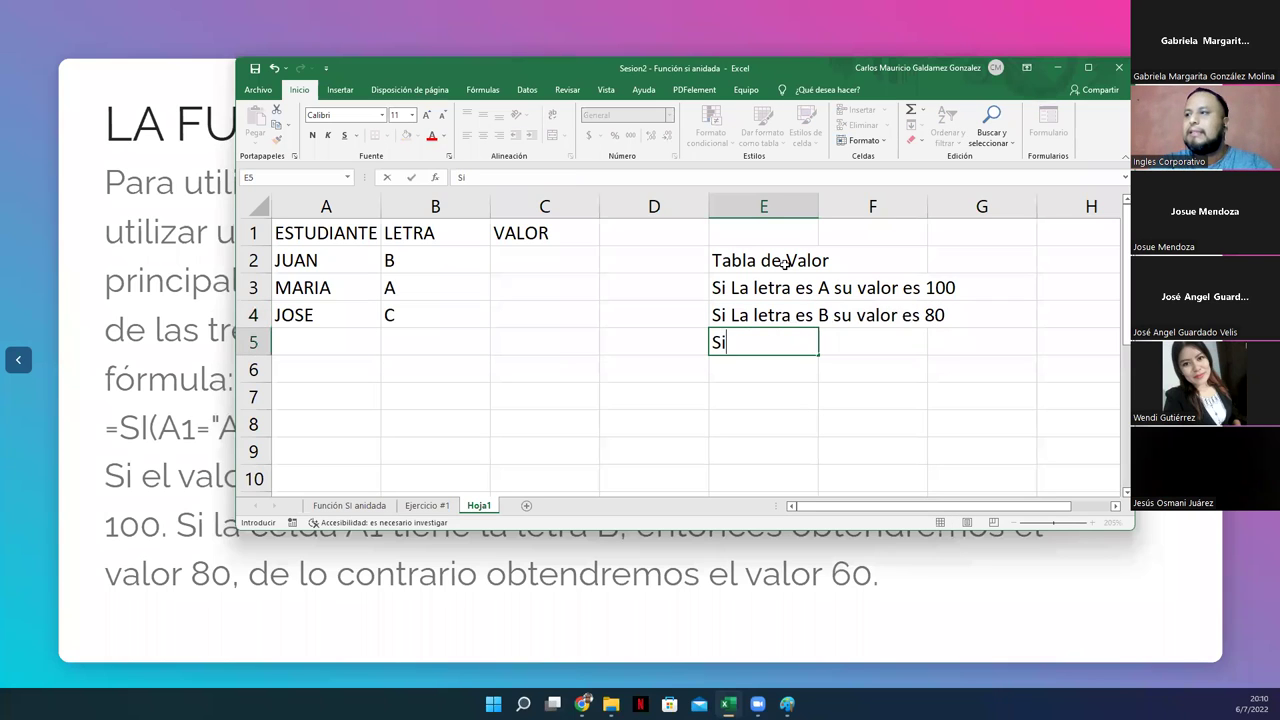
pyautogui.write(' La le')
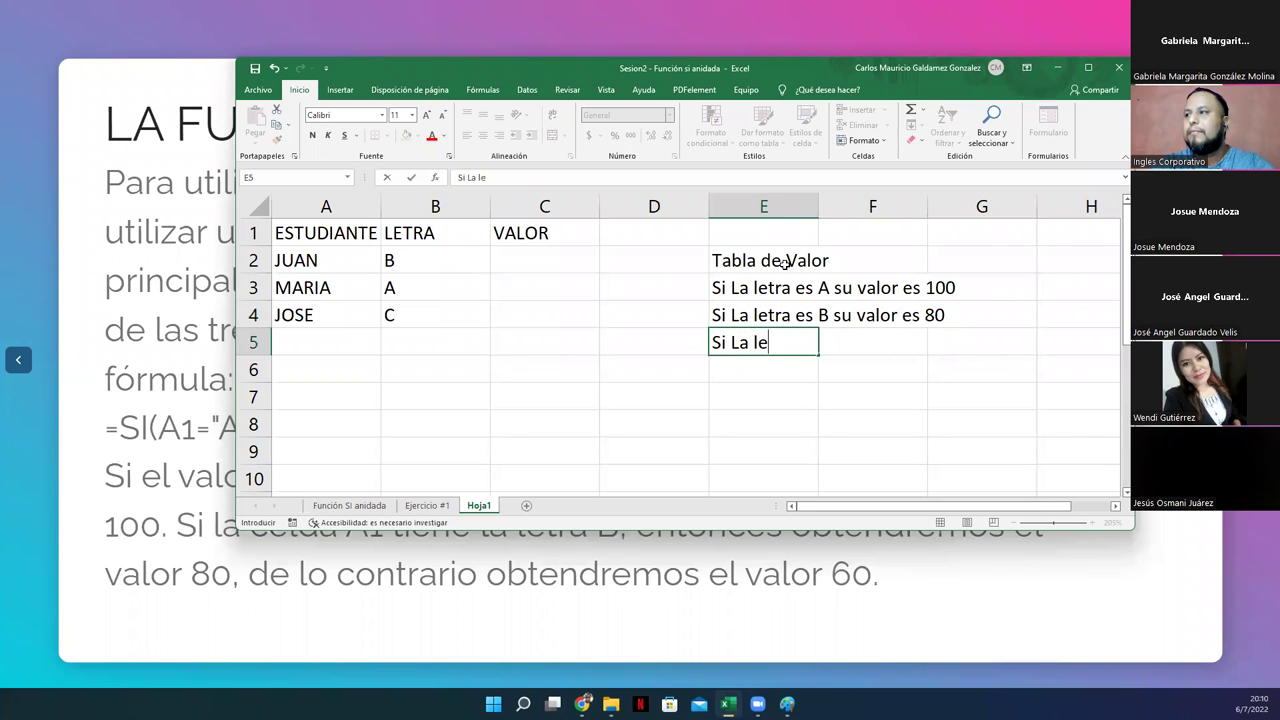
pyautogui.write('tra es C')
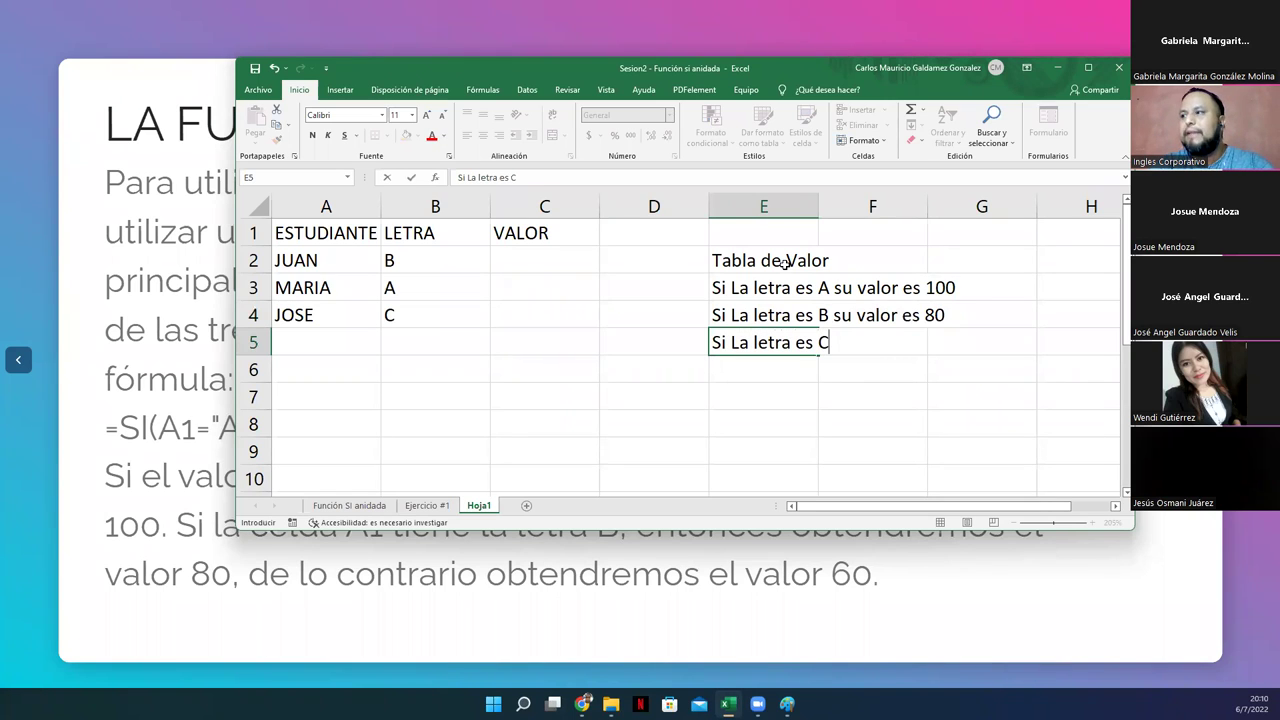
pyautogui.write(' su valor')
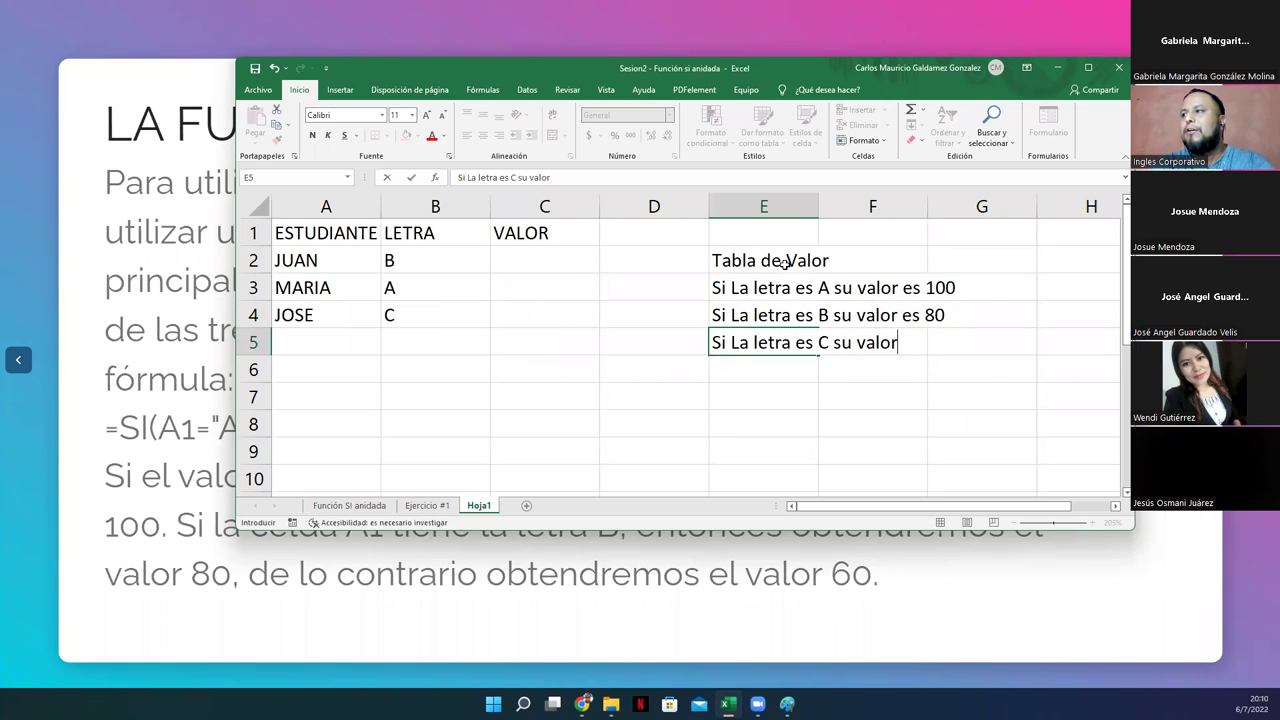
pyautogui.write(' es 60')
pyautogui.press('Return')
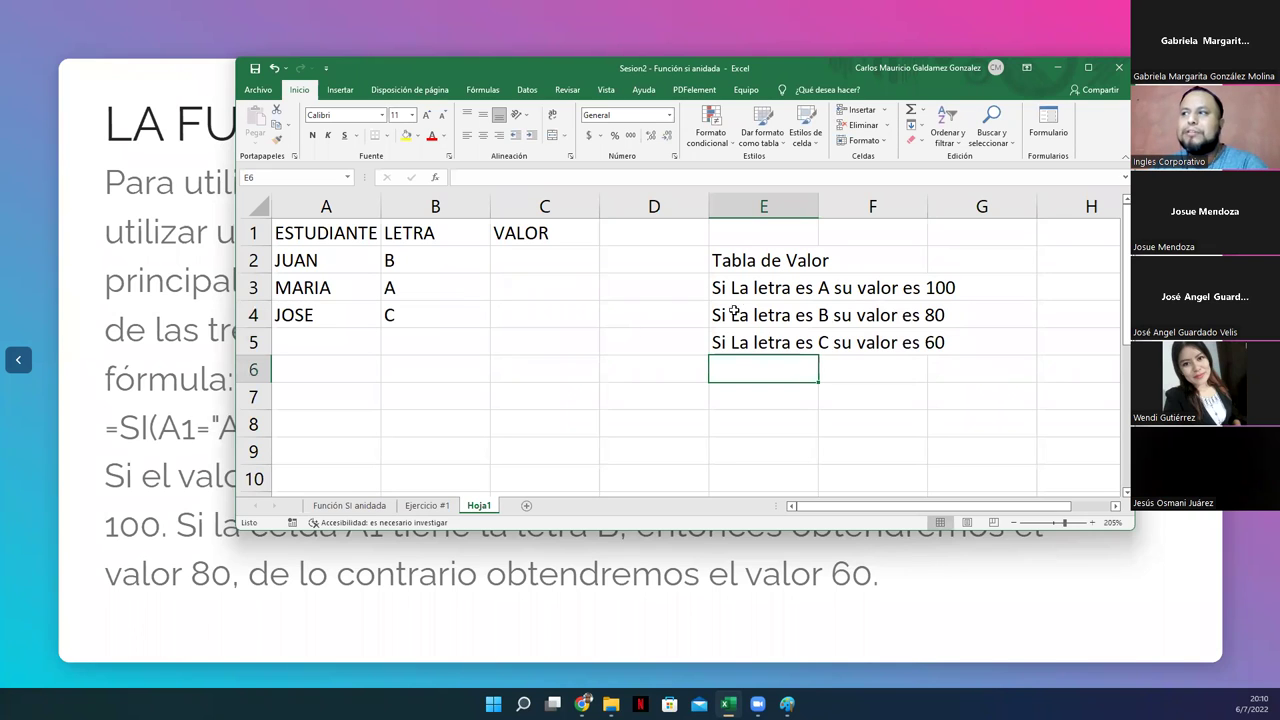
# - Review the rules in E3:E5, and switch to the Genially slide to examine the parts of the formula =SI(A1="A",100,SI(A1="B",80,60))
pyautogui.click(716, 290)
pyautogui.keyDown('shift'); pyautogui.click(722, 340); pyautogui.keyUp('shift')
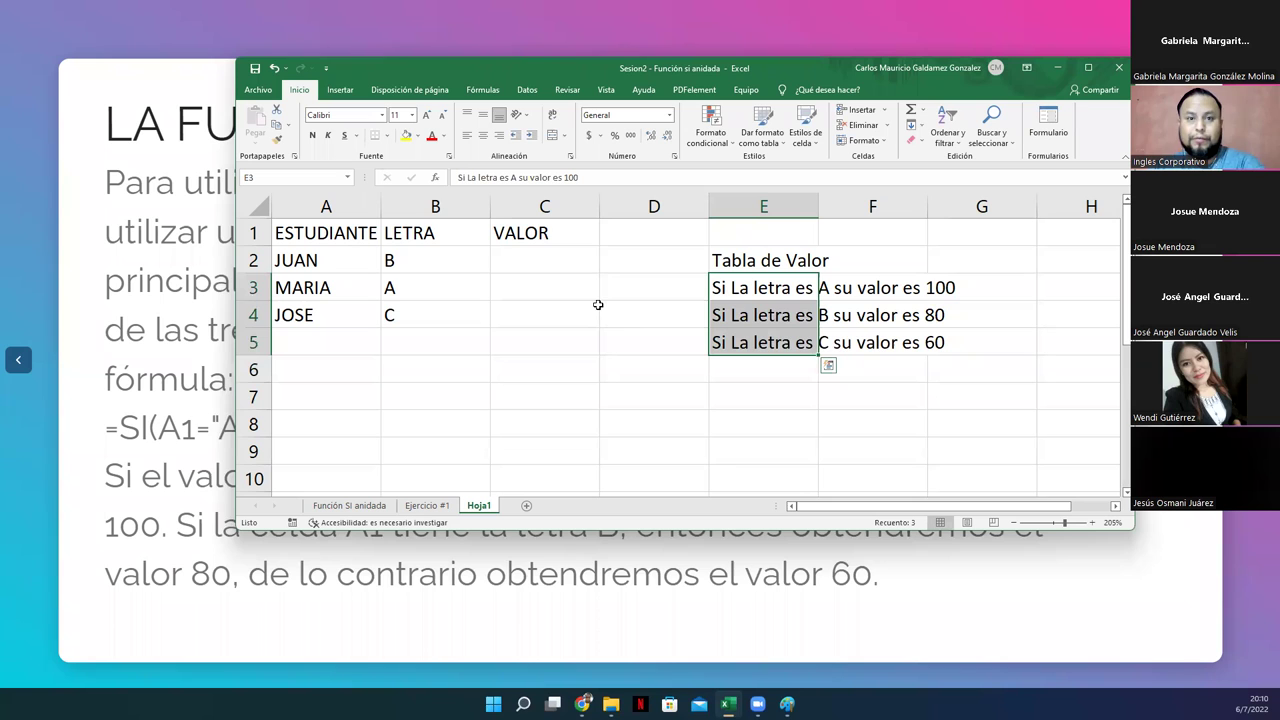
pyautogui.click(123, 421)
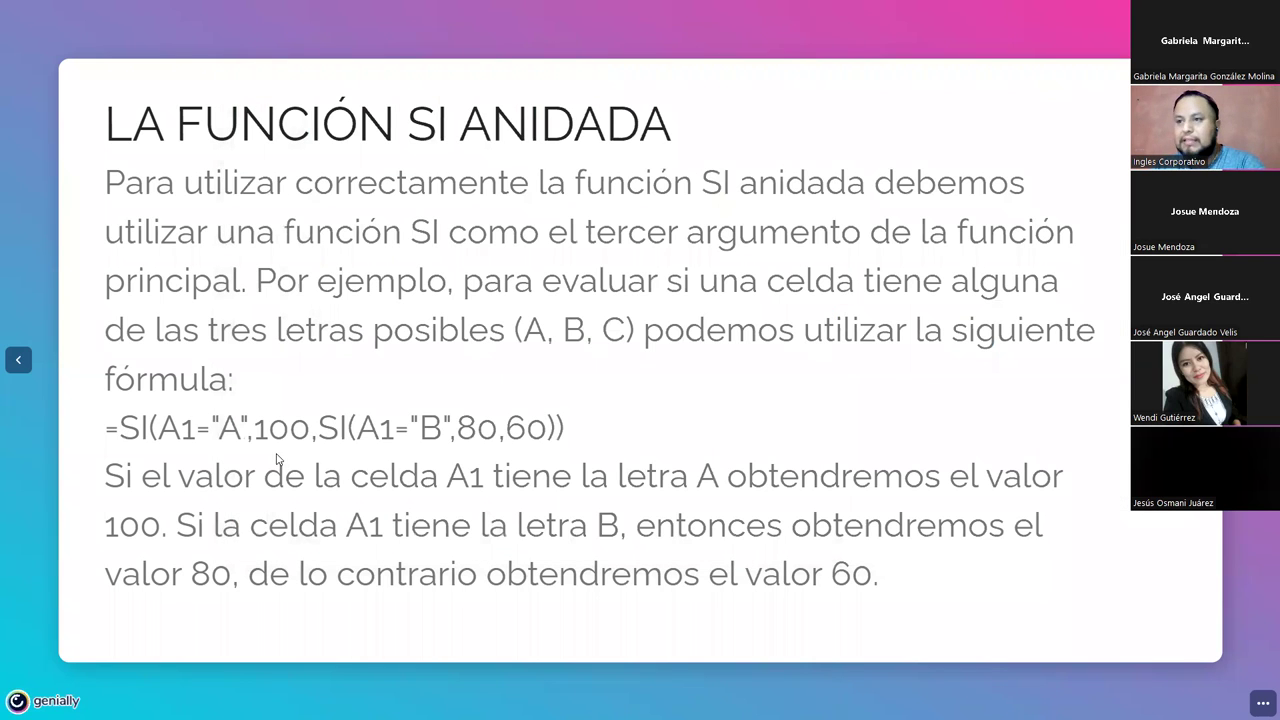
pyautogui.moveTo(158, 432); pyautogui.dragTo(250, 432)
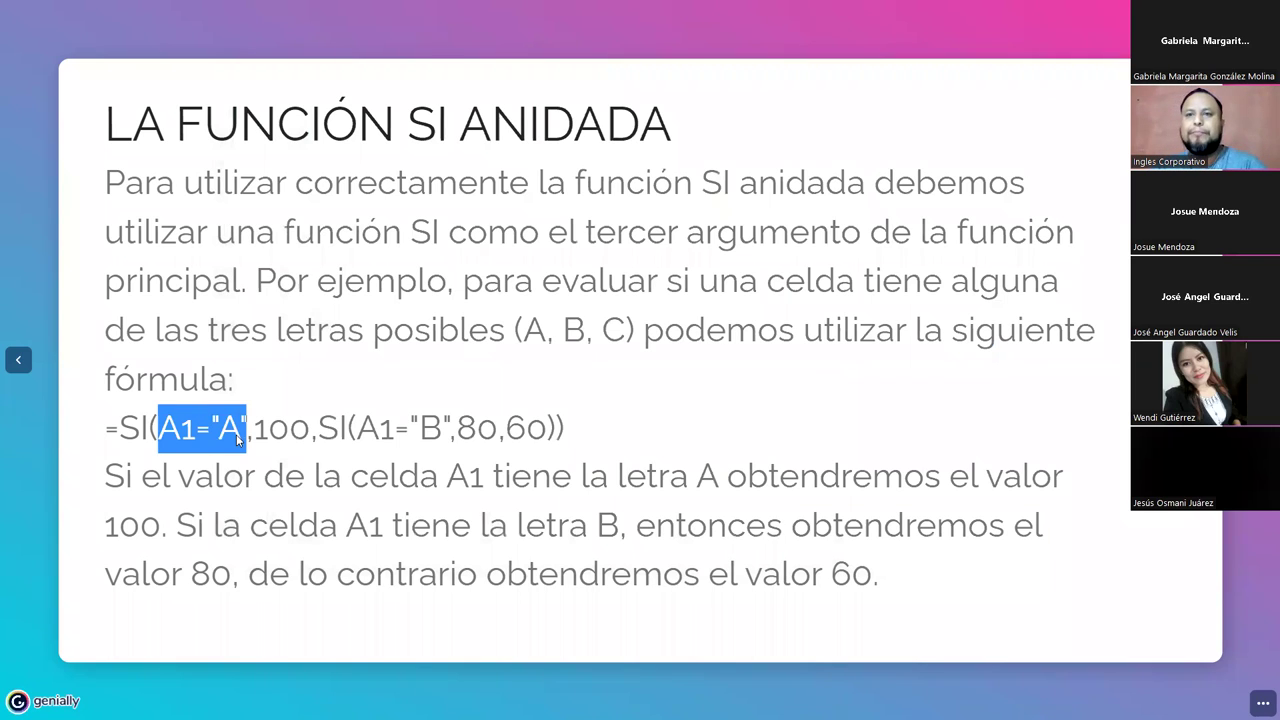
pyautogui.moveTo(254, 432); pyautogui.dragTo(310, 434)
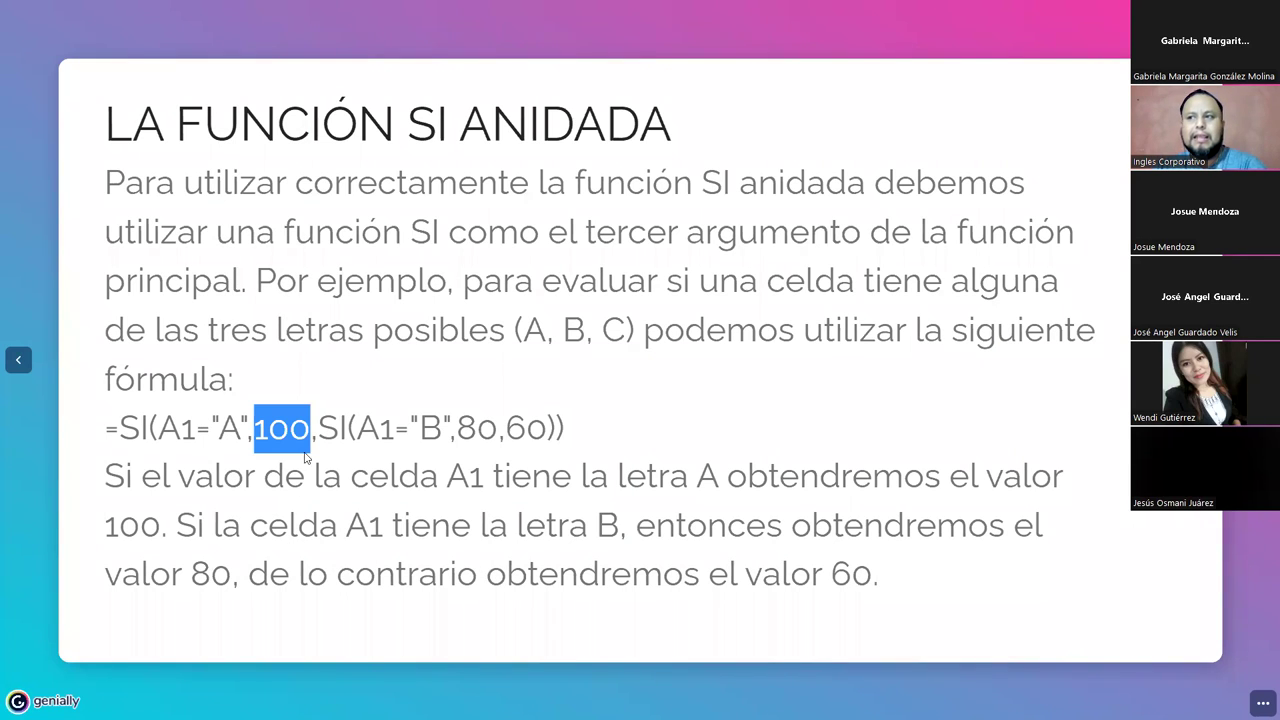
pyautogui.moveTo(318, 428); pyautogui.dragTo(557, 432)
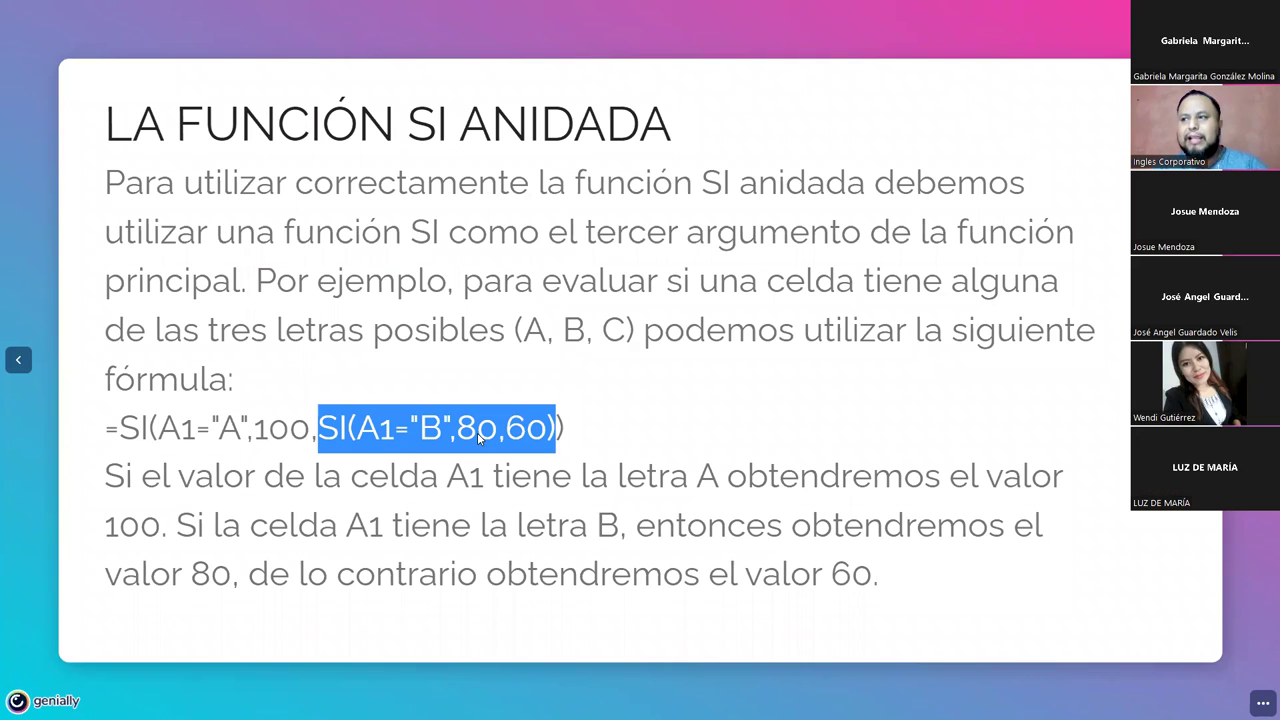
# - Deselect the formula text on the slide, switch back to the Excel workbook and select cell C2 under VALOR
pyautogui.click(514, 444)
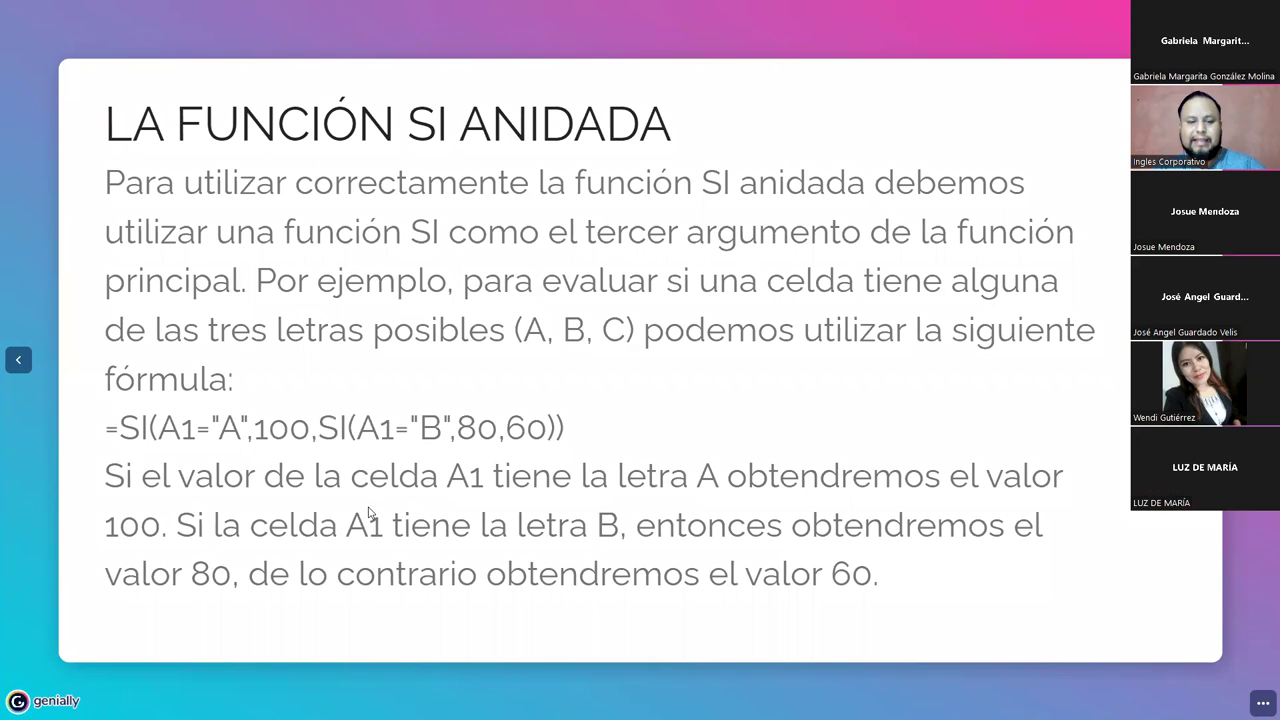
pyautogui.hotkey('alt', 'Tab')
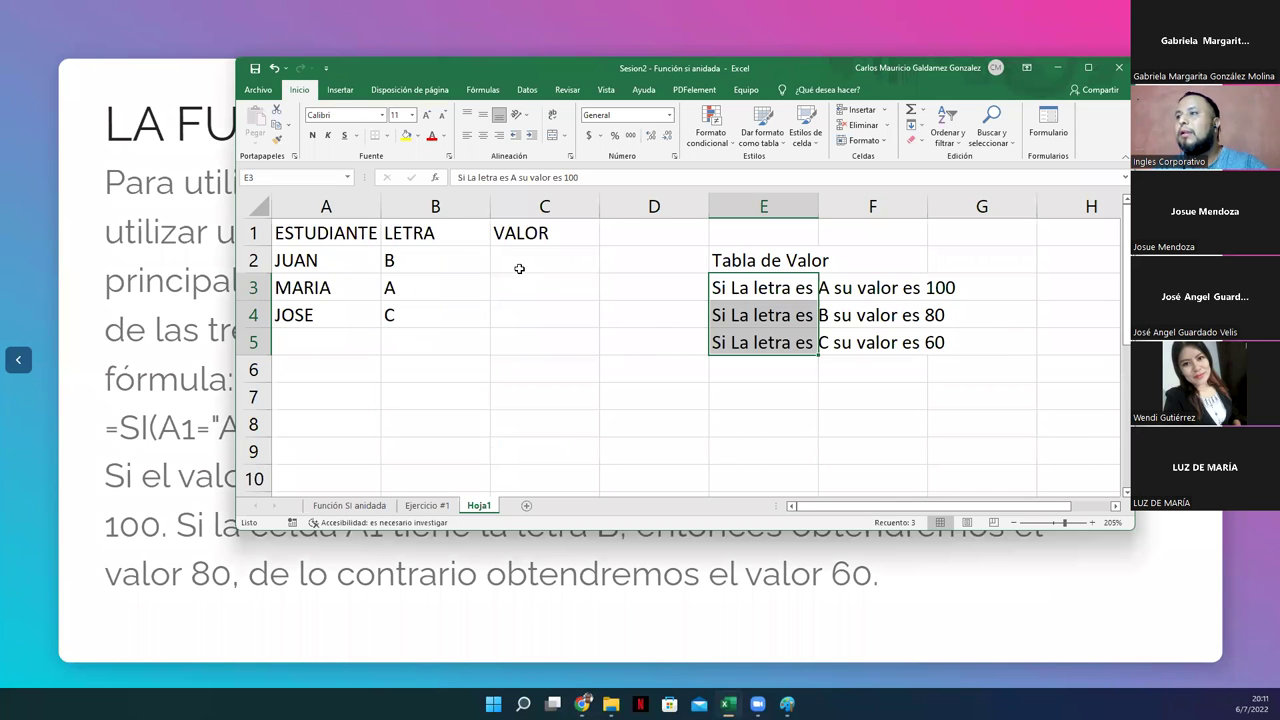
pyautogui.click(519, 268)
pyautogui.write('=su')
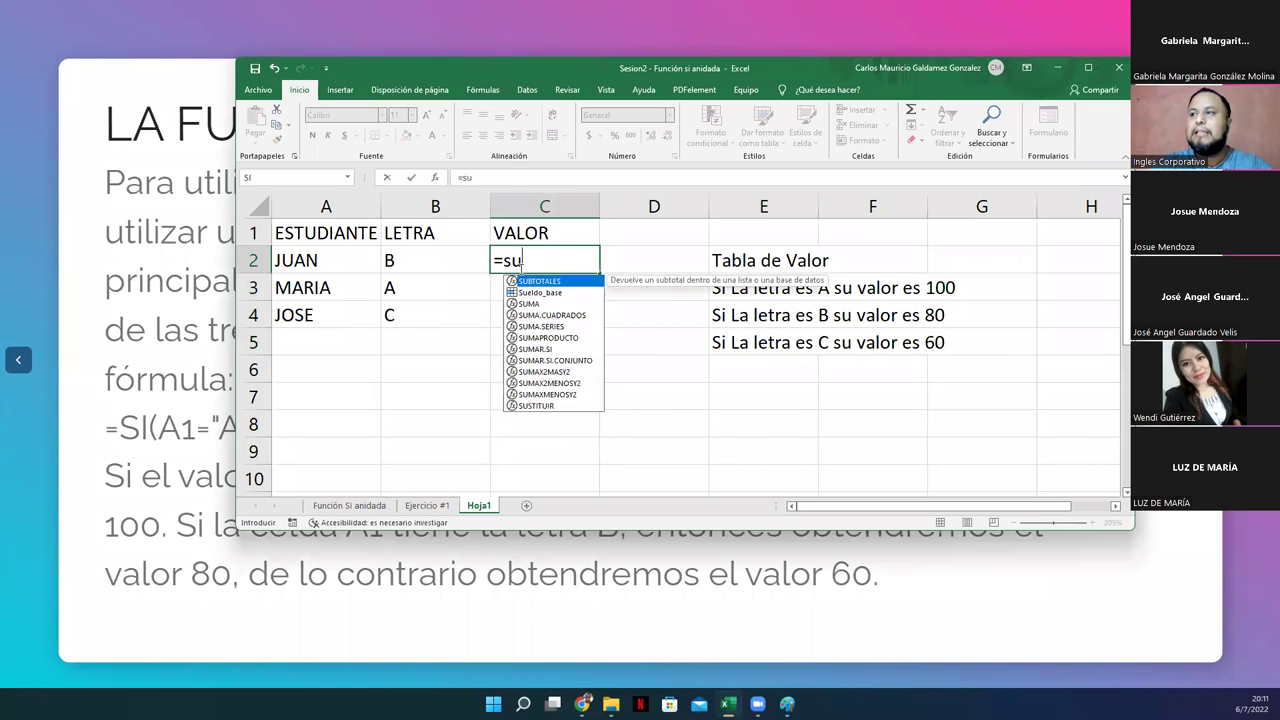
pyautogui.press('Tab')
pyautogui.press('BackSpace')
pyautogui.press('BackSpace')
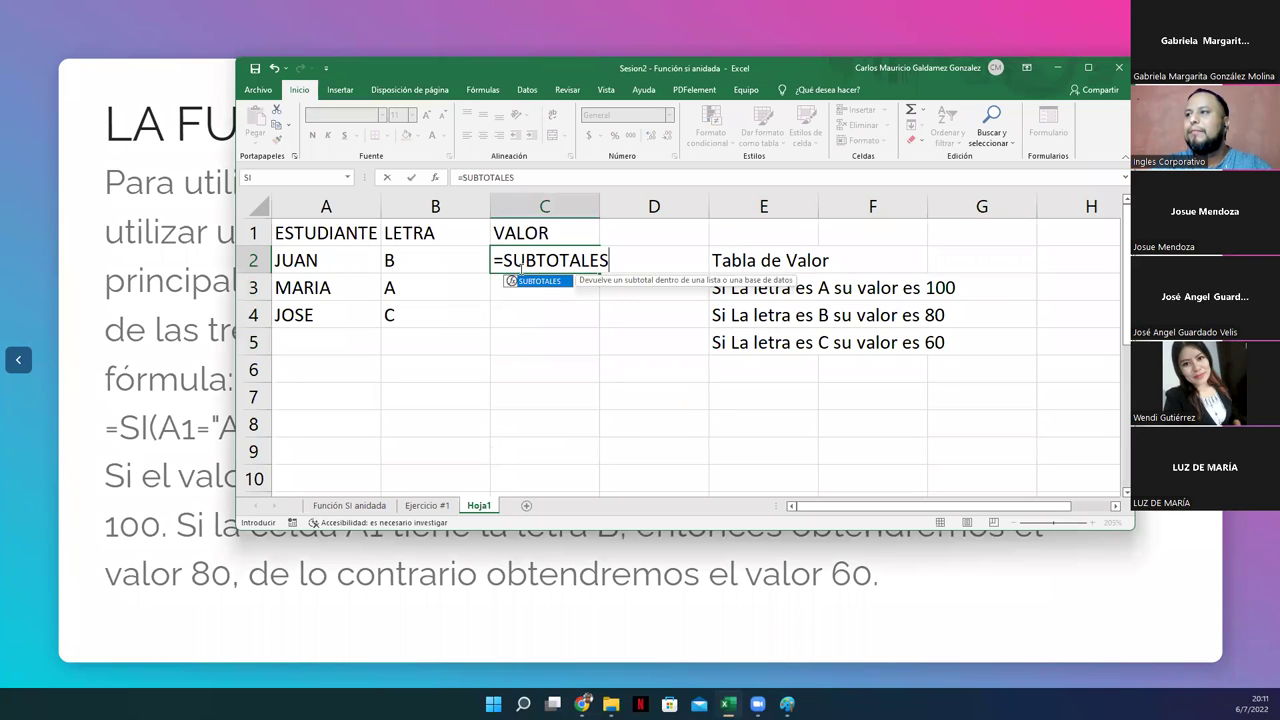
pyautogui.press('BackSpace')
pyautogui.press('BackSpace')
pyautogui.press('BackSpace')
pyautogui.press('BackSpace')
pyautogui.press('BackSpace')
pyautogui.press('BackSpace')
pyautogui.press('BackSpace')
pyautogui.press('BackSpace')
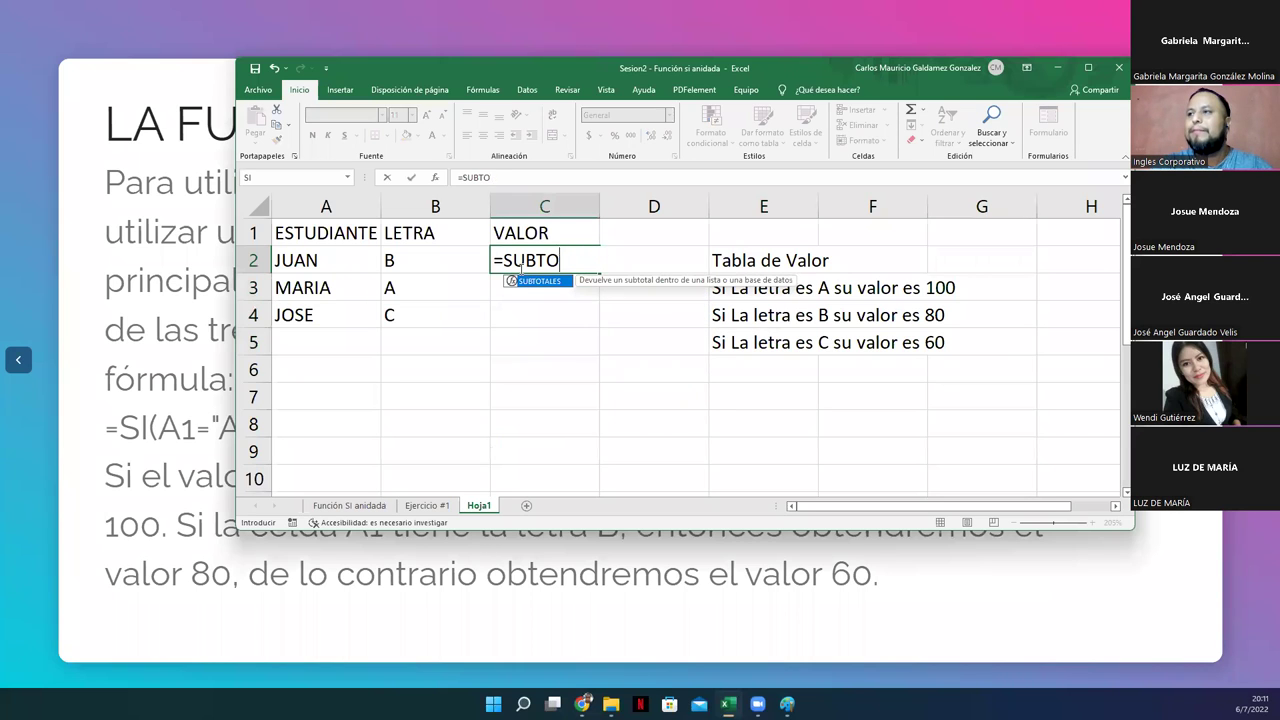
# - Begin the formula in cell C2 with =SI(B2="A";100; so that letter A returns 100
pyautogui.write('I(')
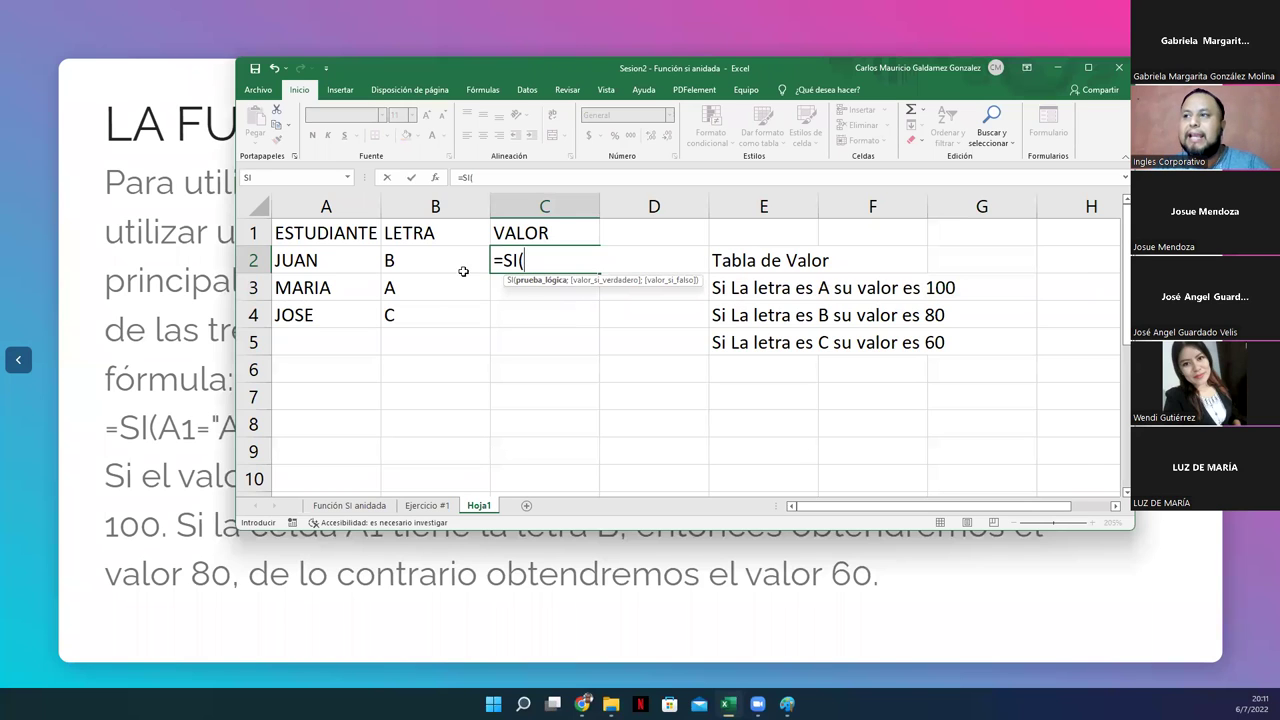
pyautogui.click(432, 260)
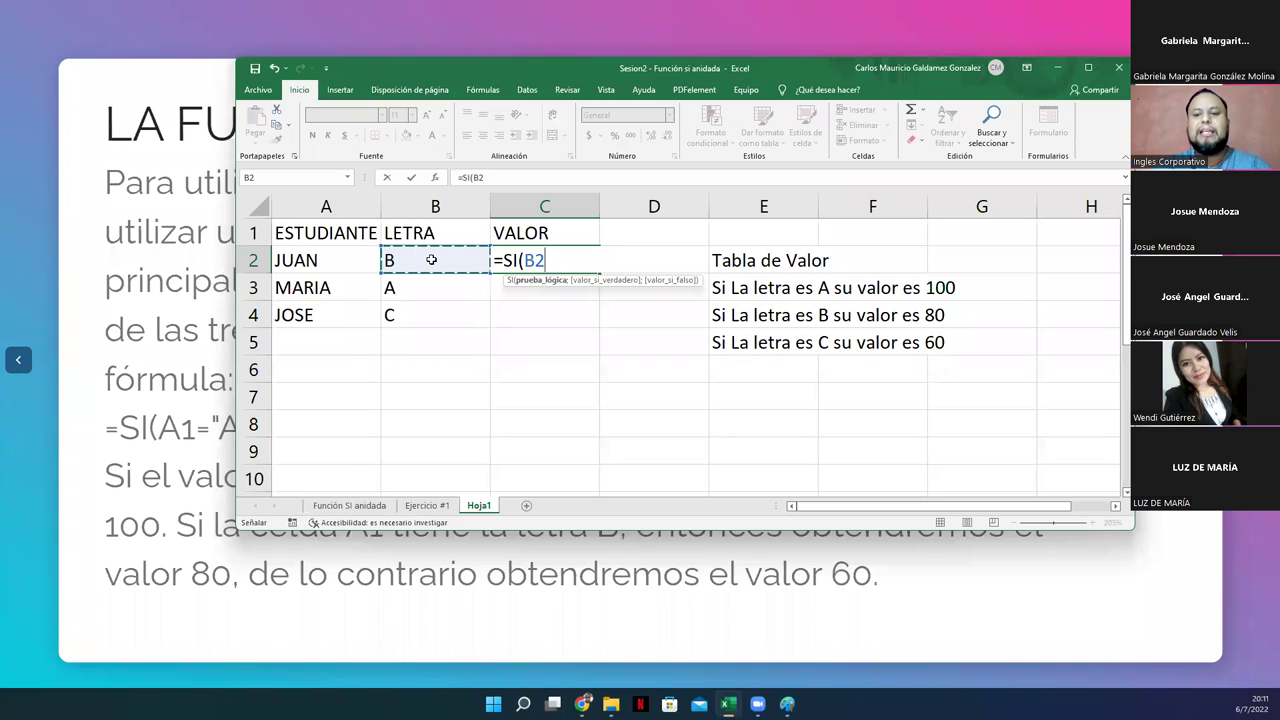
pyautogui.write('=')
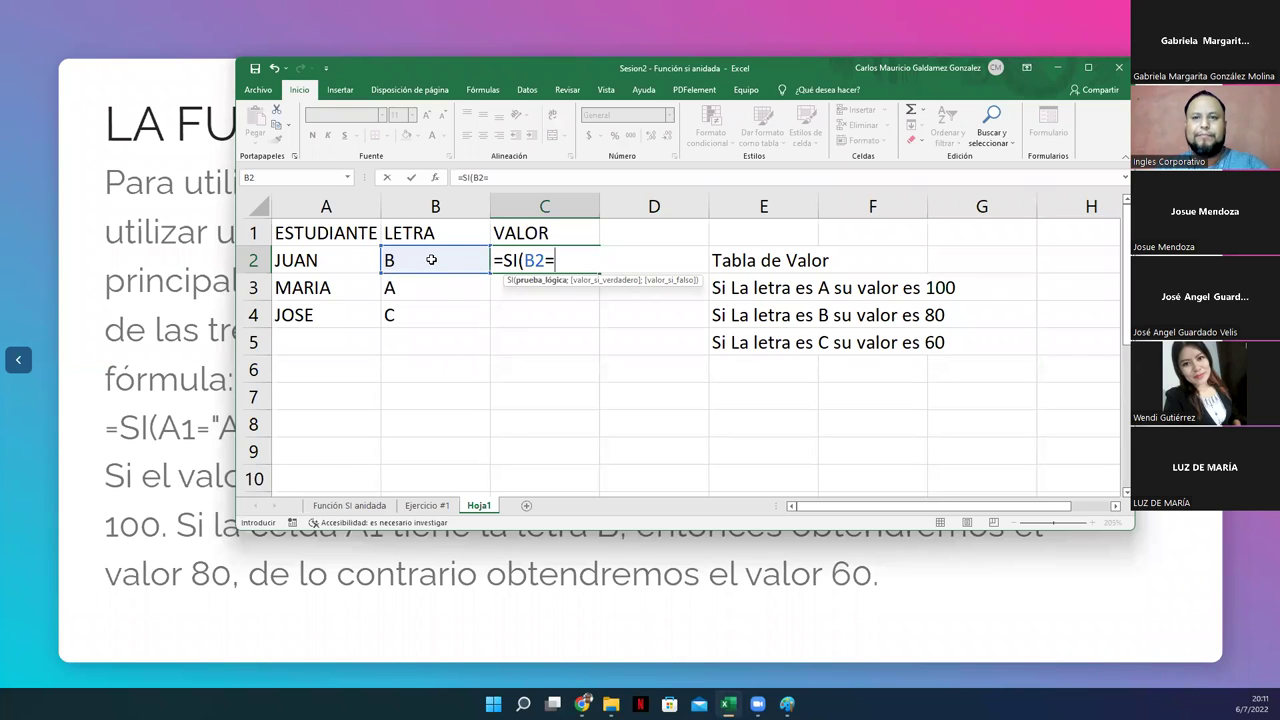
pyautogui.write('"A"')
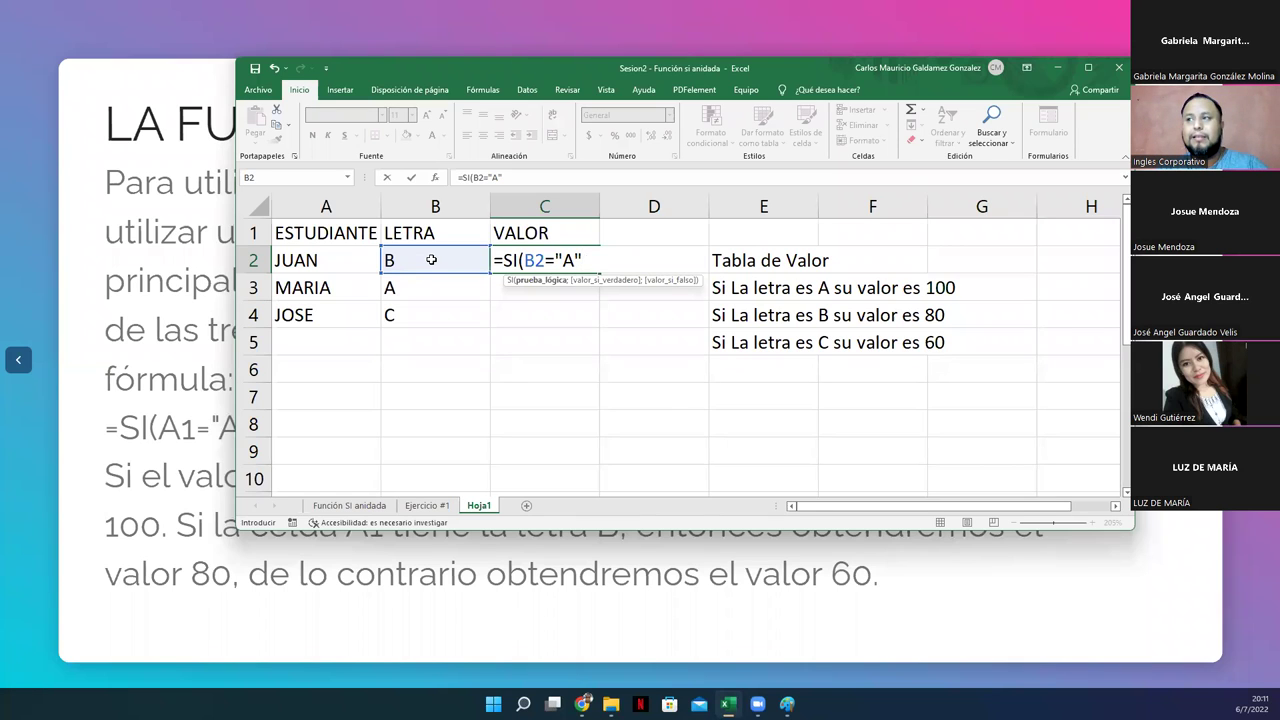
pyautogui.write(';')
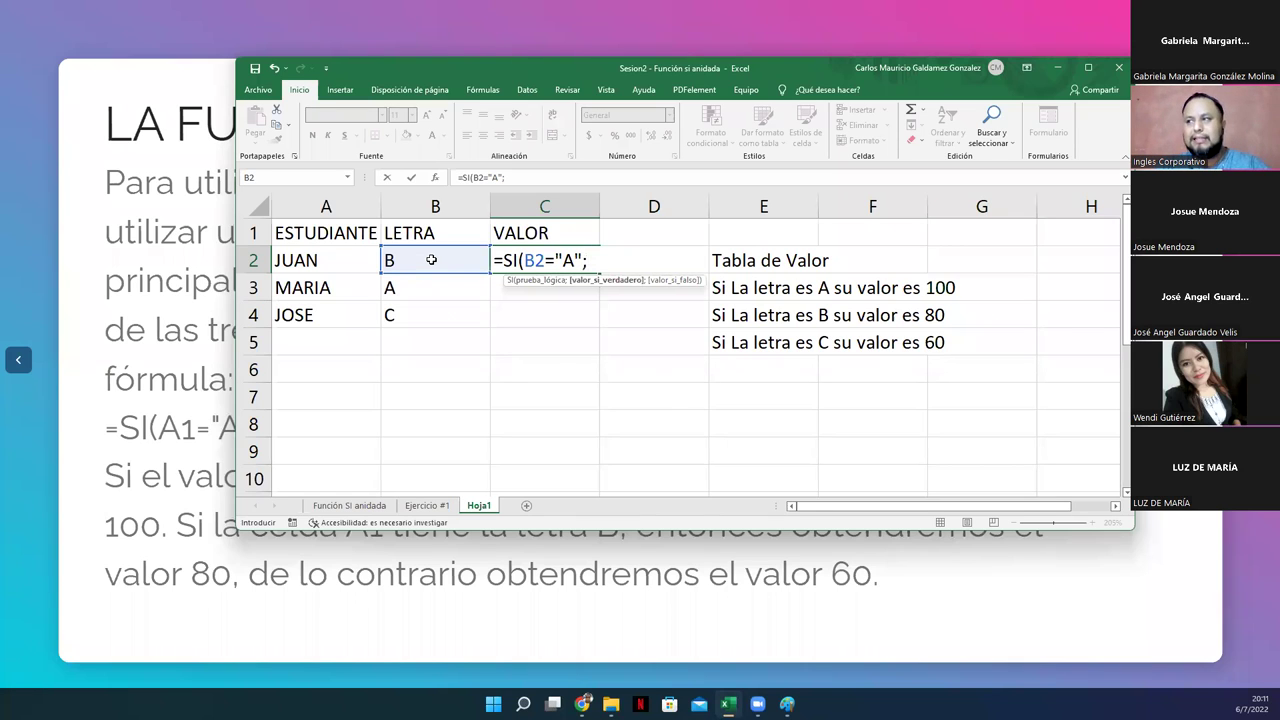
pyautogui.write('100')
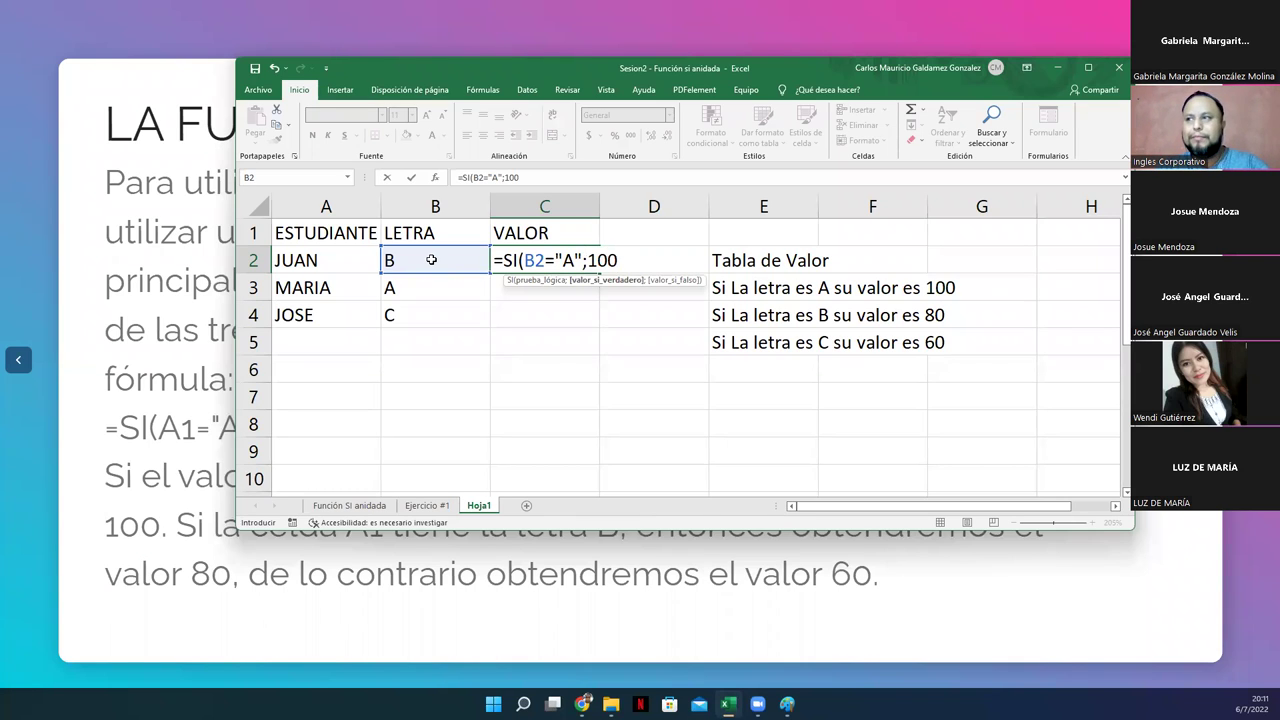
pyautogui.write(';')
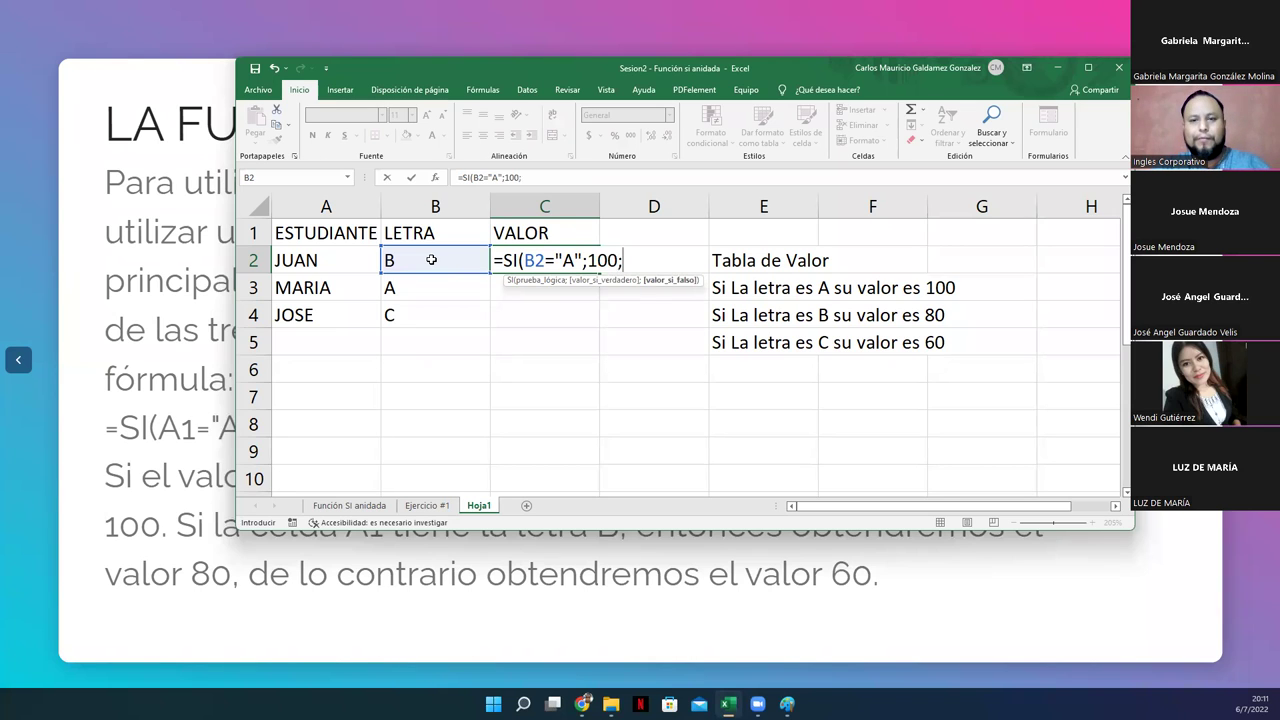
# - Nest SI(B2="B";80;60) as the third argument of the formula in C2, then close and enter it
pyautogui.write('SI(')
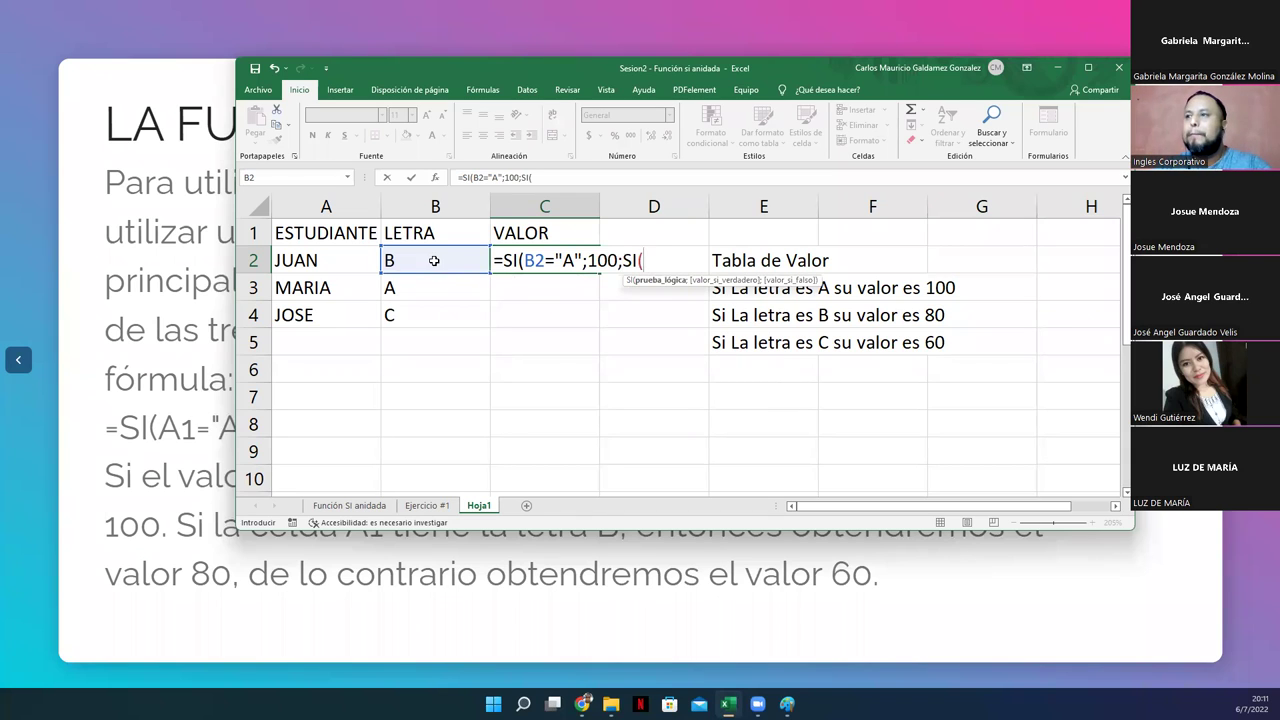
pyautogui.click(434, 260)
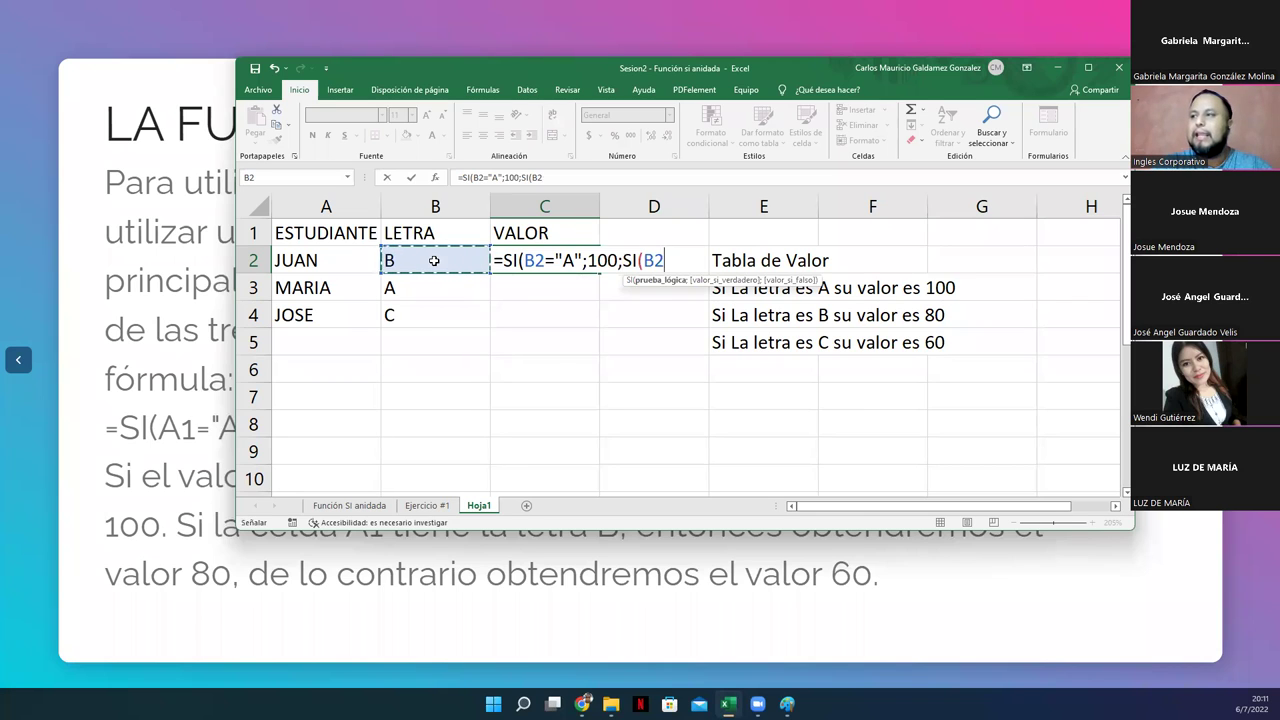
pyautogui.write('="B"')
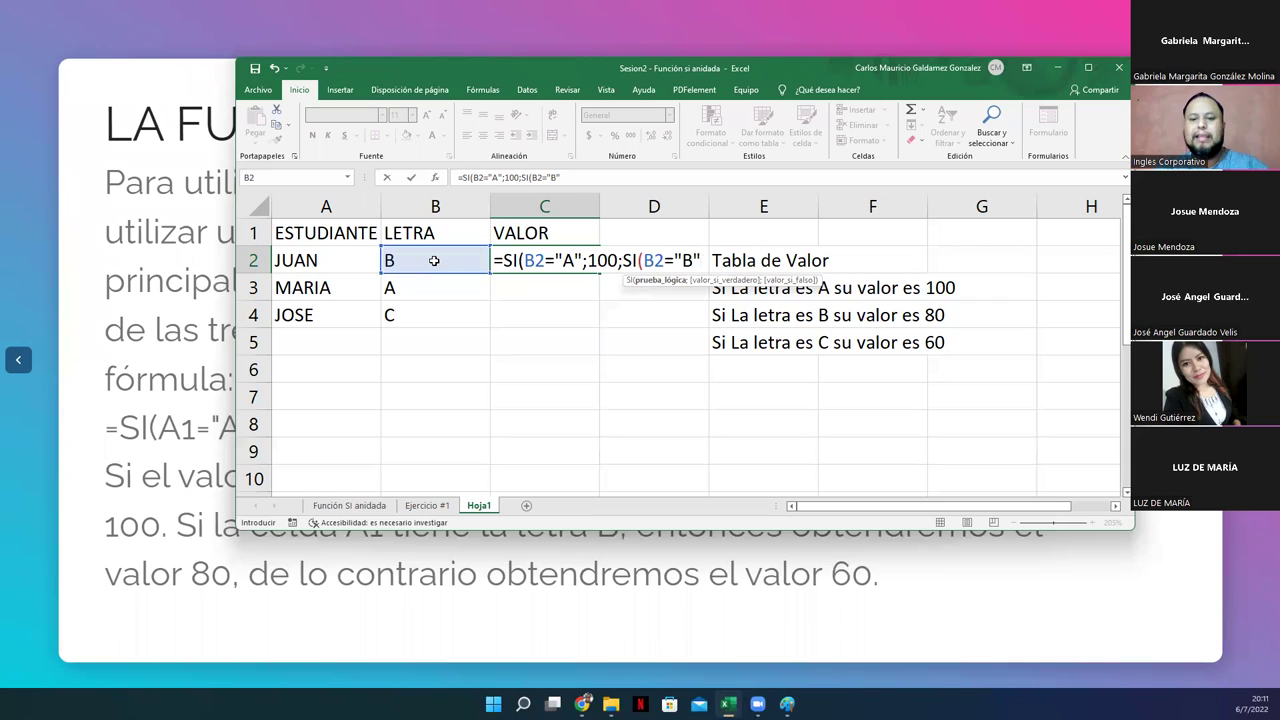
pyautogui.write(';8')
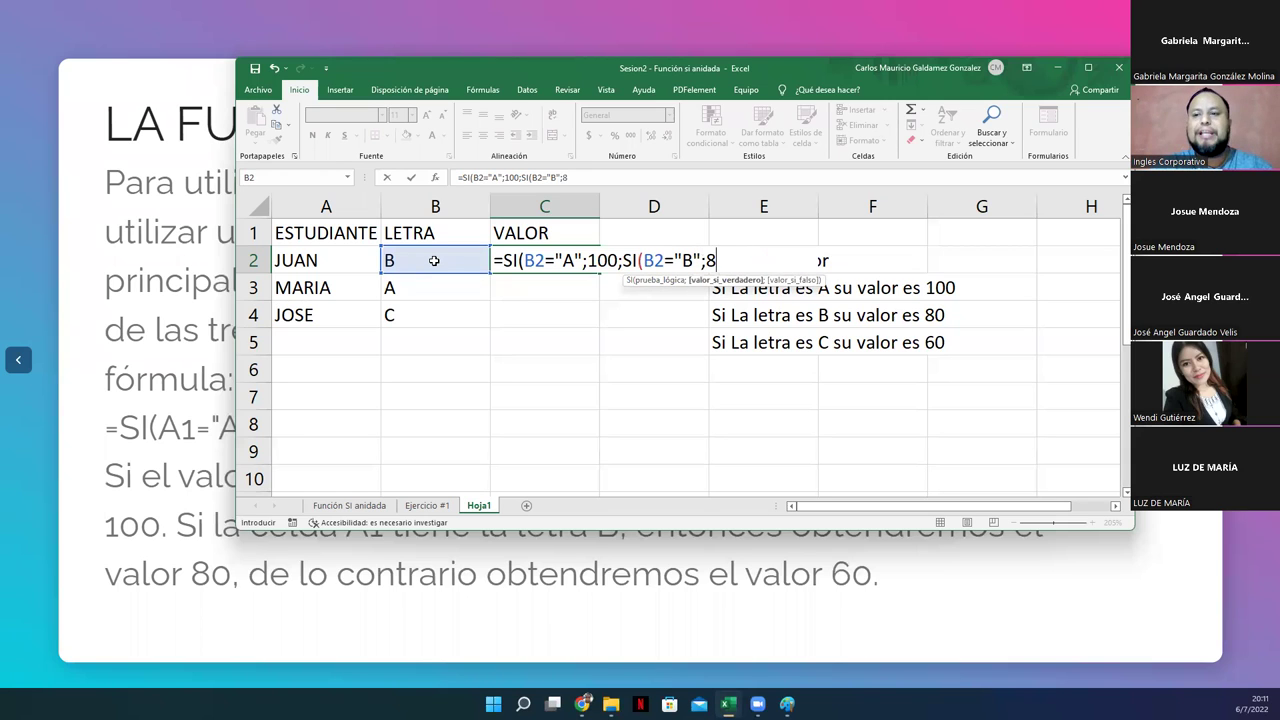
pyautogui.write('0;60)')
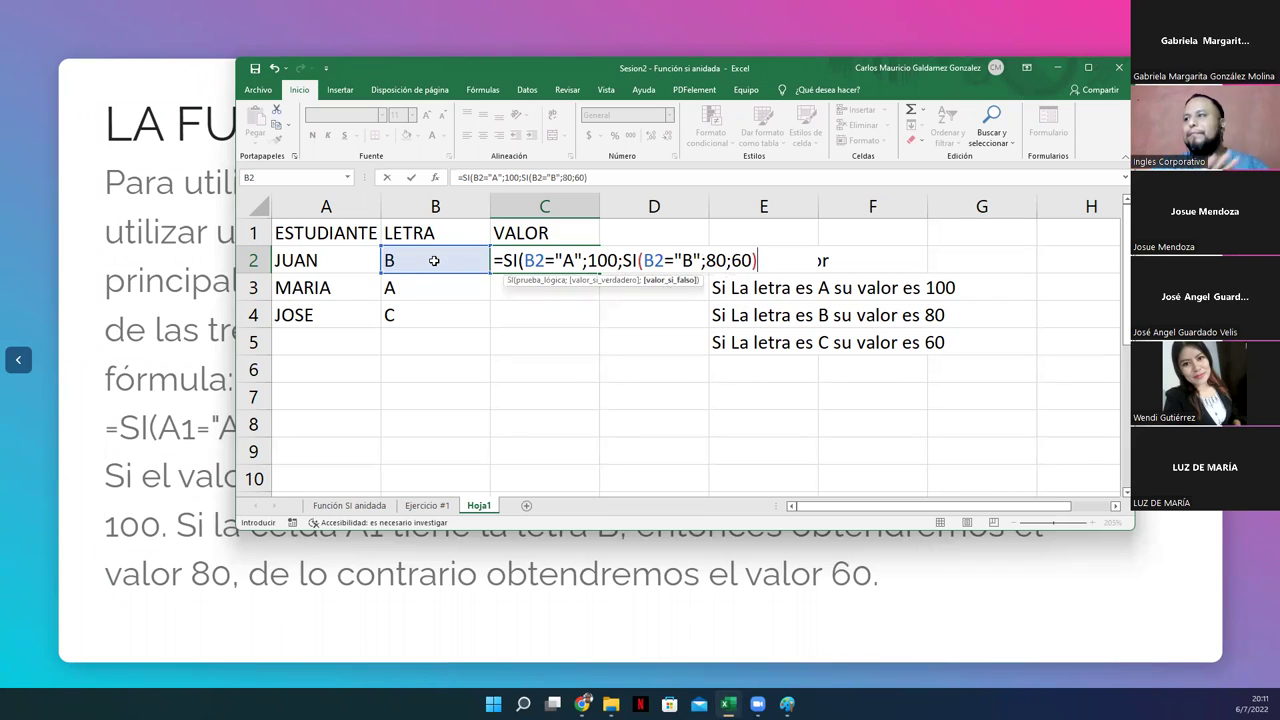
pyautogui.write(')')
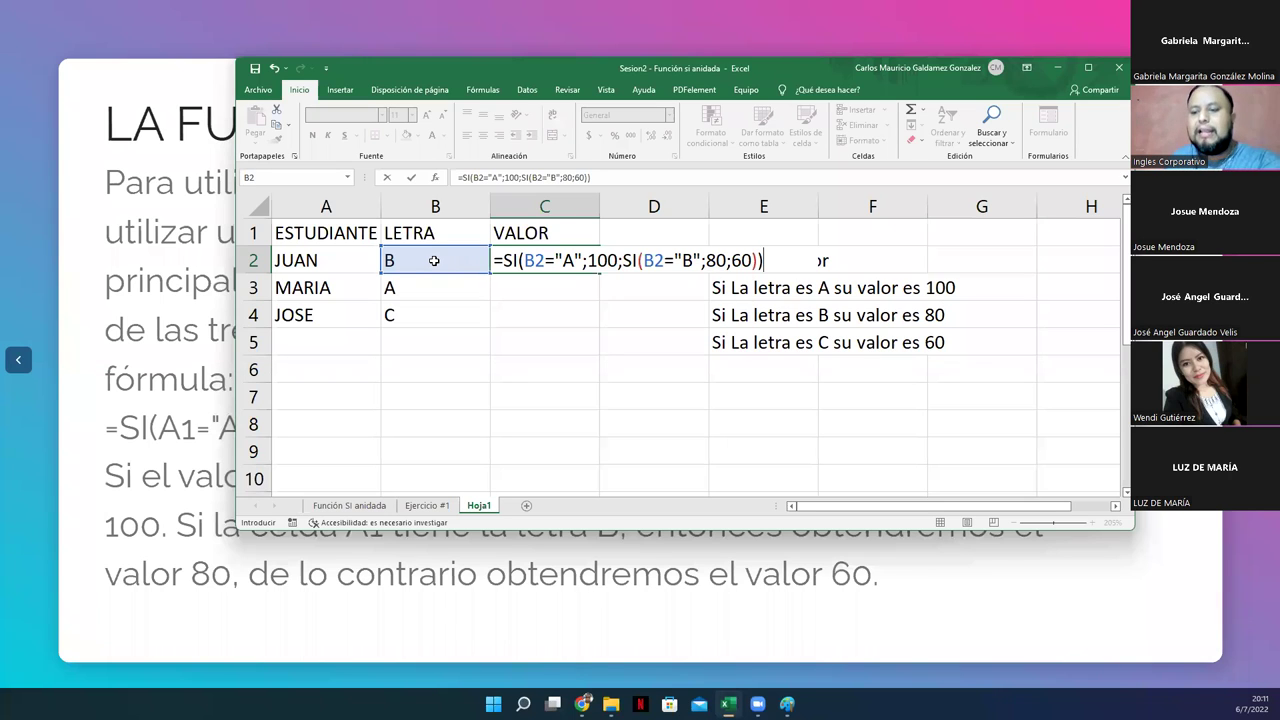
pyautogui.press('Return')
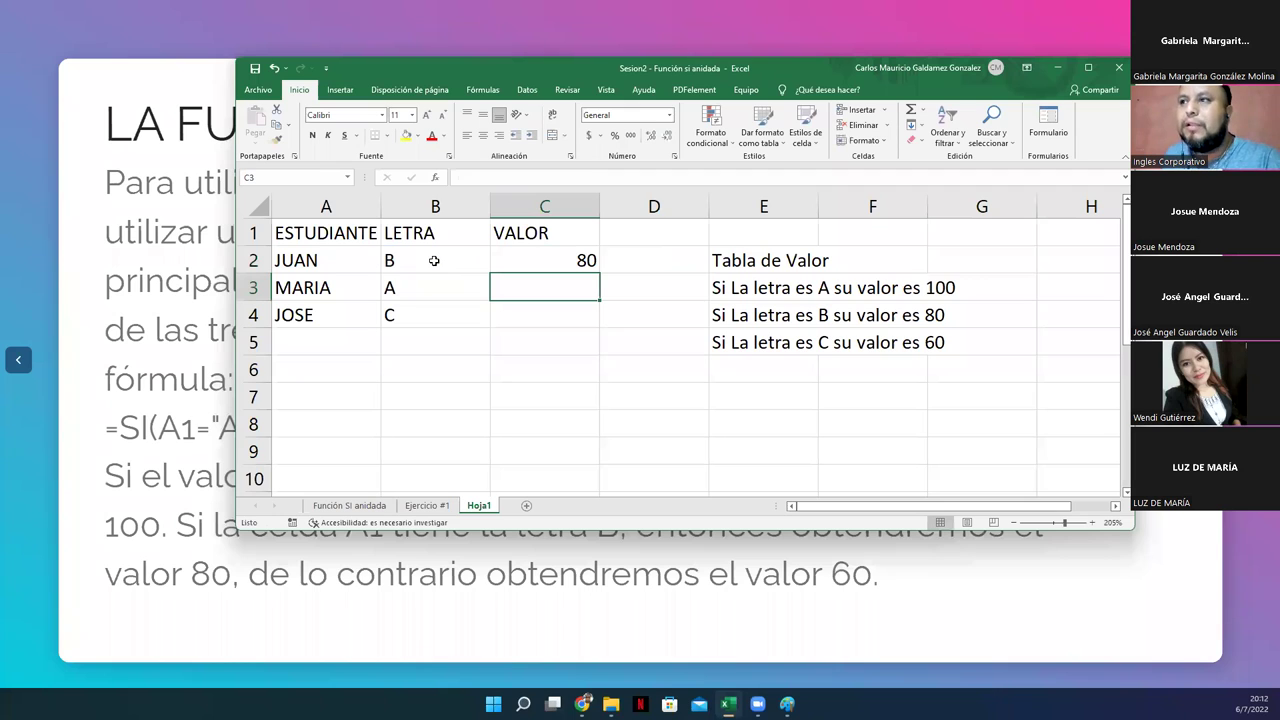
# - Check the first student's row against the value table and fill the formula from C2 down to C4
pyautogui.moveTo(298, 262); pyautogui.dragTo(526, 262)
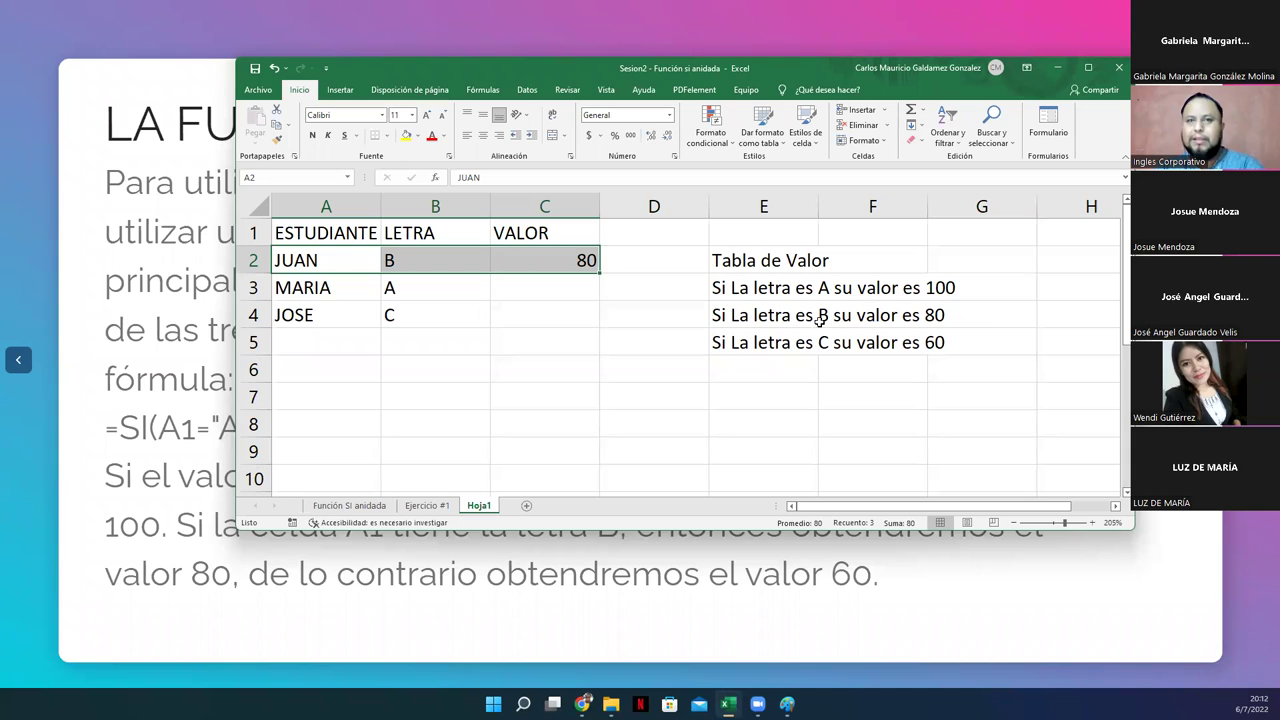
pyautogui.click(594, 270)
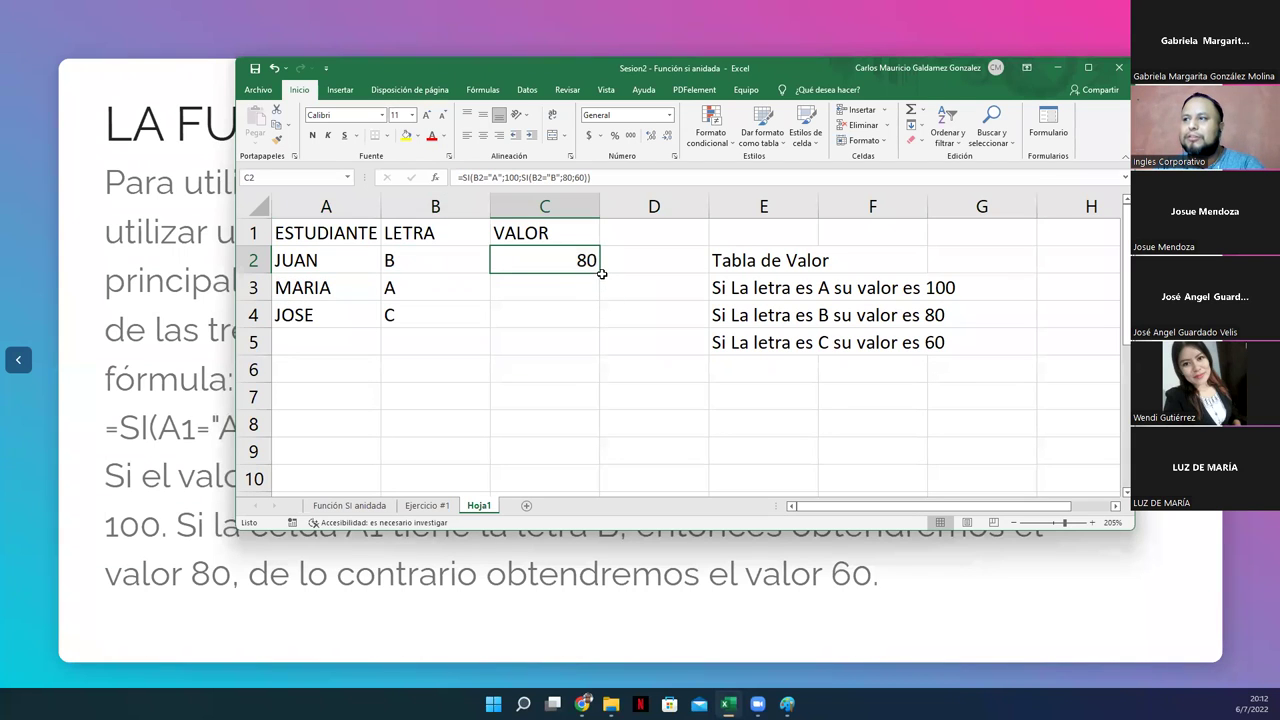
pyautogui.moveTo(600, 272); pyautogui.dragTo(598, 327)
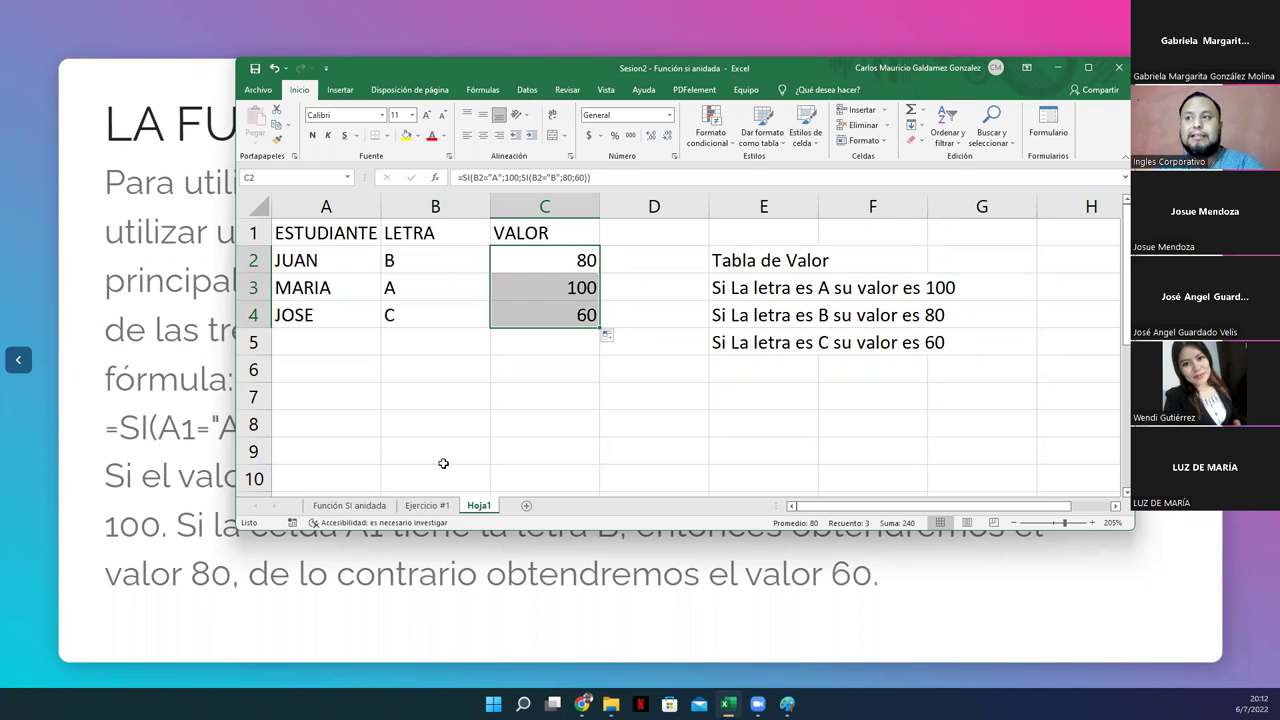
# - Review the student rows and inspect the nested SI formulas in cells C2, C3 and C4 without changing them
pyautogui.moveTo(296, 262); pyautogui.dragTo(297, 285)
pyautogui.click(300, 315)
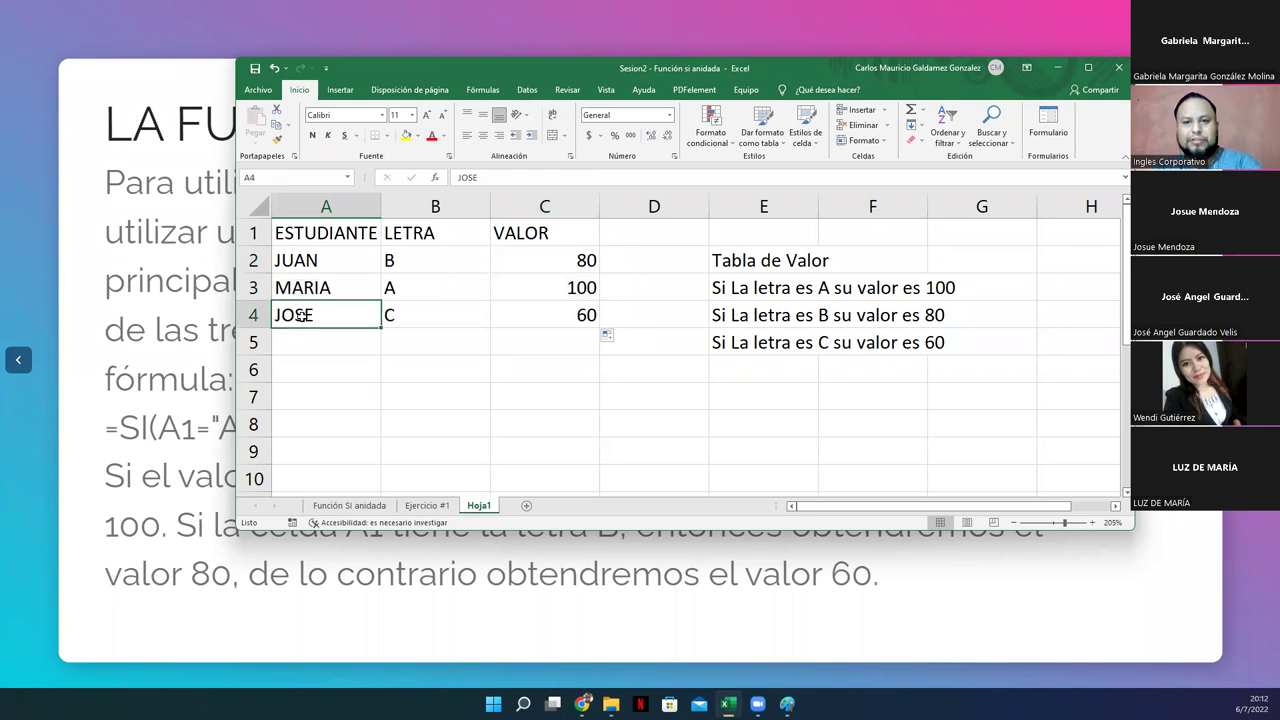
pyautogui.click(529, 261)
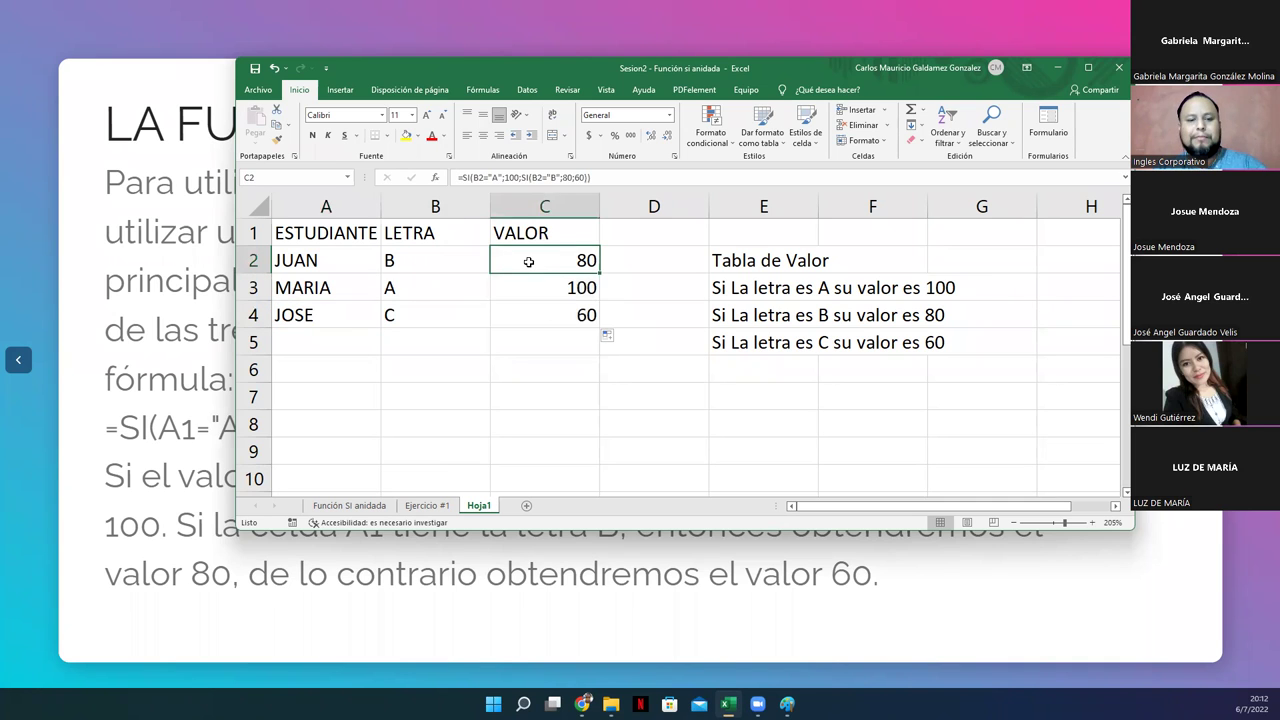
pyautogui.doubleClick(529, 261)
pyautogui.press('Return')
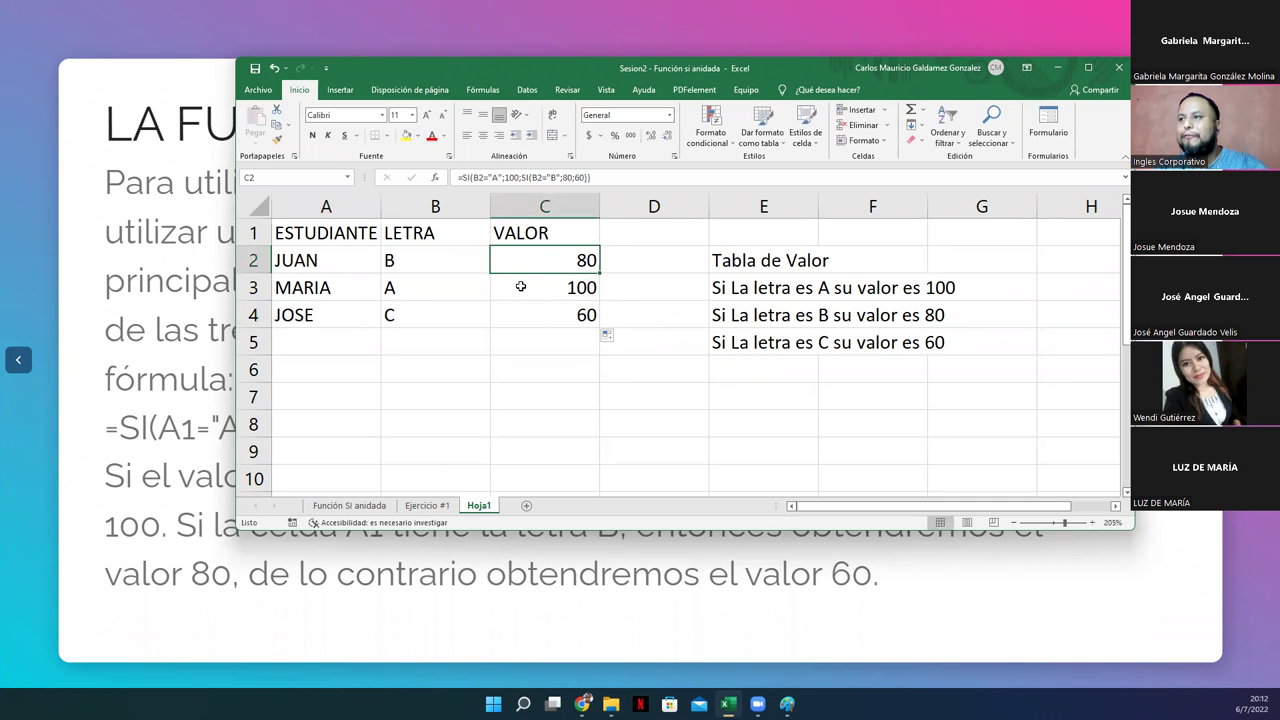
pyautogui.doubleClick(520, 287)
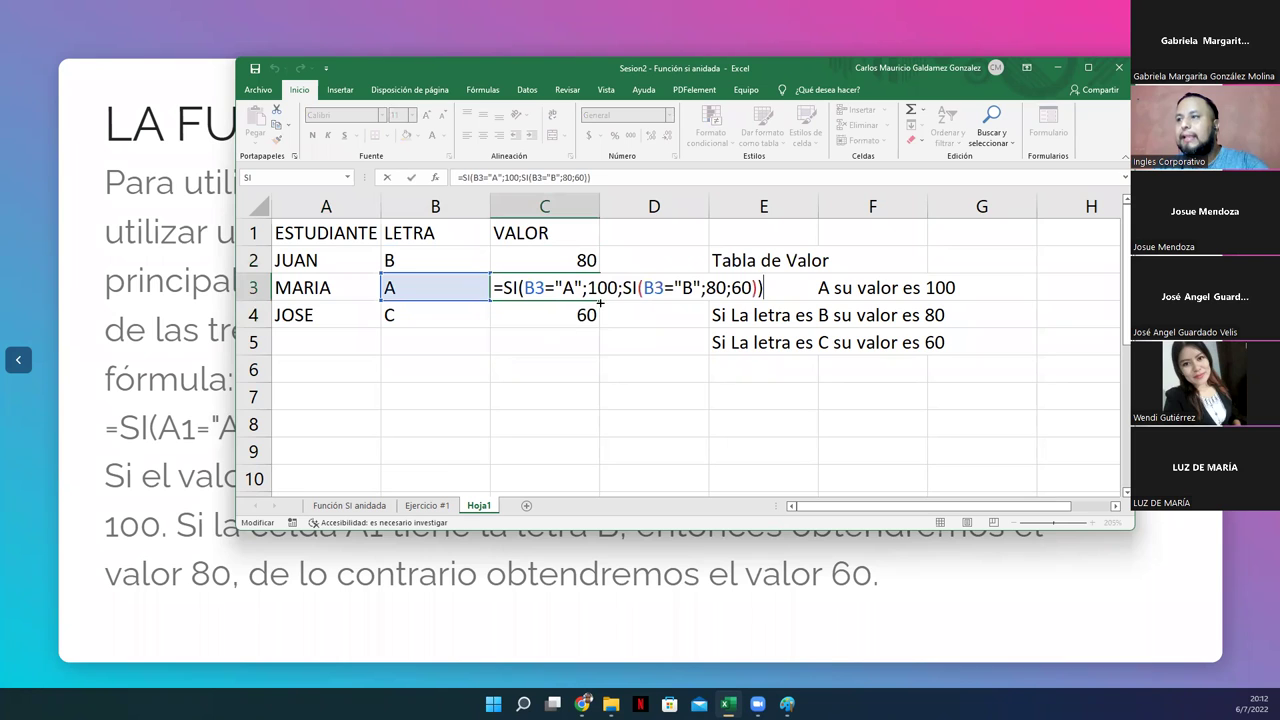
pyautogui.press('Return')
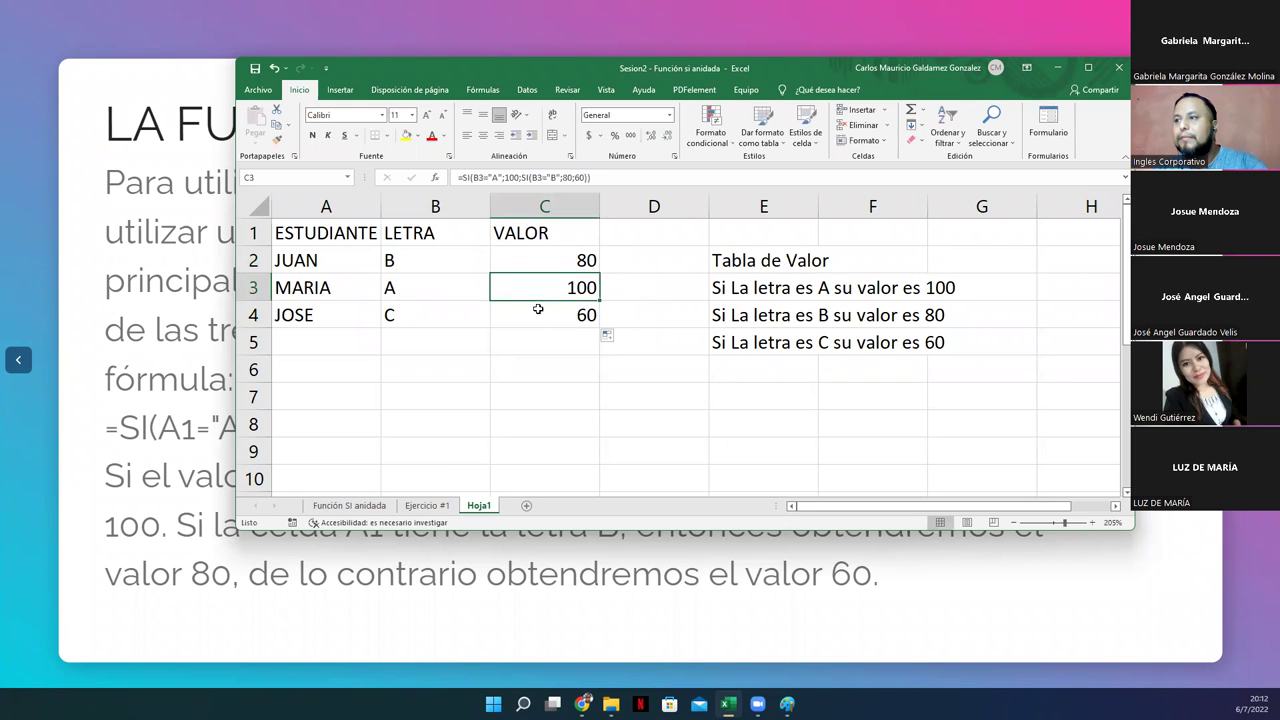
pyautogui.doubleClick(534, 309)
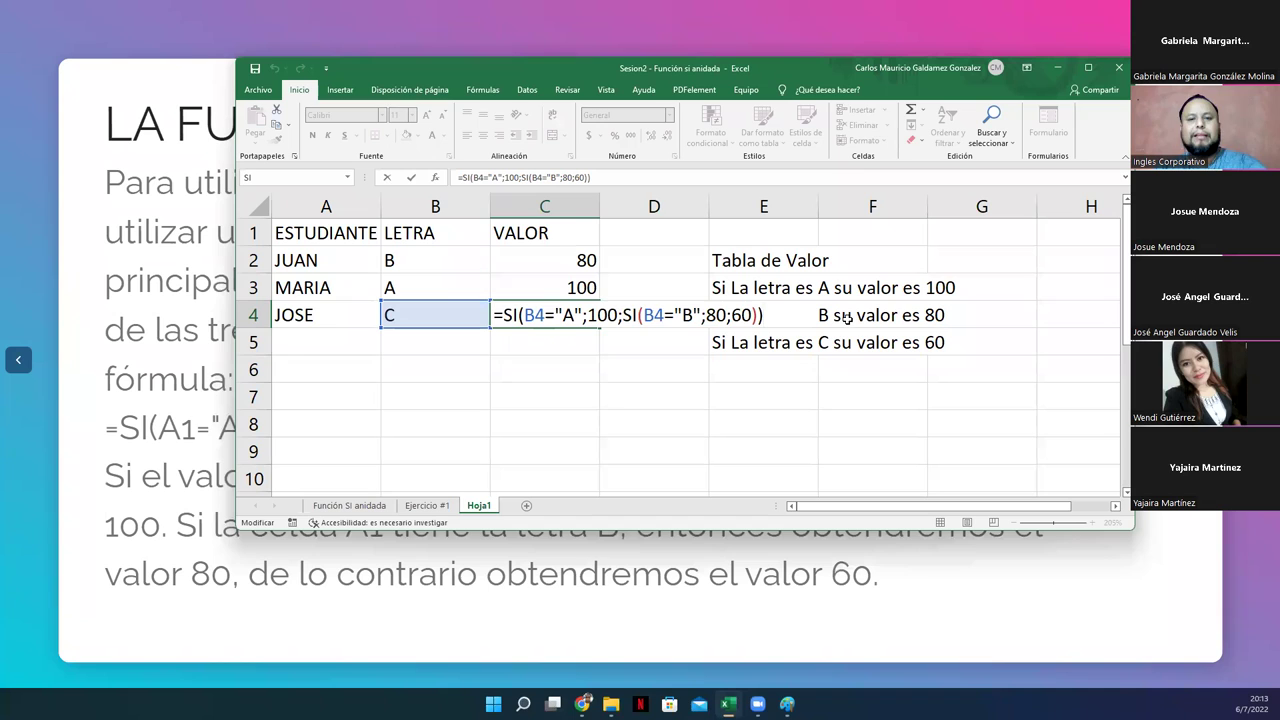
pyautogui.hotkey('ctrl', 'Return')
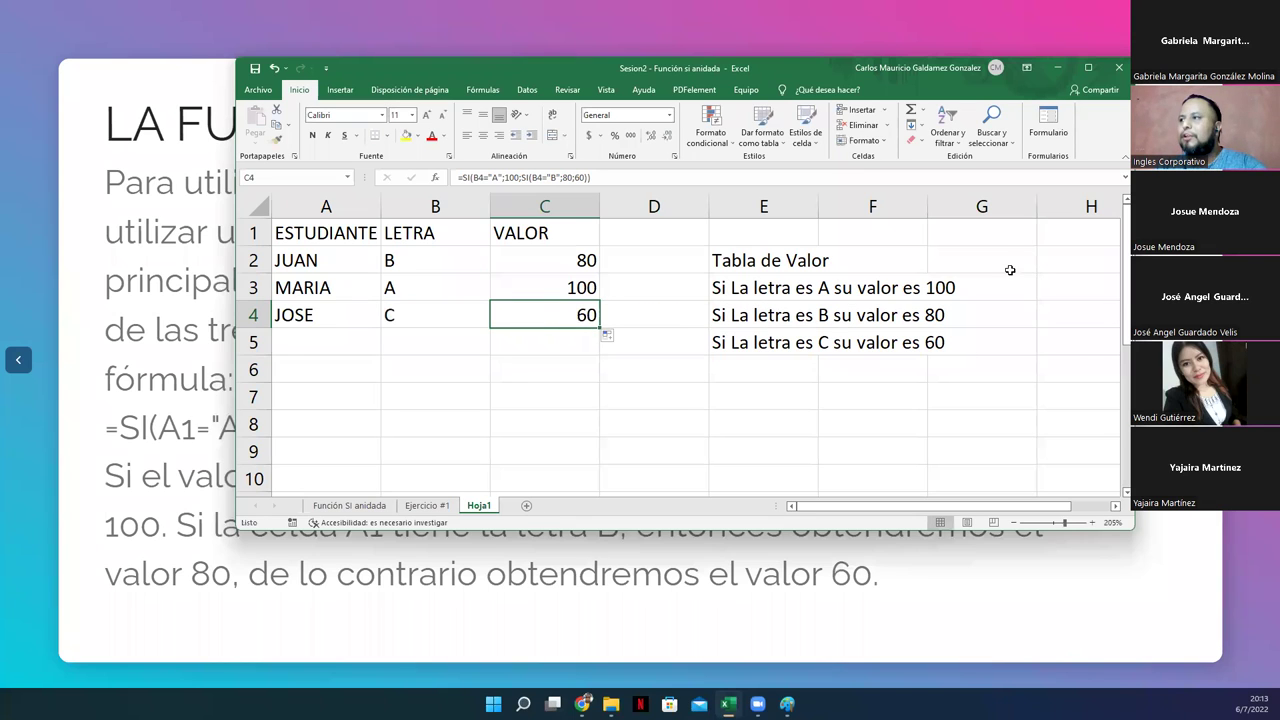
# - Enter 64 in cell G2, beside the Tabla de Valor heading
pyautogui.click(998, 258)
pyautogui.write('64')
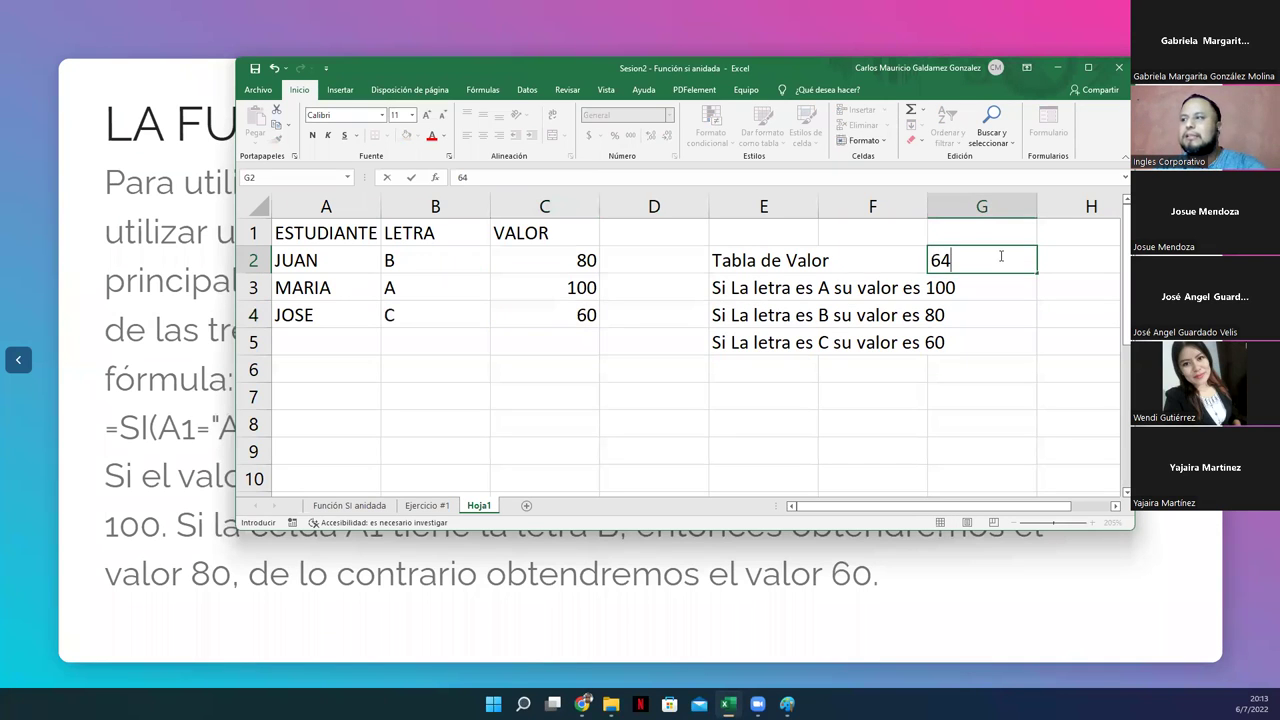
pyautogui.press('Return')
pyautogui.click(975, 258)
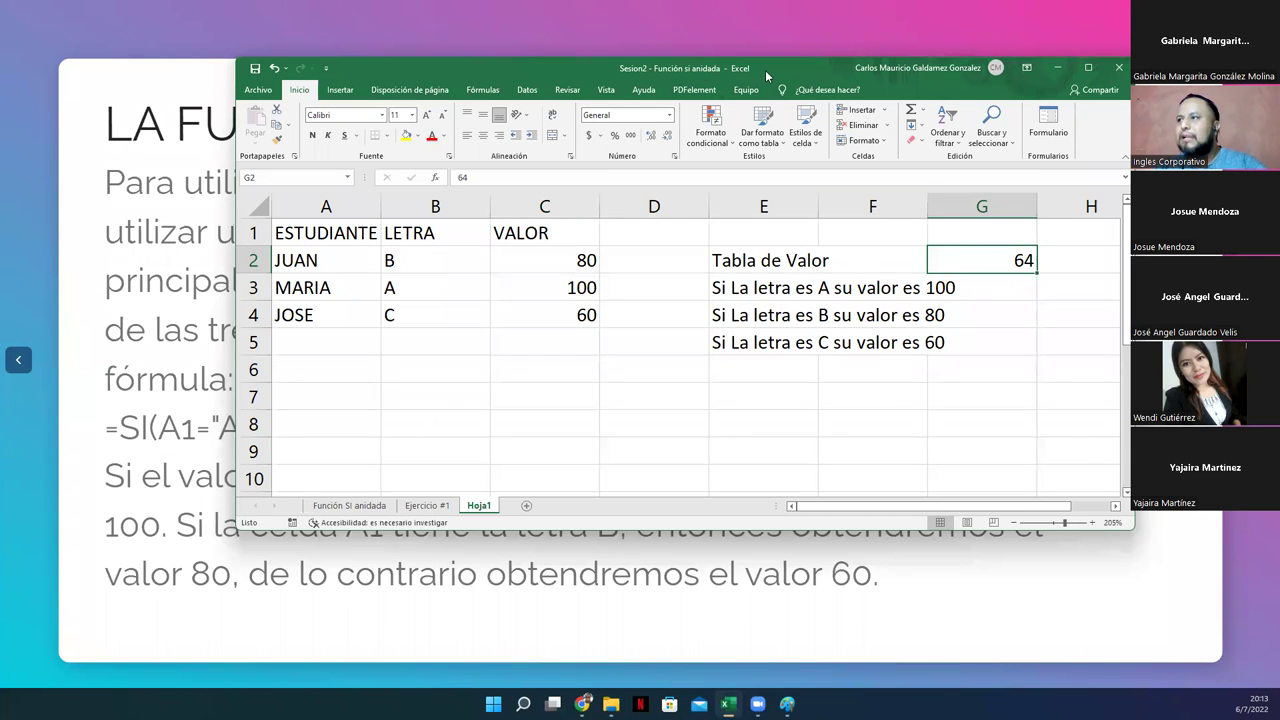
# - Move the Excel window up and to the left and enlarge it to show more rows and columns
pyautogui.moveTo(766, 70); pyautogui.dragTo(638, 29)
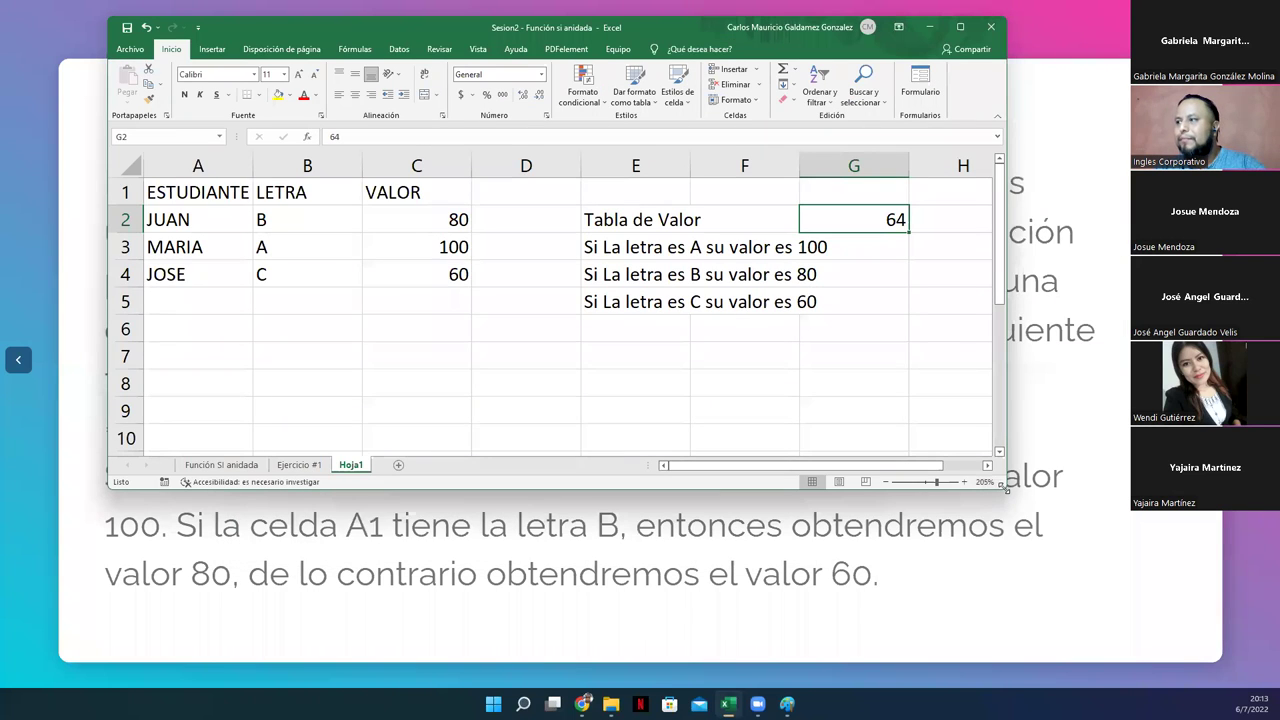
pyautogui.moveTo(1003, 487); pyautogui.dragTo(1188, 675)
# - Examine the letters, the calculated values and the ESTUDIANTE and LETRA data in A1:B4
pyautogui.moveTo(274, 224); pyautogui.dragTo(285, 288)
pyautogui.click(285, 286)
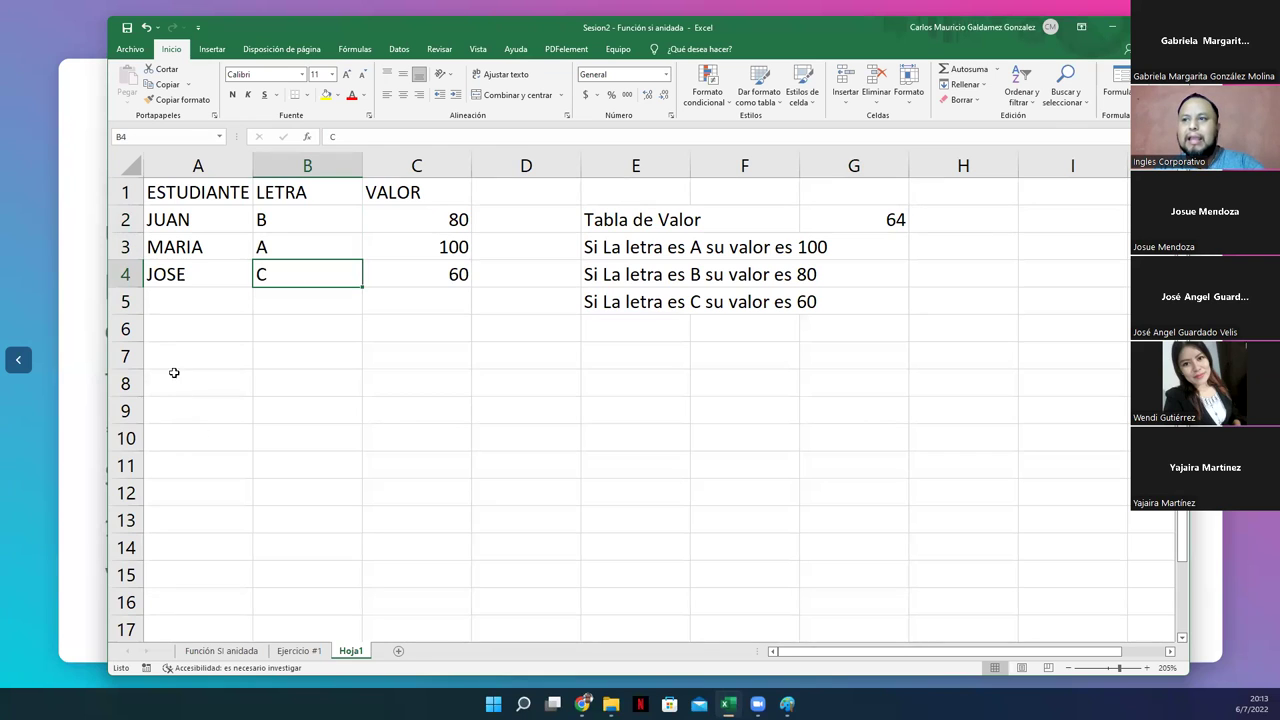
pyautogui.click(171, 382)
pyautogui.click(165, 222)
pyautogui.keyDown('shift'); pyautogui.click(370, 246); pyautogui.keyUp('shift')
pyautogui.keyDown('shift'); pyautogui.click(400, 274); pyautogui.keyUp('shift')
pyautogui.moveTo(210, 188); pyautogui.dragTo(264, 272)
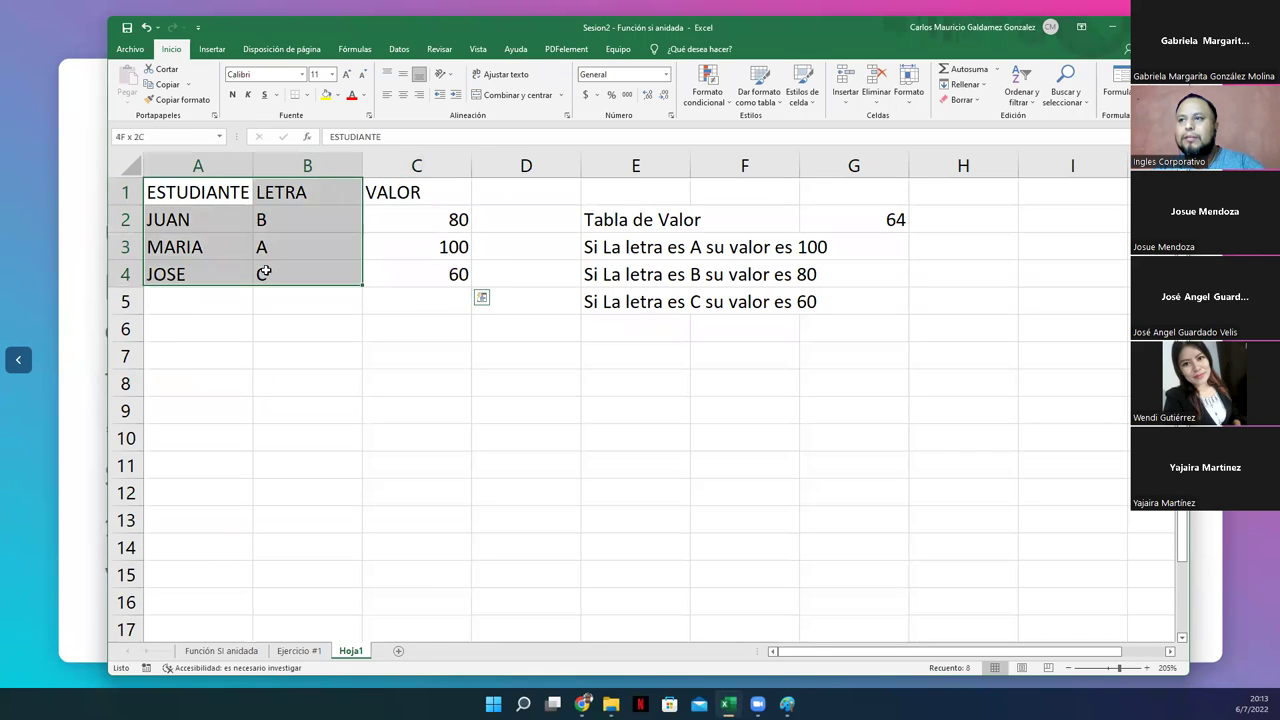
pyautogui.click(187, 325)
pyautogui.moveTo(180, 190); pyautogui.dragTo(262, 274)
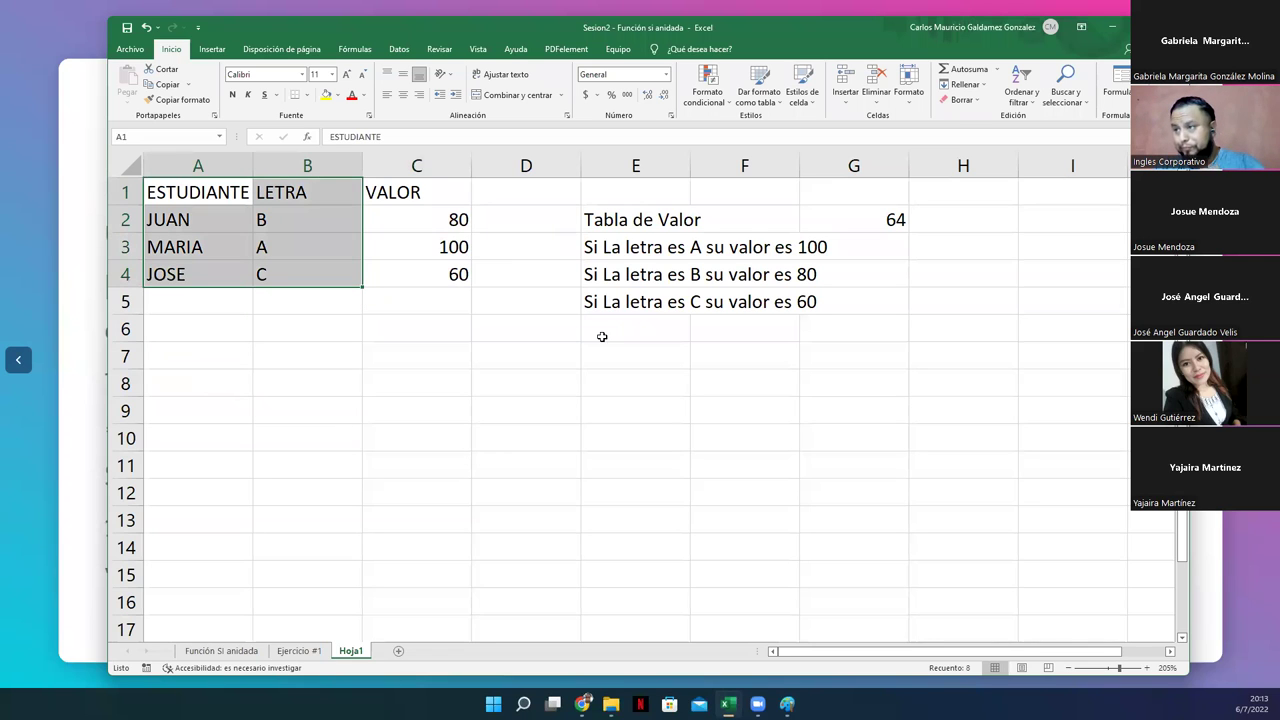
# - Copy the student table and value rules in A1:G5 and paste them starting at cell A9
pyautogui.moveTo(226, 198); pyautogui.dragTo(886, 303)
pyautogui.hotkey('ctrl', 'c')
pyautogui.click(227, 412)
pyautogui.hotkey('ctrl', 'v')
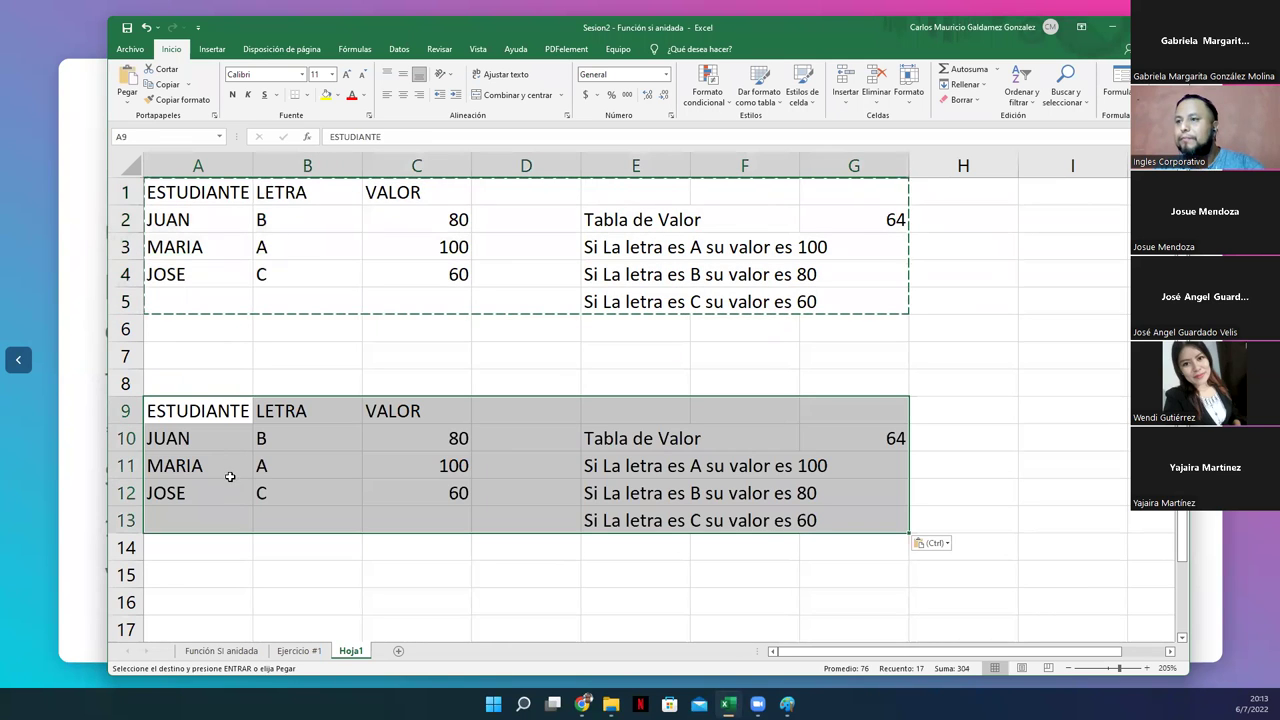
# - Change the letter in cell B10 of the copied table to A+
pyautogui.click(303, 443)
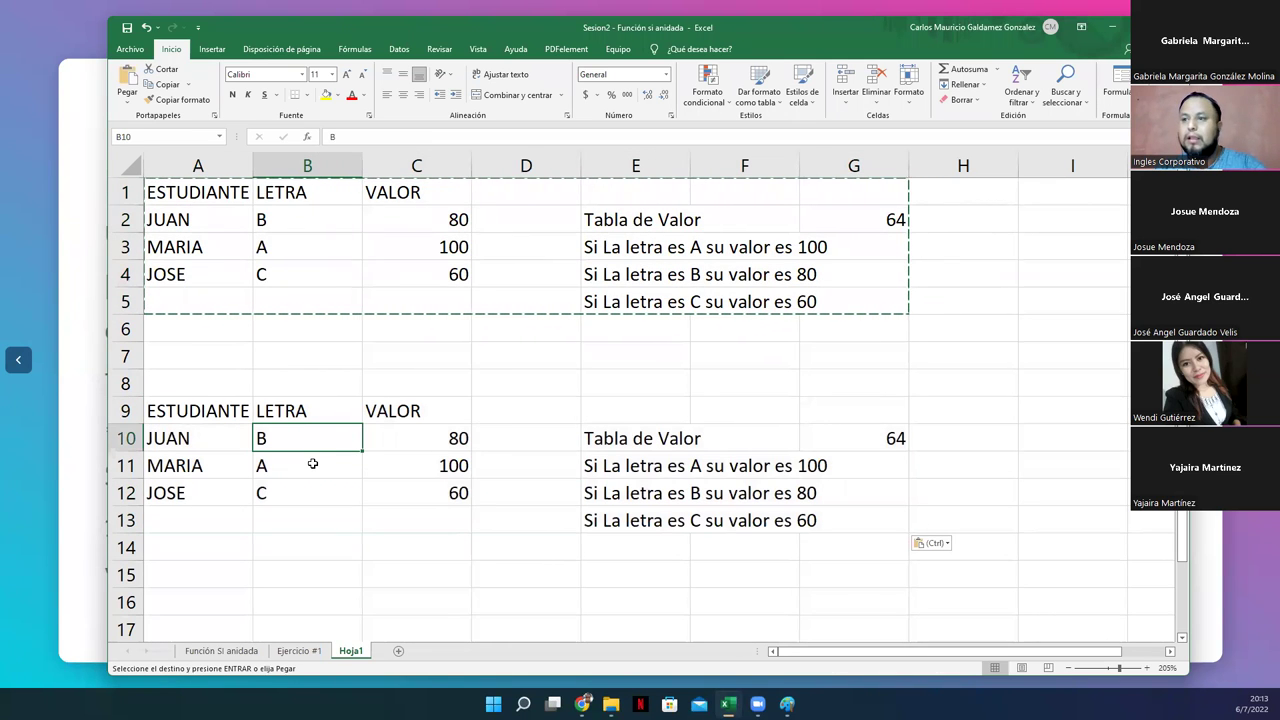
pyautogui.press('F2')
pyautogui.write('A+')
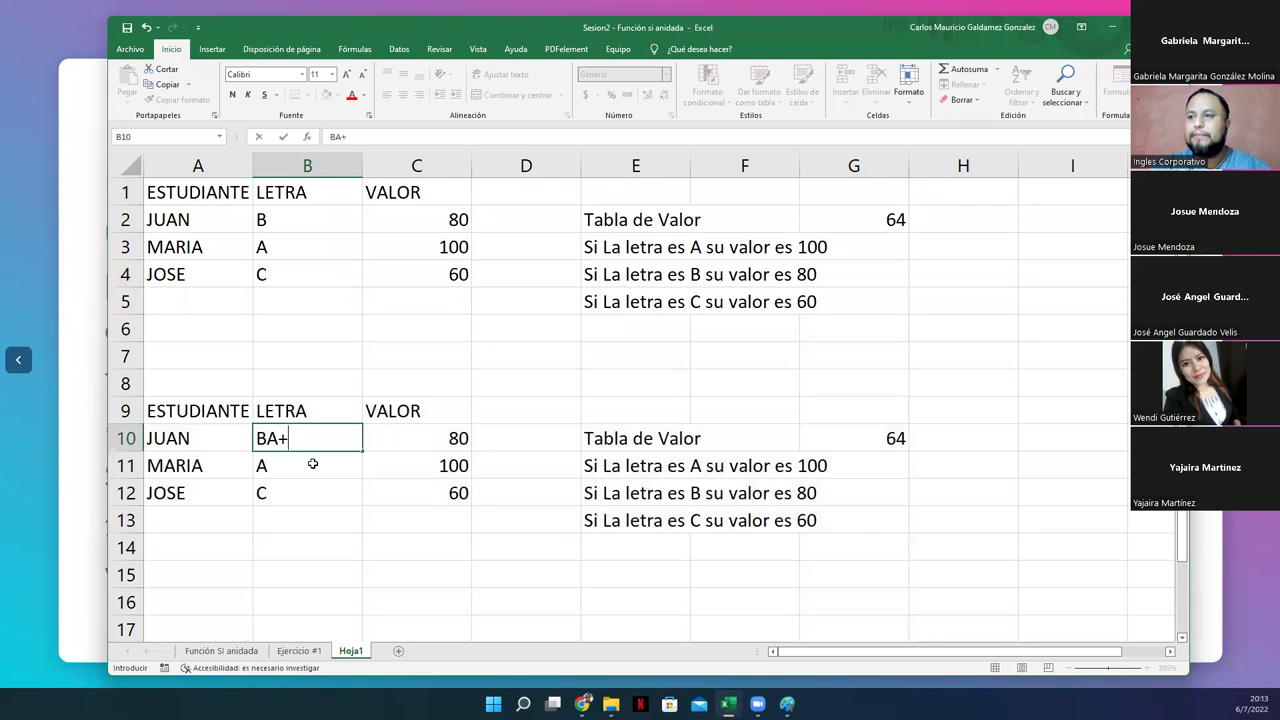
pyautogui.press('BackSpace')
pyautogui.press('BackSpace')
pyautogui.press('BackSpace')
pyautogui.write('A')
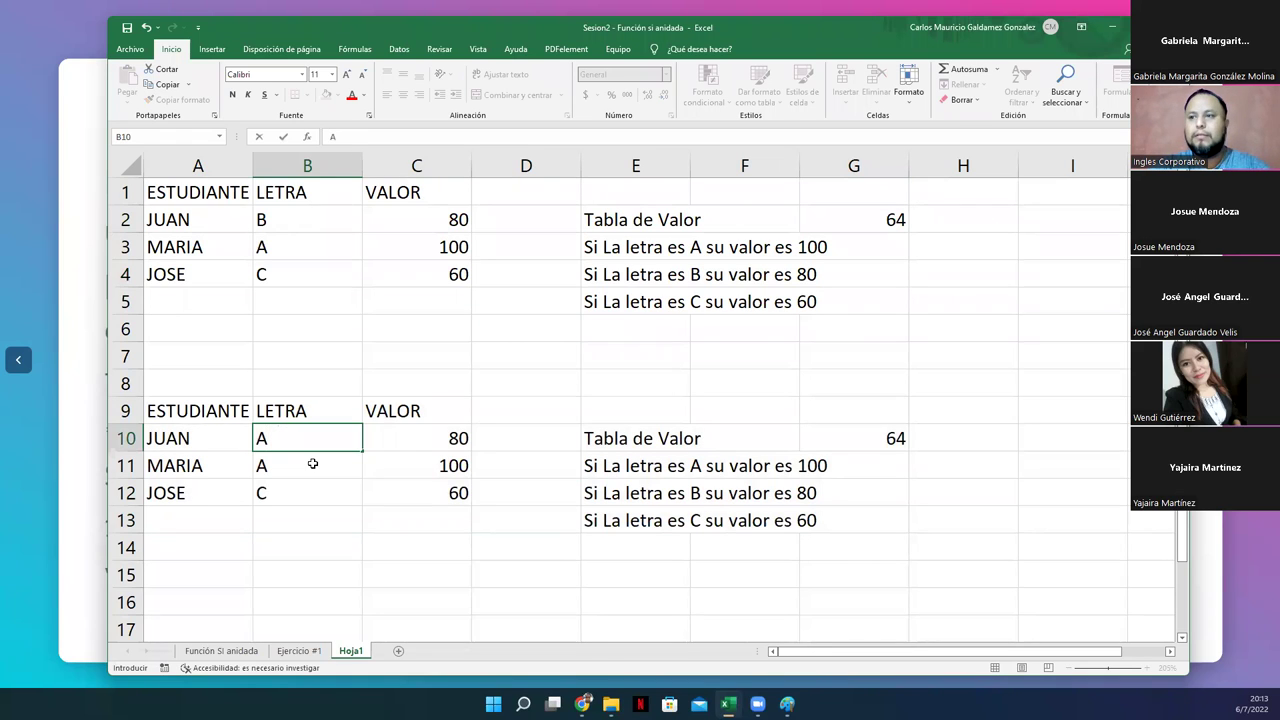
pyautogui.write('+')
pyautogui.press('Return')
# - Change the letter in cell B12 to B+ and clear the VALOR formulas in C10:C12
pyautogui.press('Return')
pyautogui.write('C')
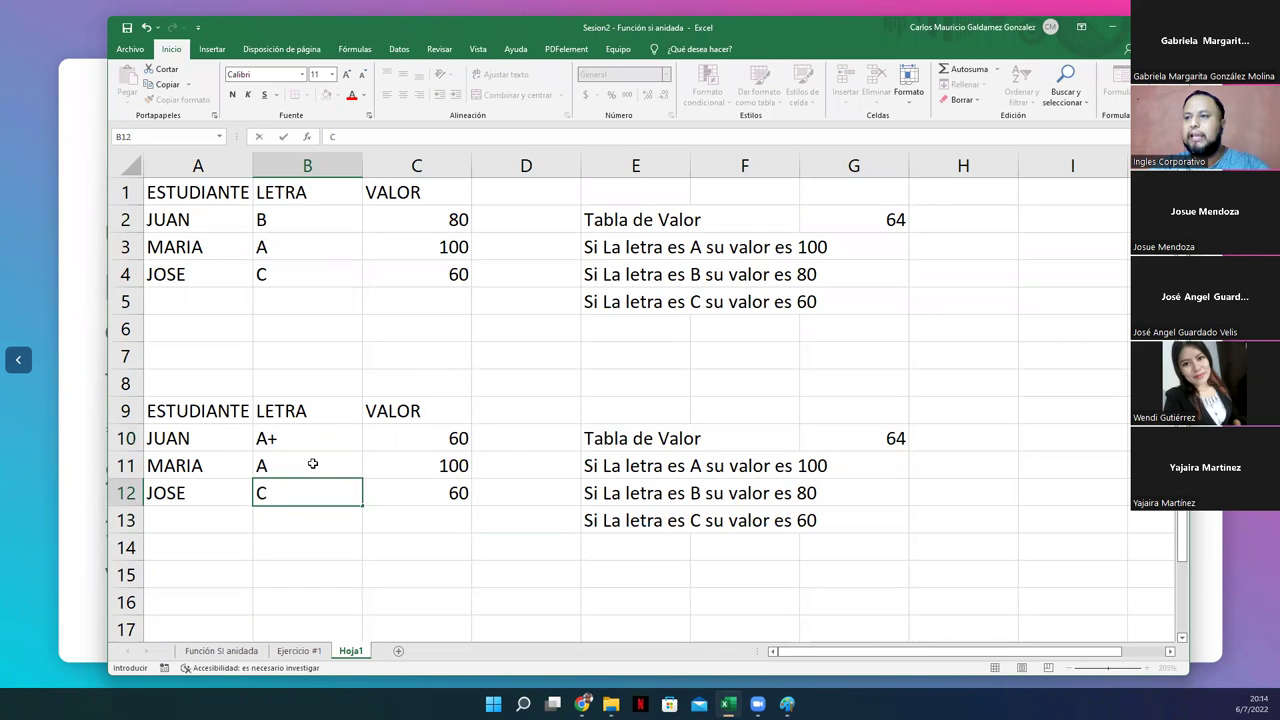
pyautogui.press('BackSpace')
pyautogui.write('B')
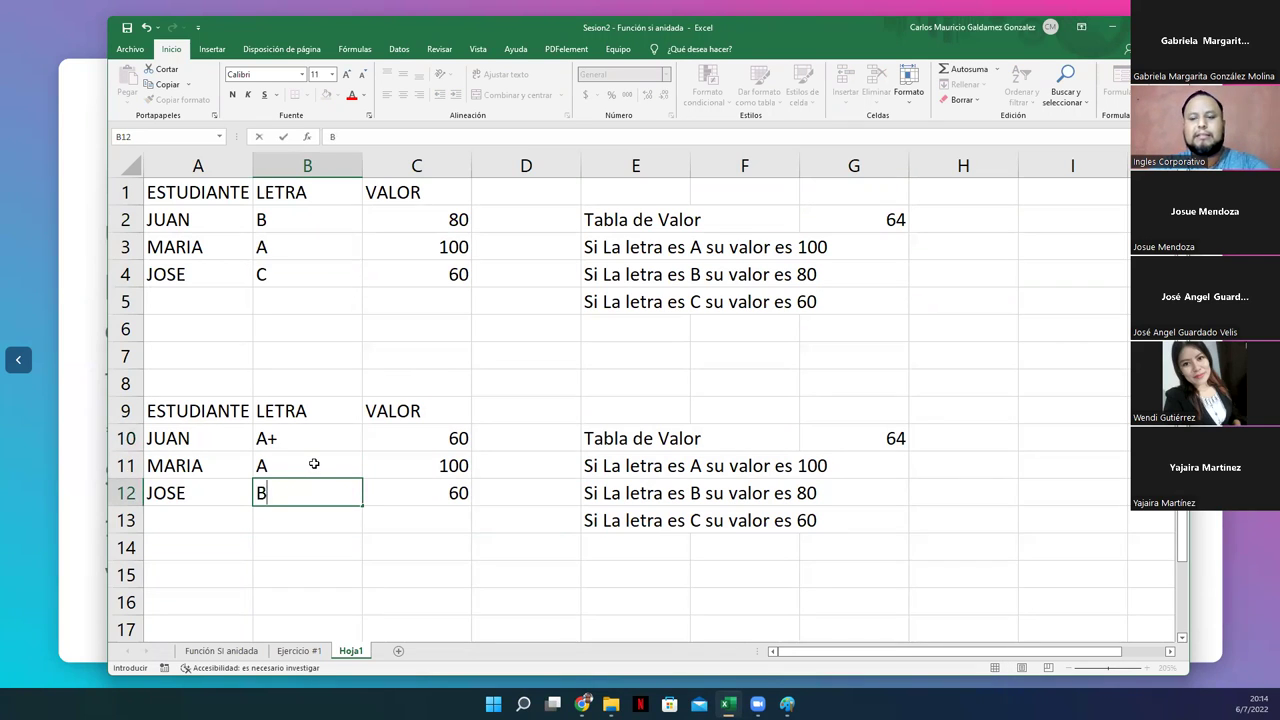
pyautogui.write('+')
pyautogui.press('Return')
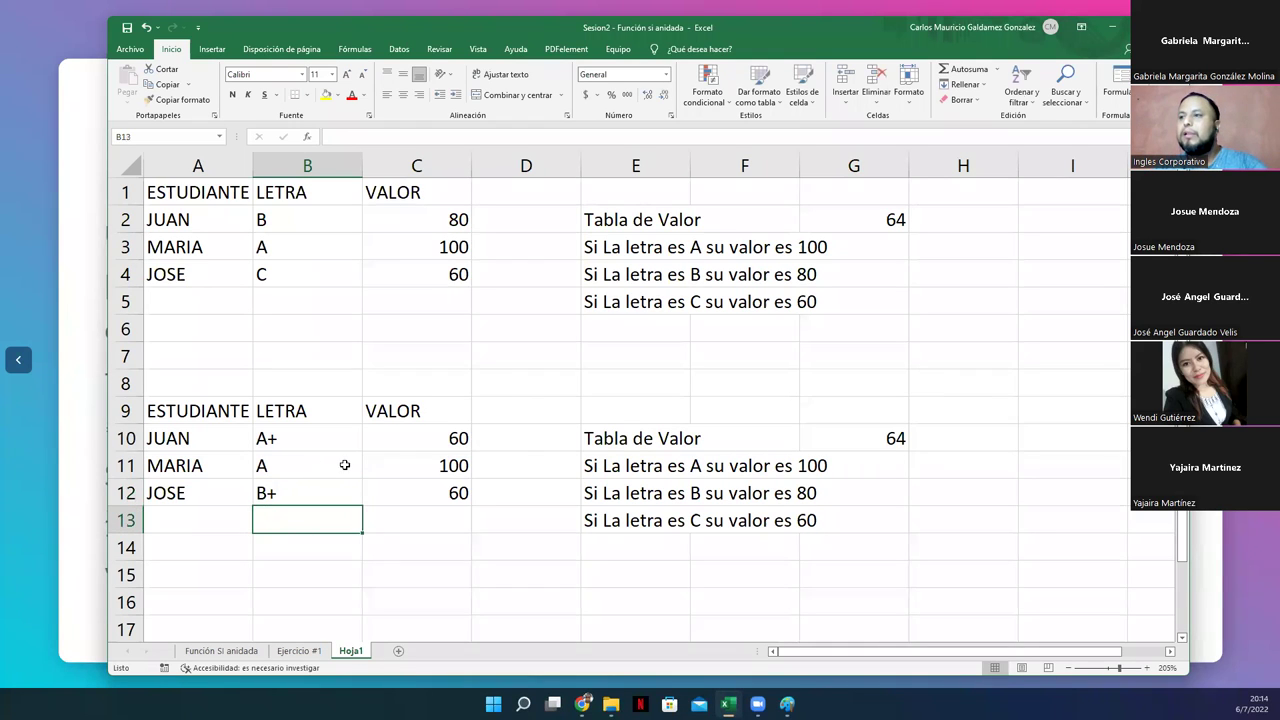
pyautogui.moveTo(392, 440); pyautogui.dragTo(399, 488)
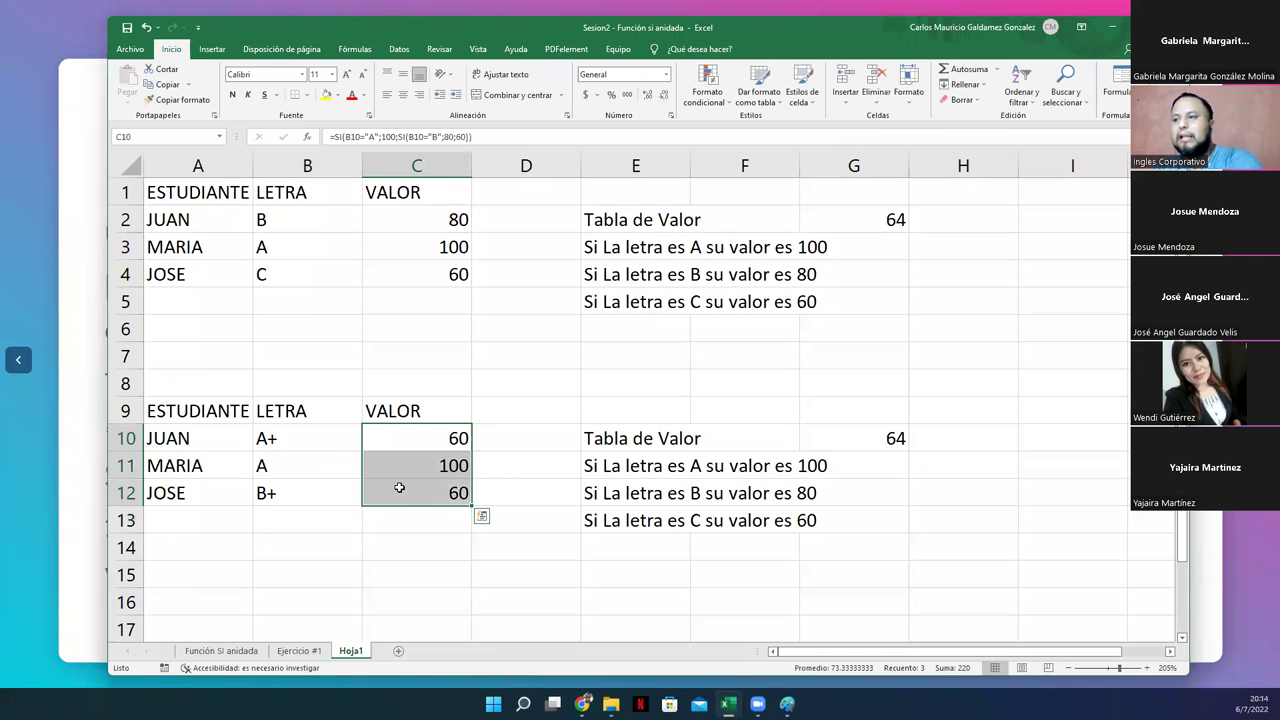
pyautogui.press('Delete')
# - Edit the rule in cell E11 to read "Si La letra es A+ su valor es 100"
pyautogui.click(603, 465)
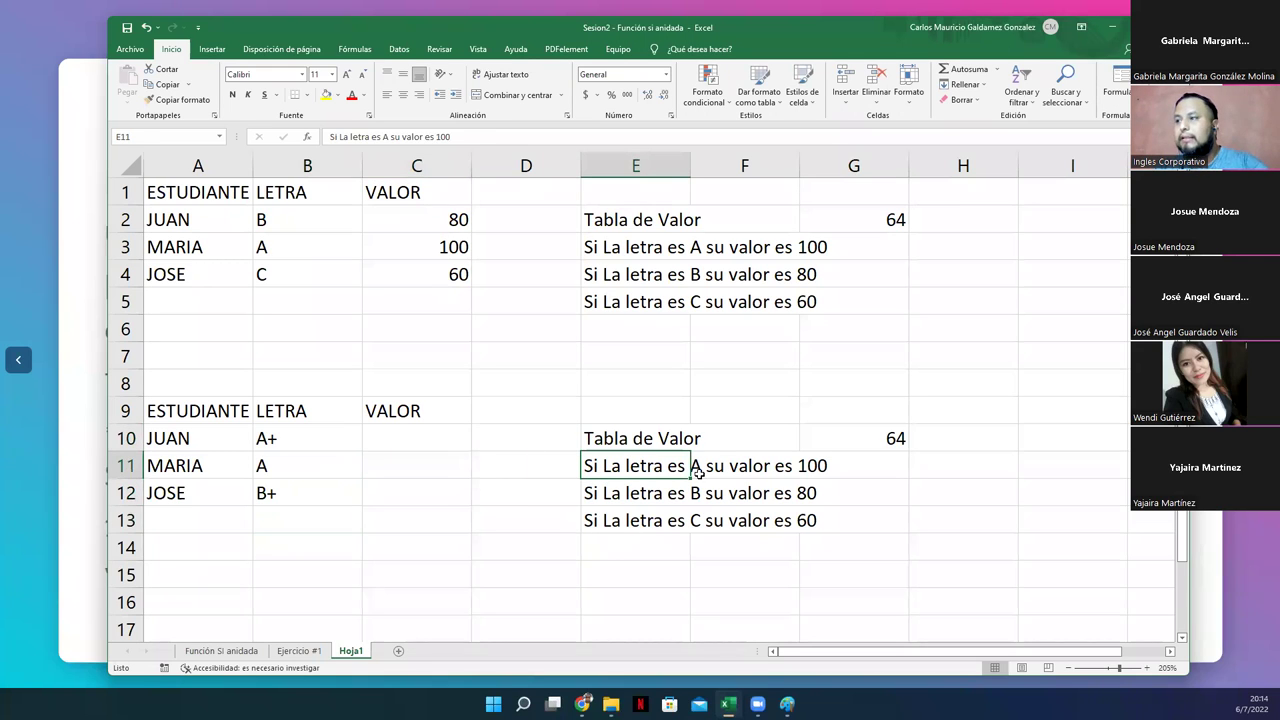
pyautogui.click(386, 136)
pyautogui.write('+')
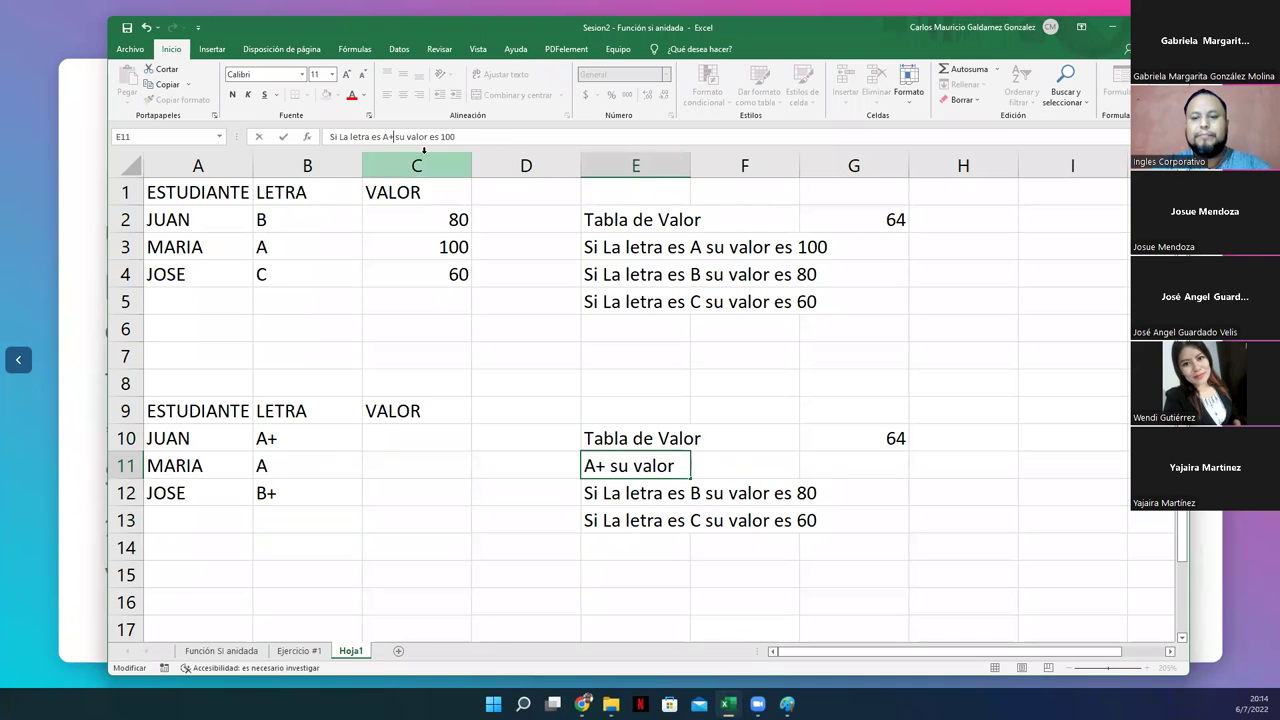
pyautogui.press('Return')
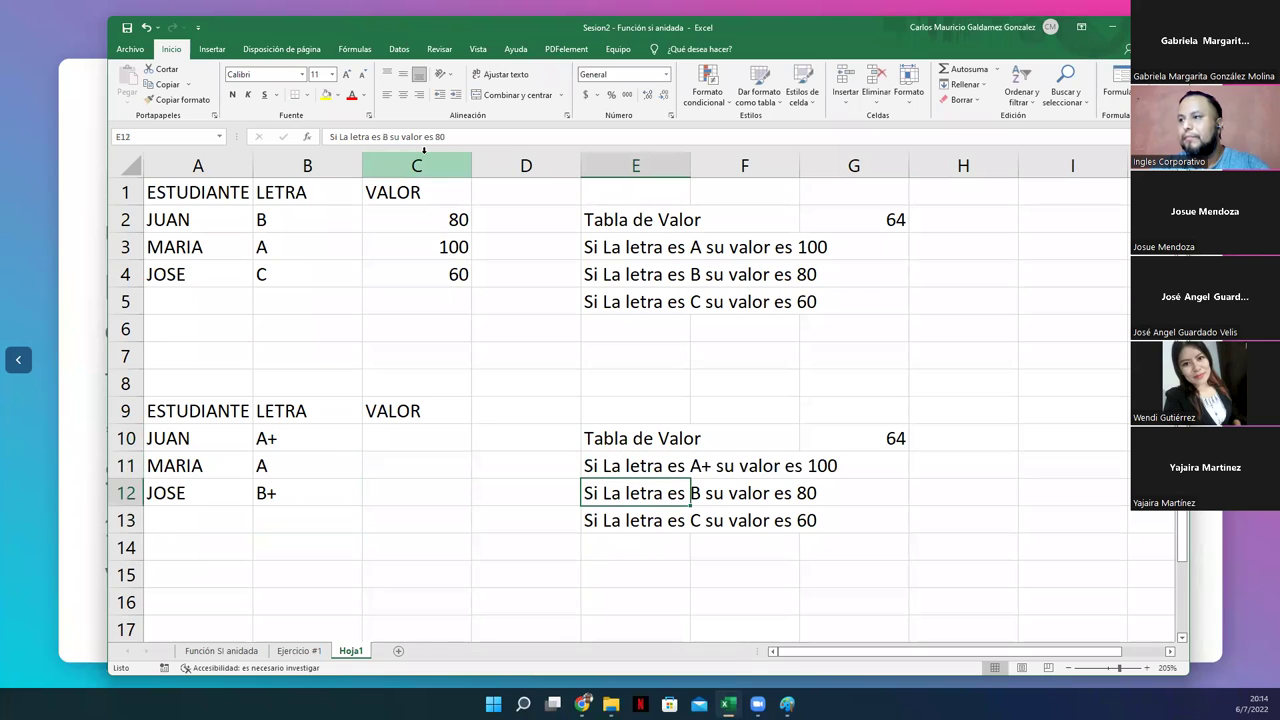
# - Edit the rule in cell E12 to read "Si La letra es A su valor es 90"
pyautogui.press('F2')
pyautogui.hotkey('ctrl', 'Left')
pyautogui.hotkey('ctrl', 'Left')
pyautogui.hotkey('ctrl', 'Left')
pyautogui.hotkey('ctrl', 'Left')
pyautogui.hotkey('ctrl', 'Left')
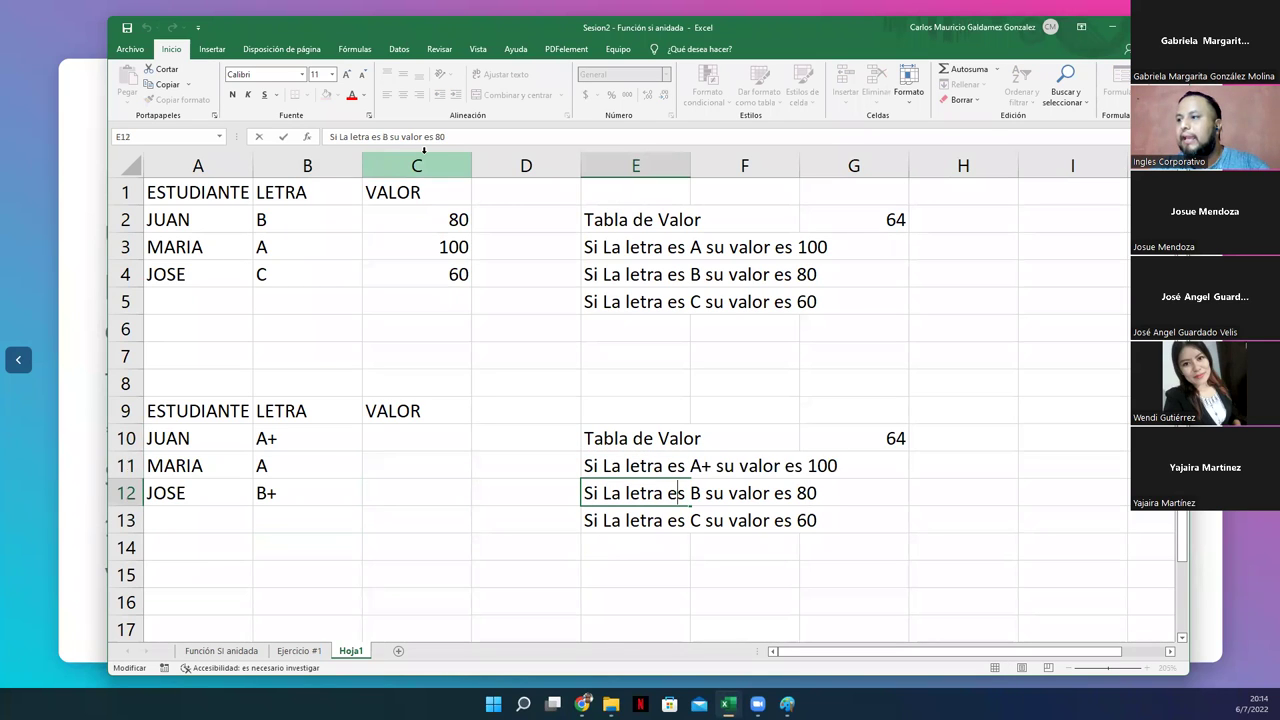
pyautogui.press('Delete')
pyautogui.write('A')
pyautogui.hotkey('ctrl', 'Right')
pyautogui.hotkey('ctrl', 'Right')
pyautogui.hotkey('ctrl', 'Right')
pyautogui.hotkey('ctrl', 'Right')
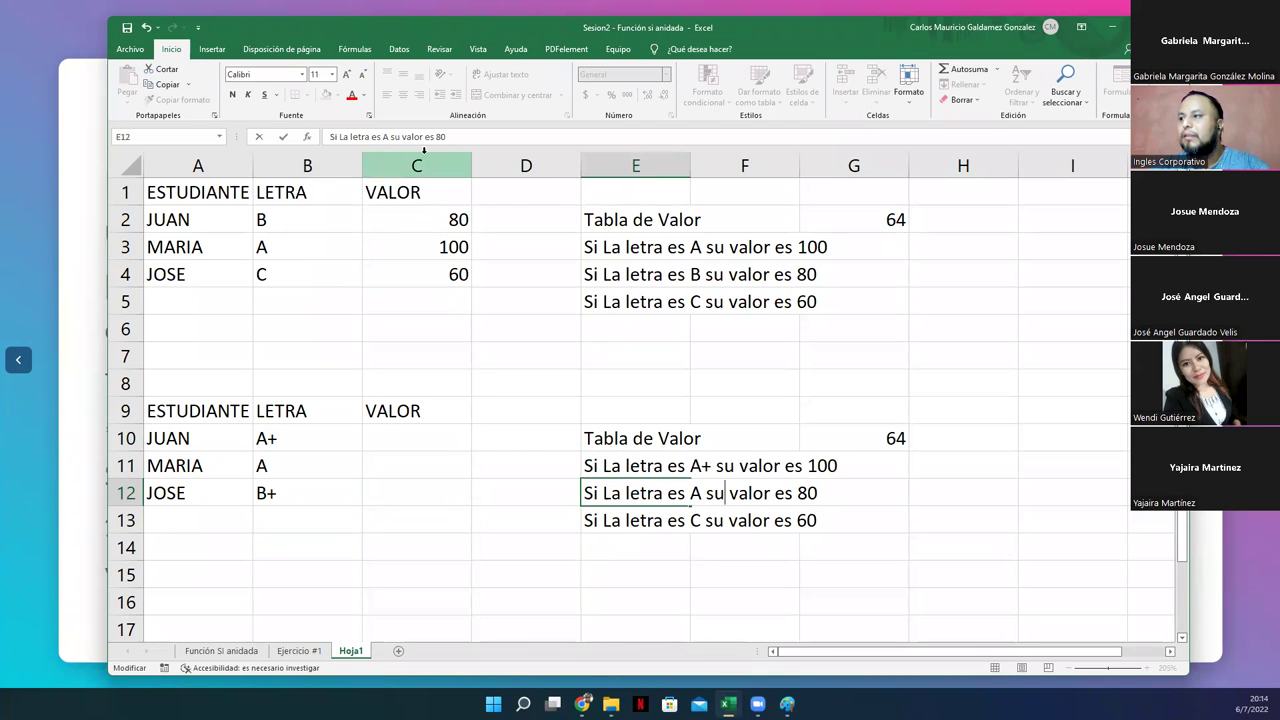
pyautogui.press('Delete')
pyautogui.write('9')
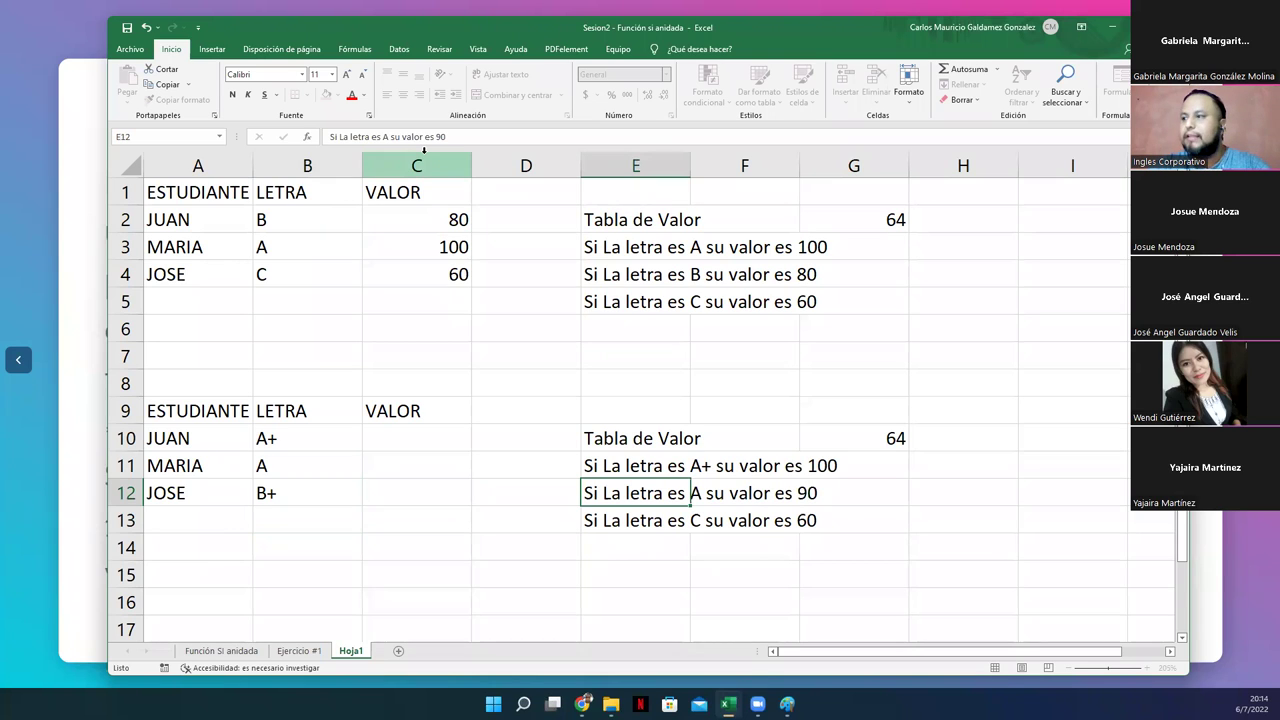
pyautogui.press('Return')
# - Edit the rule in cell E13 to read "Si La letra es B+ su valor es 80"
pyautogui.press('F2')
pyautogui.hotkey('ctrl', 'Left')
pyautogui.hotkey('ctrl', 'Left')
pyautogui.hotkey('ctrl', 'Left')
pyautogui.hotkey('ctrl', 'Left')
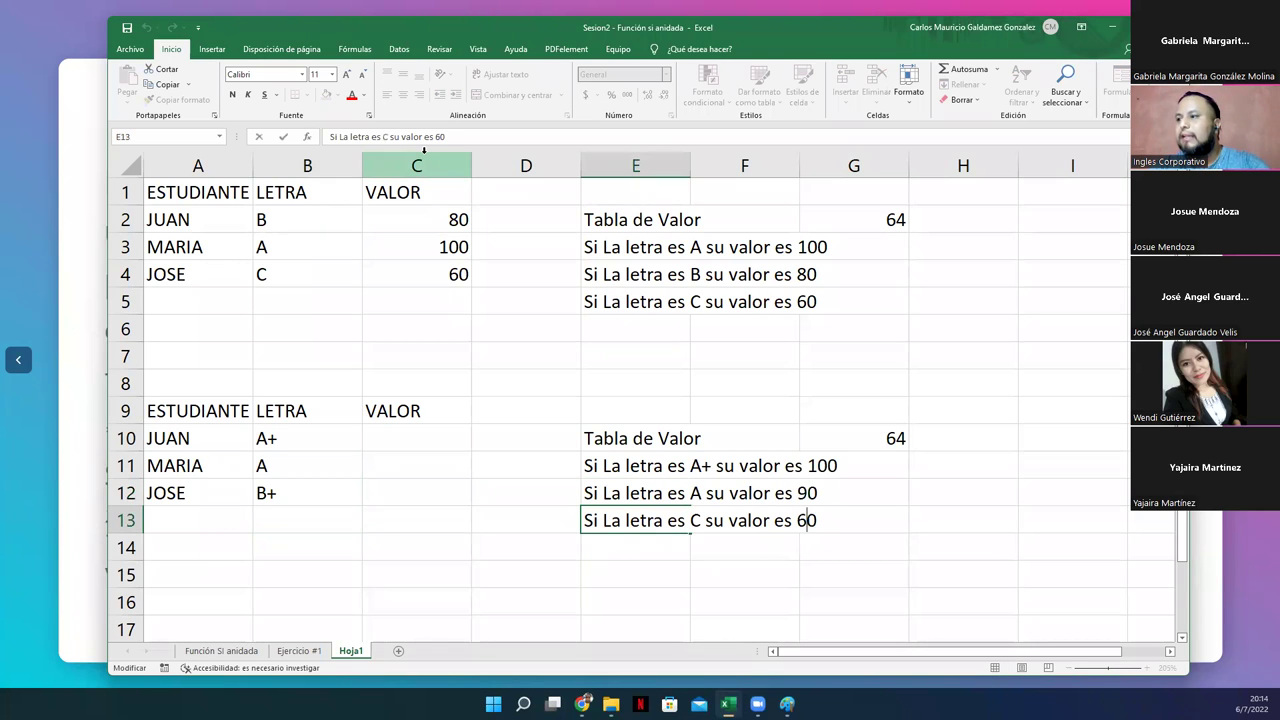
pyautogui.press('Left')
pyautogui.press('BackSpace')
pyautogui.write('B+')
pyautogui.press('Right')
pyautogui.press('Right')
pyautogui.press('Right')
pyautogui.hotkey('ctrl', 'Right')
pyautogui.hotkey('ctrl', 'Right')
pyautogui.hotkey('ctrl', 'Right')
pyautogui.press('Right')
pyautogui.press('BackSpace')
pyautogui.write('8')
pyautogui.press('Return')
# - Copy the E13 rule into E14 and edit it to read "Si La letra es B su valor es 60"
pyautogui.press('Up')
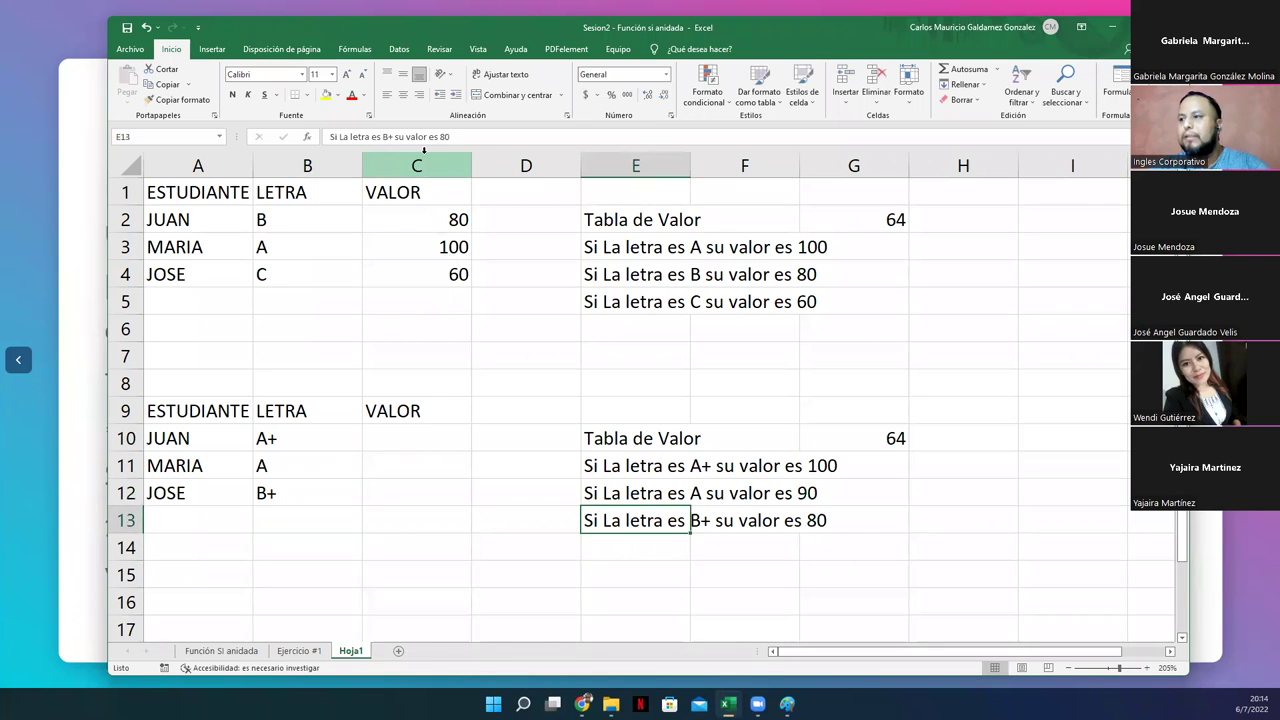
pyautogui.hotkey('ctrl', 'c')
pyautogui.press('Down')
pyautogui.hotkey('ctrl', 'v')
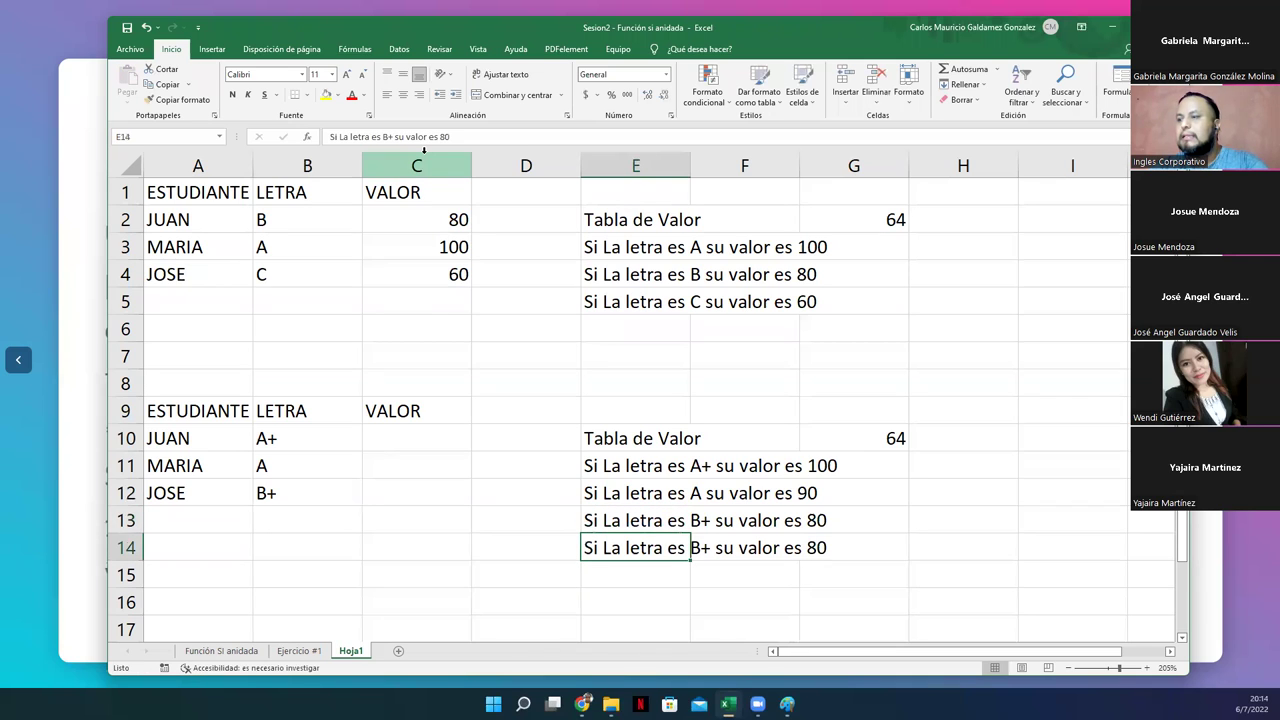
pyautogui.press('F2')
pyautogui.hotkey('ctrl', 'Left')
pyautogui.hotkey('ctrl', 'Left')
pyautogui.hotkey('ctrl', 'Left')
pyautogui.hotkey('ctrl', 'Left')
pyautogui.press('Left')
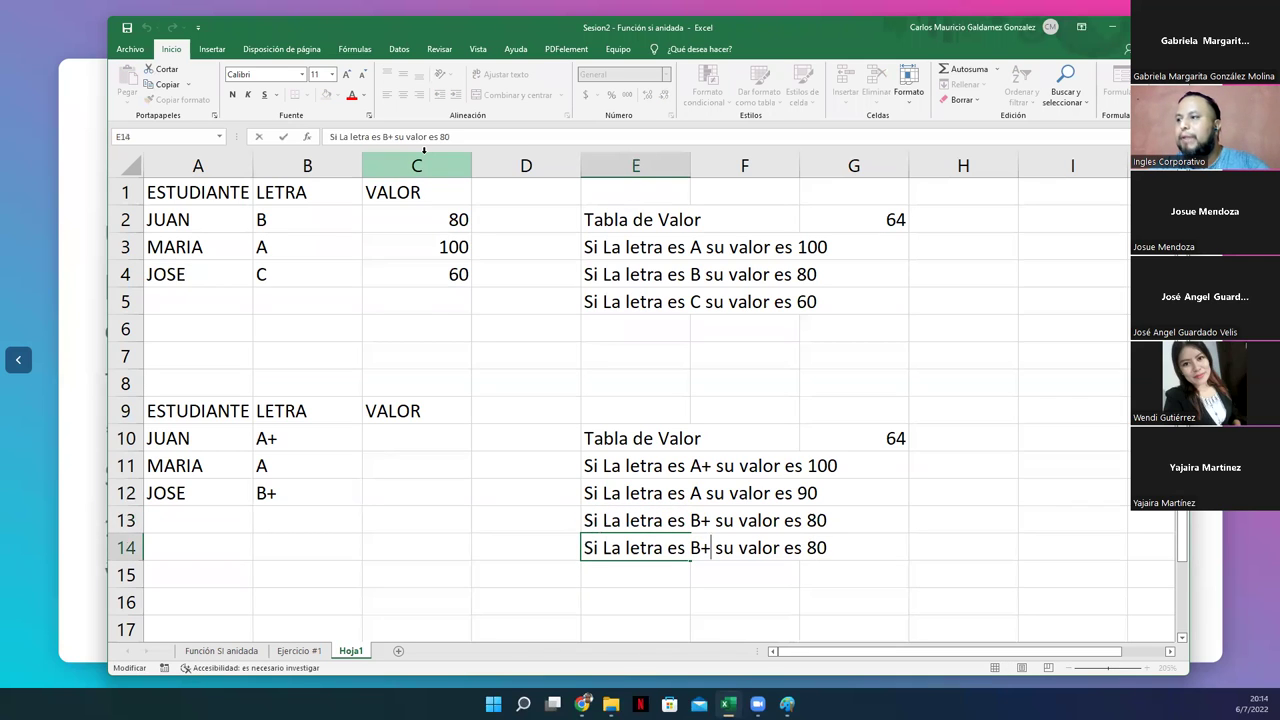
pyautogui.press('BackSpace')
pyautogui.hotkey('ctrl', 'Right')
pyautogui.hotkey('ctrl', 'Right')
pyautogui.hotkey('ctrl', 'Right')
pyautogui.hotkey('ctrl', 'Right')
pyautogui.press('Right')
pyautogui.press('BackSpace')
pyautogui.write('6')
pyautogui.press('Return')
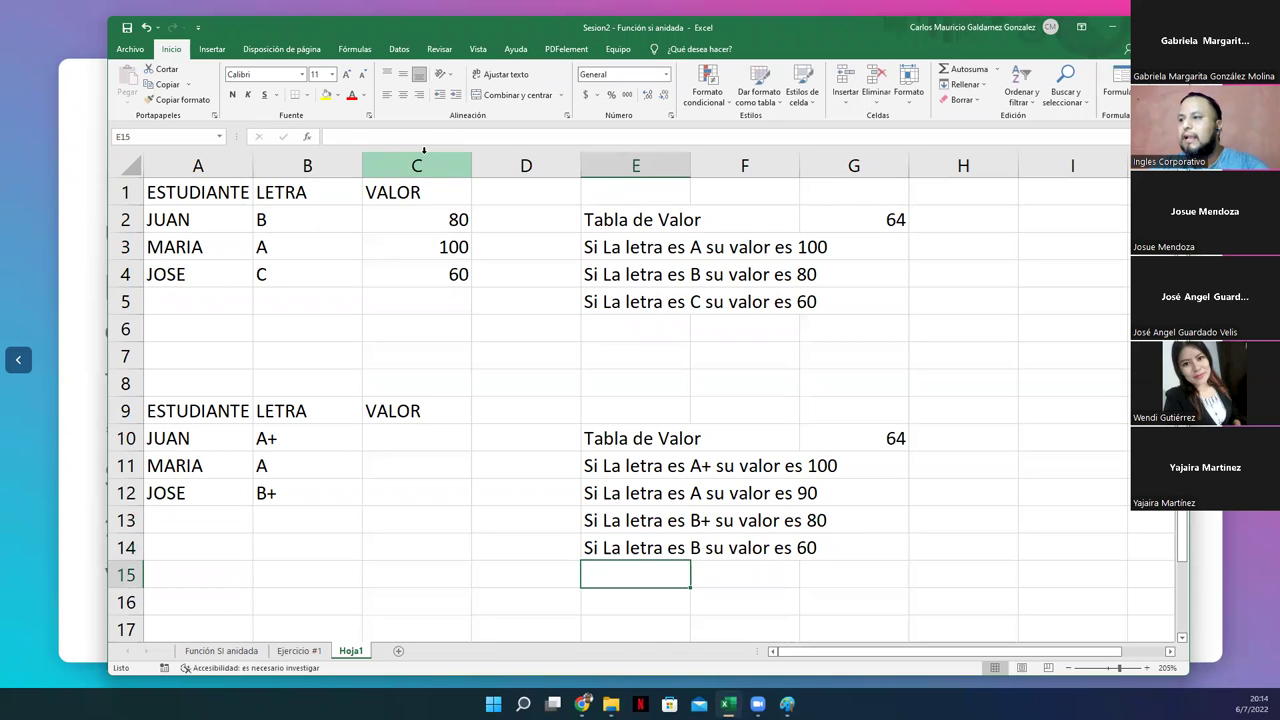
# - Copy the E14 rule into E15 and edit it to read "Si La letra es C su valor es 50"
pyautogui.press('Up')
pyautogui.hotkey('ctrl', 'c')
pyautogui.press('Down')
pyautogui.hotkey('ctrl', 'v')
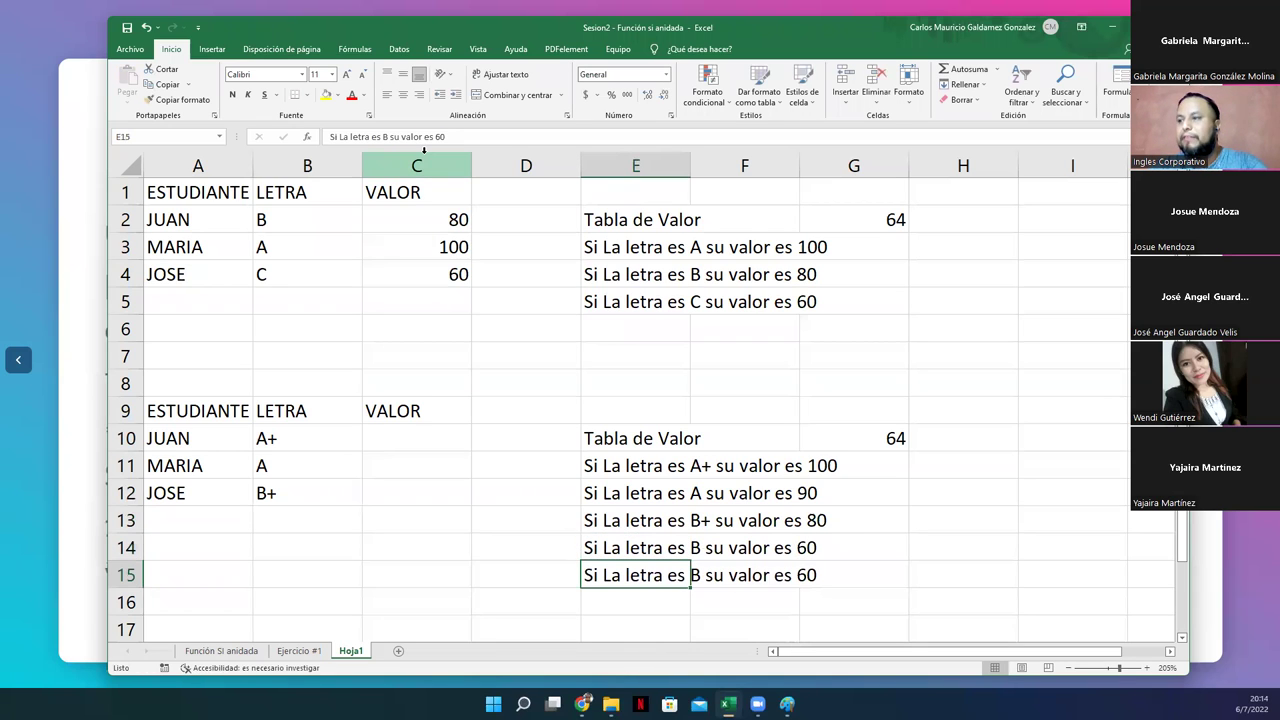
pyautogui.press('F2')
pyautogui.hotkey('ctrl', 'Left')
pyautogui.hotkey('ctrl', 'Left')
pyautogui.hotkey('ctrl', 'Left')
pyautogui.hotkey('ctrl', 'Left')
pyautogui.press('Left')
pyautogui.press('BackSpace')
pyautogui.write('C')
pyautogui.hotkey('ctrl', 'Right')
pyautogui.hotkey('ctrl', 'Right')
pyautogui.hotkey('ctrl', 'Right')
pyautogui.hotkey('ctrl', 'Right')
pyautogui.press('Right')
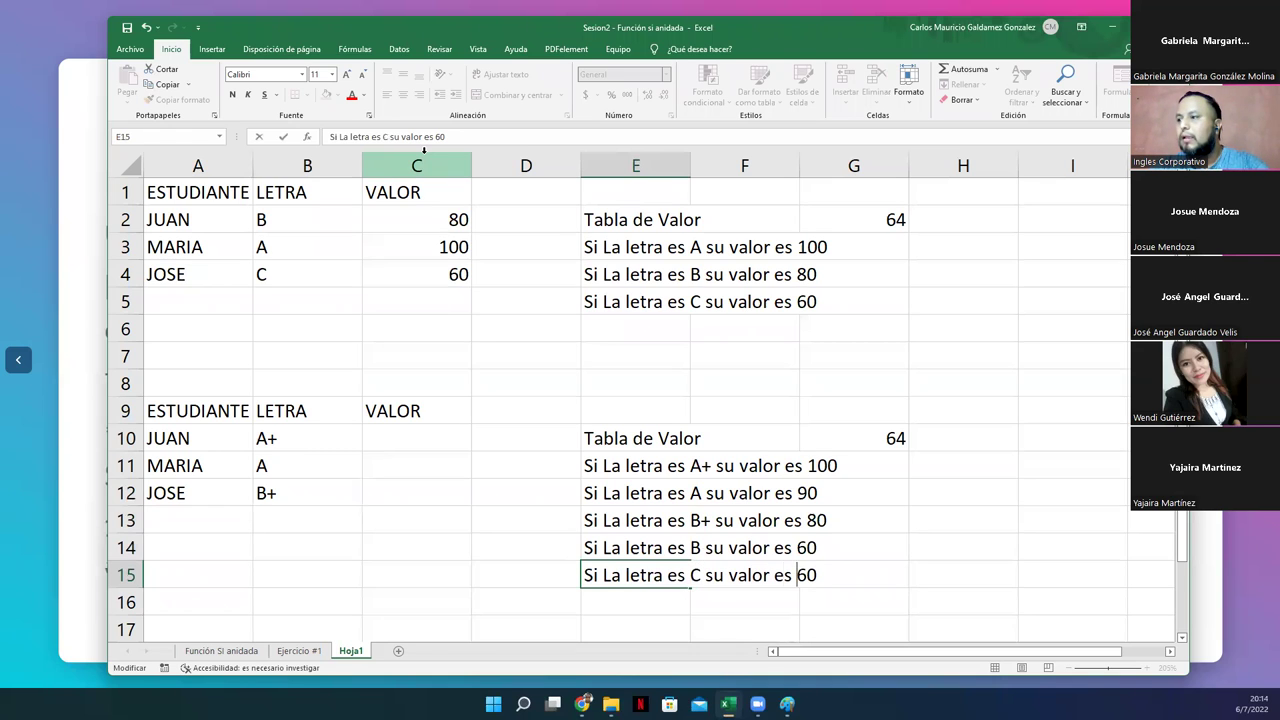
pyautogui.press('BackSpace')
pyautogui.write('5')
pyautogui.press('Return')
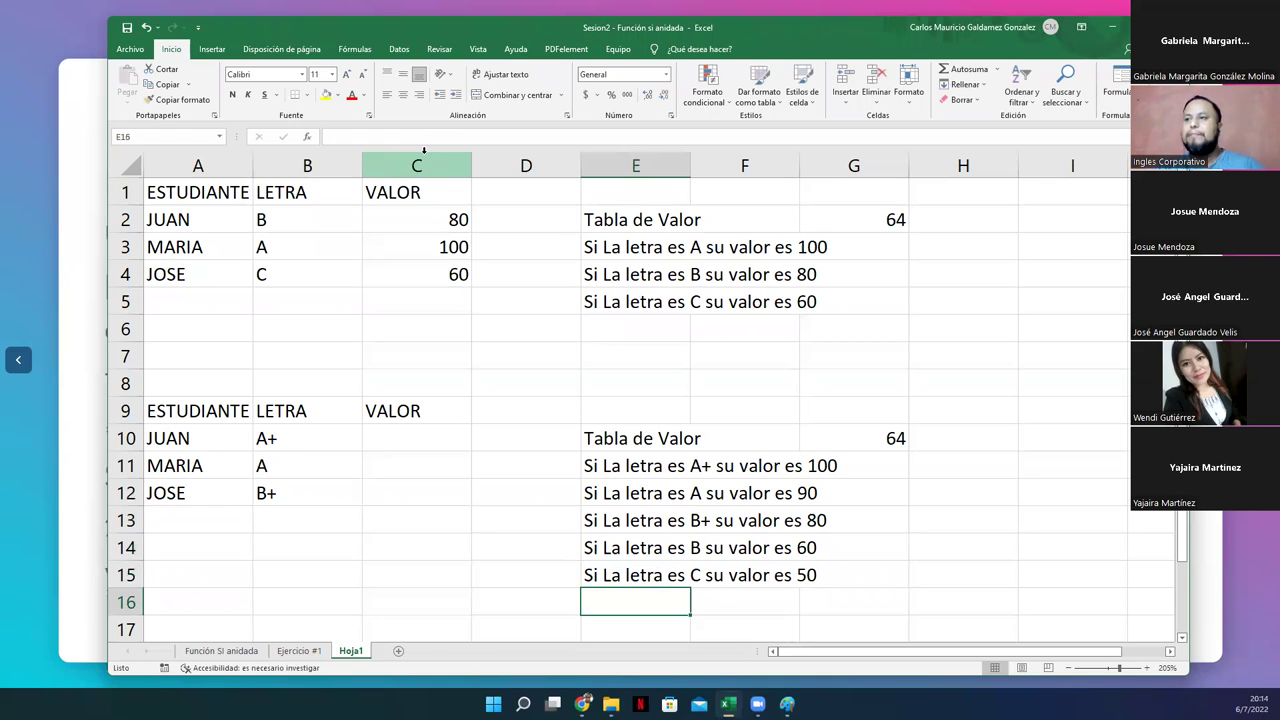
# - Move the range A9:G15 to cell A1 of a new worksheet and enlarge the view to 190%
pyautogui.moveTo(165, 410); pyautogui.dragTo(877, 571)
pyautogui.hotkey('ctrl', 'c')
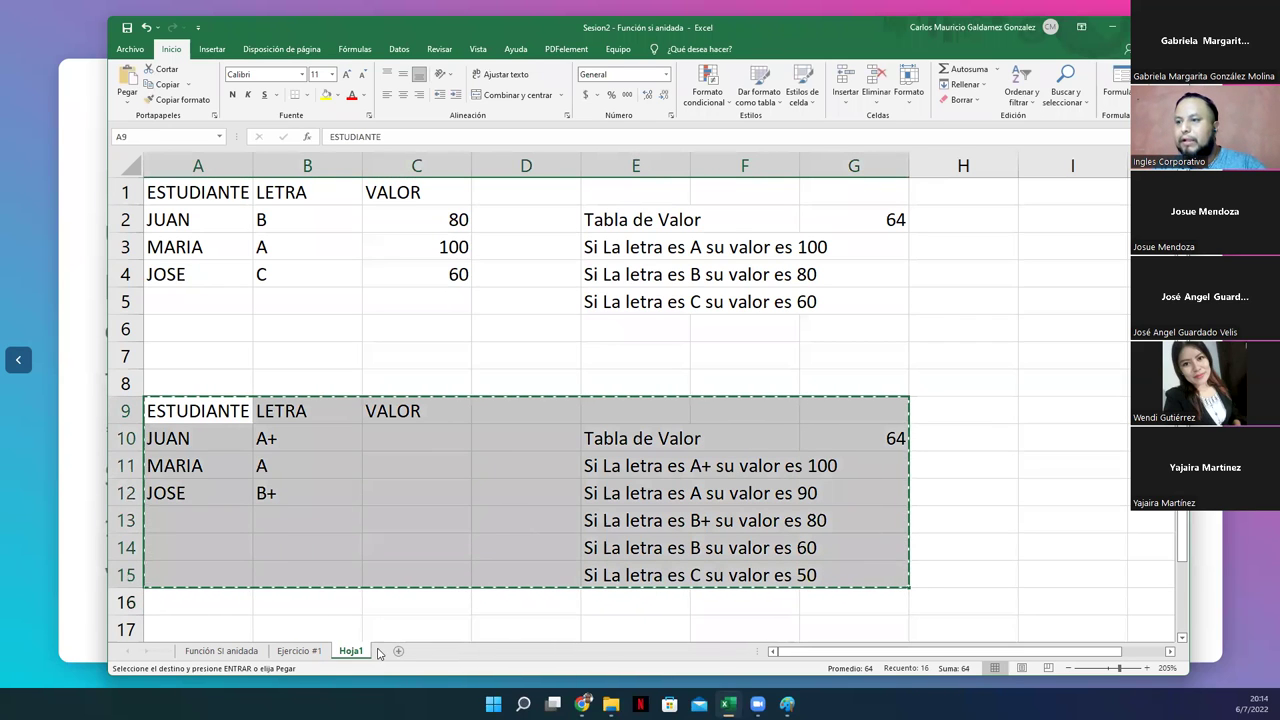
pyautogui.click(398, 651)
pyautogui.press('Return')
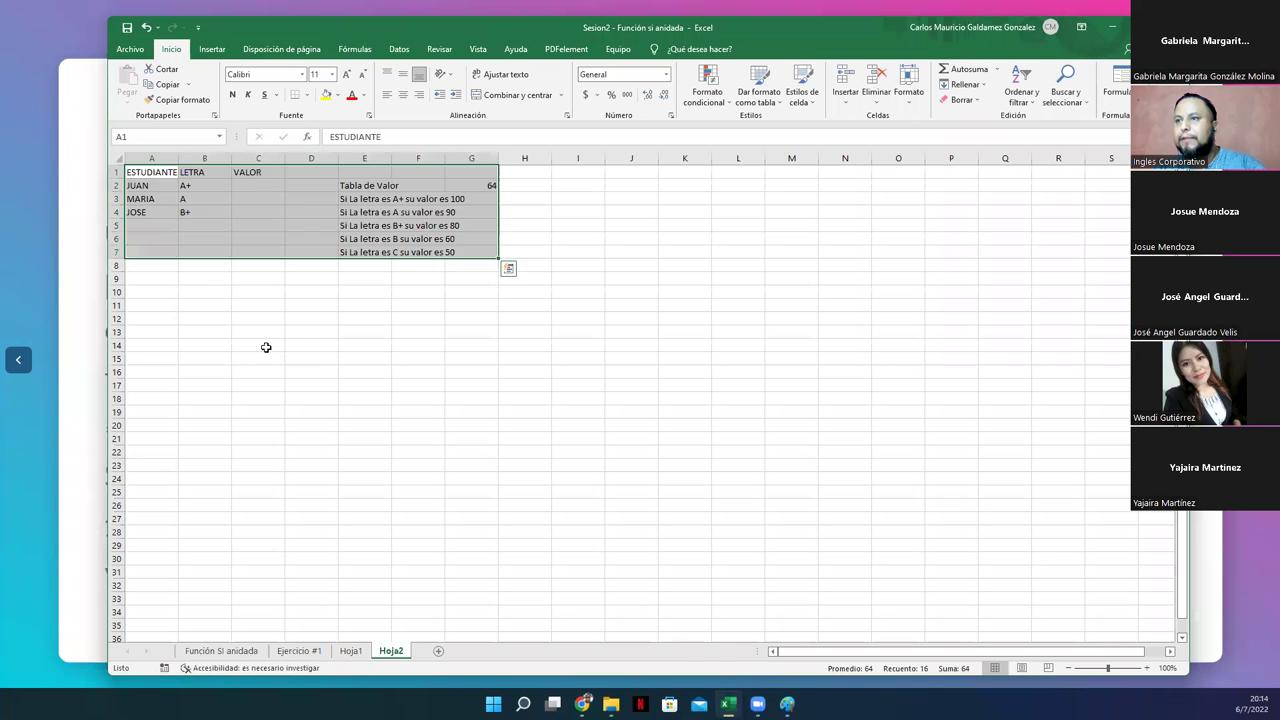
pyautogui.scroll(6, 318, 390)
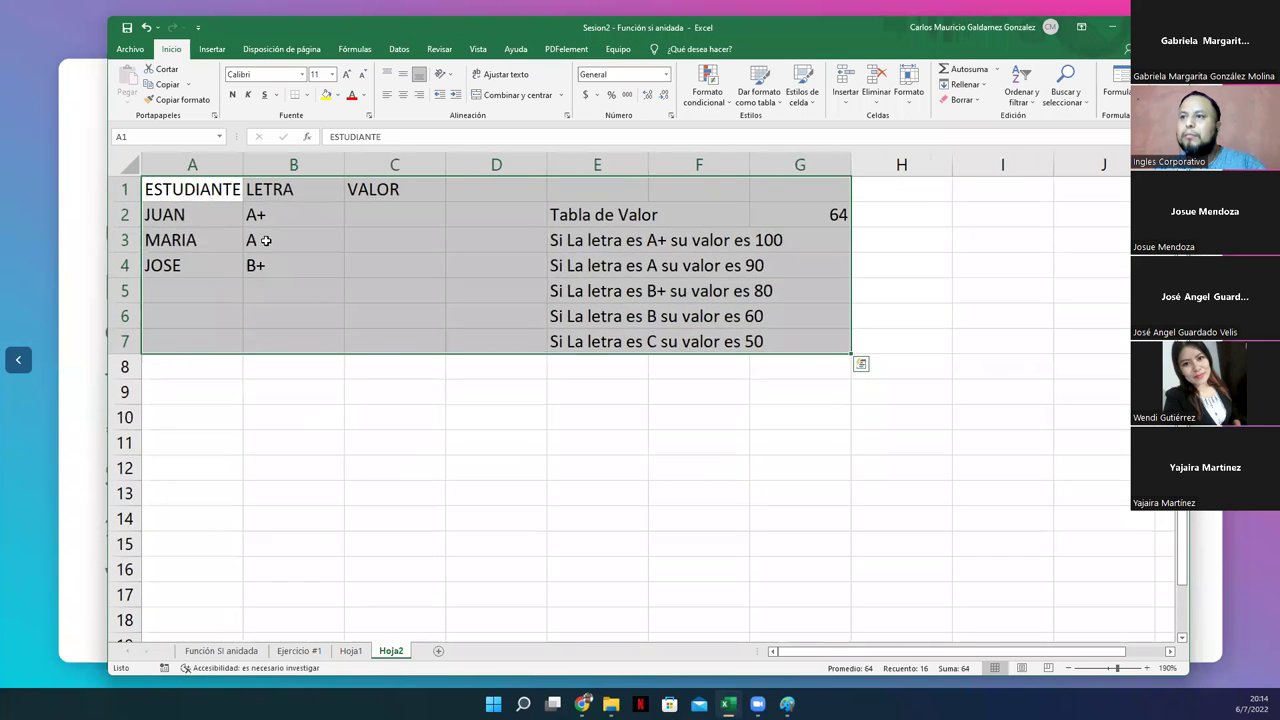
pyautogui.click(265, 240)
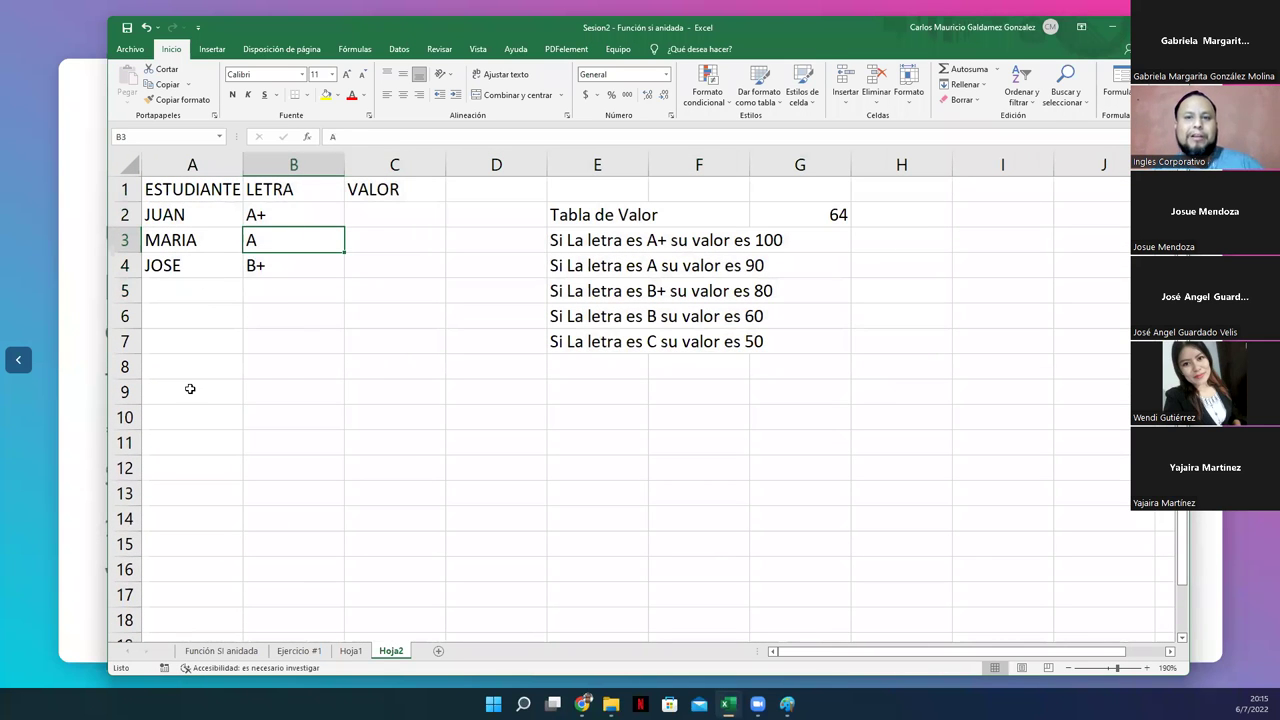
pyautogui.click(556, 241)
# - Examine the value rules and both logical tests of the nested SI formula in cell C2 on Hoja1, leaving the formula unchanged
pyautogui.click(350, 651)
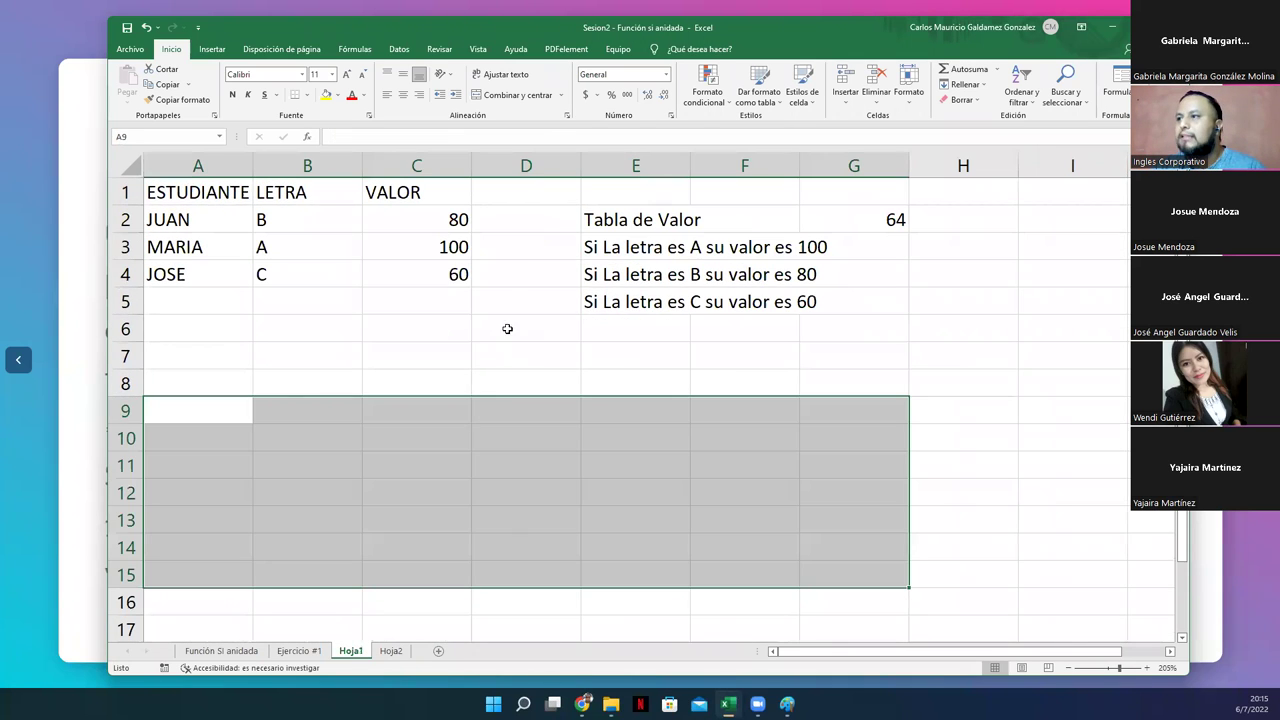
pyautogui.moveTo(588, 244); pyautogui.dragTo(592, 300)
pyautogui.click(425, 221)
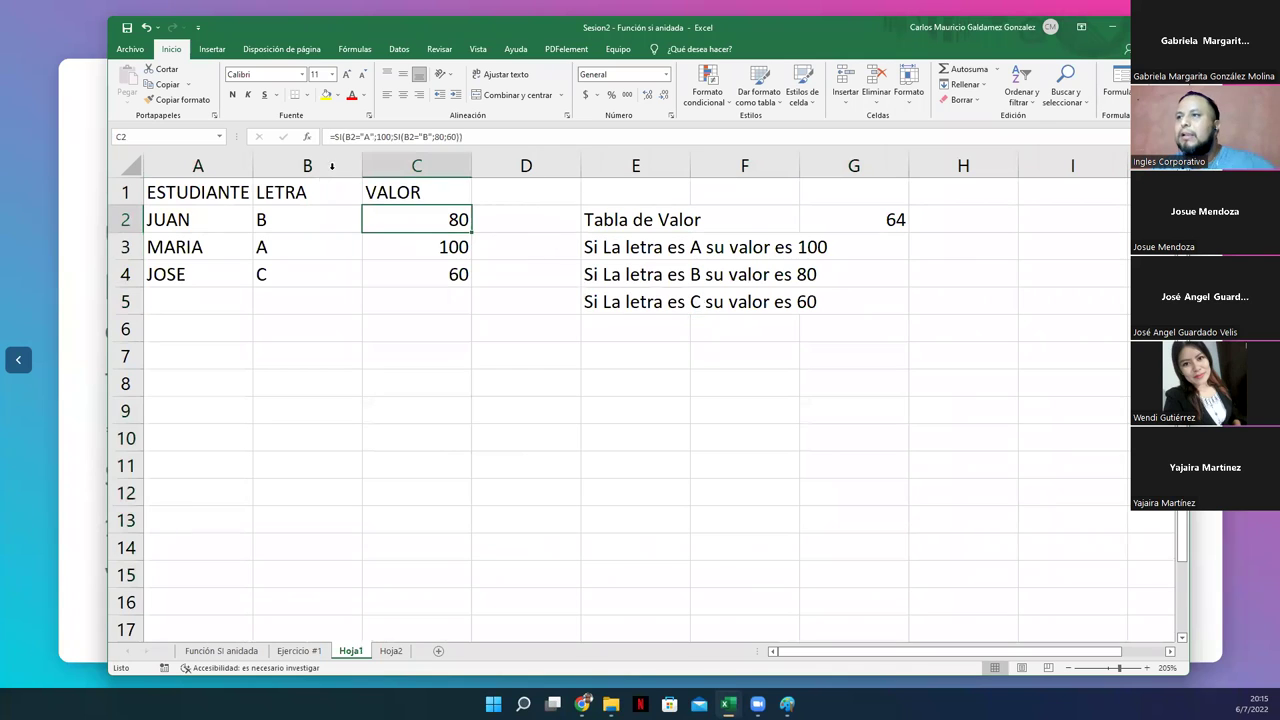
pyautogui.click(345, 135)
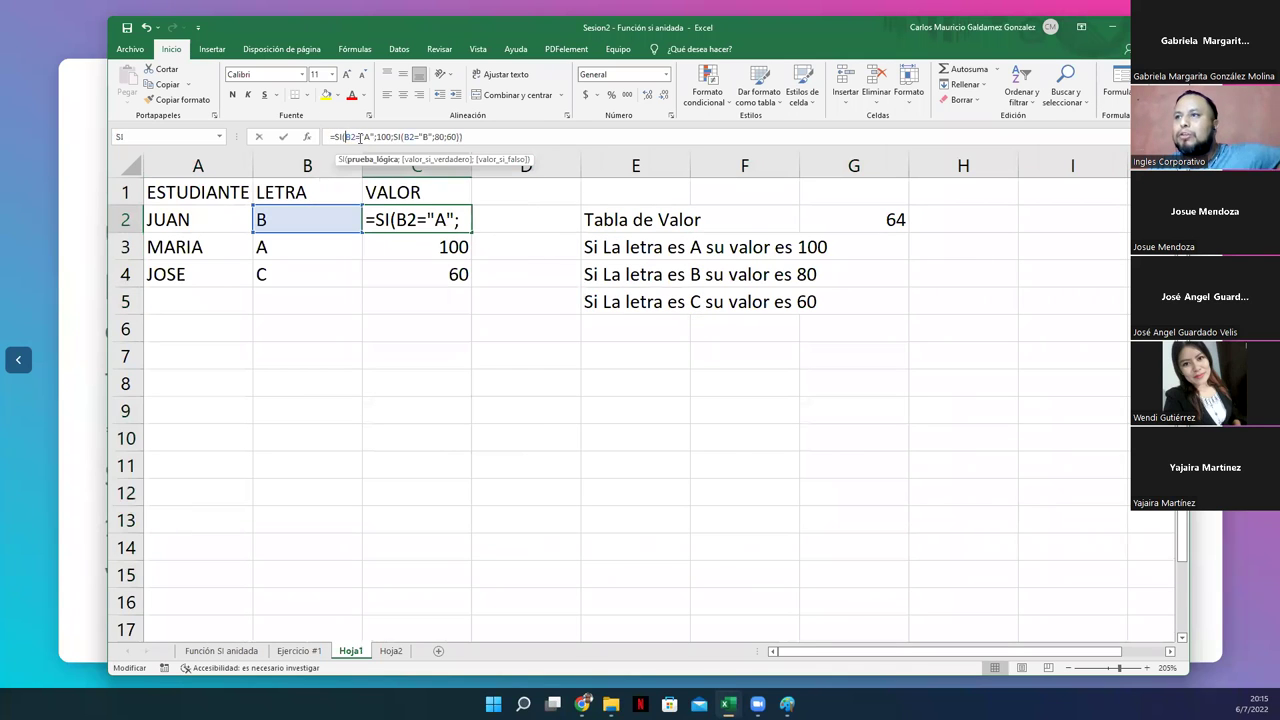
pyautogui.doubleClick(408, 218)
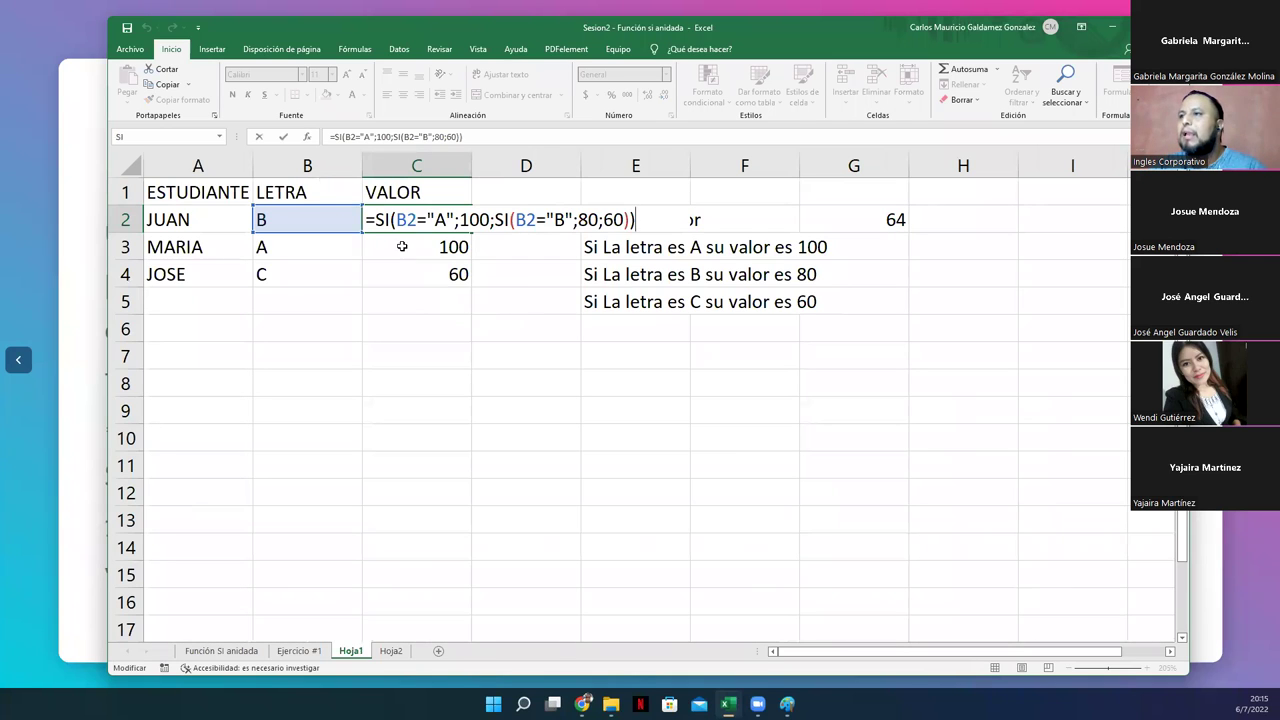
pyautogui.moveTo(399, 219); pyautogui.dragTo(458, 220)
pyautogui.moveTo(514, 219); pyautogui.dragTo(575, 219)
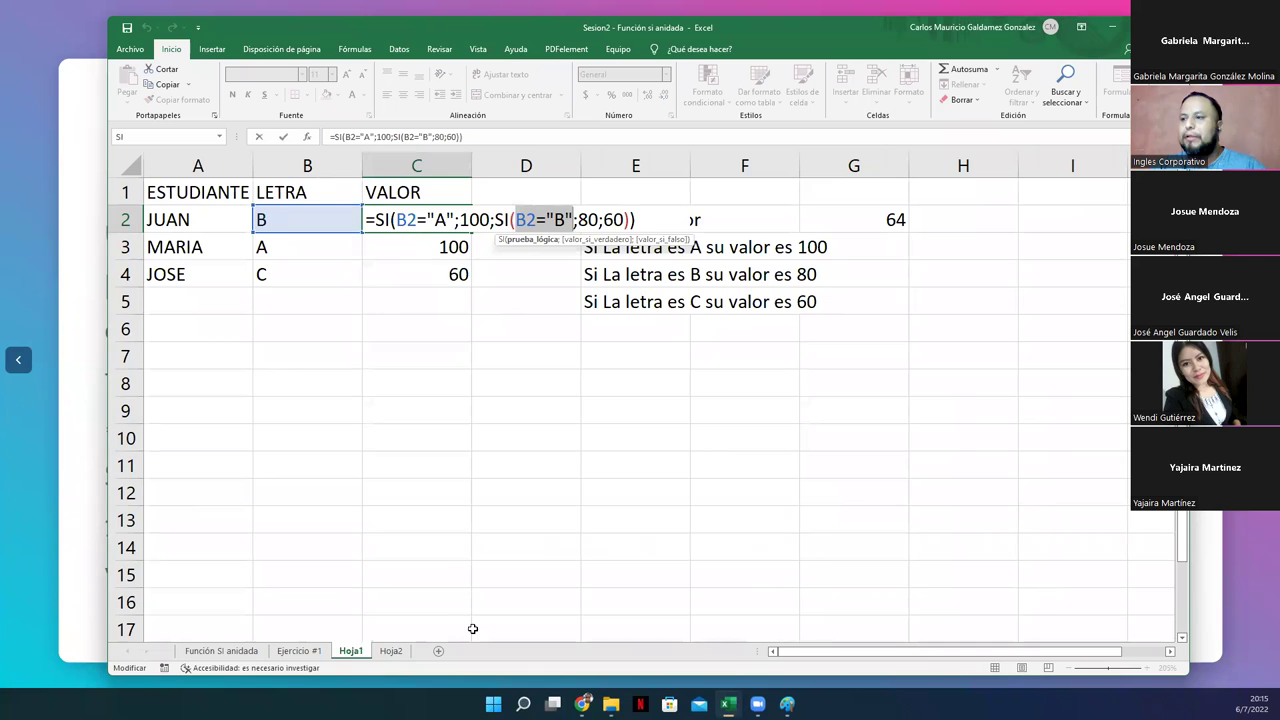
pyautogui.click(390, 651)
pyautogui.press('Escape')
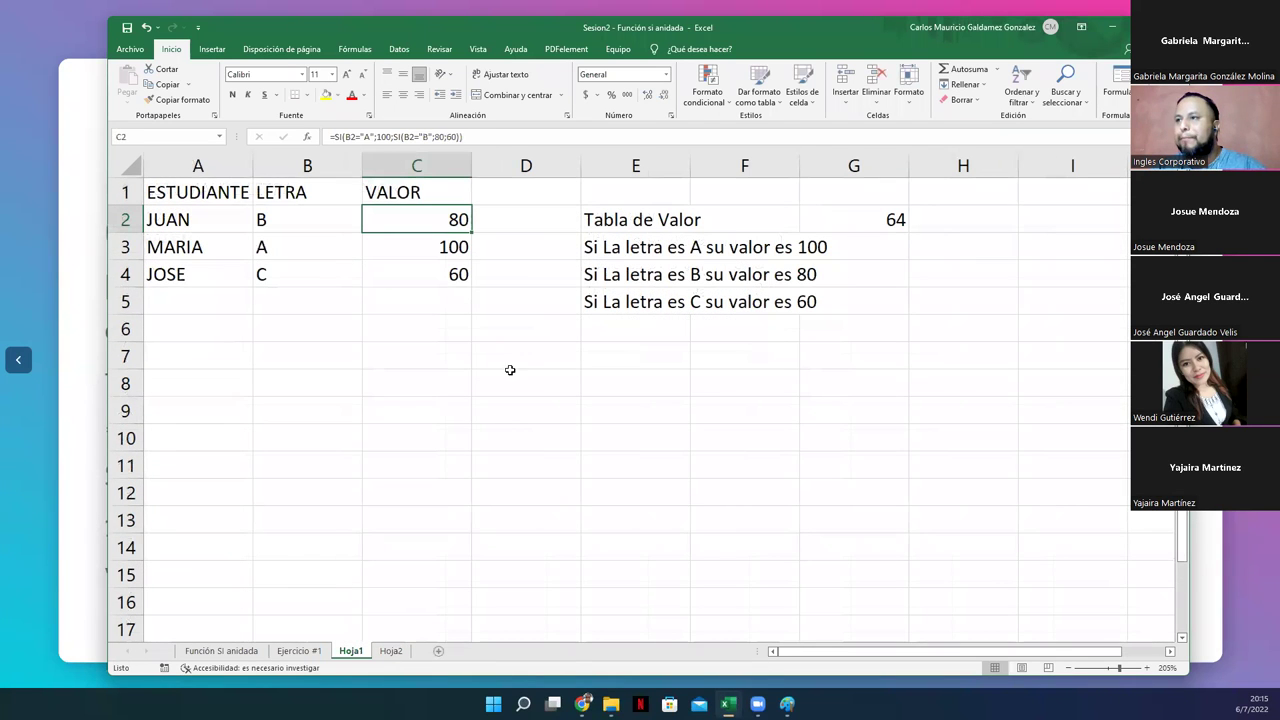
# - Start a formula in C2 of Hoja2 with an SI test that returns 100 when B2 equals "A+"
pyautogui.click(390, 651)
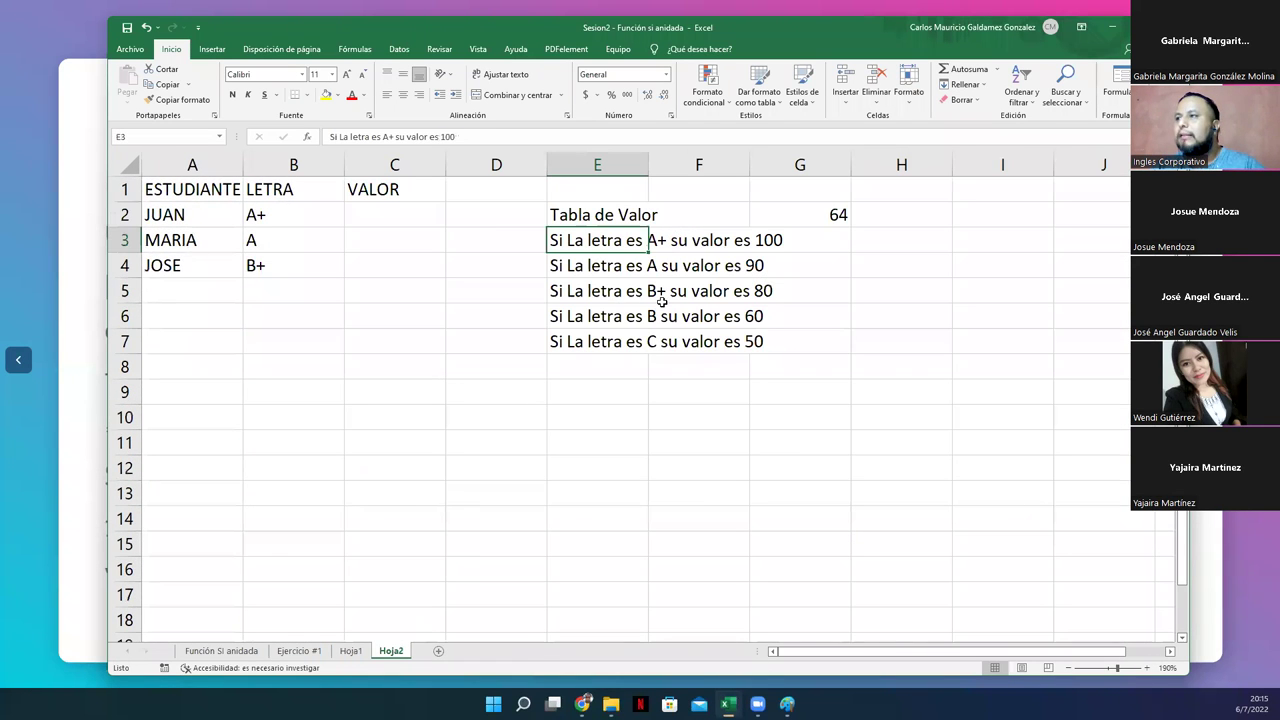
pyautogui.click(652, 243)
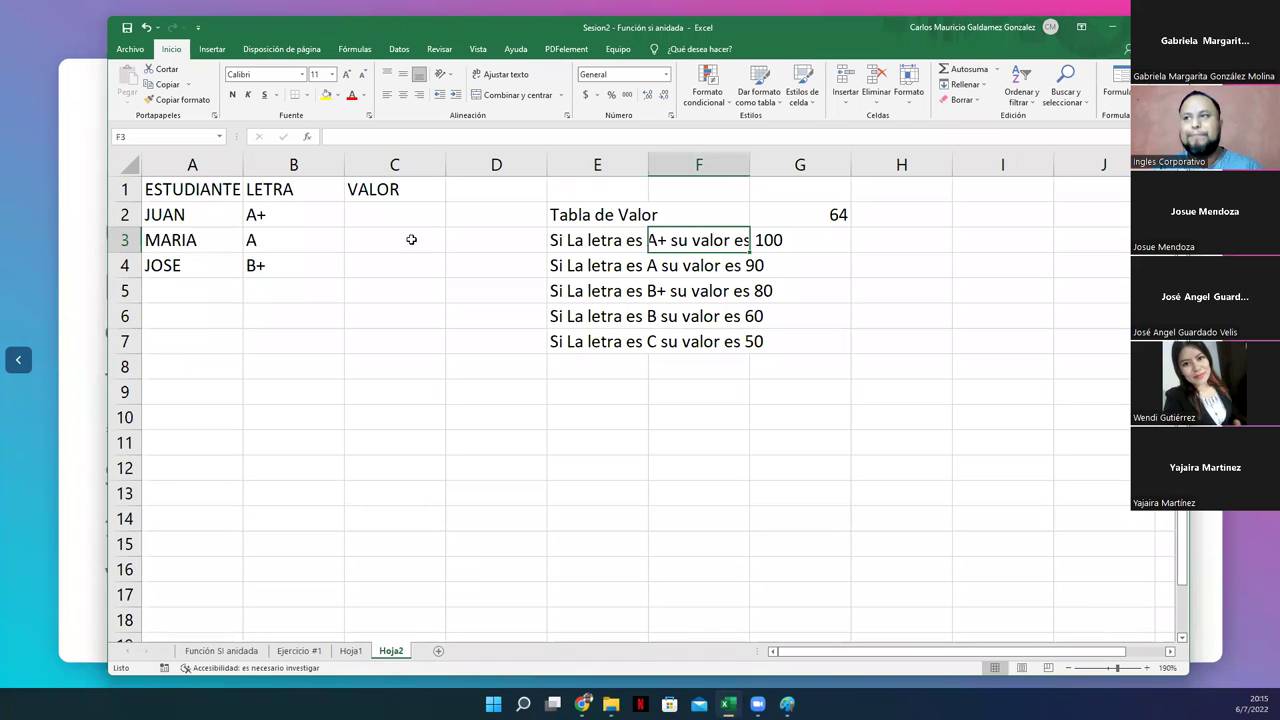
pyautogui.click(388, 216)
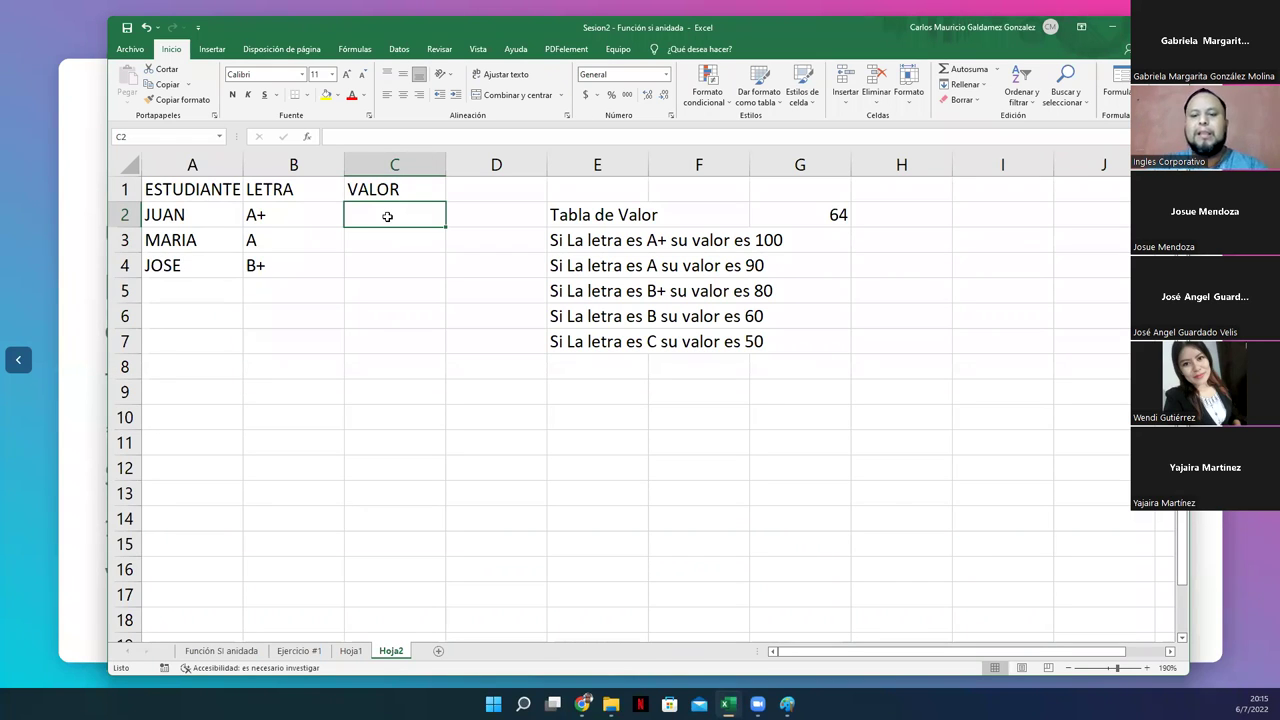
pyautogui.write('=si')
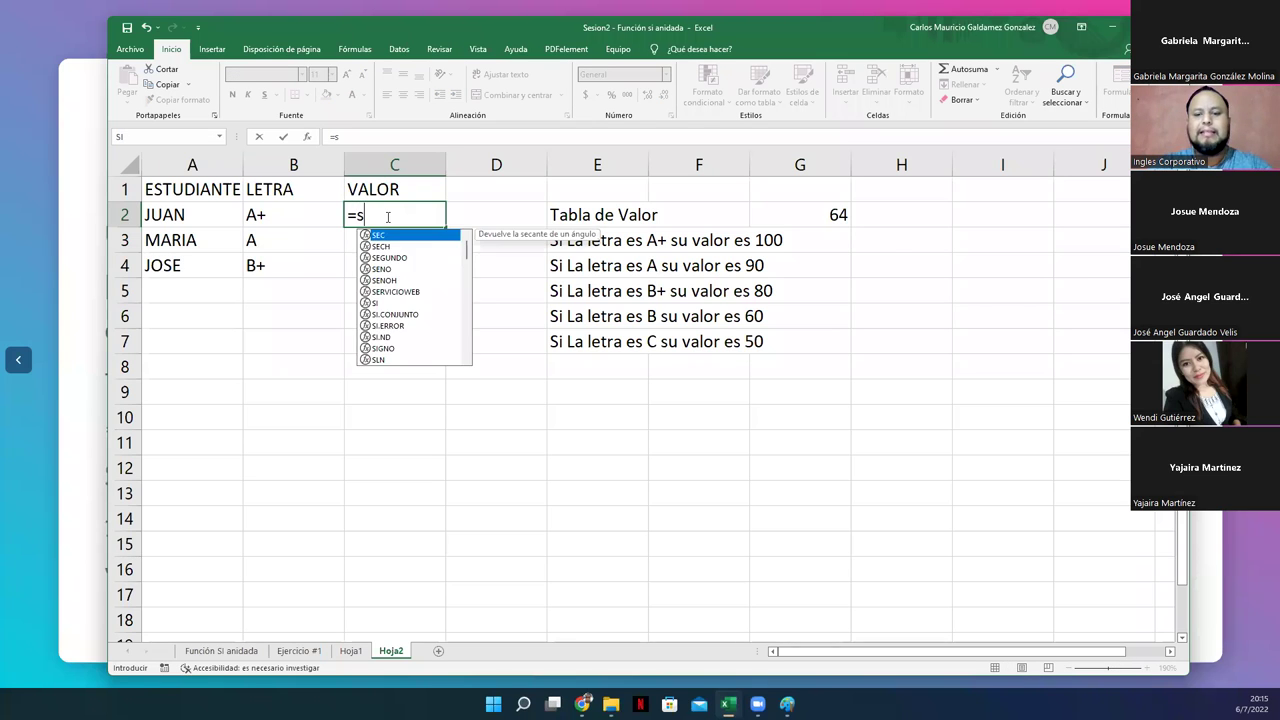
pyautogui.press('Tab')
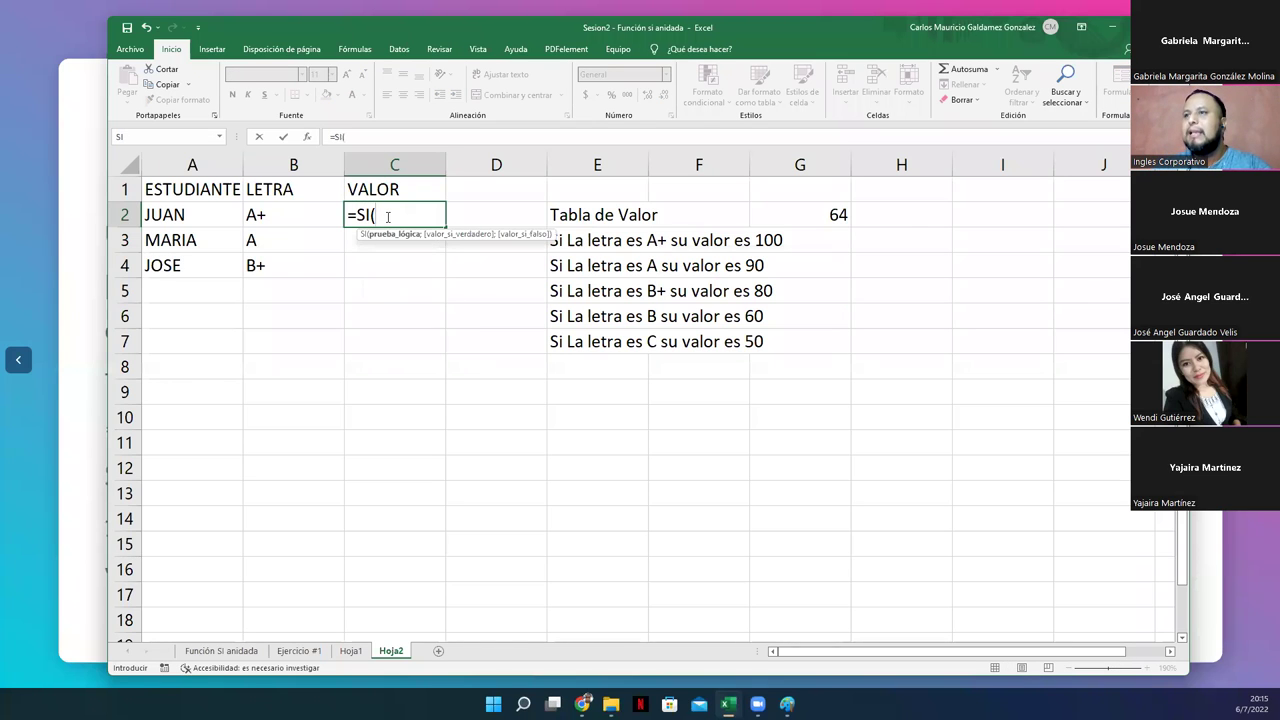
pyautogui.click(281, 217)
pyautogui.write('="A')
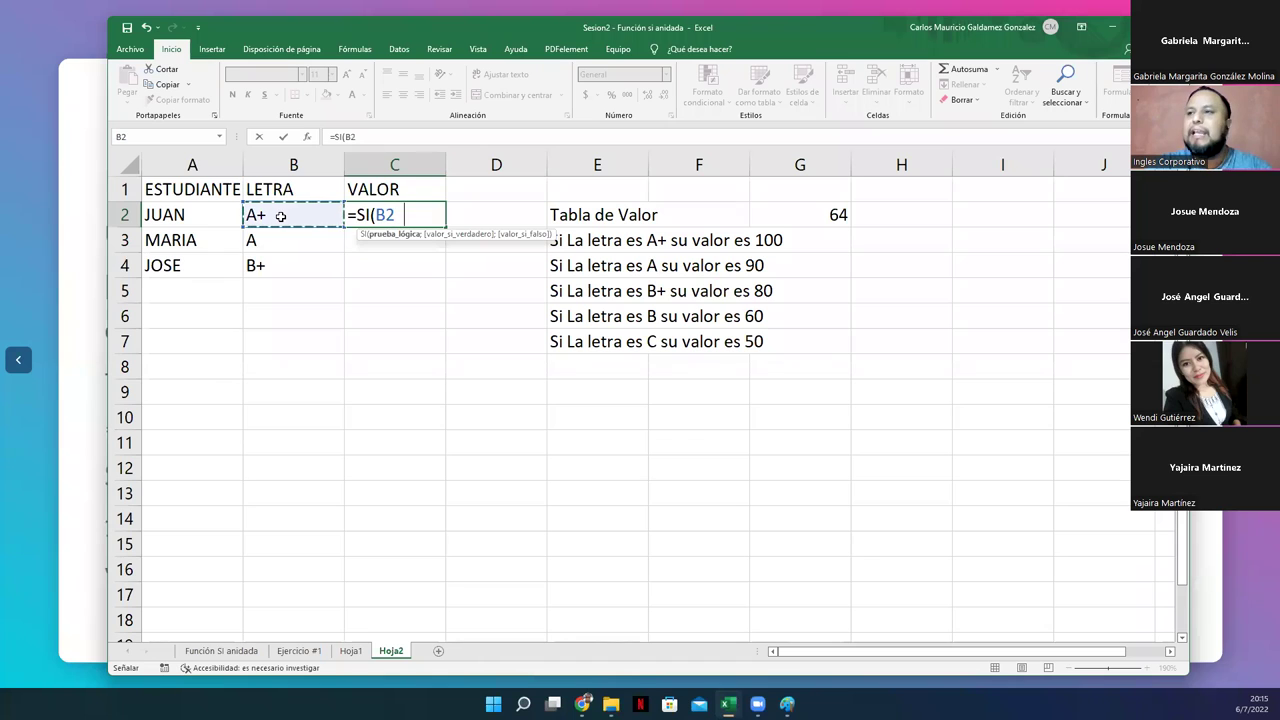
pyautogui.write('+";100')
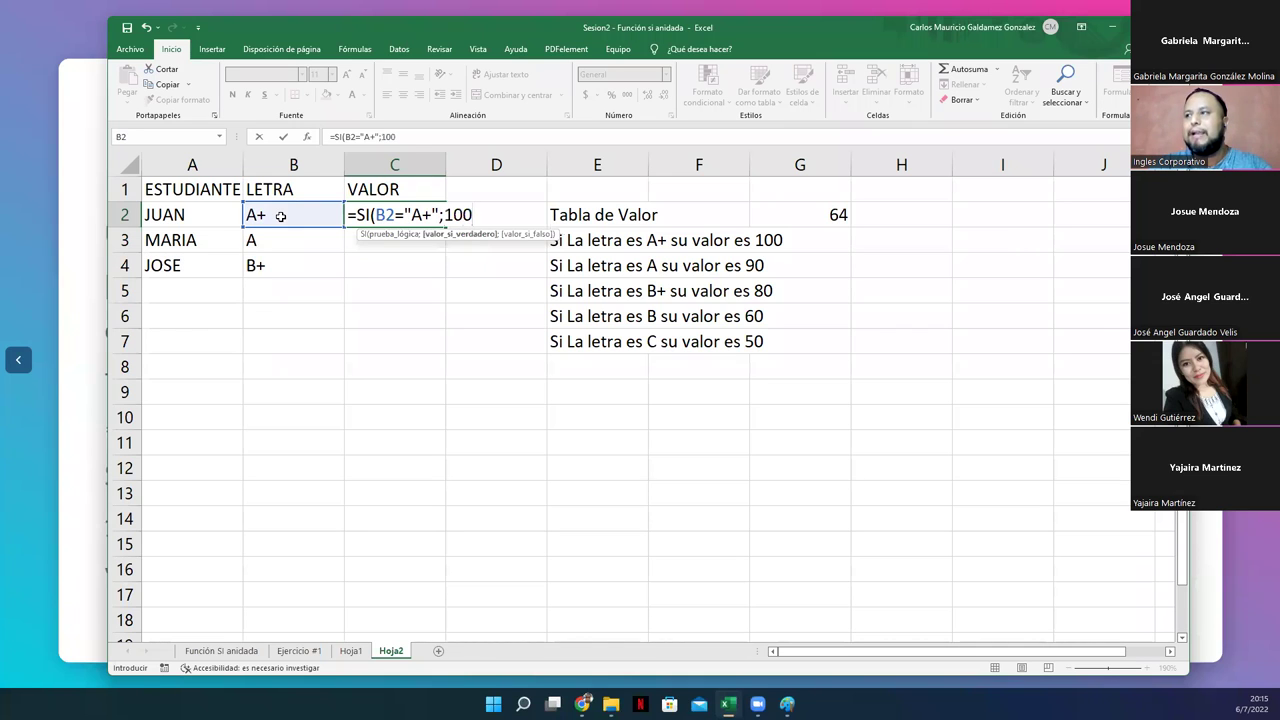
pyautogui.write(';')
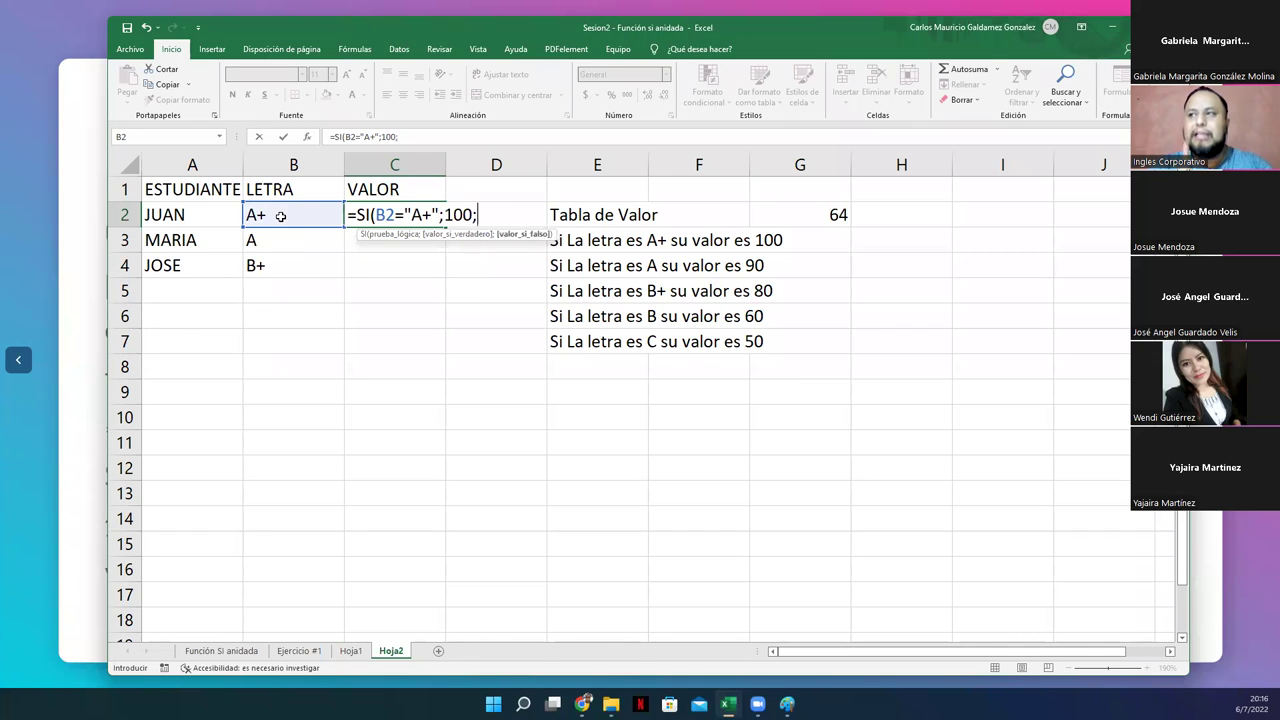
# - Nest a second SI as the false argument, returning 90 when B2 equals "A"
pyautogui.write('SI(')
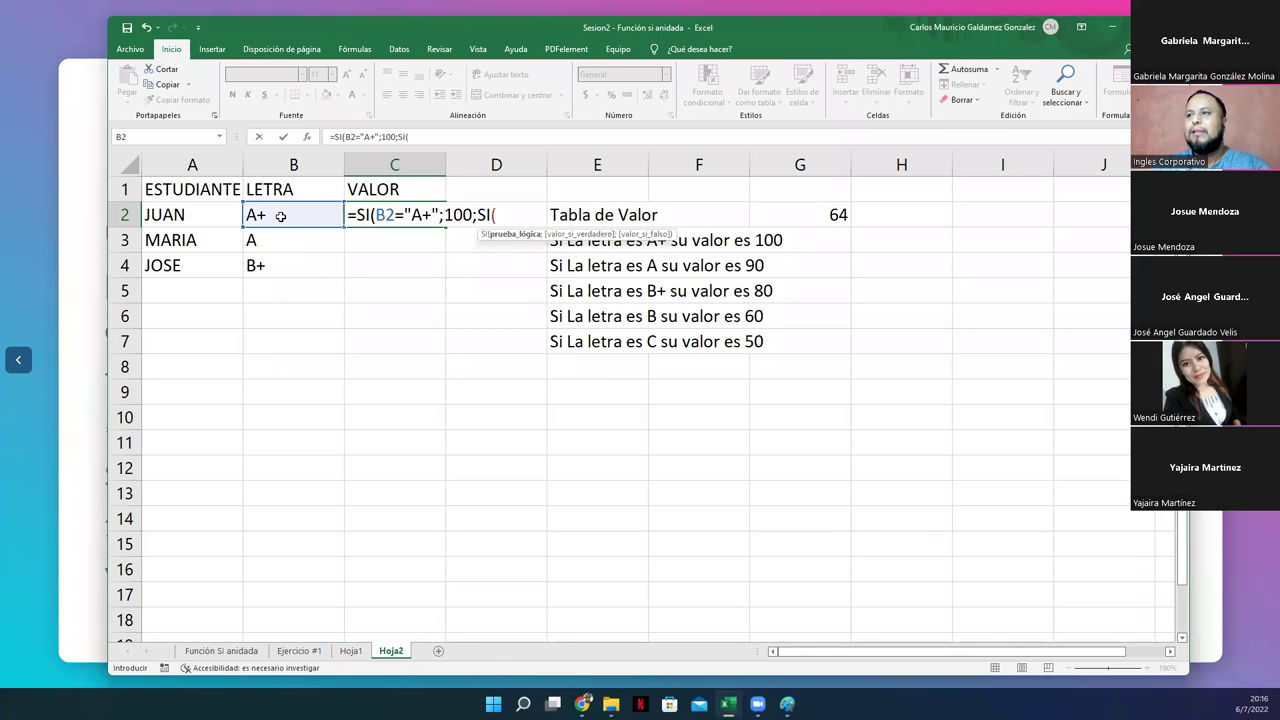
pyautogui.click(281, 216)
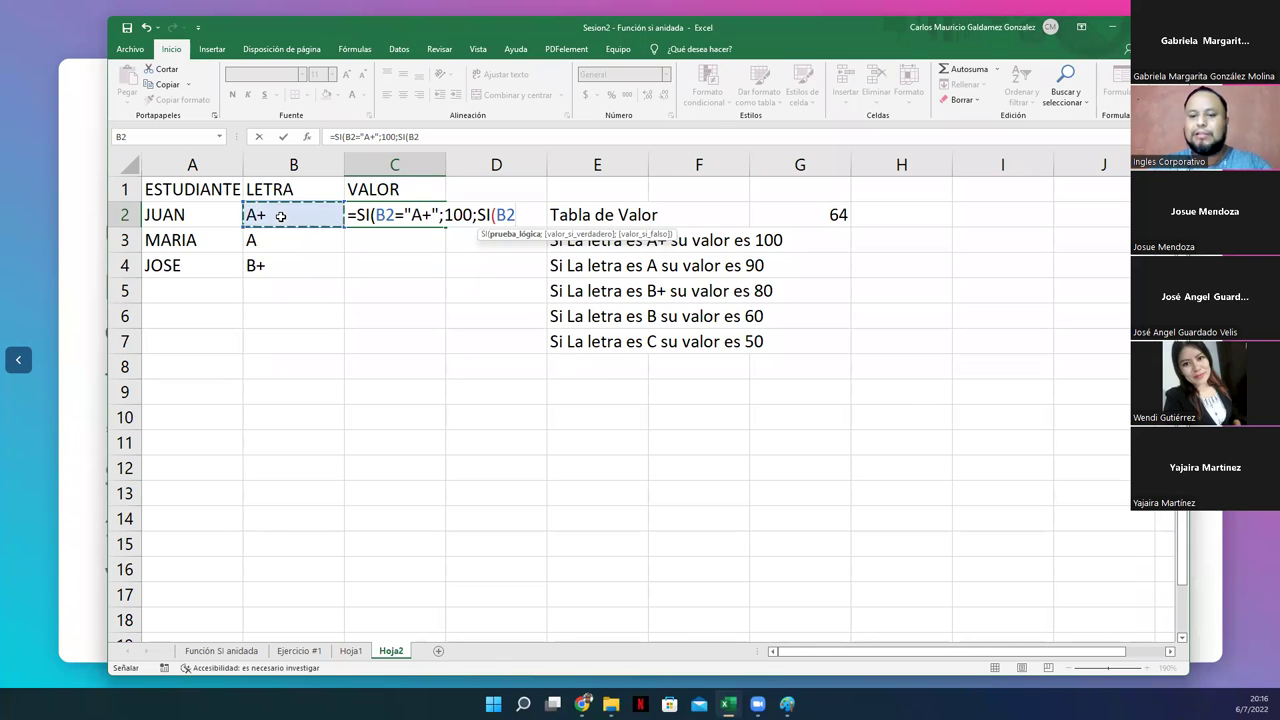
pyautogui.write('="A"')
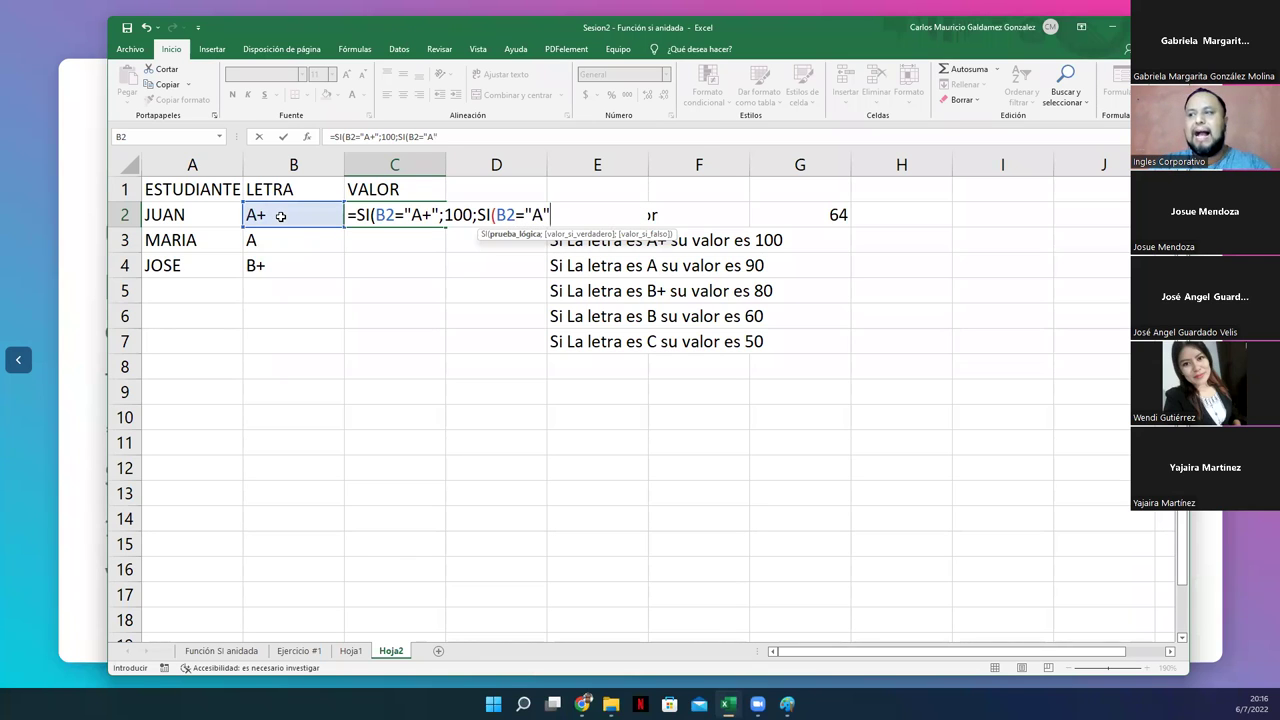
pyautogui.write(';90')
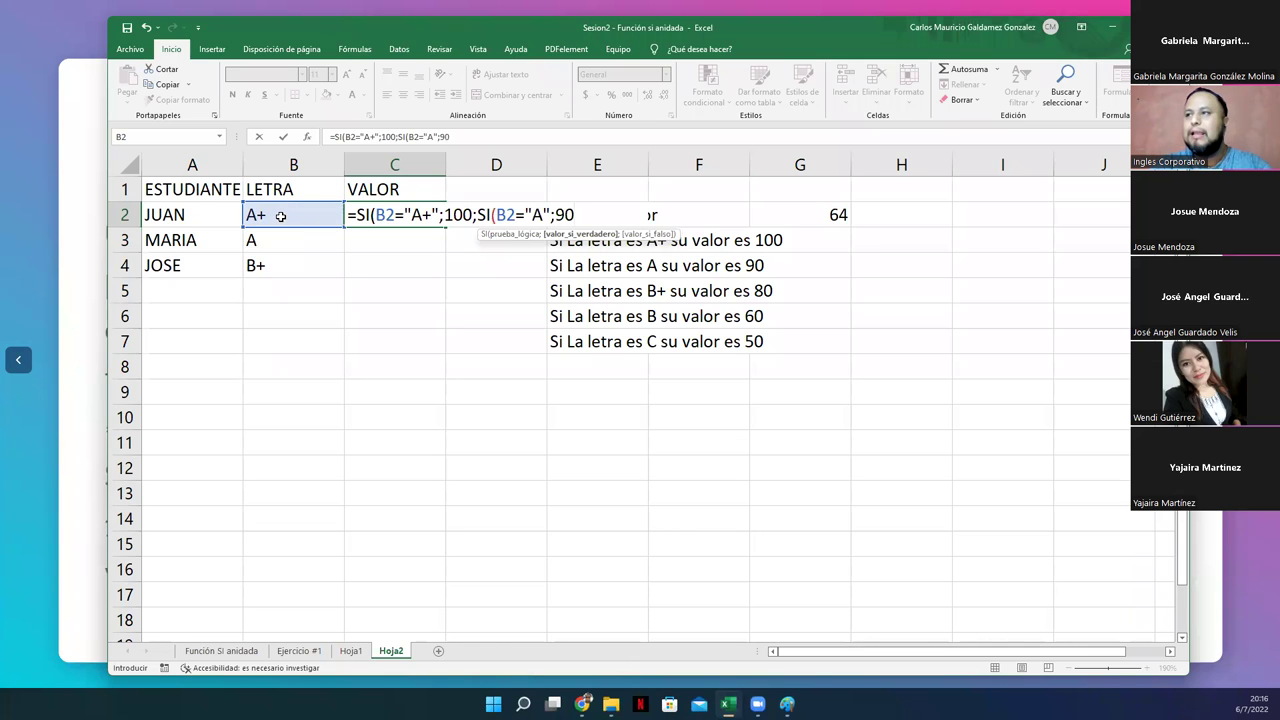
pyautogui.write(';')
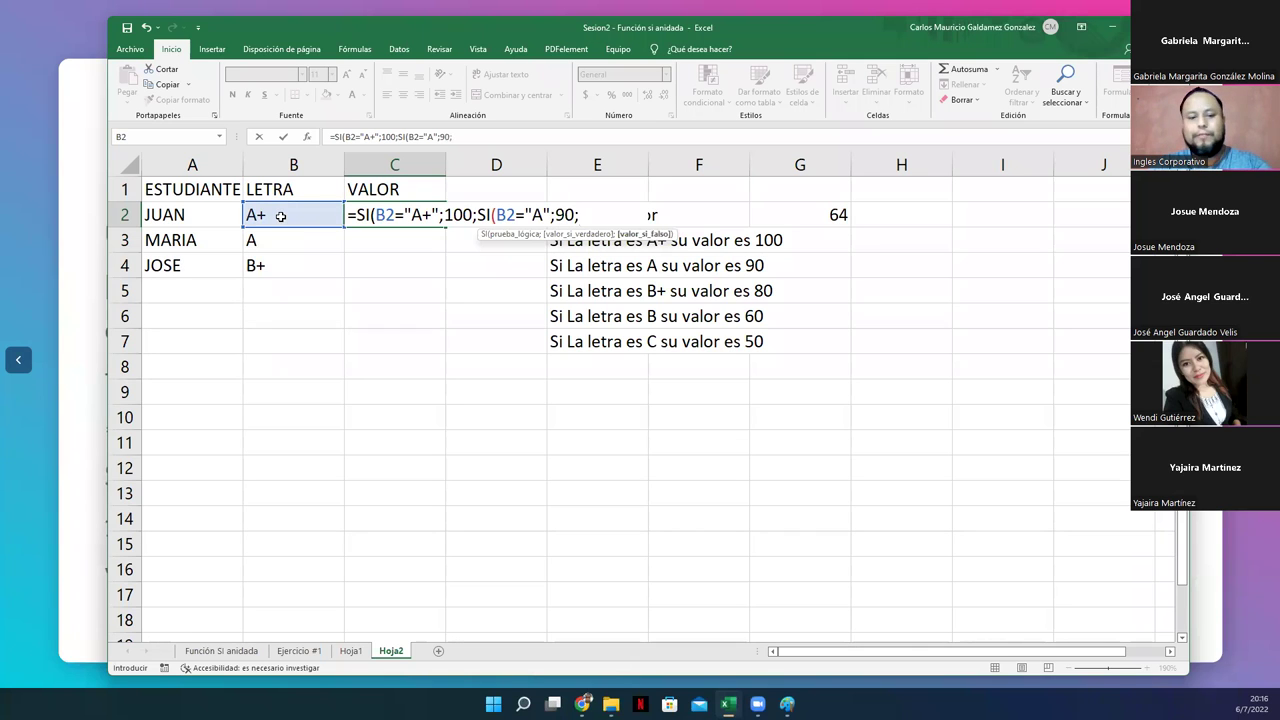
# - Nest a third SI in the C2 formula that returns 80 when B2 equals "B+"
pyautogui.write('SI(')
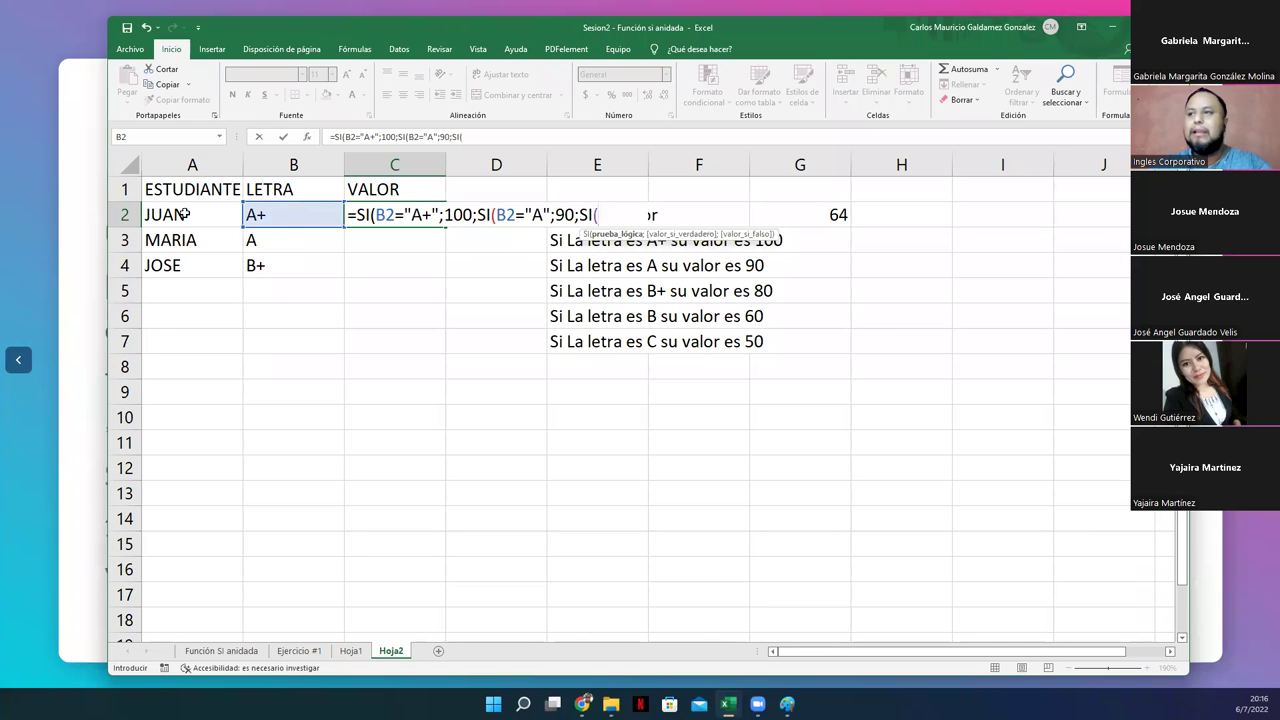
pyautogui.click(281, 217)
pyautogui.write('=')
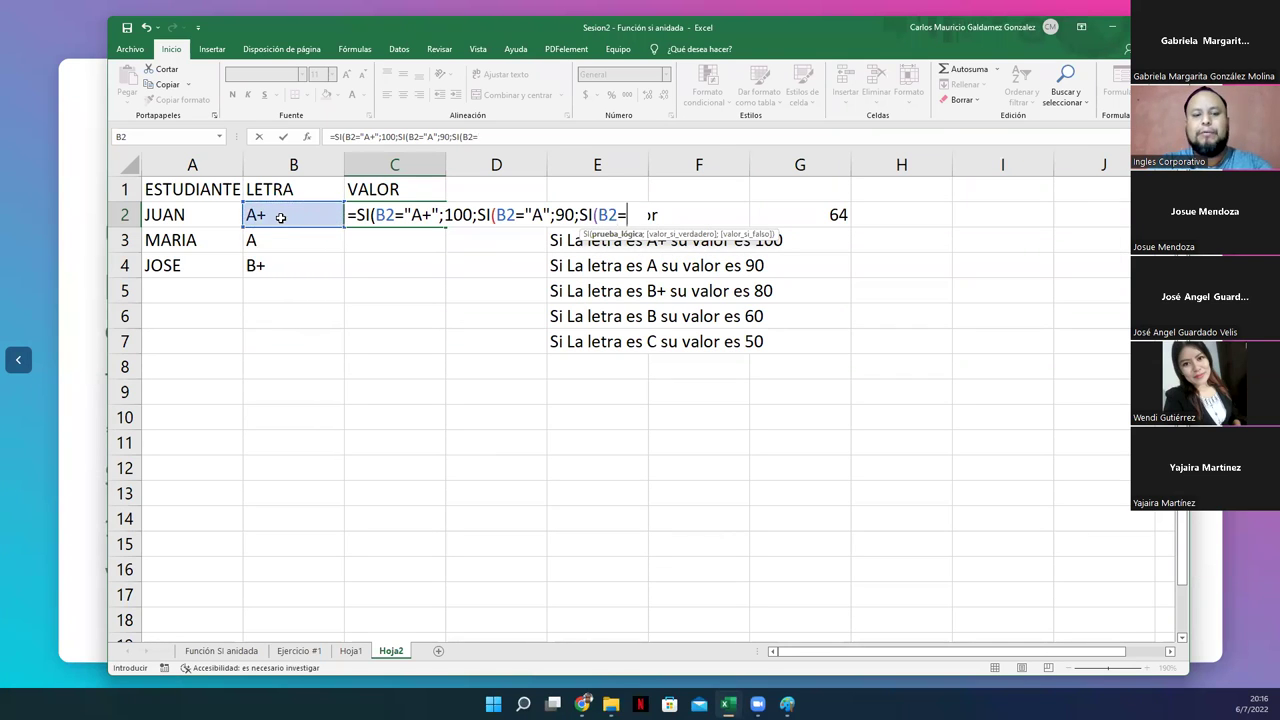
pyautogui.write('"B+"')
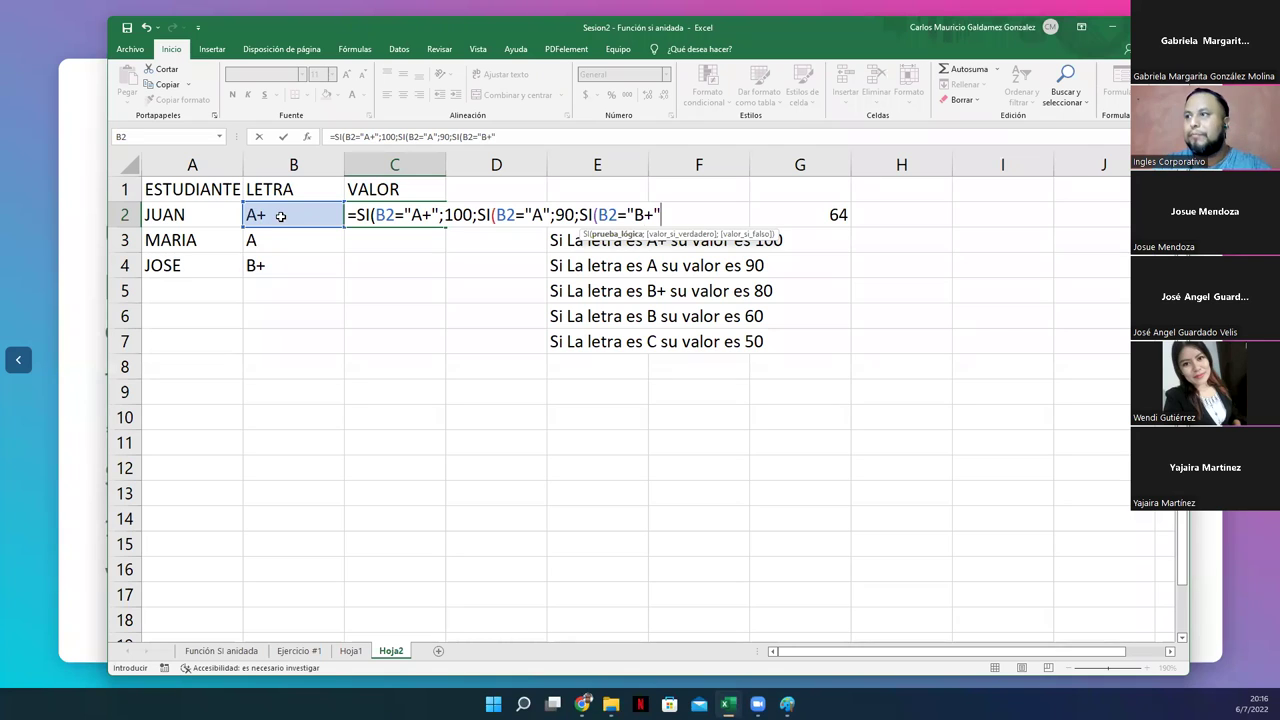
pyautogui.write(';80')
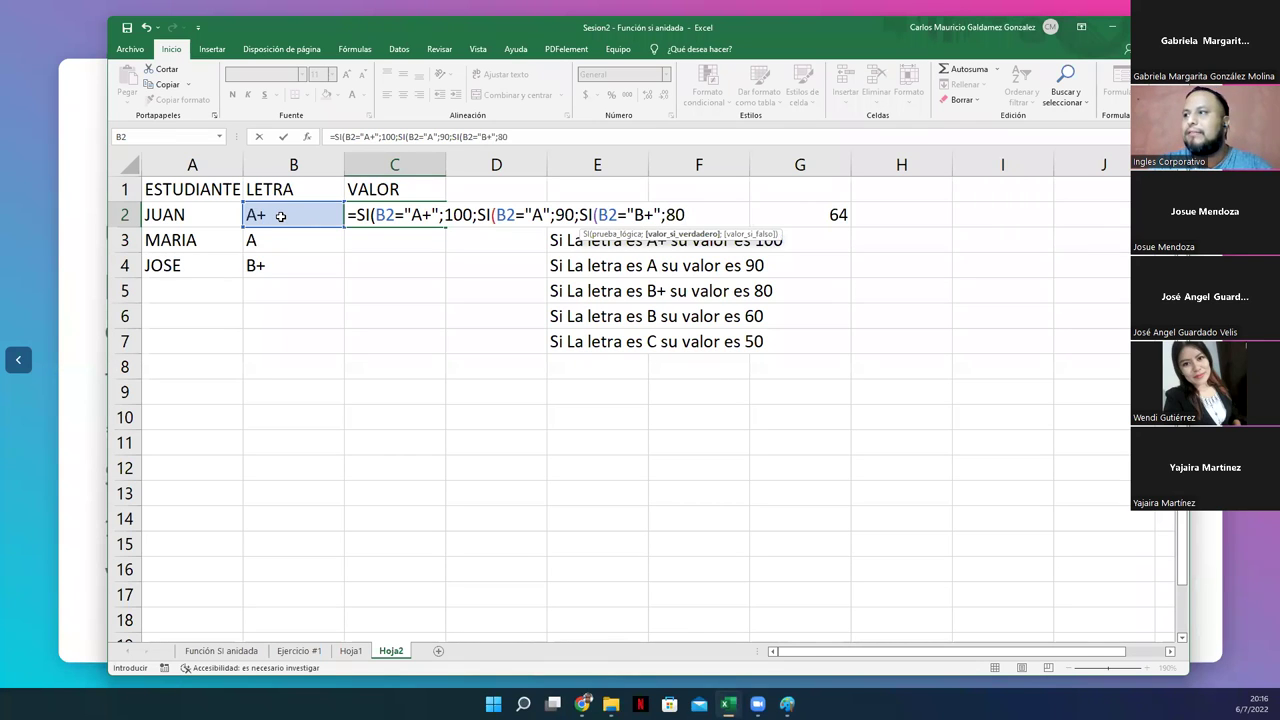
# - Nest a fourth SI returning 60 when B2 equals "B" and otherwise 50, then close all four functions and enter the formula
pyautogui.write(';SI(')
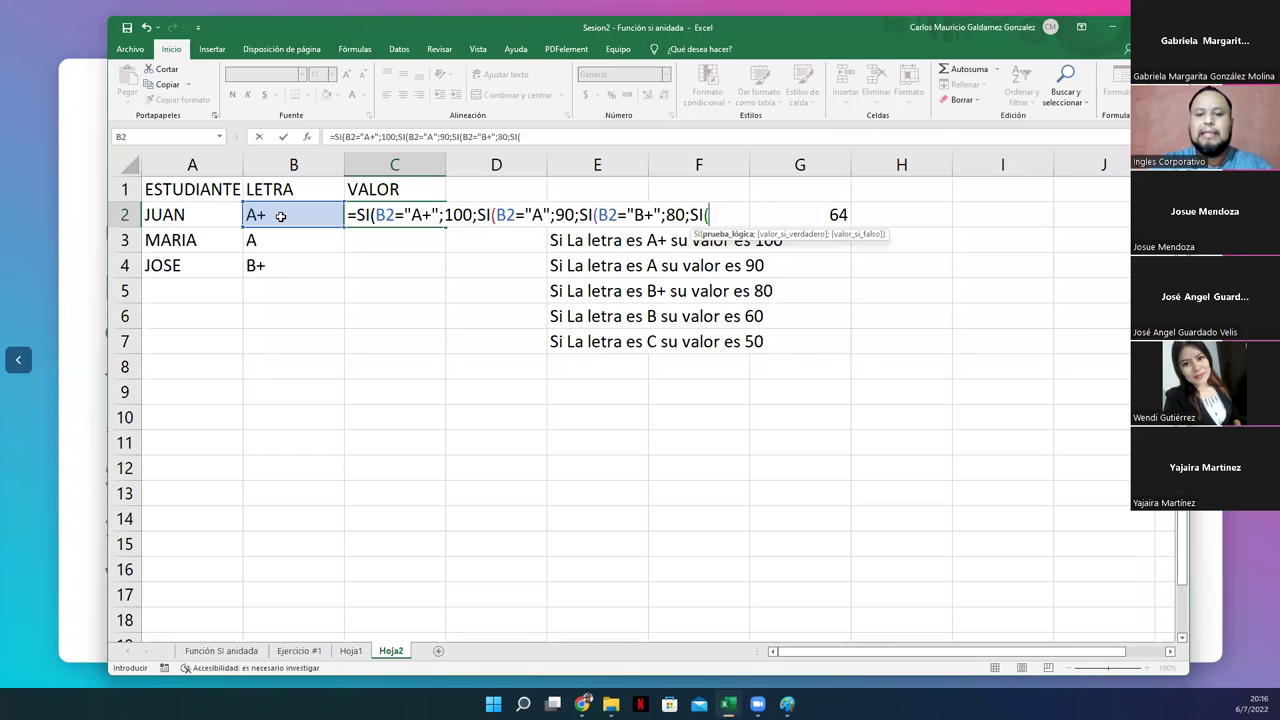
pyautogui.click(281, 216)
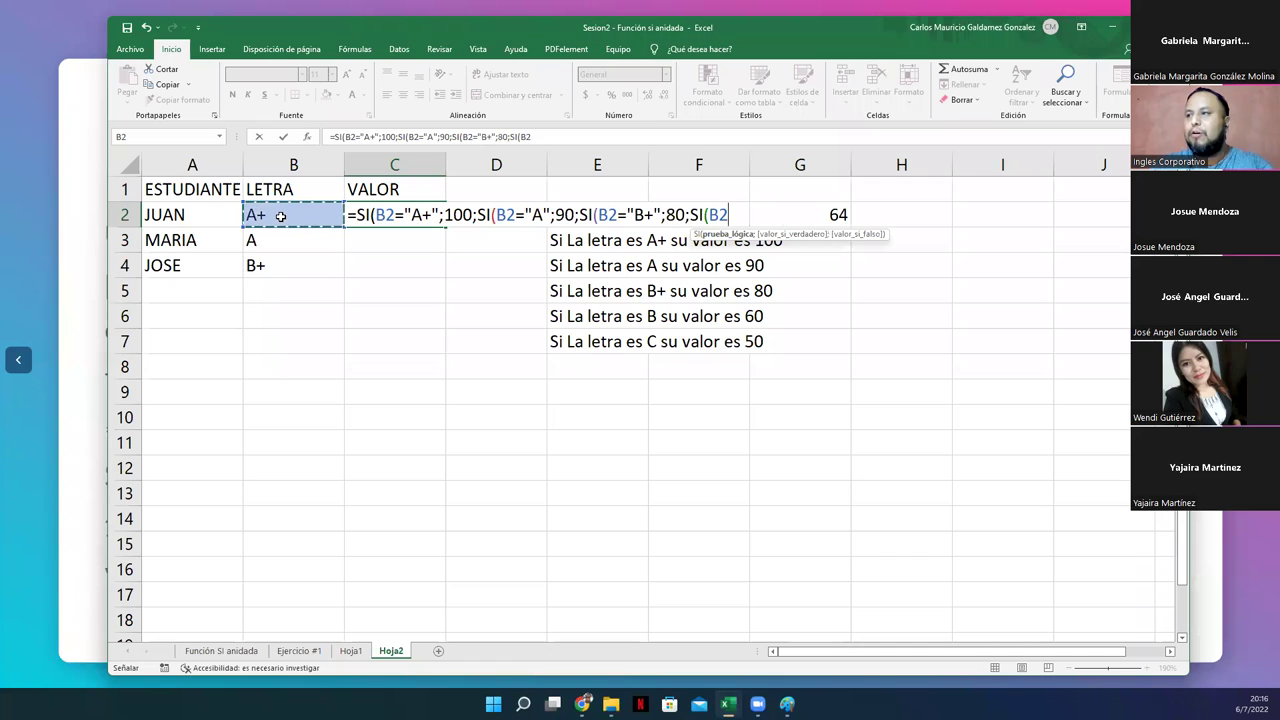
pyautogui.write('="B"')
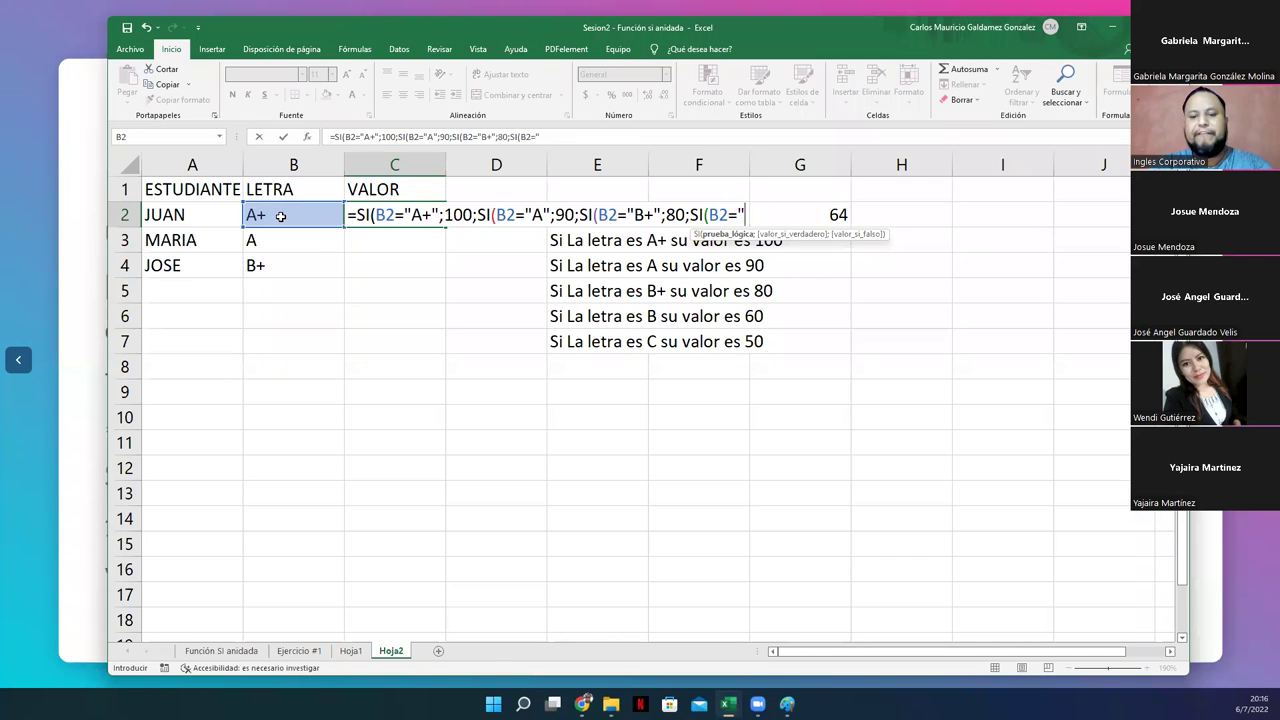
pyautogui.write(';')
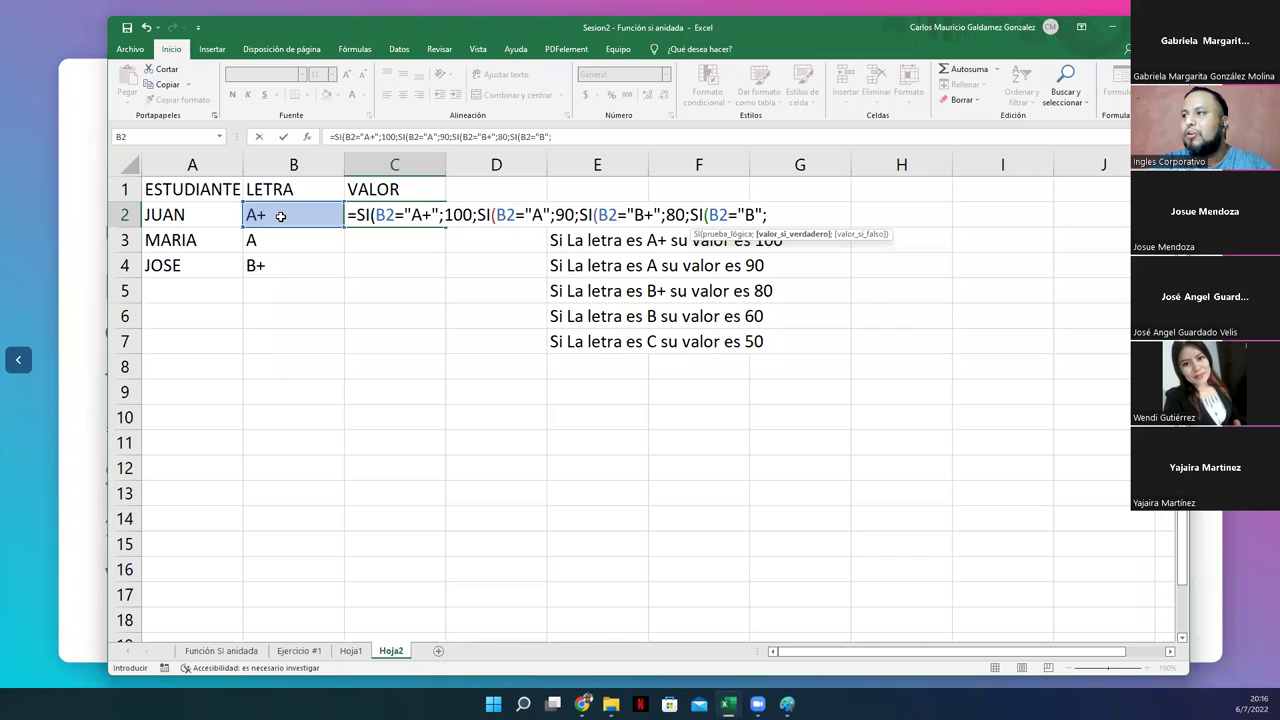
pyautogui.write('60')
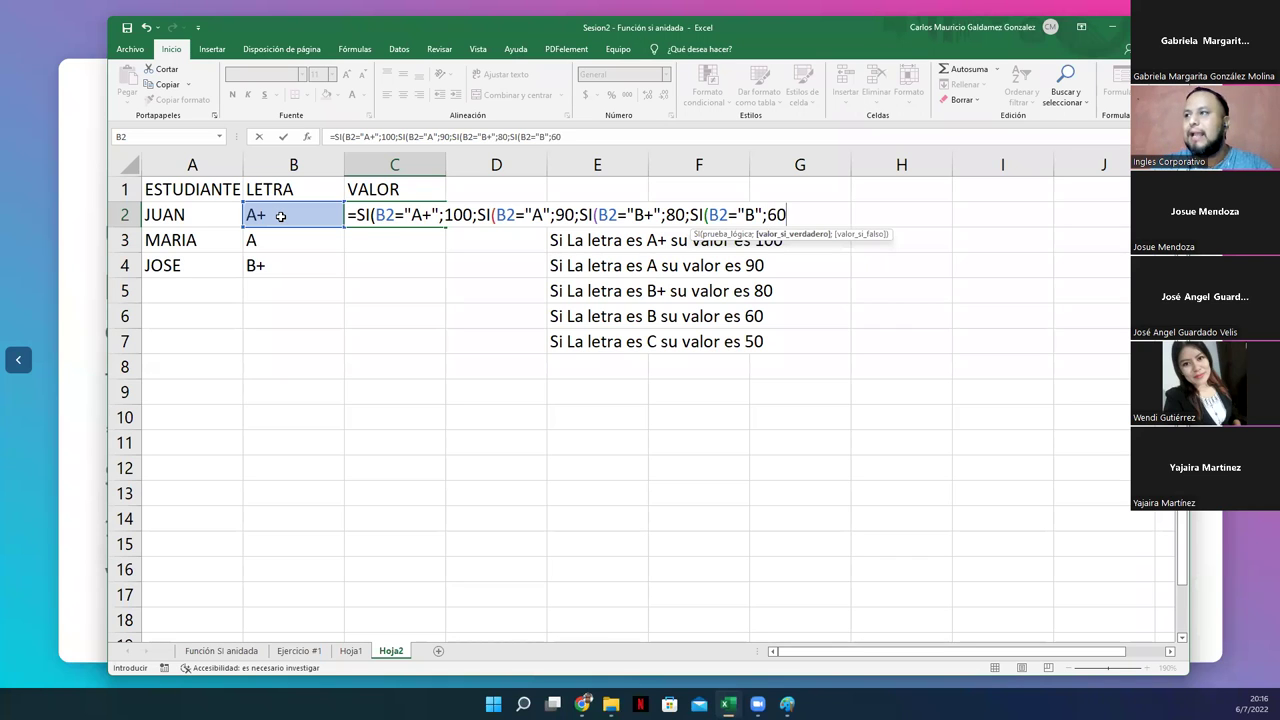
pyautogui.write(';')
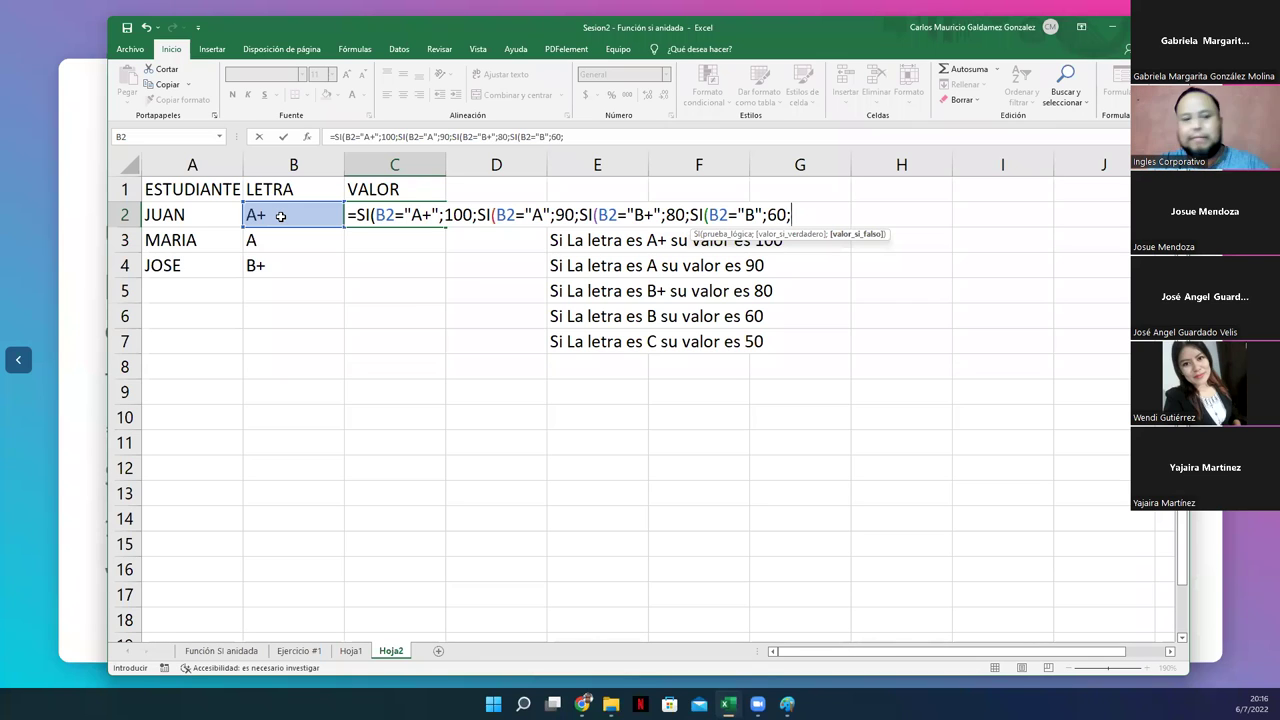
pyautogui.write('50')
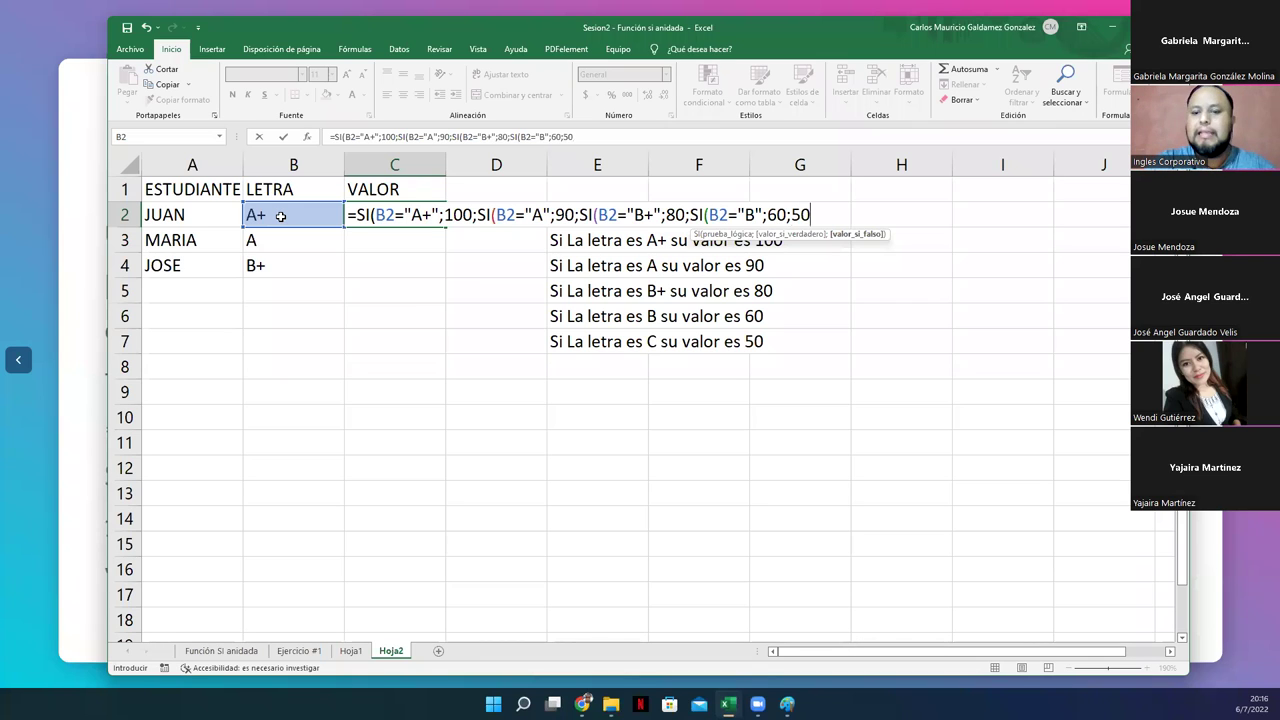
pyautogui.write(')')
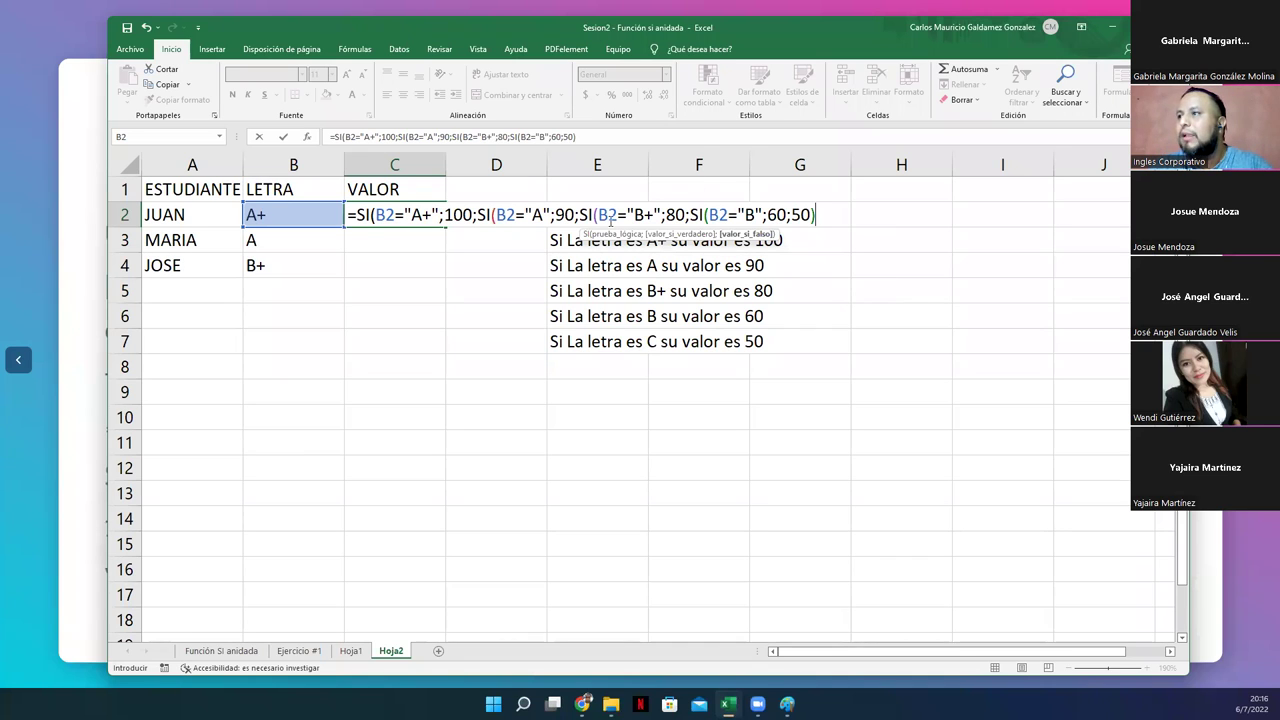
pyautogui.write(')')
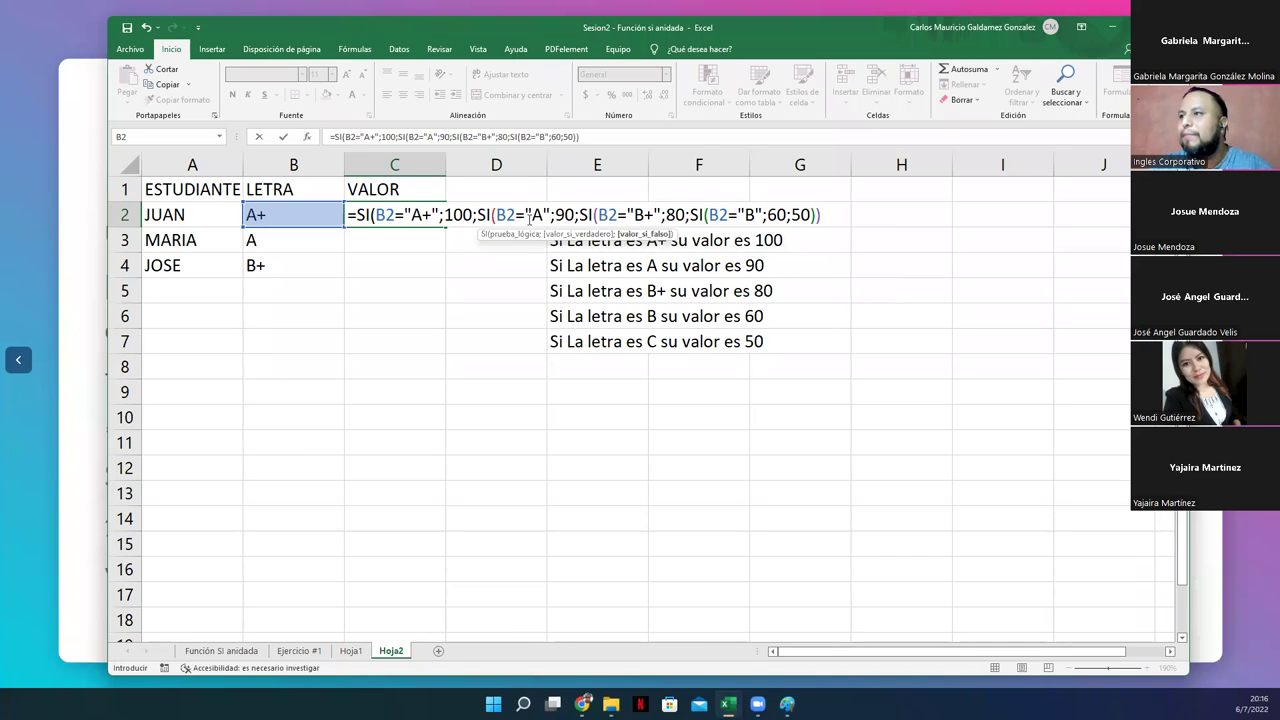
pyautogui.write('))')
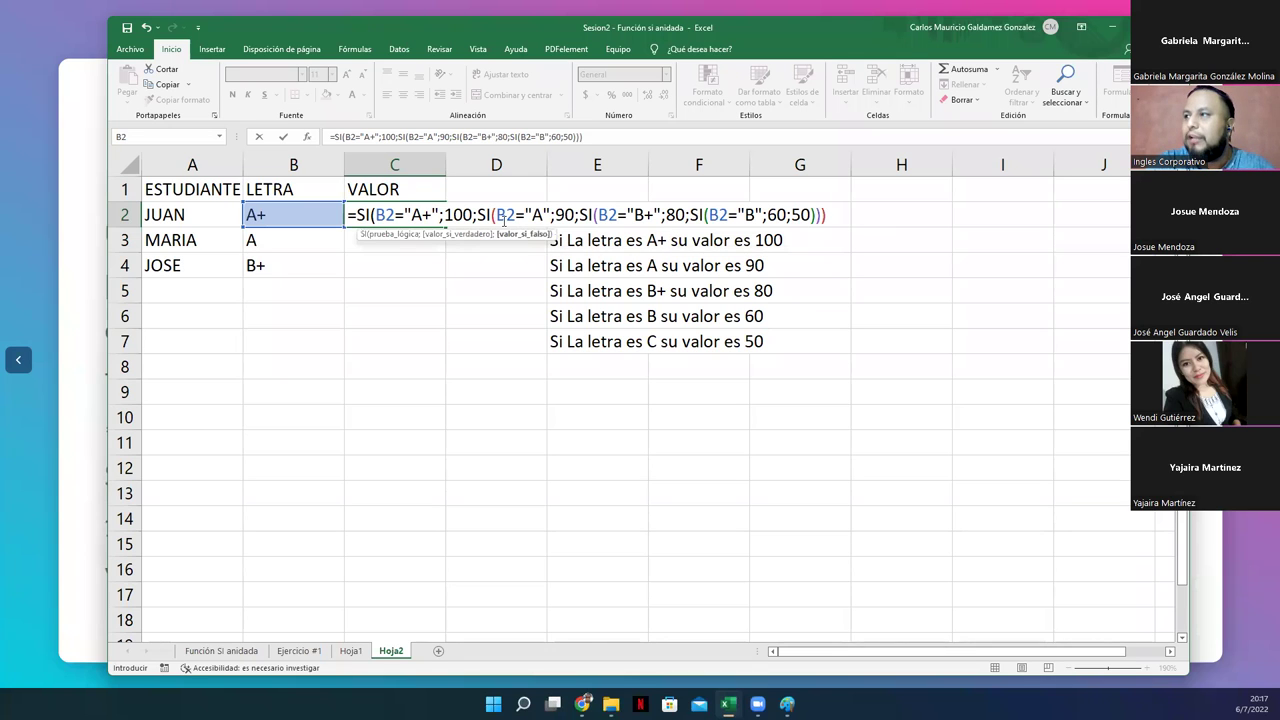
pyautogui.press('Return')
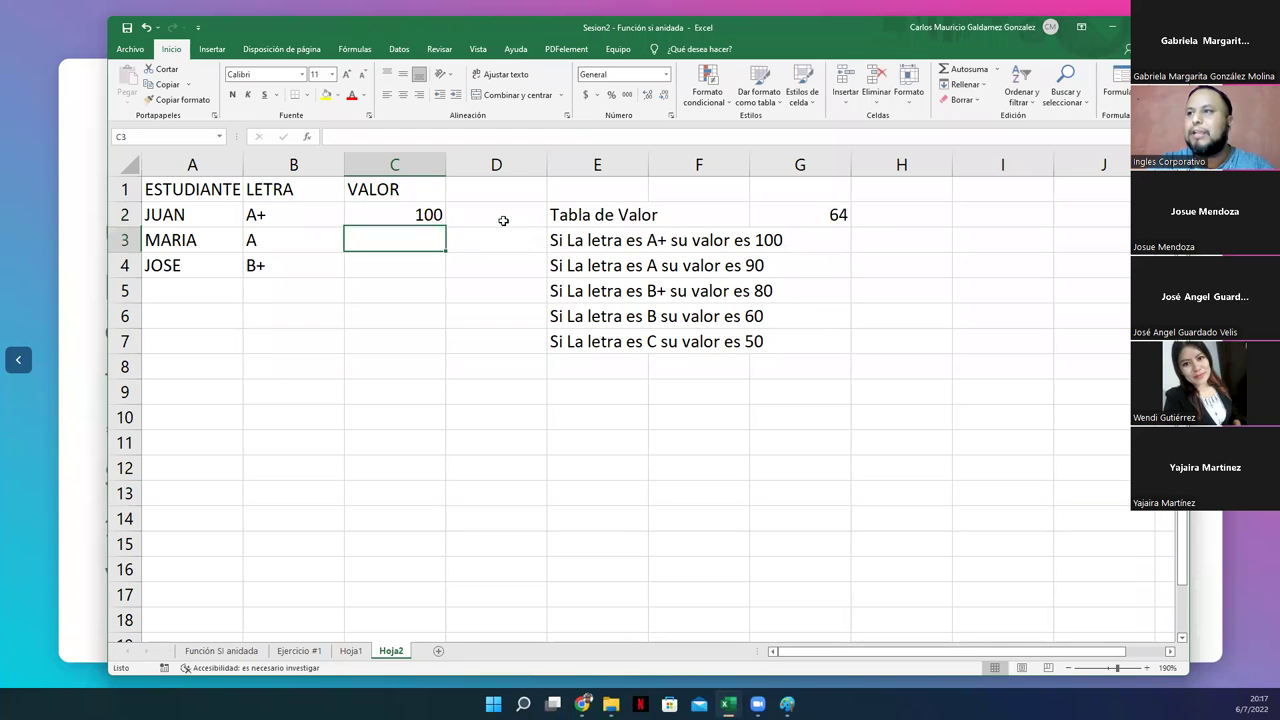
# - Fill the nested SI formula from C2 down through C4
pyautogui.press('Up')
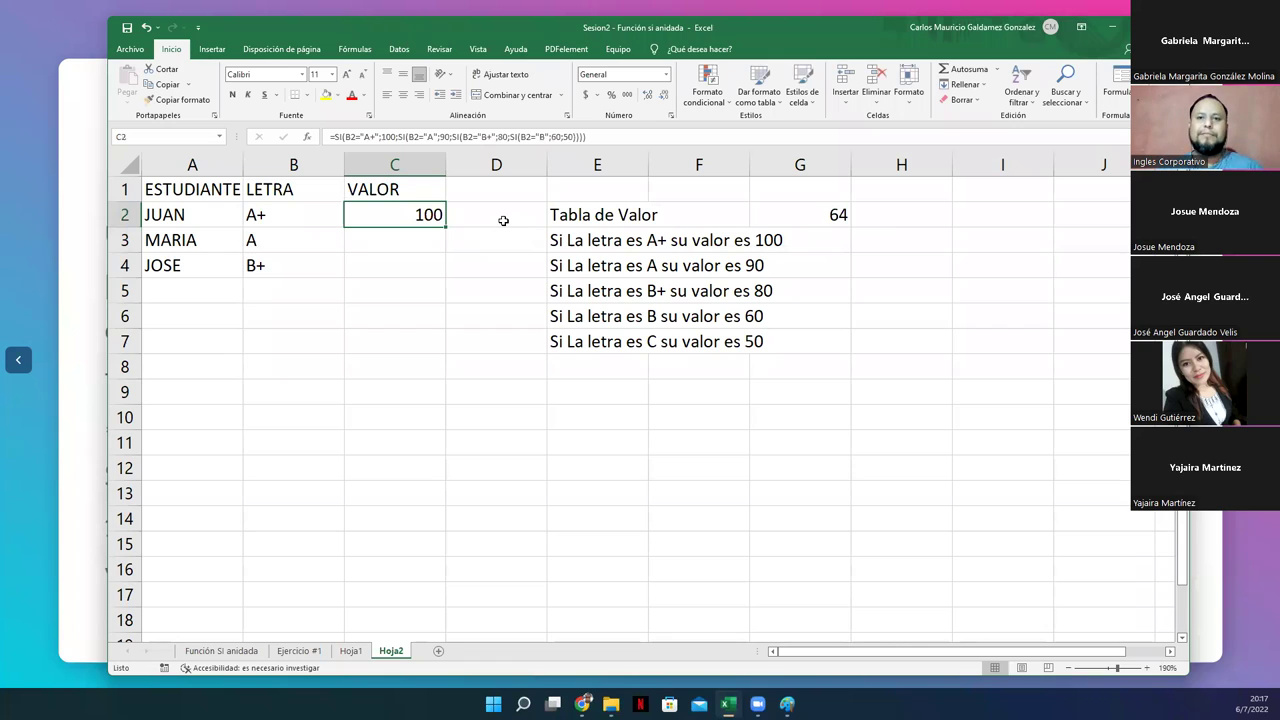
pyautogui.moveTo(445, 227); pyautogui.dragTo(444, 270)
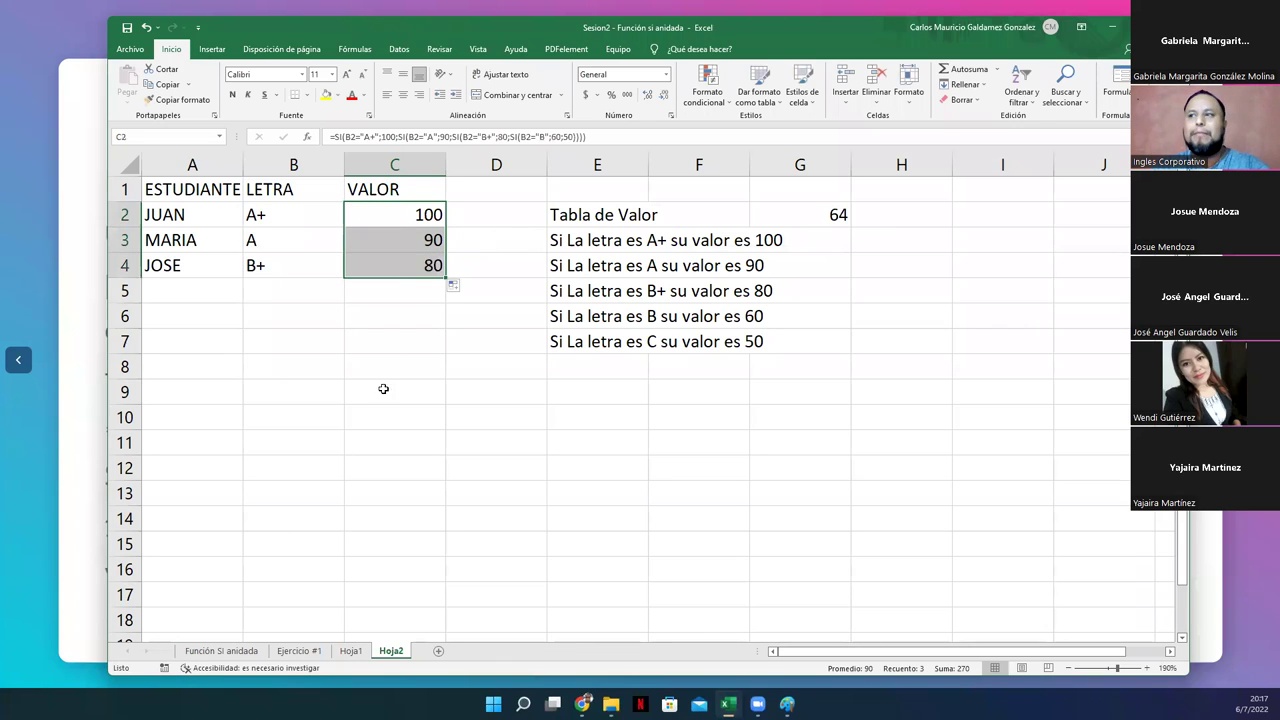
# - Move the Tabla de Valor block from E2:G7 to E5:G10, clear of the C2 formula's text
pyautogui.click(400, 214)
pyautogui.doubleClick(400, 214)
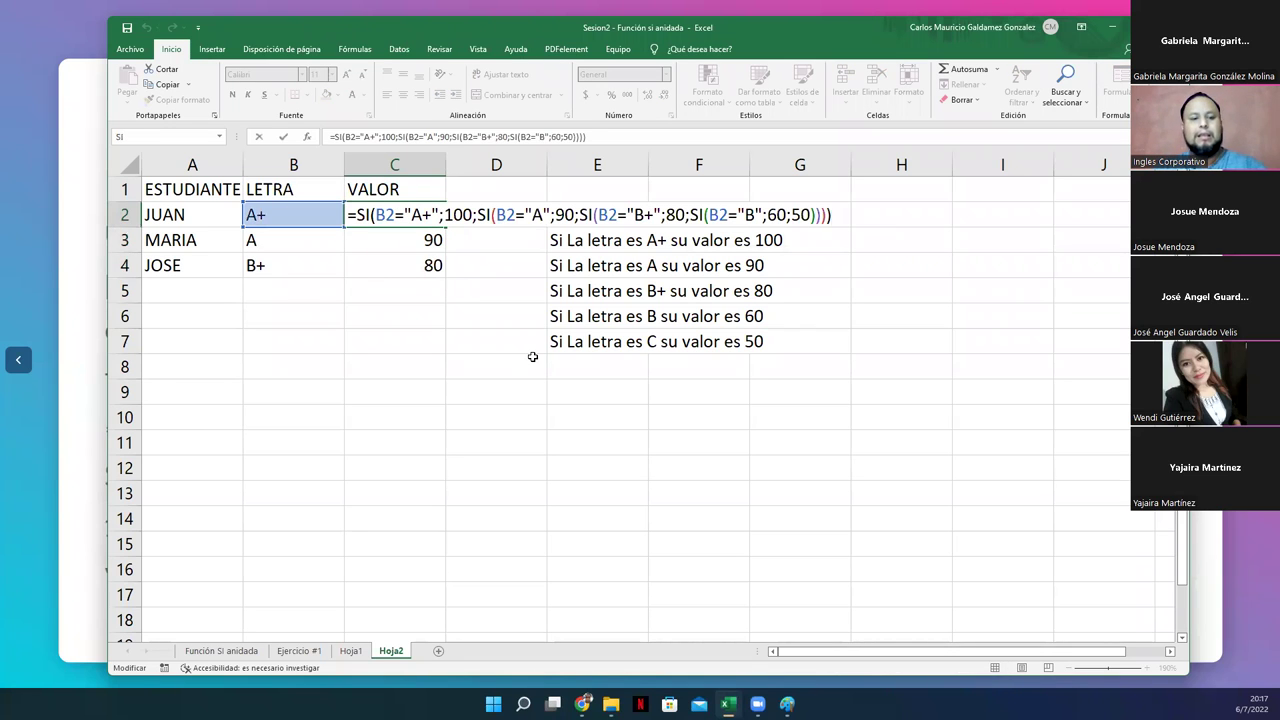
pyautogui.press('Escape')
pyautogui.moveTo(575, 213); pyautogui.dragTo(800, 429)
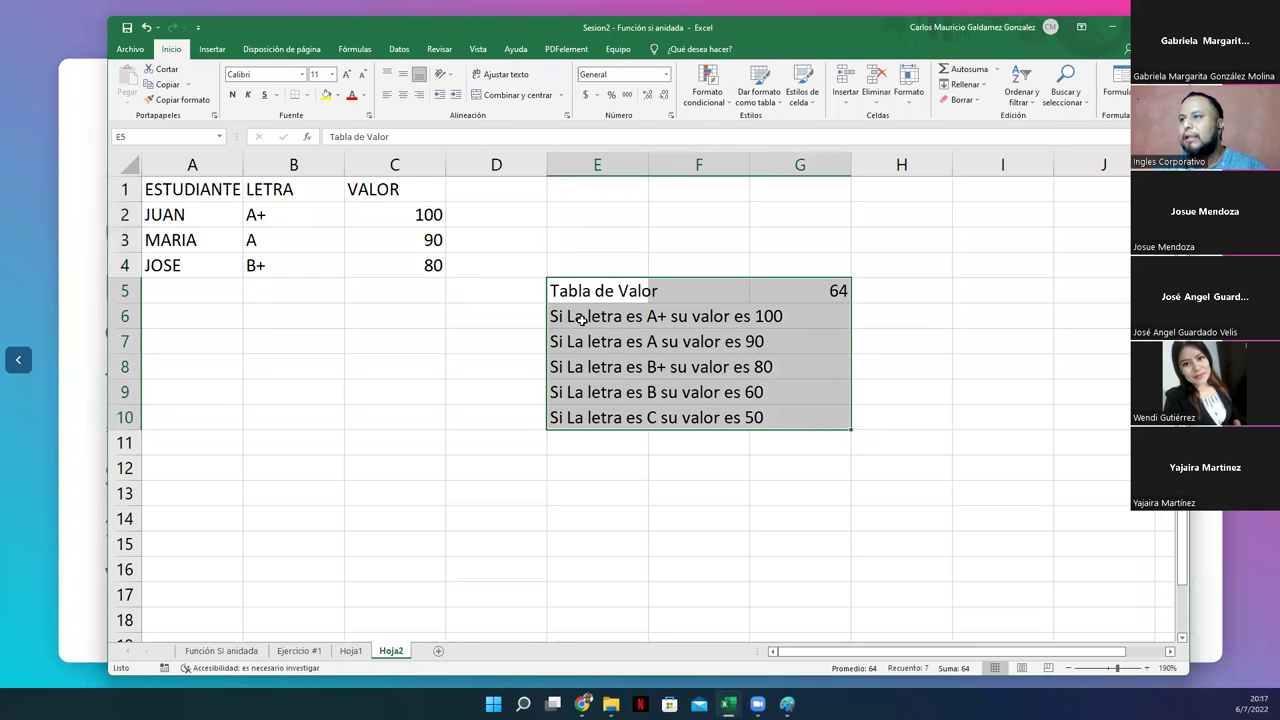
# - Examine each of the four logical tests in the nested SI formula in C2 against the value rules
pyautogui.click(390, 216)
pyautogui.doubleClick(390, 216)
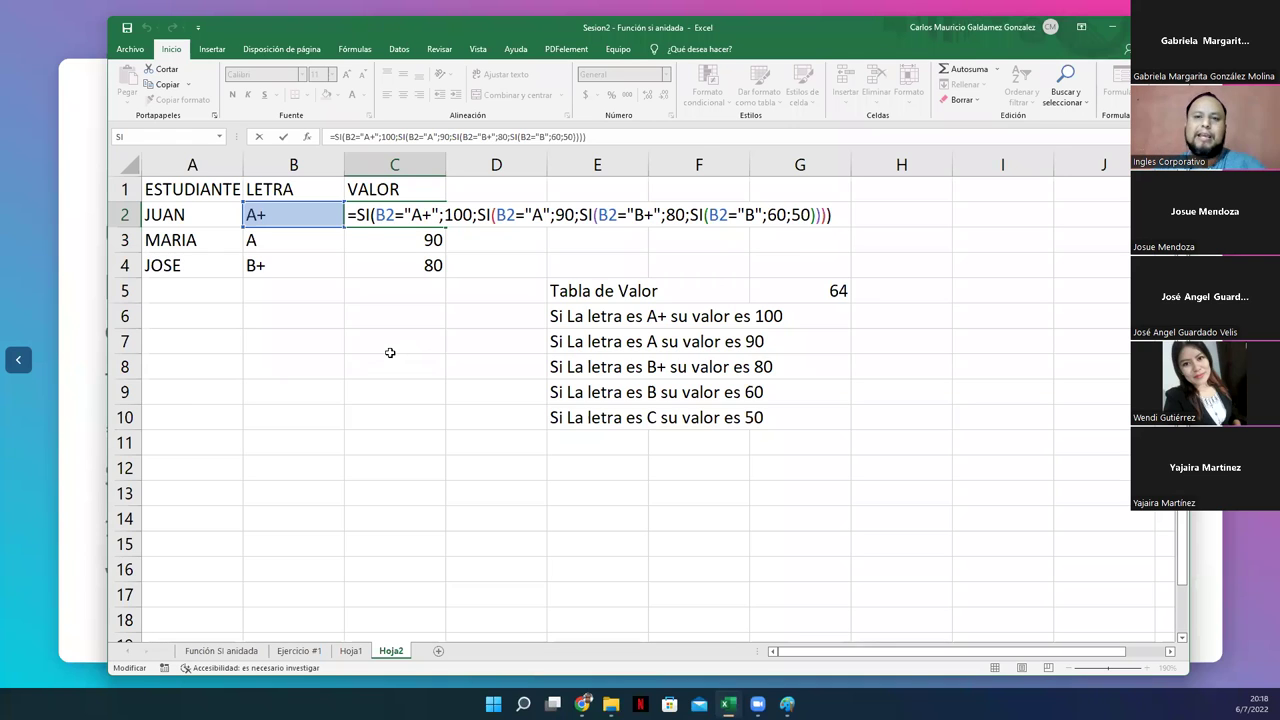
pyautogui.click(377, 214)
pyautogui.click(512, 214)
pyautogui.click(597, 214)
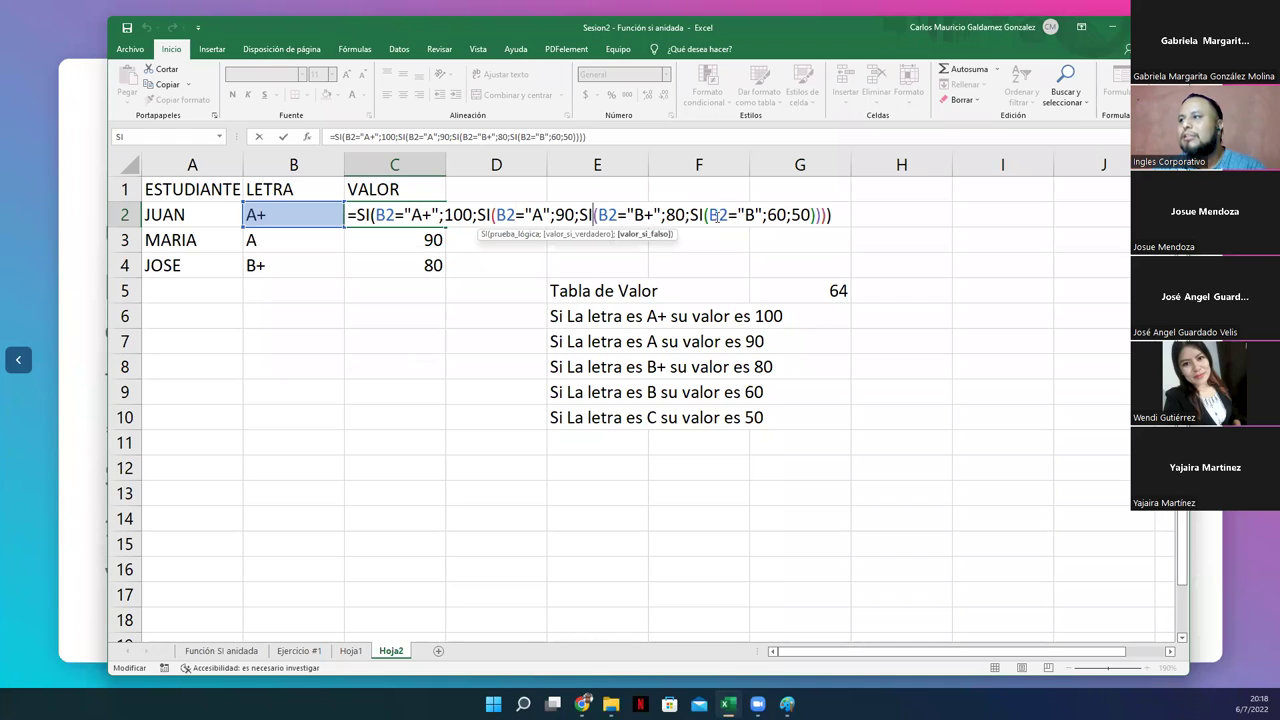
pyautogui.click(716, 214)
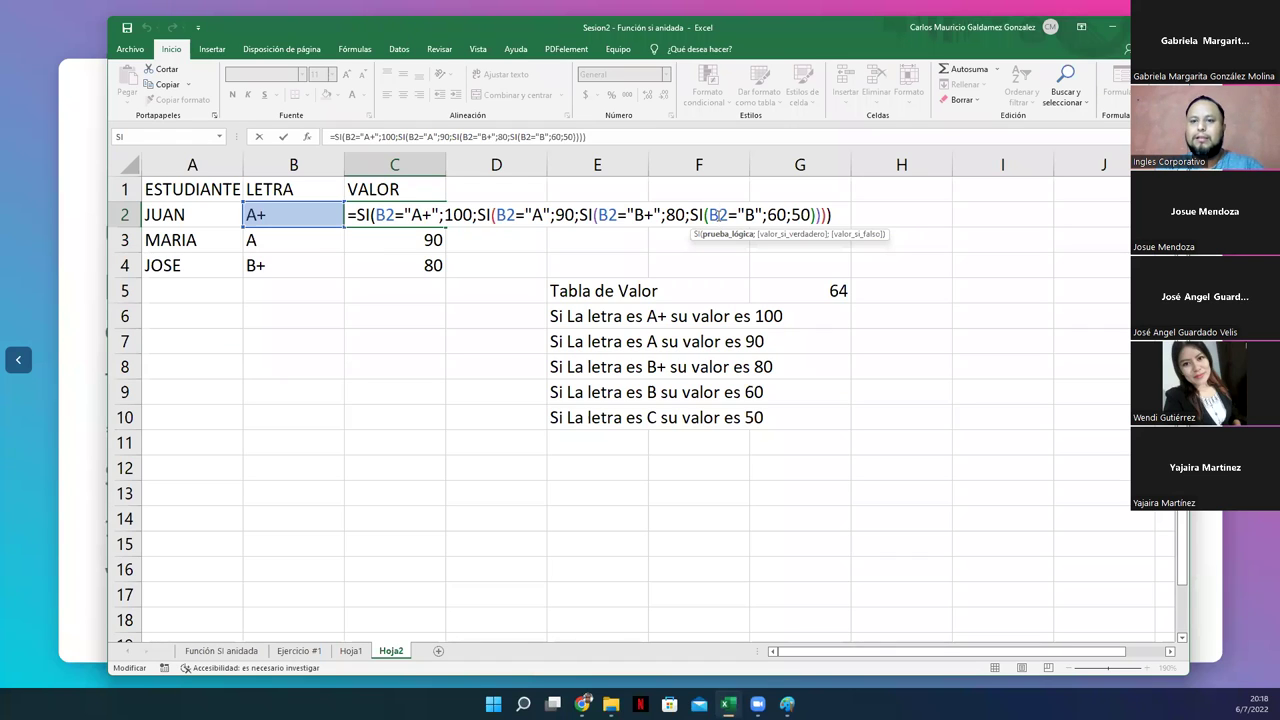
# - Trace the nested SI formula in C2 back from its fourth logical test to its first
pyautogui.press('Left')
pyautogui.press('Left')
pyautogui.press('Left')
pyautogui.press('Left')
pyautogui.press('Left')
pyautogui.press('Left')
pyautogui.press('Left')
pyautogui.press('Left')
pyautogui.press('Left')
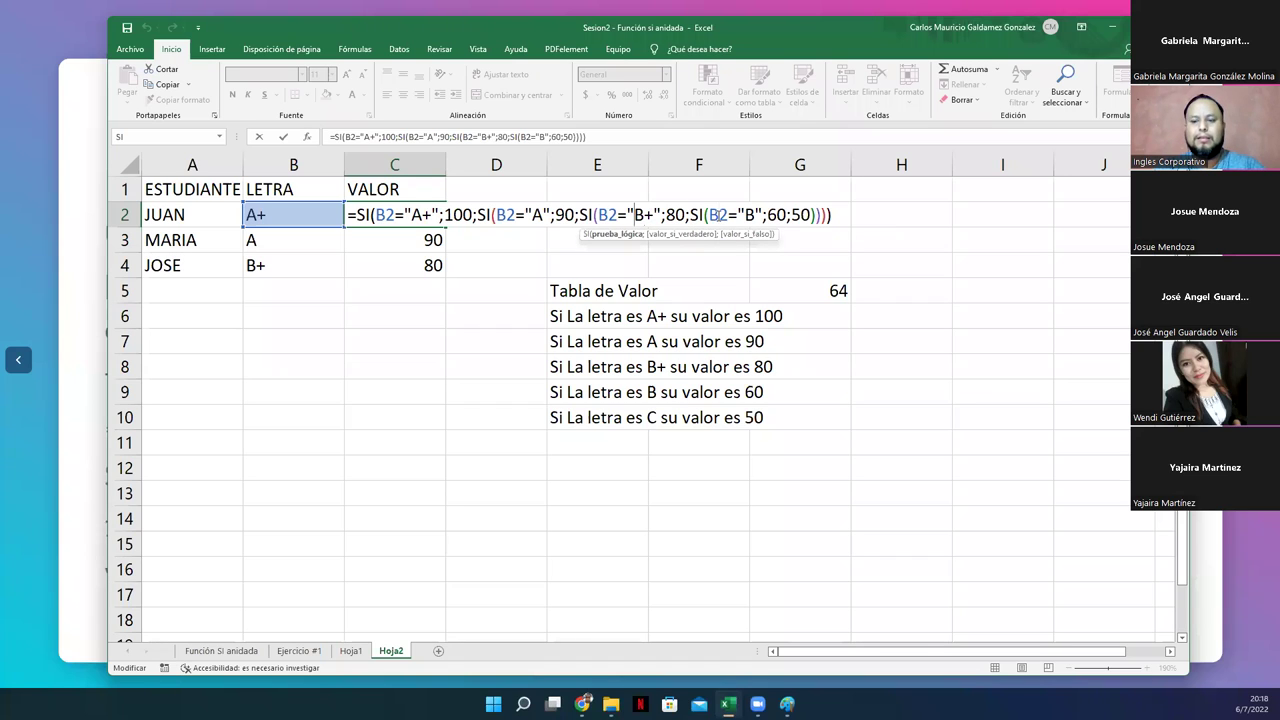
pyautogui.press('Left')
pyautogui.press('Left')
pyautogui.press('Left')
pyautogui.press('Left')
pyautogui.press('Left')
pyautogui.press('Left')
pyautogui.press('Left')
pyautogui.press('Left')
pyautogui.press('Left')
pyautogui.press('Left')
pyautogui.press('Left')
pyautogui.press('Left')
pyautogui.press('Left')
pyautogui.press('Left')
pyautogui.press('Left')
pyautogui.press('Left')
pyautogui.press('Left')
pyautogui.press('Left')
pyautogui.press('Left')
pyautogui.press('Left')
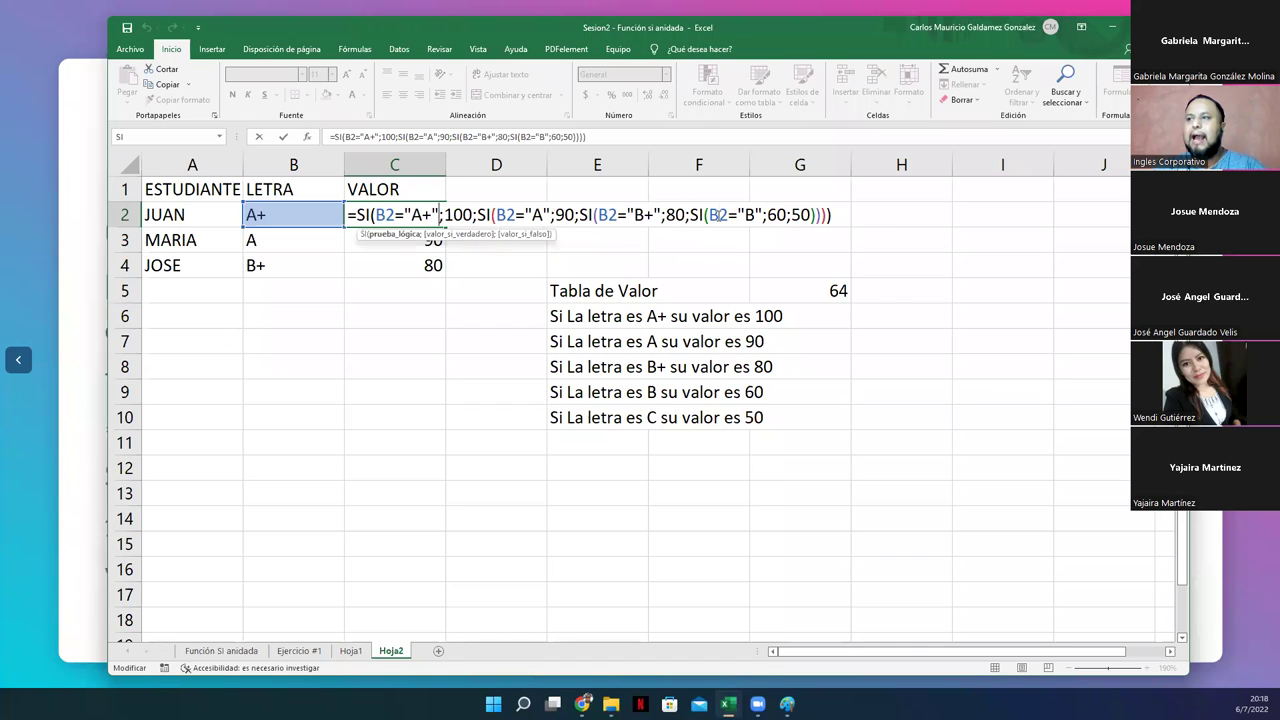
pyautogui.press('Left')
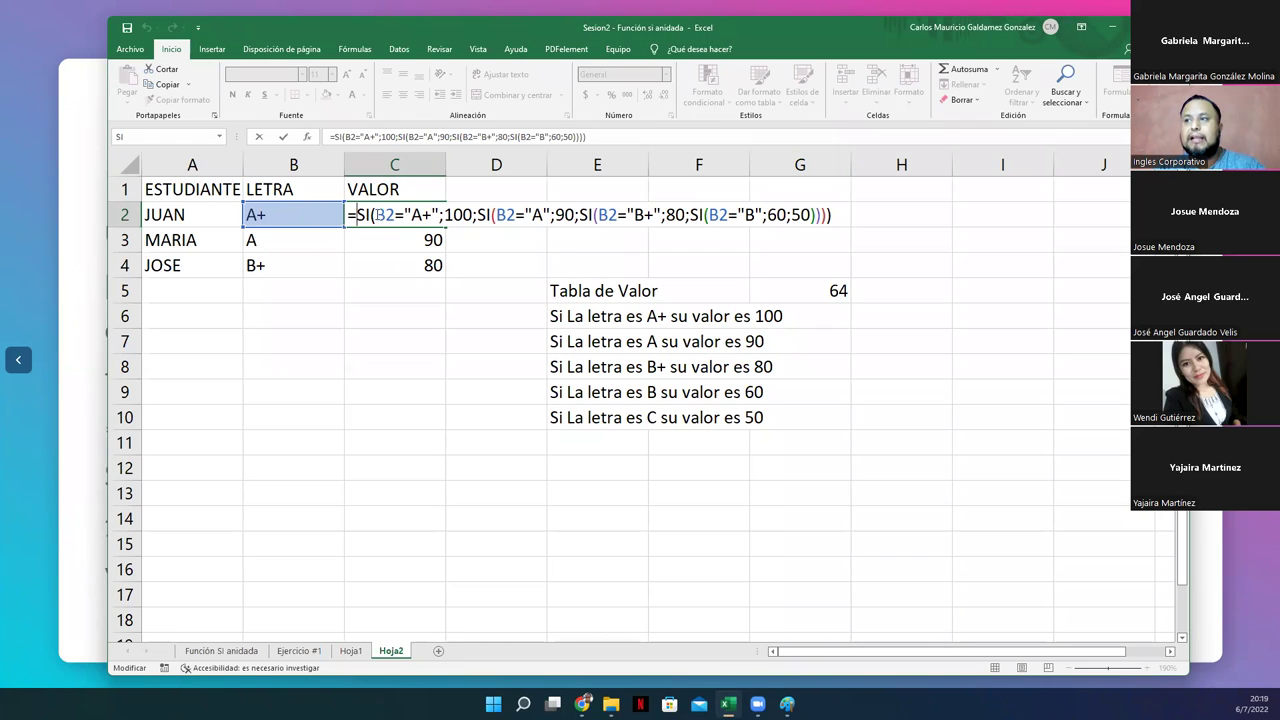
# - Examine the first logical test, B2="A+", and its true value 100 in the C2 formula, then close the formula
pyautogui.doubleClick(385, 214)
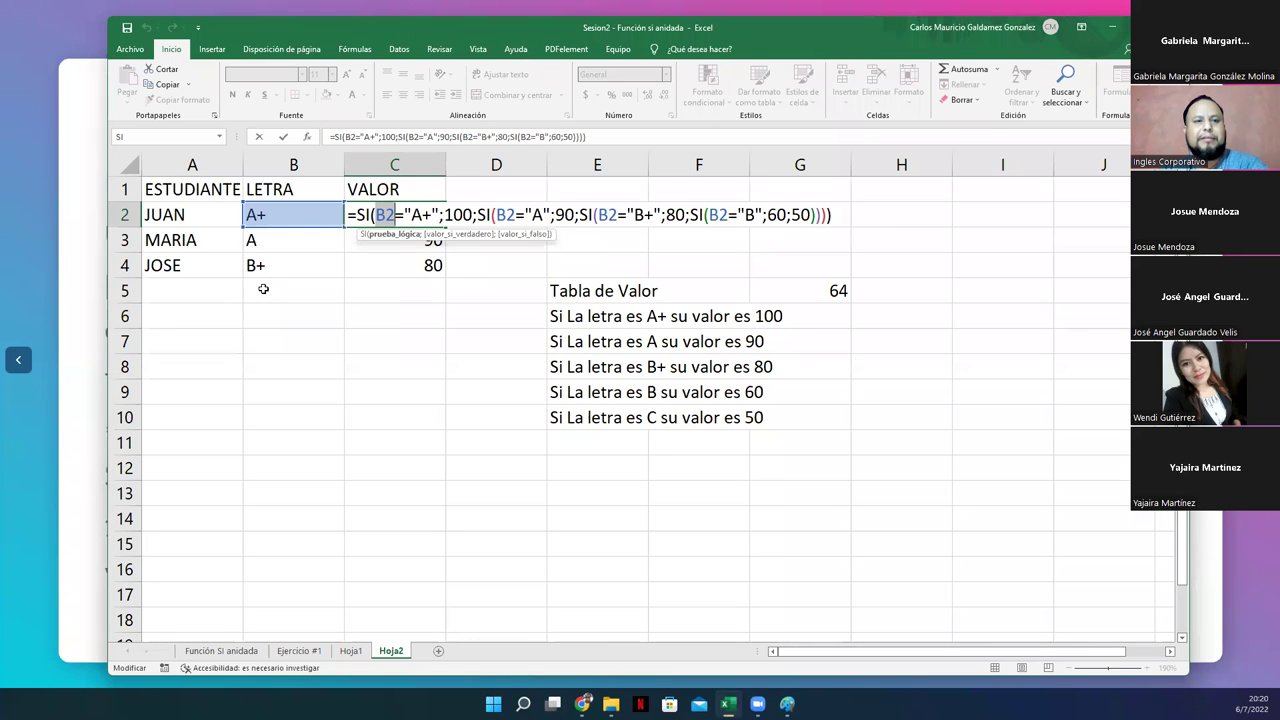
pyautogui.moveTo(377, 214); pyautogui.dragTo(438, 215)
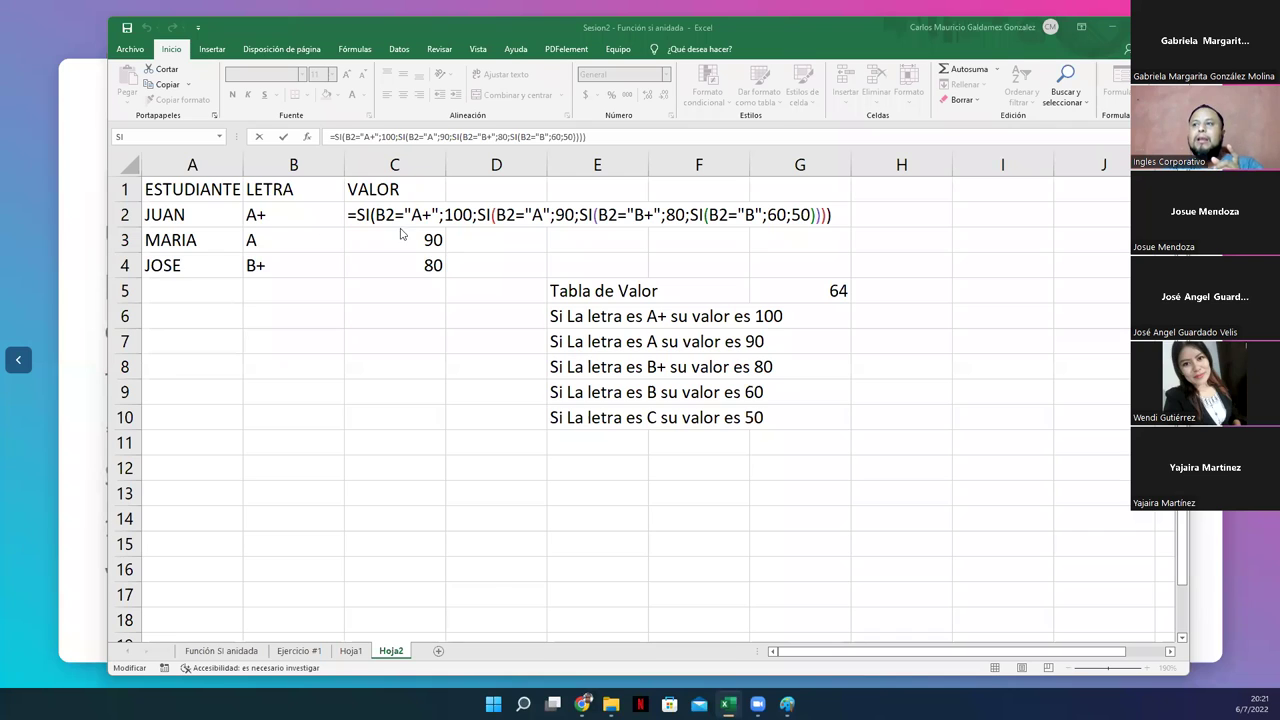
pyautogui.moveTo(372, 213); pyautogui.dragTo(426, 215)
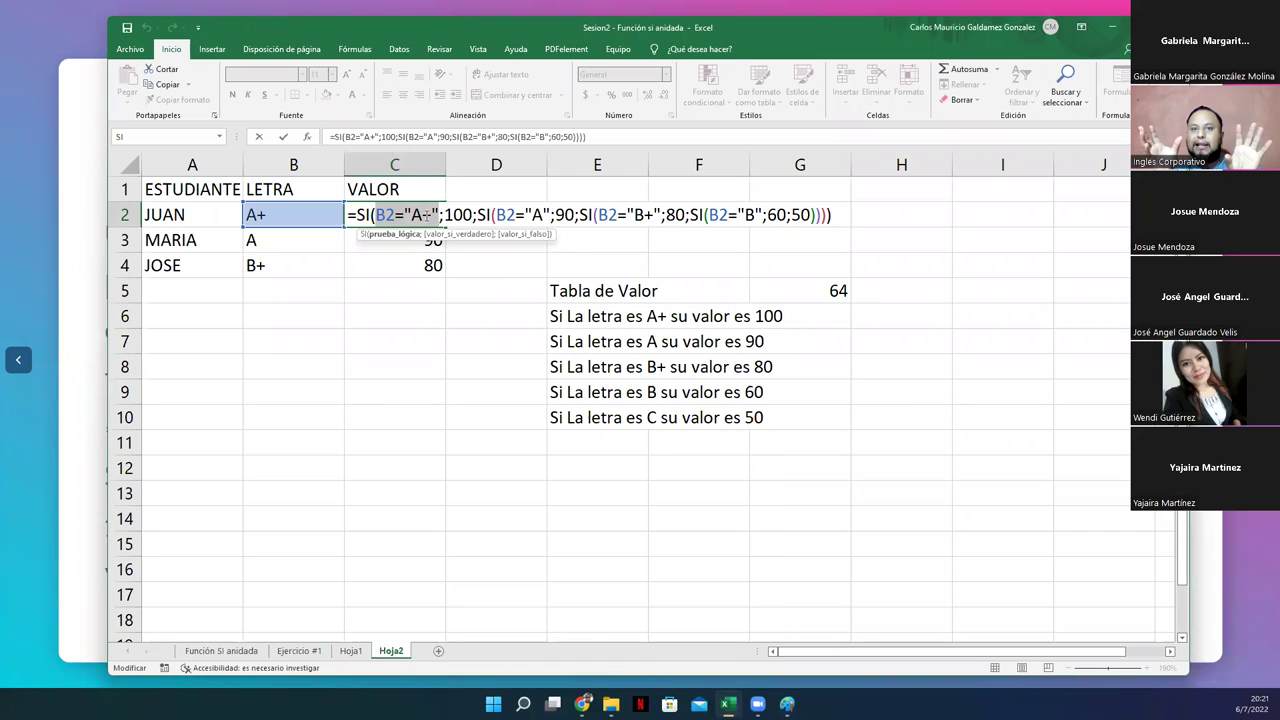
pyautogui.moveTo(426, 215); pyautogui.dragTo(466, 215)
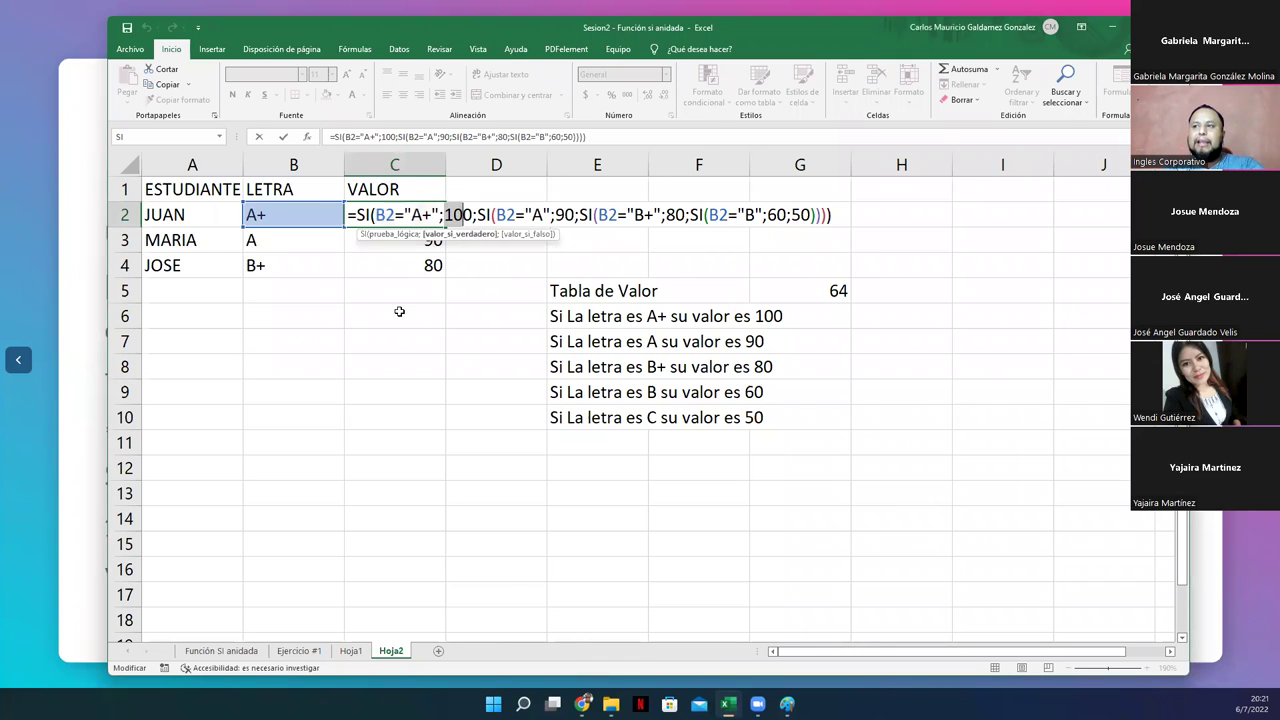
pyautogui.press('Return')
pyautogui.press('Return')
# - Enter 100 in B7 and begin an SI formula in C7 that tests whether B7>=100
pyautogui.click(277, 345)
pyautogui.write('100')
pyautogui.press('Tab')
pyautogui.write('=SI(')
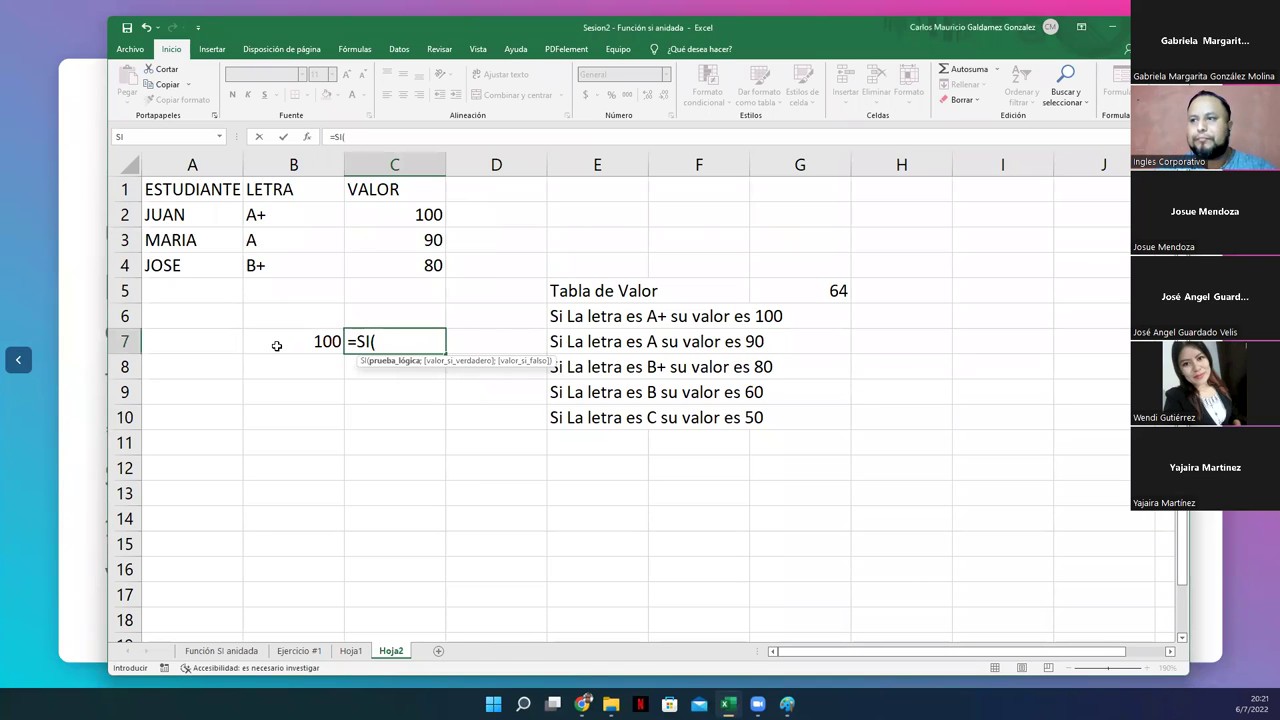
pyautogui.click(277, 345)
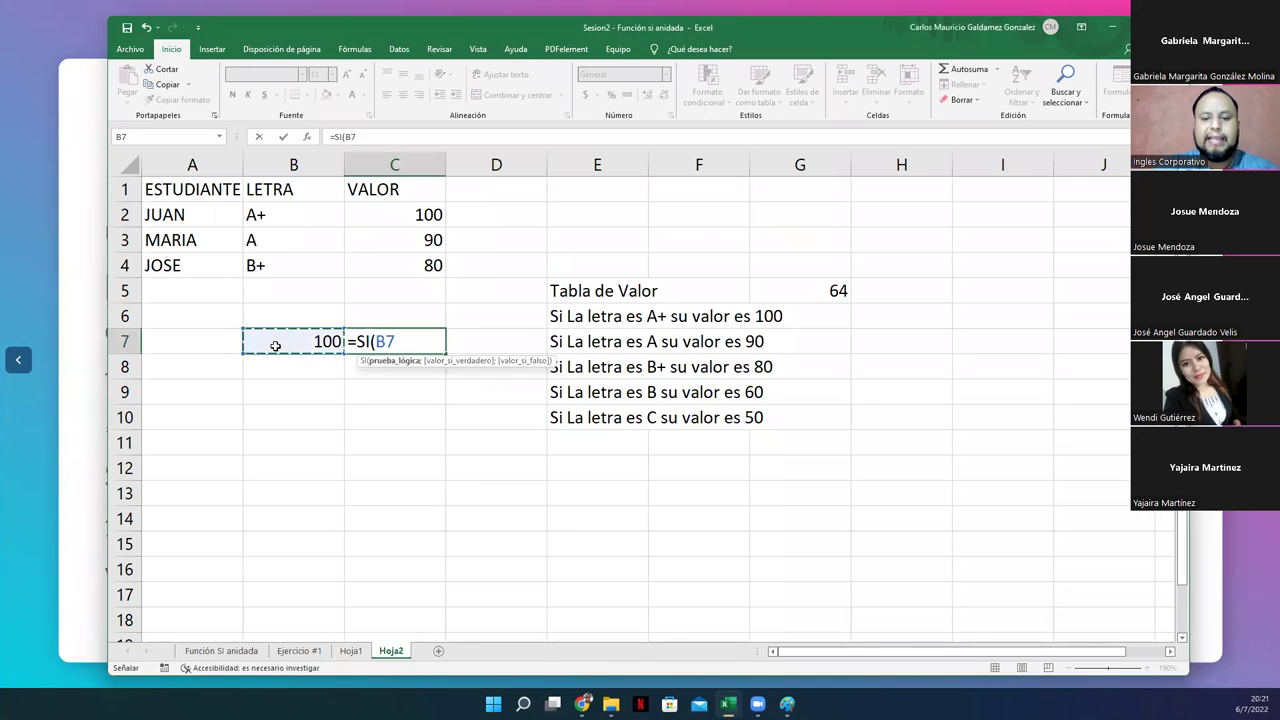
pyautogui.write('>=')
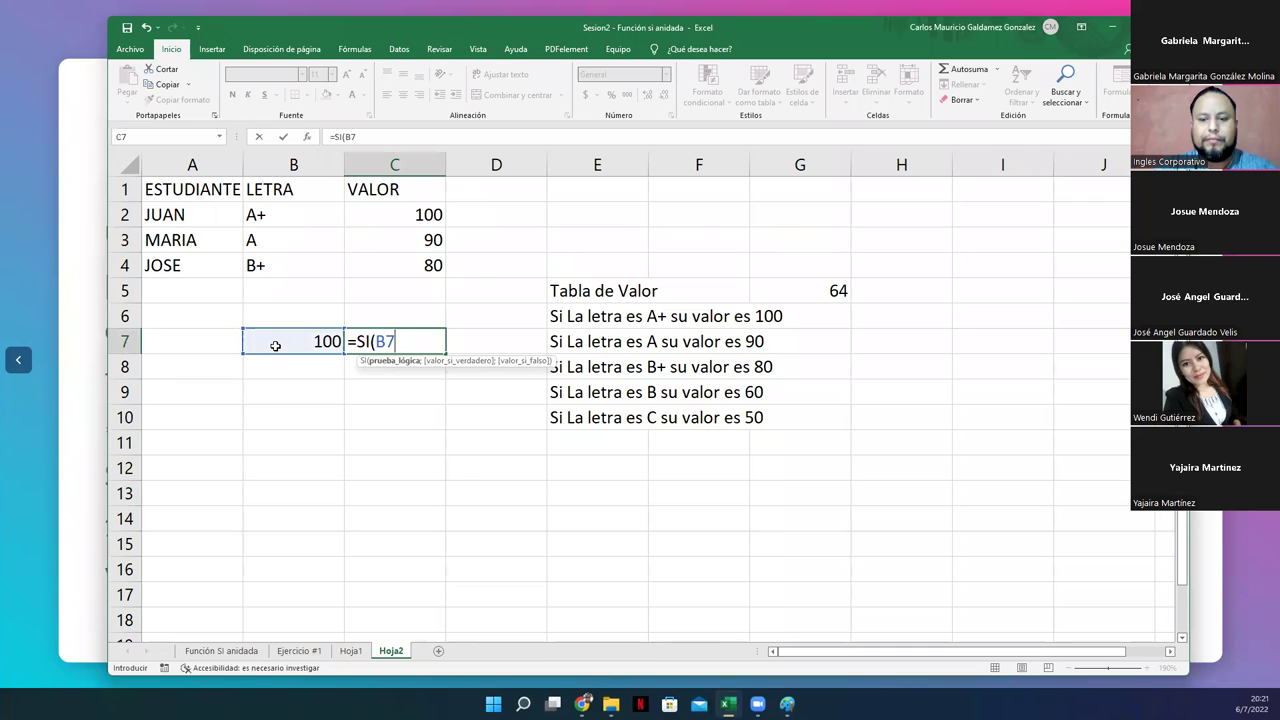
pyautogui.write('100;(')
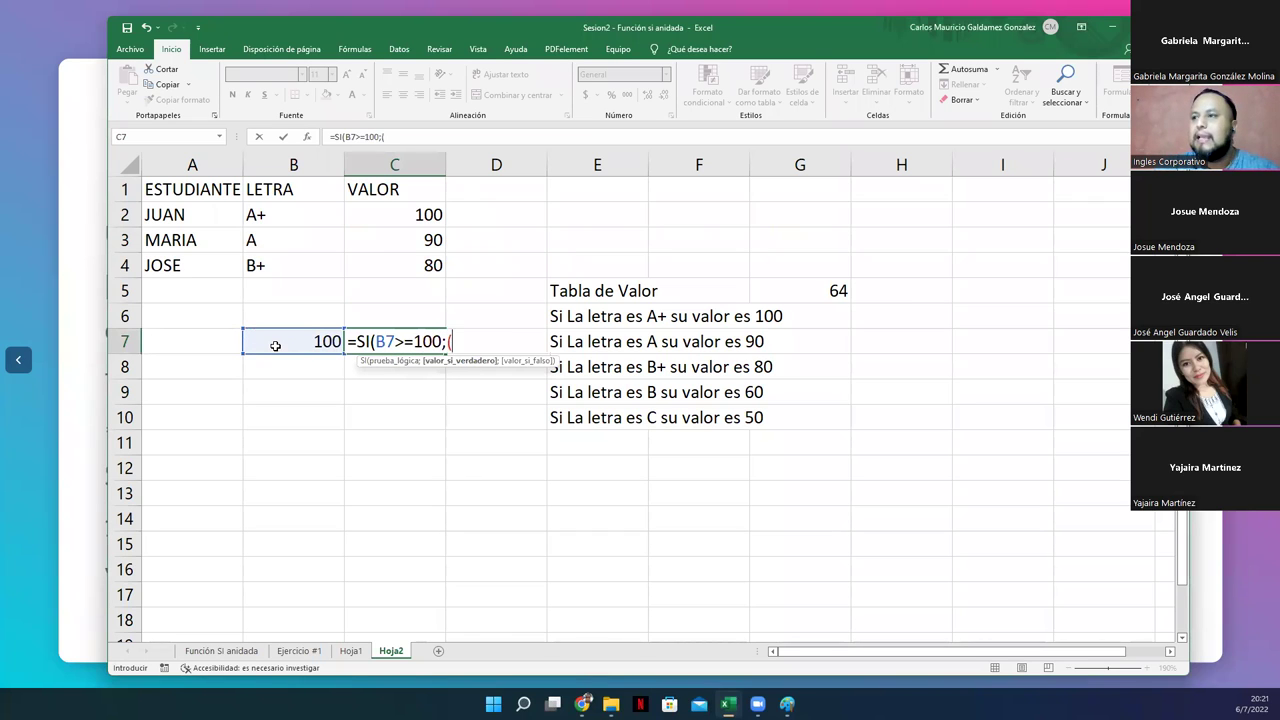
# - Complete the C7 formula with (B7*1.13) as the true value and B7 as the false value, accepting the proposed formula correction
pyautogui.click(275, 345)
pyautogui.write('*1.13')
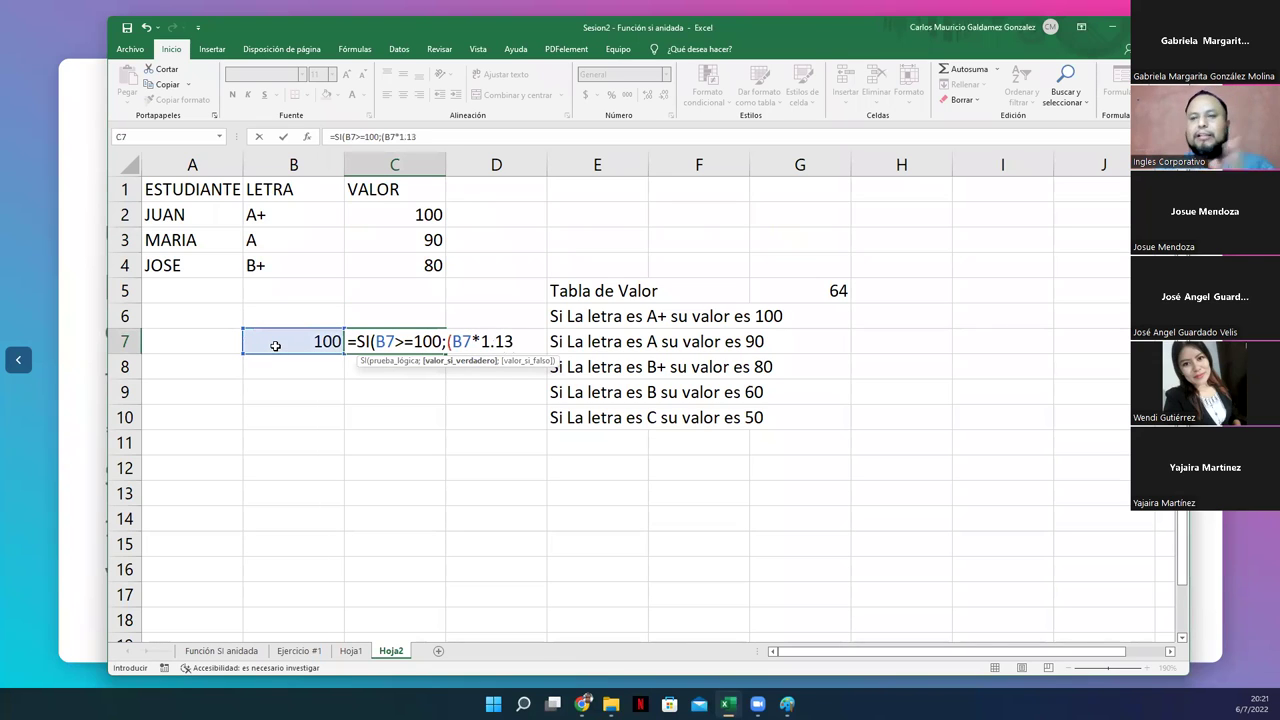
pyautogui.write(')')
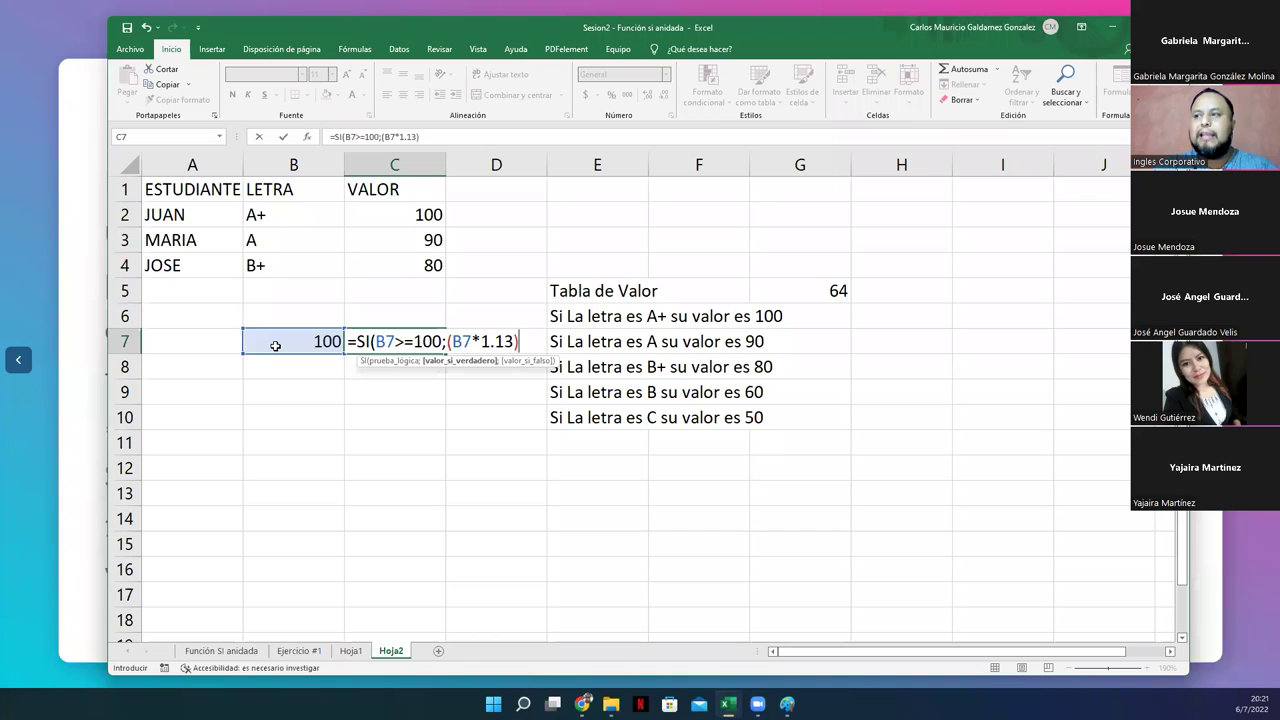
pyautogui.write(';')
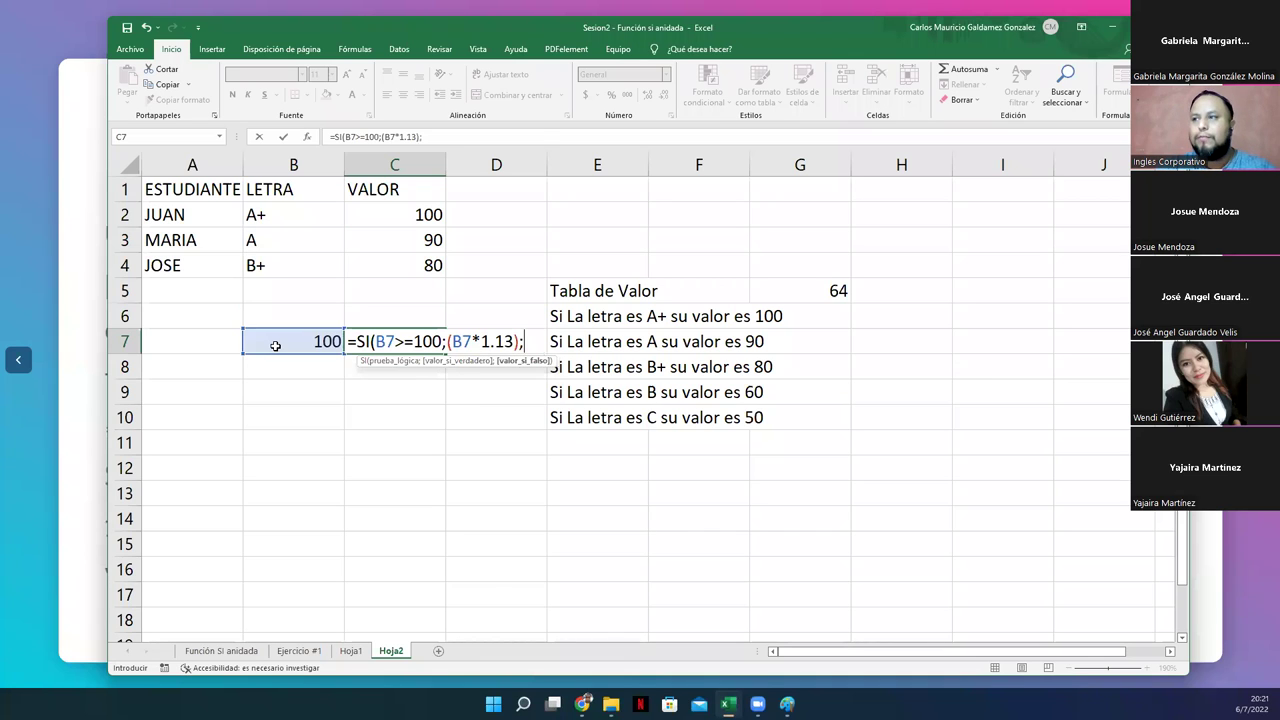
pyautogui.click(275, 345)
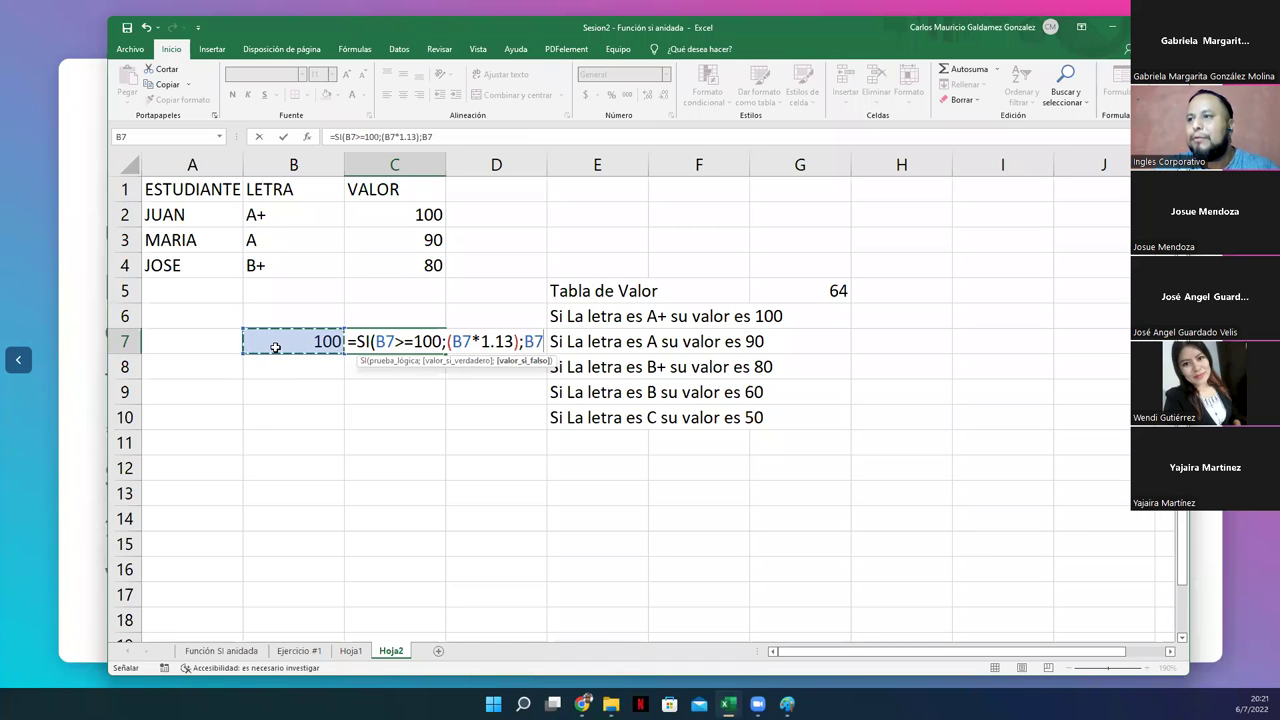
pyautogui.write('))')
pyautogui.press('Return')
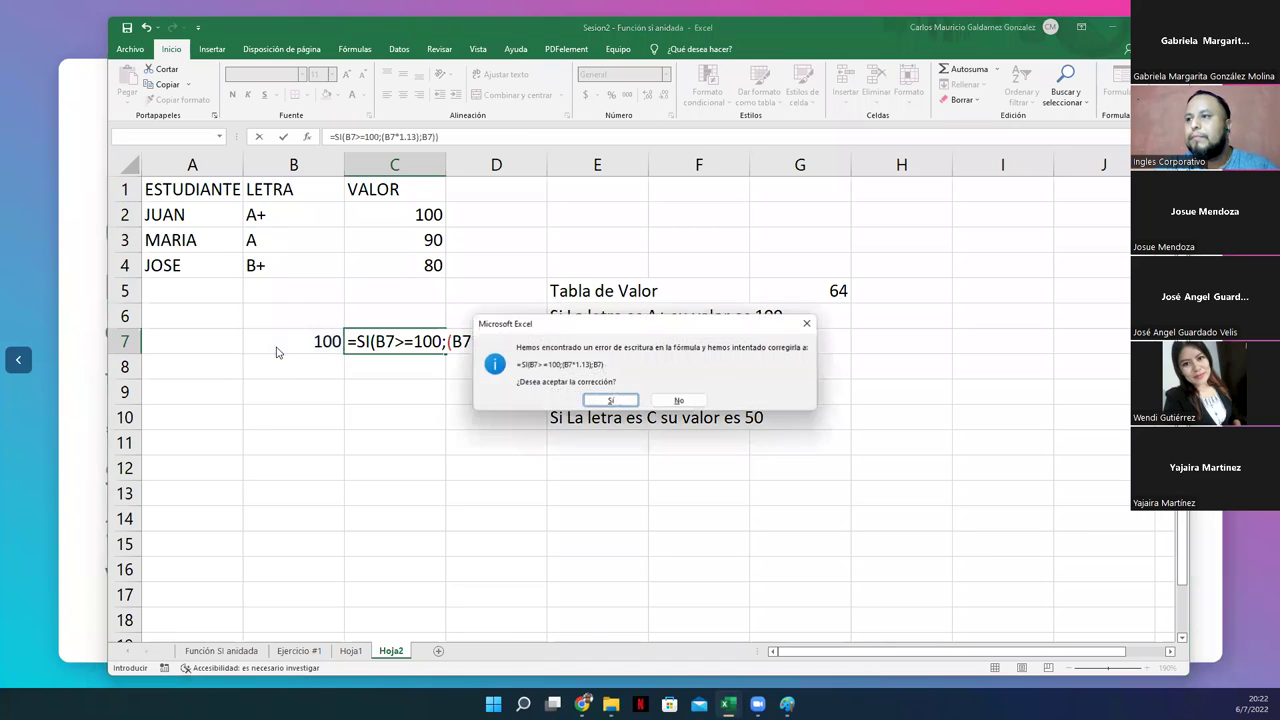
pyautogui.press('Return')
pyautogui.click(275, 350)
pyautogui.press('Right')
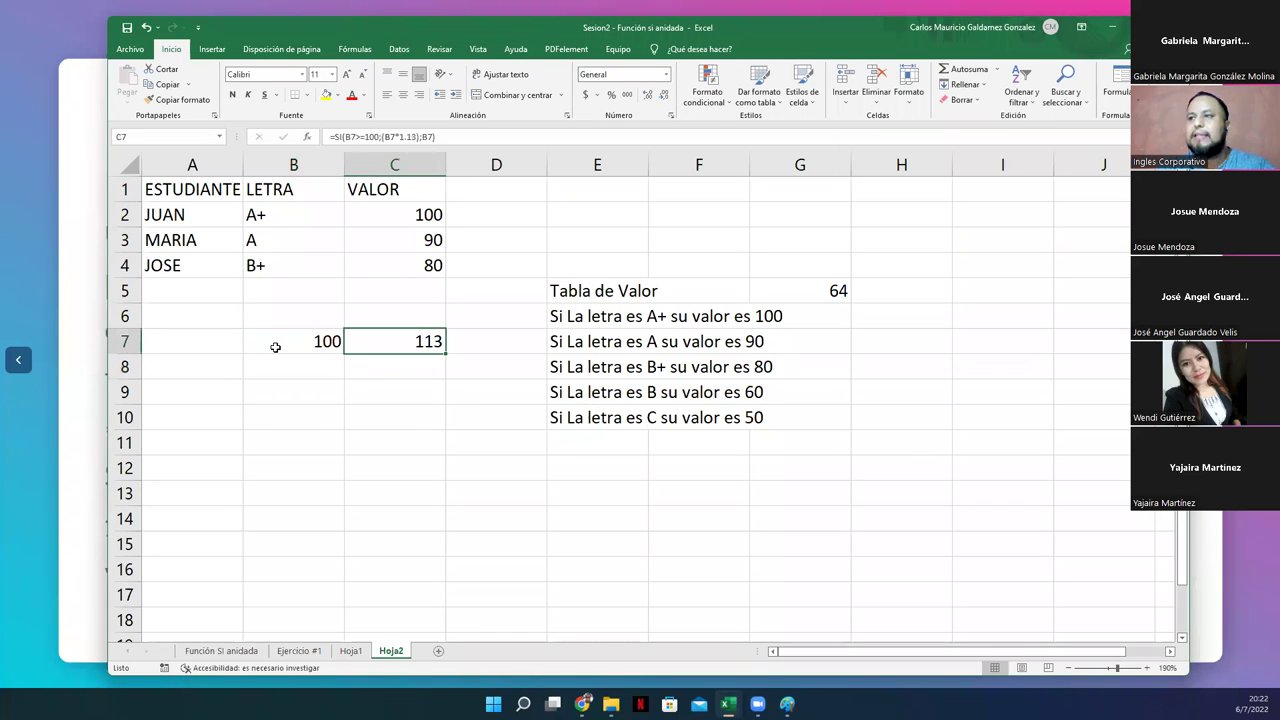
# - Compare the input in B7 with the SI formula in C7, reviewing its B7>=100 test
pyautogui.click(275, 347)
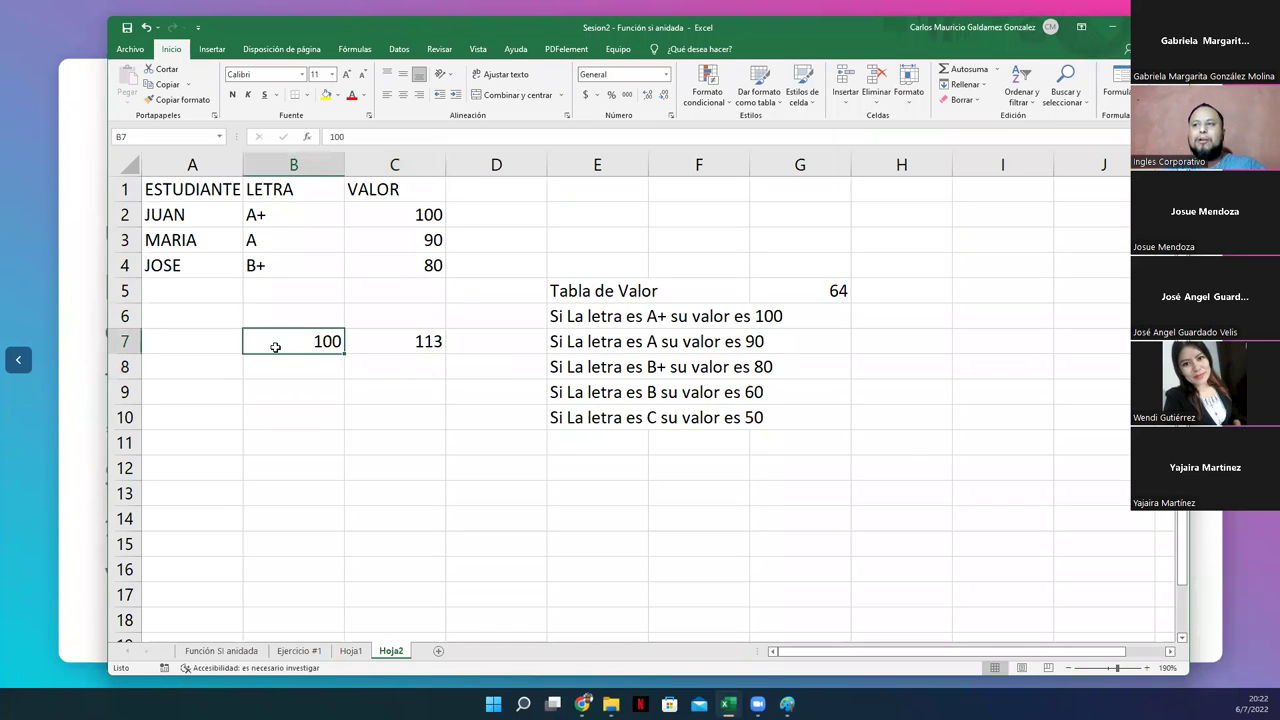
pyautogui.click(371, 340)
pyautogui.doubleClick(378, 341)
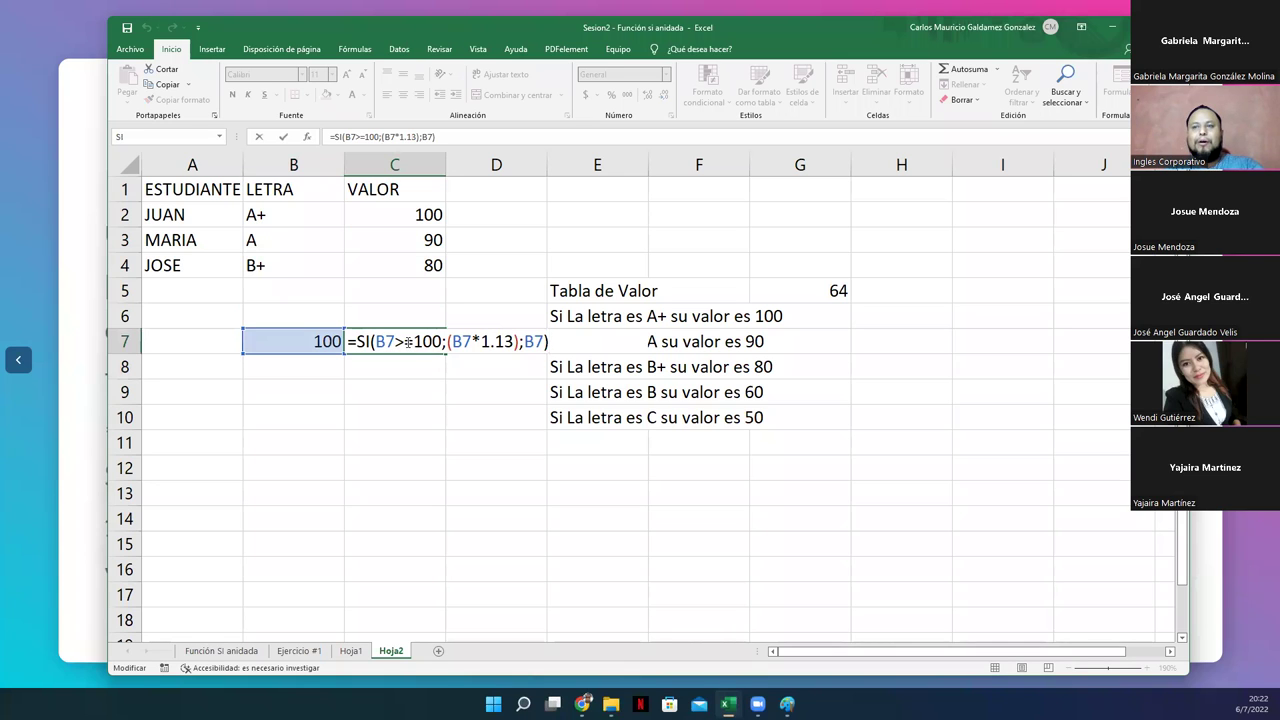
pyautogui.press('Escape')
pyautogui.press('Return')
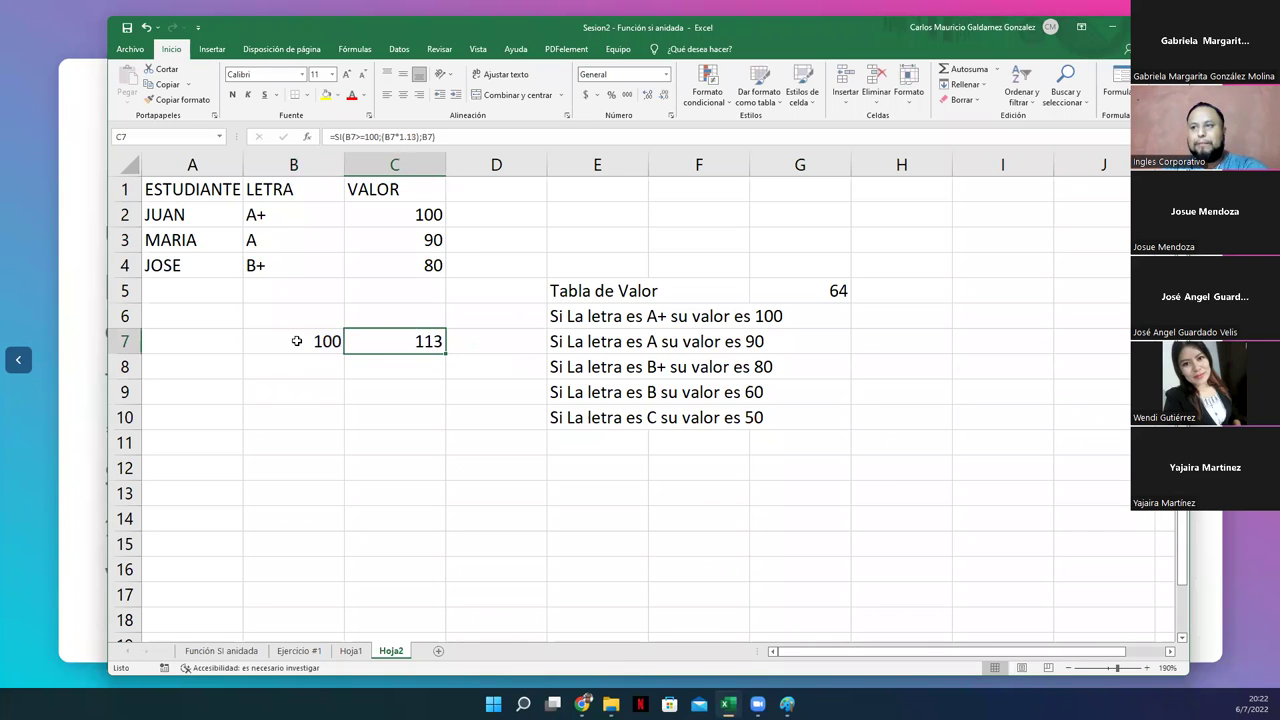
# - Change the test value in B7 to 80
pyautogui.click(297, 338)
pyautogui.write('80')
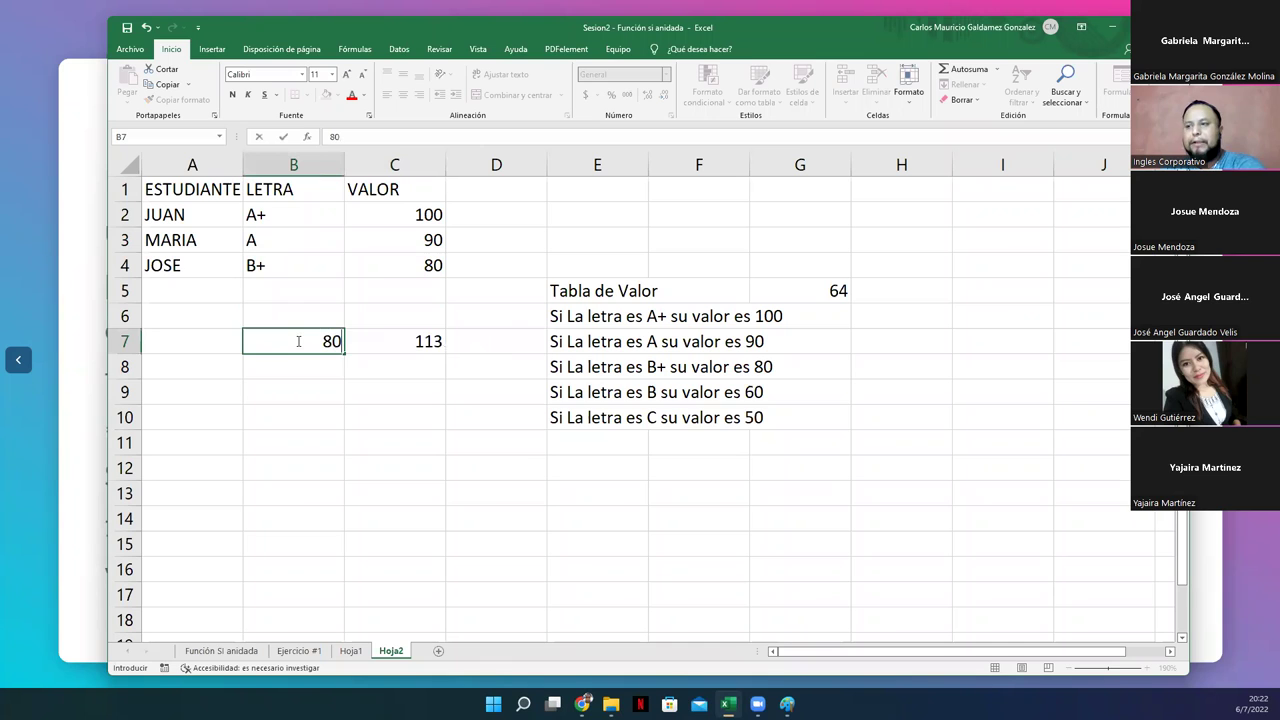
pyautogui.press('Return')
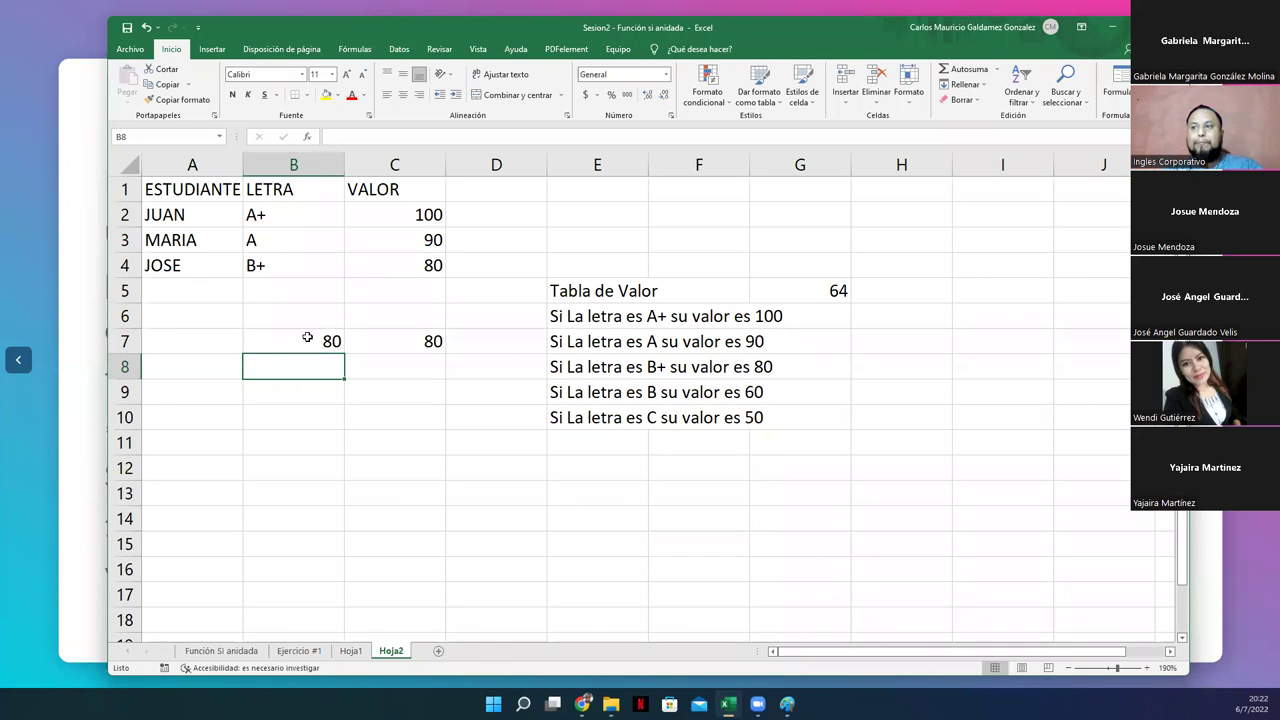
pyautogui.click(310, 338)
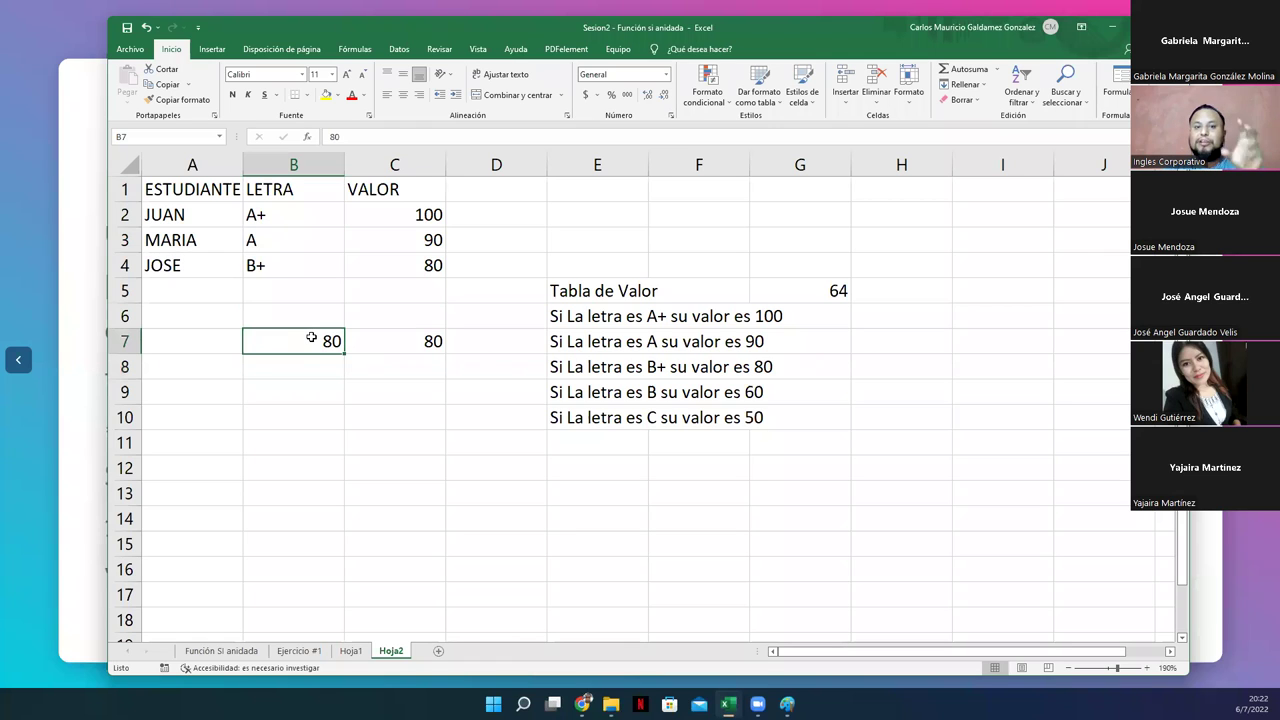
# - Examine the (B7*1.13) true-value argument in the C7 formula and close the formula without changes
pyautogui.click(375, 343)
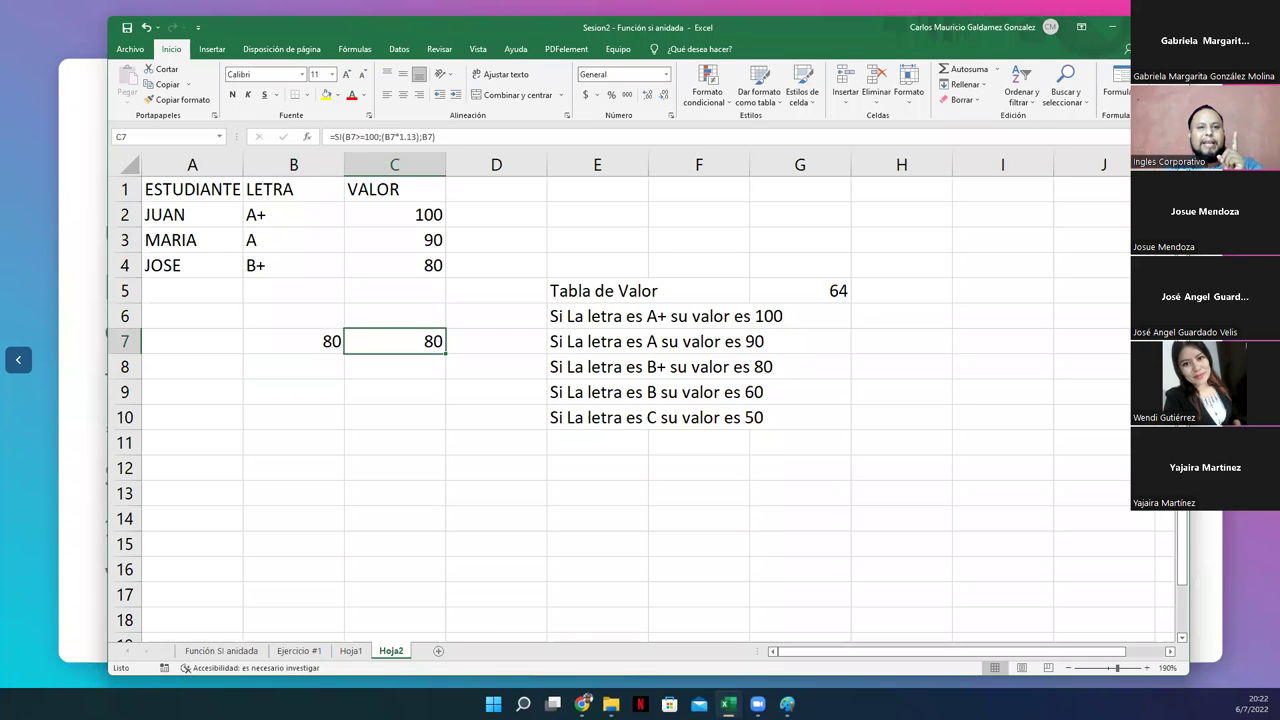
pyautogui.doubleClick(383, 343)
pyautogui.moveTo(448, 343); pyautogui.dragTo(518, 347)
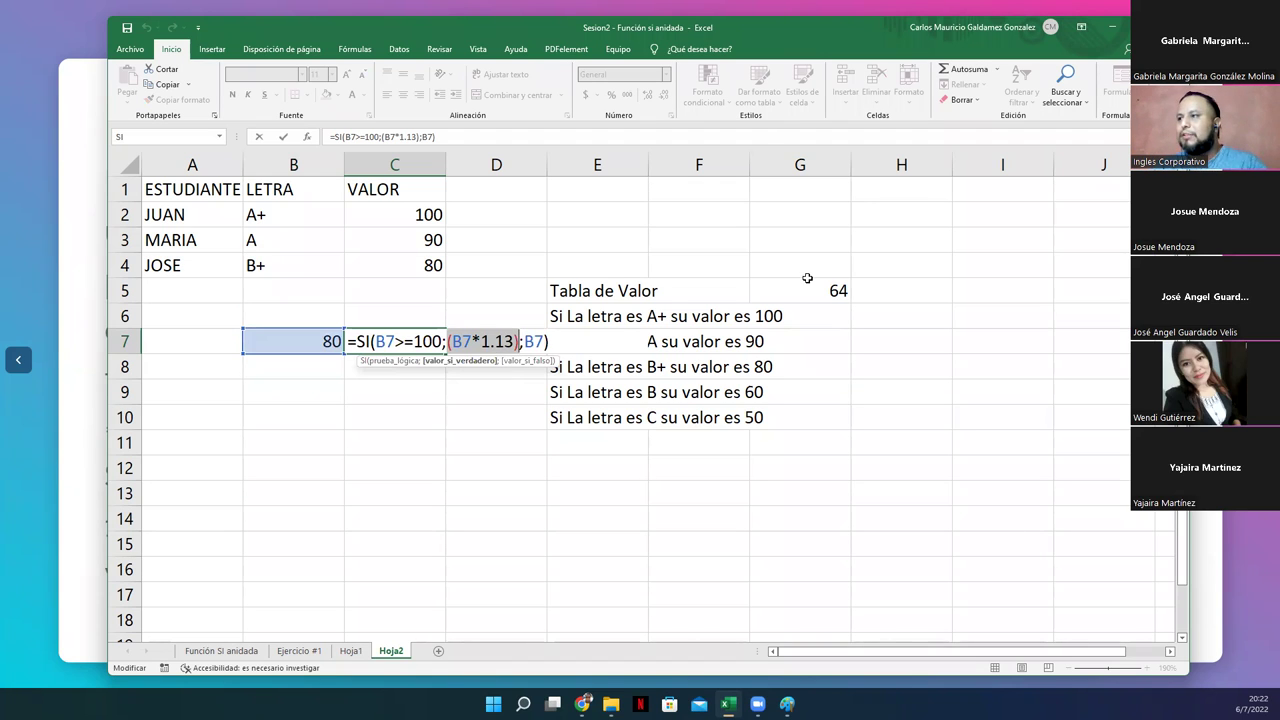
pyautogui.press('Escape')
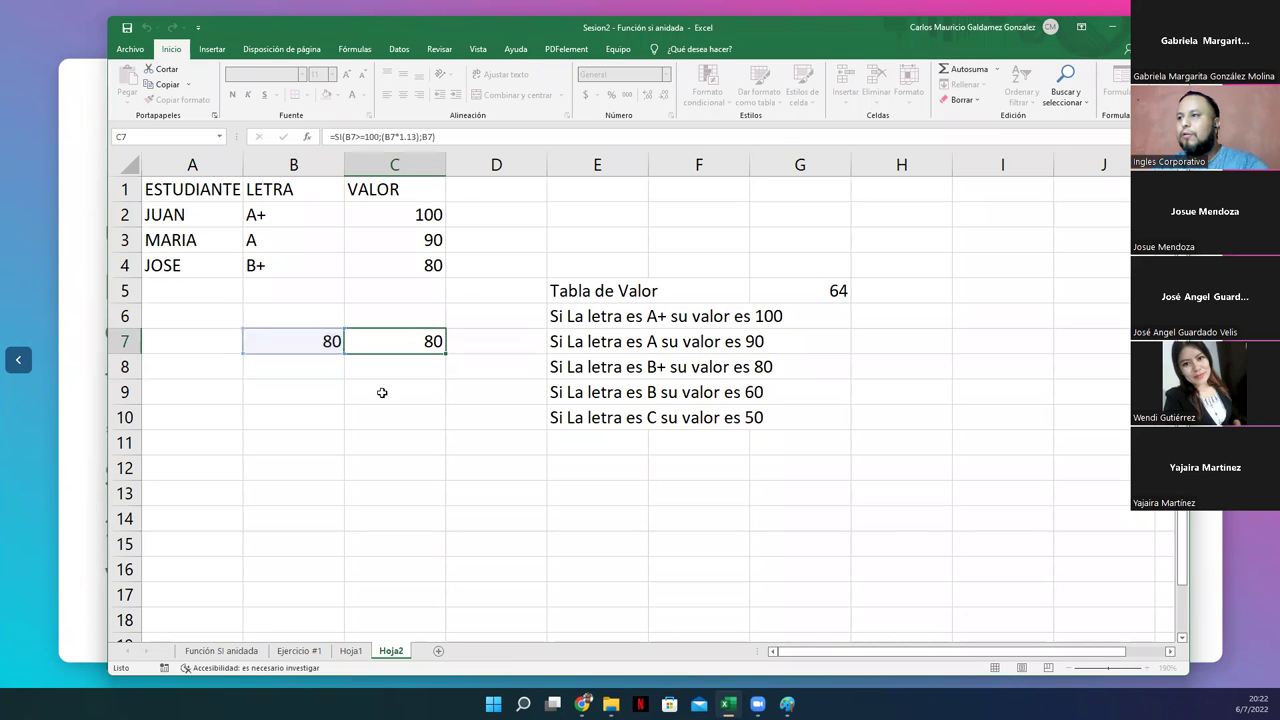
# - Switch to the Genially presentation and advance to the slide with the three-option nested SI example
pyautogui.click(1112, 29)
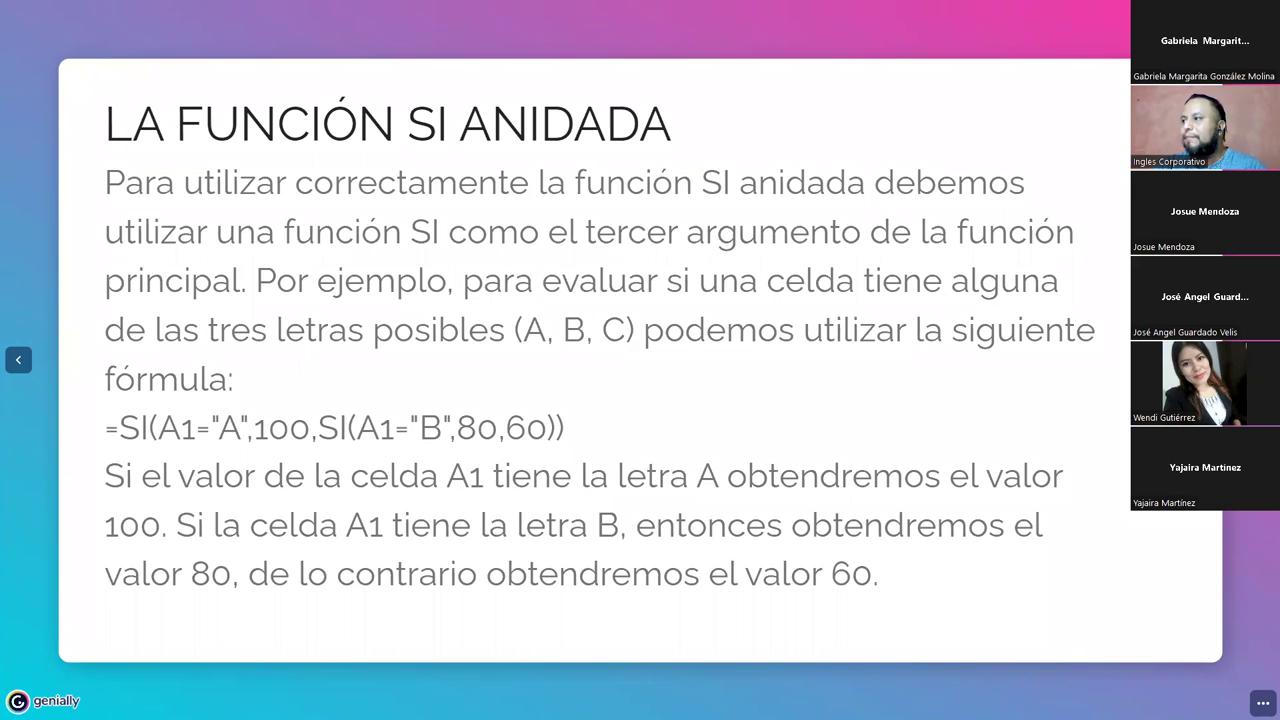
pyautogui.press('Right')
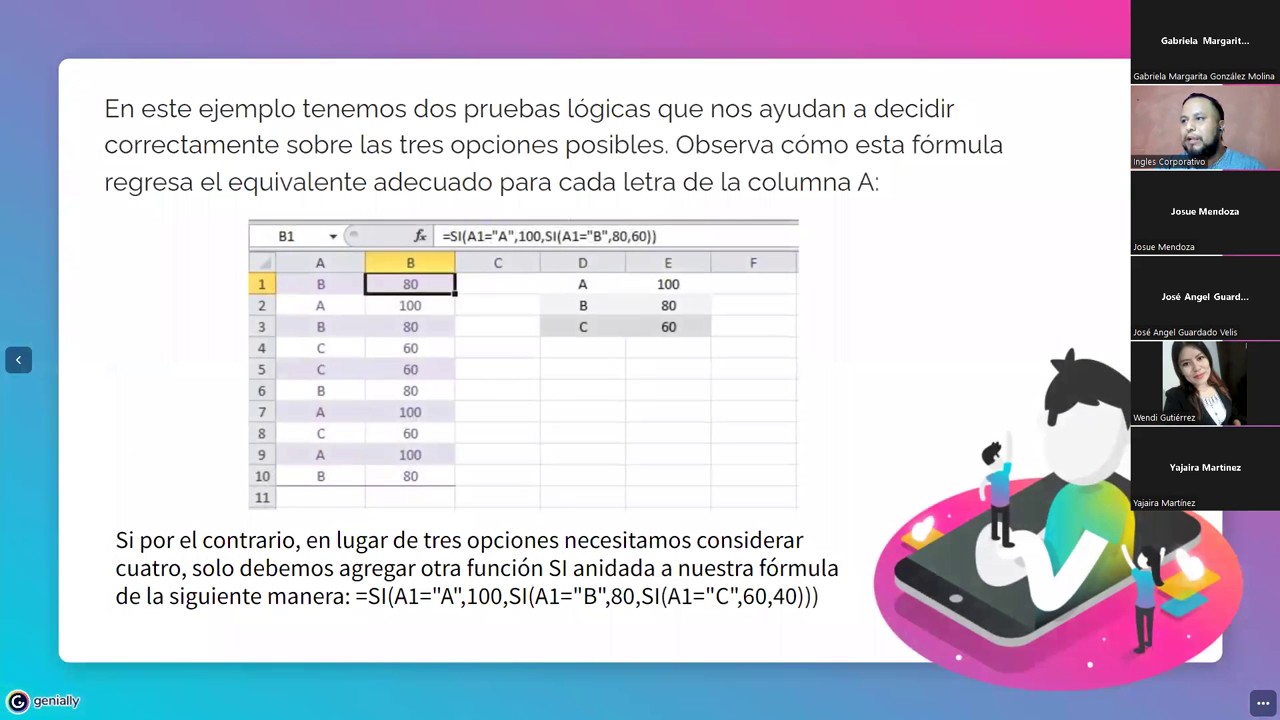
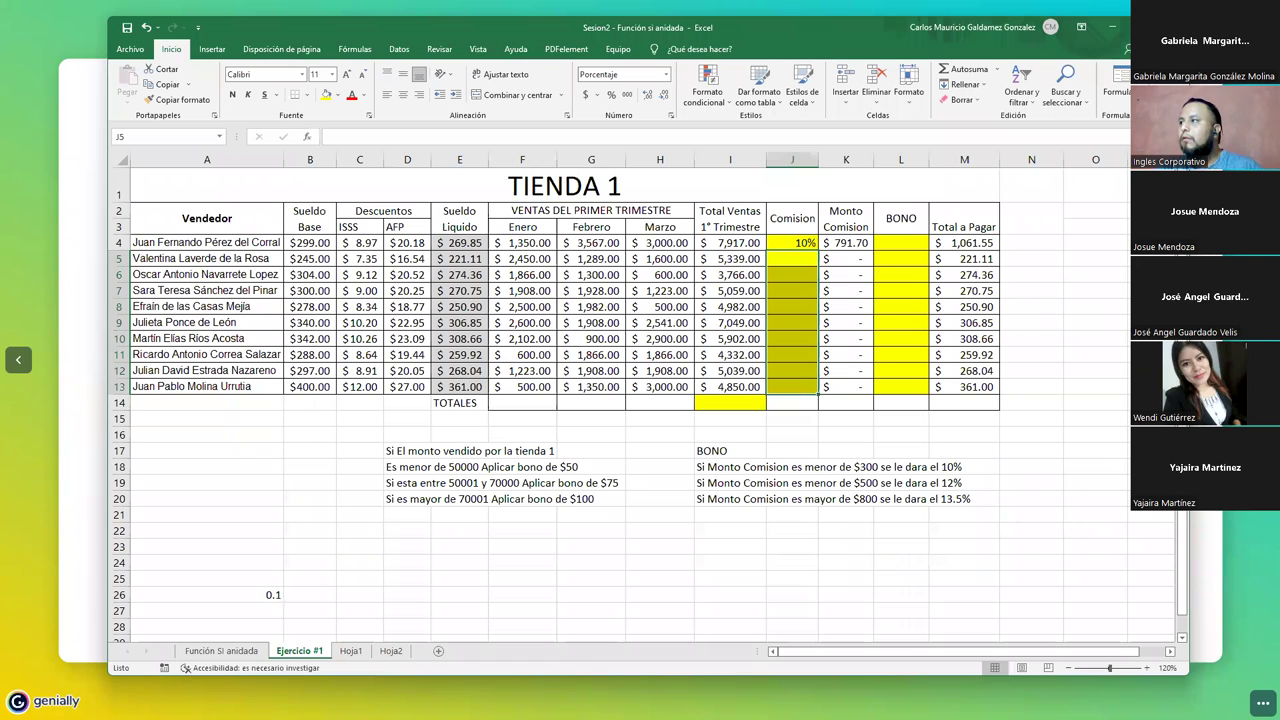
# - Maximize the Ejercicio #1 workbook window and examine TIENDA 1's totals row, Comision cells J4:J13 and BONO cells L4:L13
pyautogui.press('super+Up')
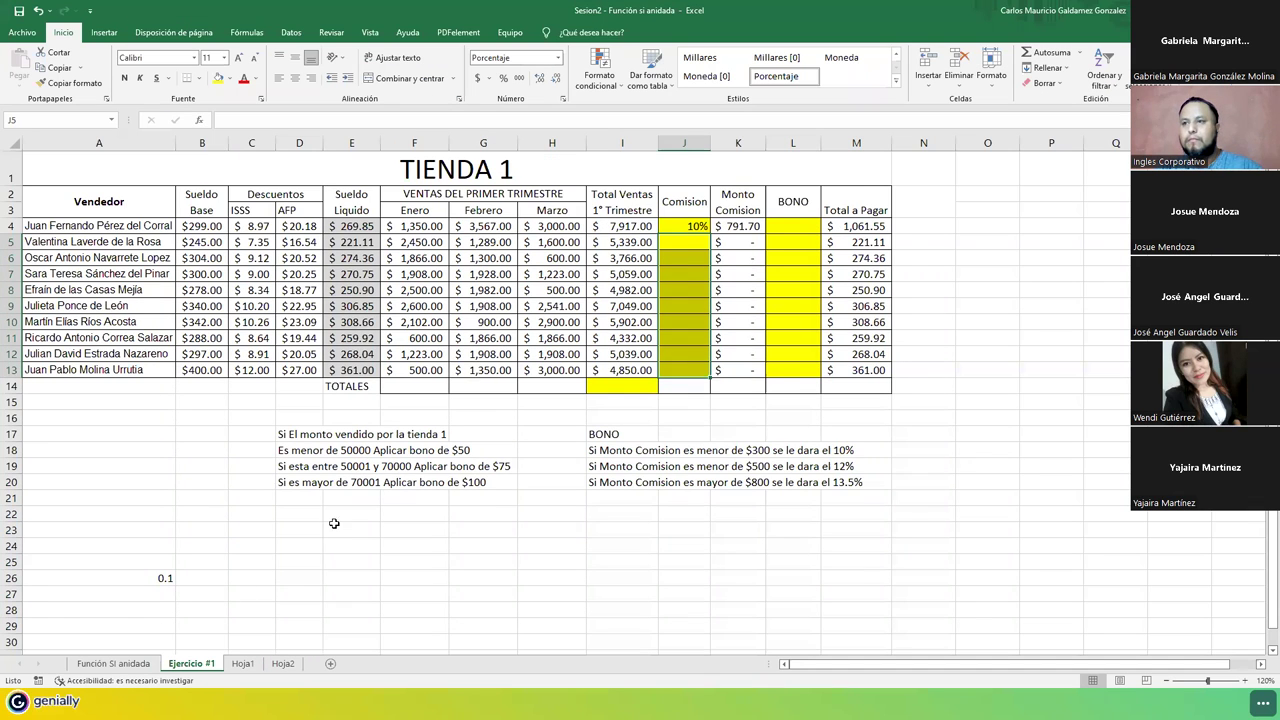
pyautogui.scroll(1, 334, 522)
pyautogui.scroll(2, 334, 522)
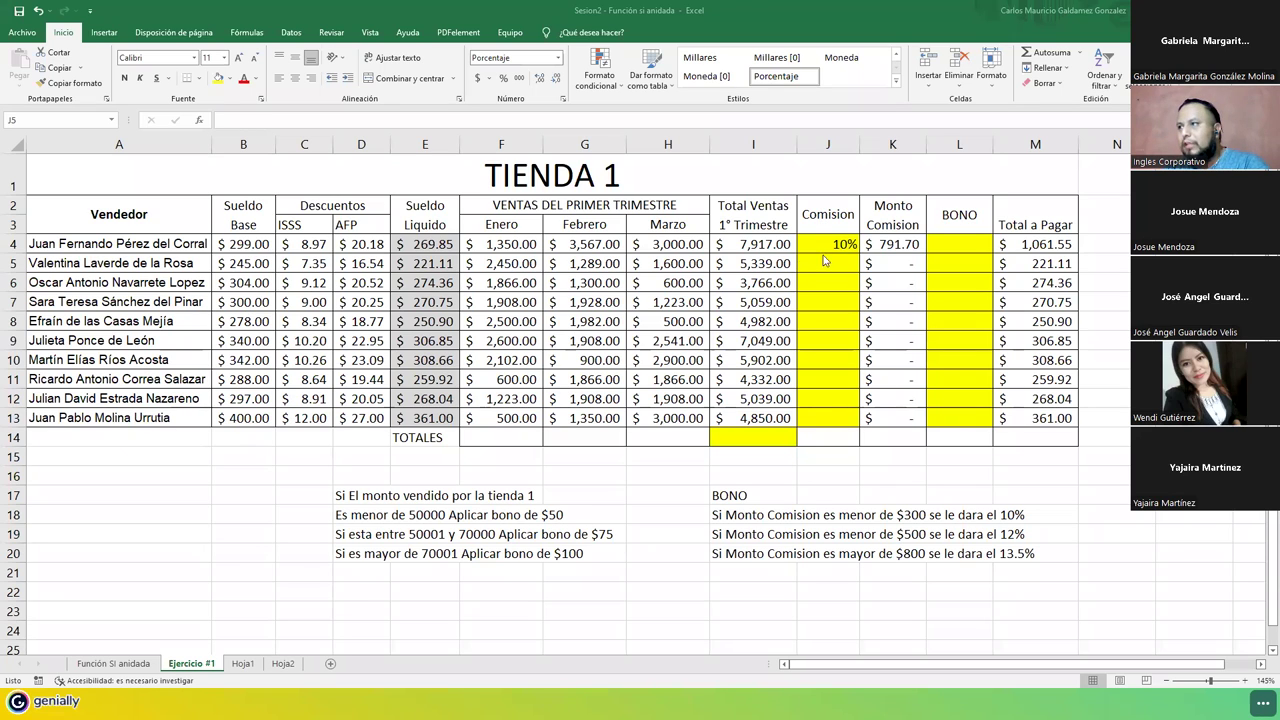
pyautogui.moveTo(500, 438); pyautogui.dragTo(723, 441)
pyautogui.moveTo(835, 244); pyautogui.dragTo(850, 418)
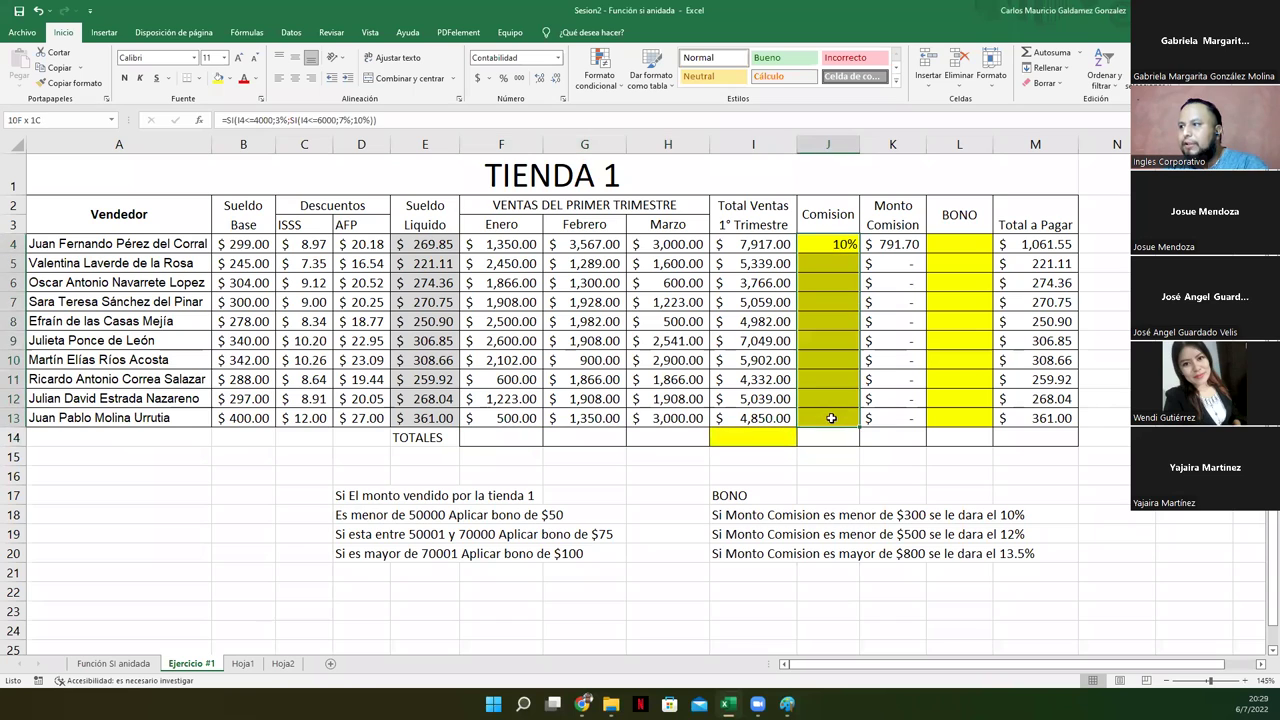
pyautogui.moveTo(944, 244); pyautogui.dragTo(960, 409)
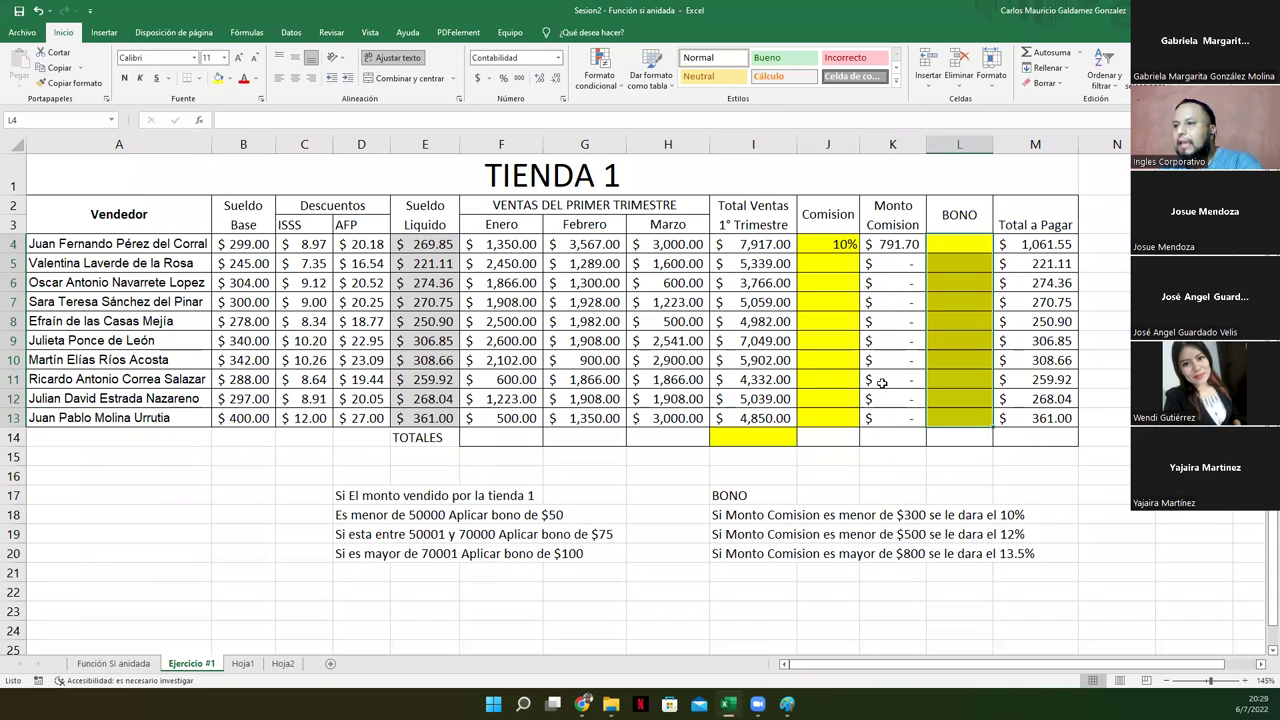
# - Examine the nested SI commission formula in J4 and close it without changes
pyautogui.click(826, 249)
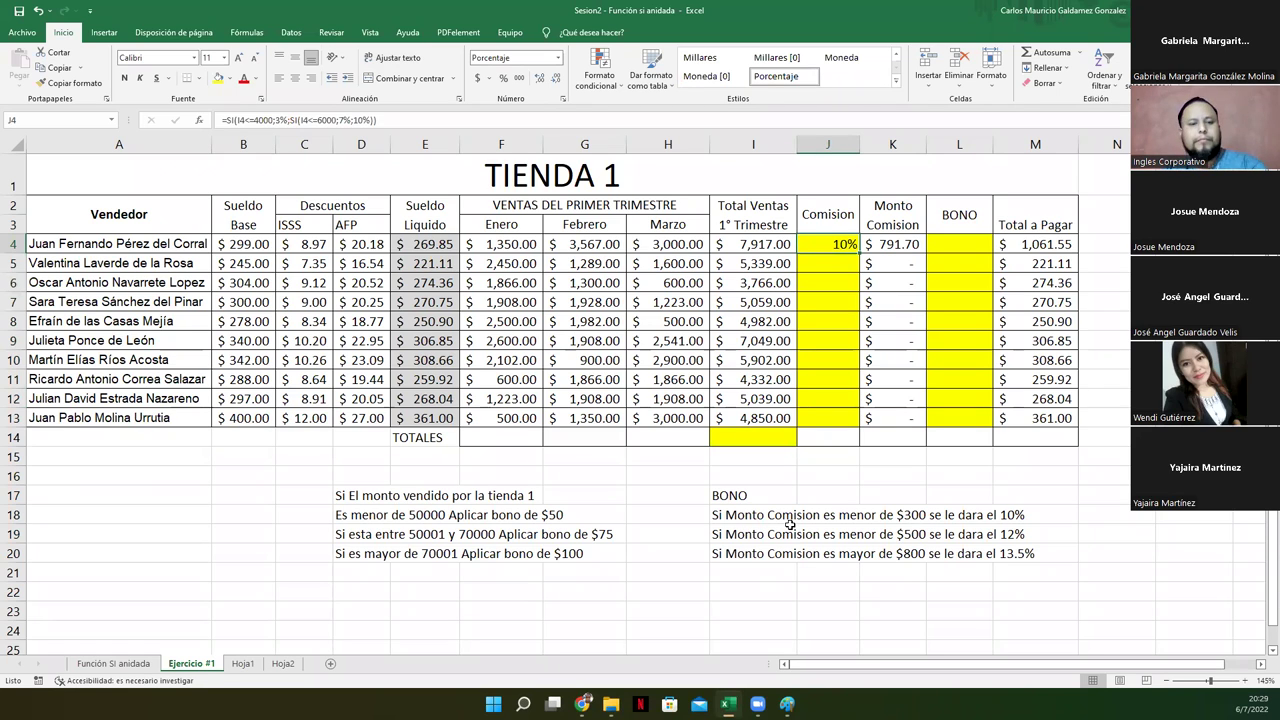
pyautogui.press('F2')
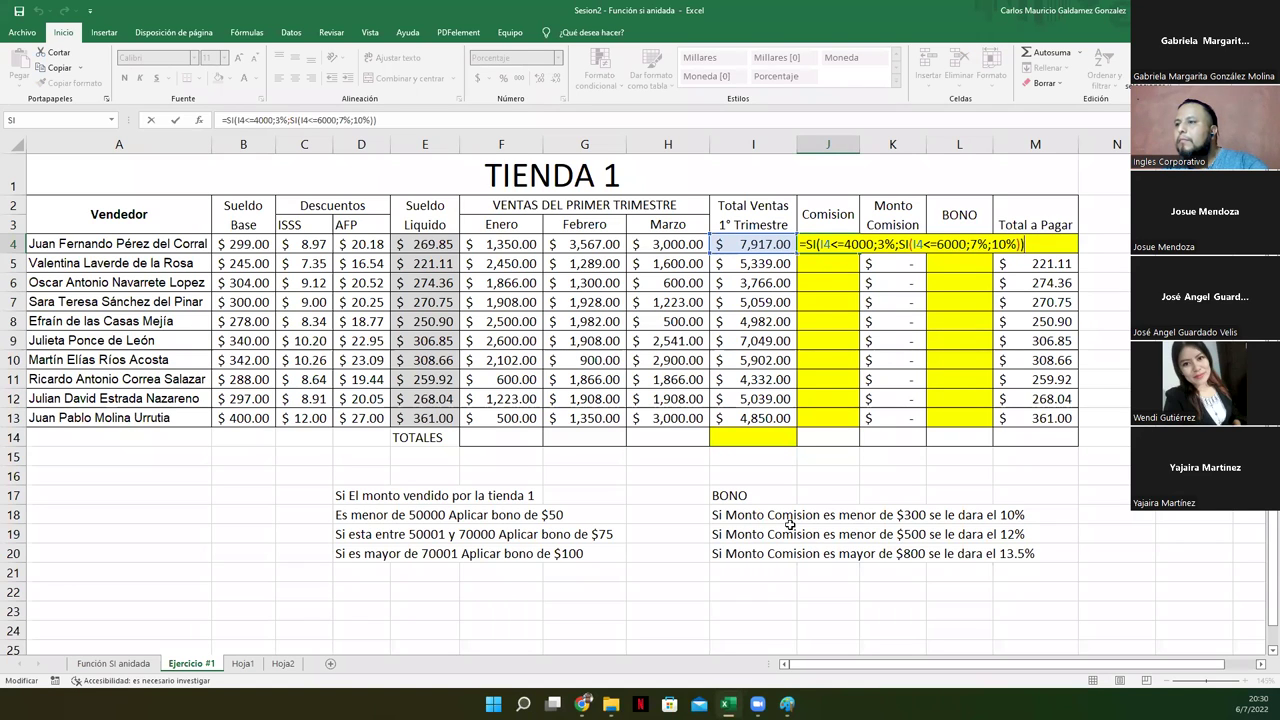
pyautogui.hotkey('ctrl', 'Return')
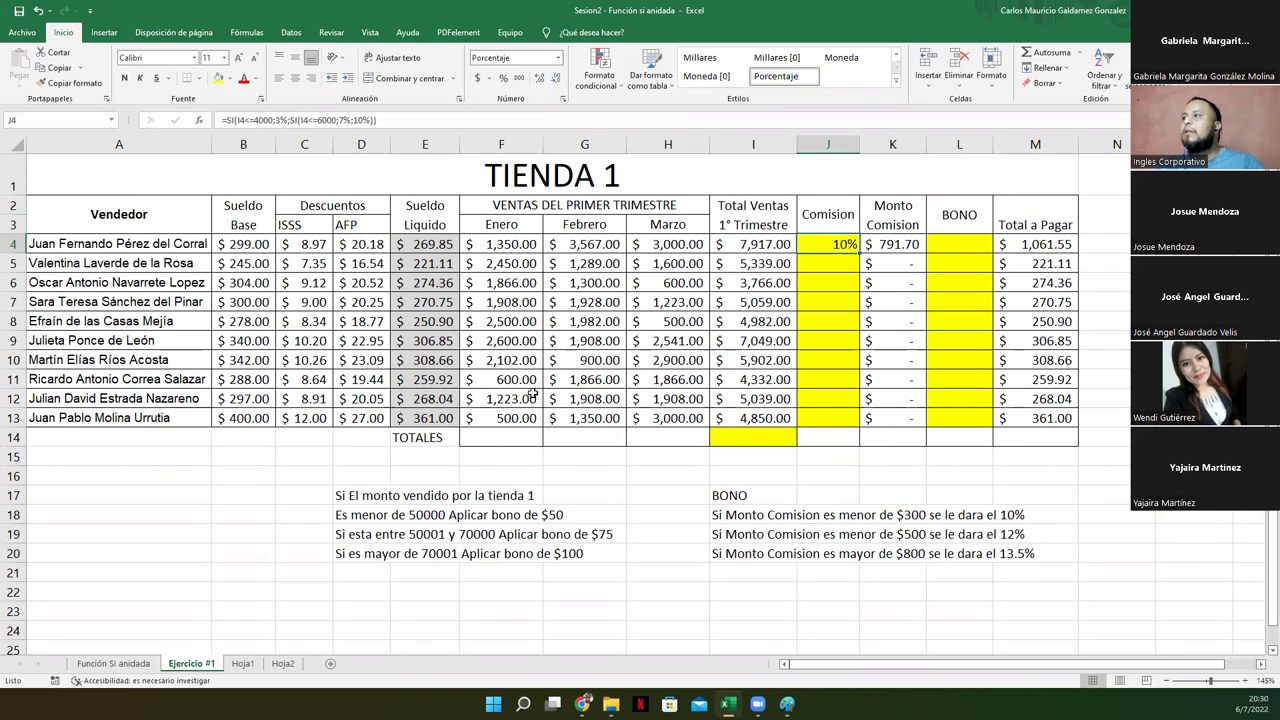
# - Review the cells to complete: total I14, Comision J4:J13 and BONO L4:L13
pyautogui.click(729, 436)
pyautogui.moveTo(820, 243); pyautogui.dragTo(826, 418)
pyautogui.moveTo(966, 243); pyautogui.dragTo(958, 413)
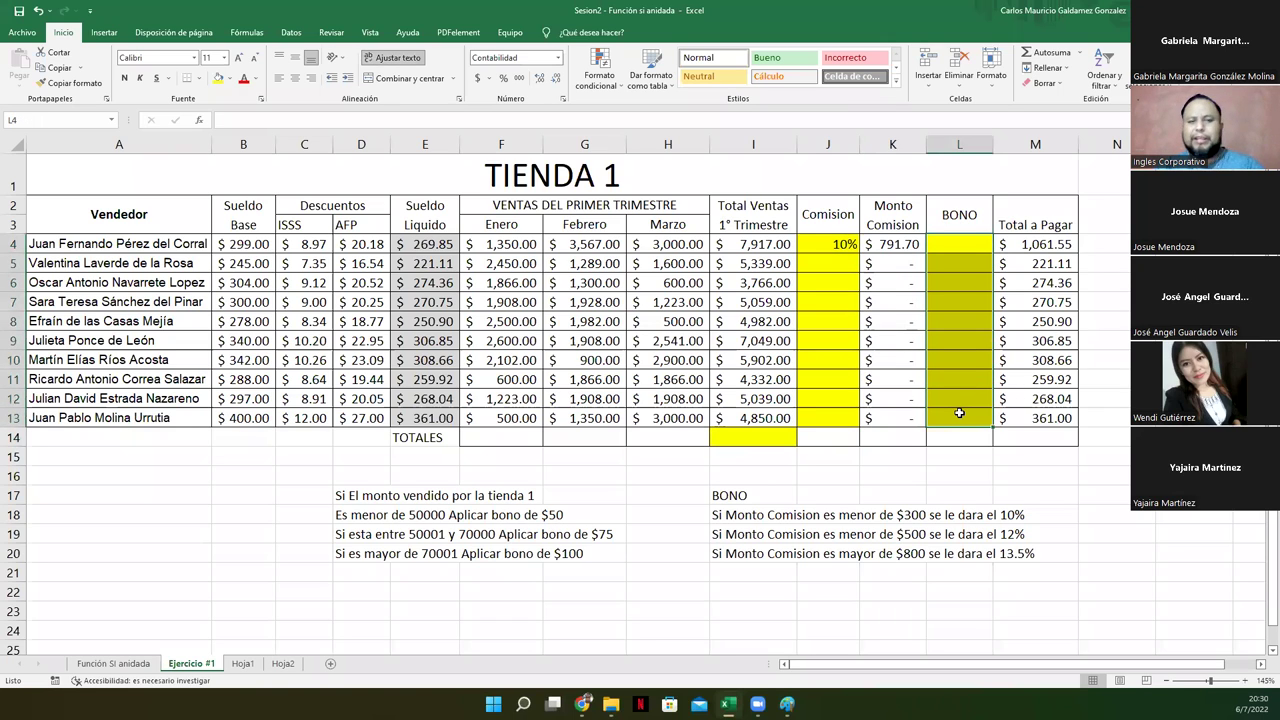
pyautogui.click(766, 438)
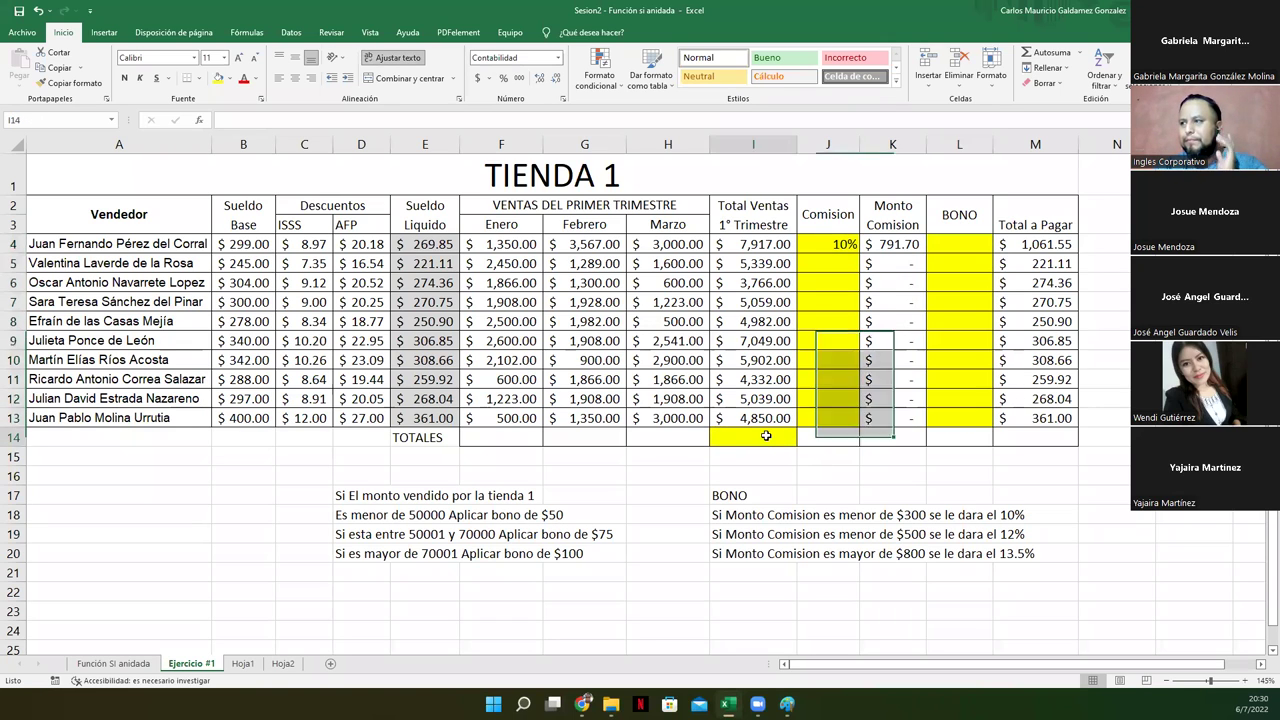
pyautogui.moveTo(826, 244); pyautogui.dragTo(828, 418)
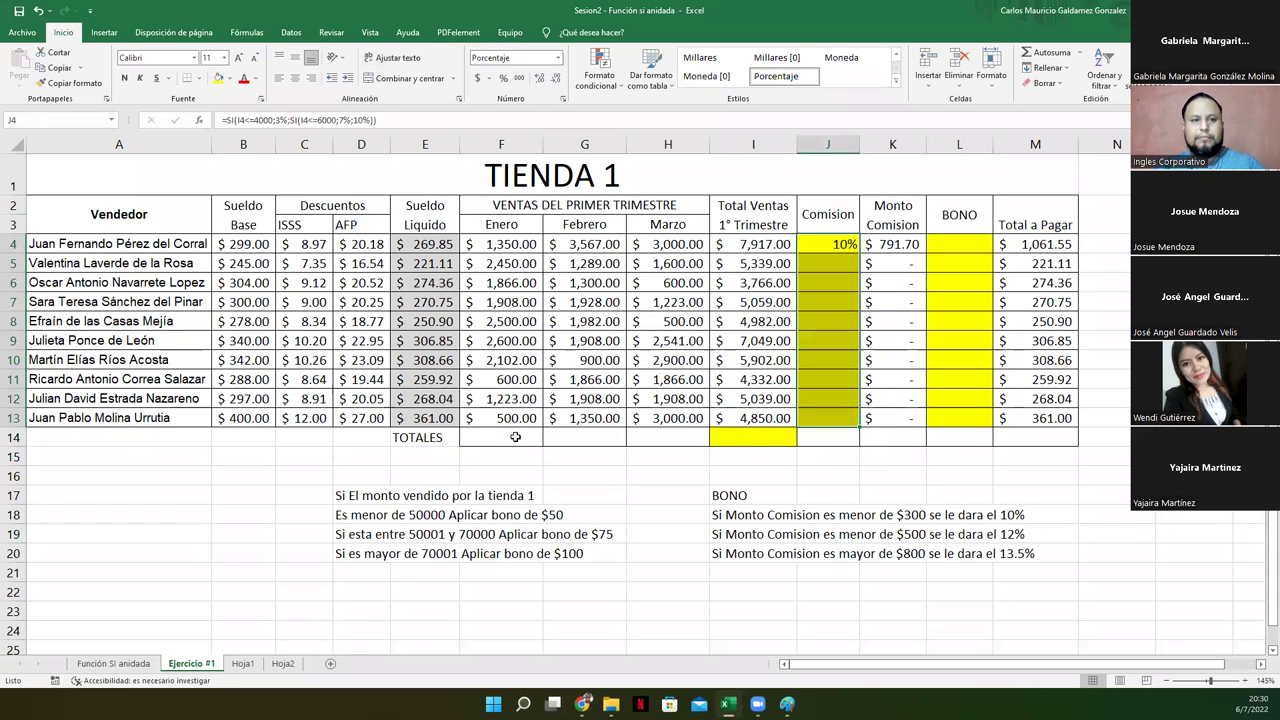
# - Fill the TOTALES row cells F14:H14 and K14:M14 with yellow, leaving J14 unfilled
pyautogui.moveTo(515, 437)
pyautogui.mouseDown()
pyautogui.moveTo(668, 437)
pyautogui.moveTo(518, 436)
pyautogui.mouseUp()
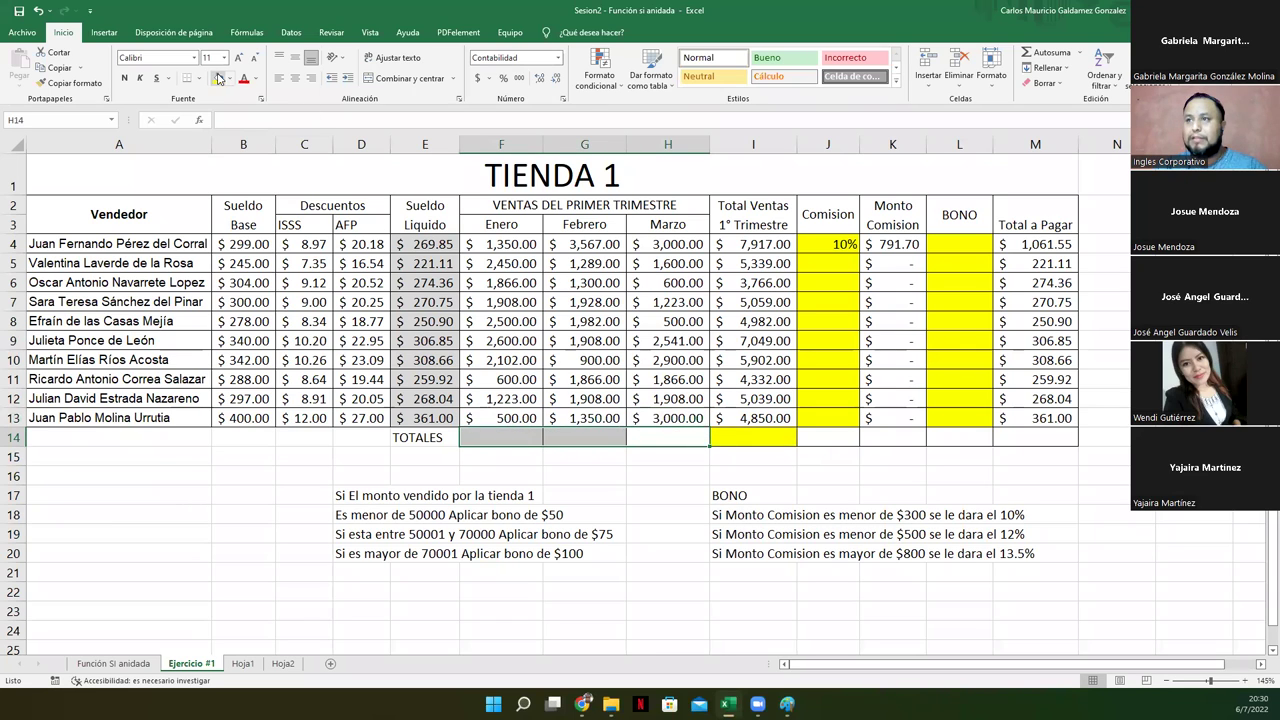
pyautogui.click(218, 78)
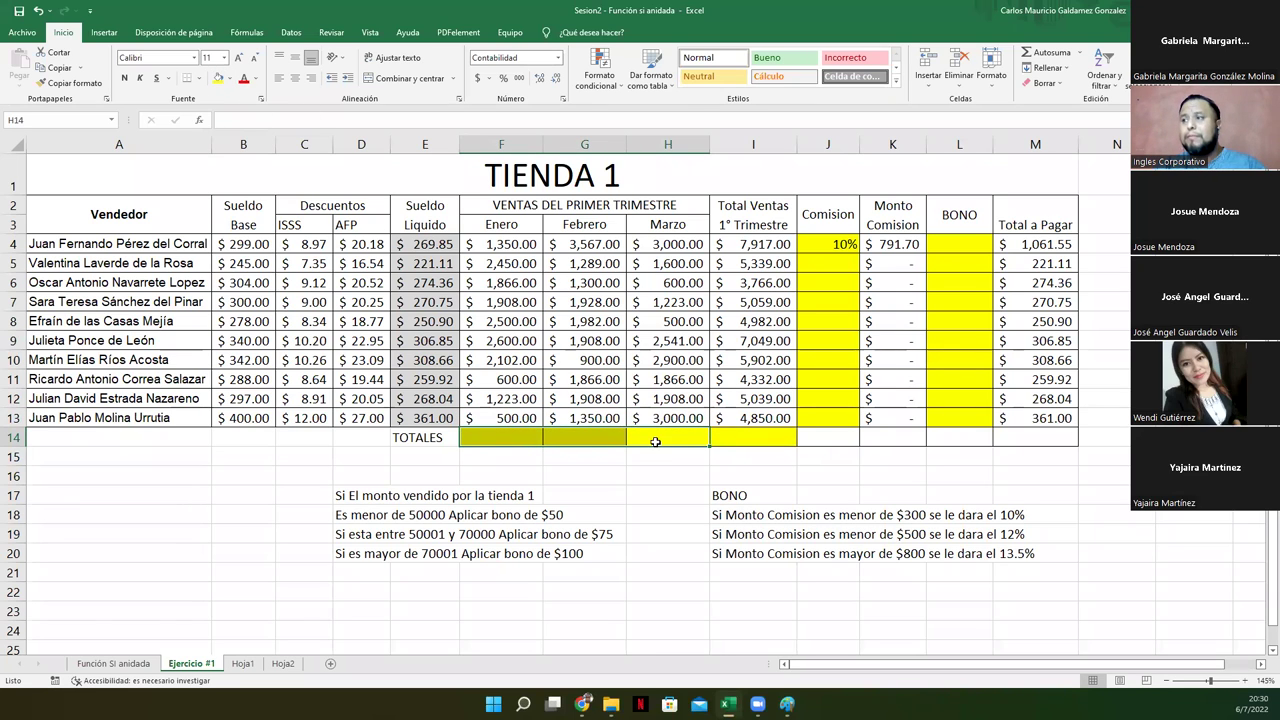
pyautogui.click(653, 441)
pyautogui.moveTo(829, 444); pyautogui.dragTo(1036, 446)
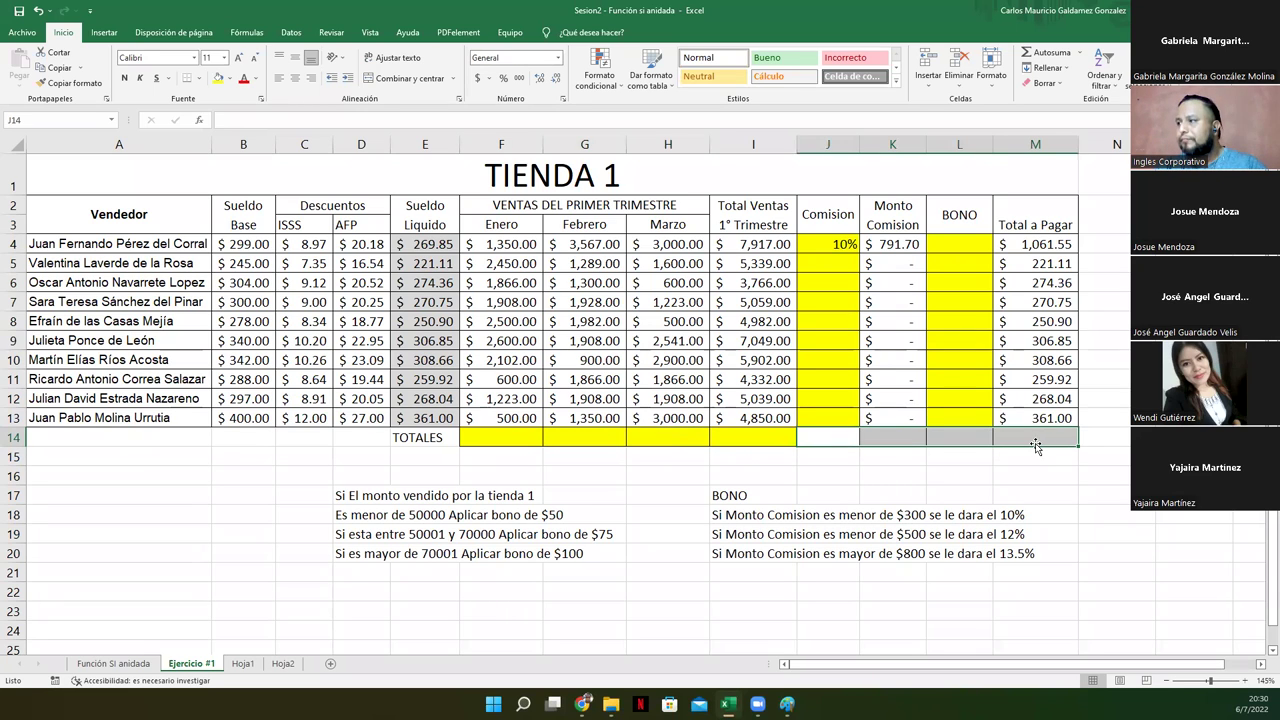
pyautogui.click(1036, 446)
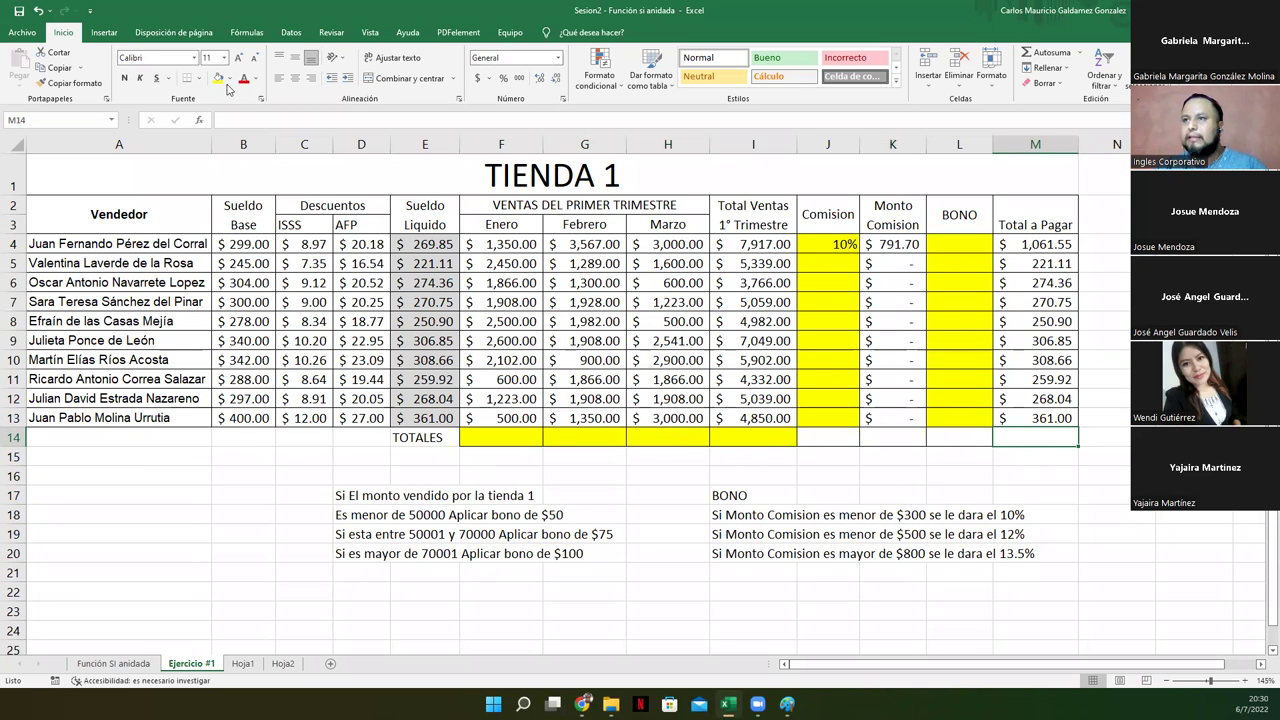
pyautogui.click(218, 80)
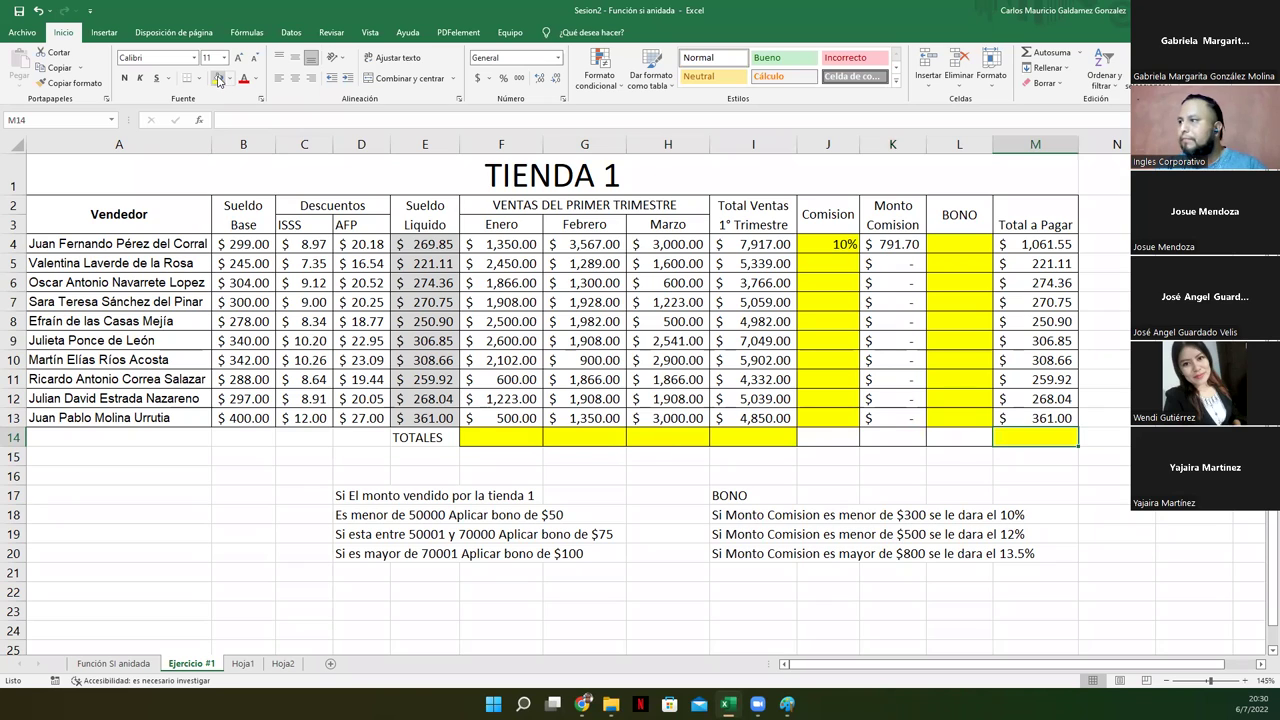
pyautogui.click(938, 434)
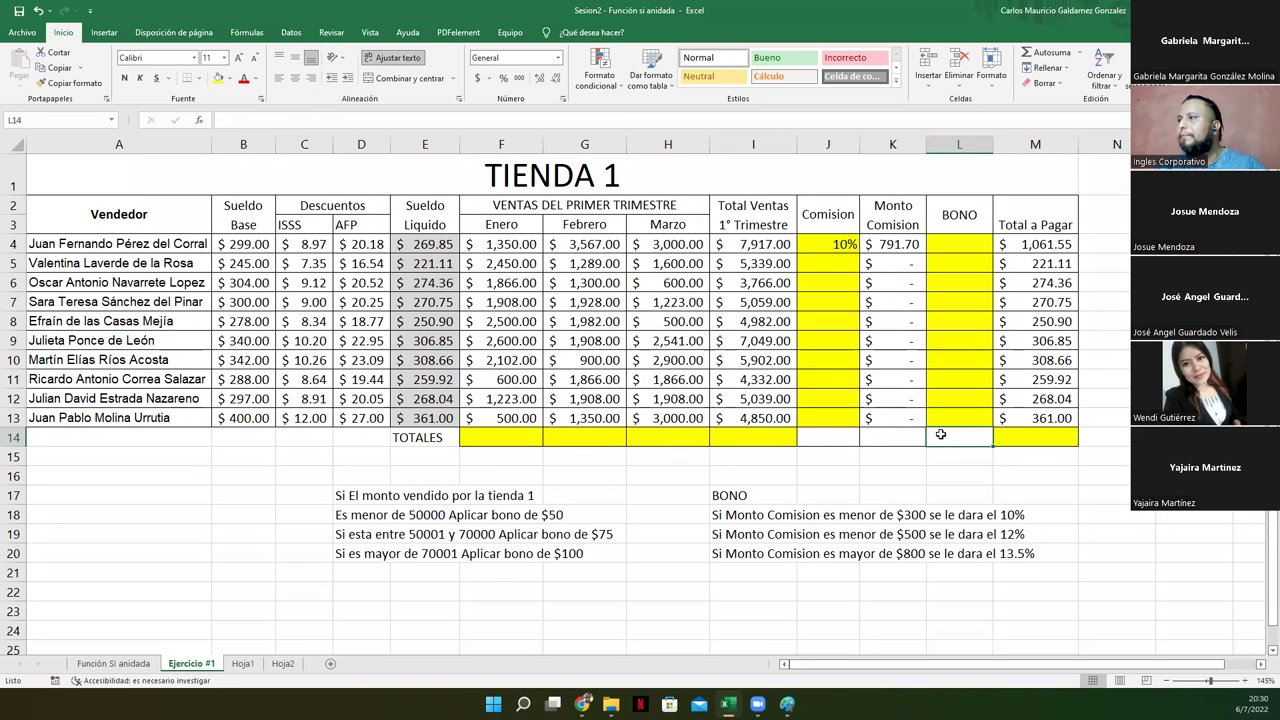
pyautogui.moveTo(910, 438); pyautogui.dragTo(945, 437)
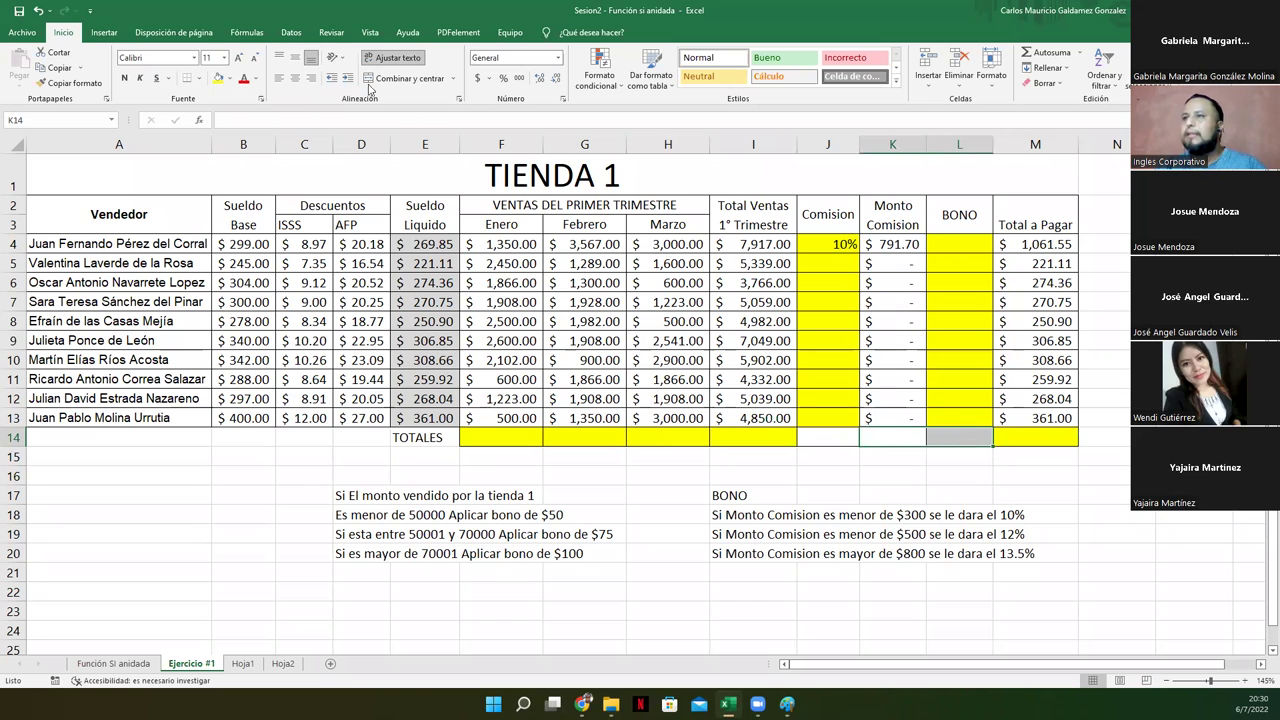
pyautogui.click(218, 80)
pyautogui.click(702, 444)
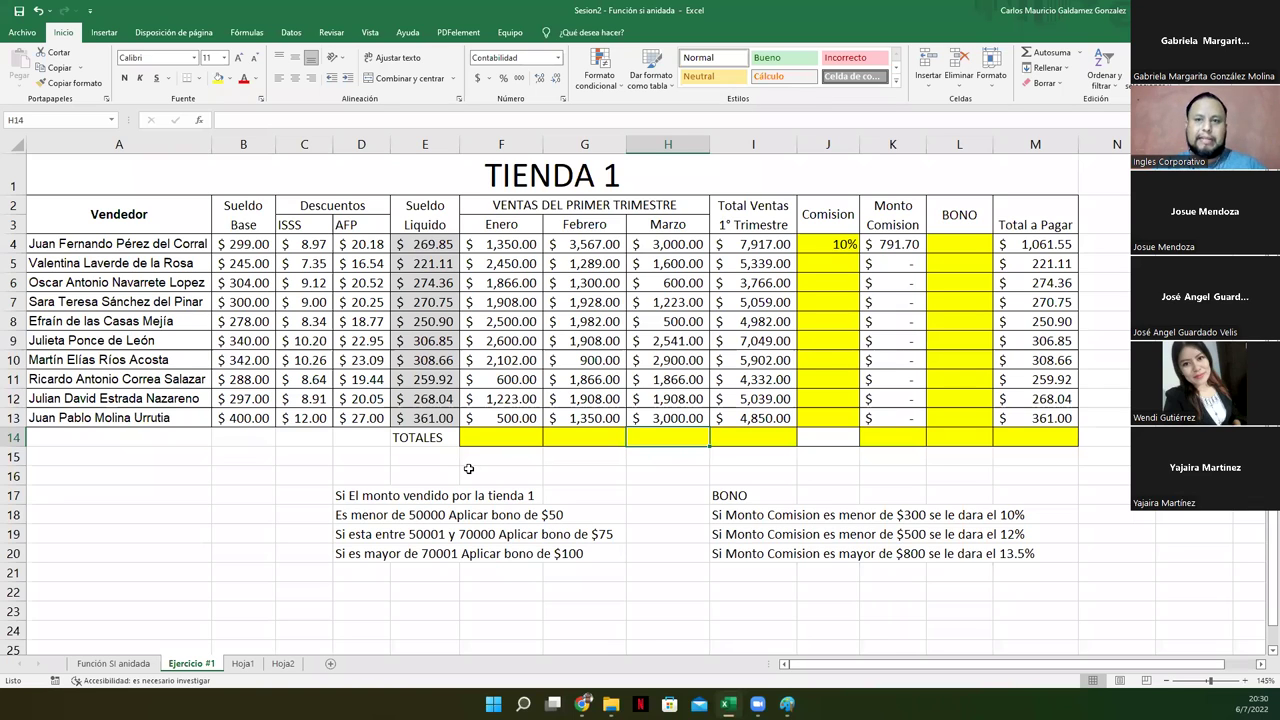
# - Total the Enero sales in F14 with the formula =SUMA(F4:F13)
pyautogui.click(500, 443)
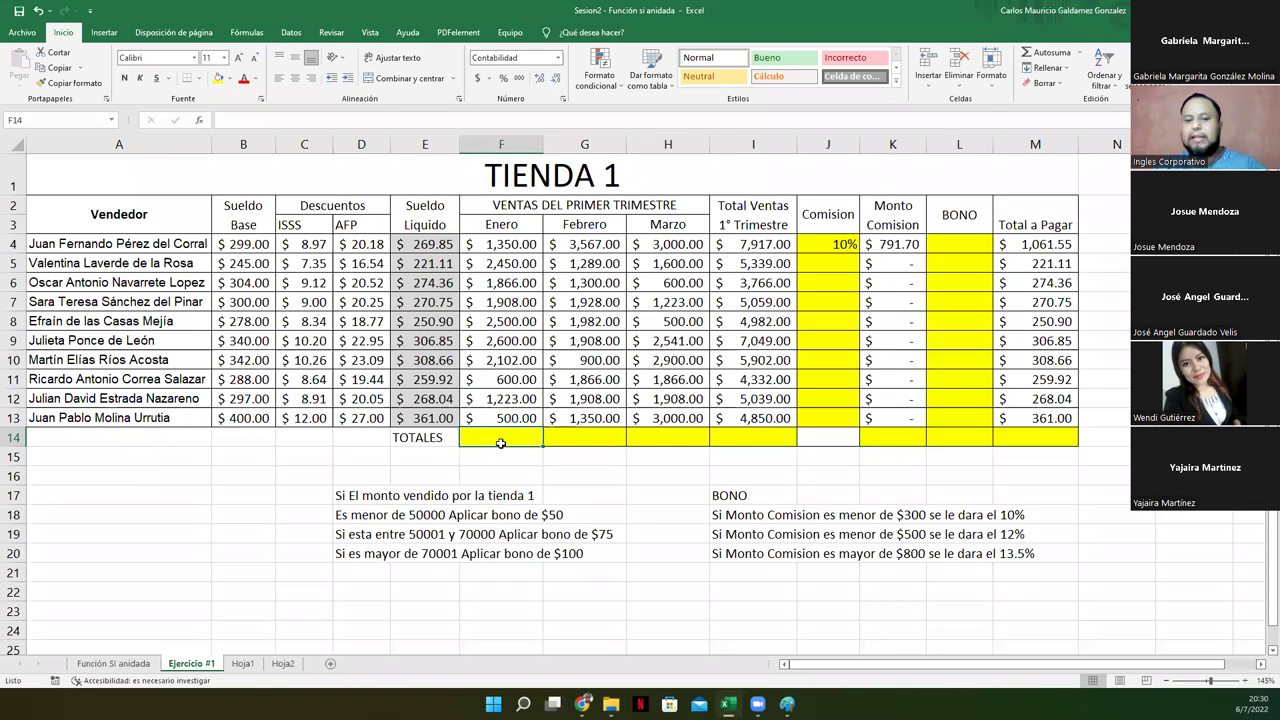
pyautogui.write('=')
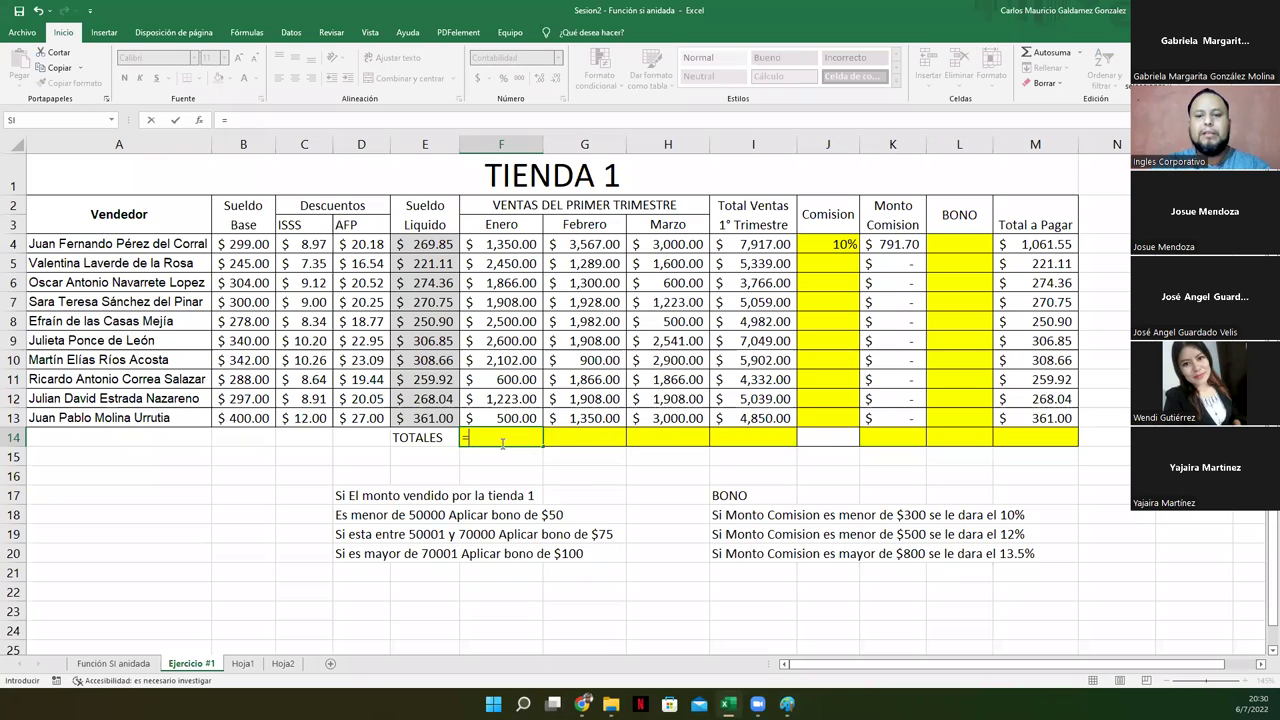
pyautogui.write('suma(')
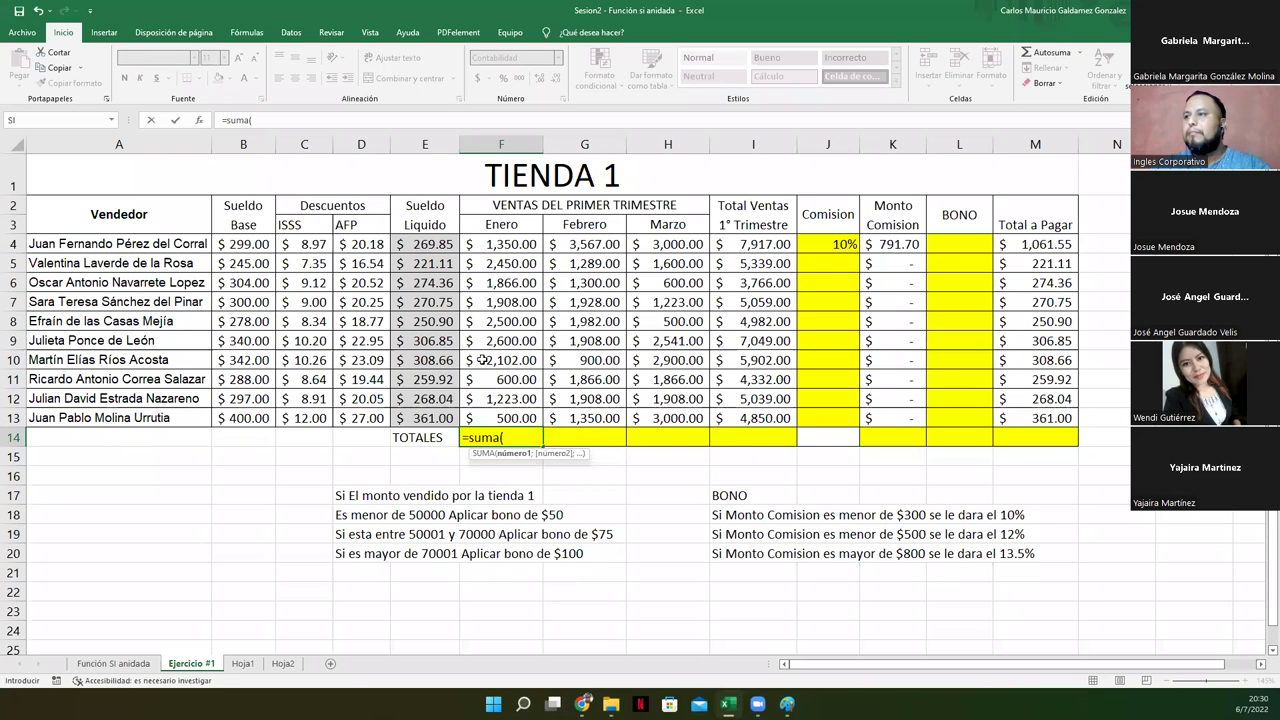
pyautogui.moveTo(480, 242); pyautogui.dragTo(483, 414)
pyautogui.write(')')
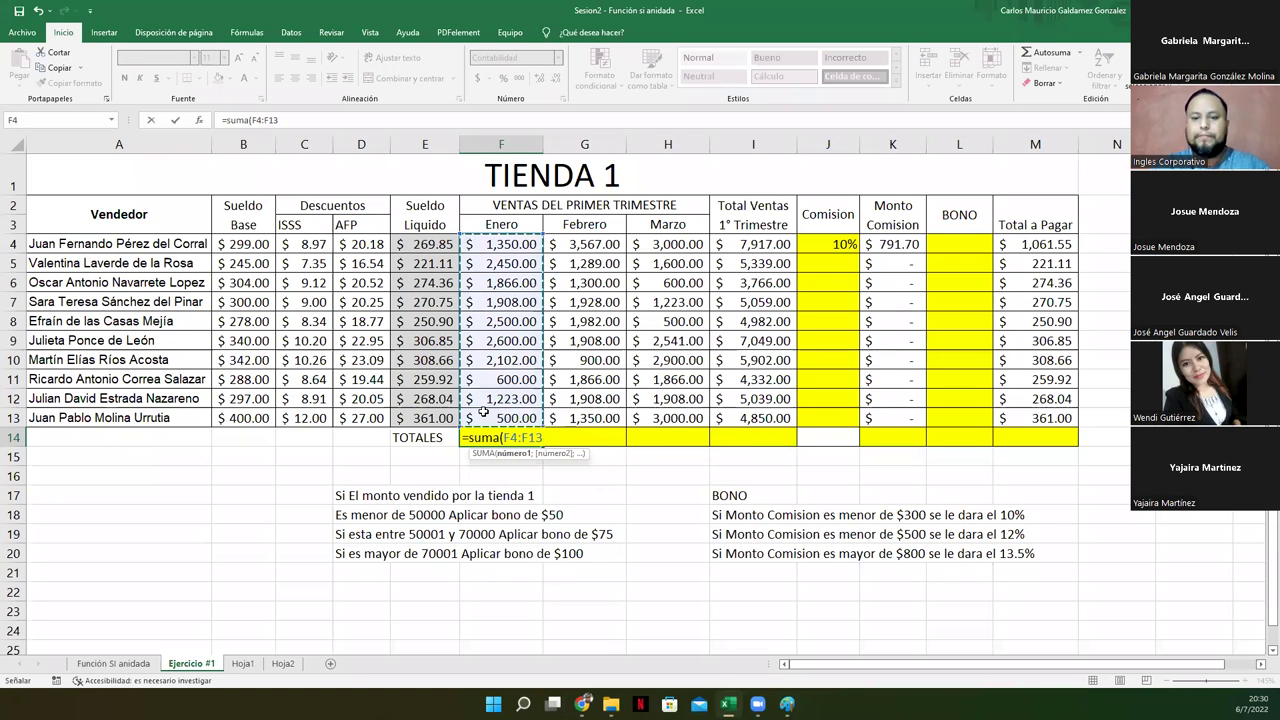
pyautogui.press('Return')
pyautogui.press('Up')
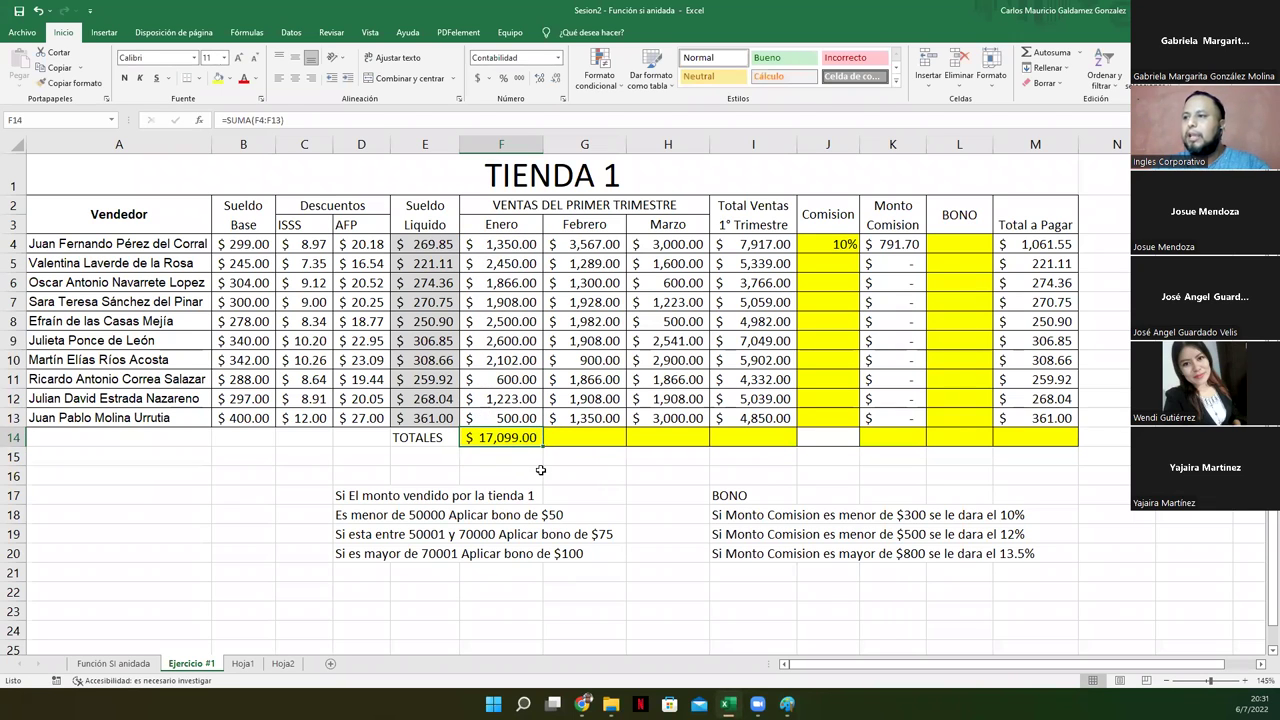
# - Copy the F14 total across to I14 and make the totals in F14:I14 bold
pyautogui.moveTo(541, 448); pyautogui.dragTo(757, 437)
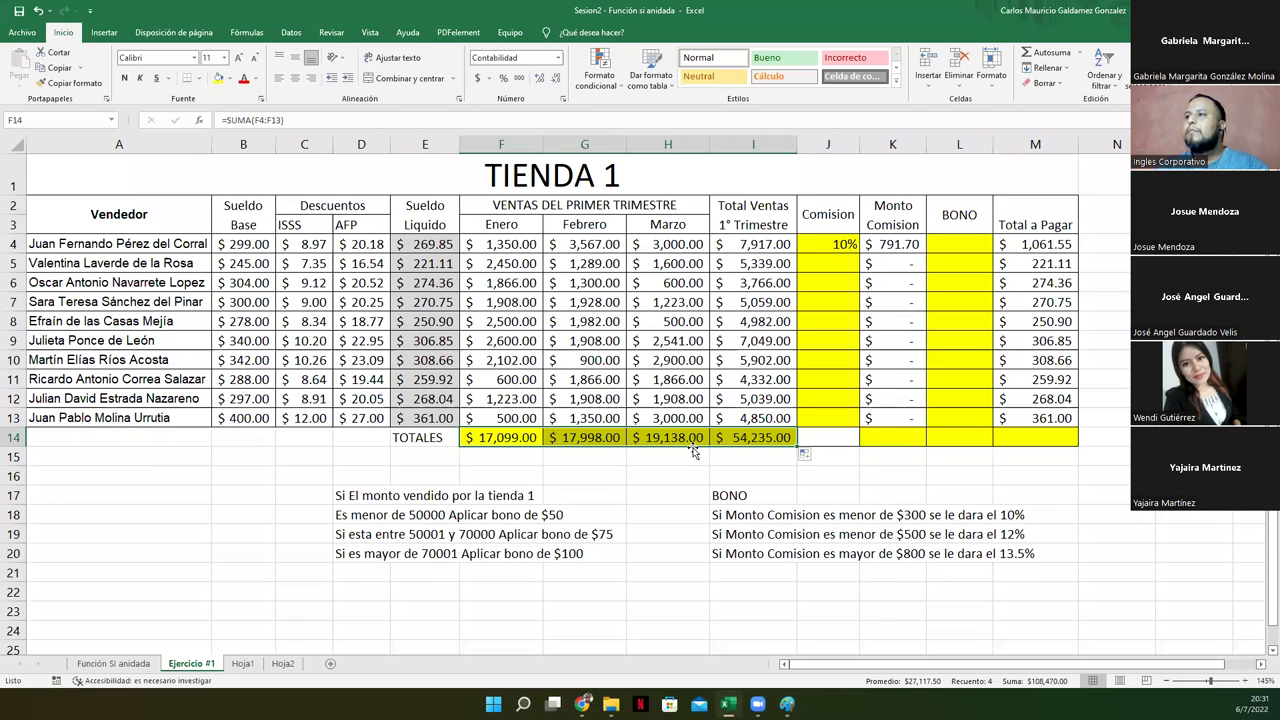
pyautogui.moveTo(484, 440); pyautogui.dragTo(740, 428)
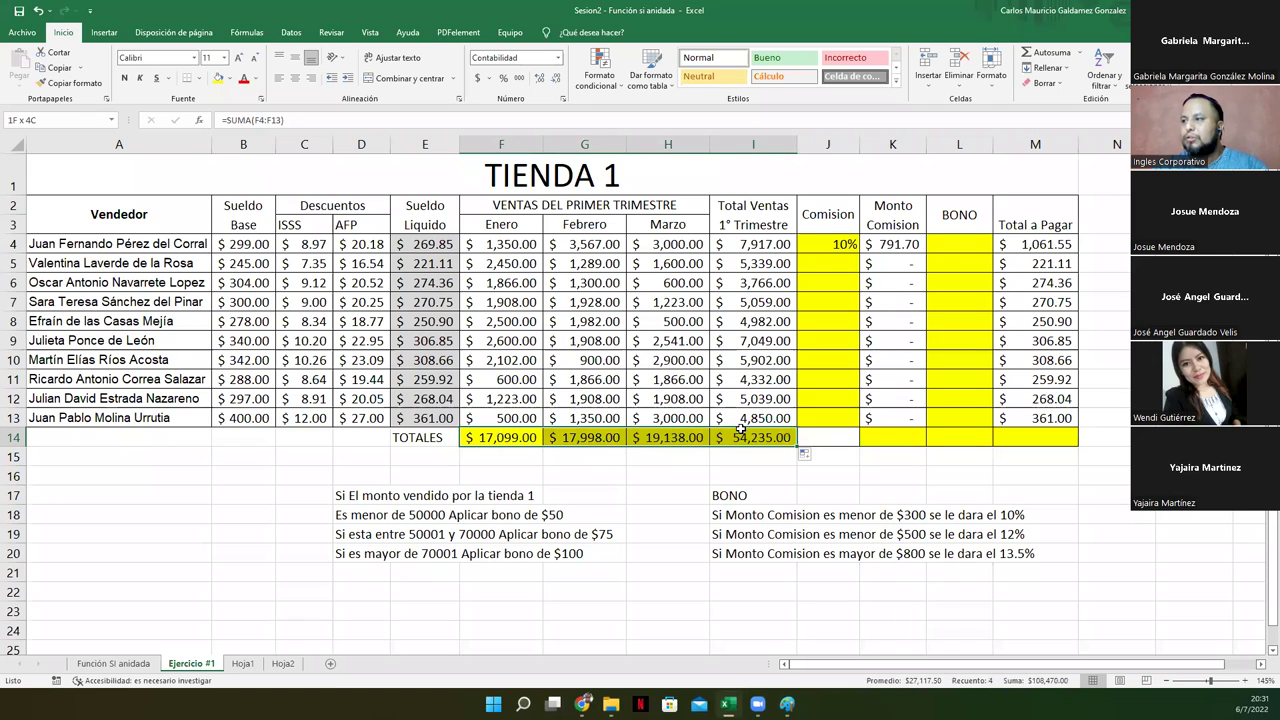
pyautogui.click(124, 77)
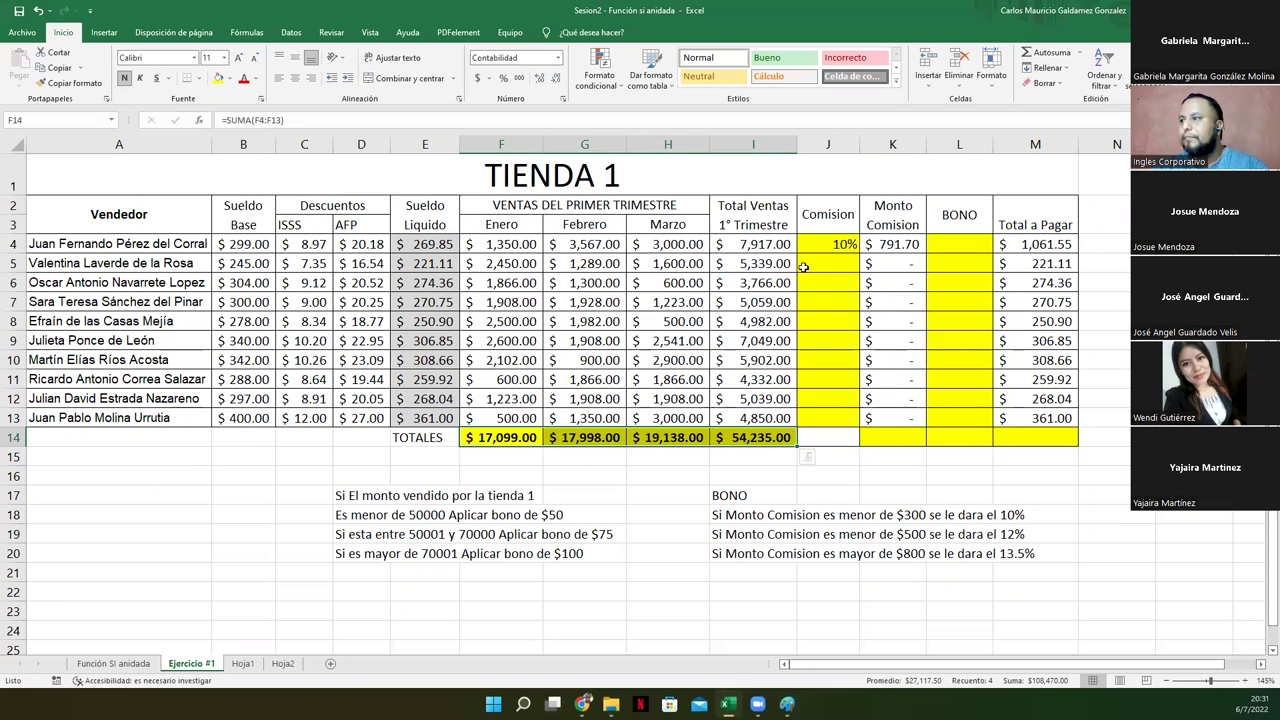
# - Check the J4 formula, then move the store sales bonus rules from D17:D20 to B17:B20
pyautogui.click(828, 248)
pyautogui.press('F2')
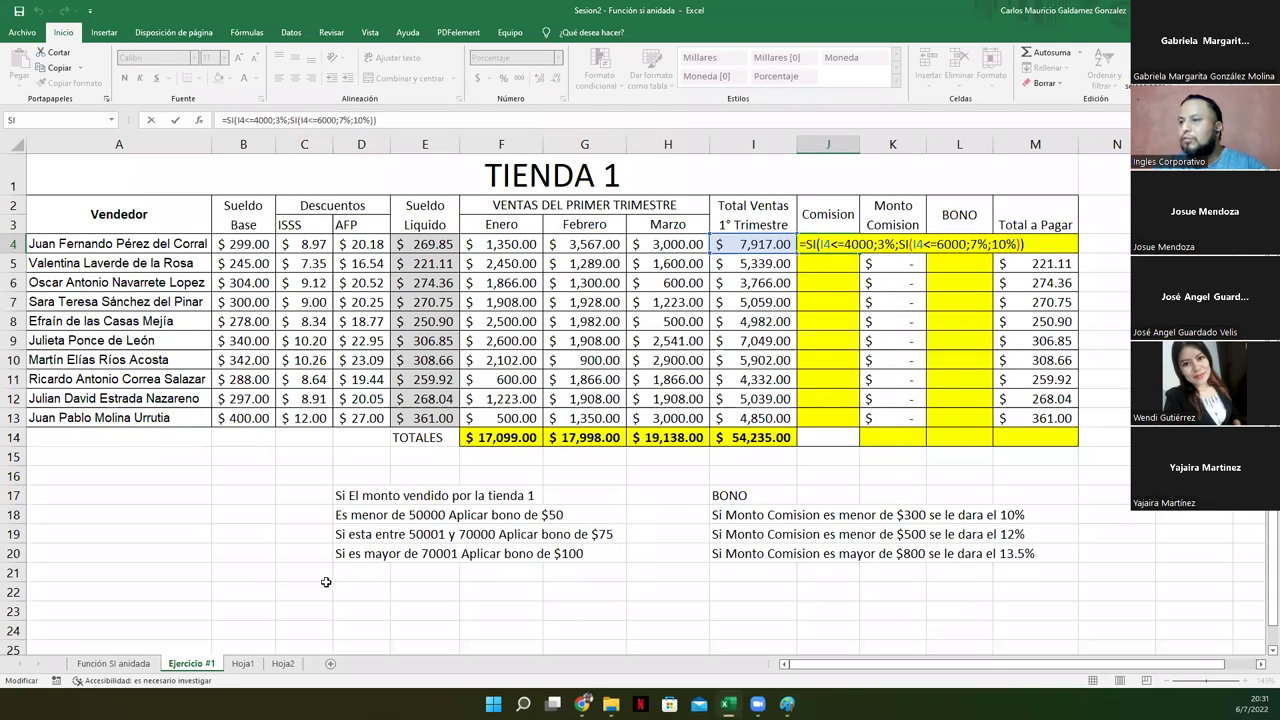
pyautogui.moveTo(345, 497); pyautogui.dragTo(350, 550)
pyautogui.moveTo(337, 487); pyautogui.dragTo(230, 558)
pyautogui.click(230, 477)
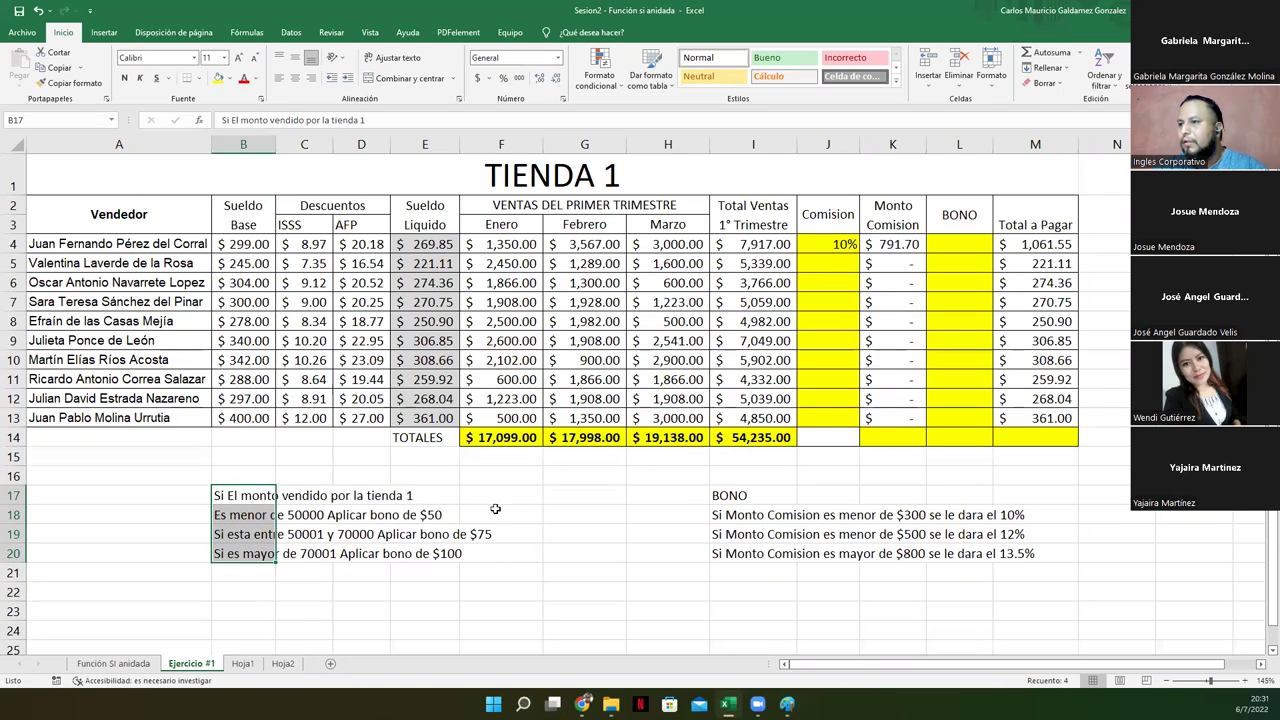
# - Reduce the font size of the sales rules in B17:B20 and the BONO rules in I17:I20
pyautogui.click(256, 58)
pyautogui.click(256, 58)
pyautogui.click(500, 492)
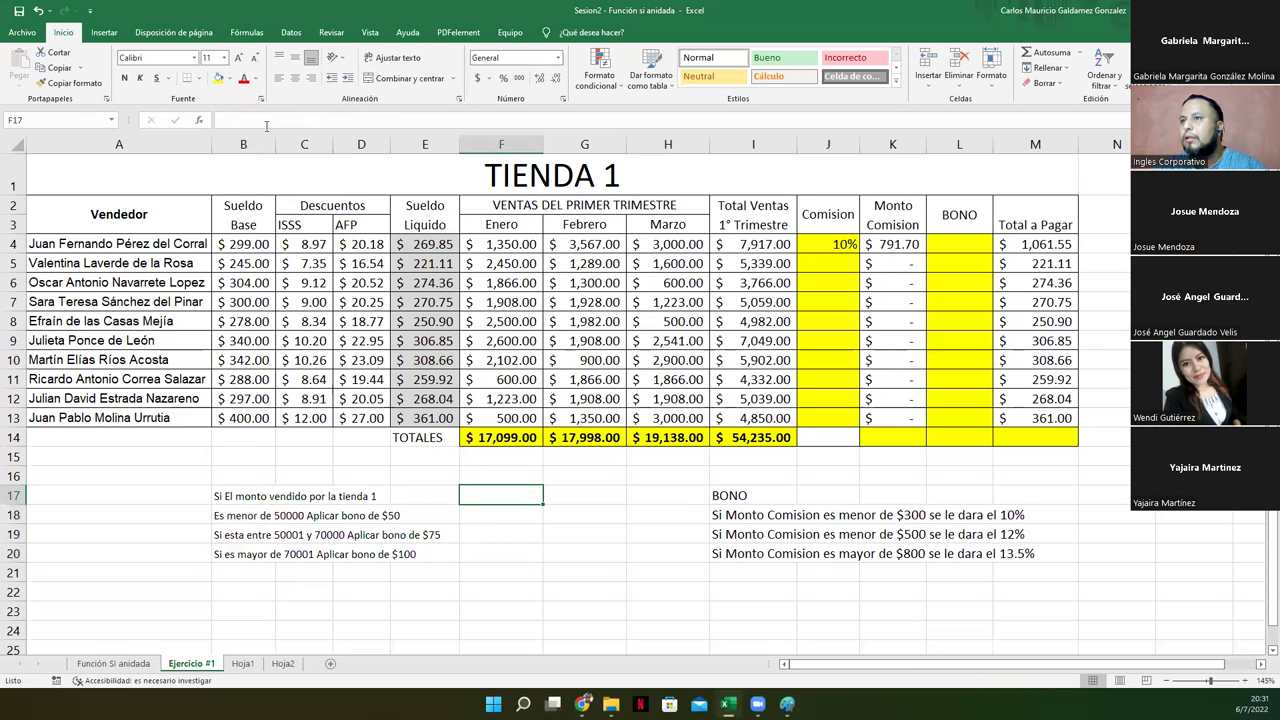
pyautogui.moveTo(736, 494); pyautogui.dragTo(724, 555)
pyautogui.click(256, 58)
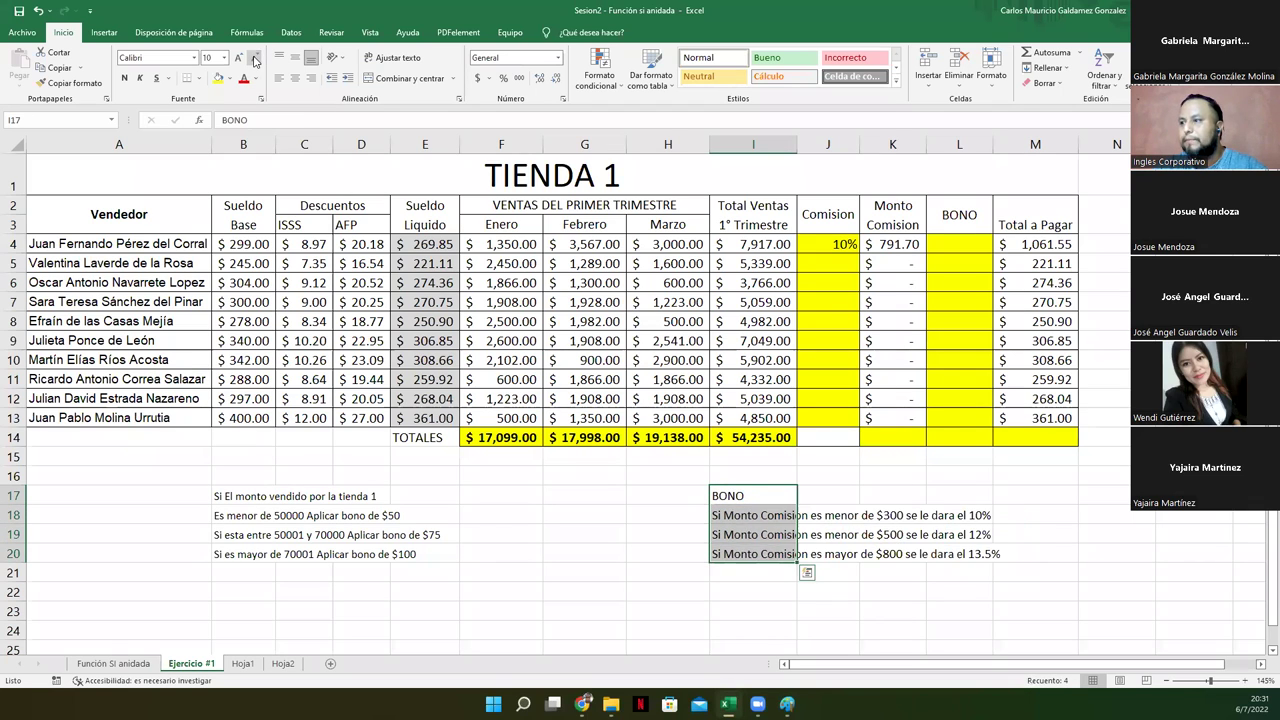
# - Enter the heading COMISION in F17
pyautogui.click(491, 496)
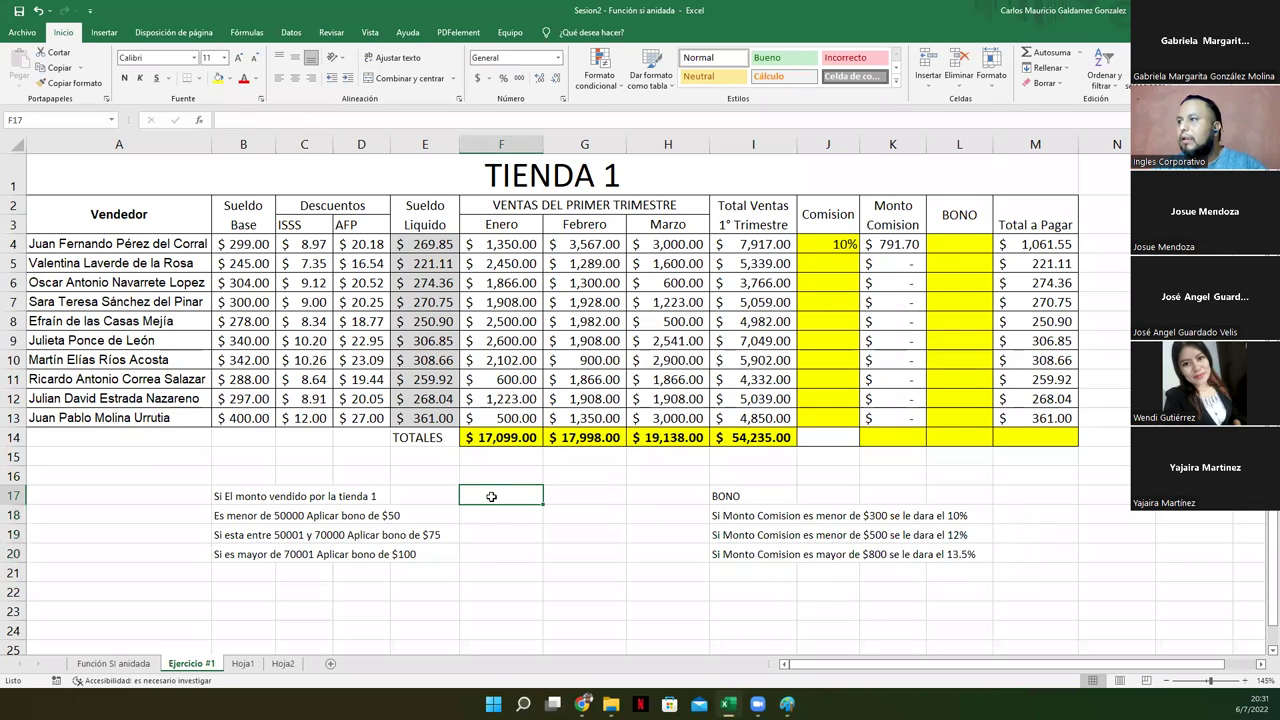
pyautogui.write('COMISION')
pyautogui.press('Return')
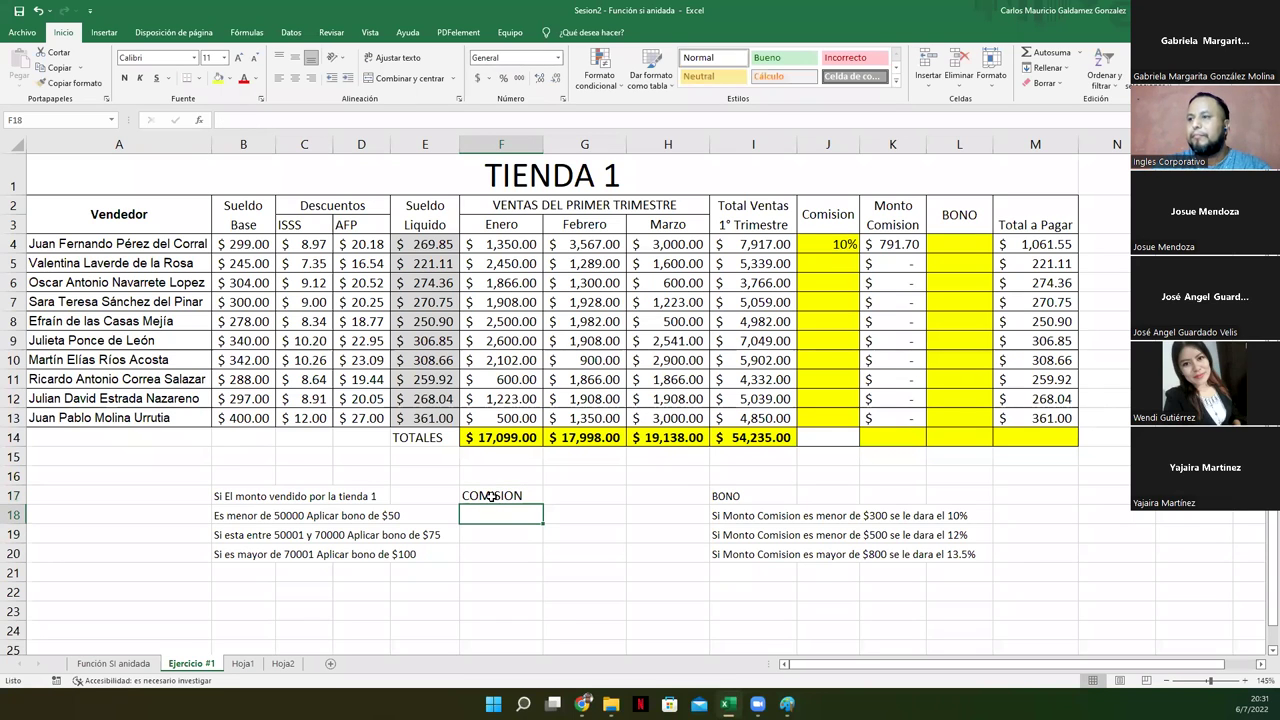
# - Check the first condition of the J4 formula and enter "Si Comision menos a 4000; 3%" in F18
pyautogui.click(820, 245)
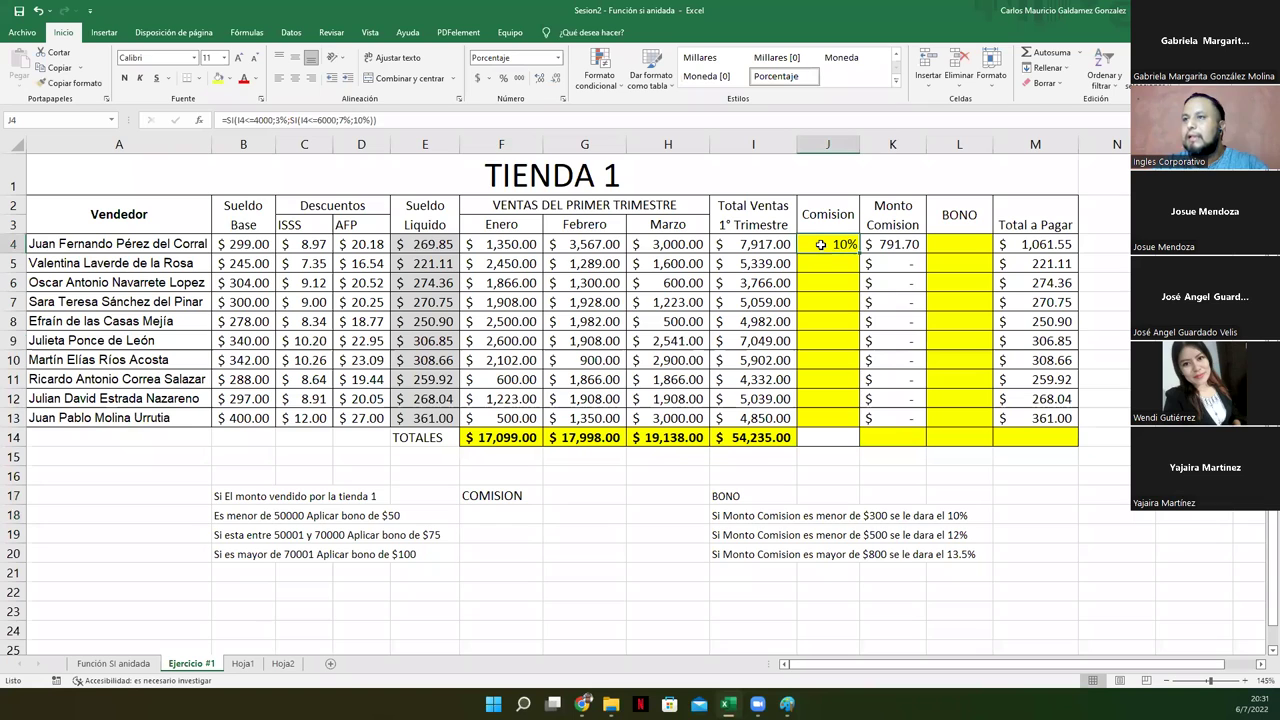
pyautogui.click(497, 513)
pyautogui.write('Si Comision ')
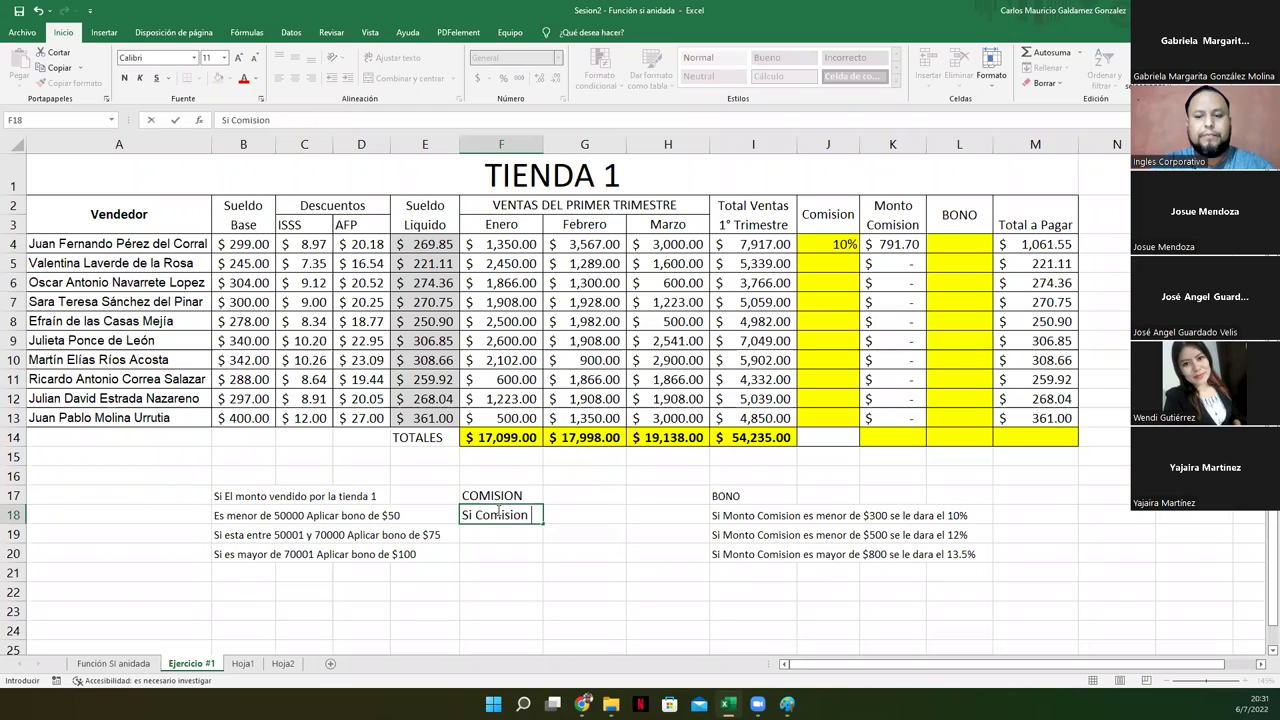
pyautogui.write('menos a 40')
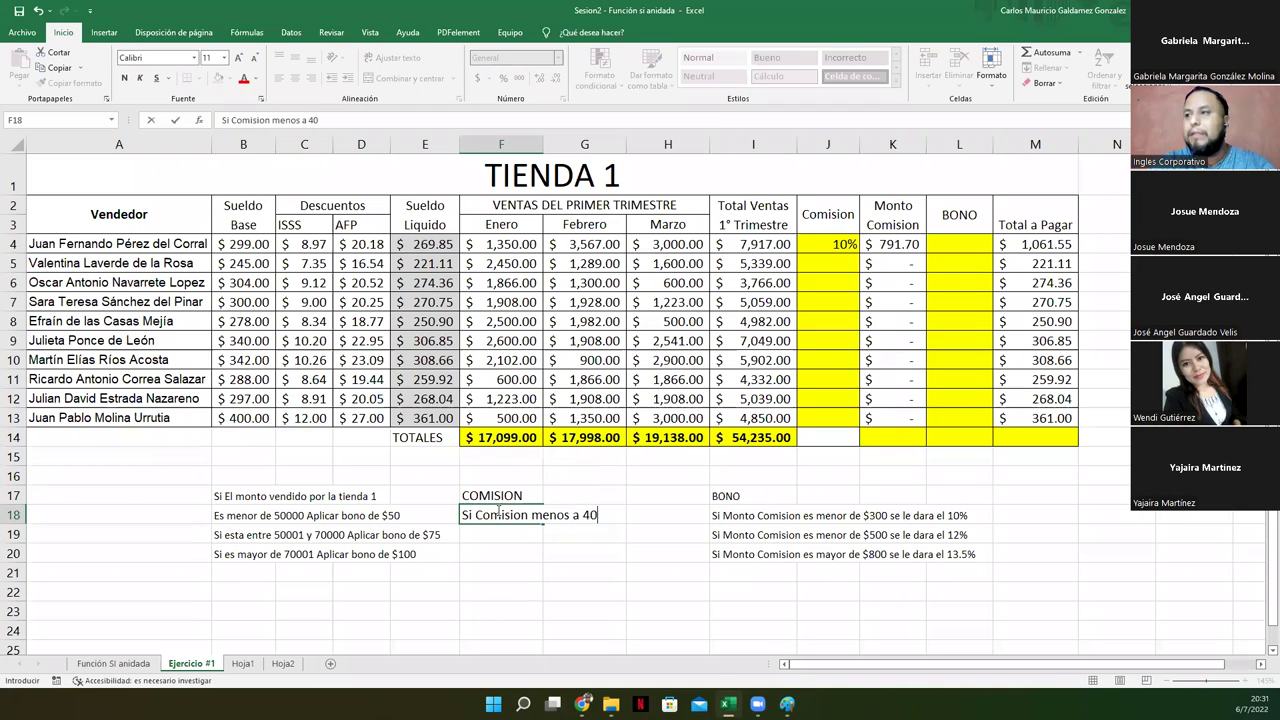
pyautogui.write('00; 3%')
pyautogui.press('Return')
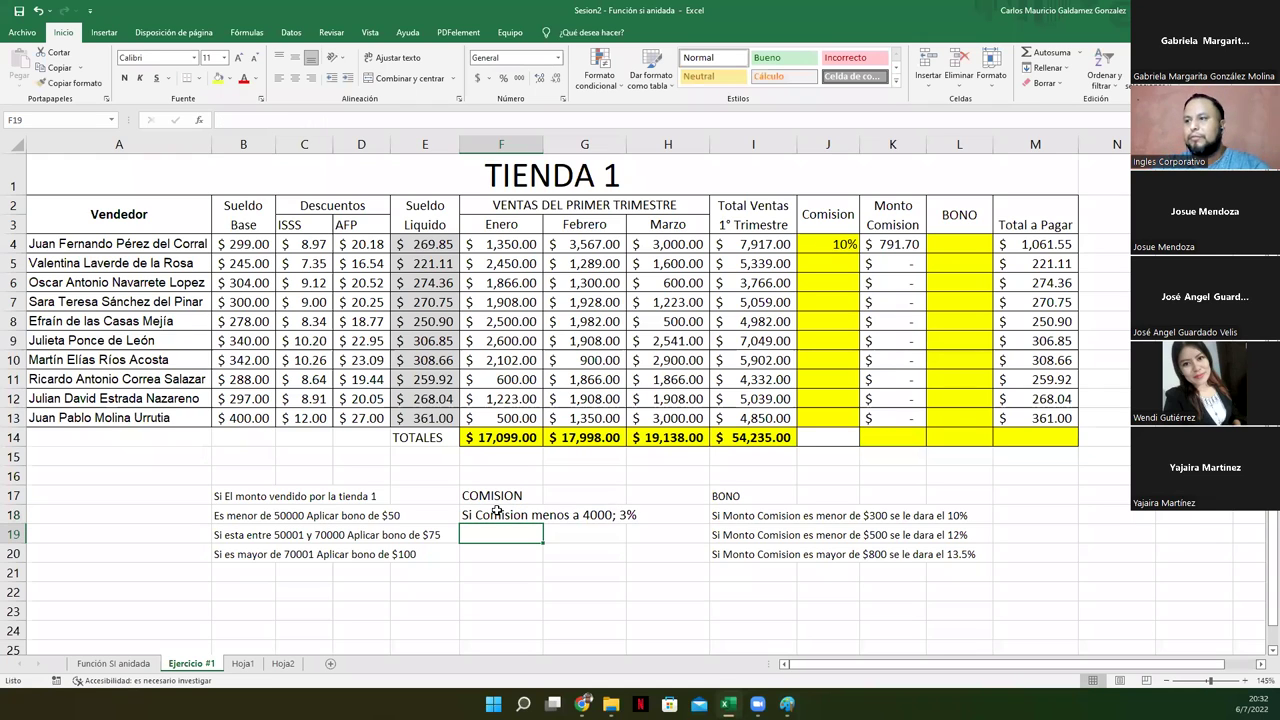
# - Check the second condition of the J4 formula and enter "Si esta entre 4001 y 6000" in F19
pyautogui.click(838, 242)
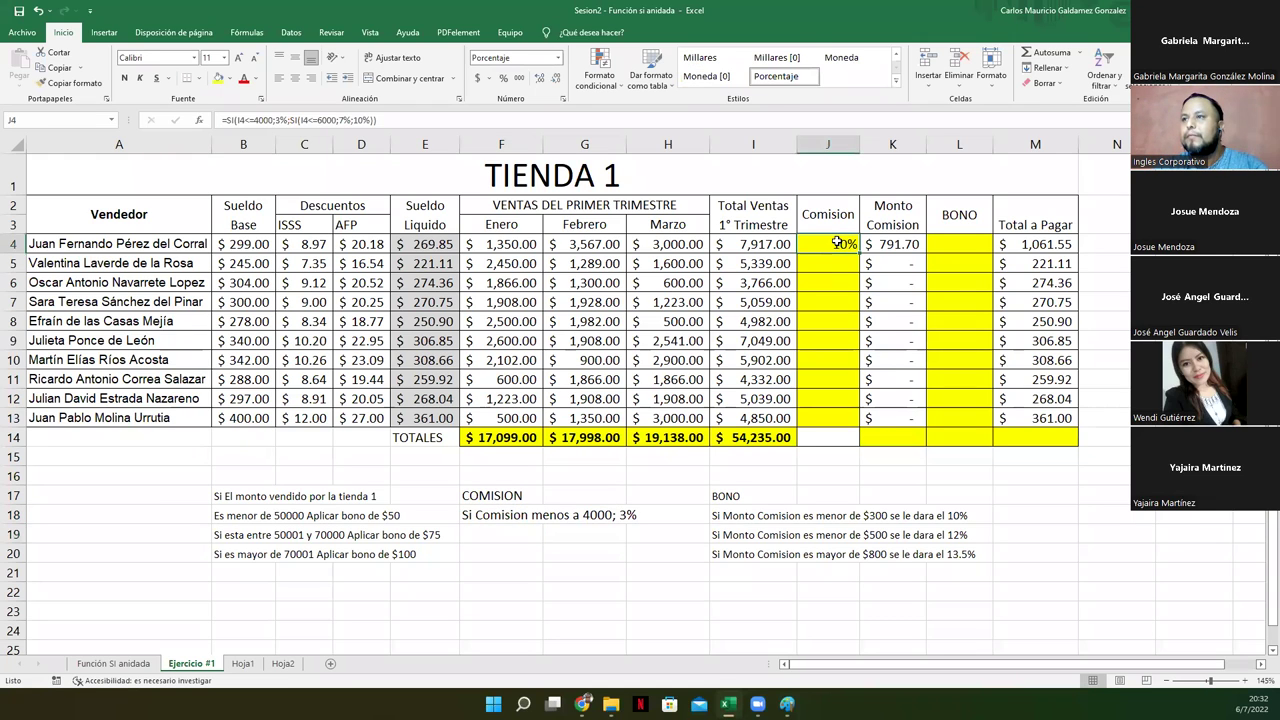
pyautogui.click(483, 532)
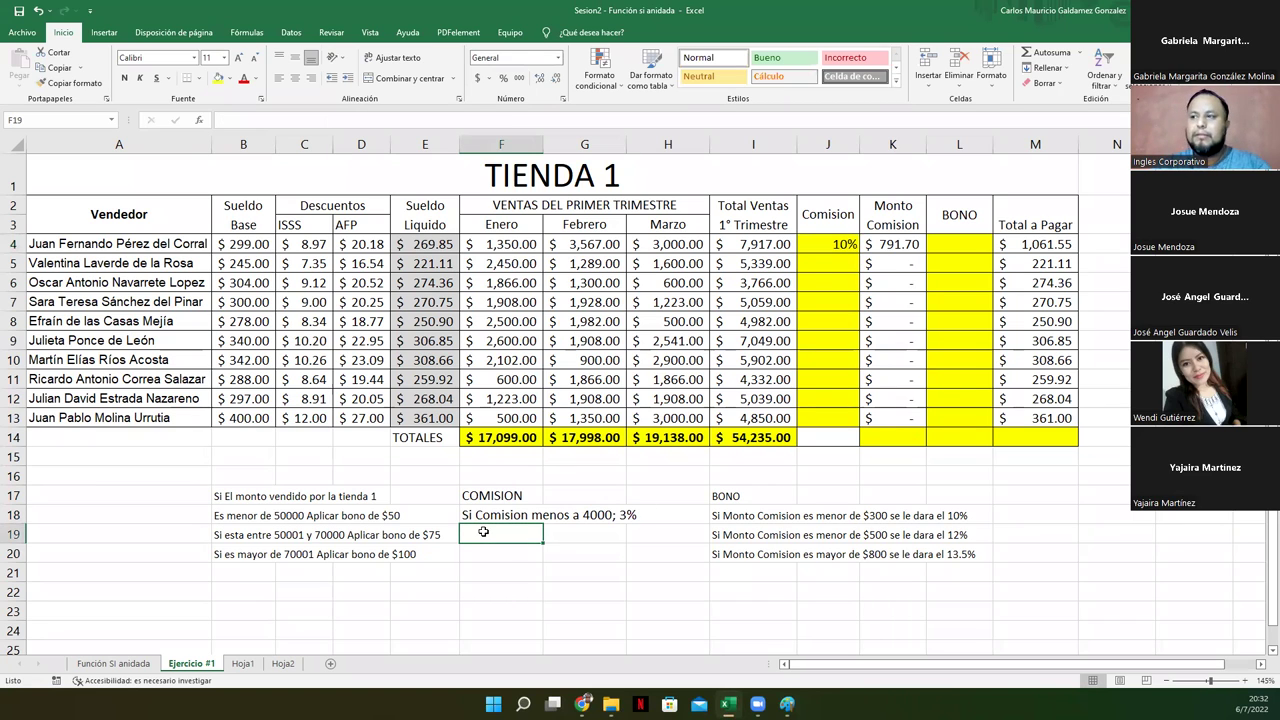
pyautogui.write('Si esta ')
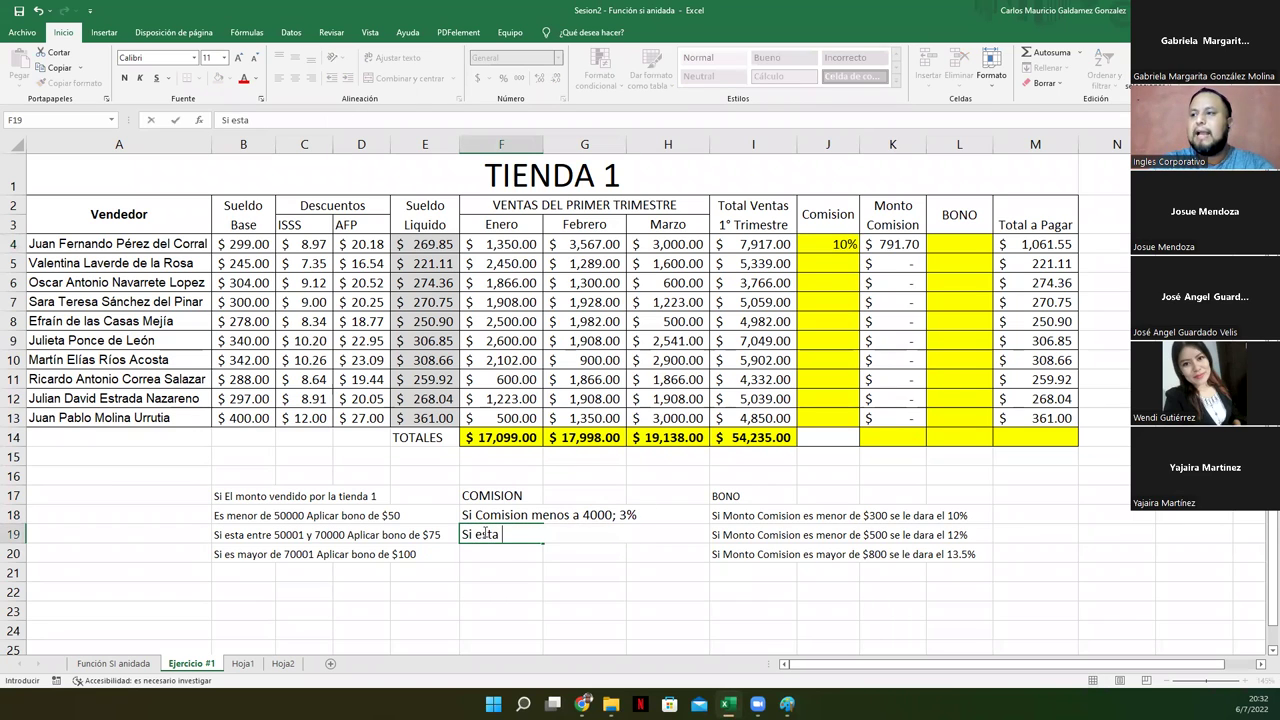
pyautogui.write('entre ')
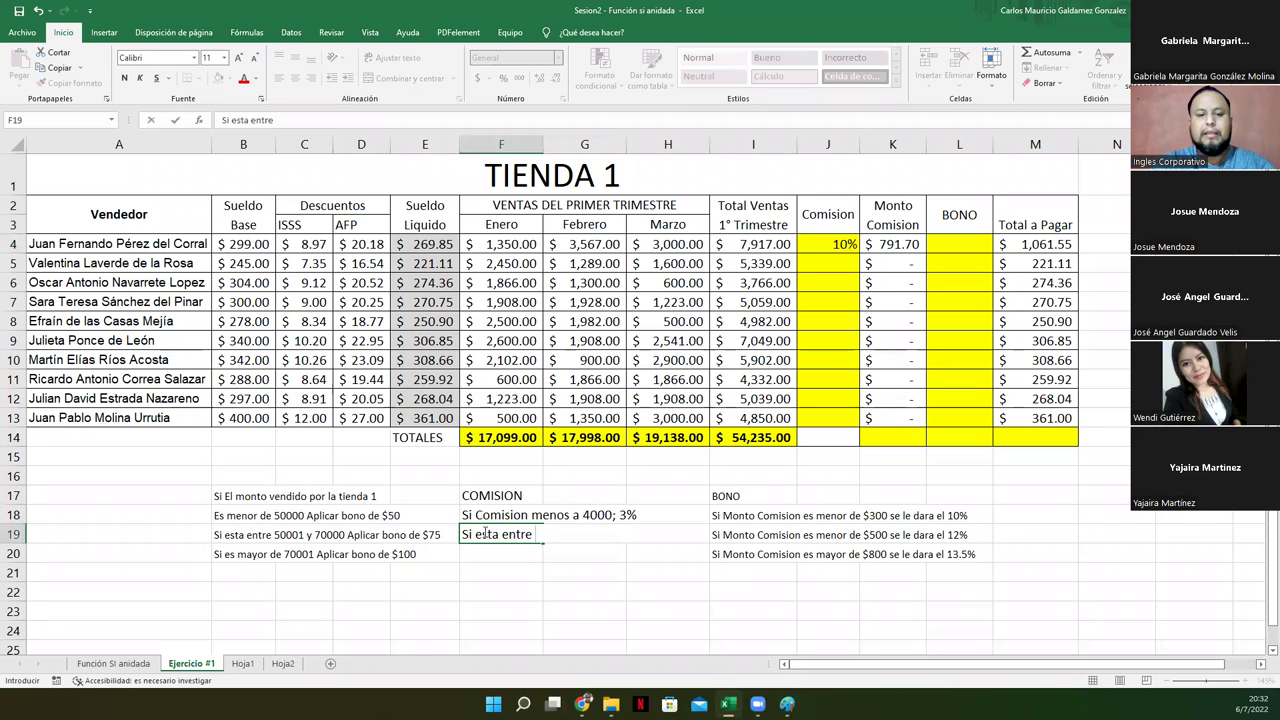
pyautogui.write('4001 y ')
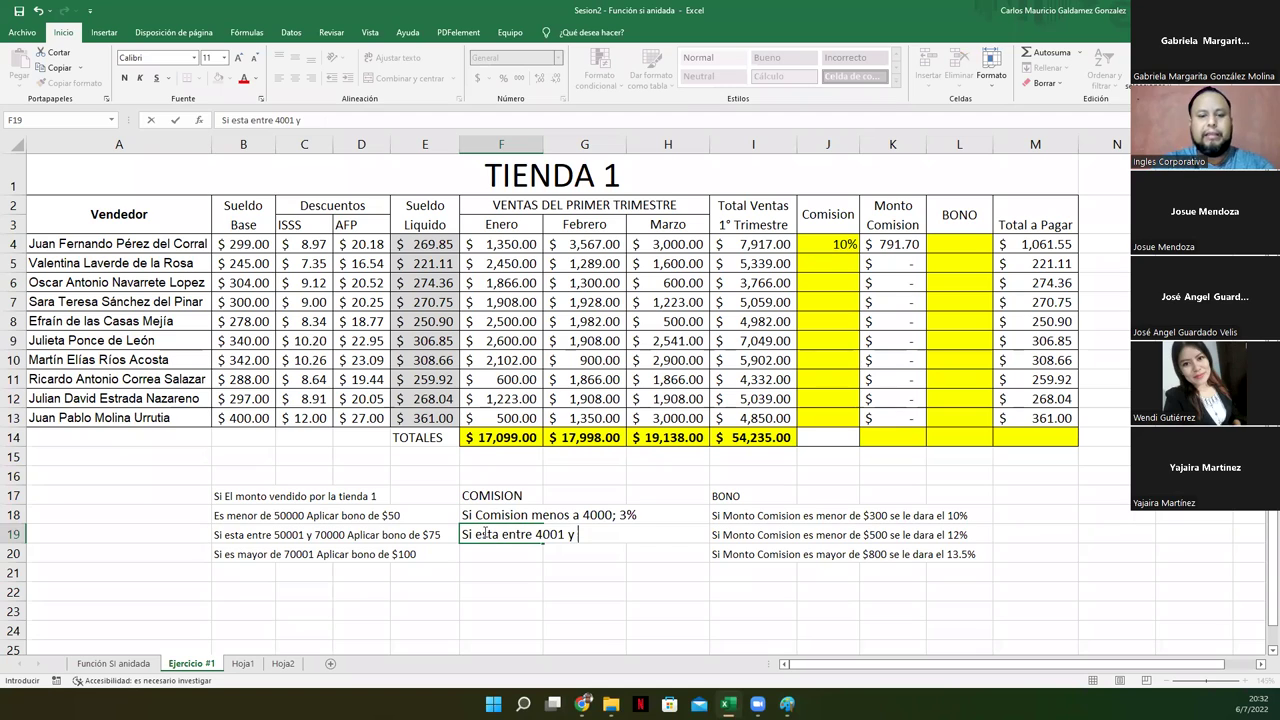
pyautogui.write('6000')
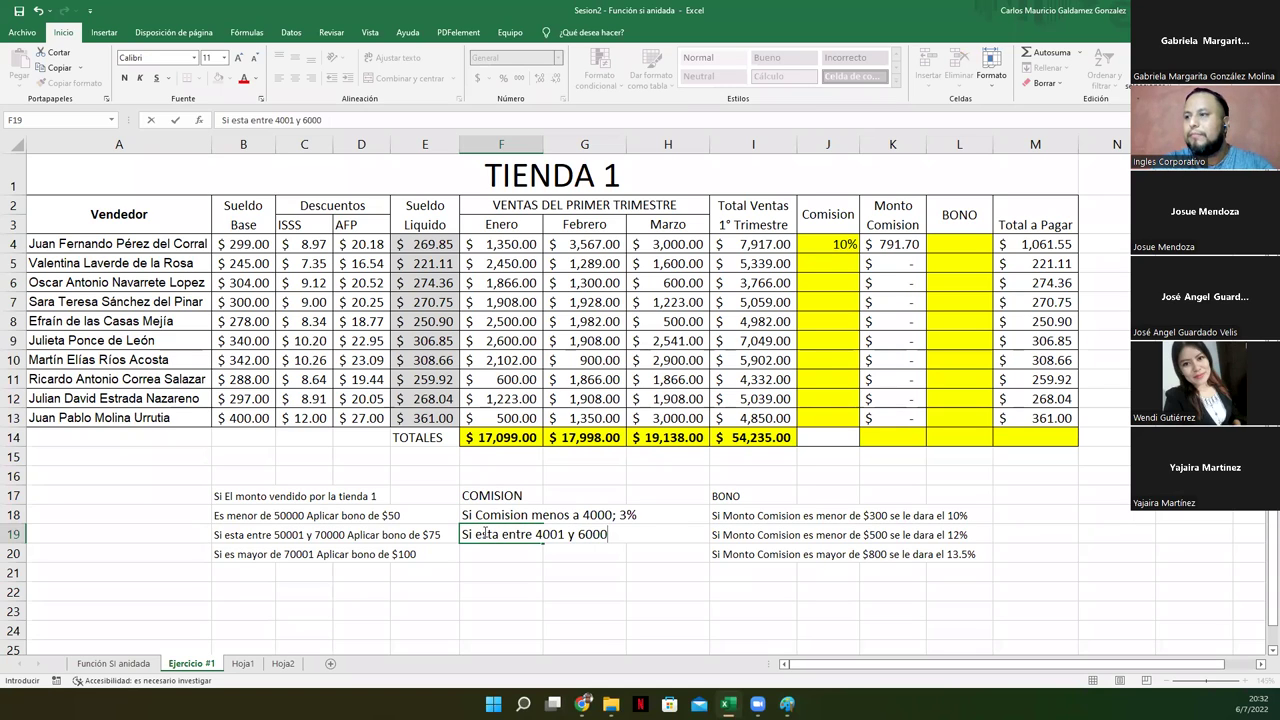
# - Check the second commission rate in the J4 formula and append "; 7%" to the rule in F19
pyautogui.click(828, 245)
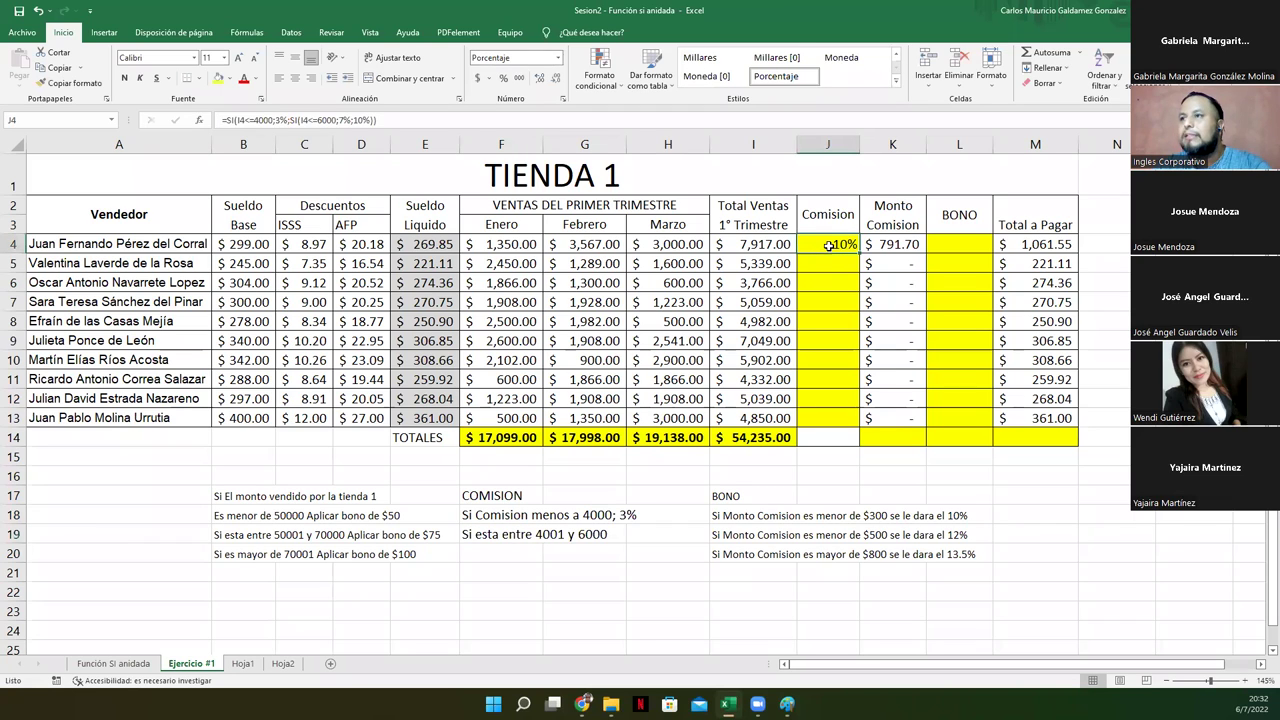
pyautogui.click(603, 536)
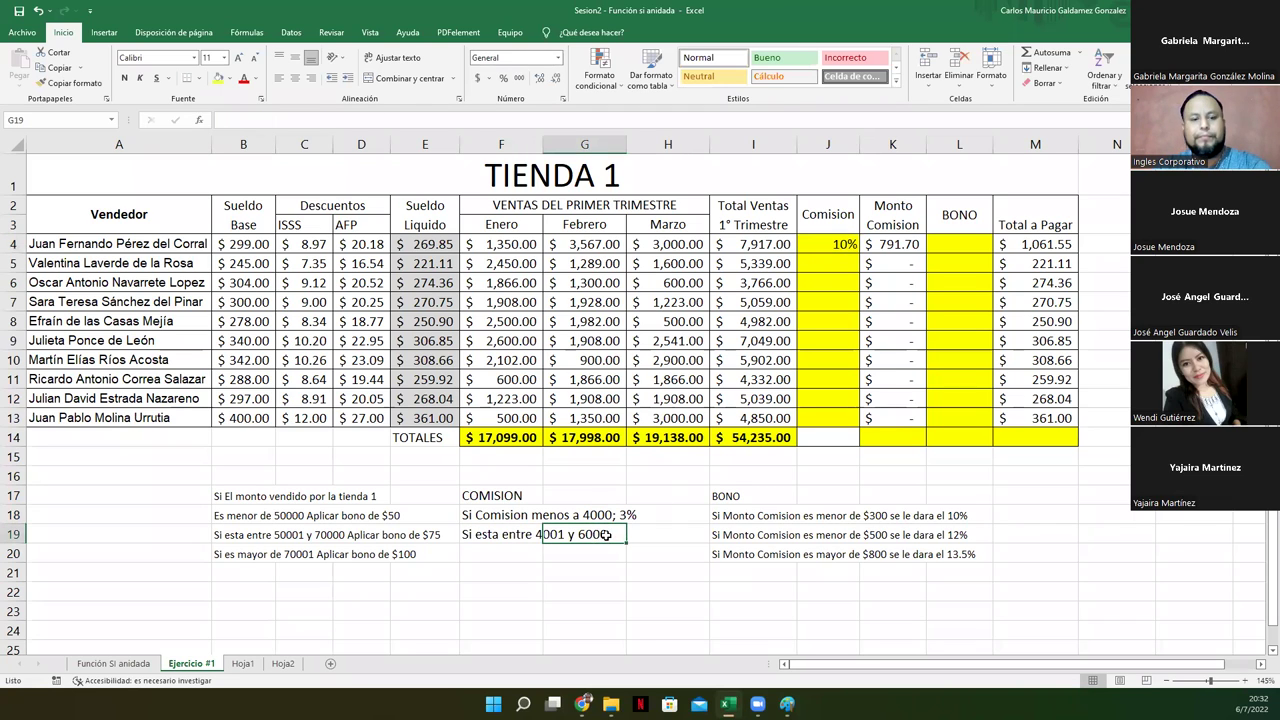
pyautogui.press('Left')
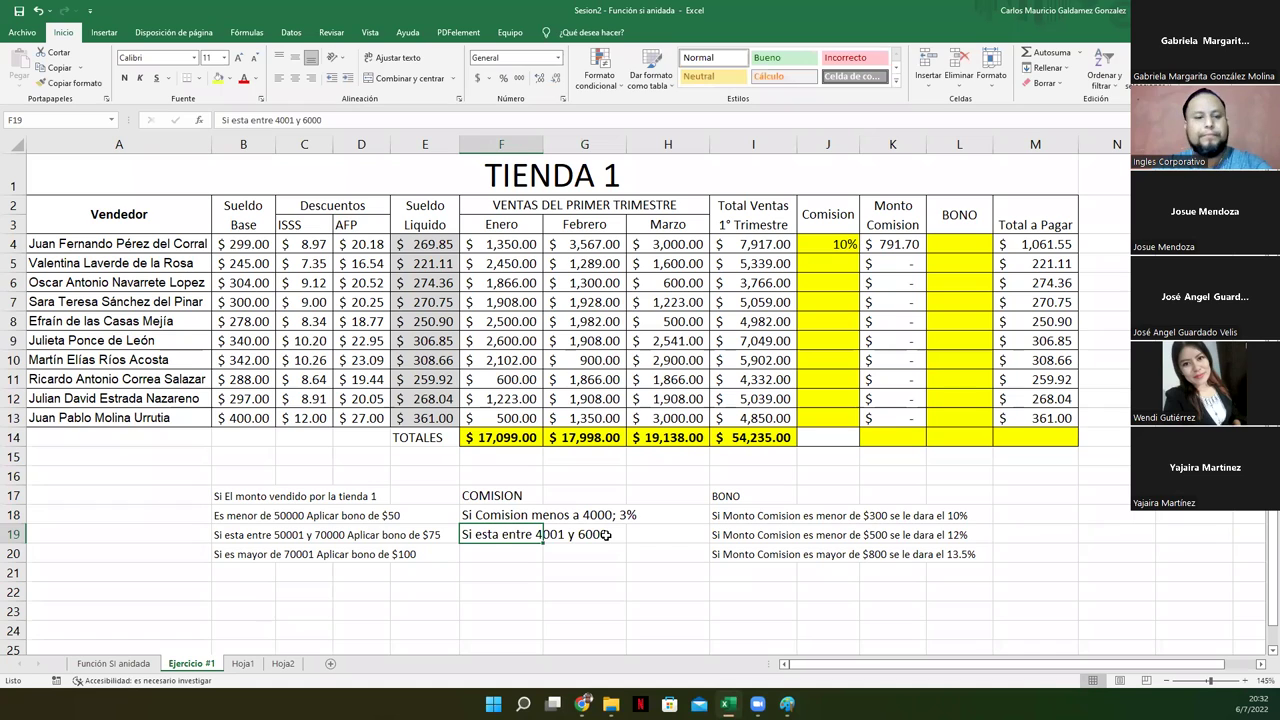
pyautogui.doubleClick(605, 535)
pyautogui.write('; 7%')
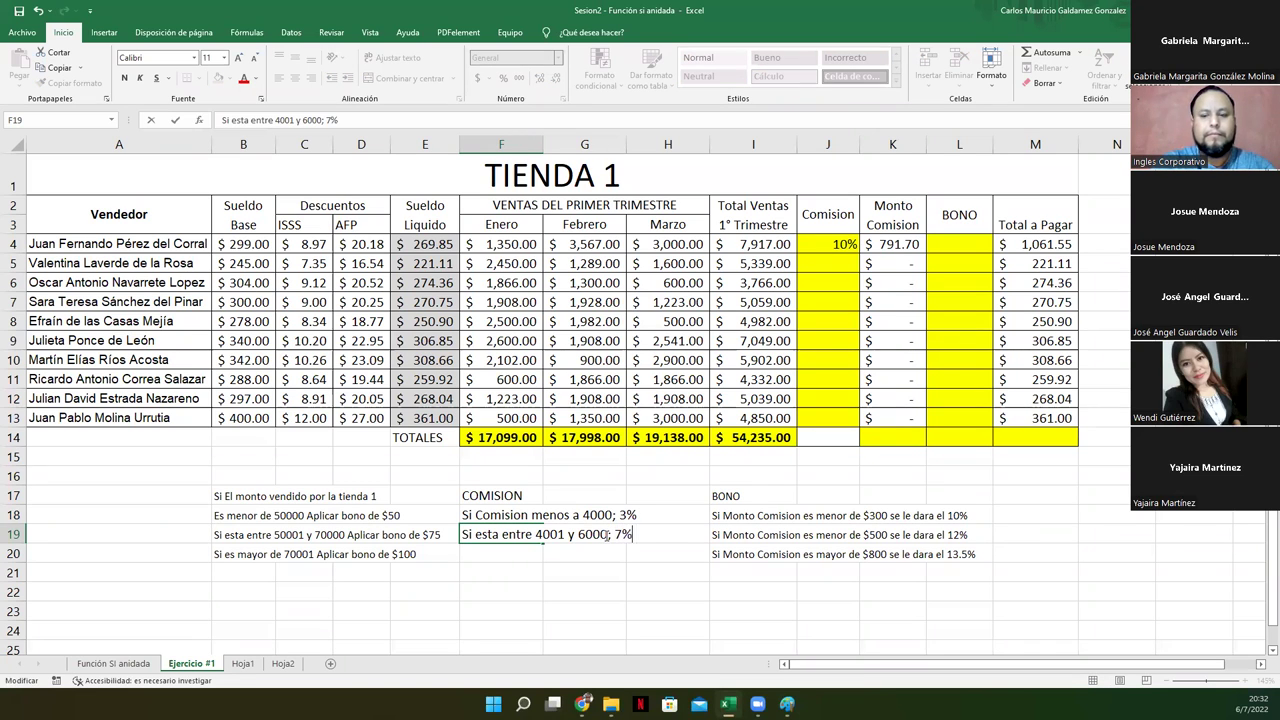
pyautogui.press('Return')
# - Enter the third commission rule "Si es mayor de 6000; 10%" in F20
pyautogui.write('Si es mayor de')
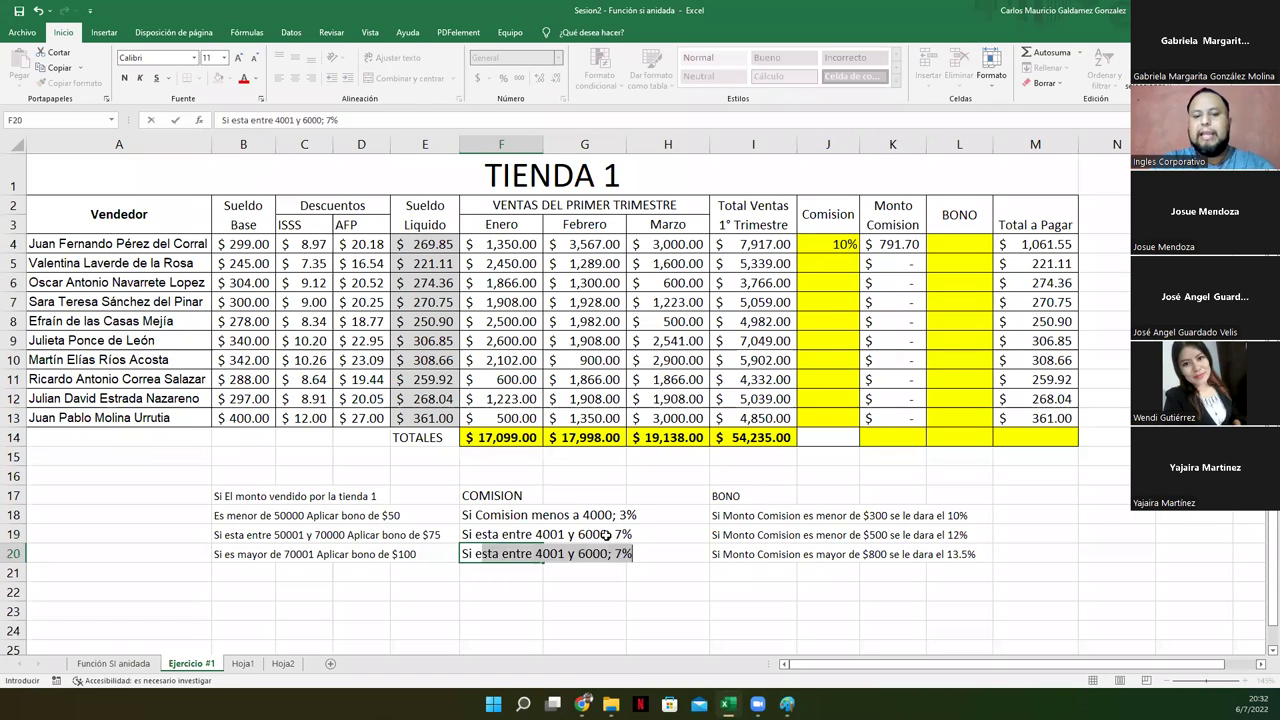
pyautogui.write(' 6000')
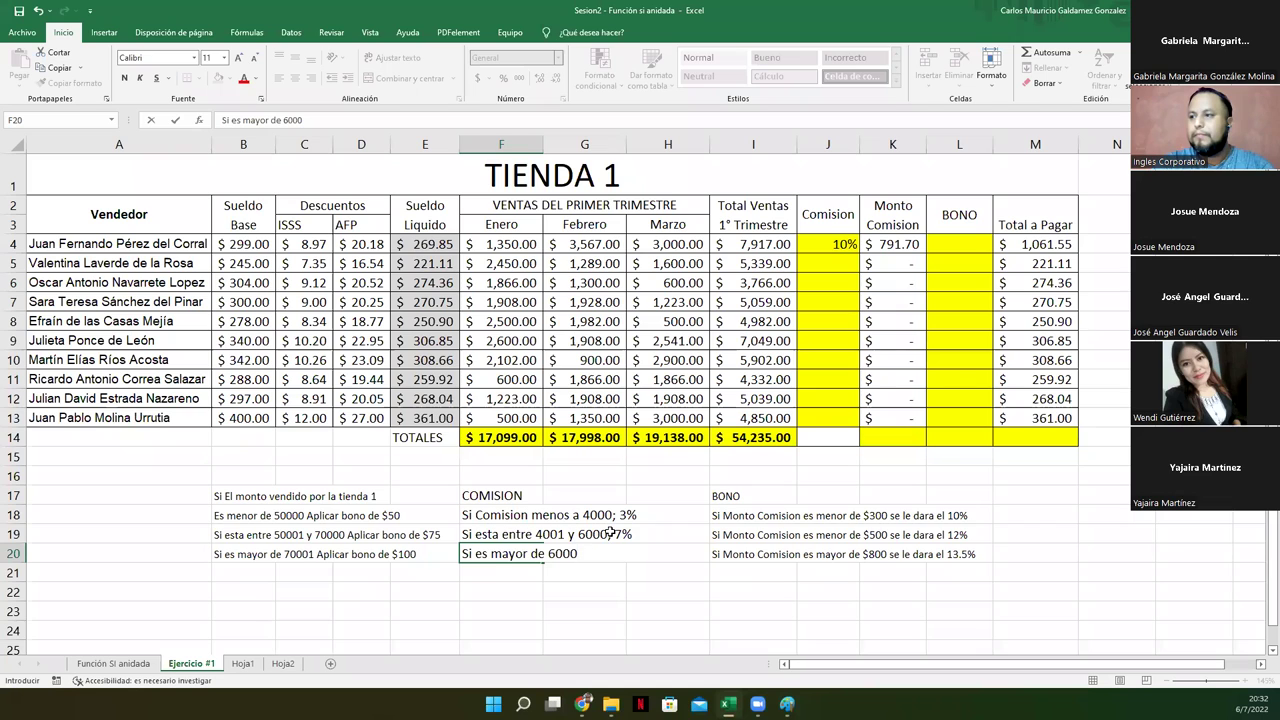
pyautogui.write('; 10%')
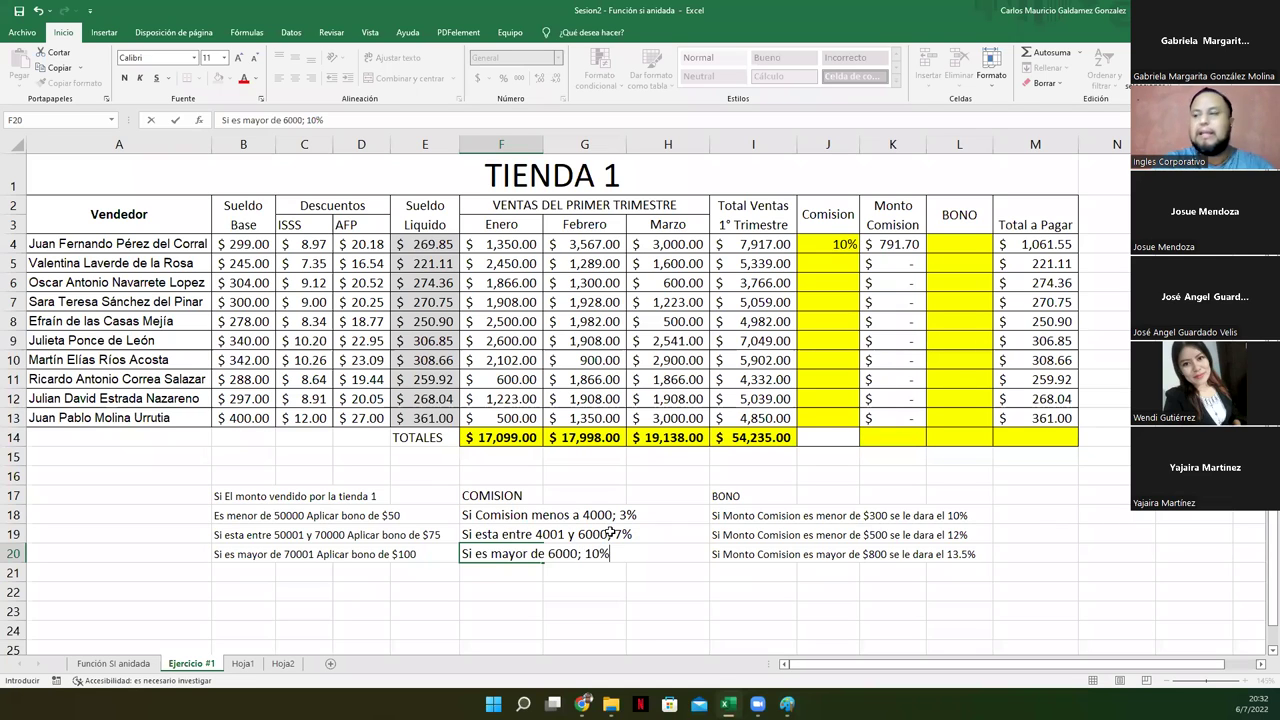
pyautogui.press('Return')
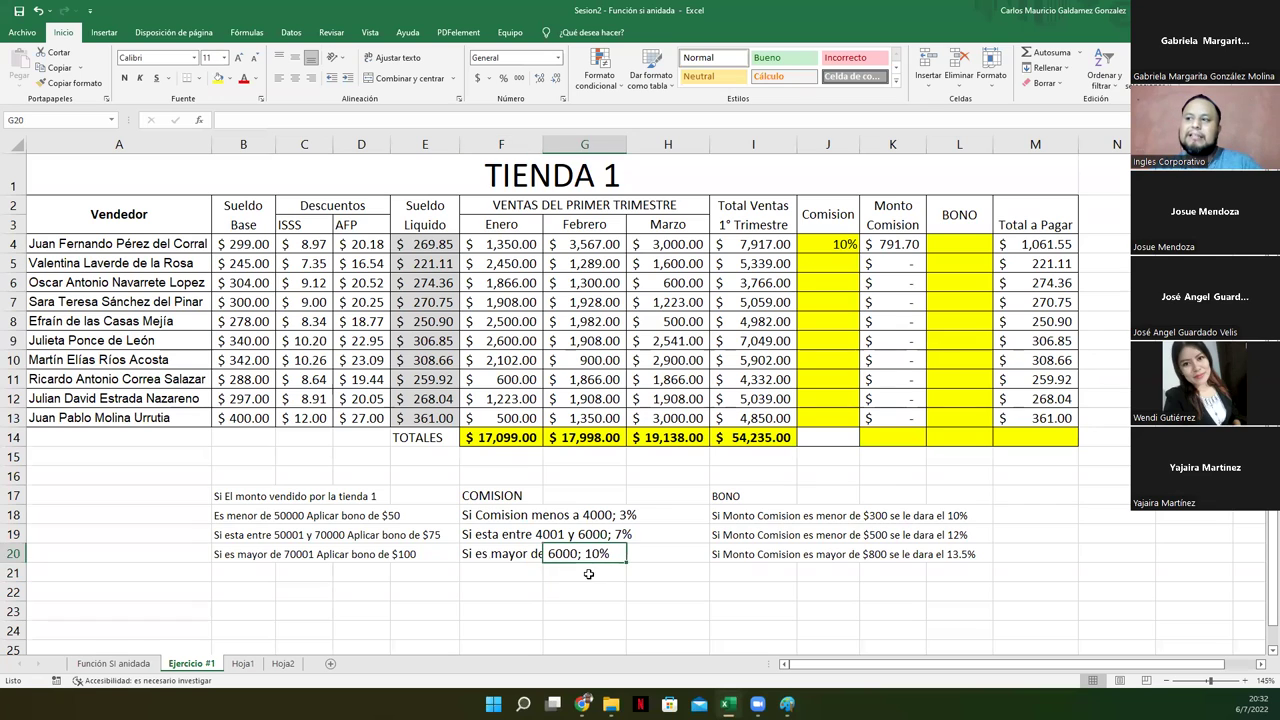
pyautogui.click(470, 549)
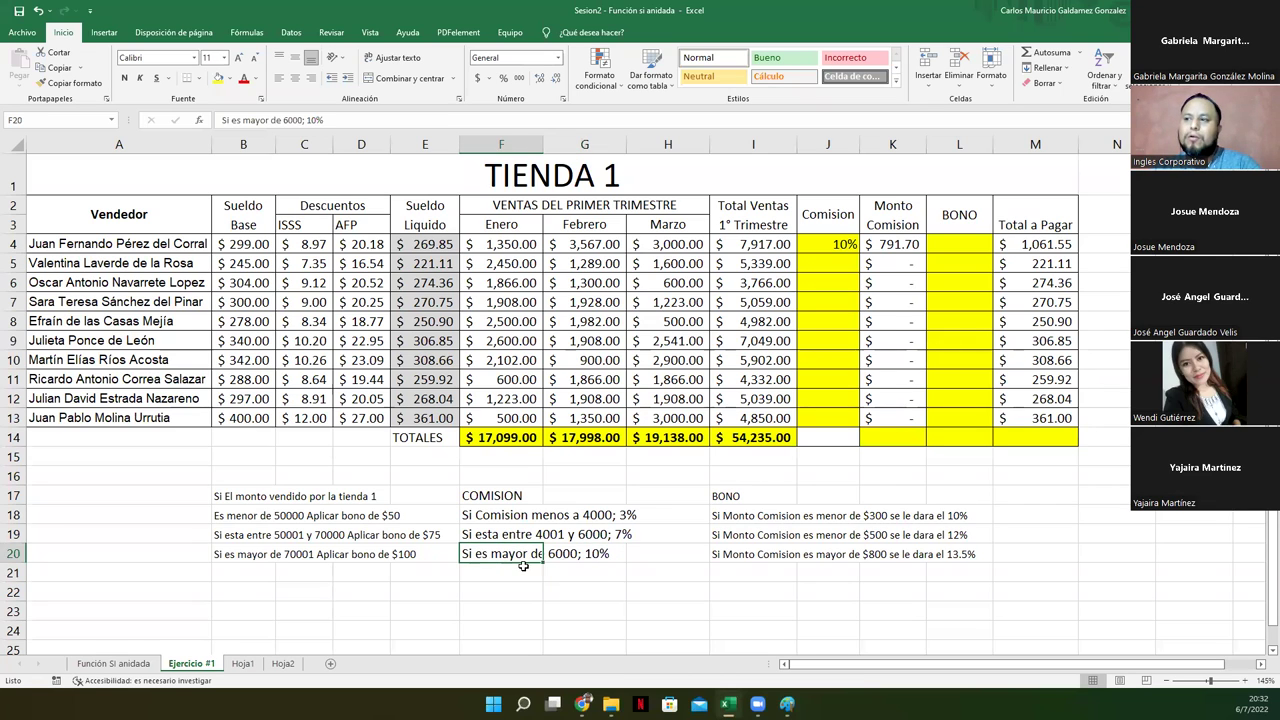
# - Review the commission formula in J4 and open the Monto Comision formula in K4 to examine its cell references
pyautogui.click(828, 243)
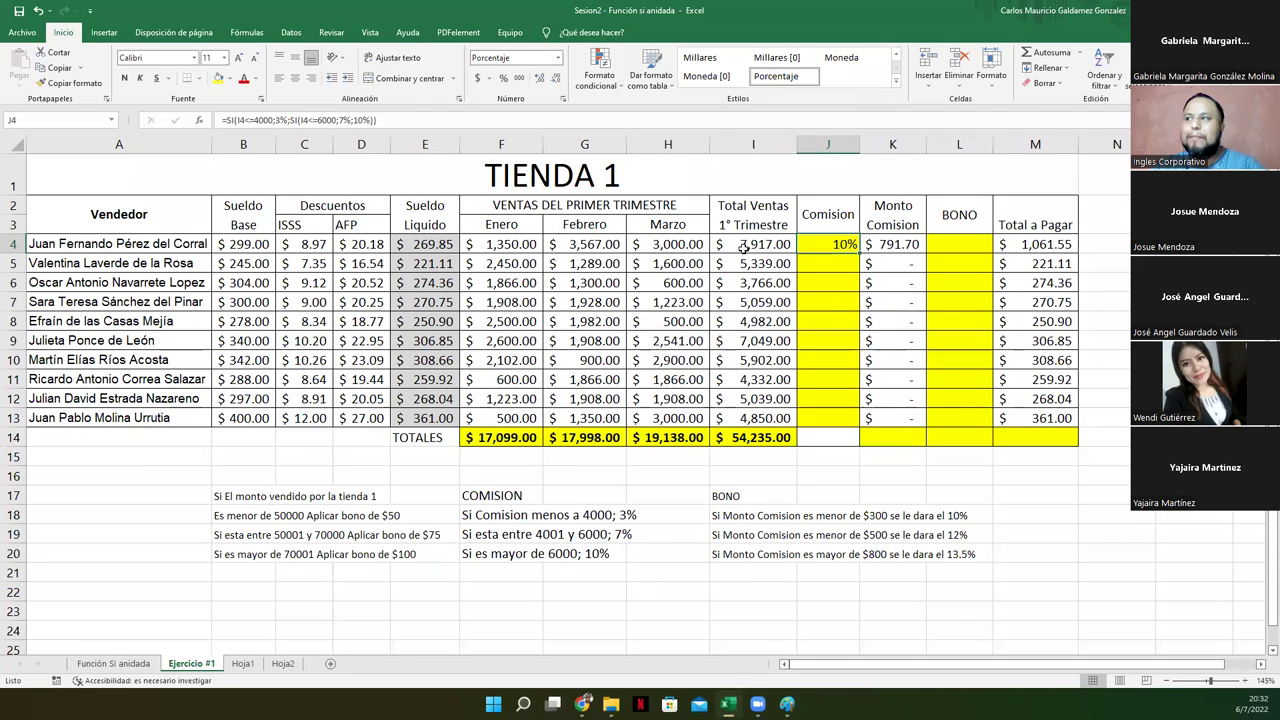
pyautogui.click(884, 243)
pyautogui.moveTo(882, 253)
pyautogui.mouseDown()
pyautogui.moveTo(883, 318)
pyautogui.moveTo(877, 243)
pyautogui.mouseUp()
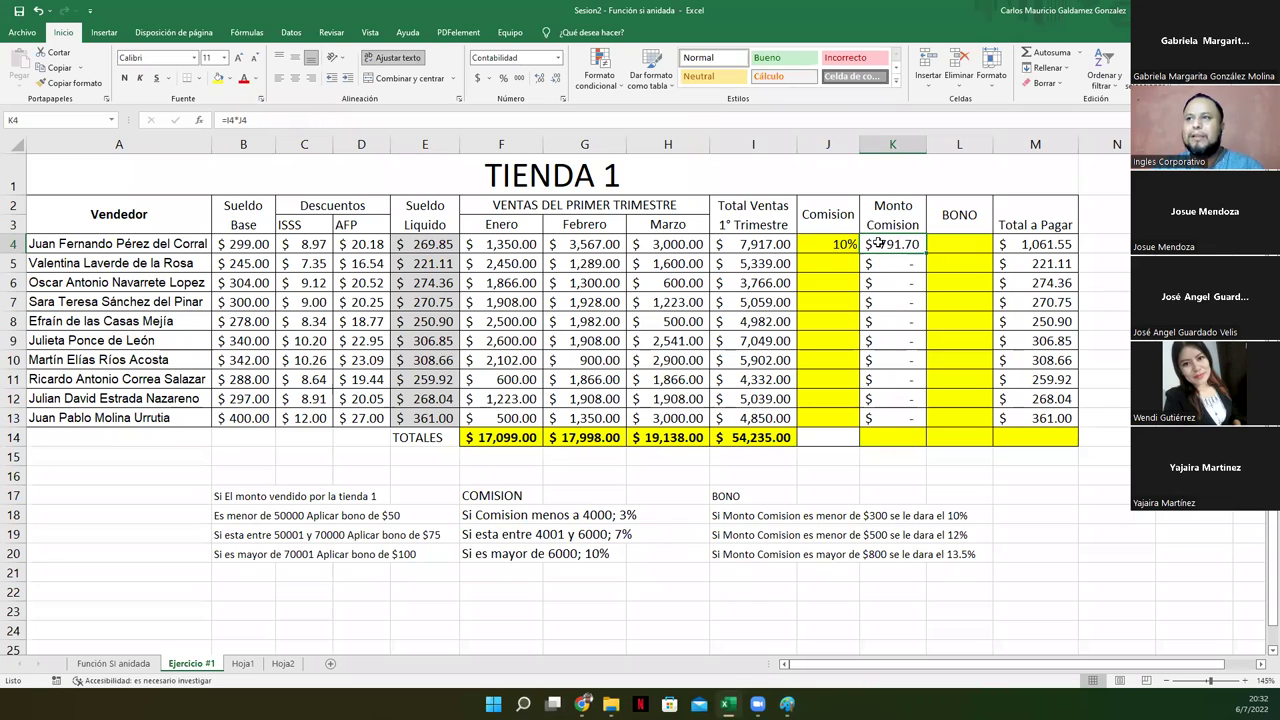
pyautogui.doubleClick(877, 243)
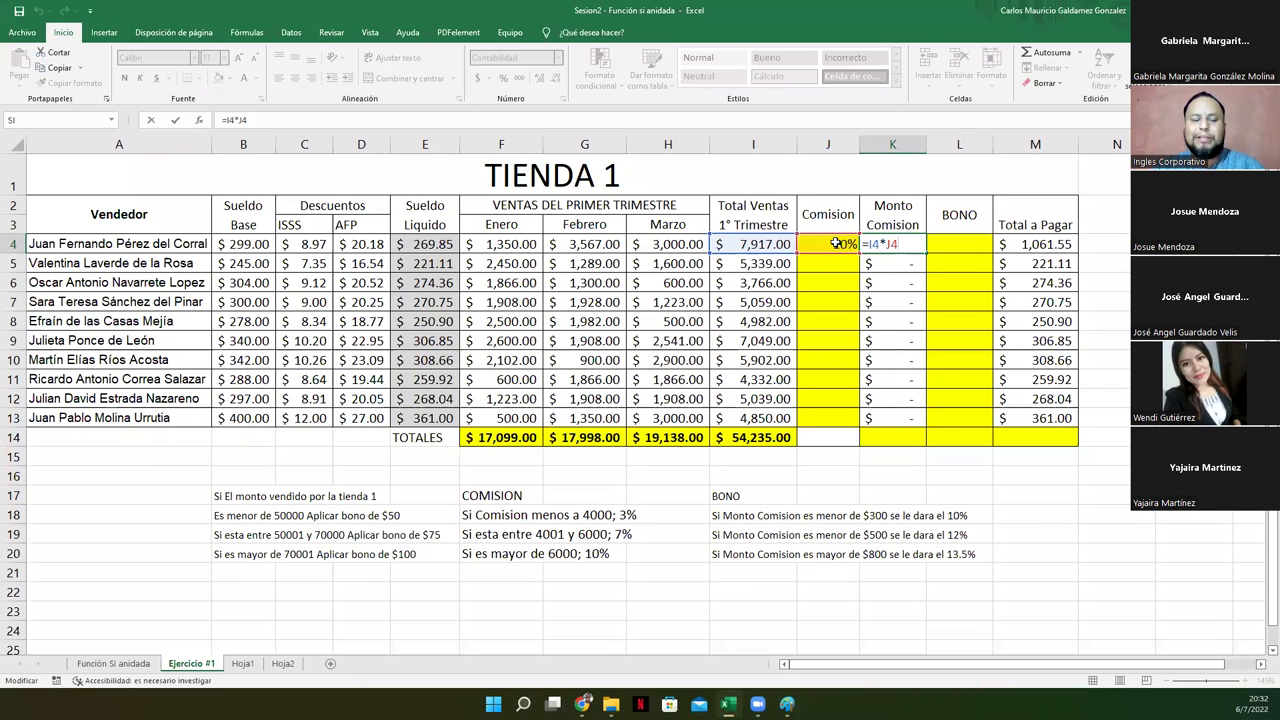
# - Commit the formula =I4*J4 in K4 and reduce the commission rules in F17:F20 to font size 9
pyautogui.press('Return')
pyautogui.click(486, 497)
pyautogui.moveTo(483, 516); pyautogui.dragTo(503, 556)
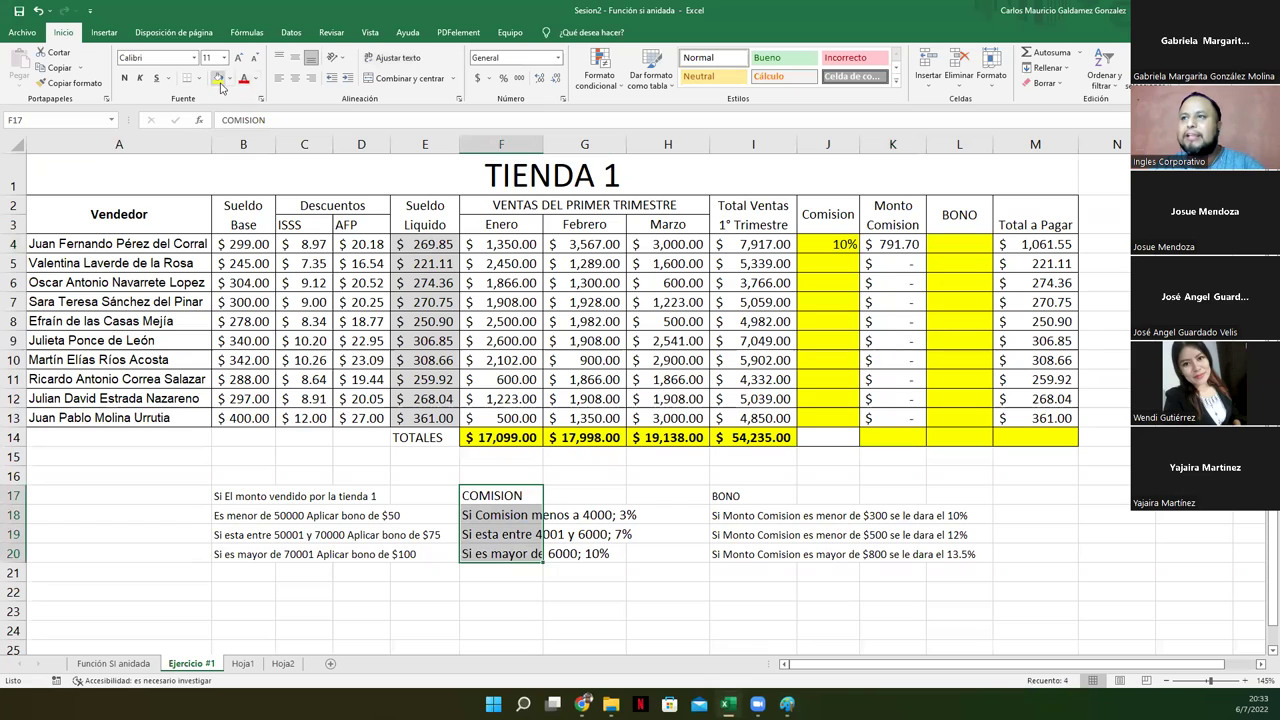
pyautogui.click(254, 57)
pyautogui.click(254, 57)
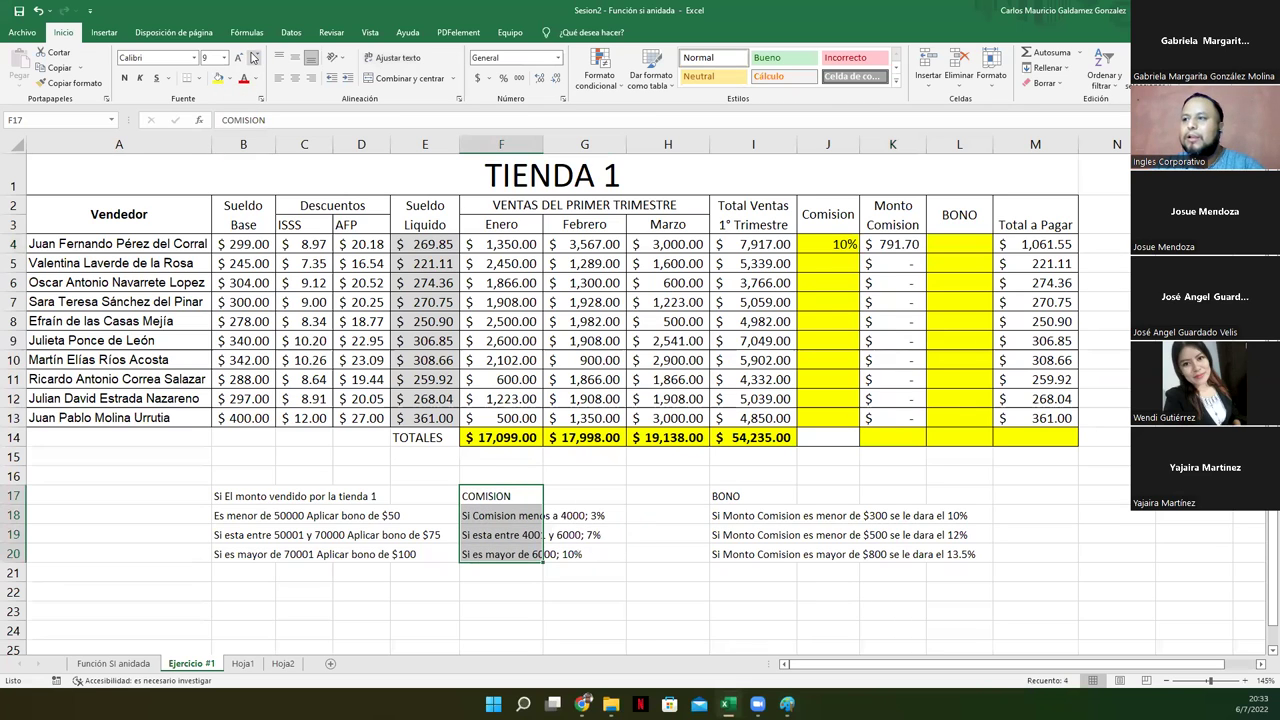
# - Review the commission rules and the quarterly sales totals in I4:I13, and clear the existing commission formula from J4
pyautogui.click(528, 540)
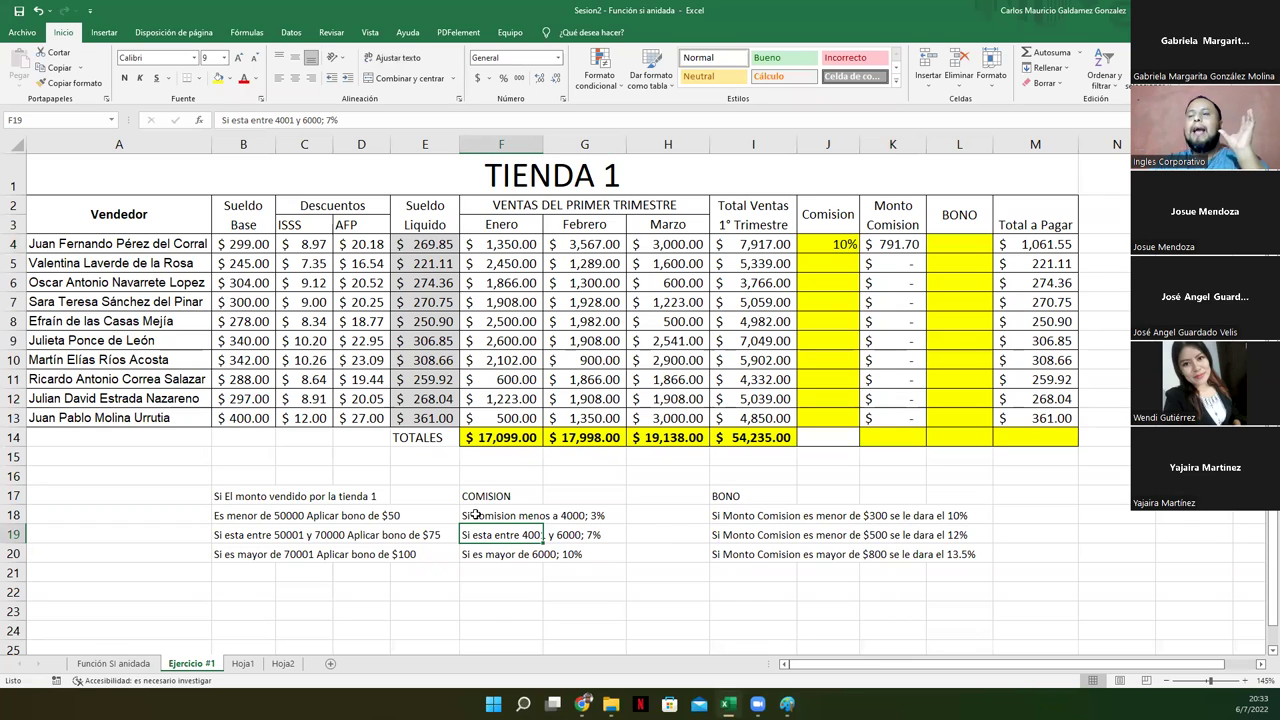
pyautogui.moveTo(476, 514); pyautogui.dragTo(520, 556)
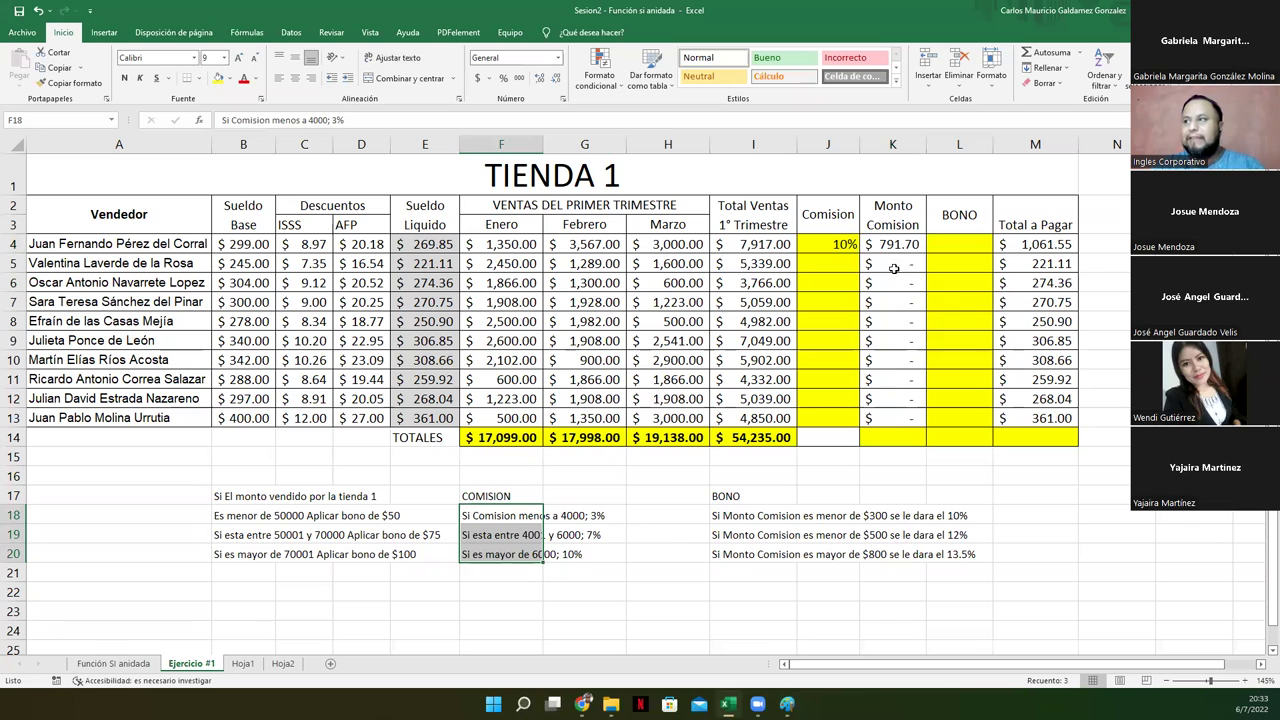
pyautogui.moveTo(742, 248); pyautogui.dragTo(745, 418)
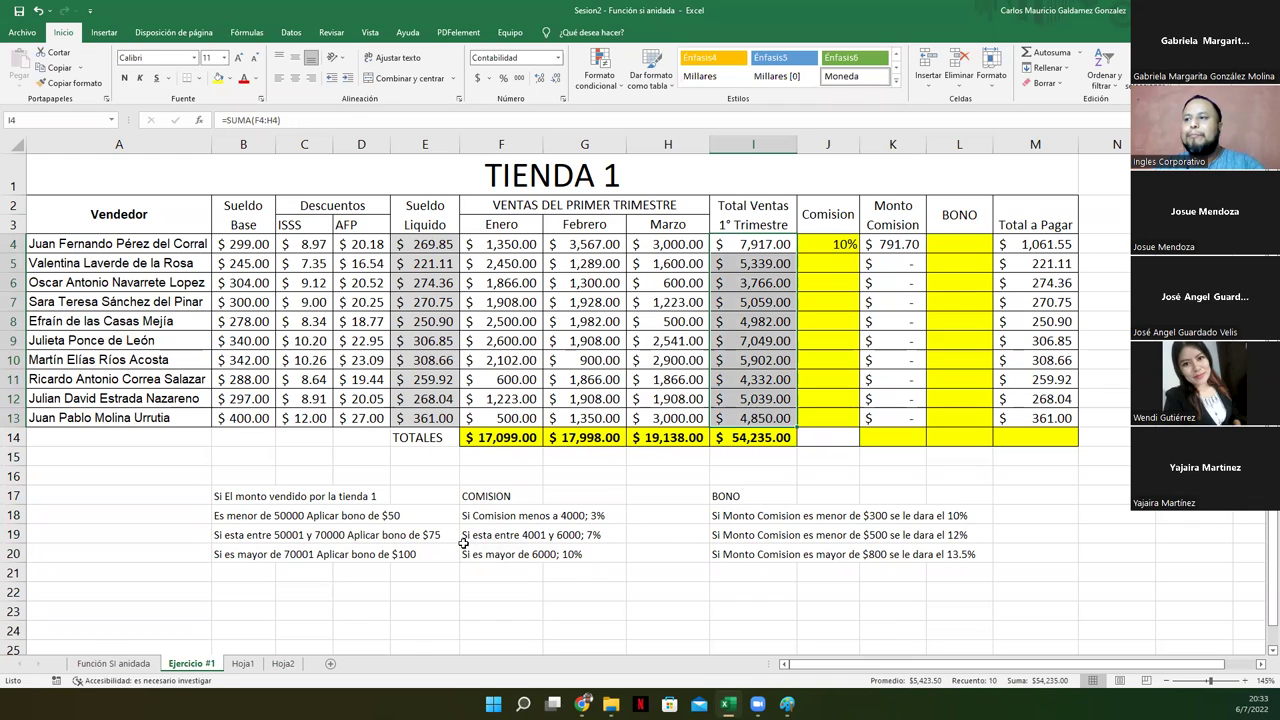
pyautogui.click(835, 245)
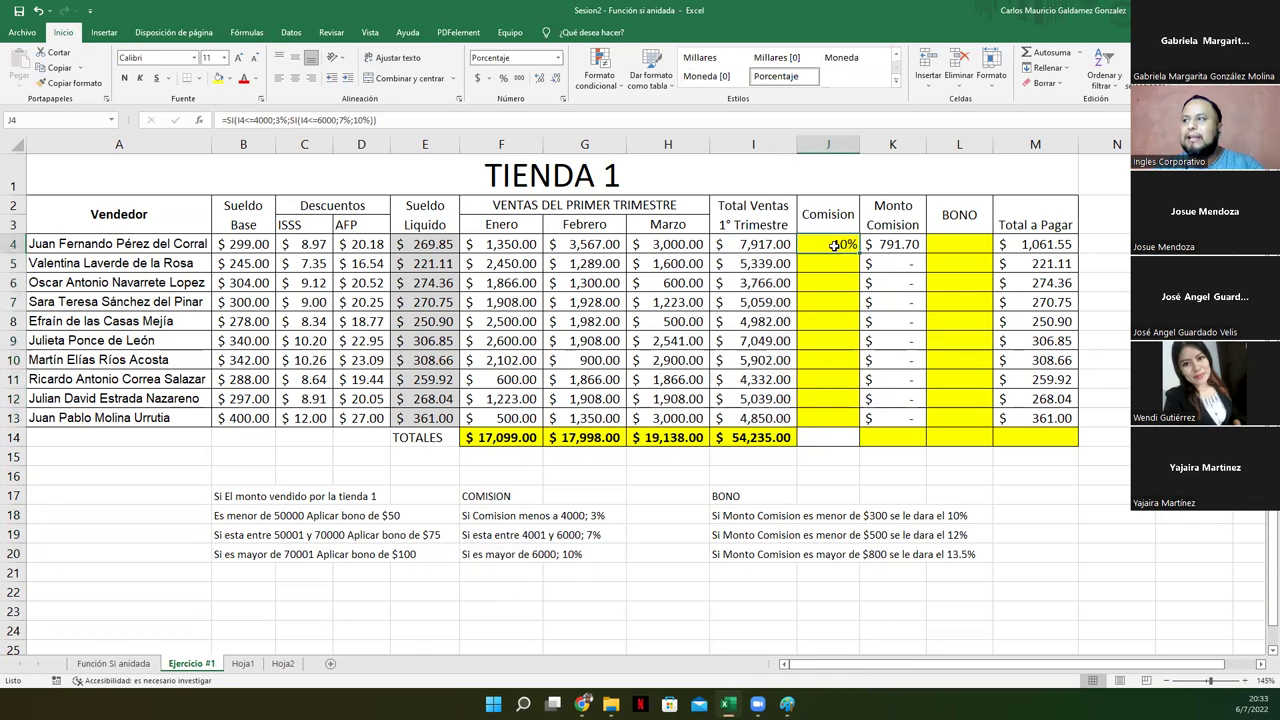
pyautogui.press('Delete')
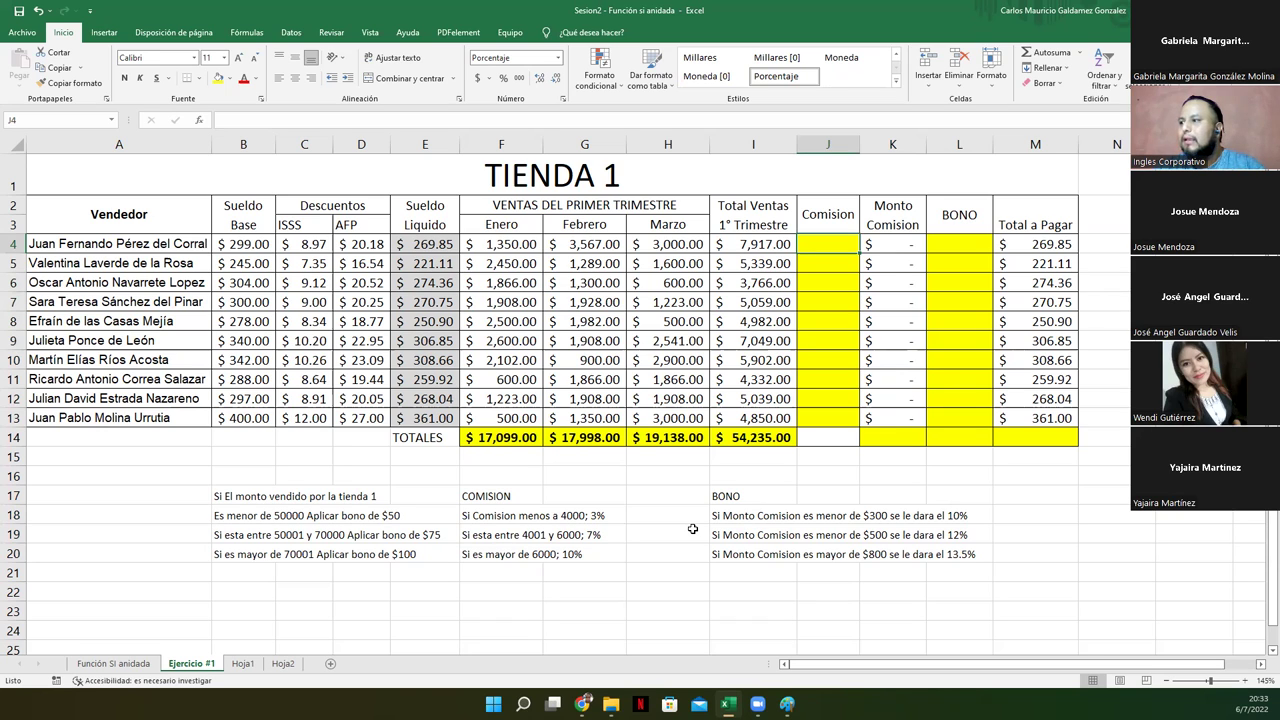
# - Delete the BONO rules in I17:I20 and move the store sales bonus rules from B17:B20 into that range
pyautogui.moveTo(720, 497); pyautogui.dragTo(717, 553)
pyautogui.press('Delete')
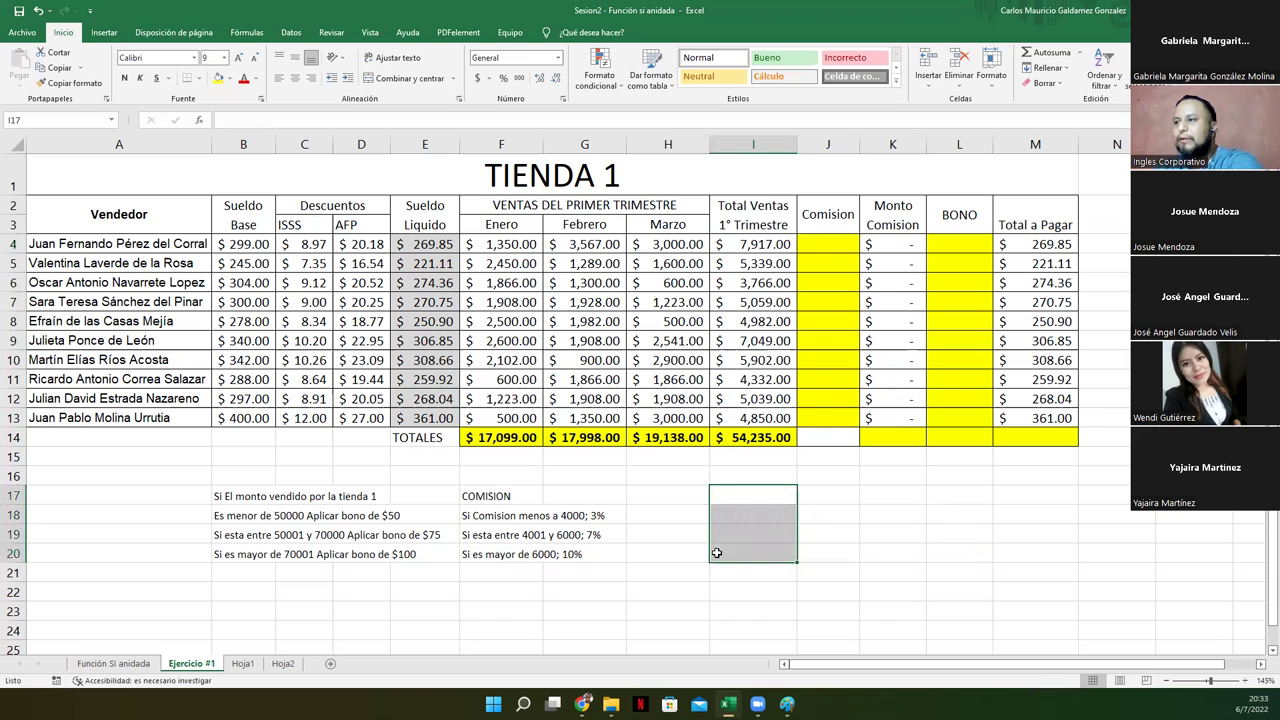
pyautogui.moveTo(222, 496); pyautogui.dragTo(226, 553)
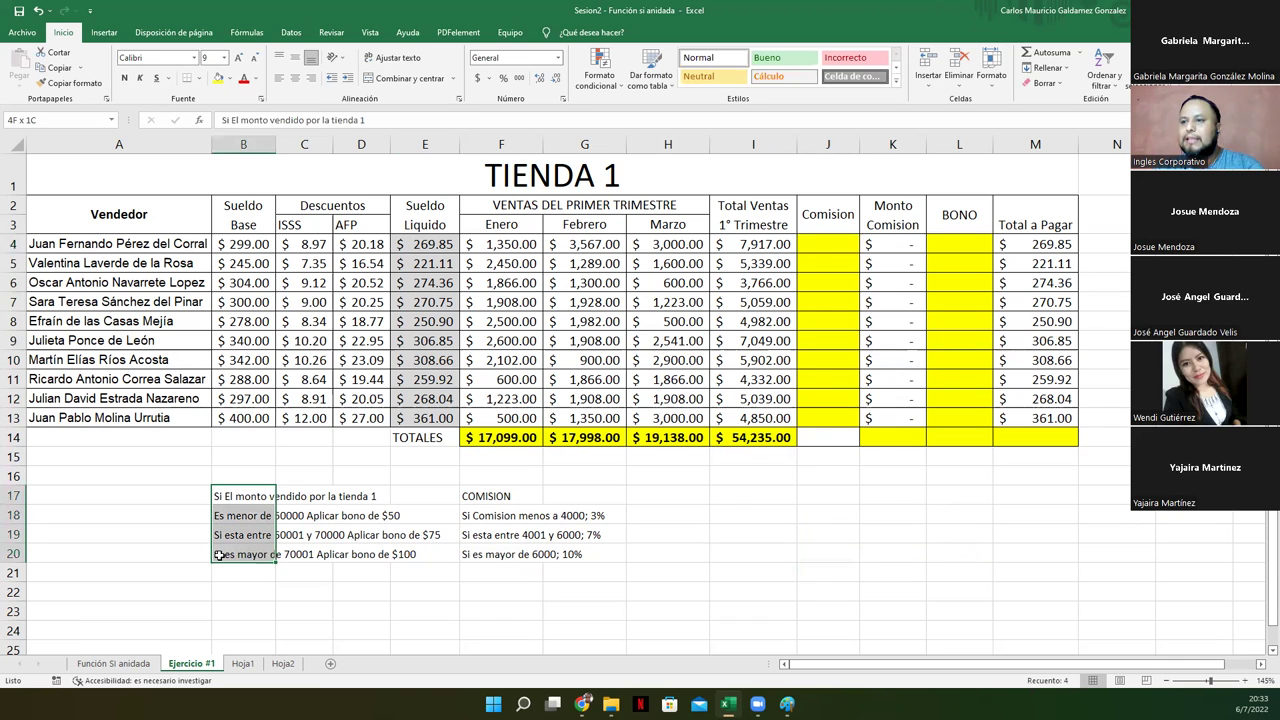
pyautogui.moveTo(216, 490); pyautogui.dragTo(232, 550)
pyautogui.moveTo(238, 487); pyautogui.dragTo(751, 497)
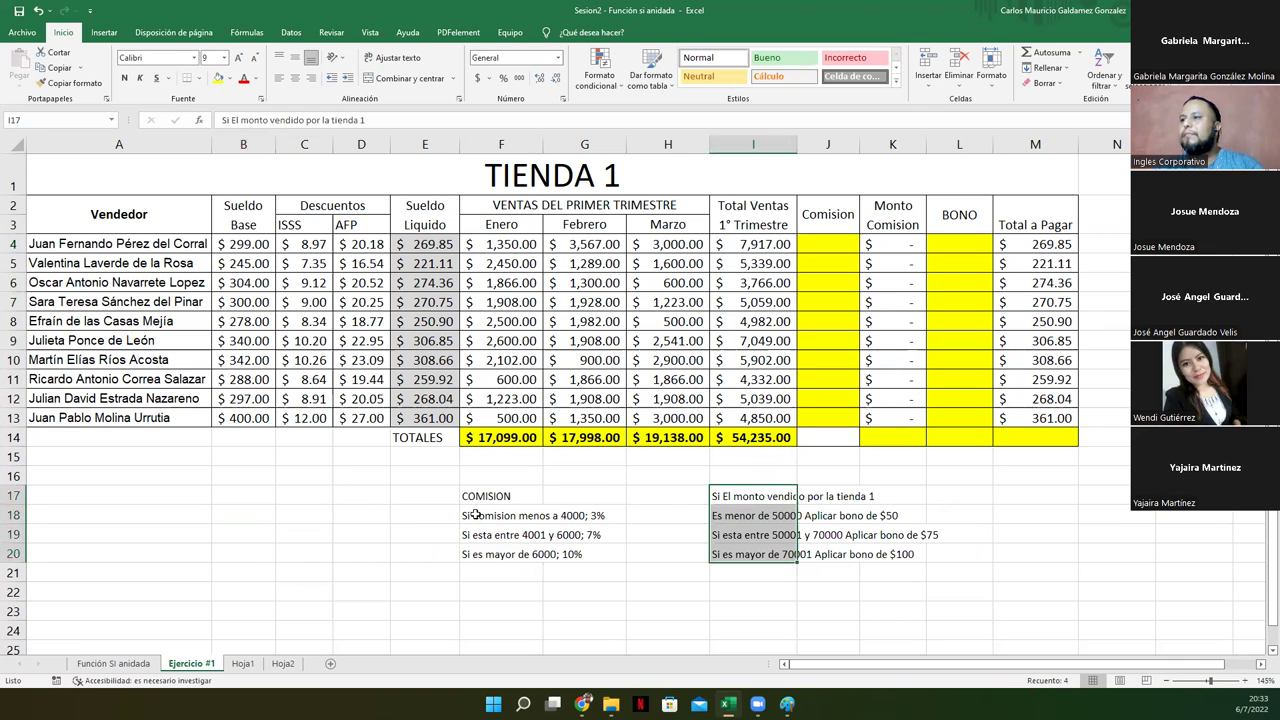
pyautogui.click(470, 498)
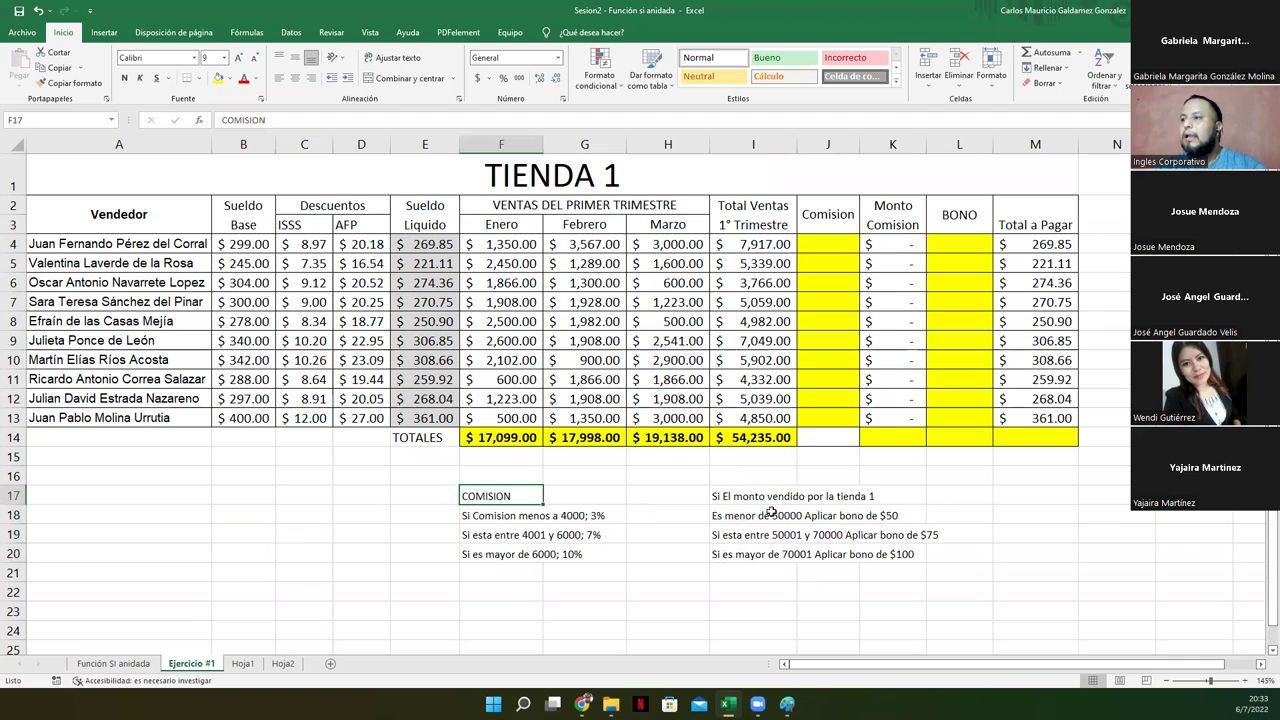
pyautogui.moveTo(727, 494); pyautogui.dragTo(735, 553)
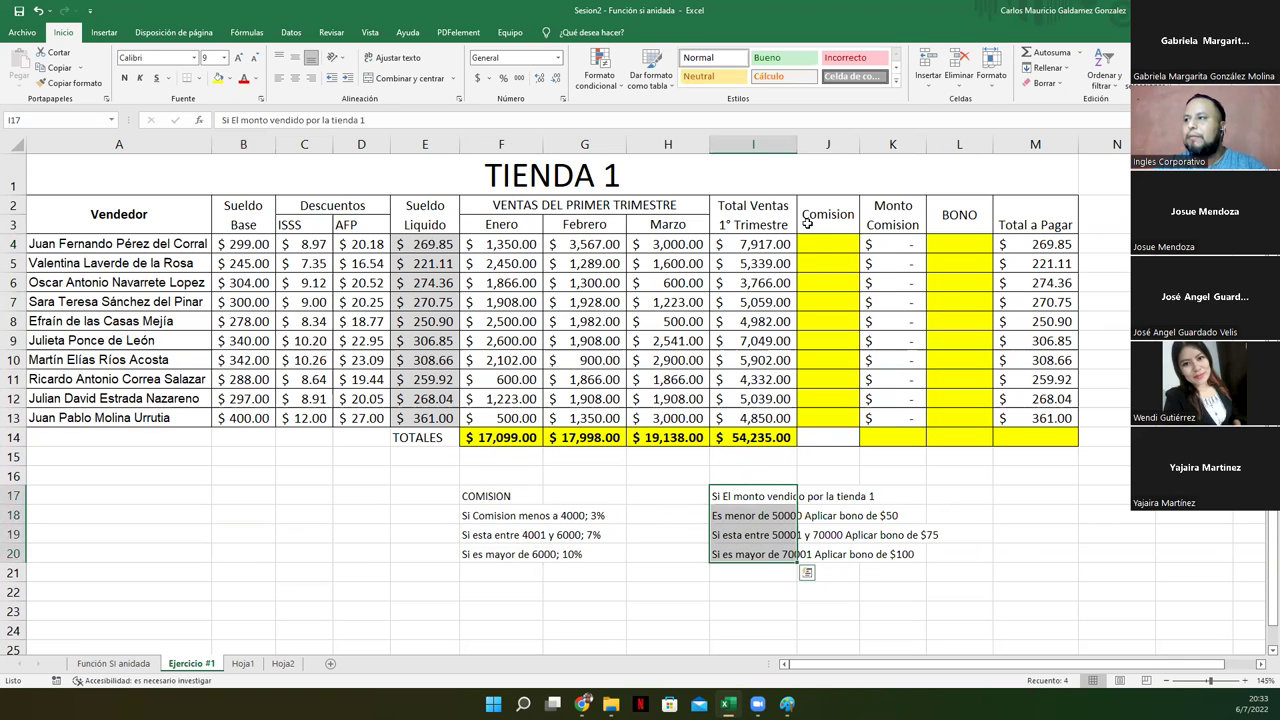
# - Add automatic sums in the TOTALES row for K14:M14, covering commission amount, bonus and total to pay
pyautogui.moveTo(885, 437); pyautogui.dragTo(1018, 437)
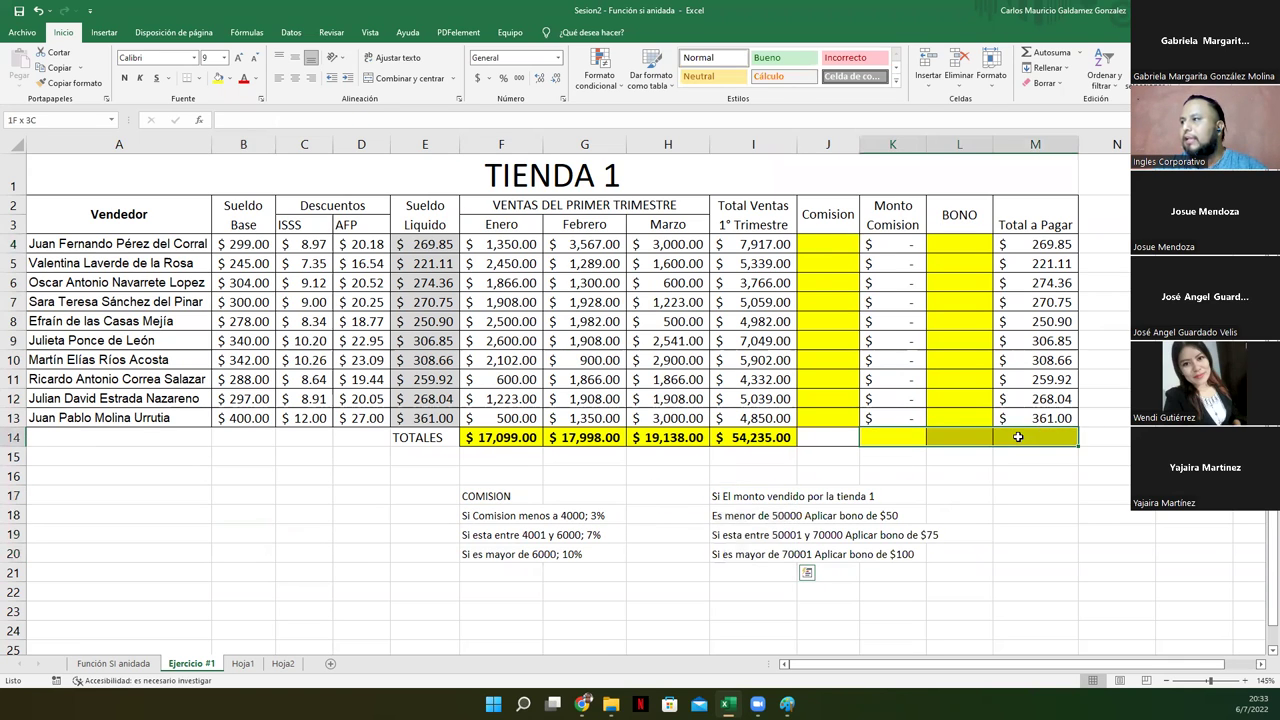
pyautogui.click(1060, 55)
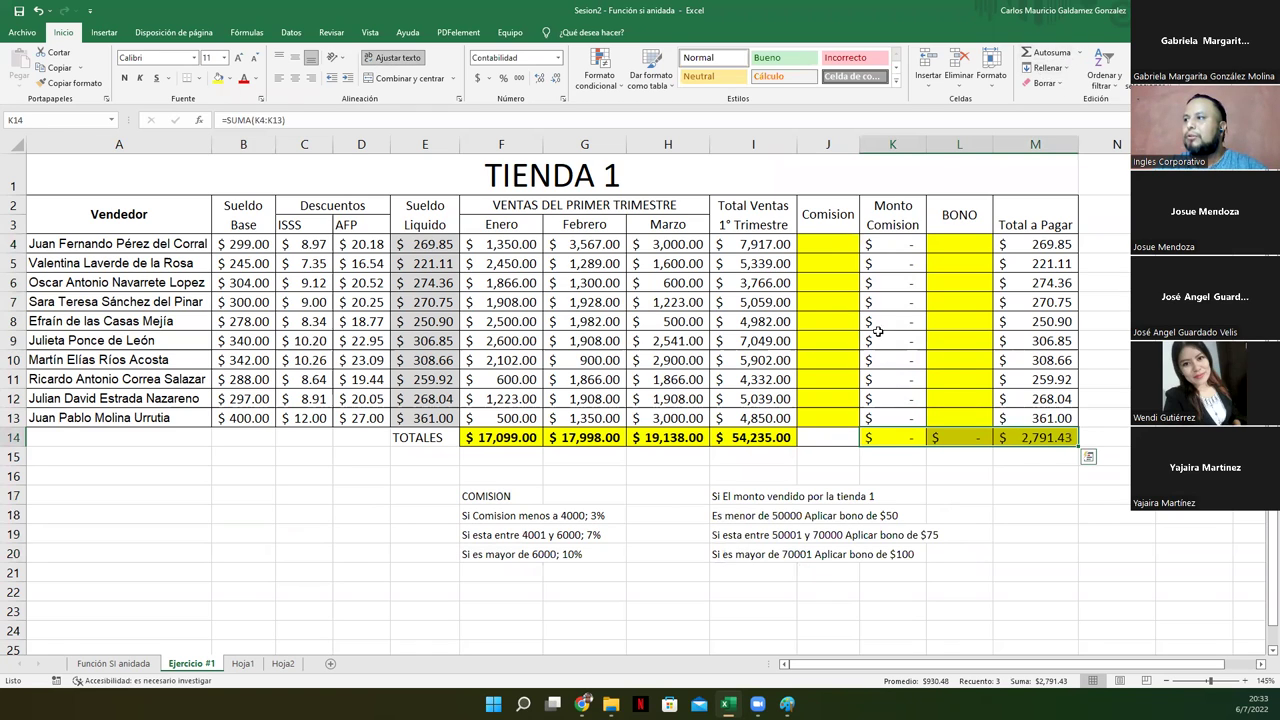
pyautogui.click(900, 434)
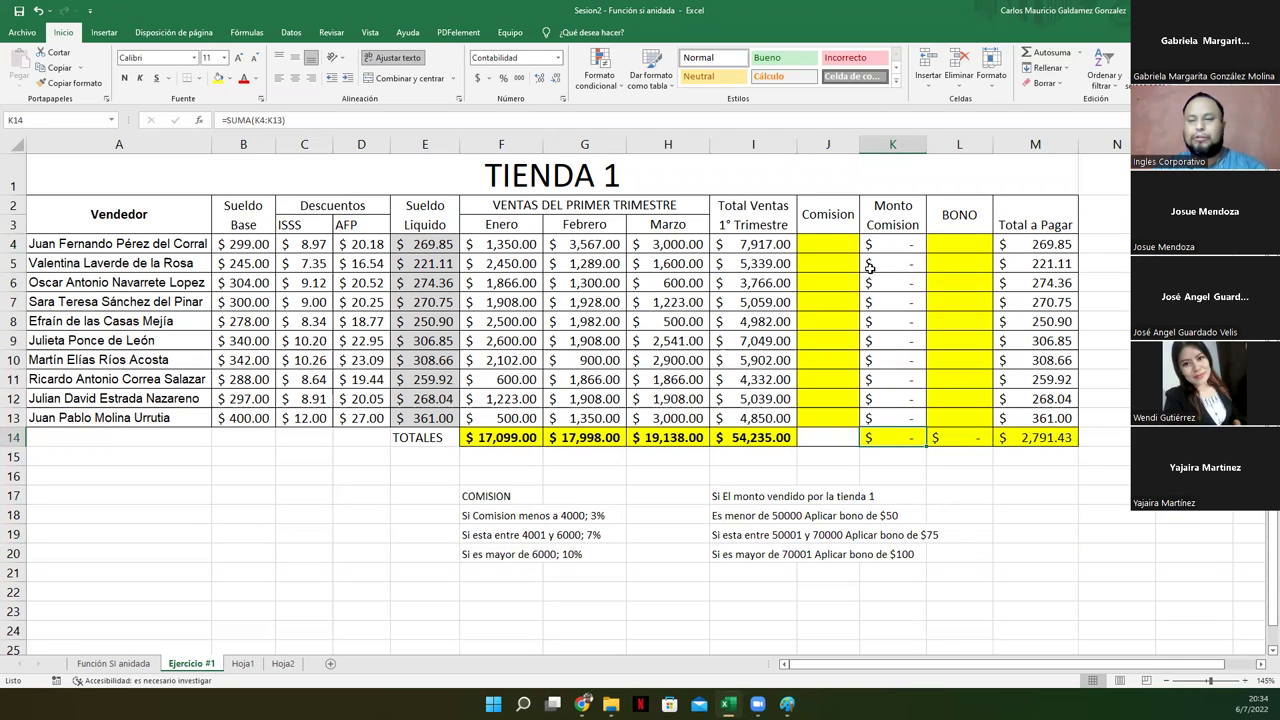
# - Start a SI formula in J4 that gives a 3% commission when I4<=4000
pyautogui.click(834, 244)
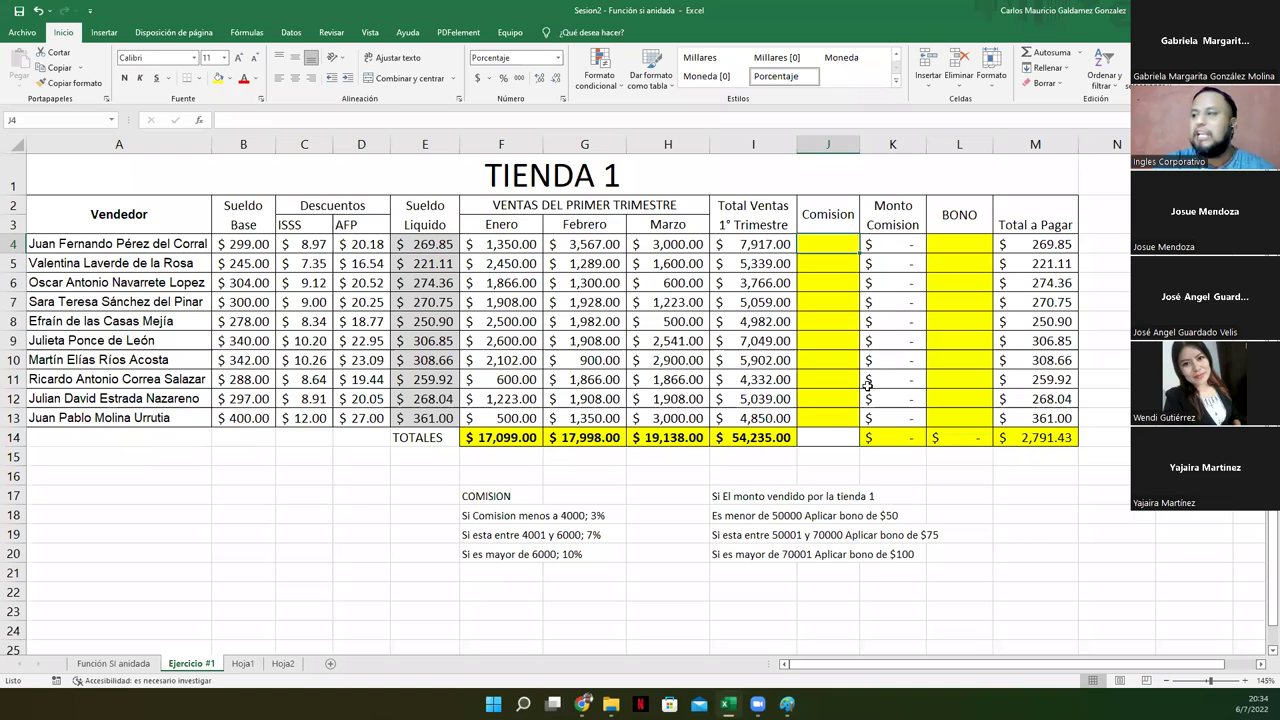
pyautogui.write('=')
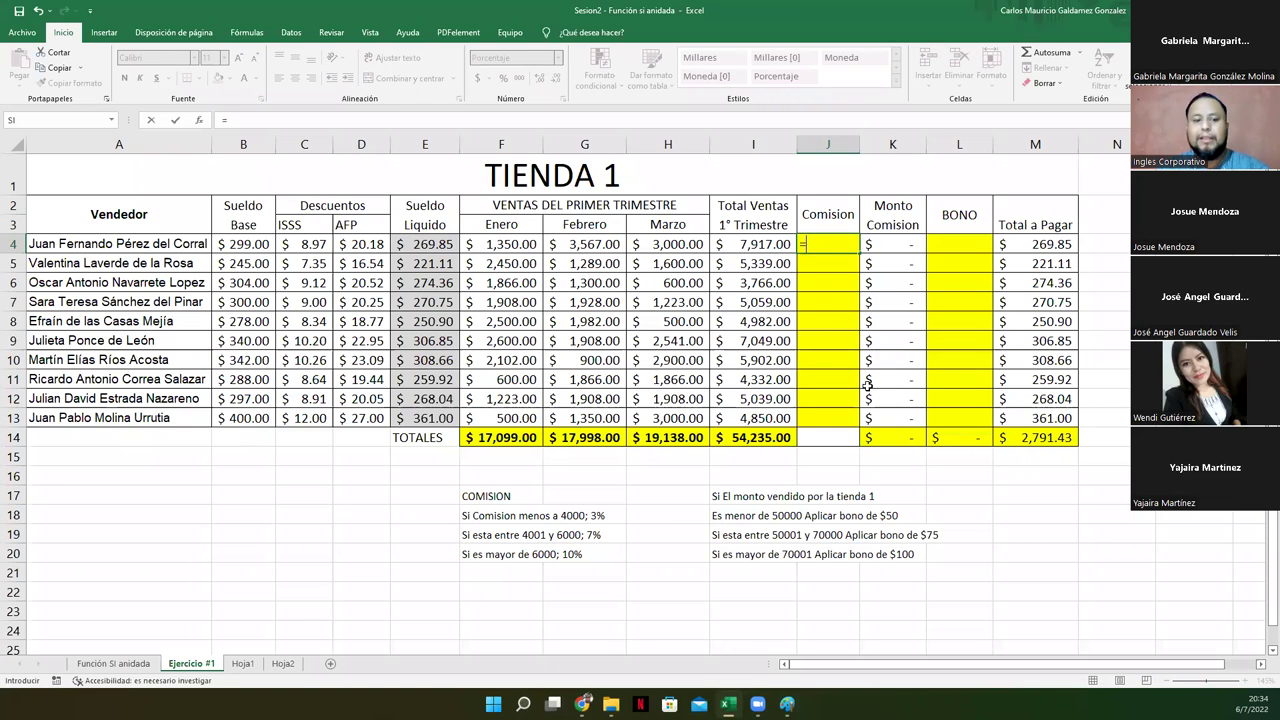
pyautogui.write('si')
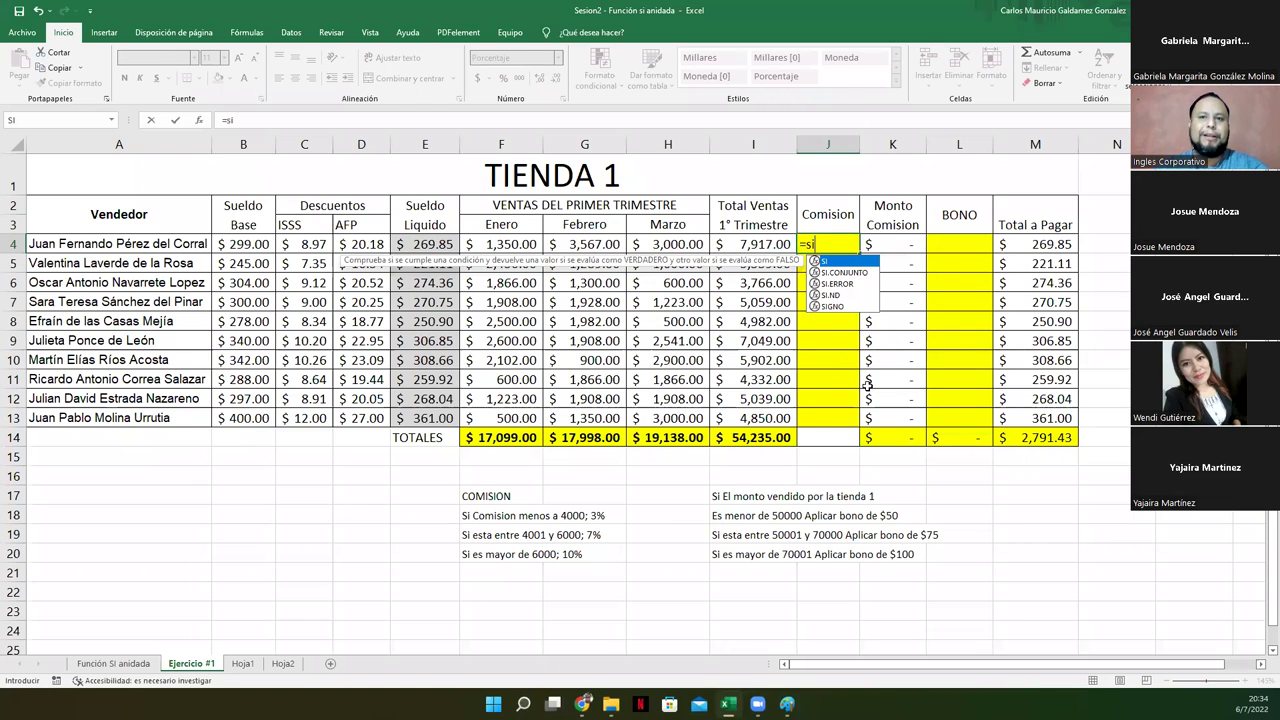
pyautogui.press('Tab')
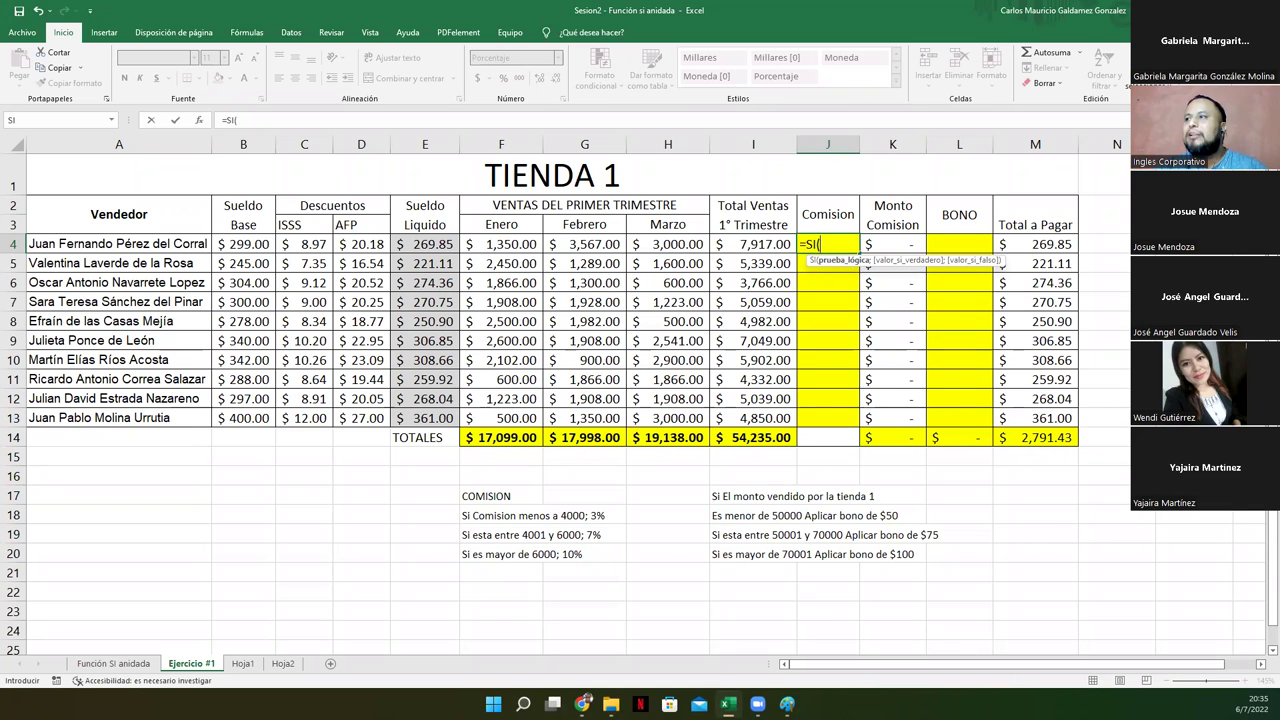
pyautogui.click(754, 245)
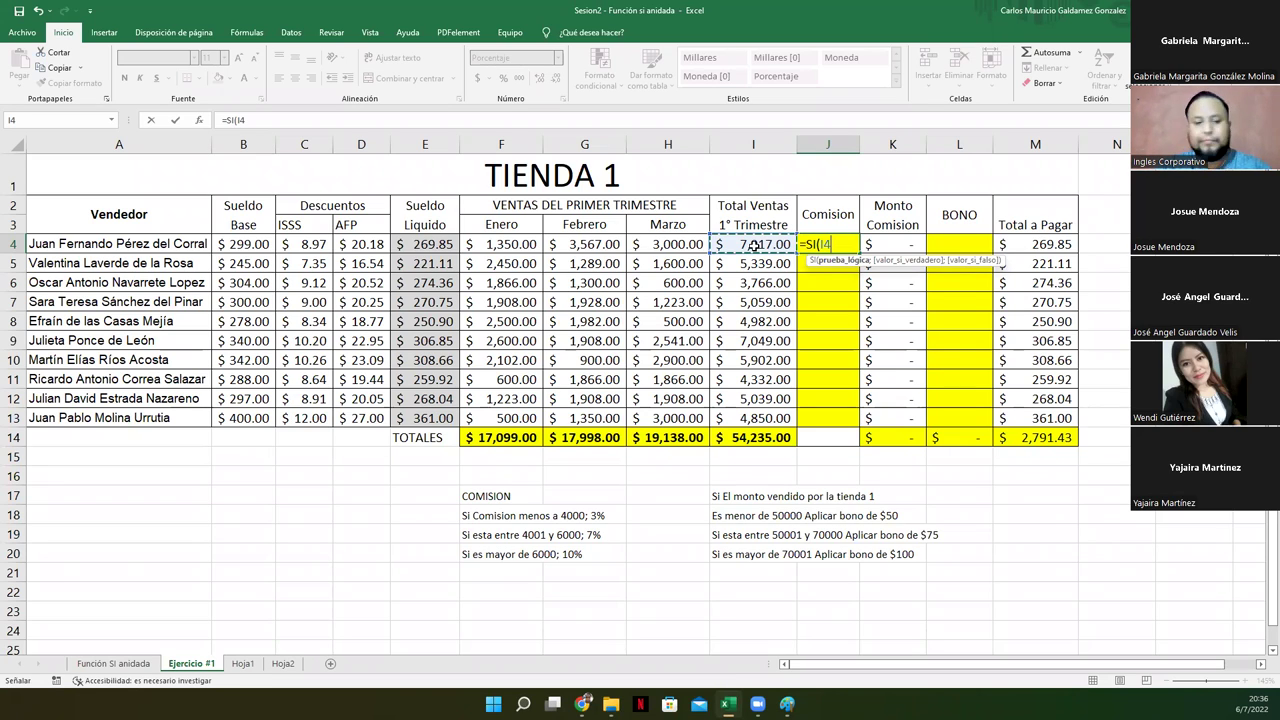
pyautogui.write('<')
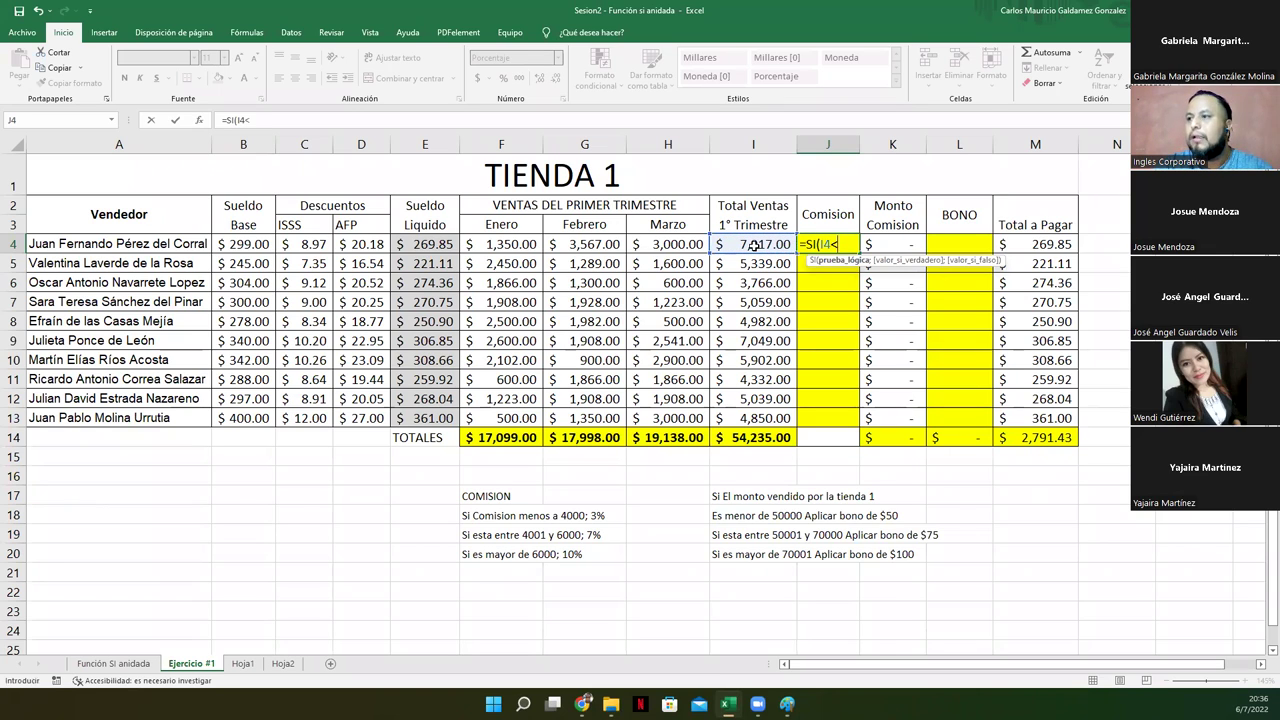
pyautogui.write('4000')
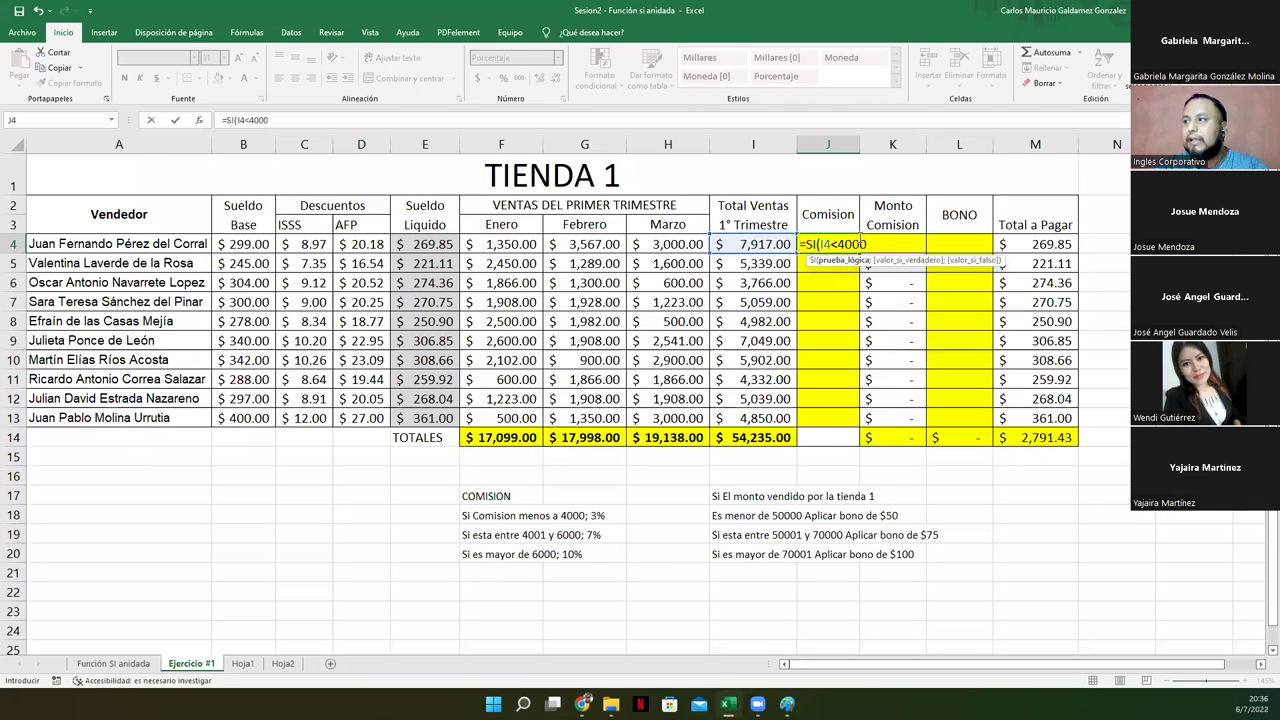
pyautogui.click(838, 244)
pyautogui.write('=')
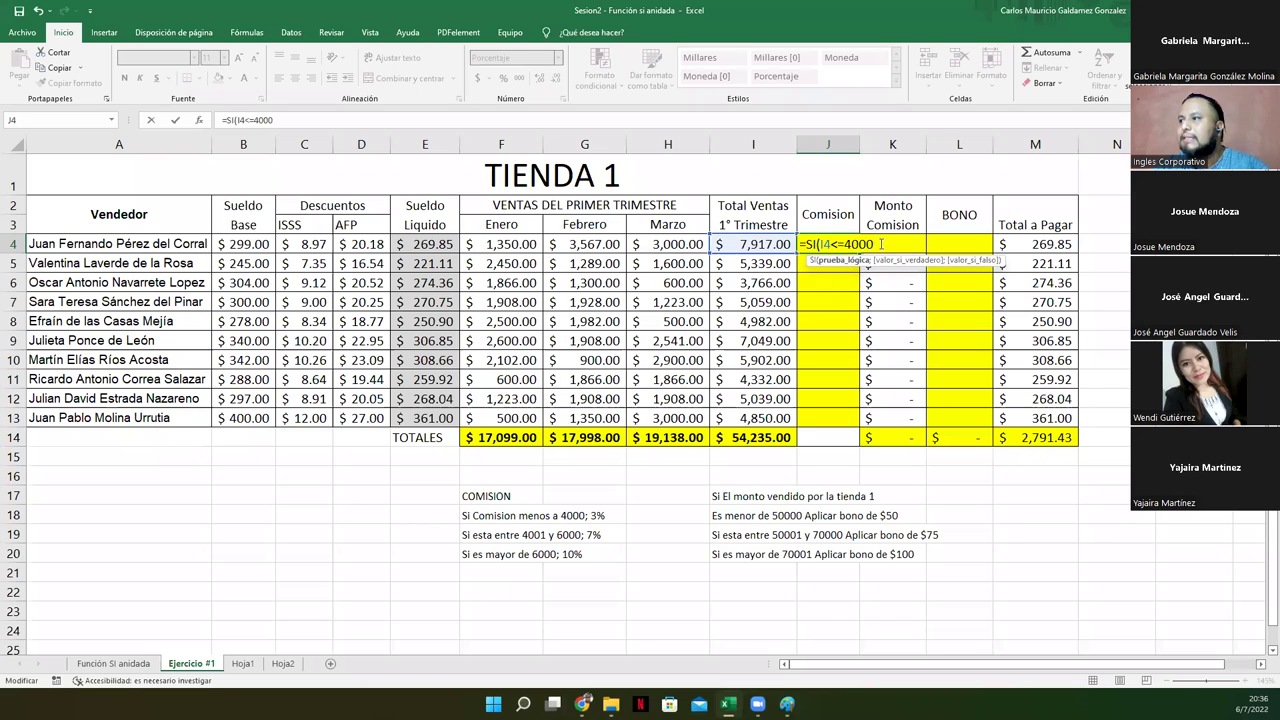
pyautogui.write(';')
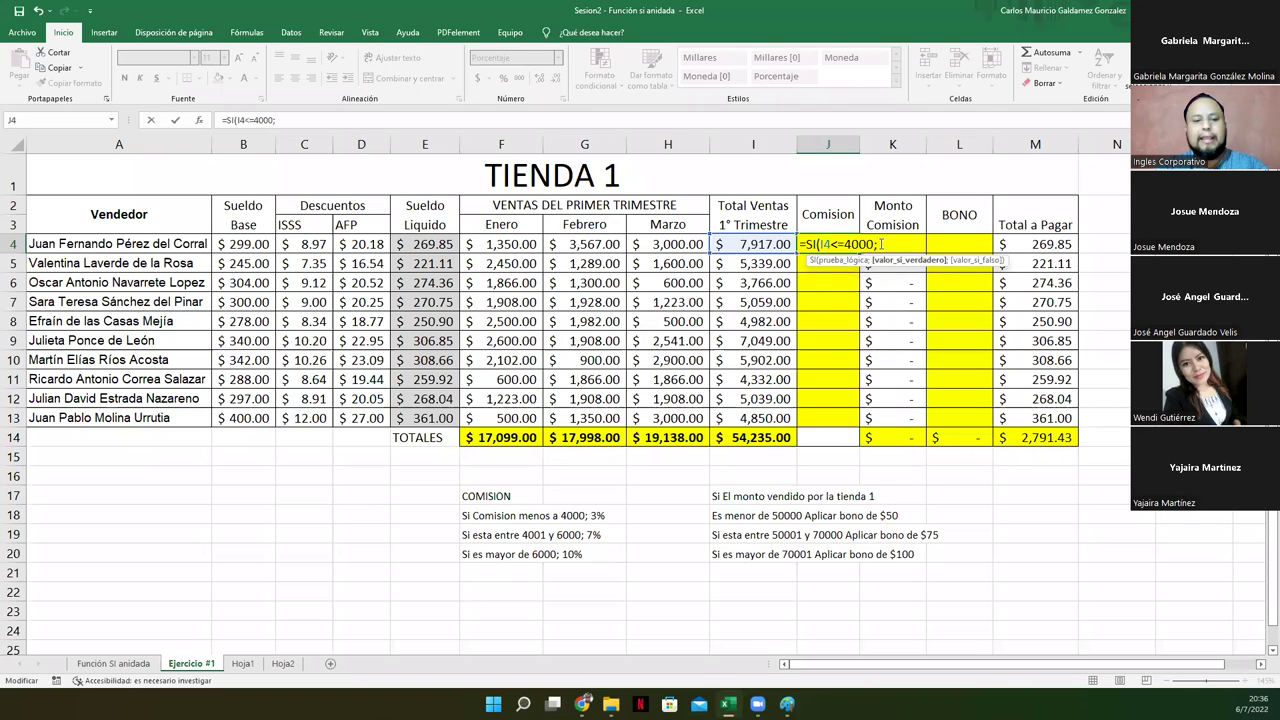
pyautogui.write('3%')
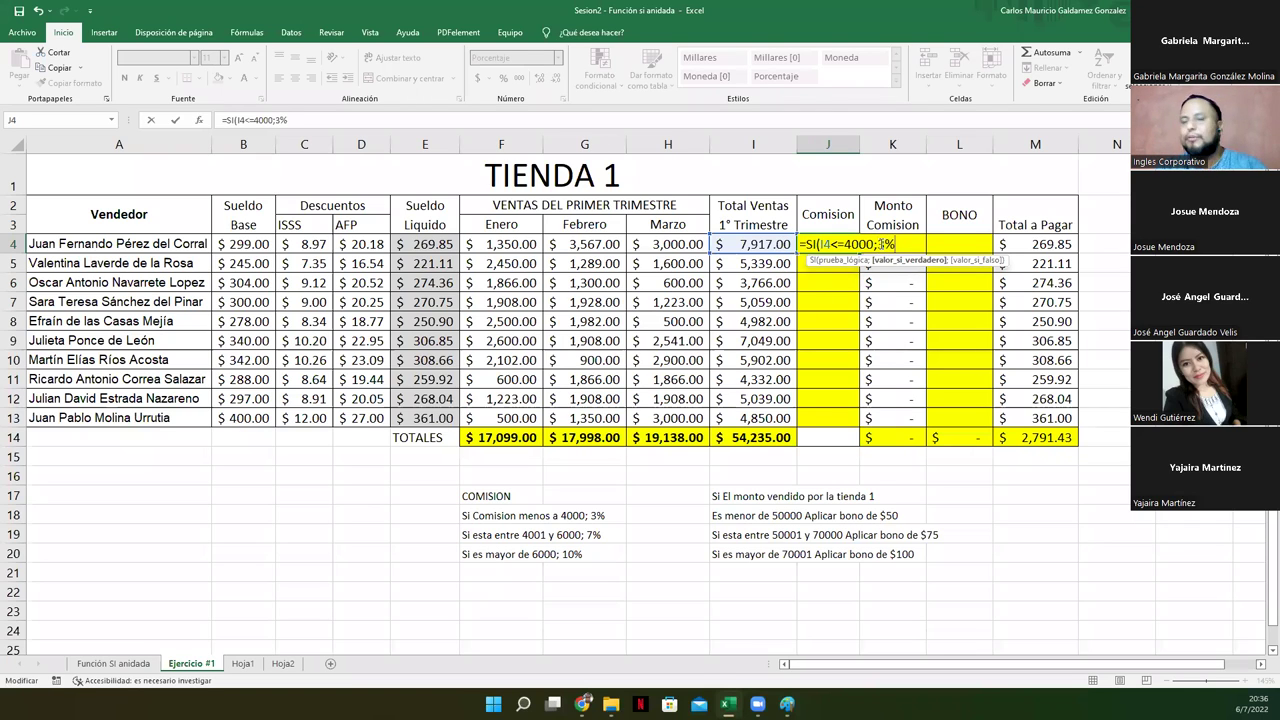
# - Nest a second SI in the J4 formula that gives 7% when I4<6000 and otherwise 10%, and commit it
pyautogui.write(';SI(')
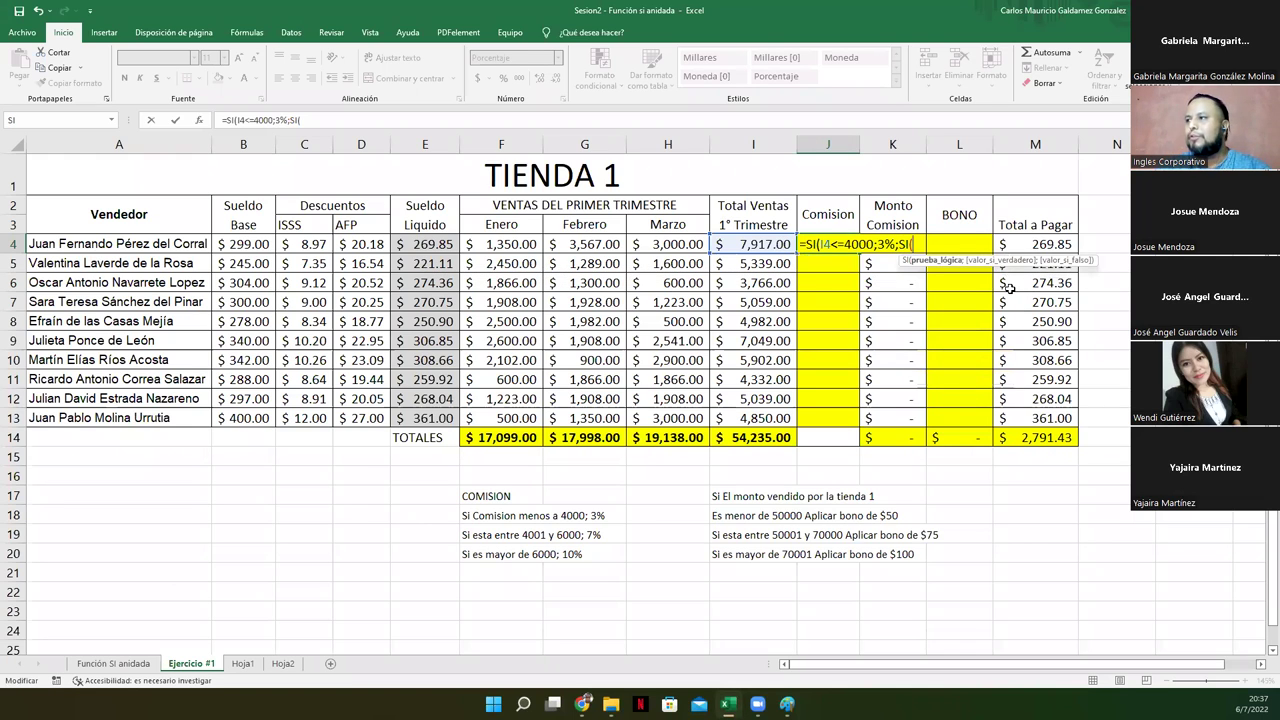
pyautogui.click(745, 245)
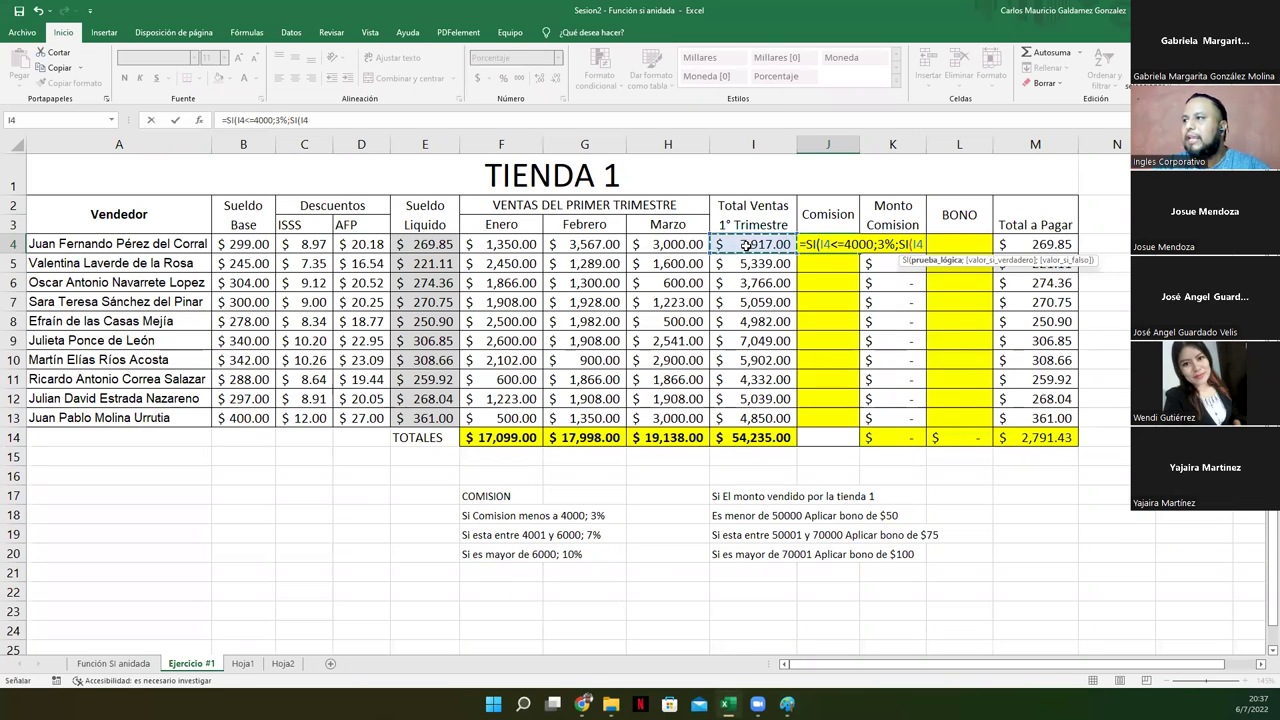
pyautogui.write('<')
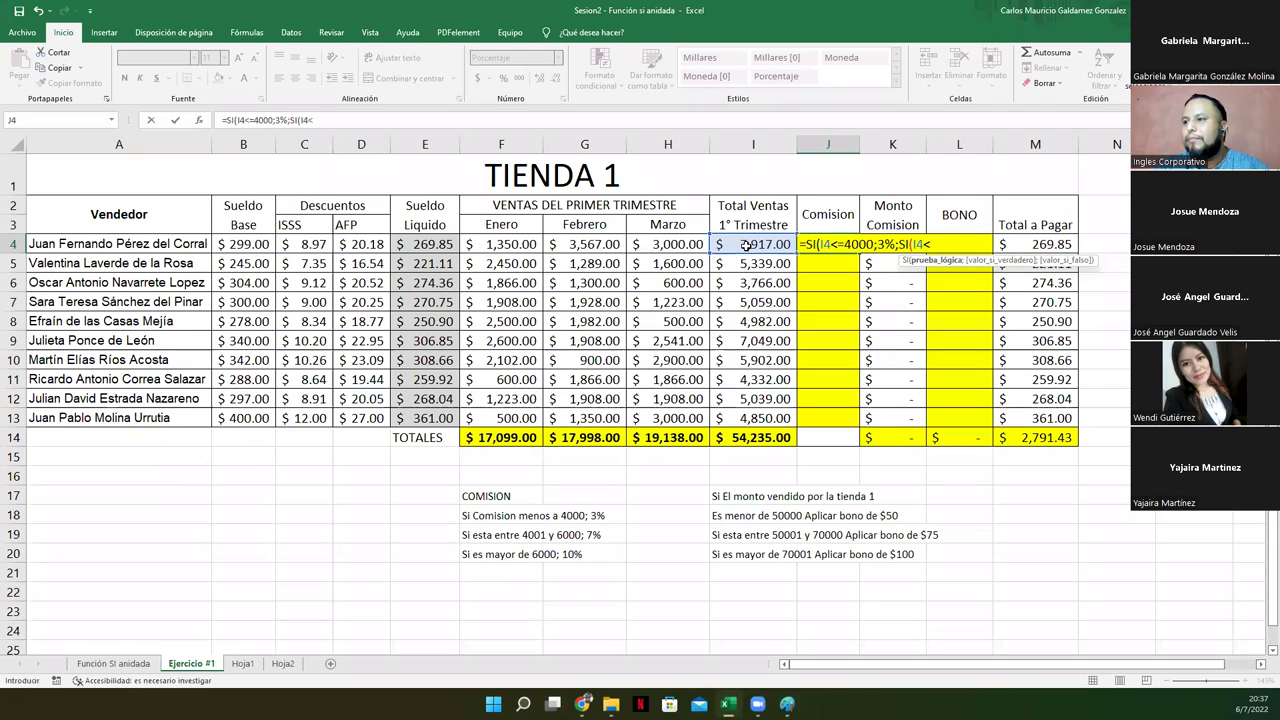
pyautogui.write('6')
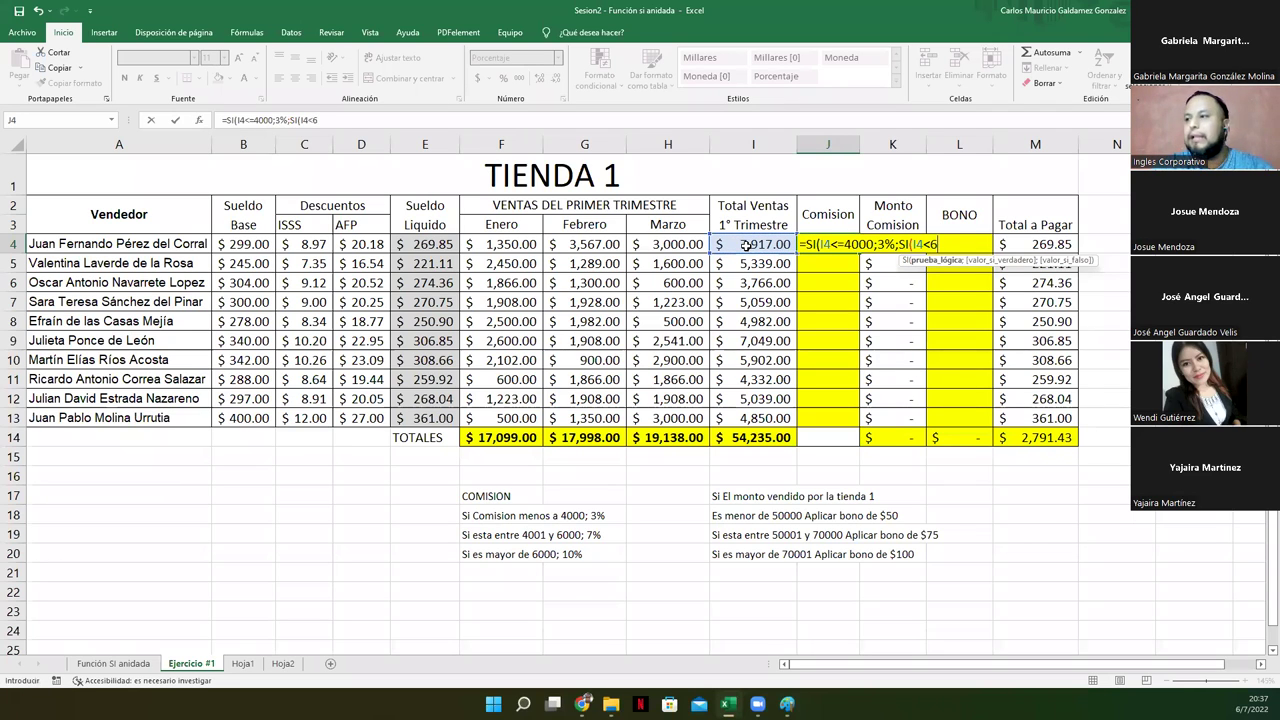
pyautogui.write('000')
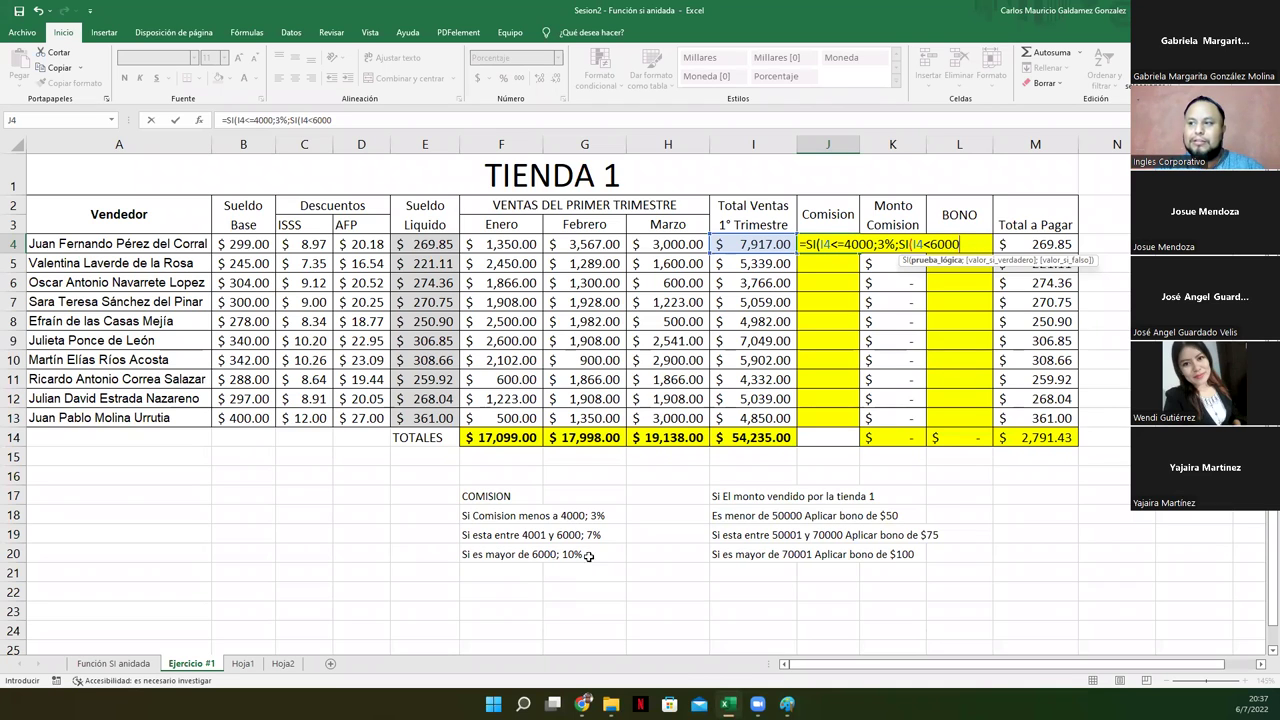
pyautogui.click(933, 243)
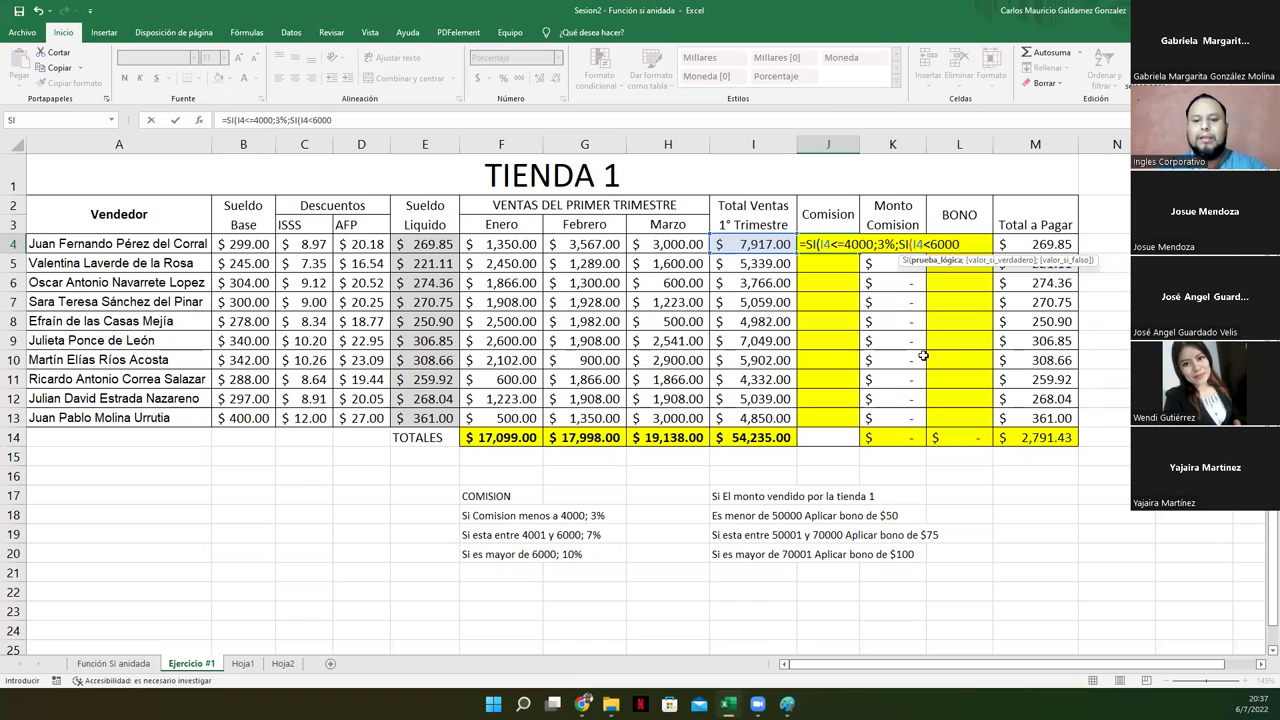
pyautogui.write(';')
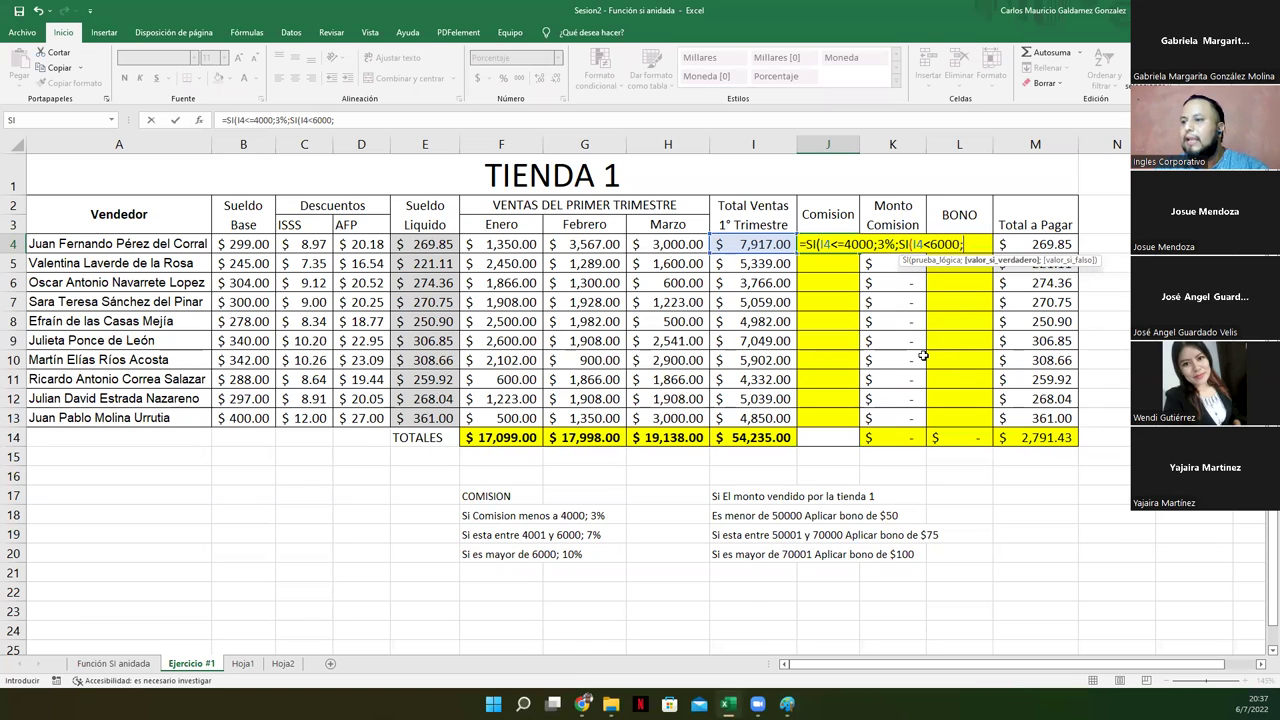
pyautogui.write('7%;1')
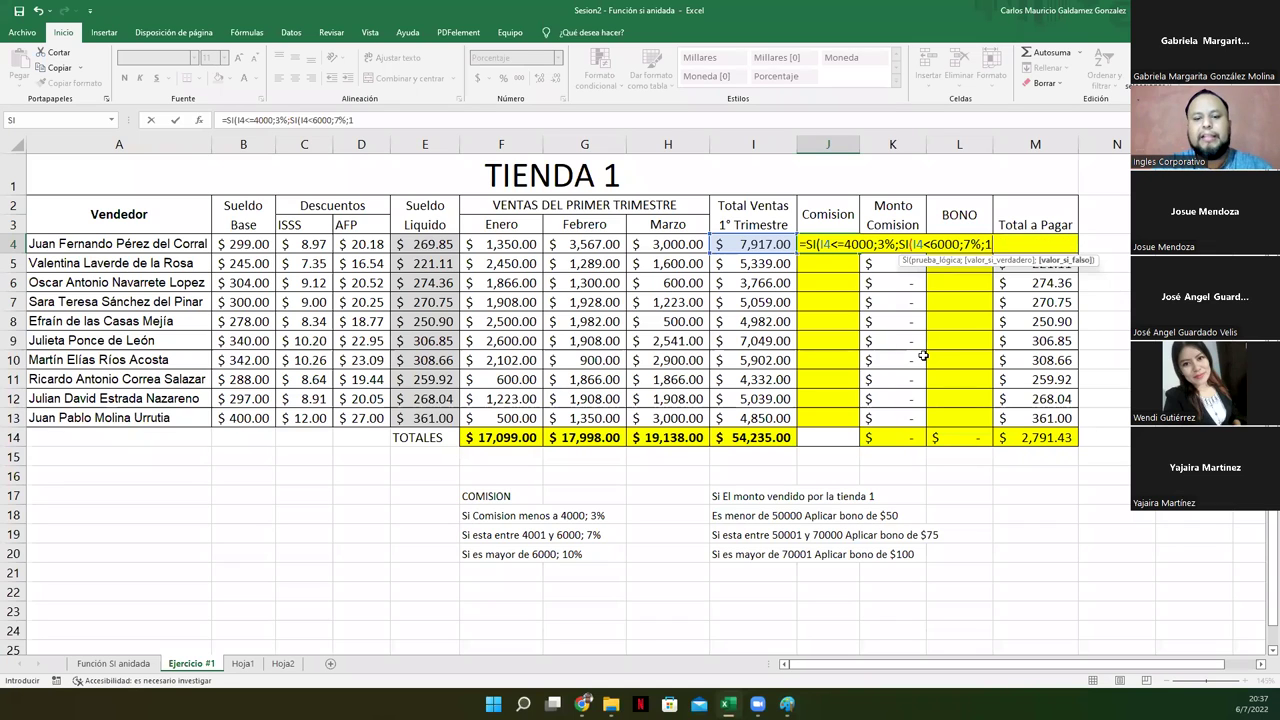
pyautogui.write('0%))')
pyautogui.press('Return')
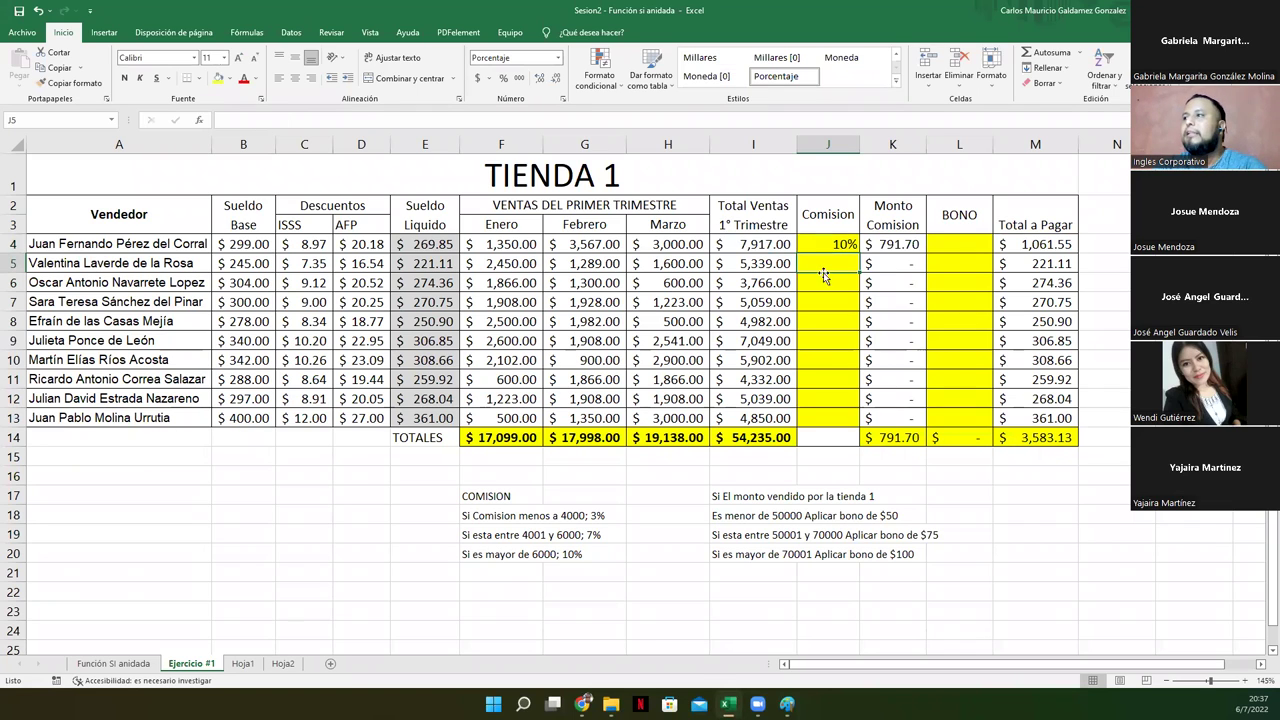
pyautogui.click(853, 247)
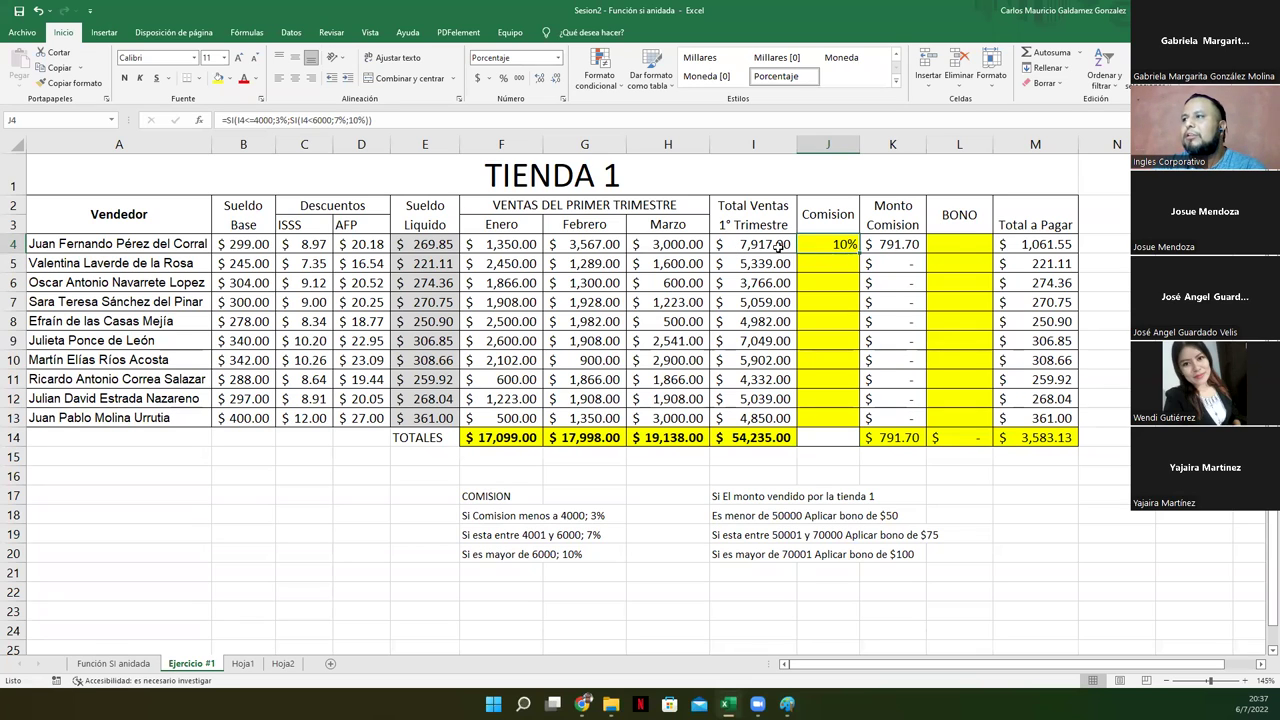
# - Inspect the commission amount formula in K4 and the total pay formula in M4 without changing them
pyautogui.click(908, 242)
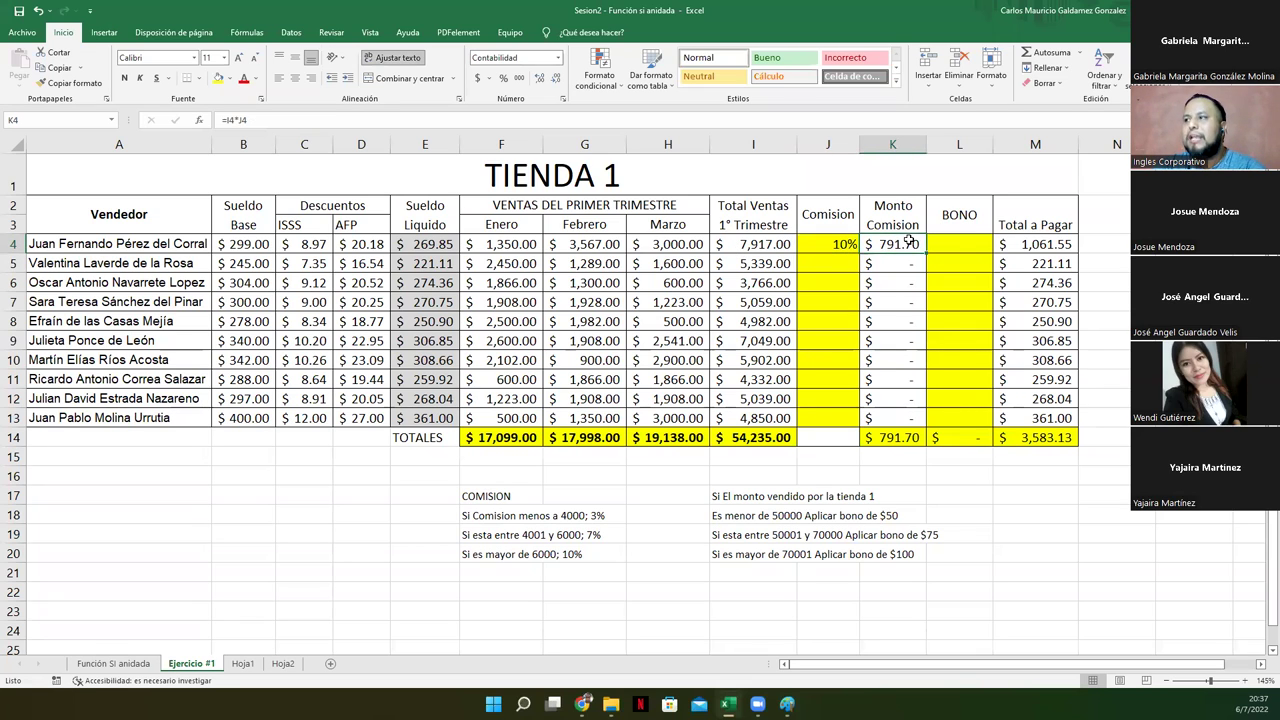
pyautogui.click(1035, 247)
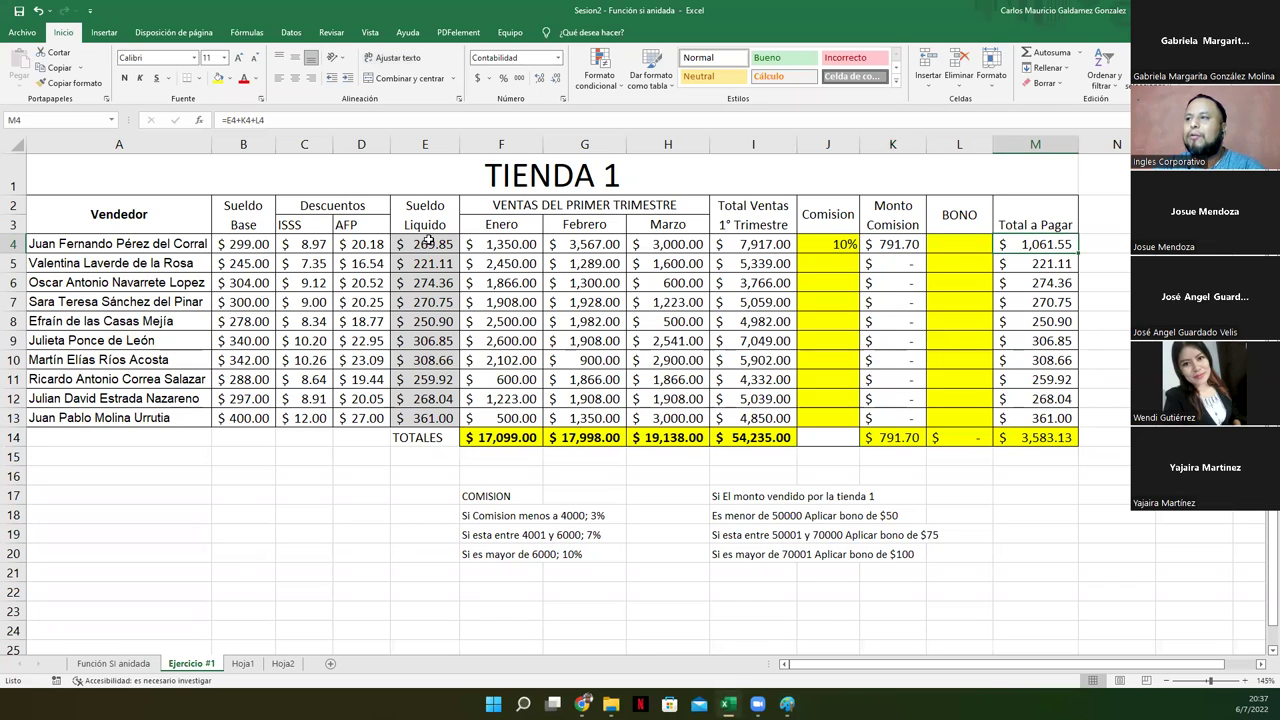
pyautogui.doubleClick(1022, 244)
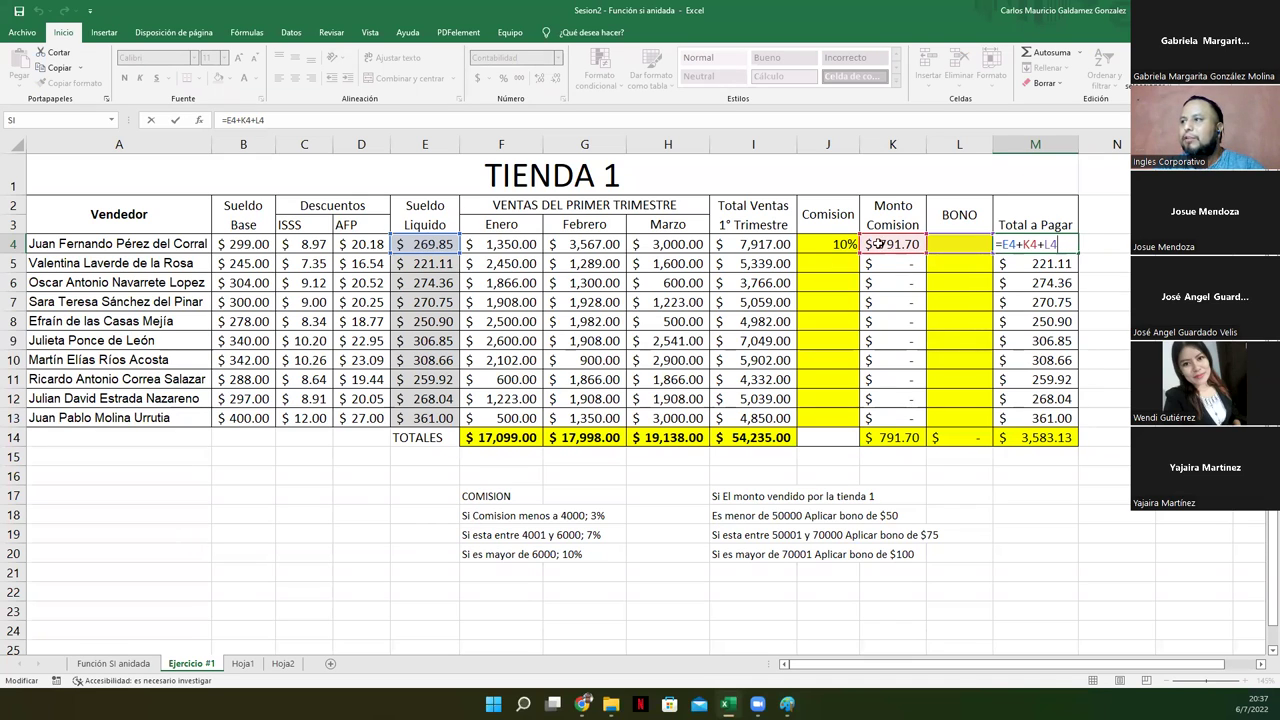
pyautogui.press('Escape')
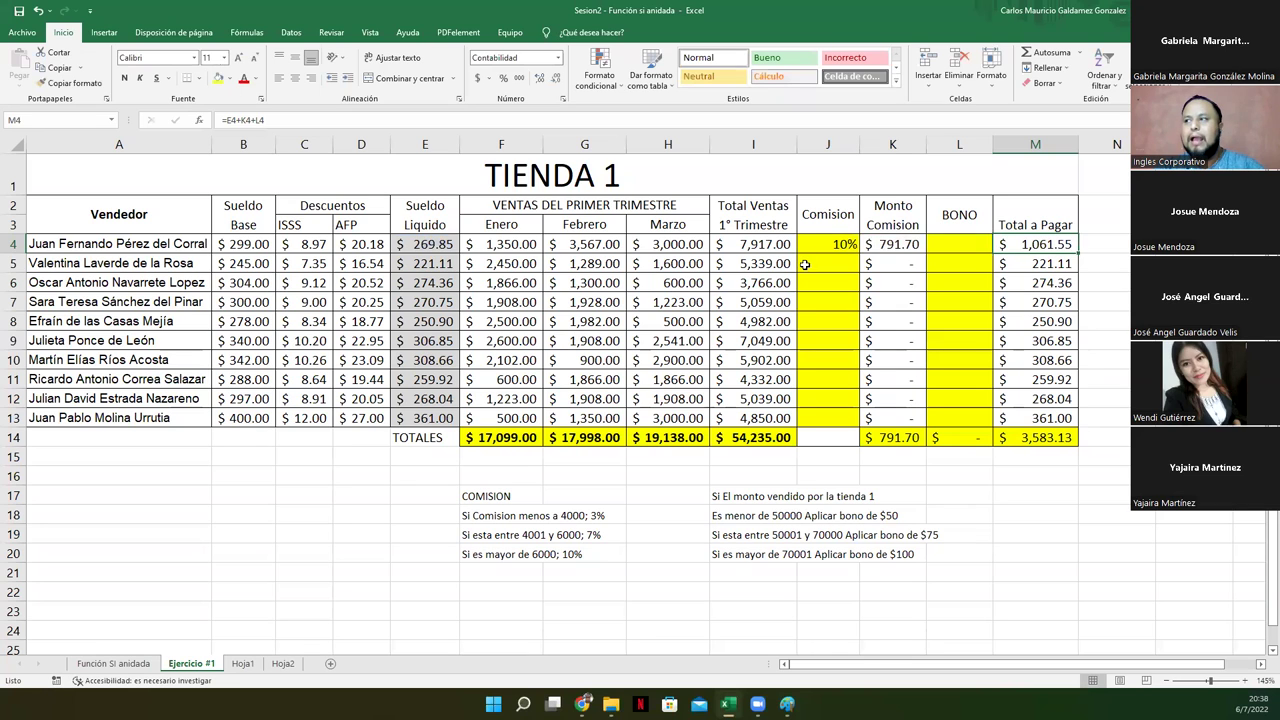
# - Start a SI formula in J5 that gives 10% when I5>=6000, and open a nested SI for the other case
pyautogui.click(807, 264)
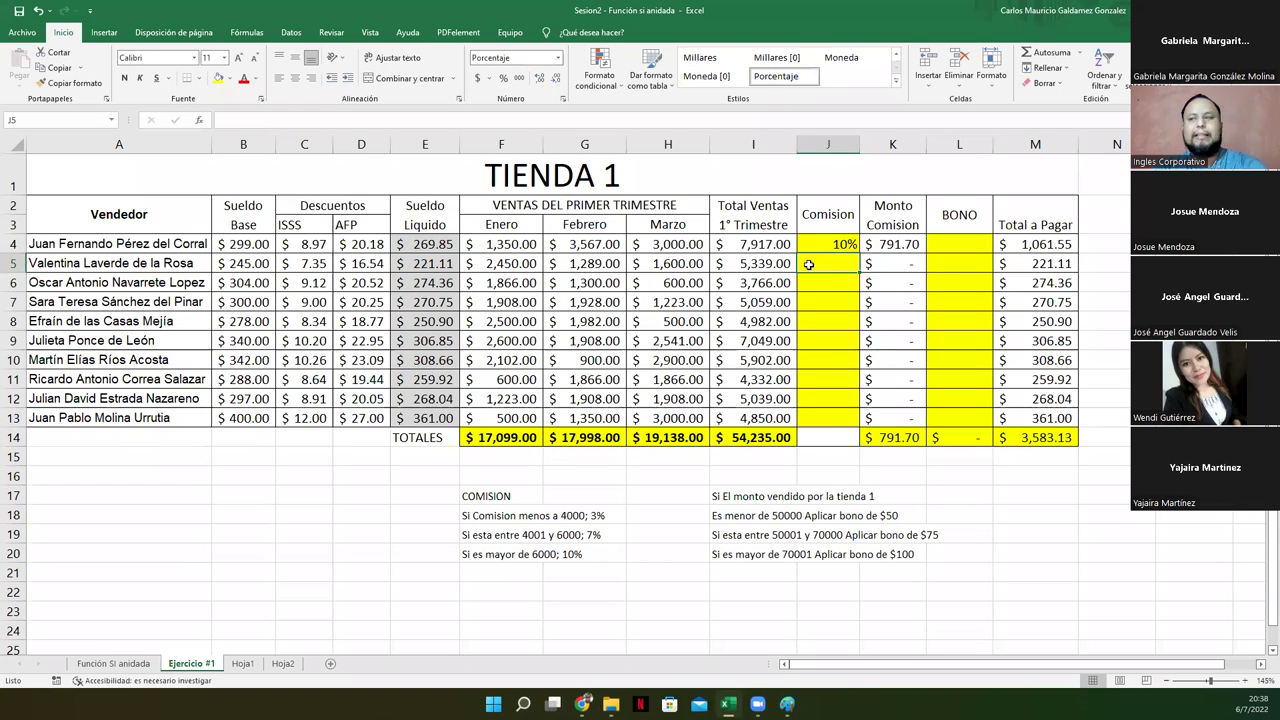
pyautogui.write('=SI(')
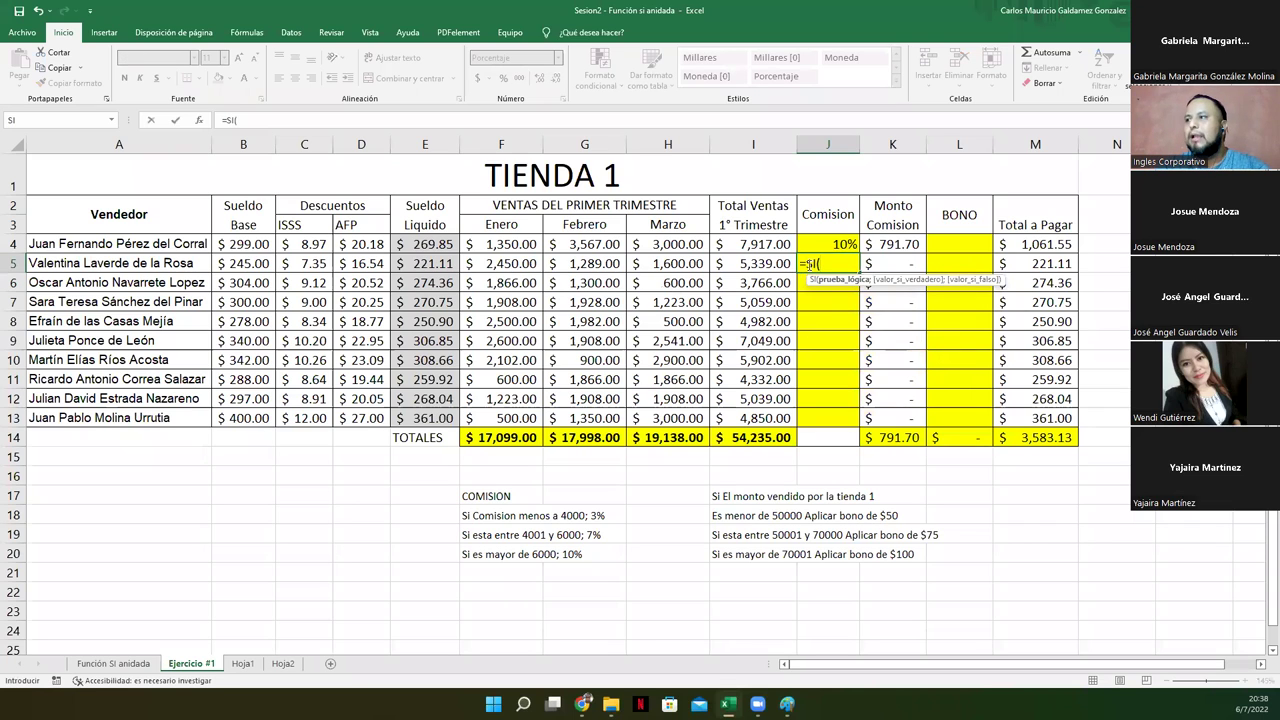
pyautogui.click(763, 263)
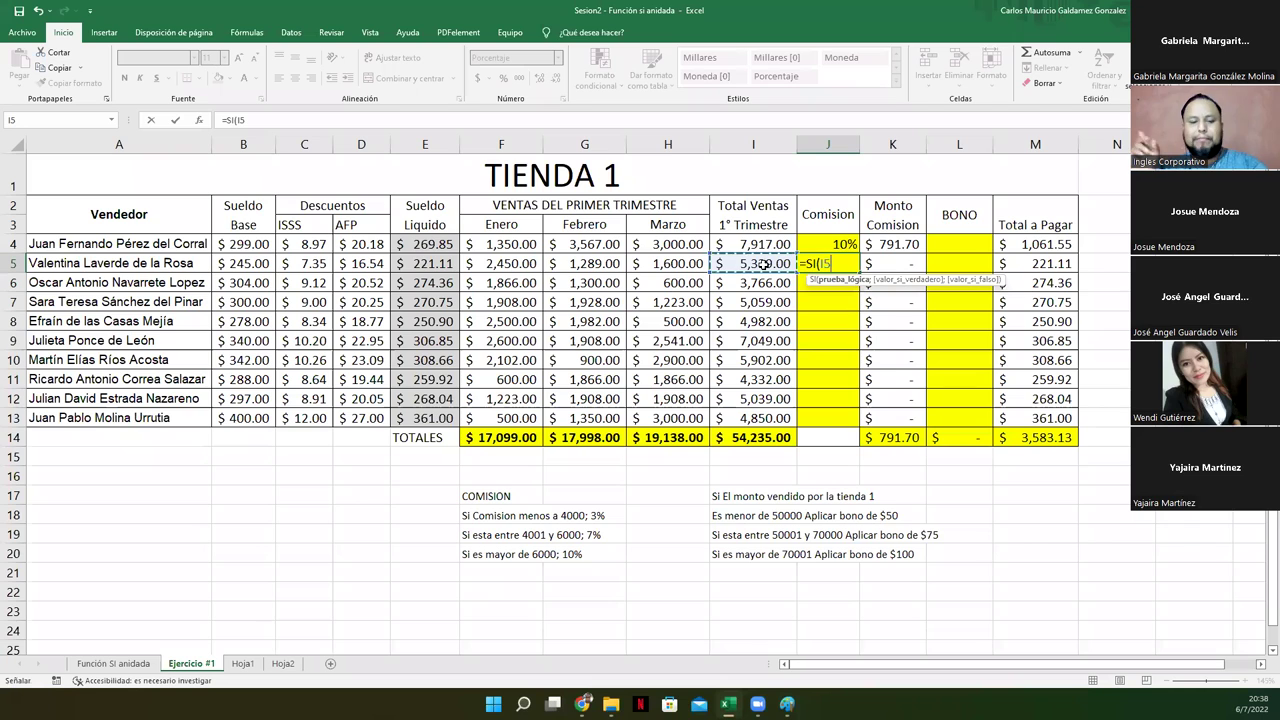
pyautogui.press('alt')
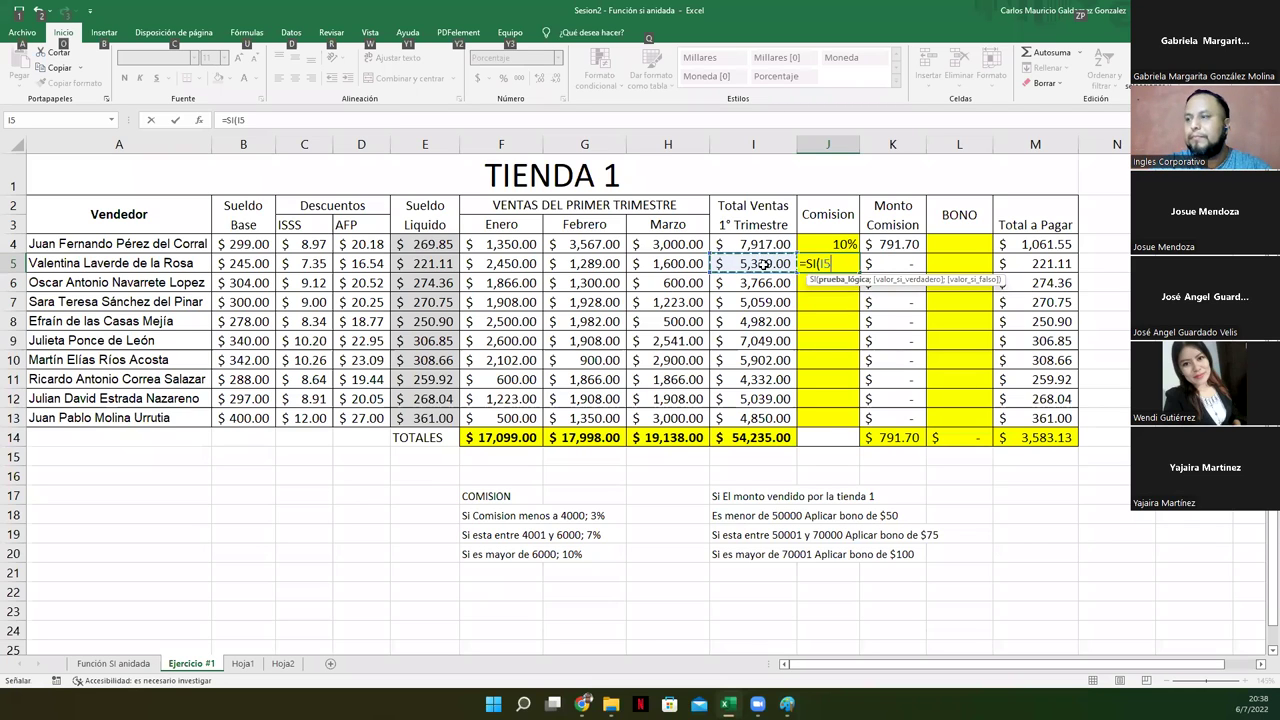
pyautogui.press('alt')
pyautogui.write('>')
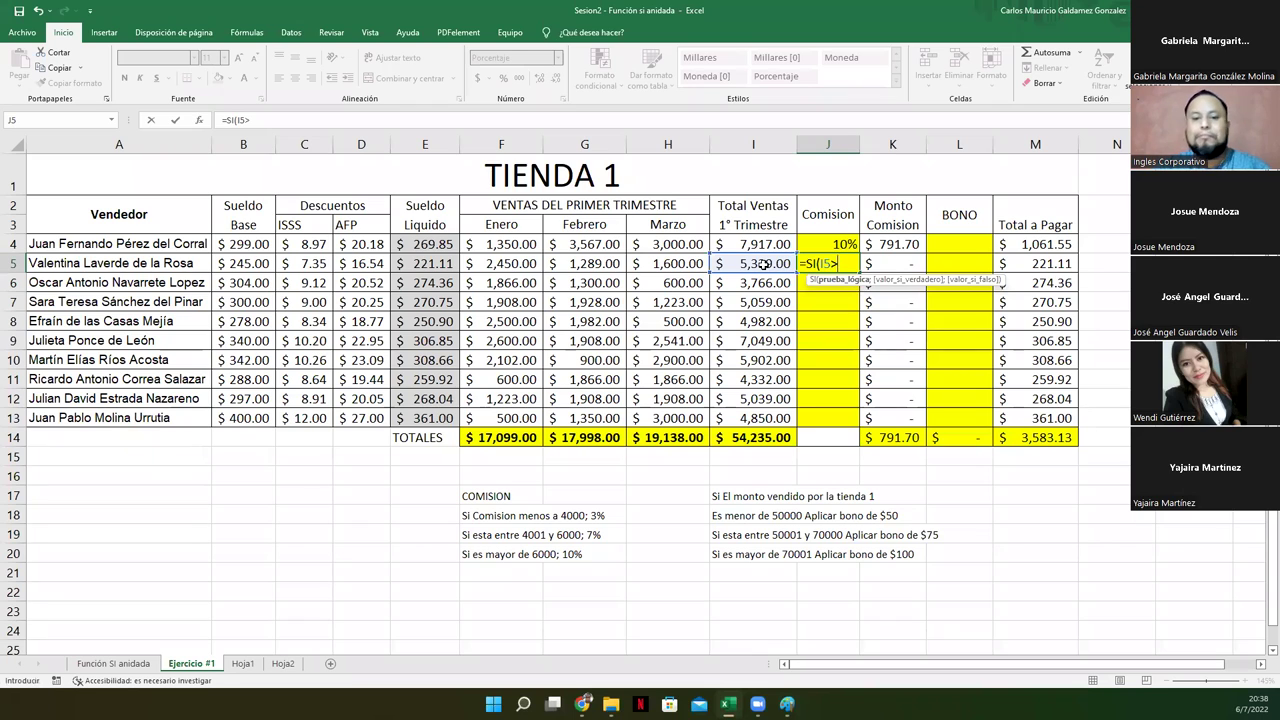
pyautogui.write('6000')
pyautogui.click(838, 264)
pyautogui.write('=')
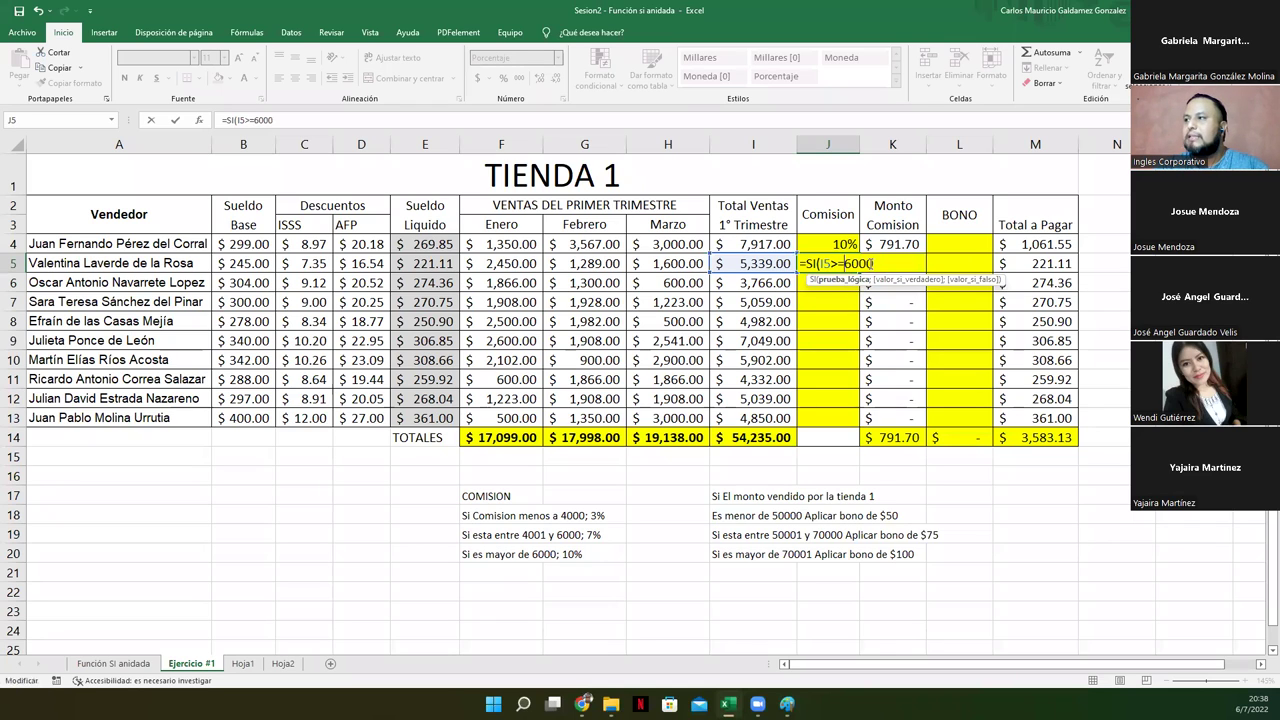
pyautogui.write(';')
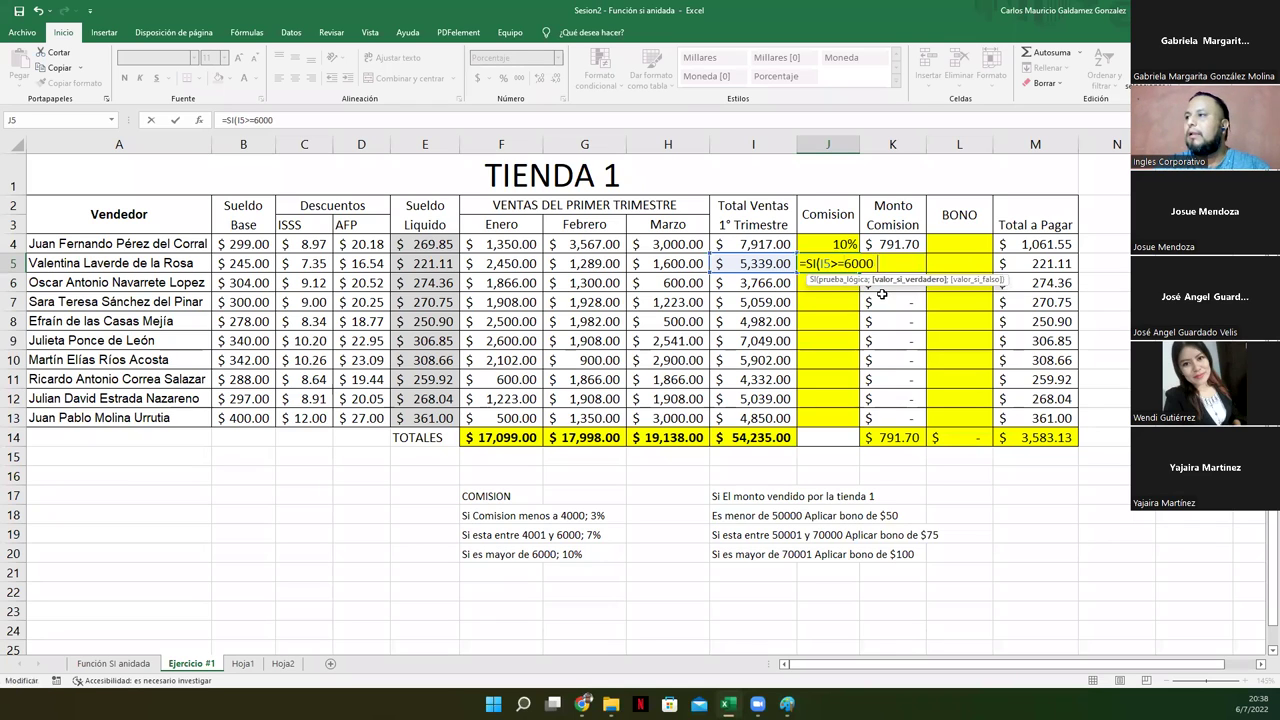
pyautogui.write('10')
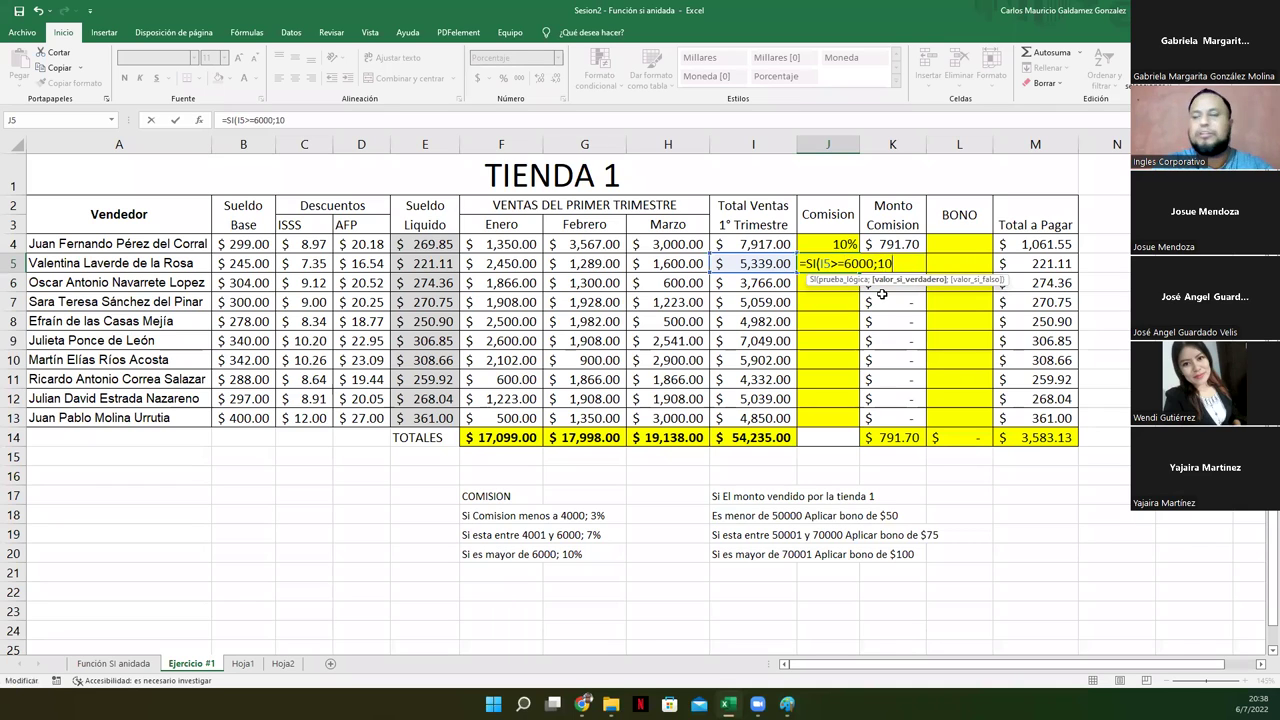
pyautogui.write('%;SI(')
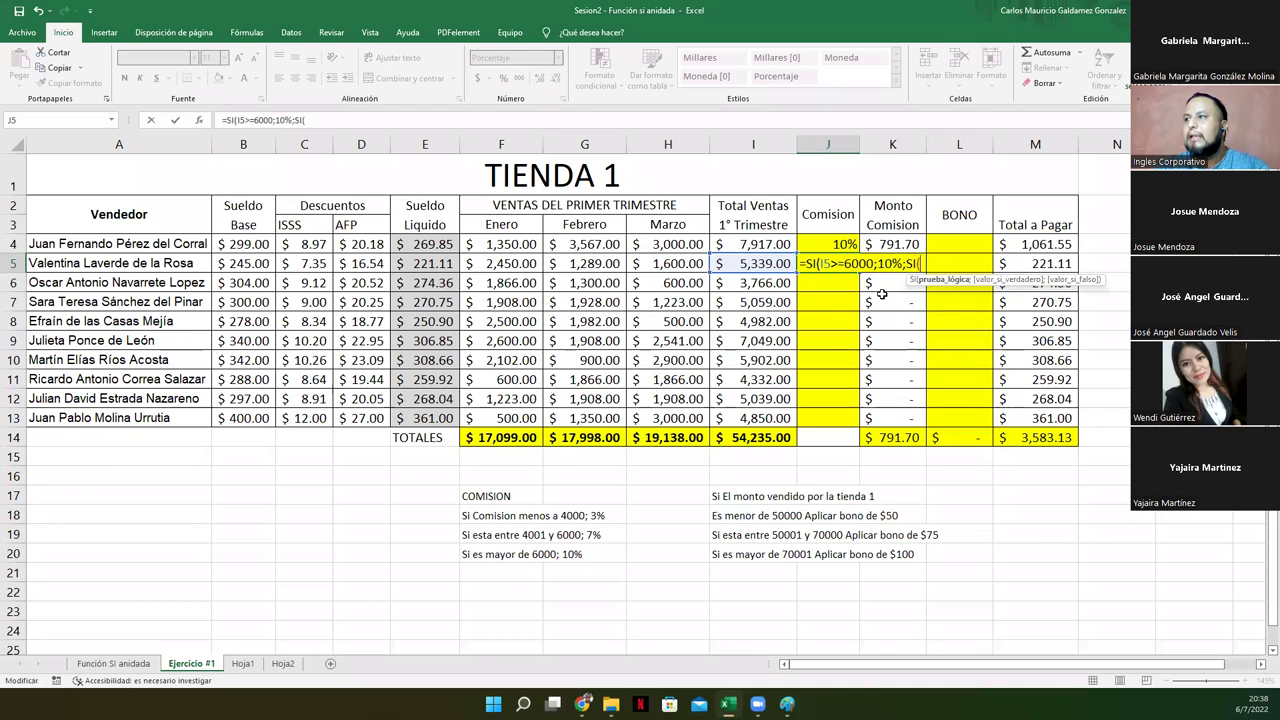
# - Complete the nested SI in J5 so it gives 7% when I5>4000 and otherwise 3%, and commit it
pyautogui.click(723, 263)
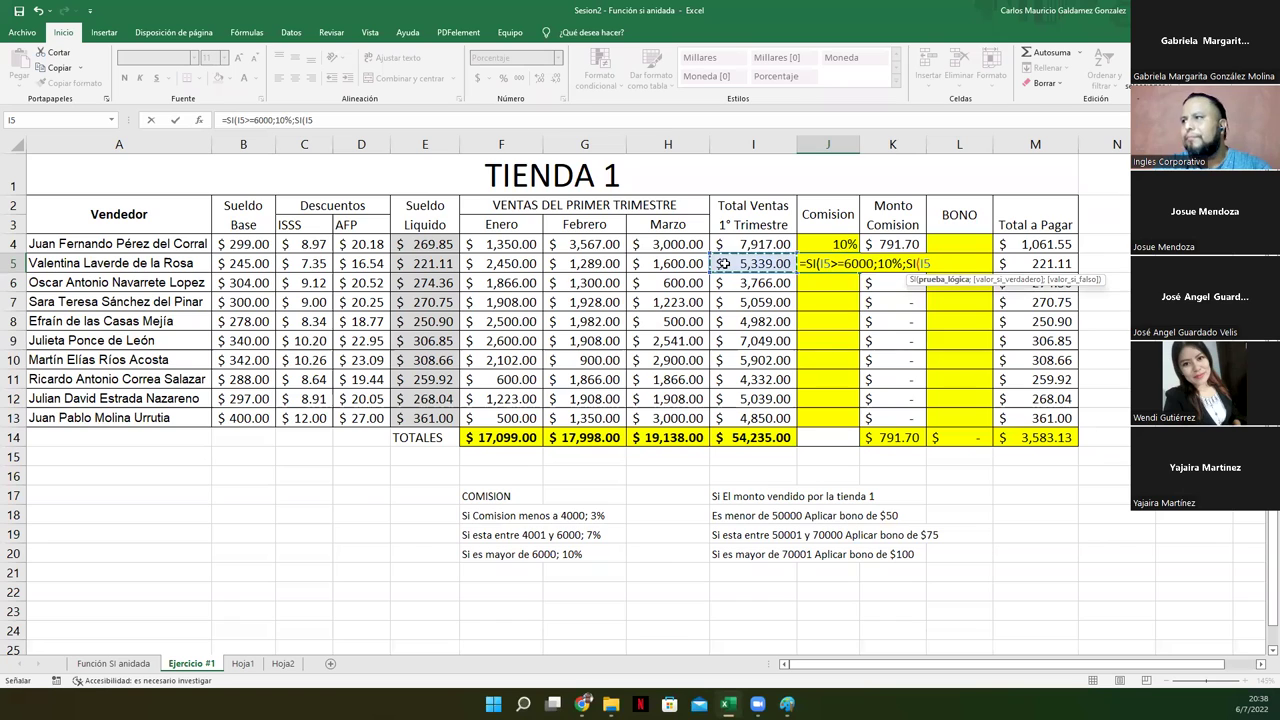
pyautogui.write('>')
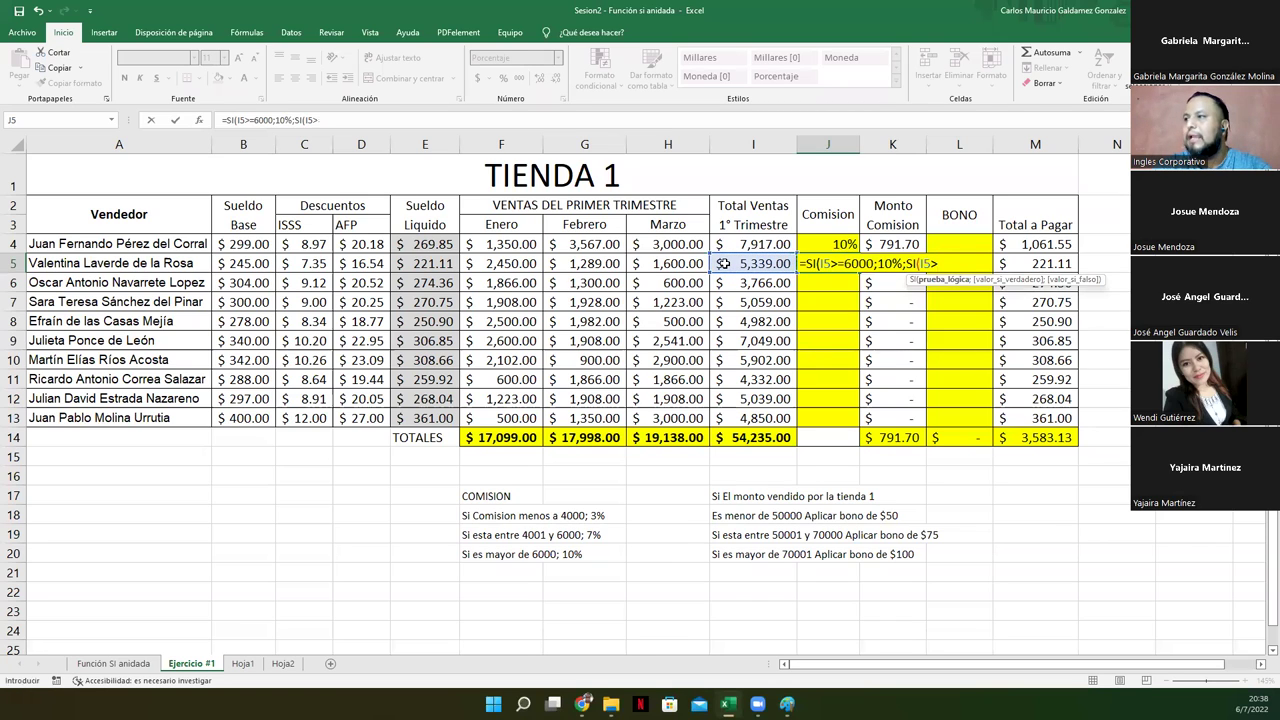
pyautogui.write('400')
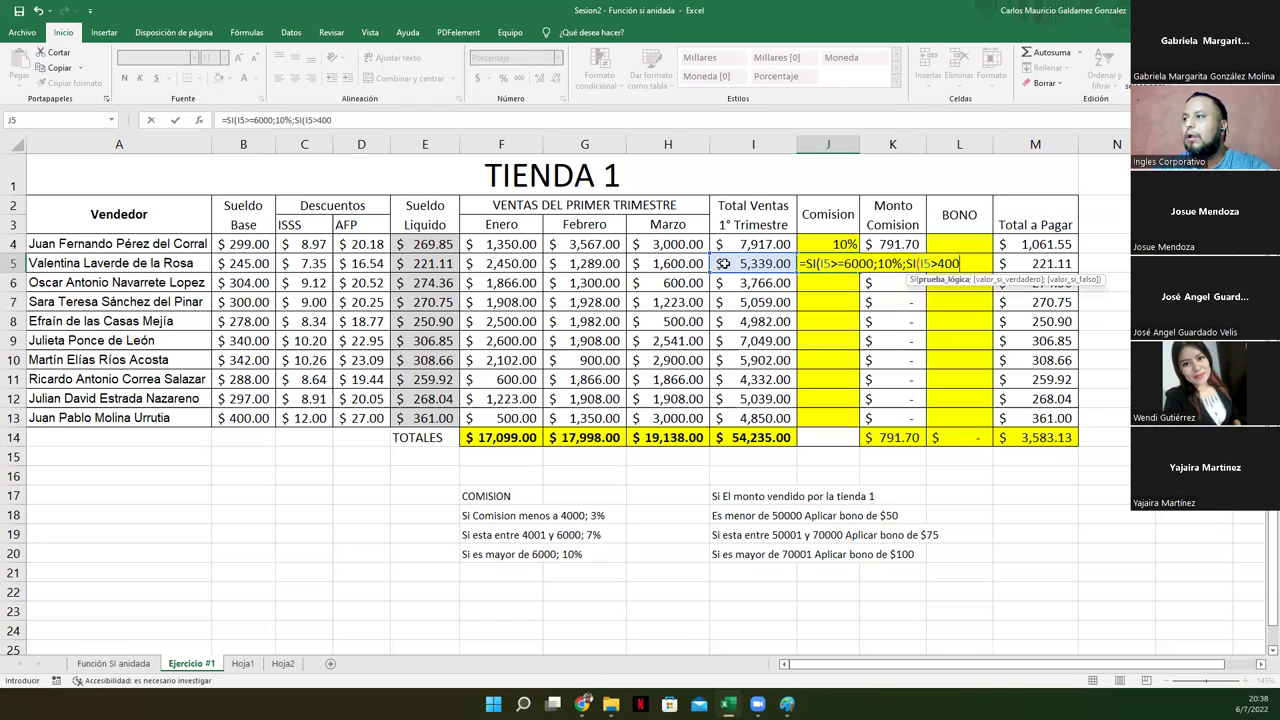
pyautogui.write('0')
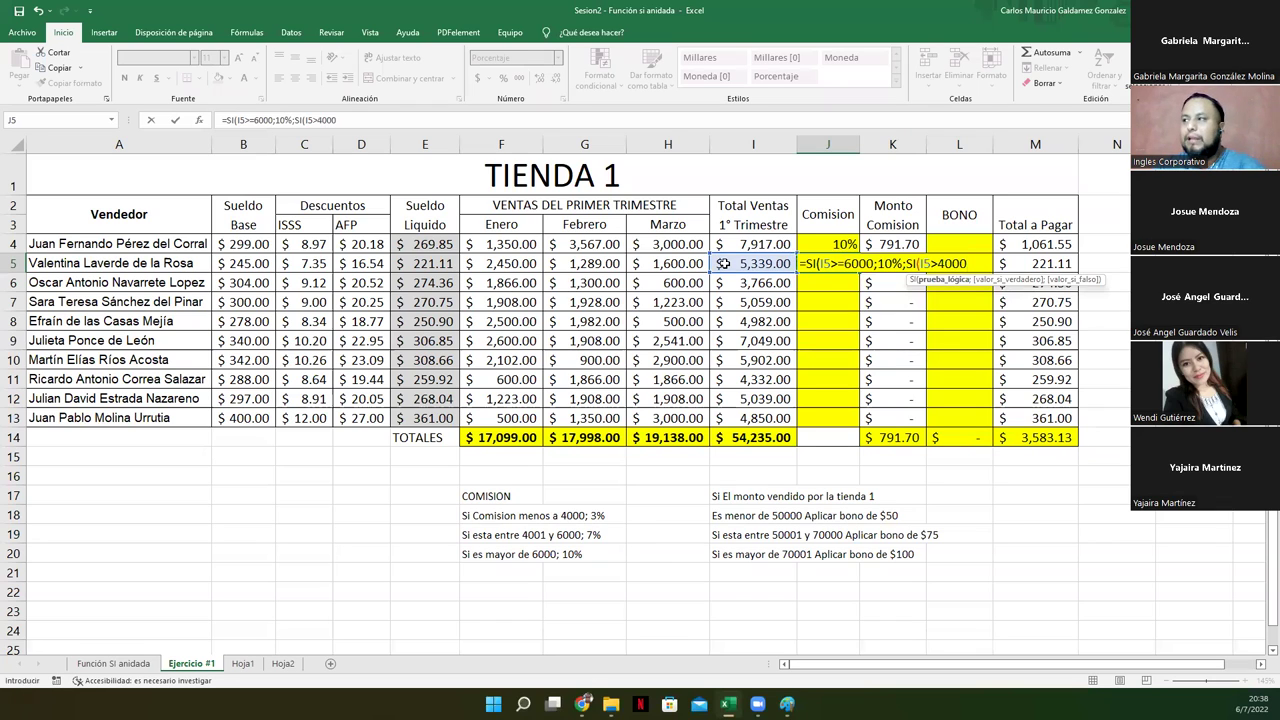
pyautogui.write(';')
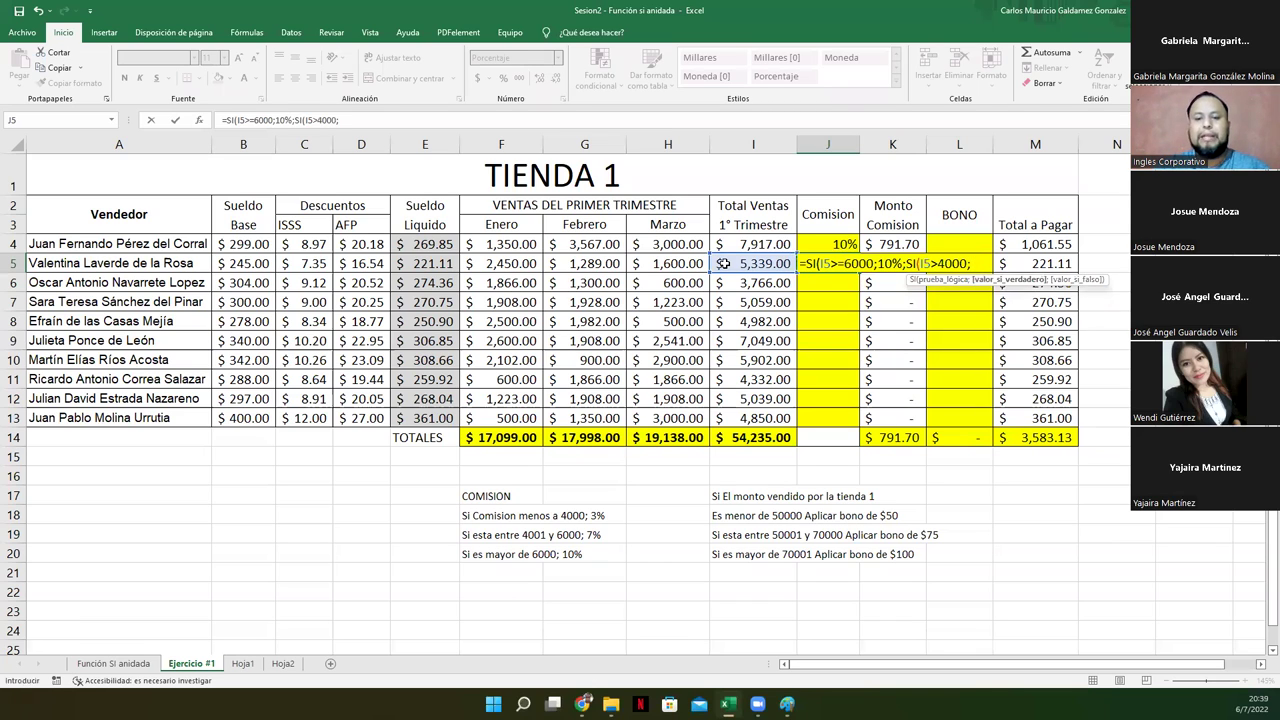
pyautogui.write('7%')
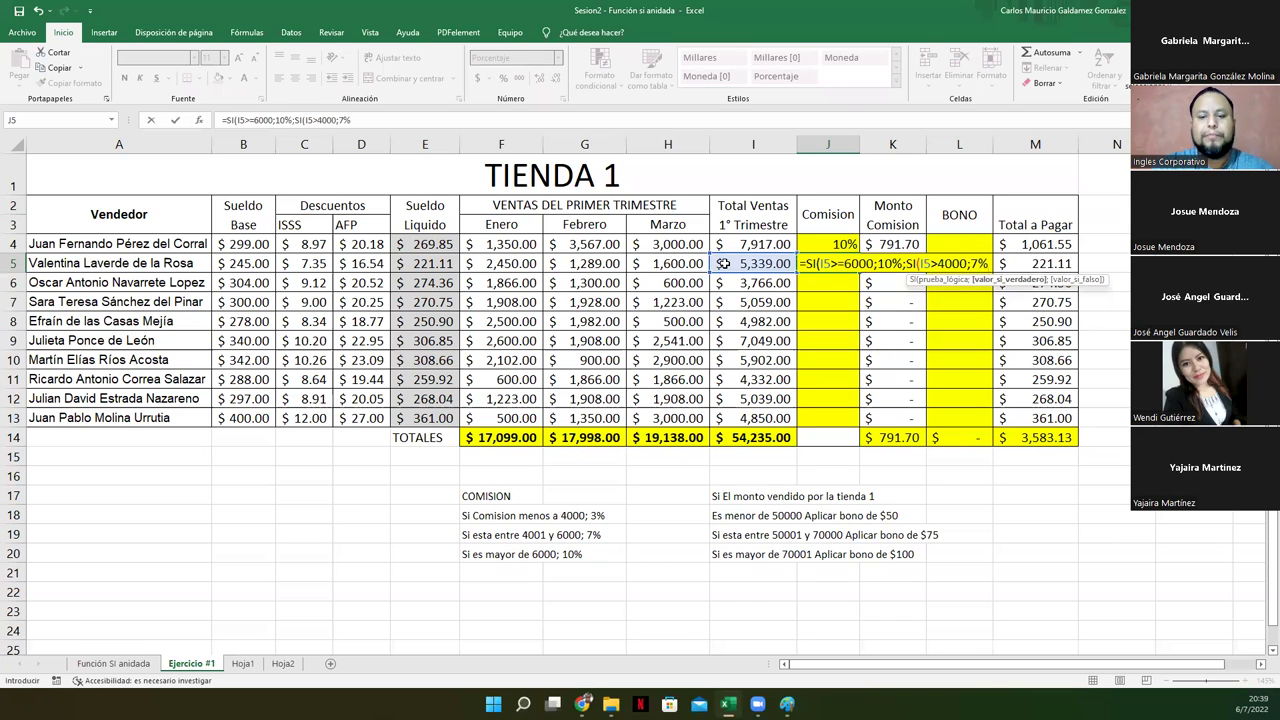
pyautogui.write(';')
pyautogui.write('2')
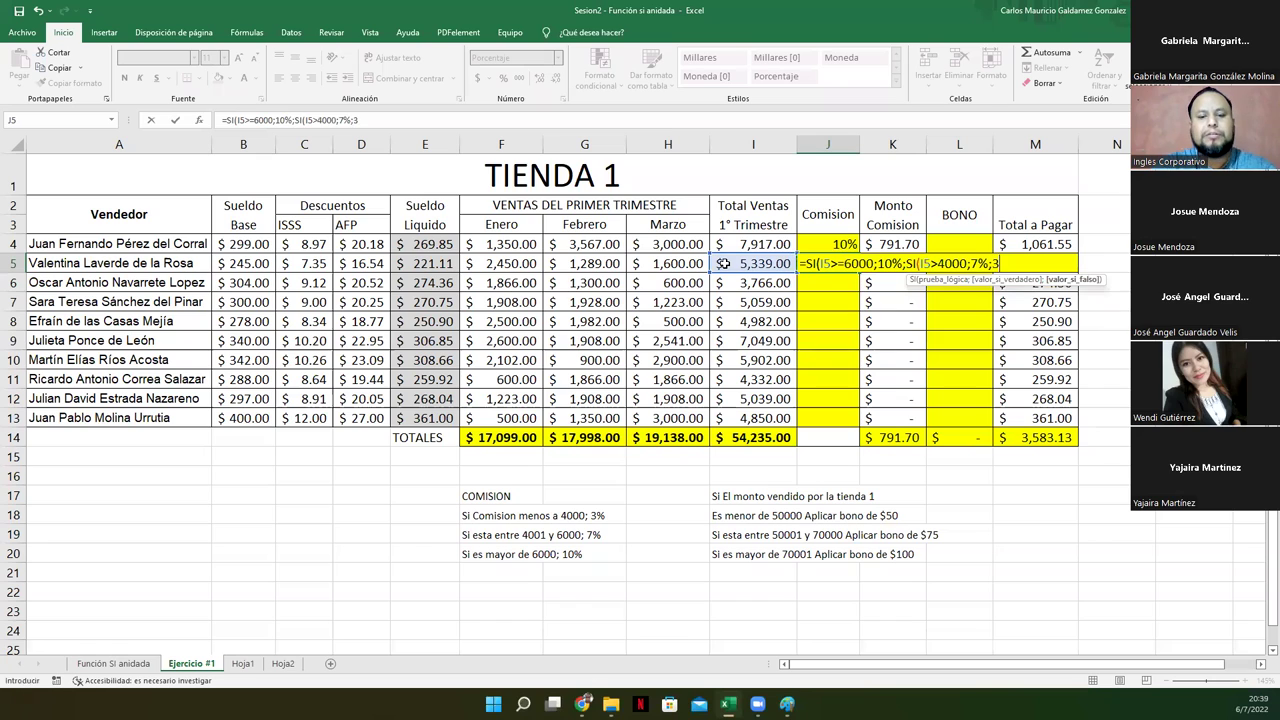
pyautogui.write('%')
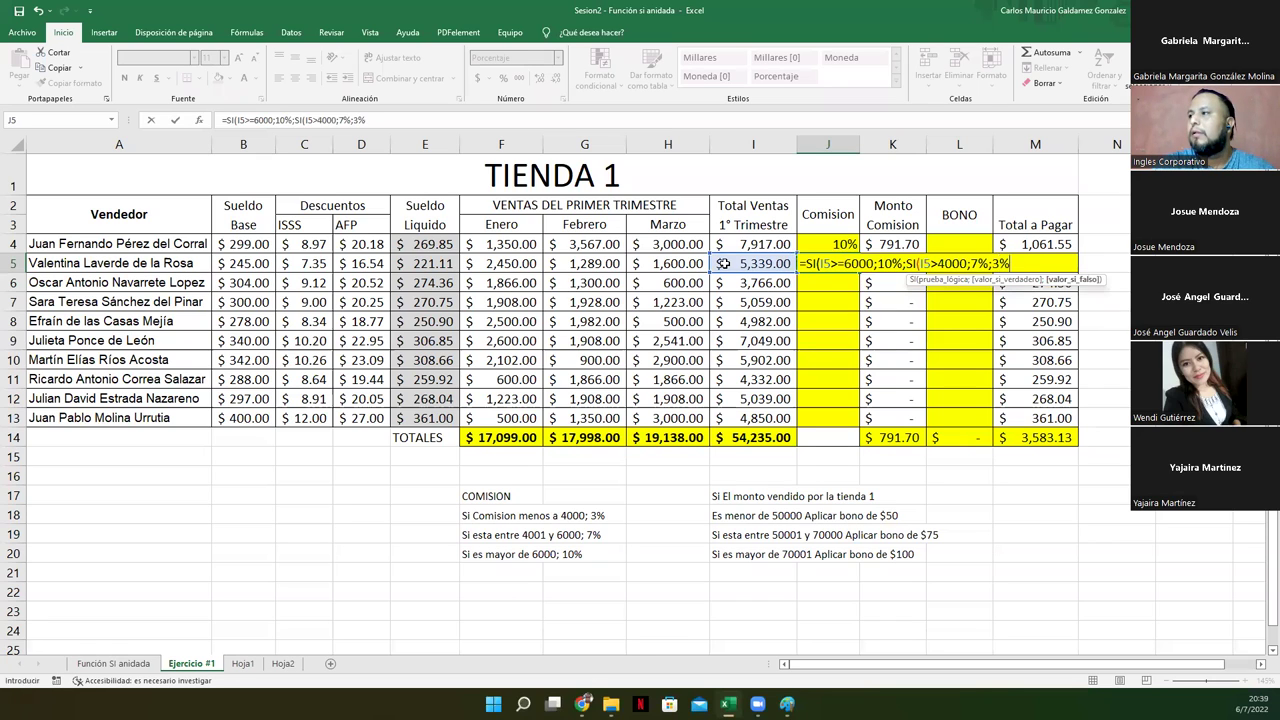
pyautogui.write('))')
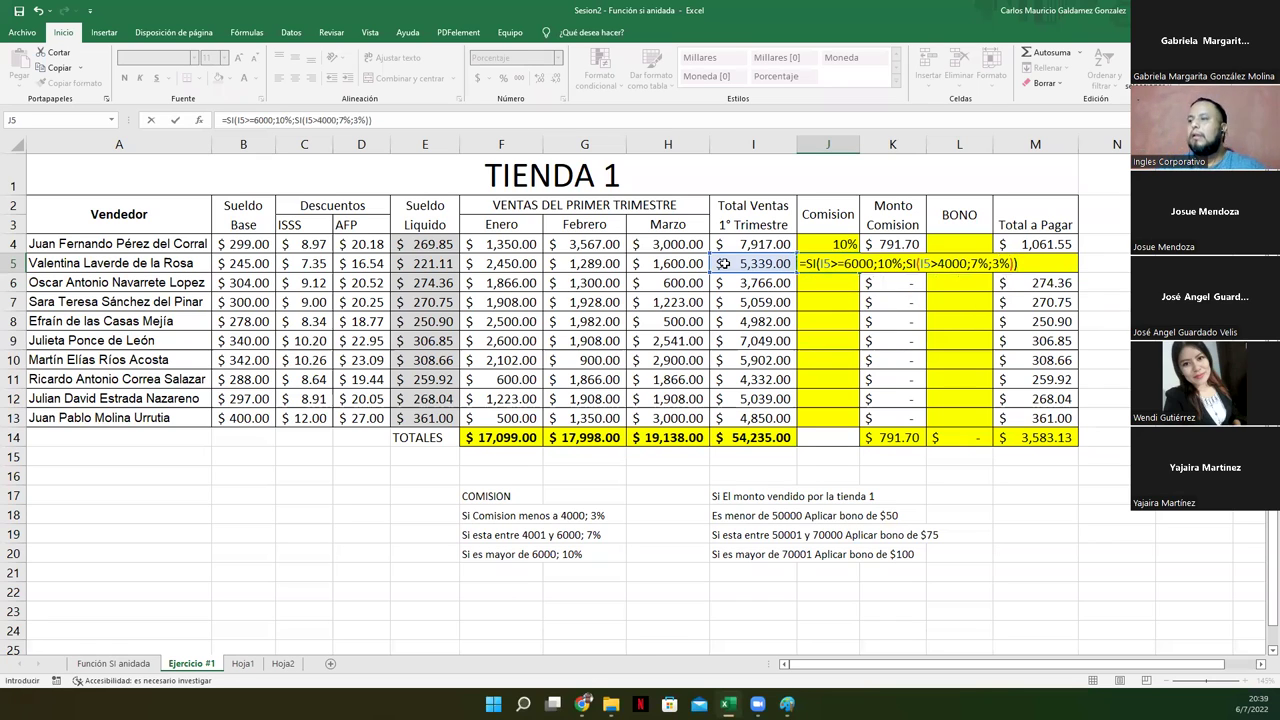
pyautogui.press('Return')
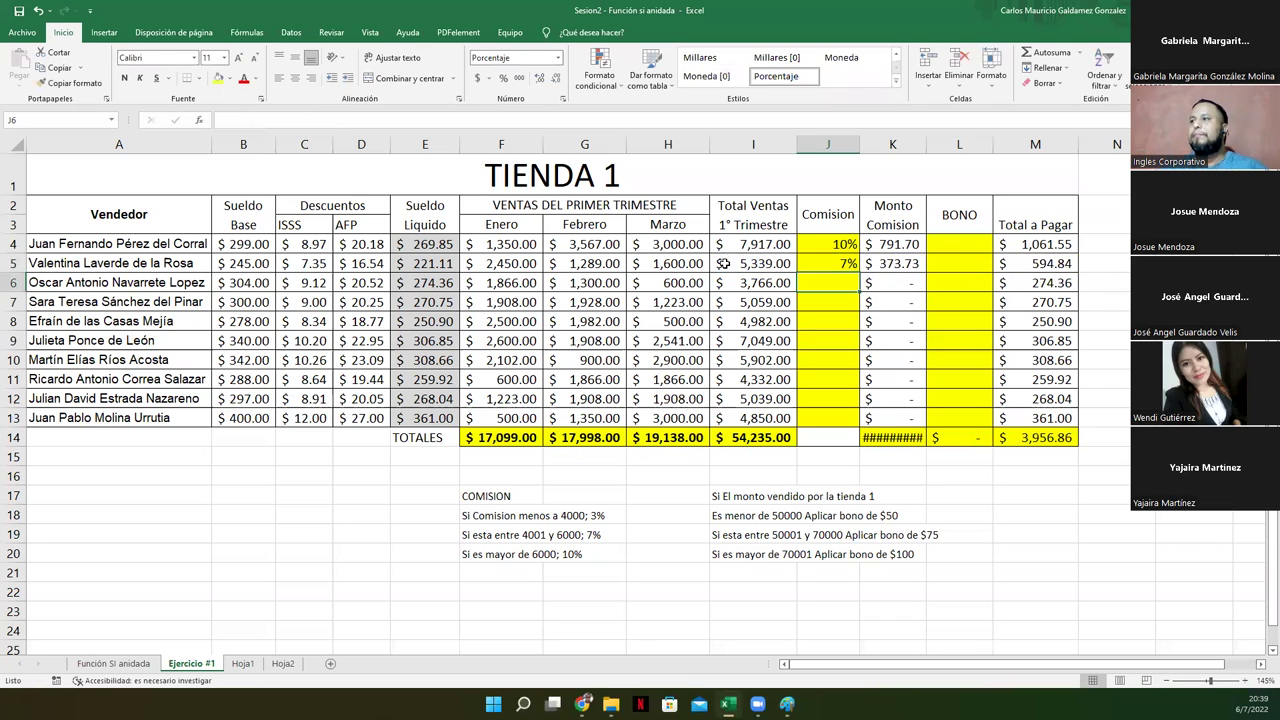
# - Fill the J5 commission formula down to J13 and widen column K so its total fits
pyautogui.click(818, 264)
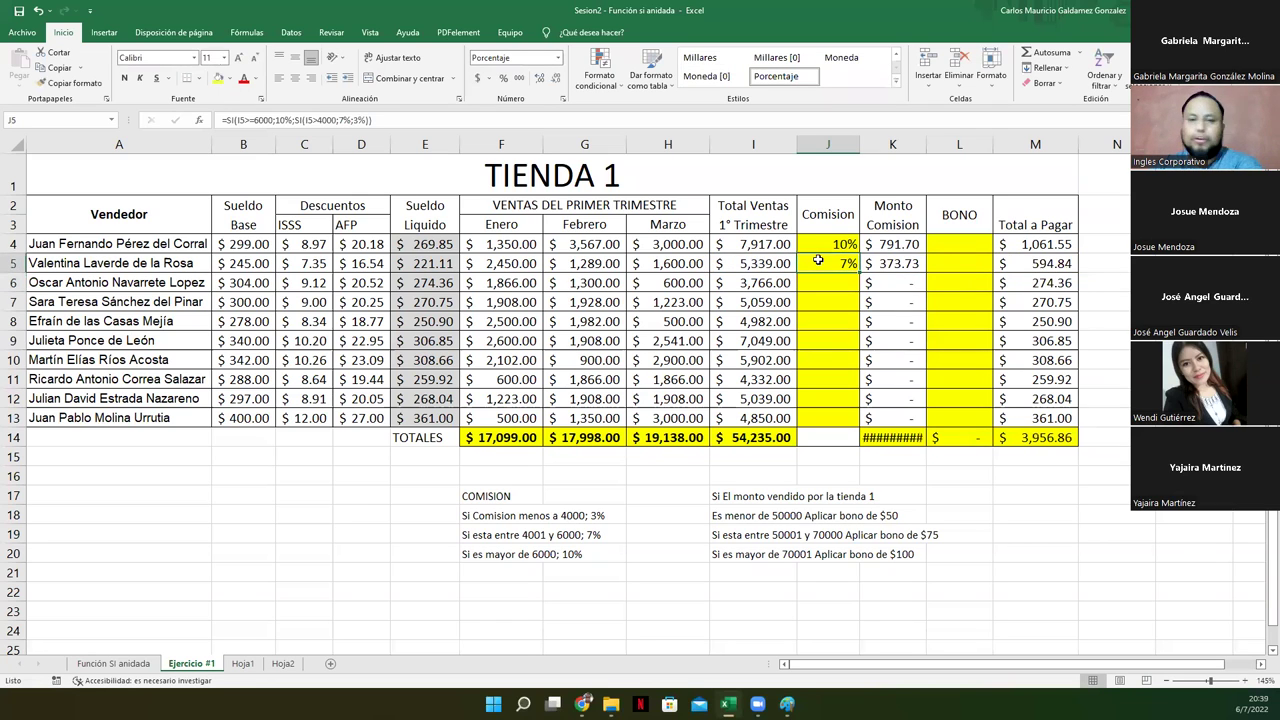
pyautogui.moveTo(857, 273); pyautogui.dragTo(833, 420)
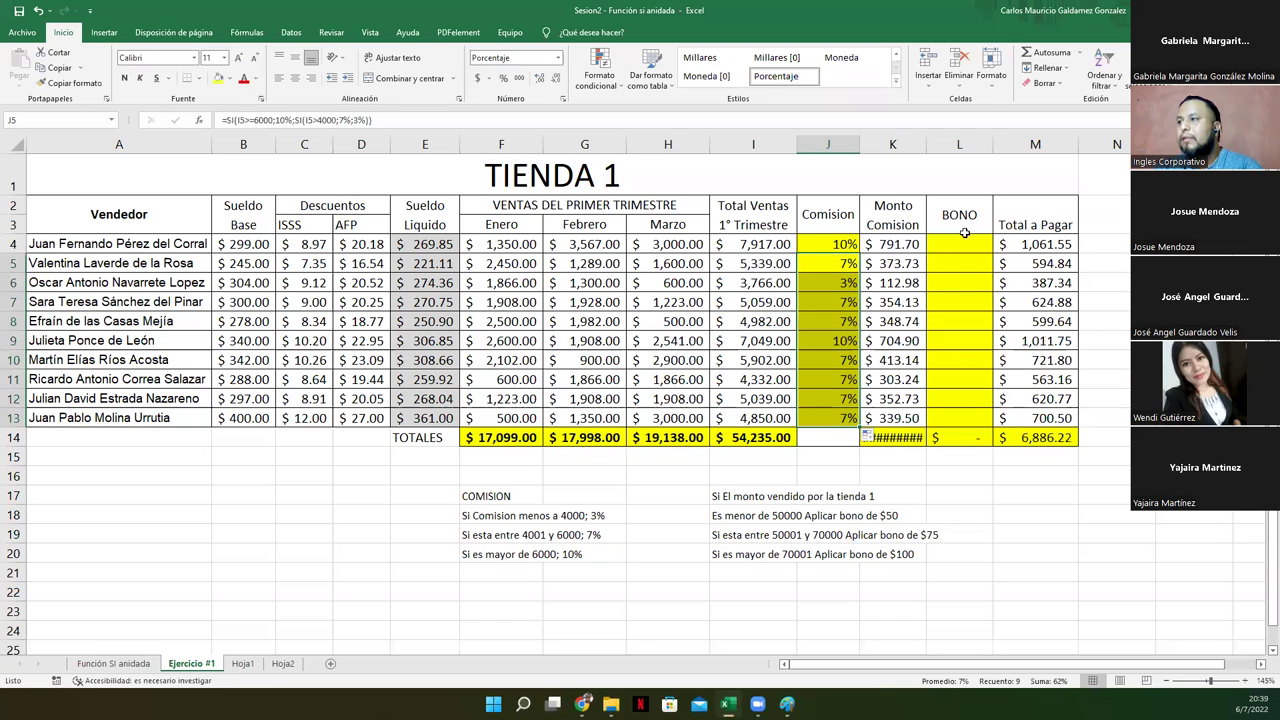
pyautogui.moveTo(932, 147); pyautogui.dragTo(964, 147)
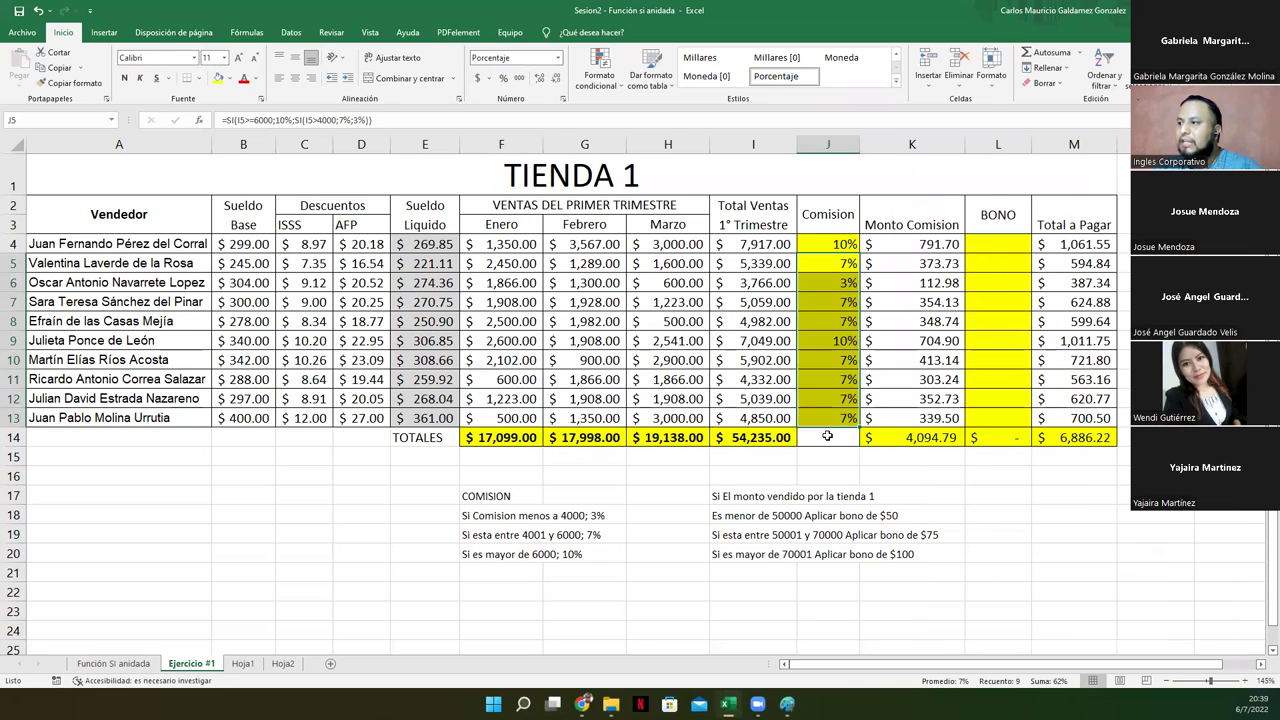
# - Change the second condition of the J4 formula to I4<=6000 and fill the formula down to J13
pyautogui.click(762, 246)
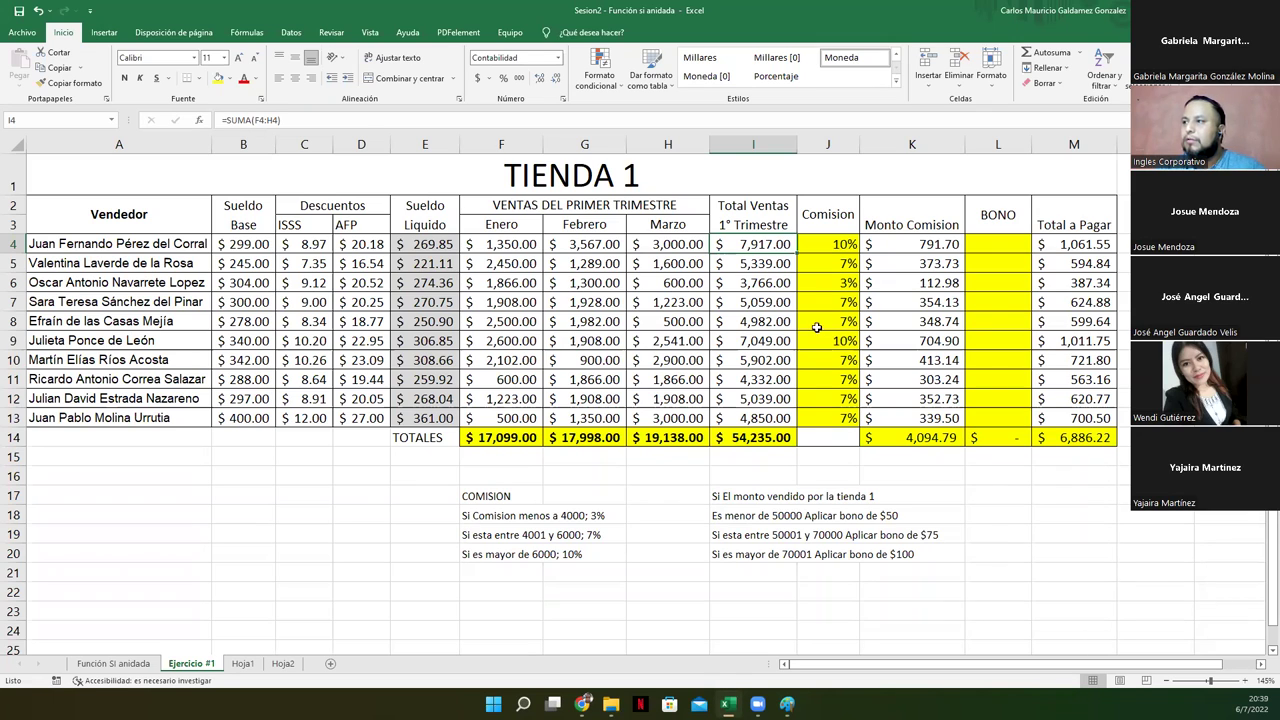
pyautogui.click(821, 270)
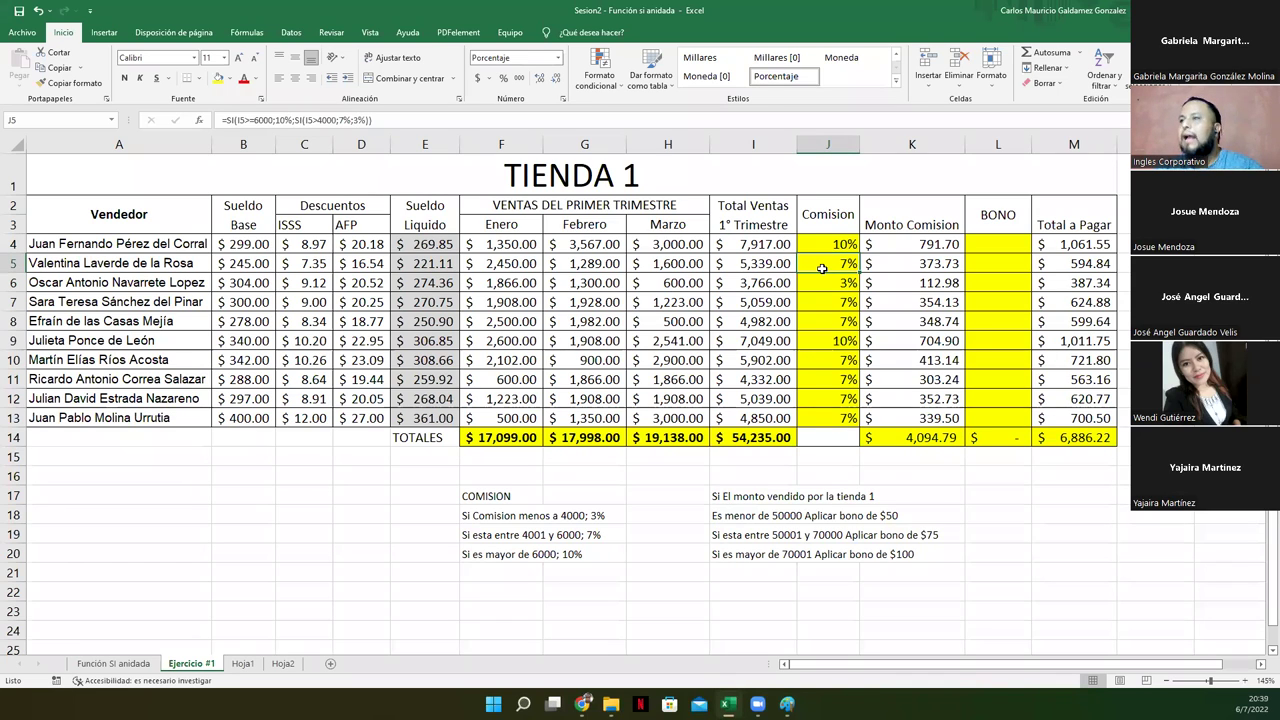
pyautogui.click(826, 244)
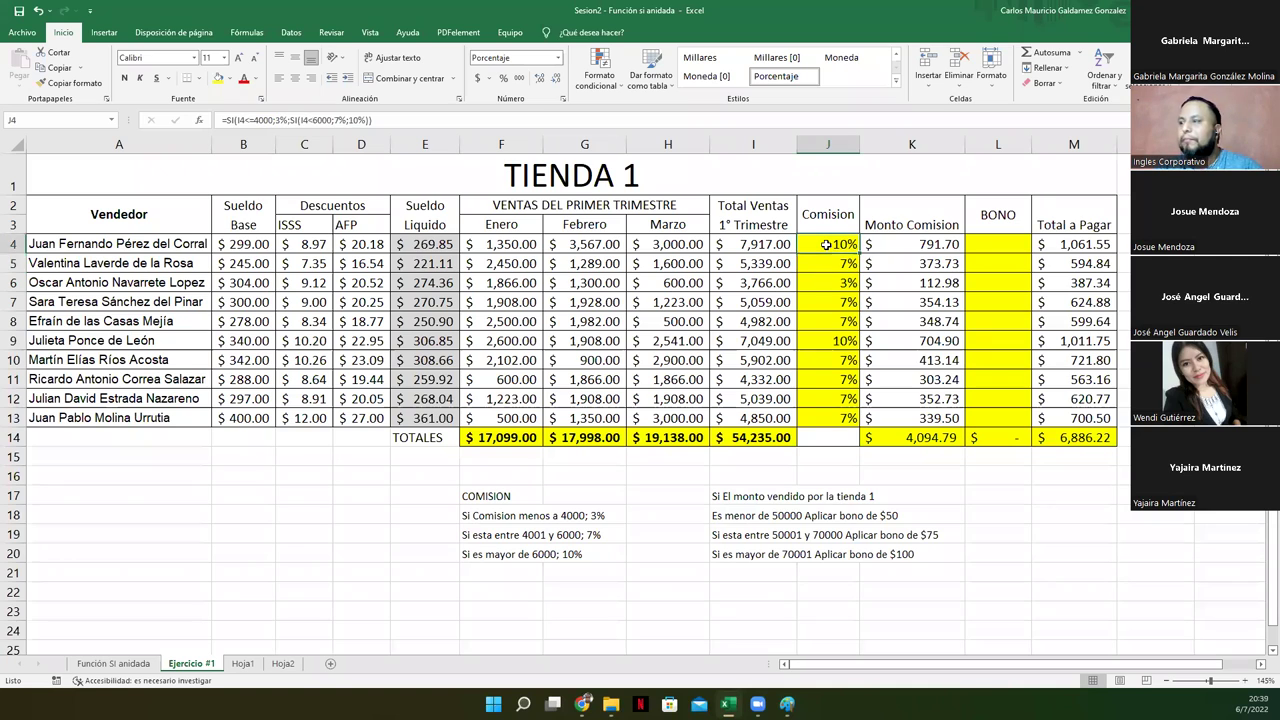
pyautogui.doubleClick(826, 244)
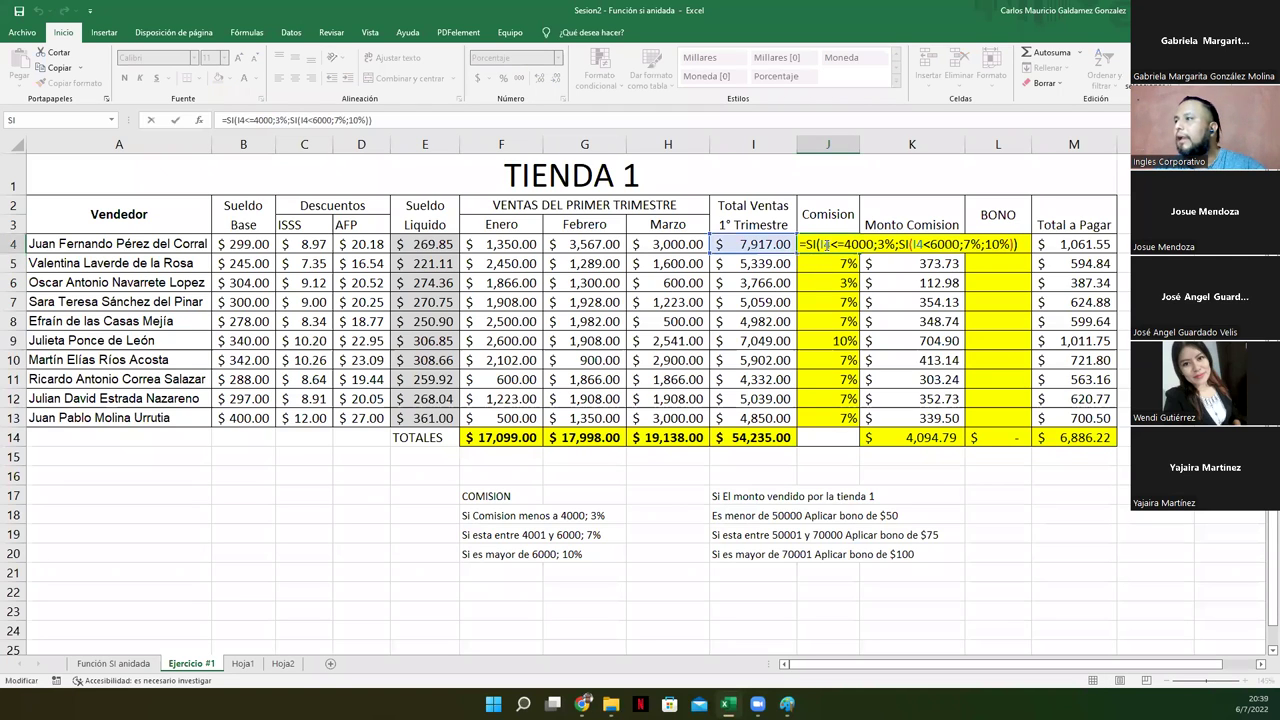
pyautogui.click(929, 244)
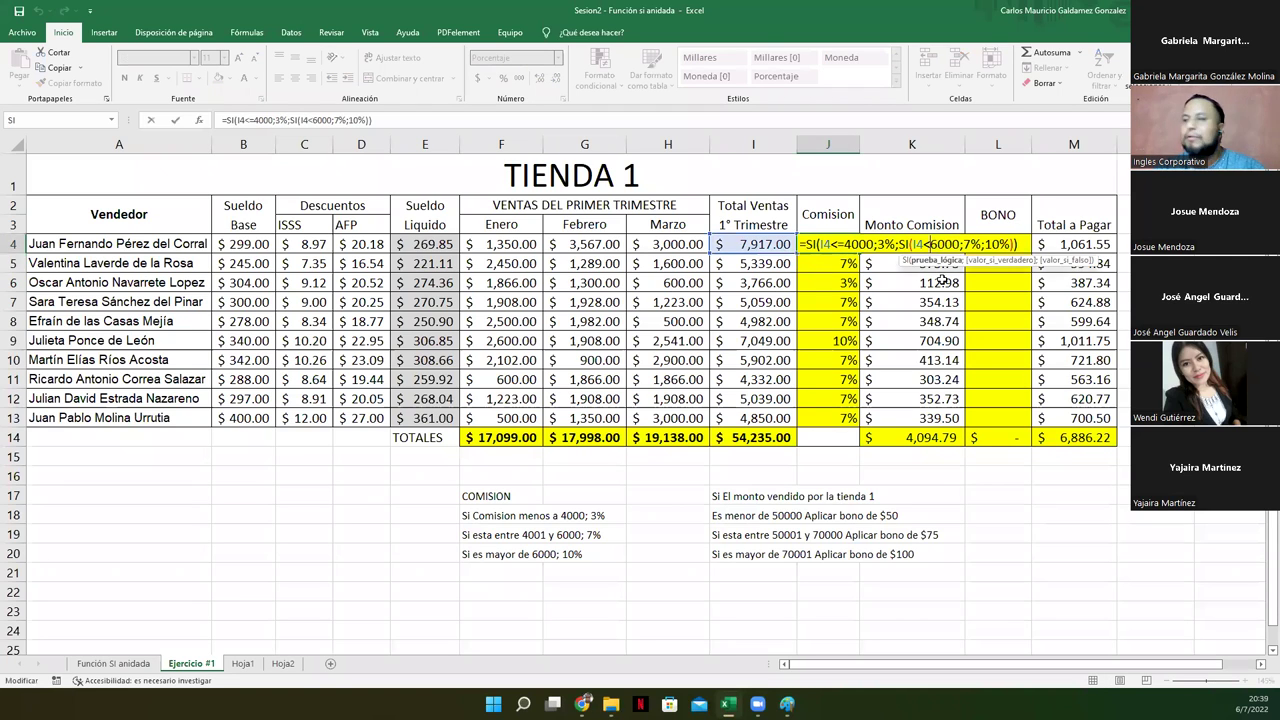
pyautogui.write('=')
pyautogui.press('Return')
pyautogui.press('Up')
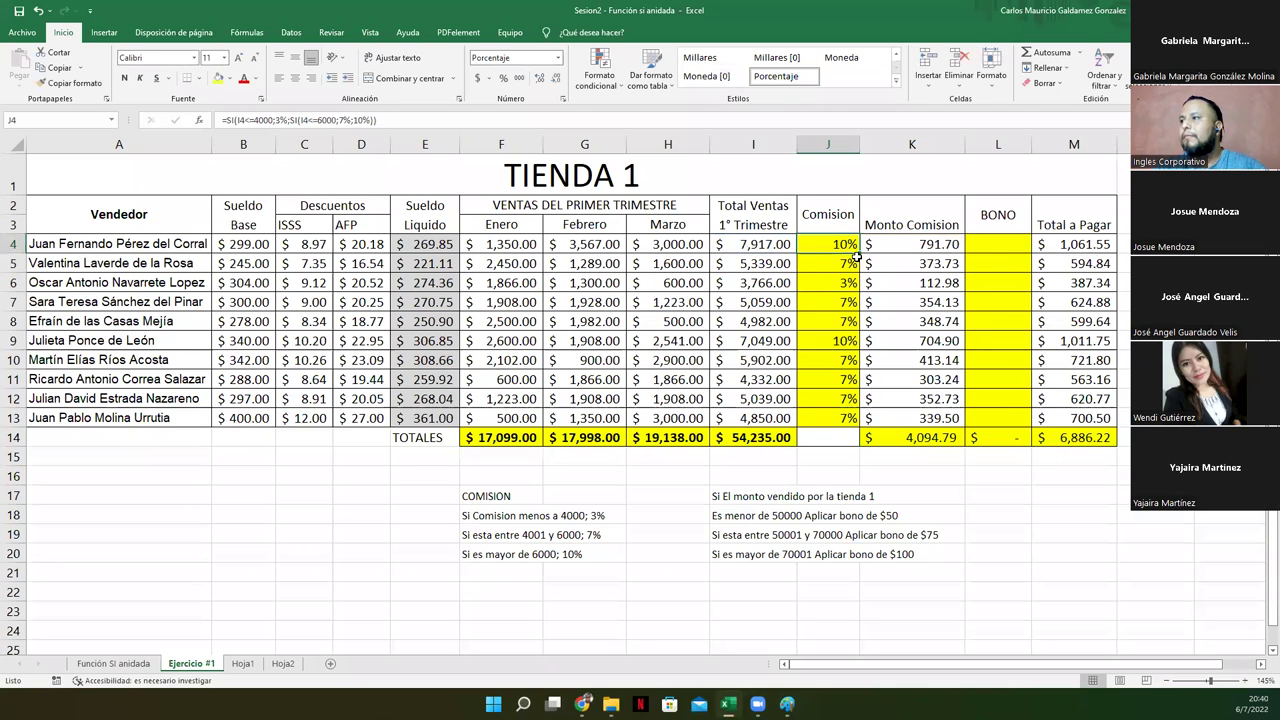
pyautogui.moveTo(857, 253); pyautogui.dragTo(852, 421)
pyautogui.click(845, 416)
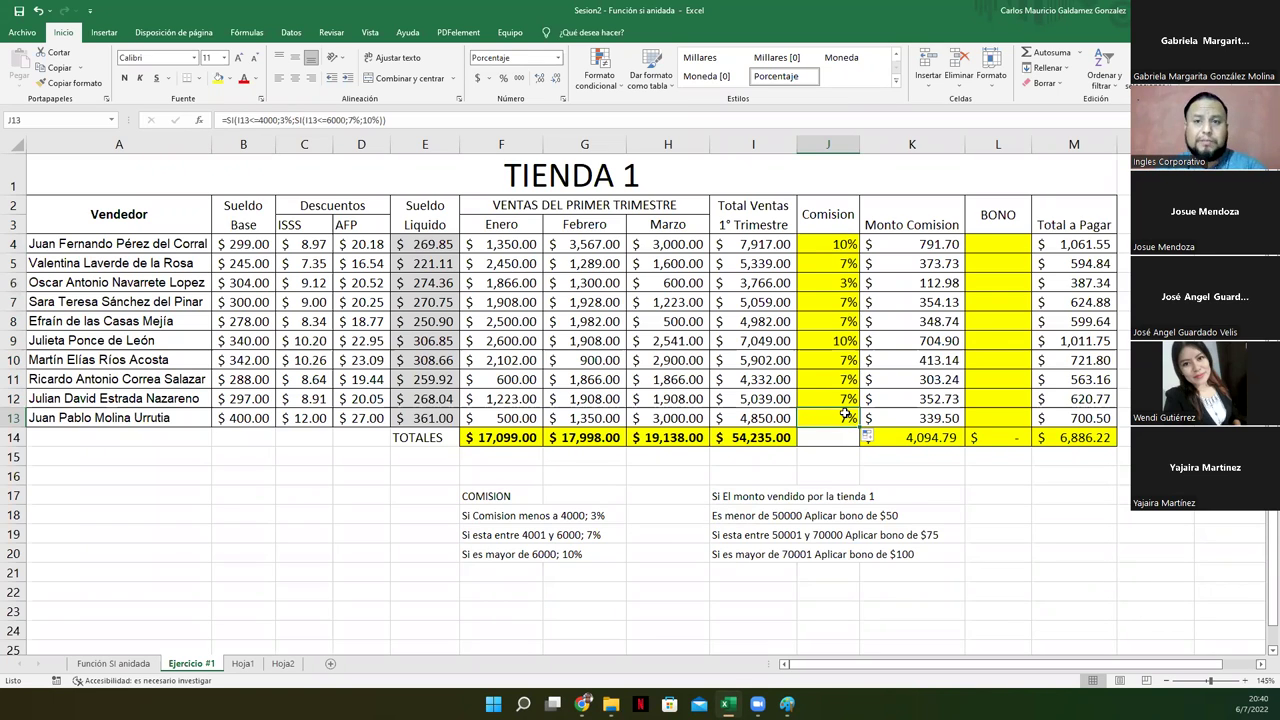
# - Review the commission percentages in J4:J13, the commission amounts in column K and the sellers in A4:A13
pyautogui.click(834, 244)
pyautogui.moveTo(819, 238); pyautogui.dragTo(820, 418)
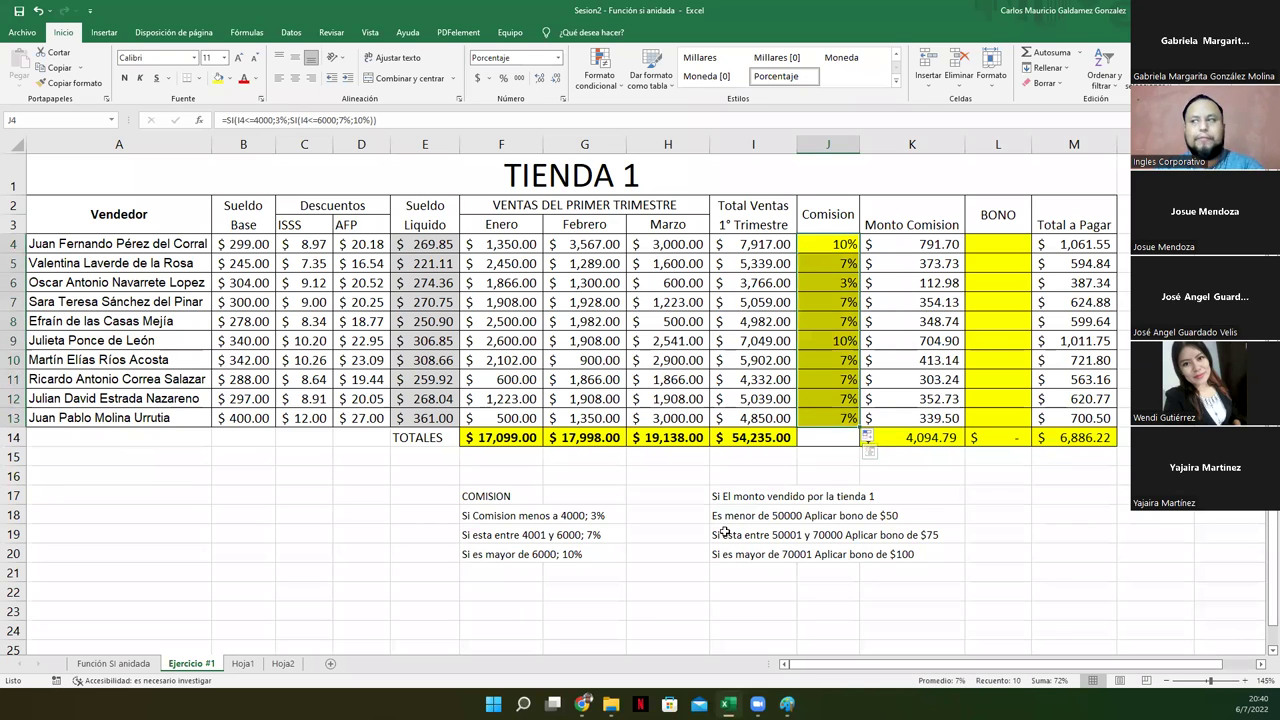
pyautogui.moveTo(912, 244); pyautogui.dragTo(897, 430)
pyautogui.click(897, 437)
pyautogui.moveTo(98, 243); pyautogui.dragTo(114, 428)
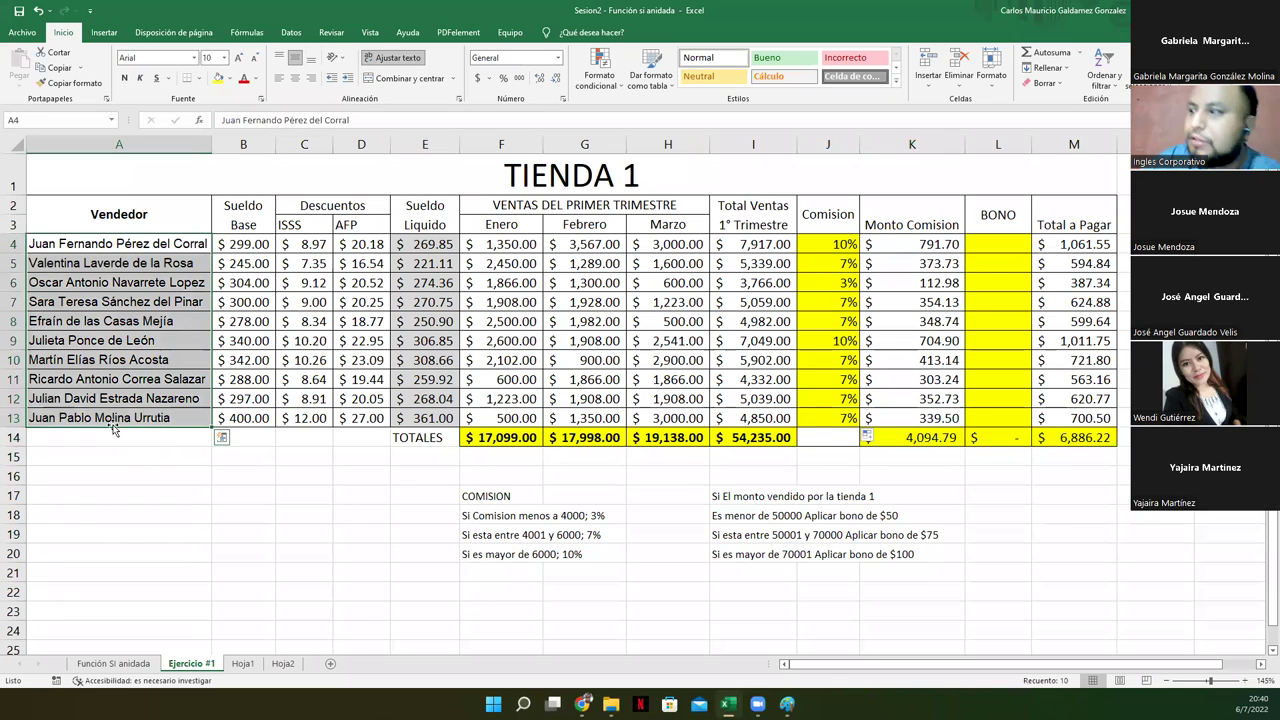
# - Review the first seller's row: base salary, ISSS and AFP deductions, net salary formula, and January to March sales with their total
pyautogui.click(972, 247)
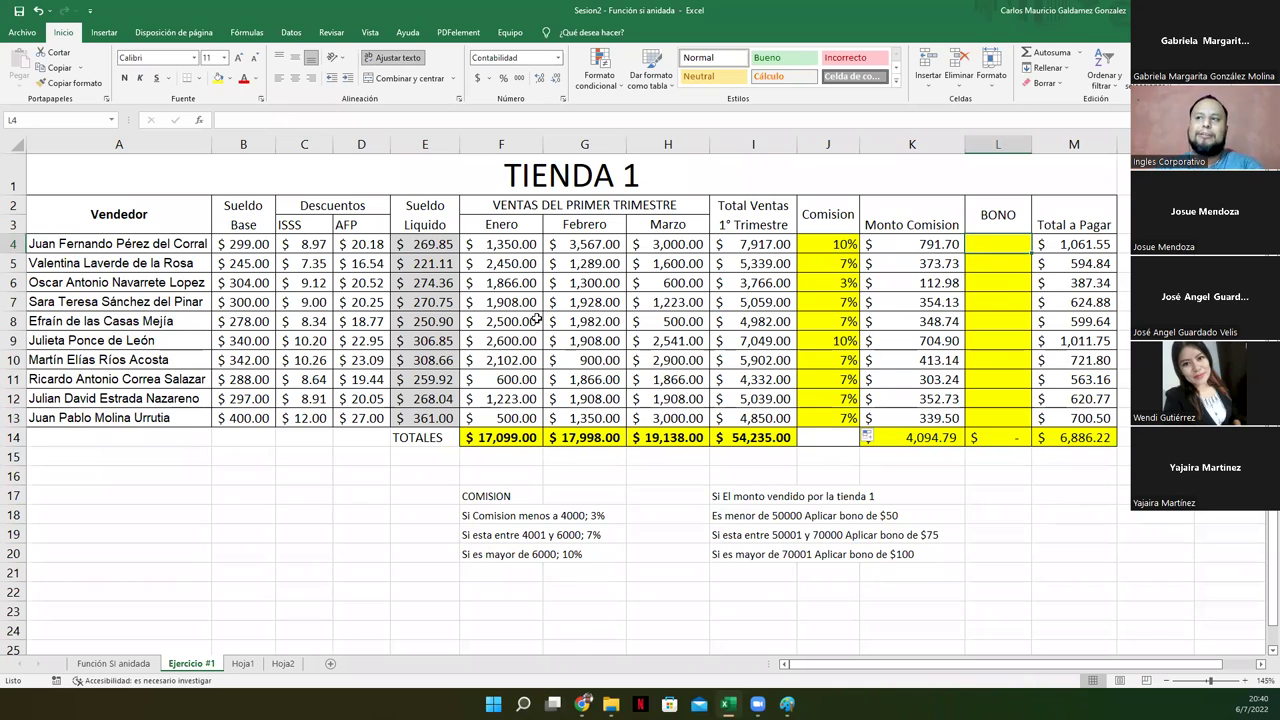
pyautogui.click(399, 249)
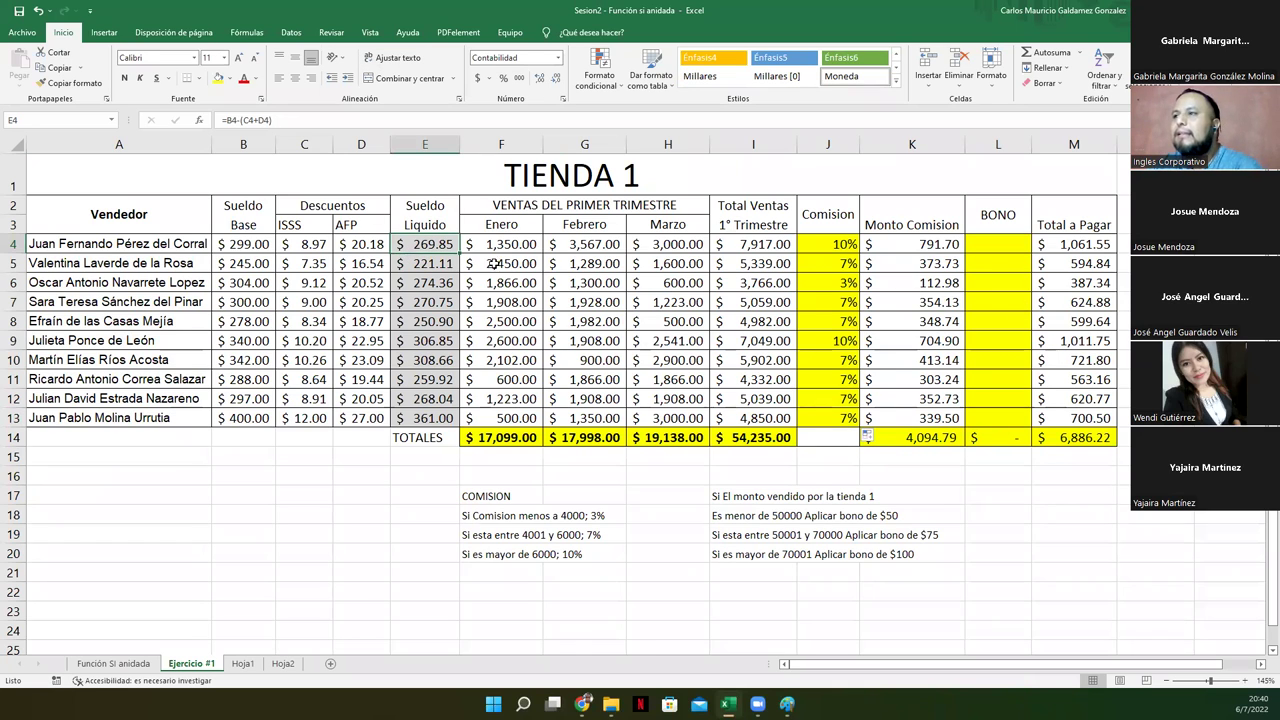
pyautogui.click(667, 248)
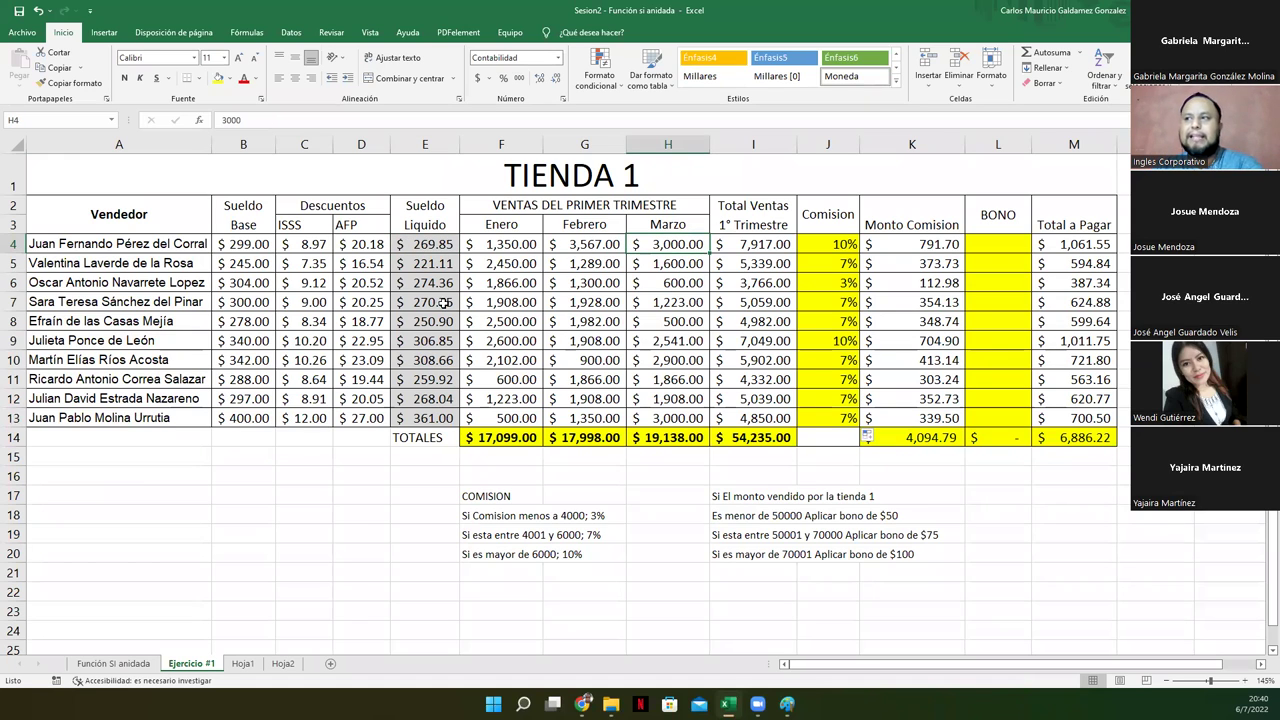
pyautogui.moveTo(505, 248); pyautogui.dragTo(661, 249)
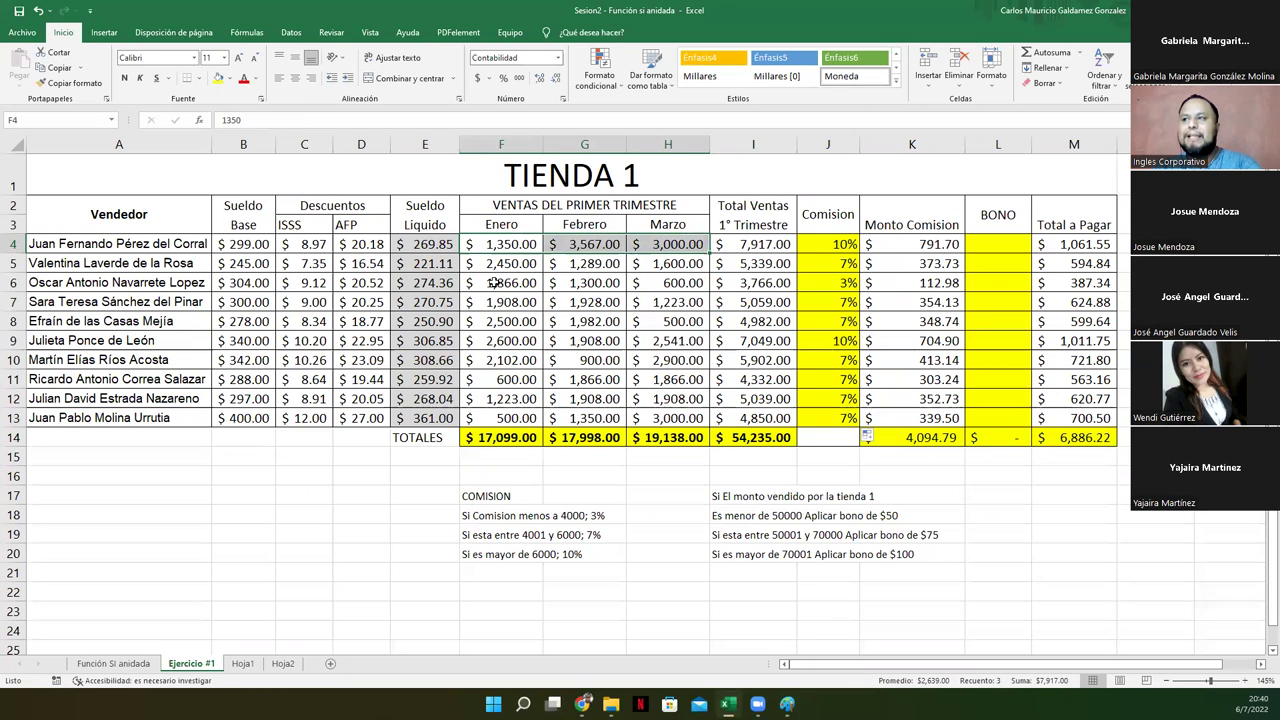
pyautogui.click(242, 245)
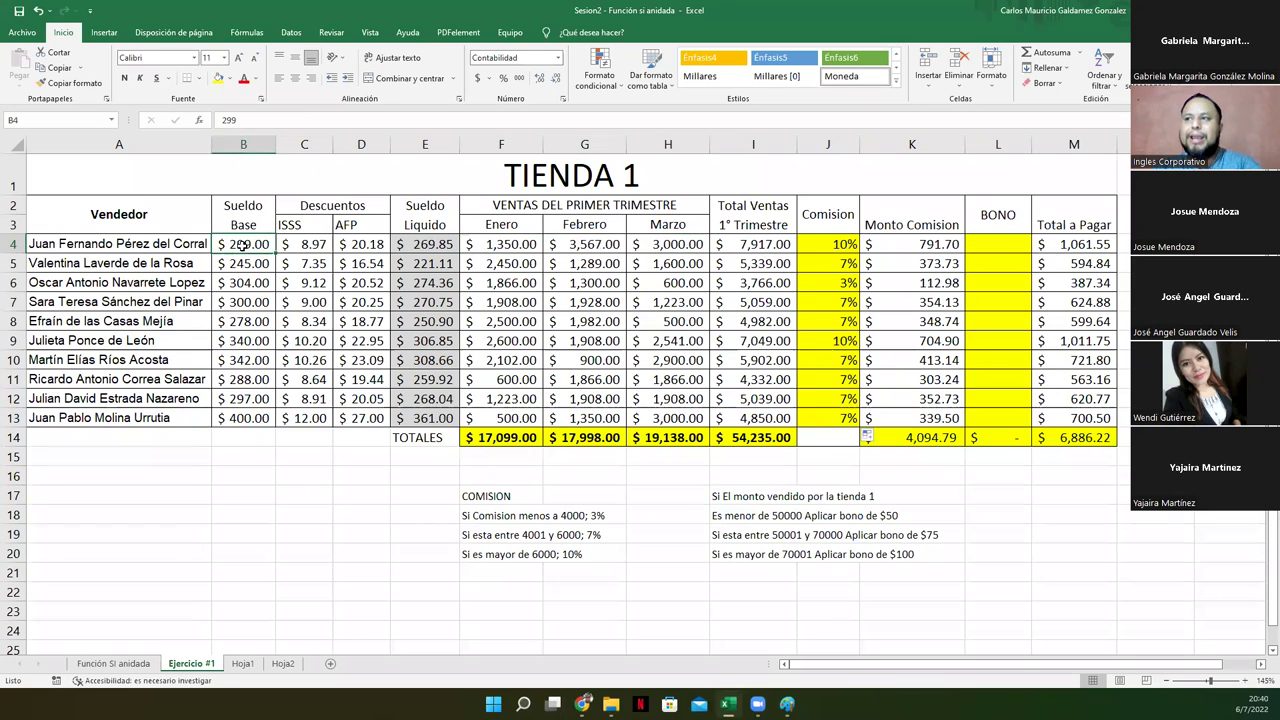
pyautogui.click(419, 249)
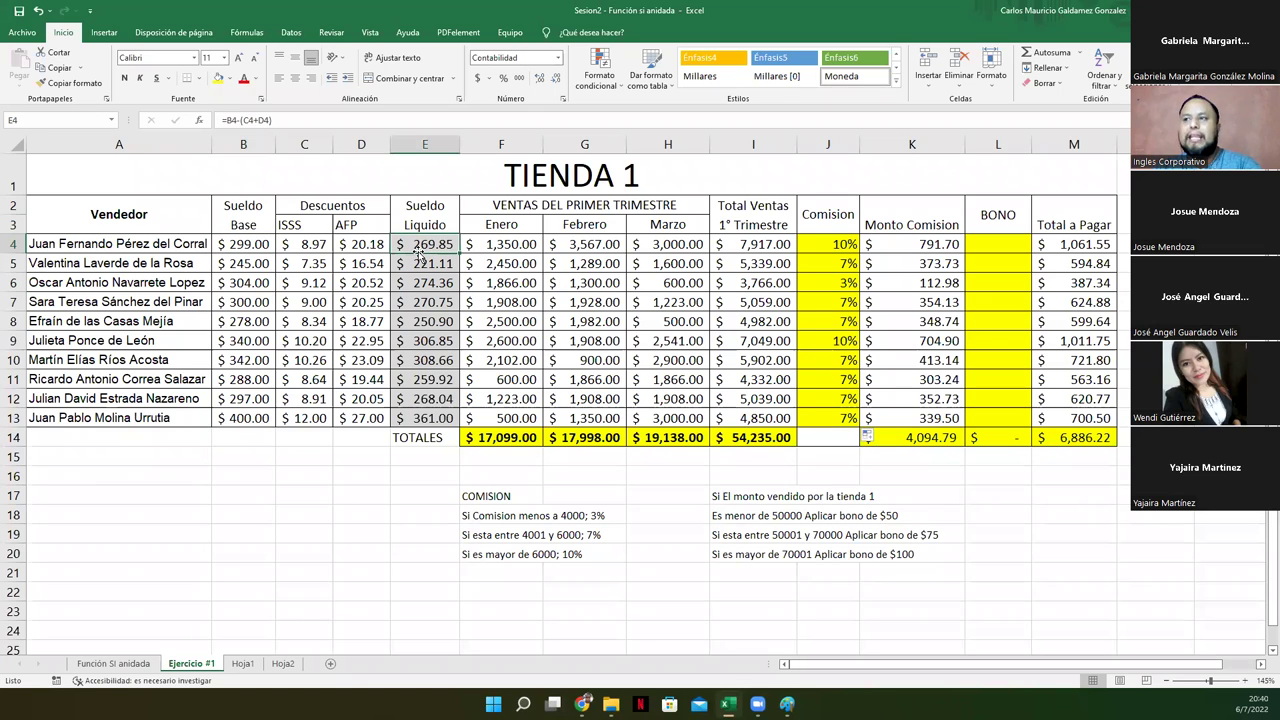
pyautogui.click(244, 242)
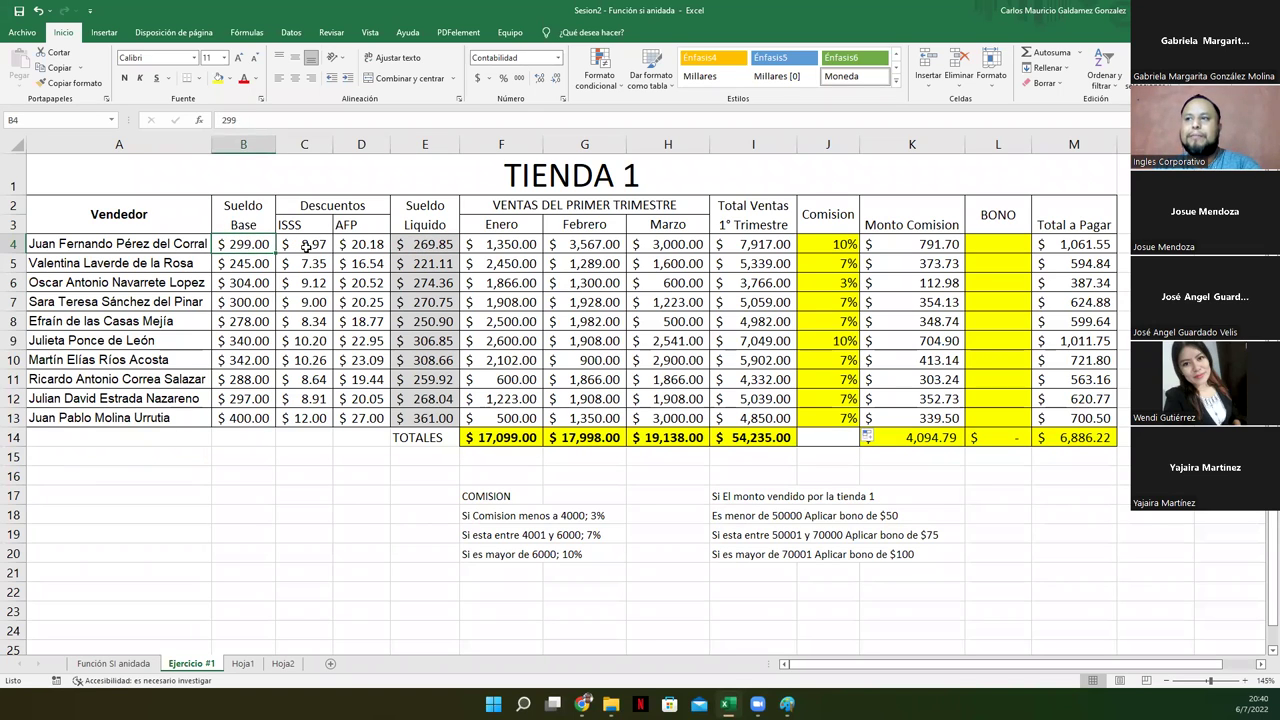
pyautogui.click(302, 245)
pyautogui.click(360, 245)
pyautogui.click(420, 246)
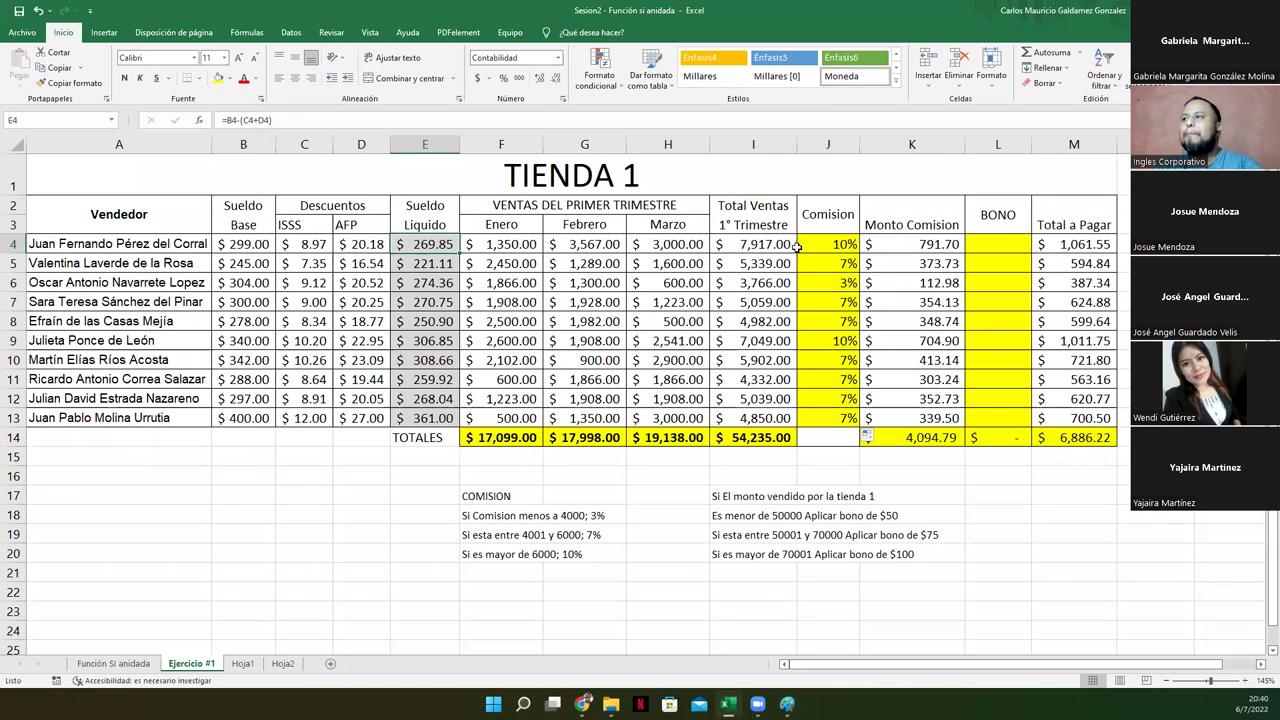
pyautogui.moveTo(491, 250); pyautogui.dragTo(668, 243)
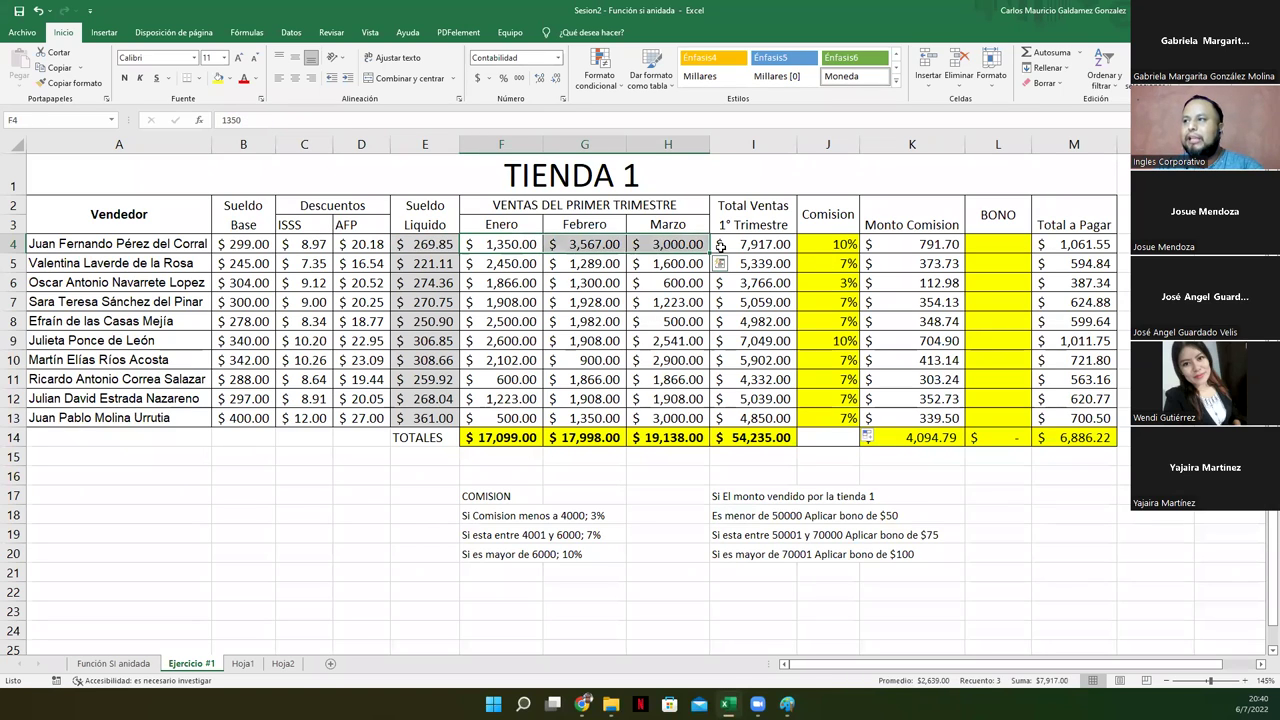
pyautogui.click(765, 243)
# - Examine the commission percentages in J4:J13, the commission amounts in K4:K13 and the total pay formula in M4
pyautogui.moveTo(822, 243); pyautogui.dragTo(821, 418)
pyautogui.moveTo(906, 246); pyautogui.dragTo(906, 418)
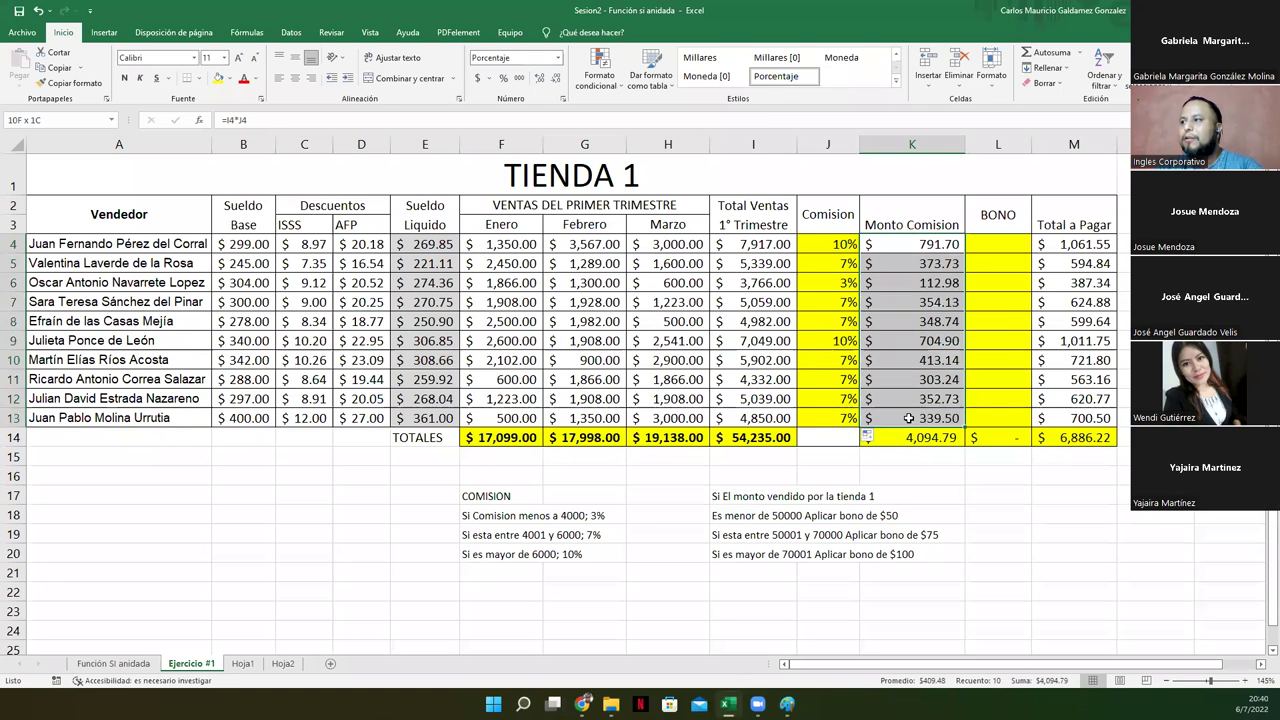
pyautogui.click(437, 243)
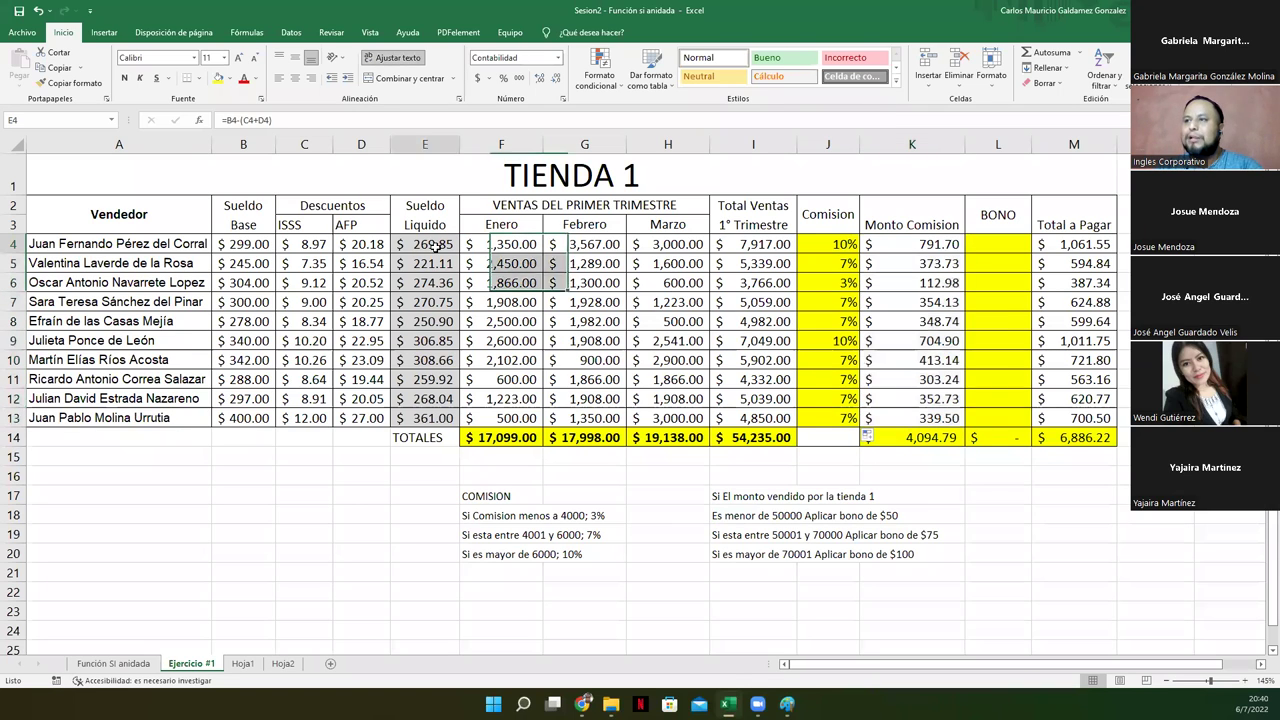
pyautogui.click(907, 245)
pyautogui.click(1103, 247)
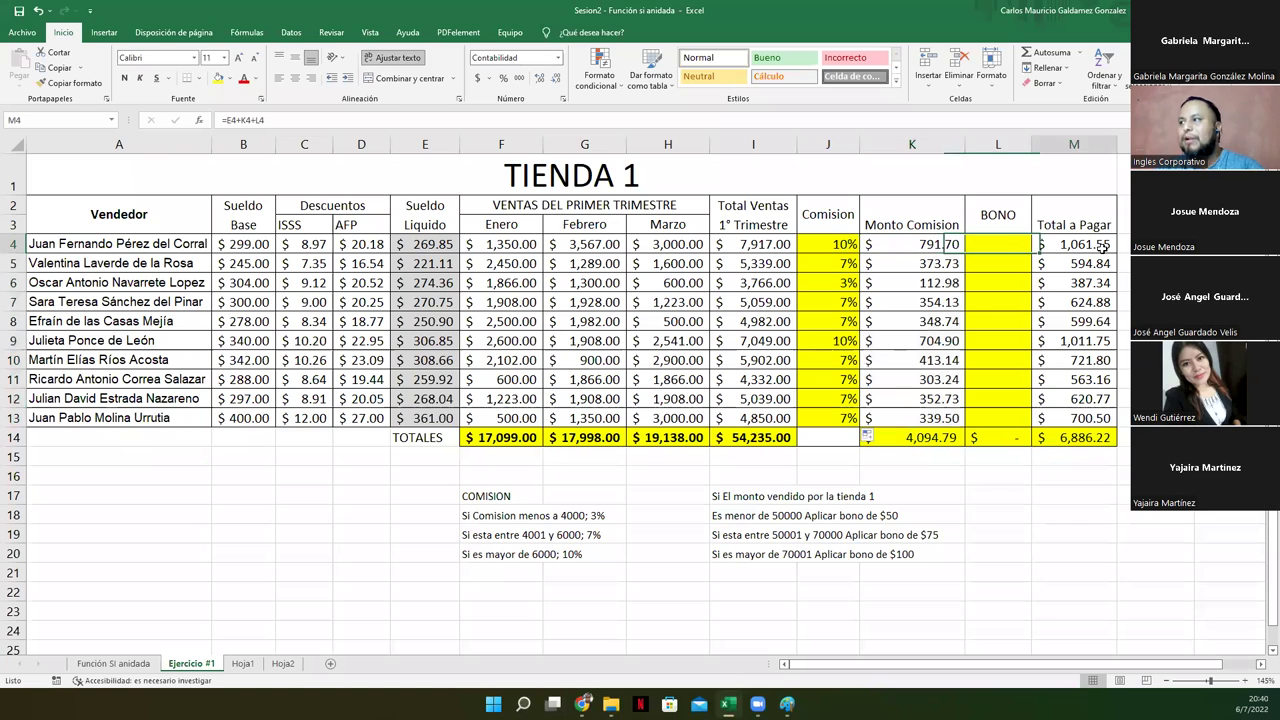
pyautogui.doubleClick(1104, 246)
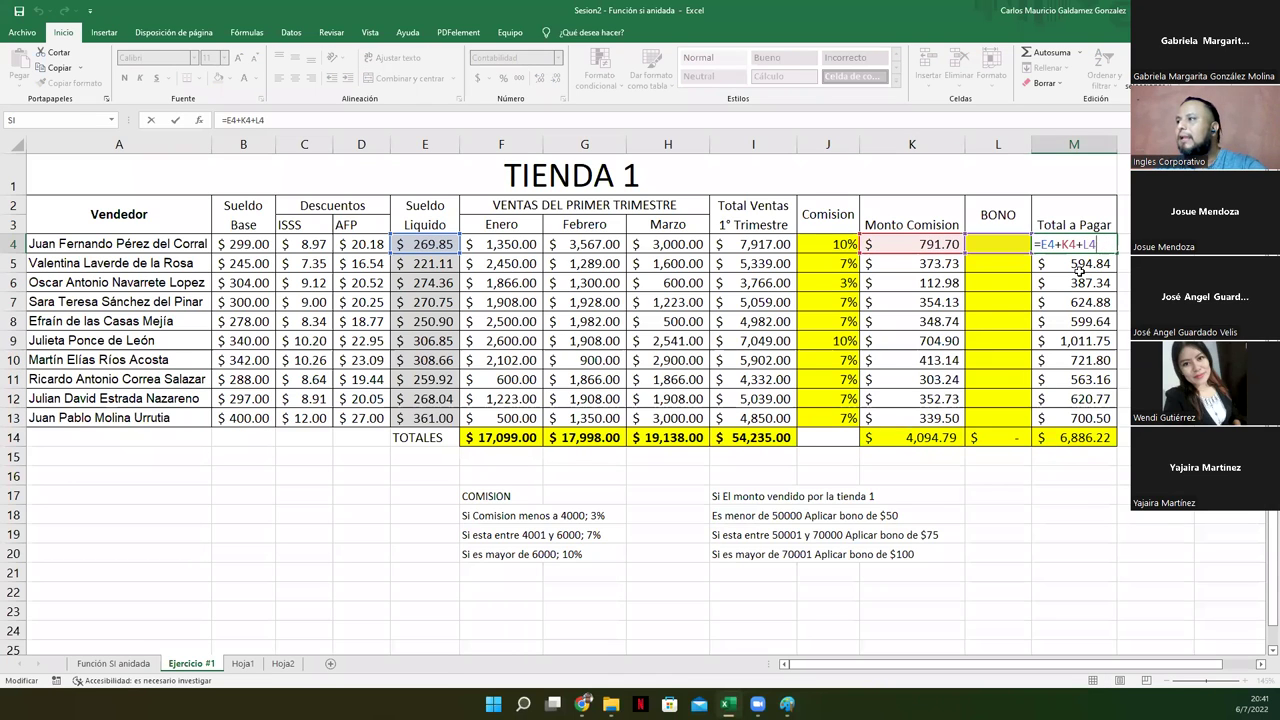
pyautogui.click(998, 245)
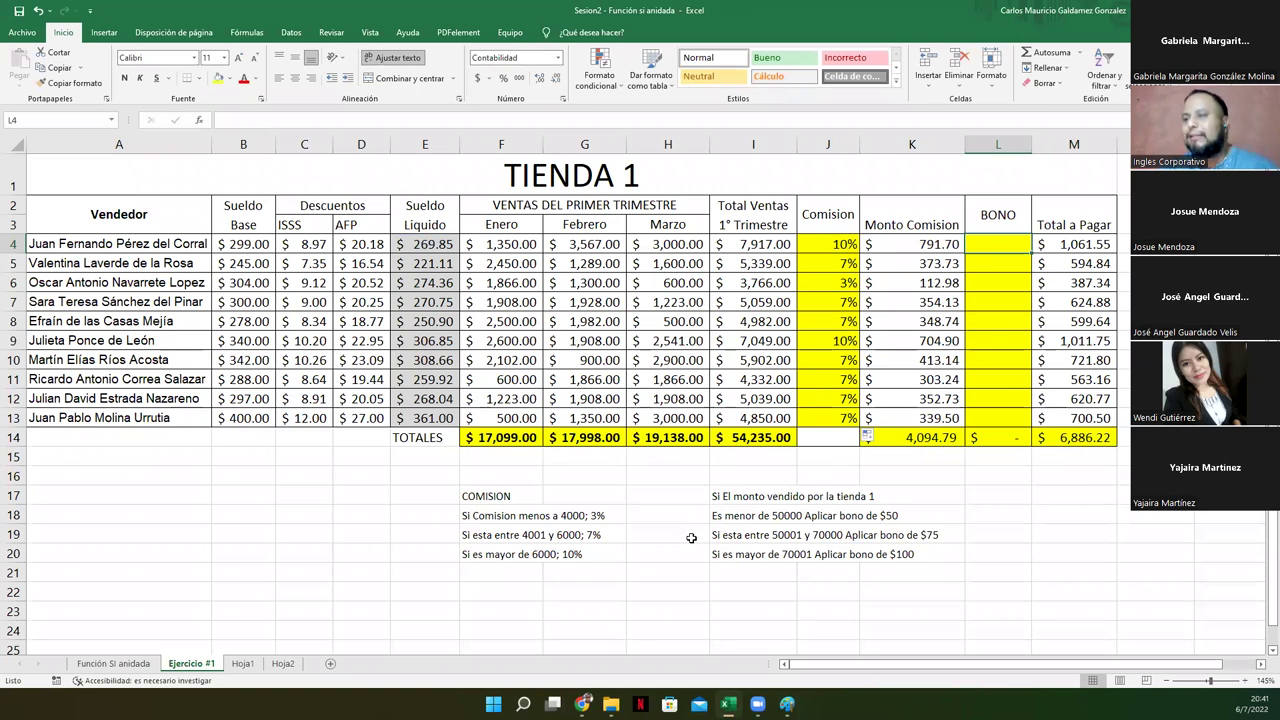
# - Review the bonus rules in I17:I20 alongside the bonus cells L4:L13, the total pay column and the bonus total in L14
pyautogui.click(718, 495)
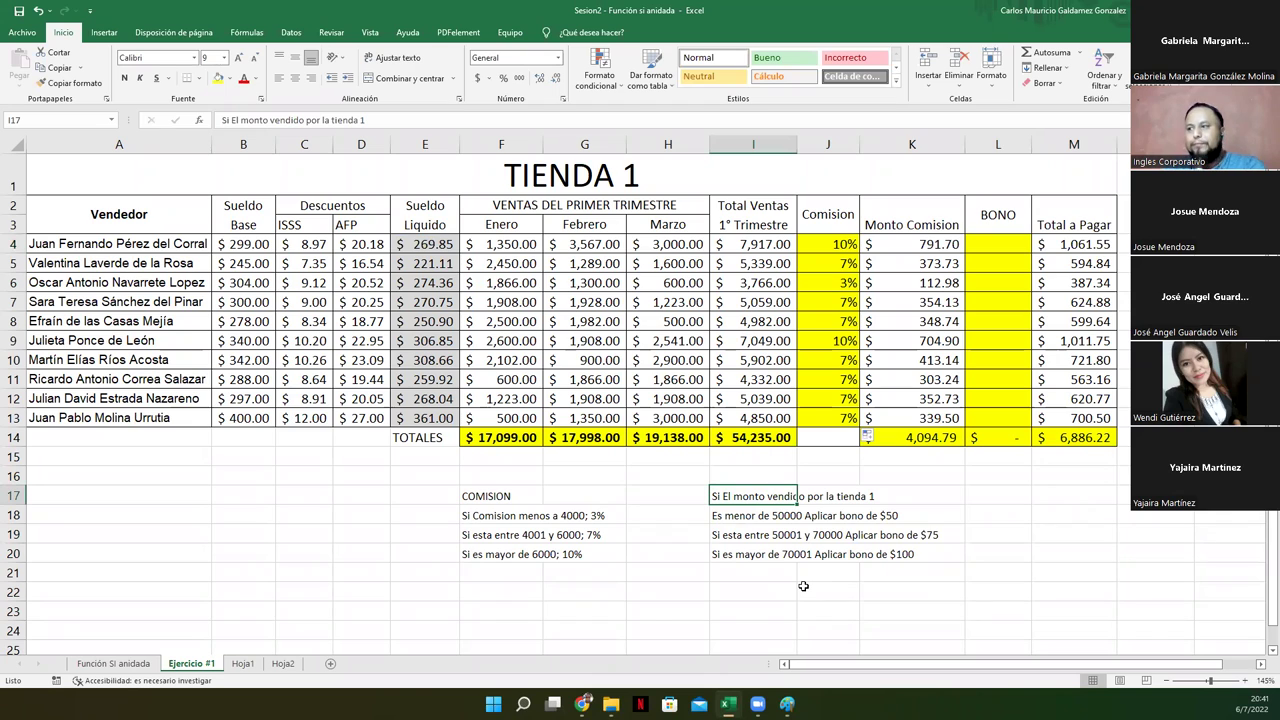
pyautogui.click(716, 517)
pyautogui.click(890, 514)
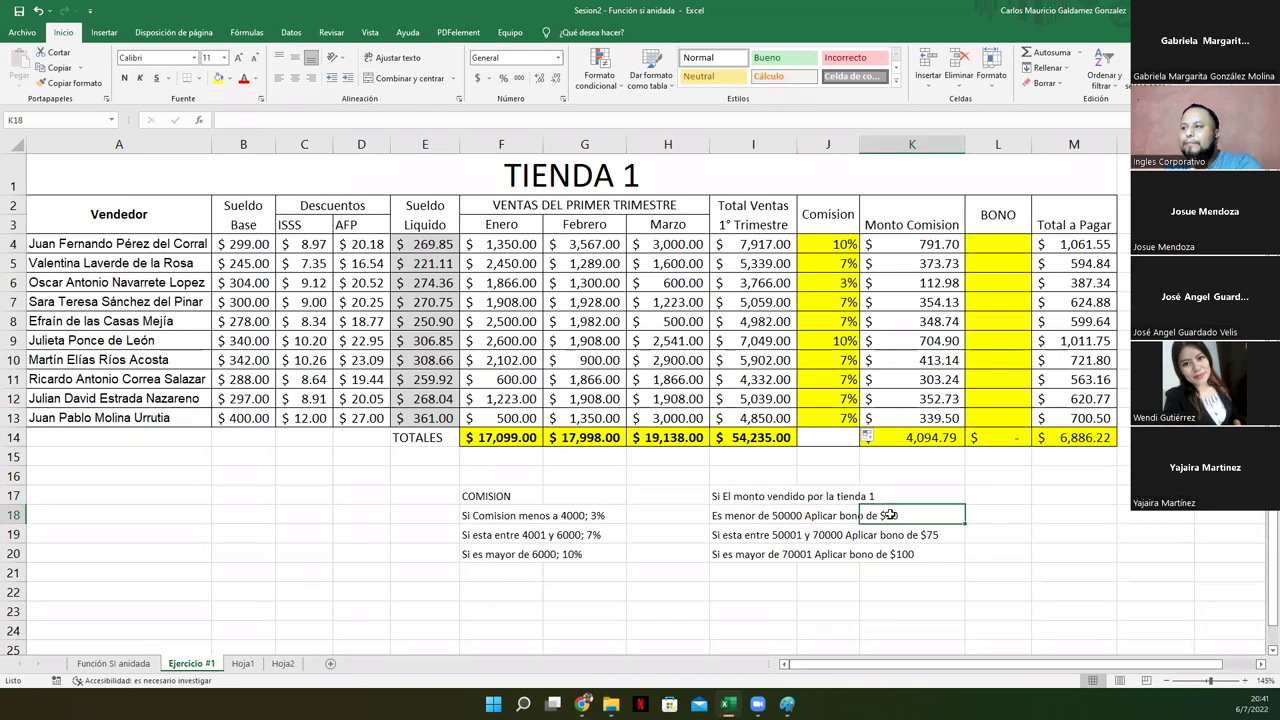
pyautogui.click(990, 243)
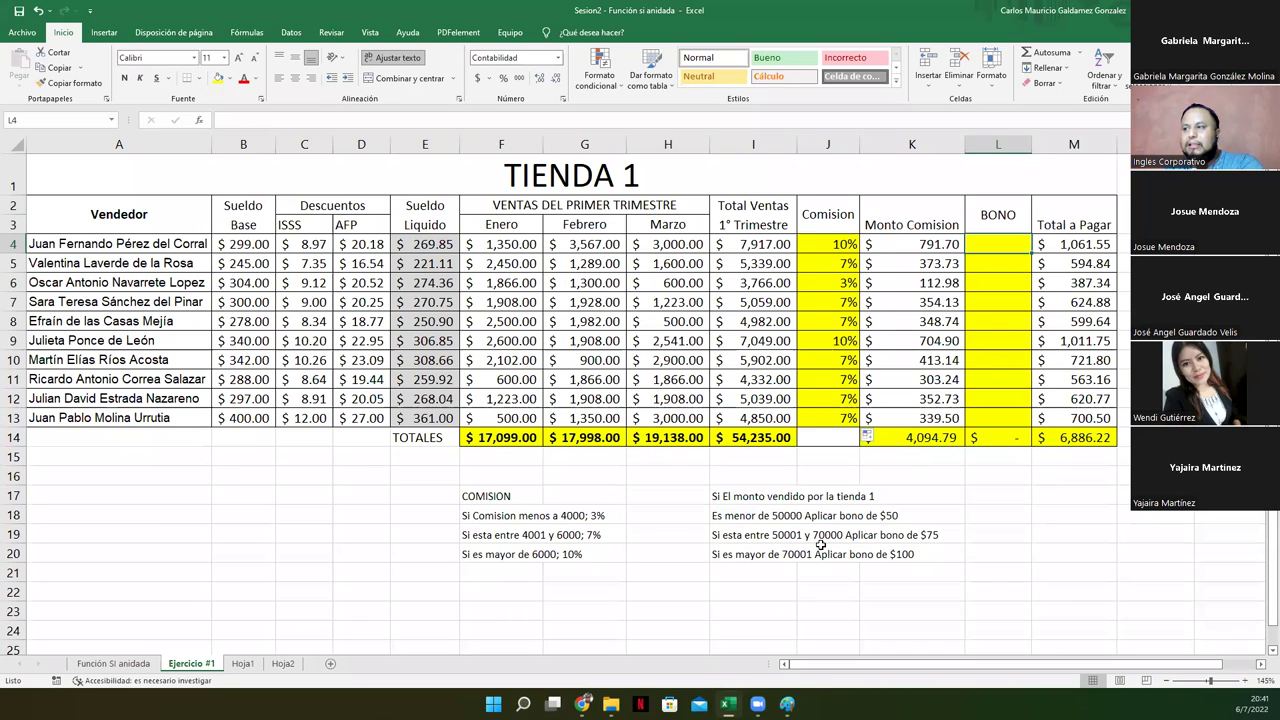
pyautogui.click(940, 537)
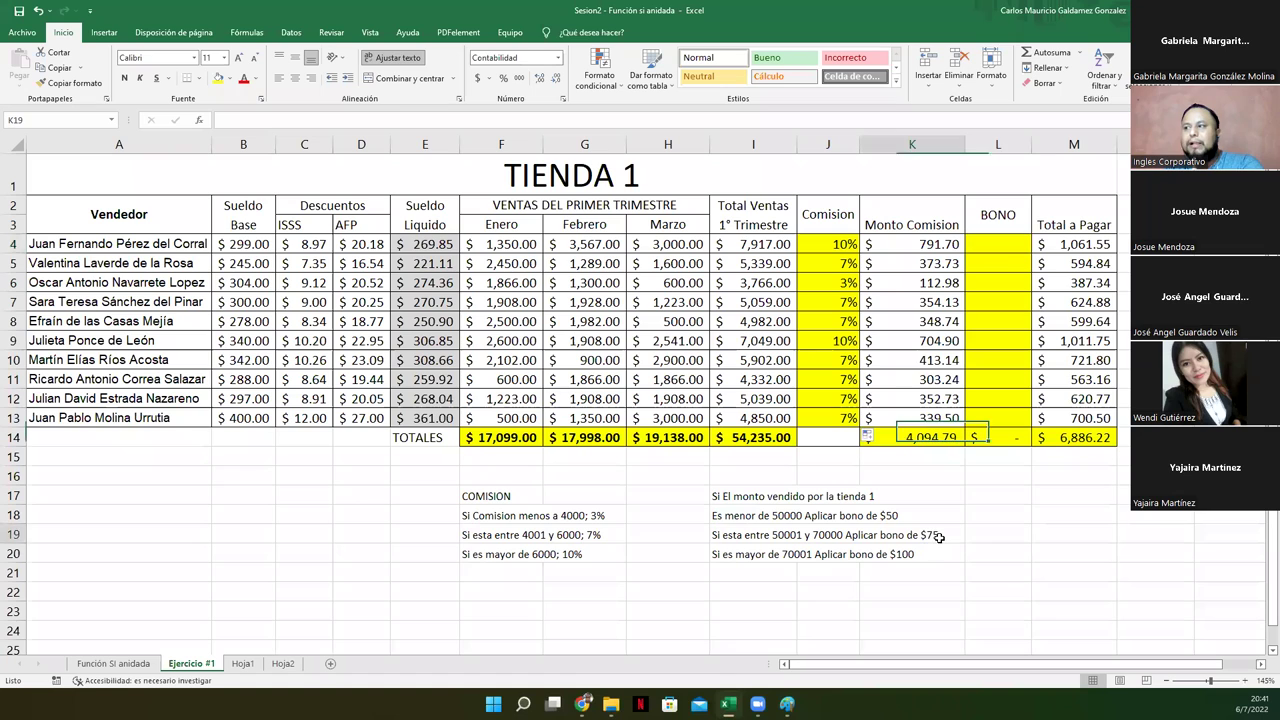
pyautogui.moveTo(1000, 244); pyautogui.dragTo(1003, 418)
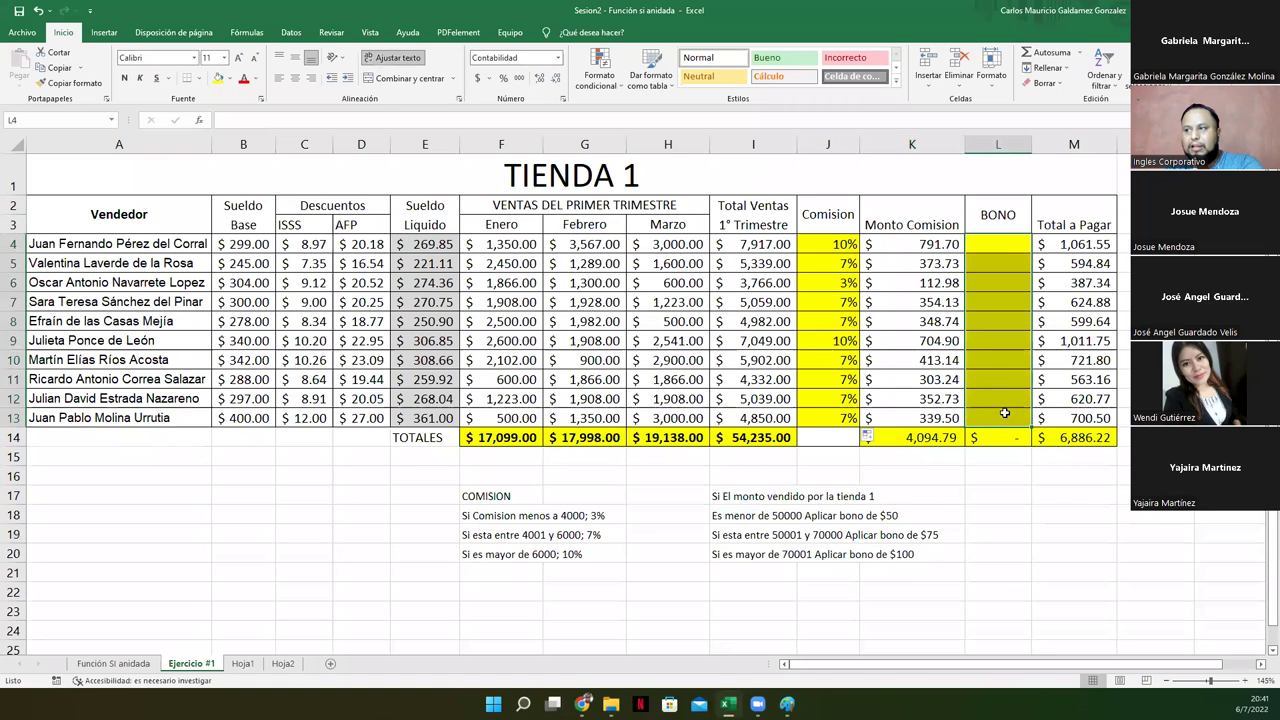
pyautogui.click(716, 555)
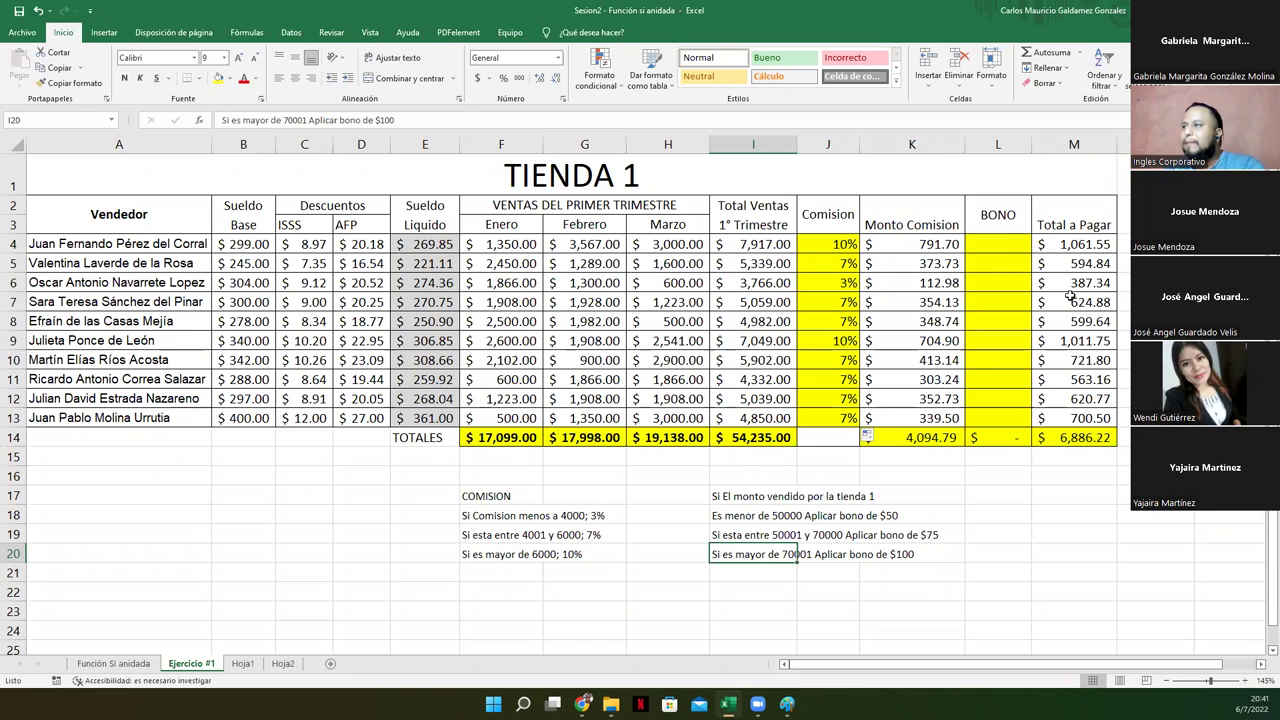
pyautogui.moveTo(1008, 246); pyautogui.dragTo(1048, 415)
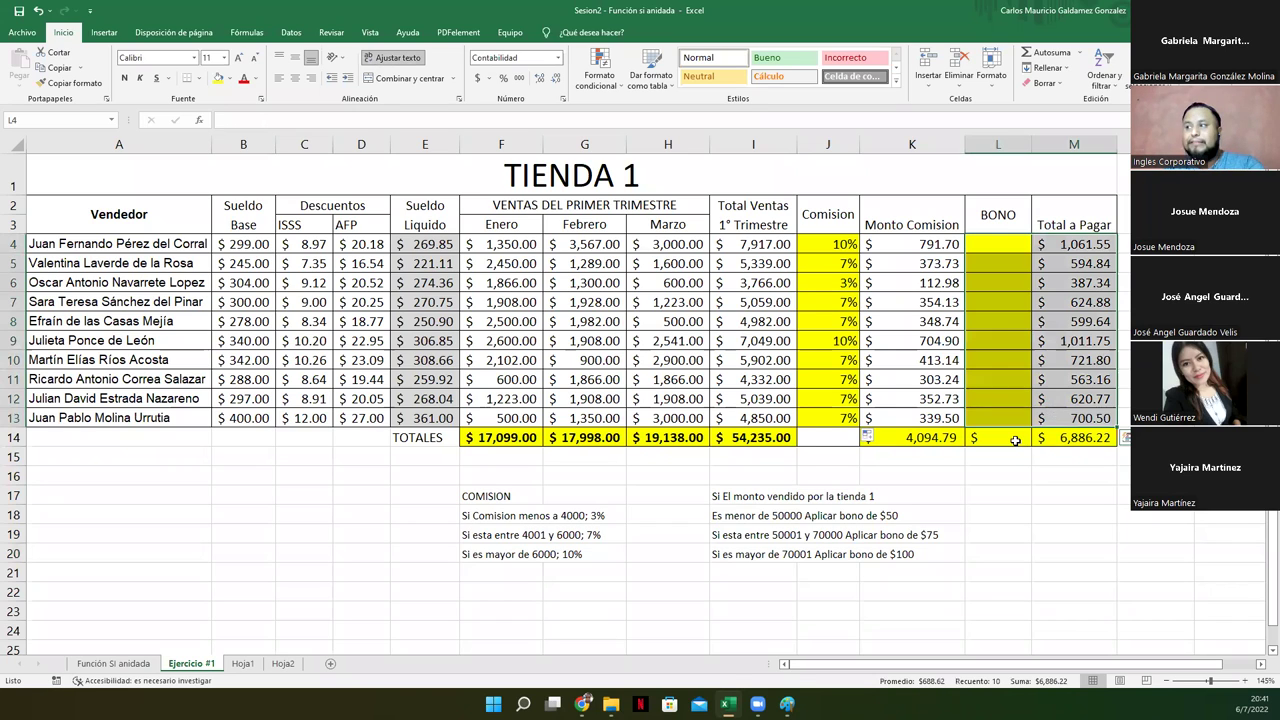
pyautogui.click(1015, 440)
pyautogui.click(993, 247)
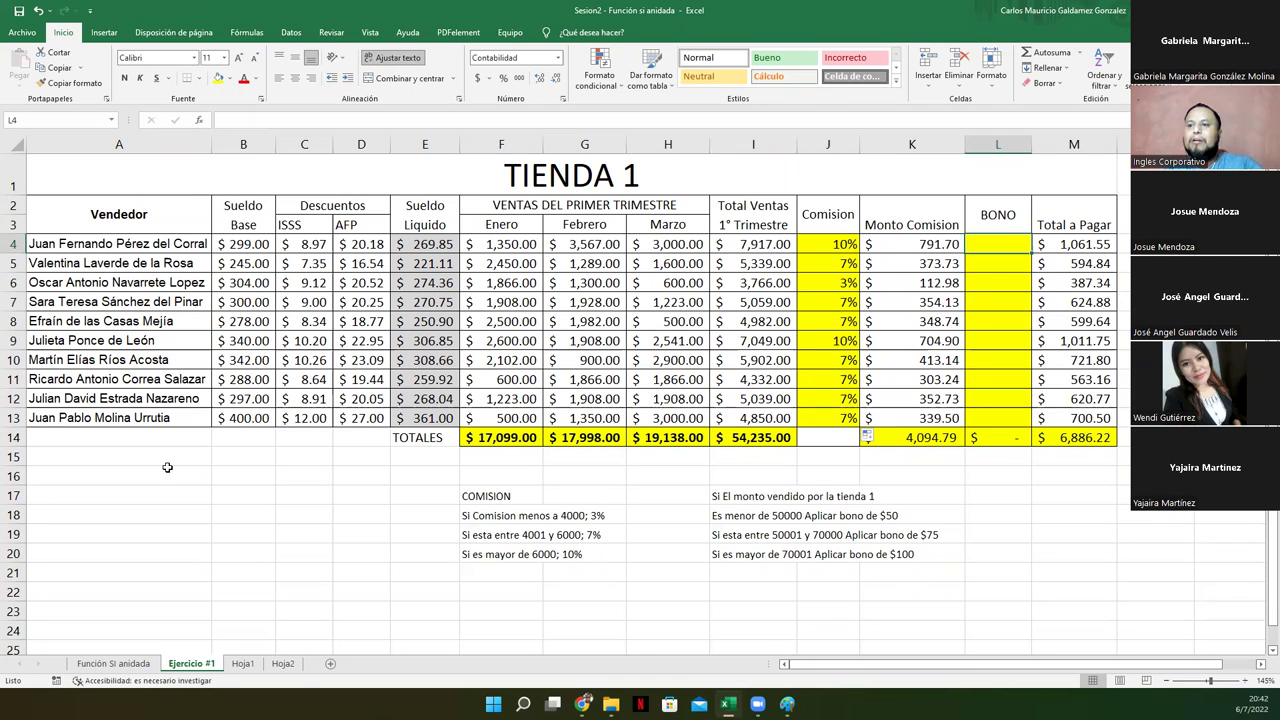
# - Look at the Función SI anidada sheet, return to Ejercicio #1, and review the sales in F4:H13 and the store total in I14
pyautogui.click(115, 664)
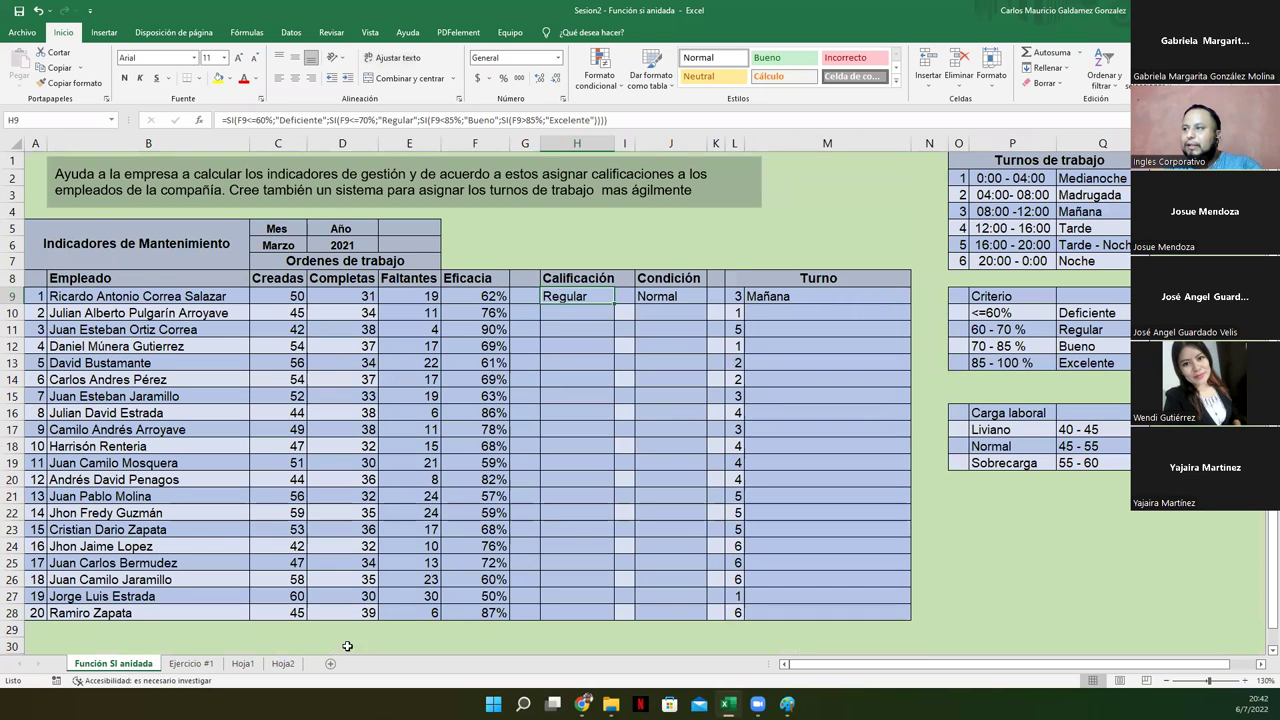
pyautogui.click(191, 663)
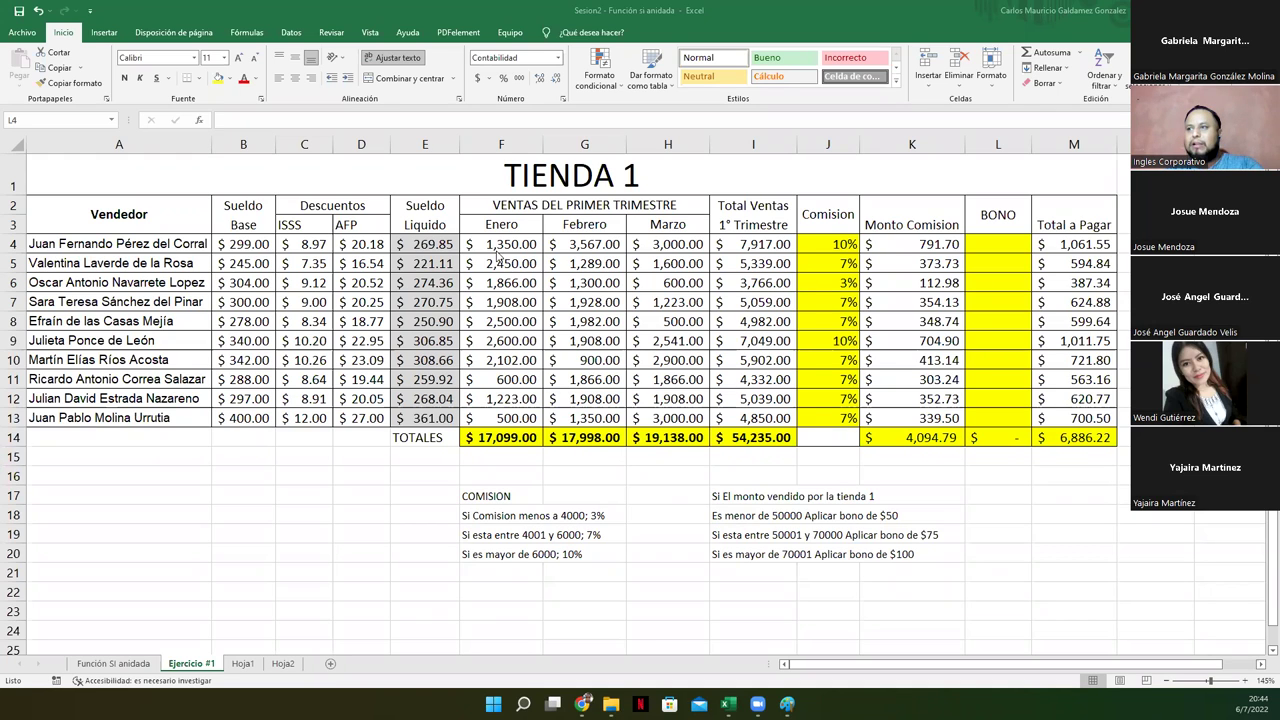
pyautogui.moveTo(491, 245); pyautogui.dragTo(660, 418)
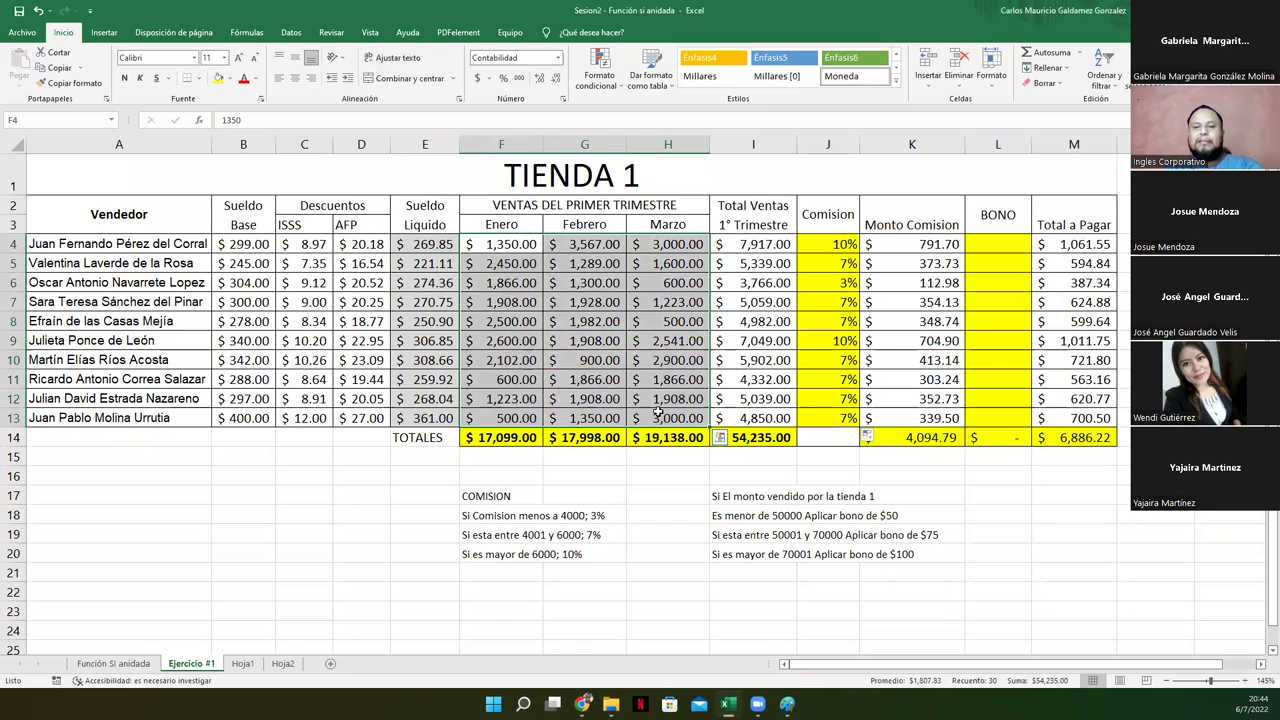
pyautogui.click(765, 437)
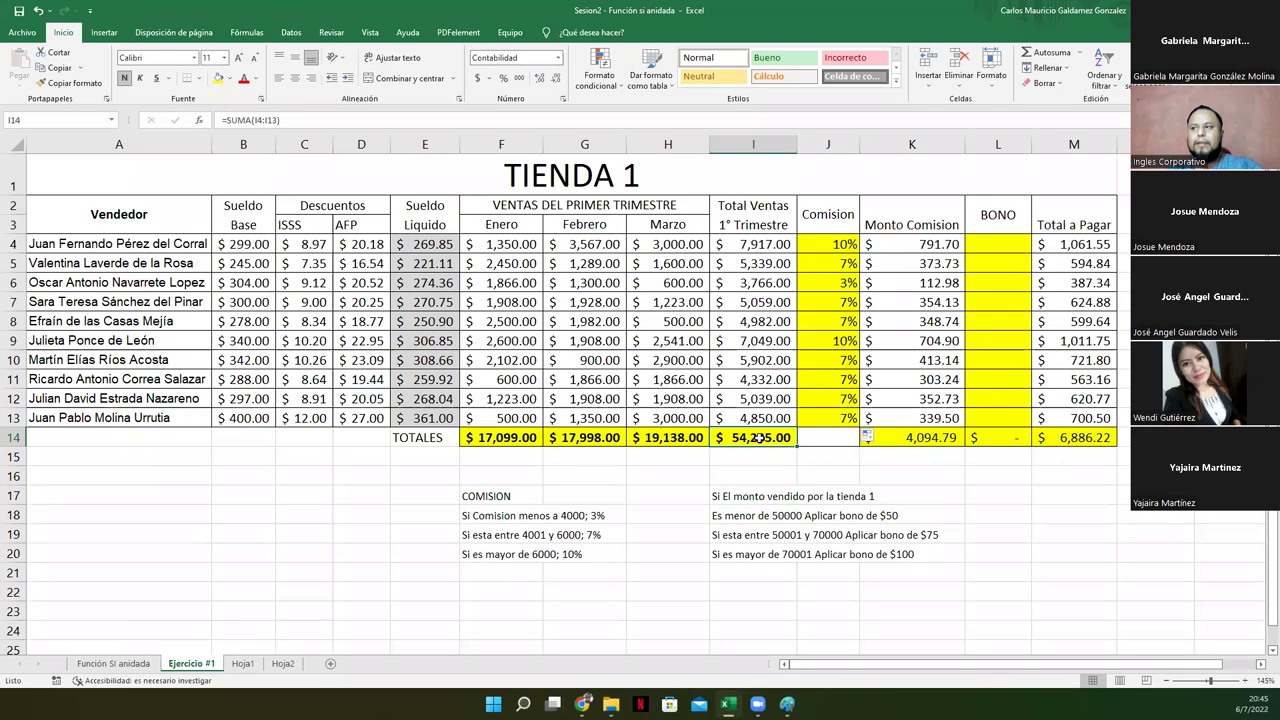
pyautogui.moveTo(985, 248); pyautogui.dragTo(1004, 420)
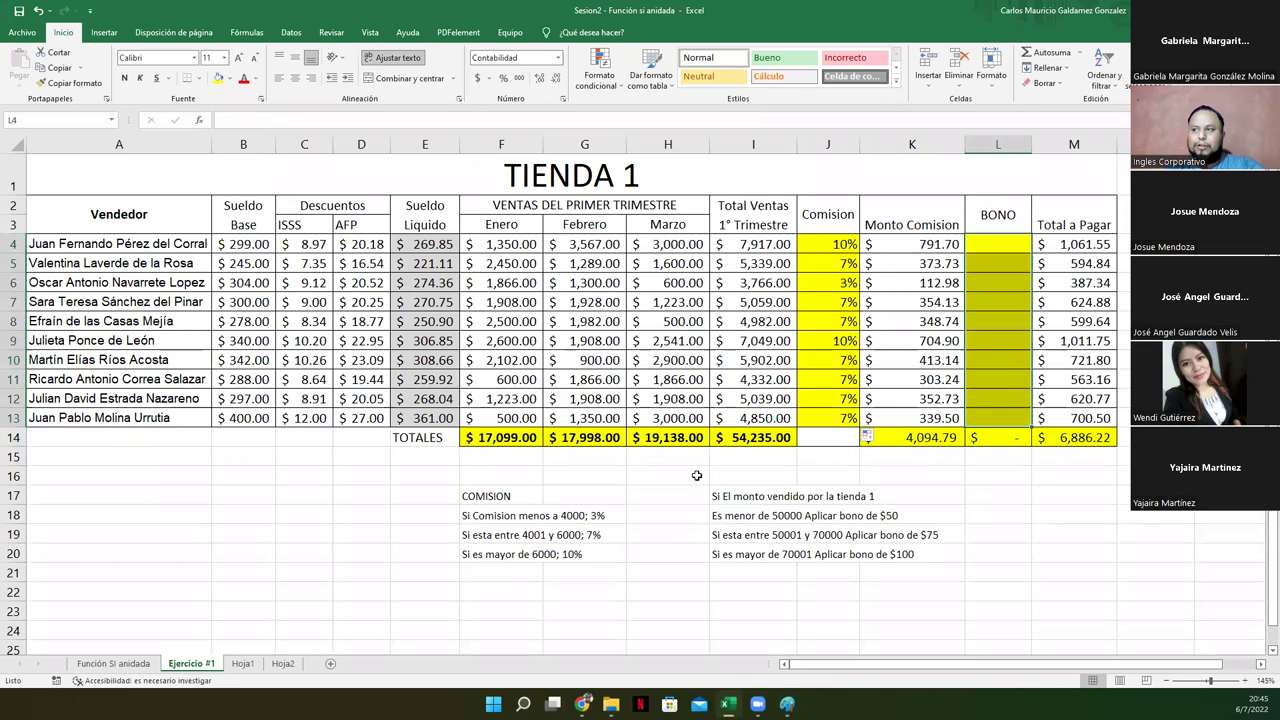
pyautogui.click(760, 438)
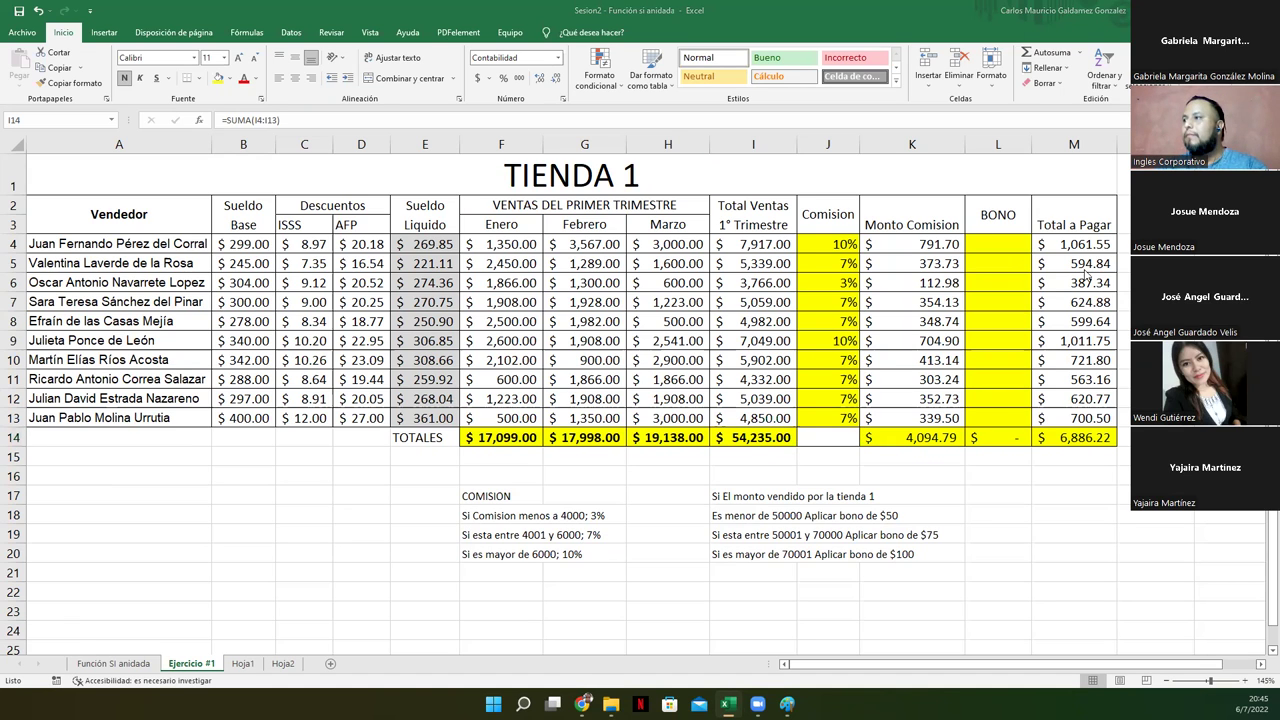
# - Enter a nested SI in L4 giving 50 when I14<50000, 75 when I14<=70000 and otherwise 100, accepting the correction that removes the dollar signs
pyautogui.press('F2')
pyautogui.doubleClick(996, 244)
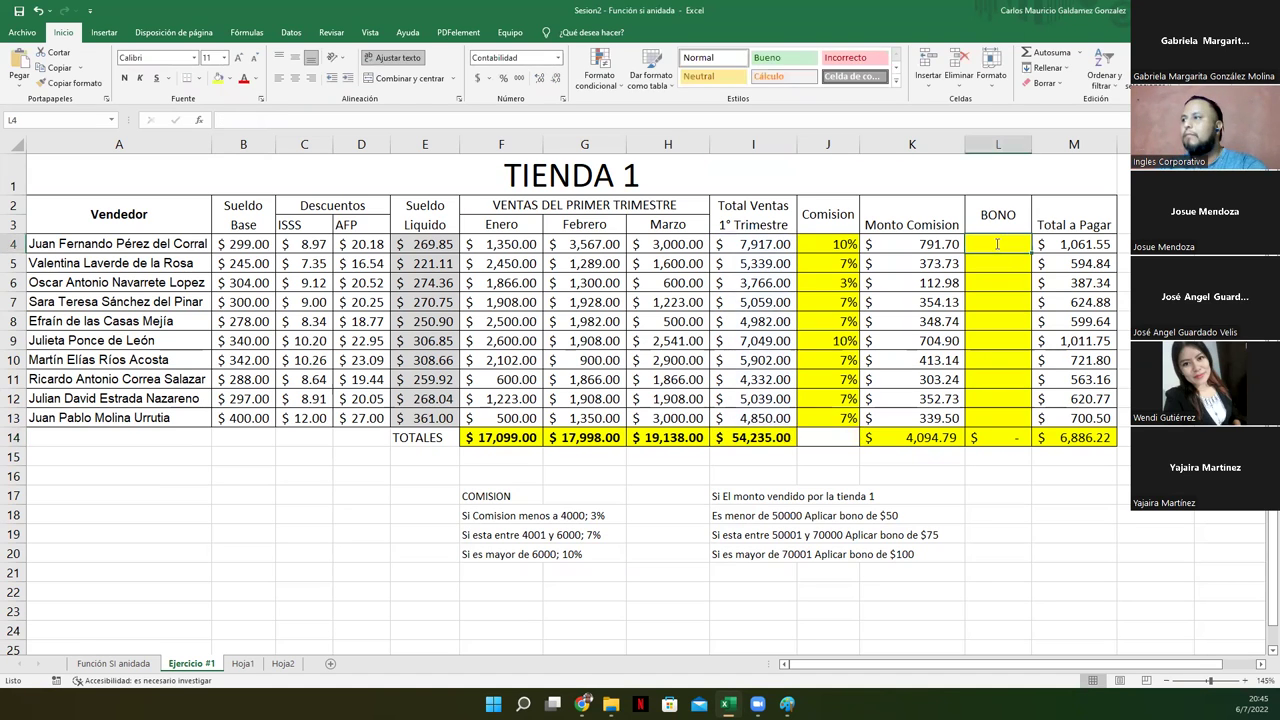
pyautogui.write('=SI(I14<50000;$50;SI(I14<=70000;$75;$100))')
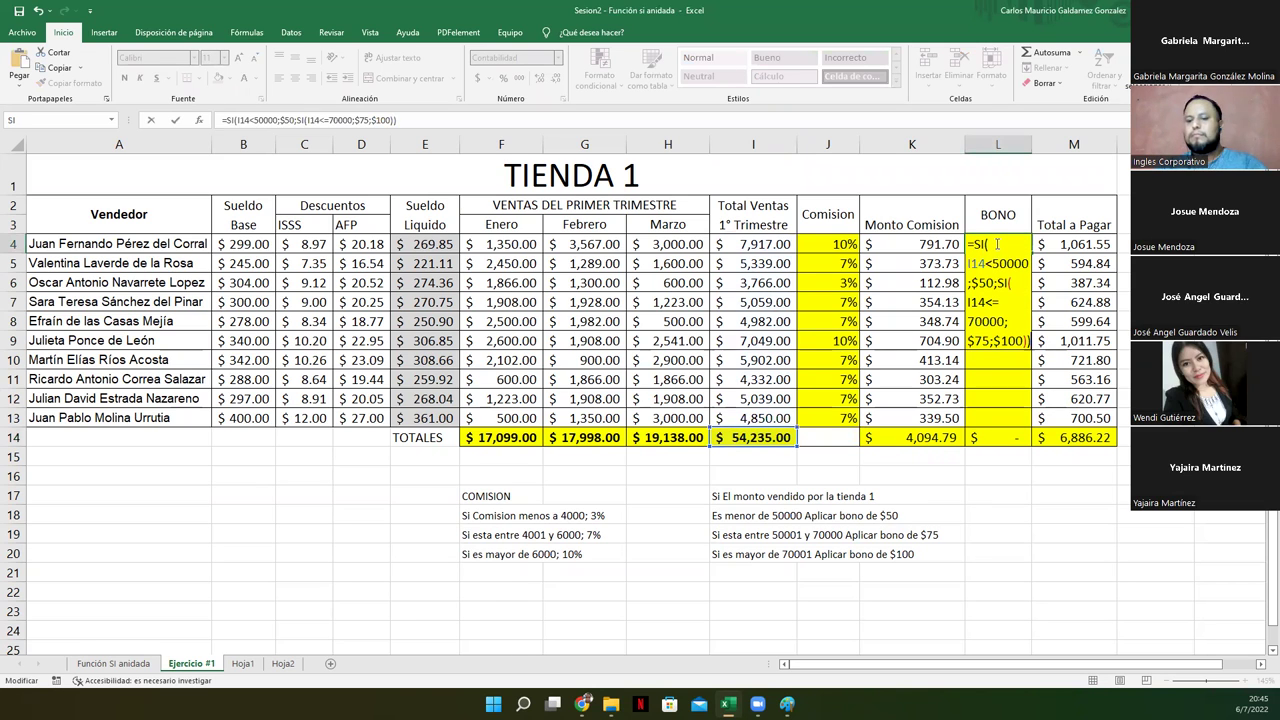
pyautogui.press('Return')
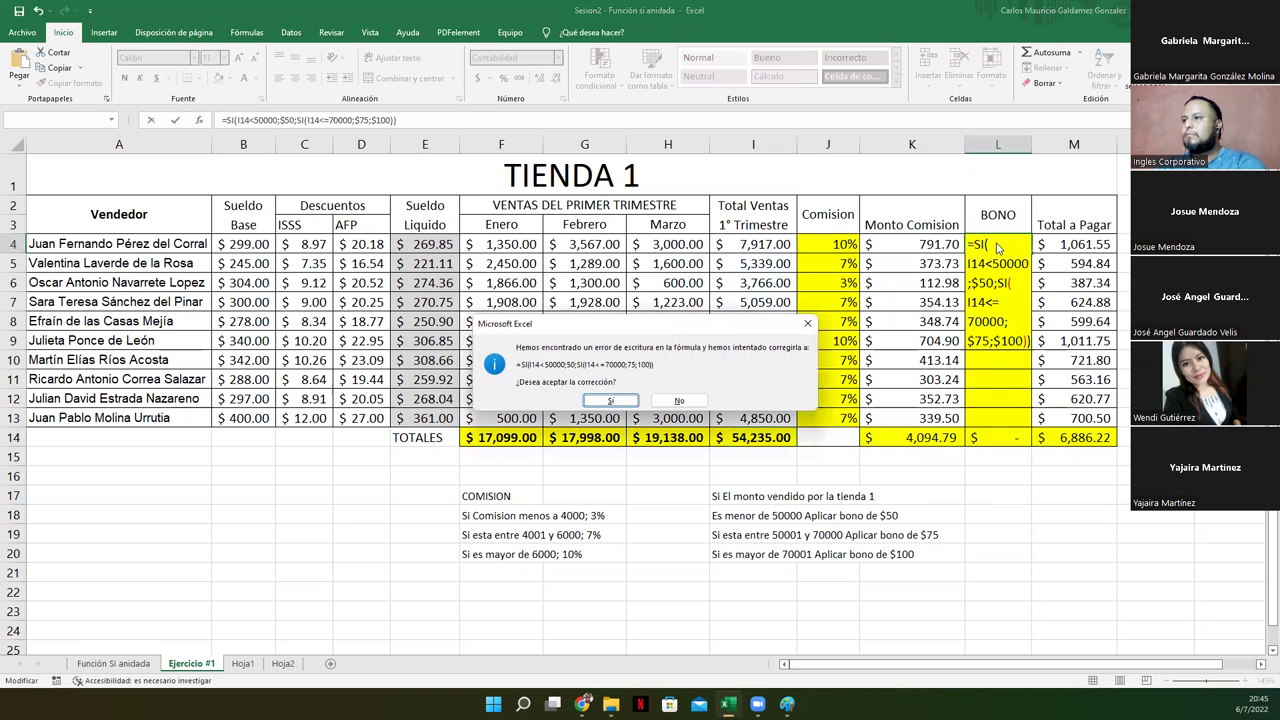
pyautogui.click(612, 401)
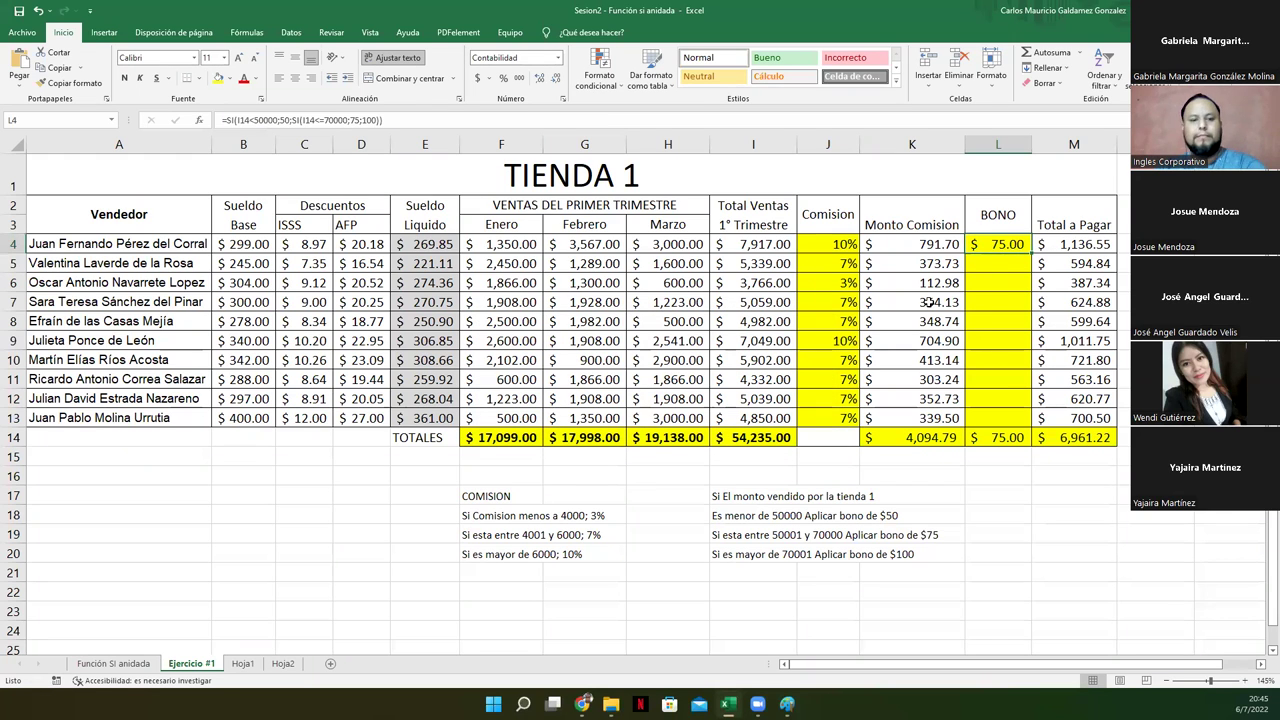
# - Check the bonus formula in L4, recommit it and fill it down to L13
pyautogui.press('F2')
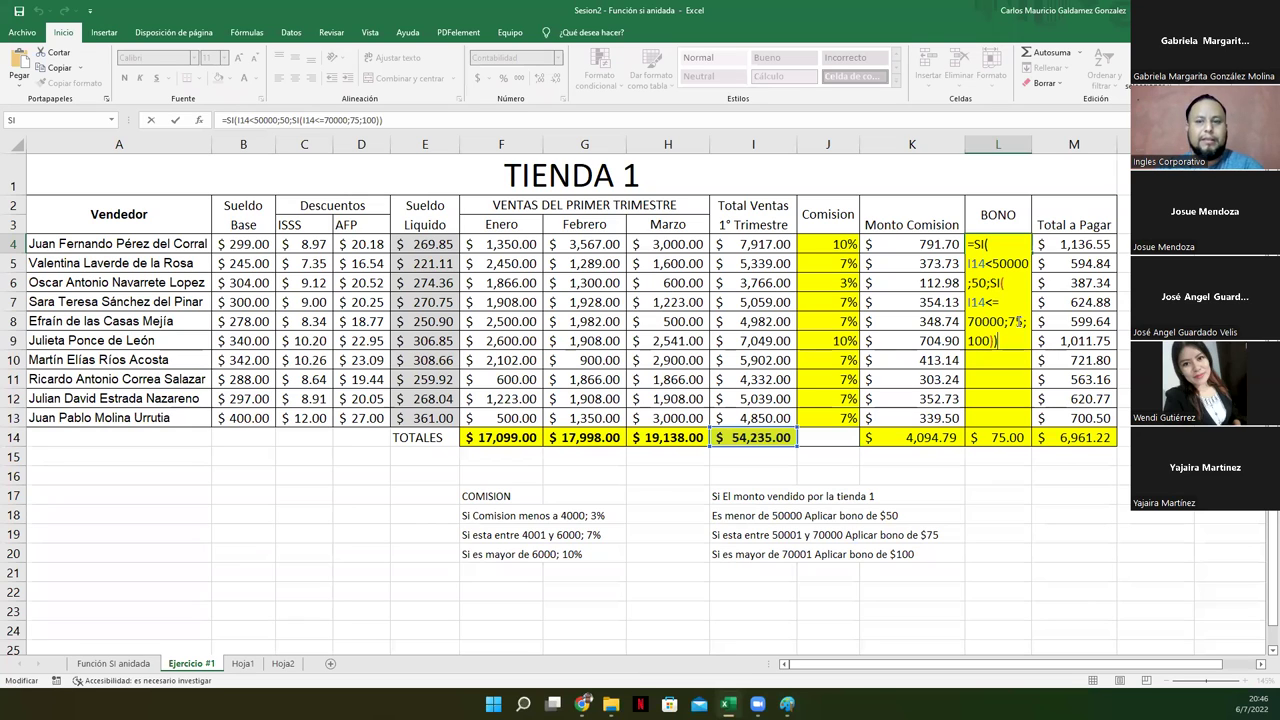
pyautogui.hotkey('ctrl', 'Return')
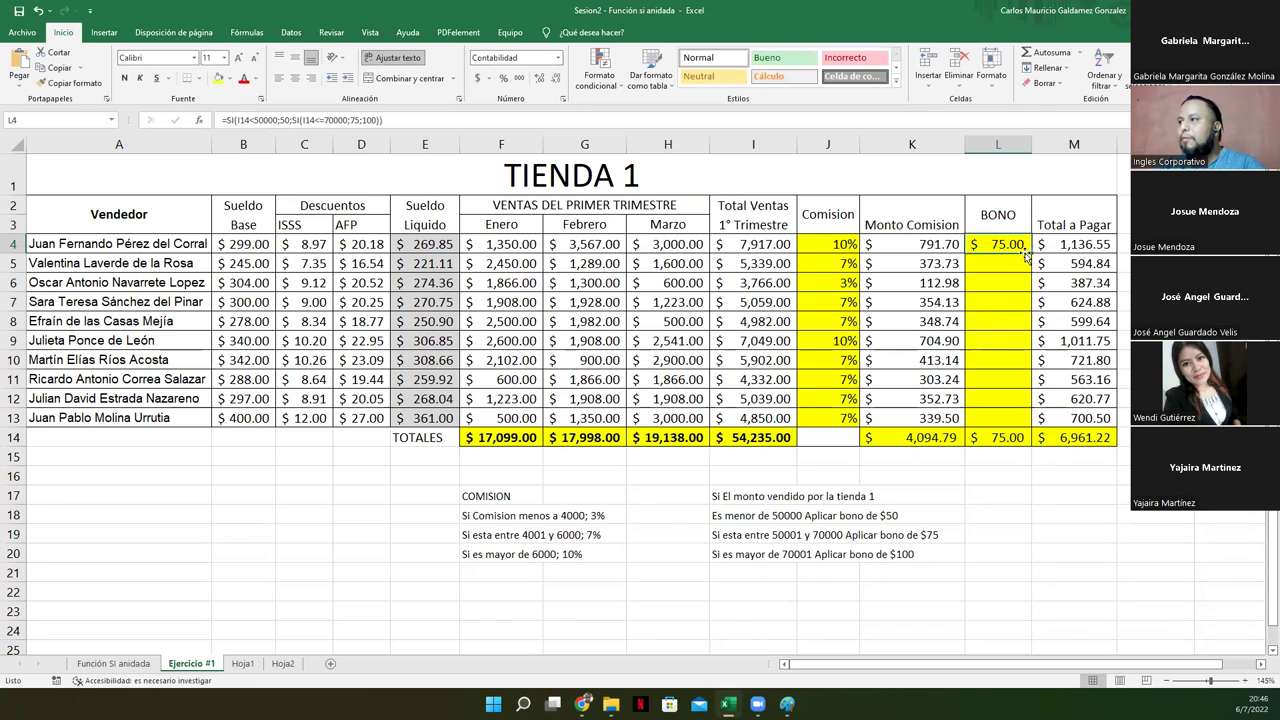
pyautogui.moveTo(1030, 264); pyautogui.dragTo(1012, 420)
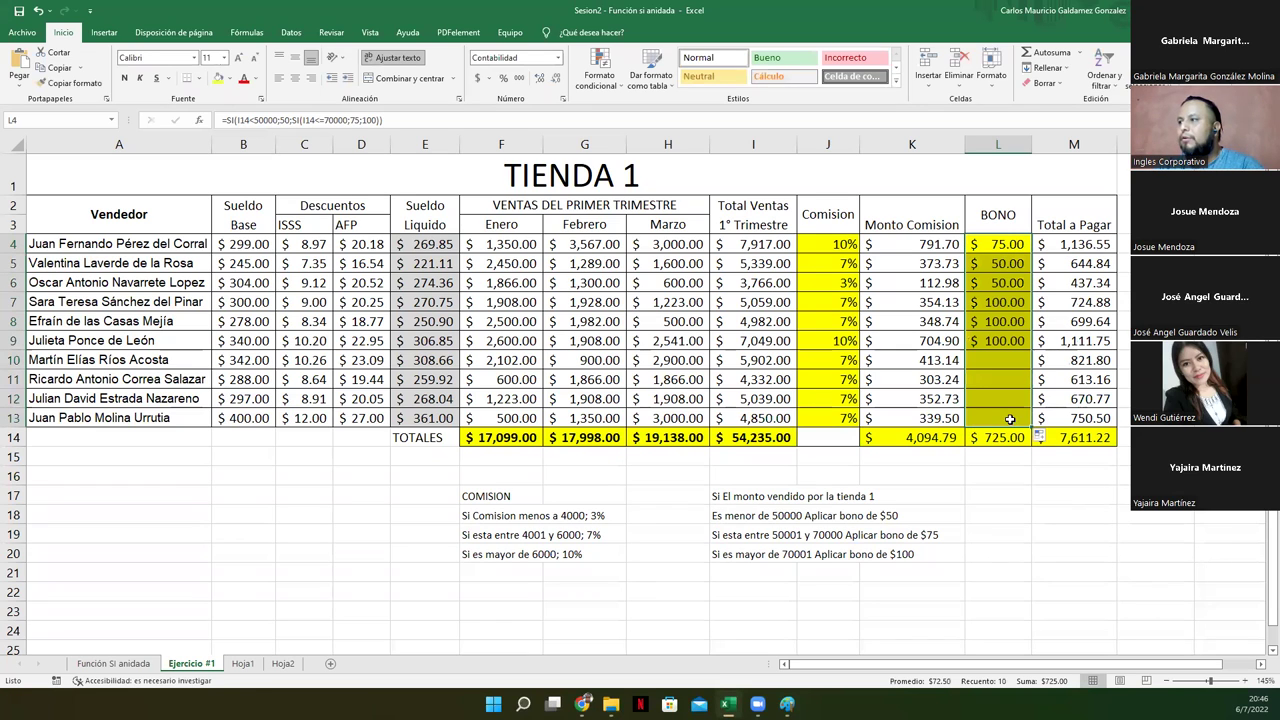
pyautogui.click(1005, 244)
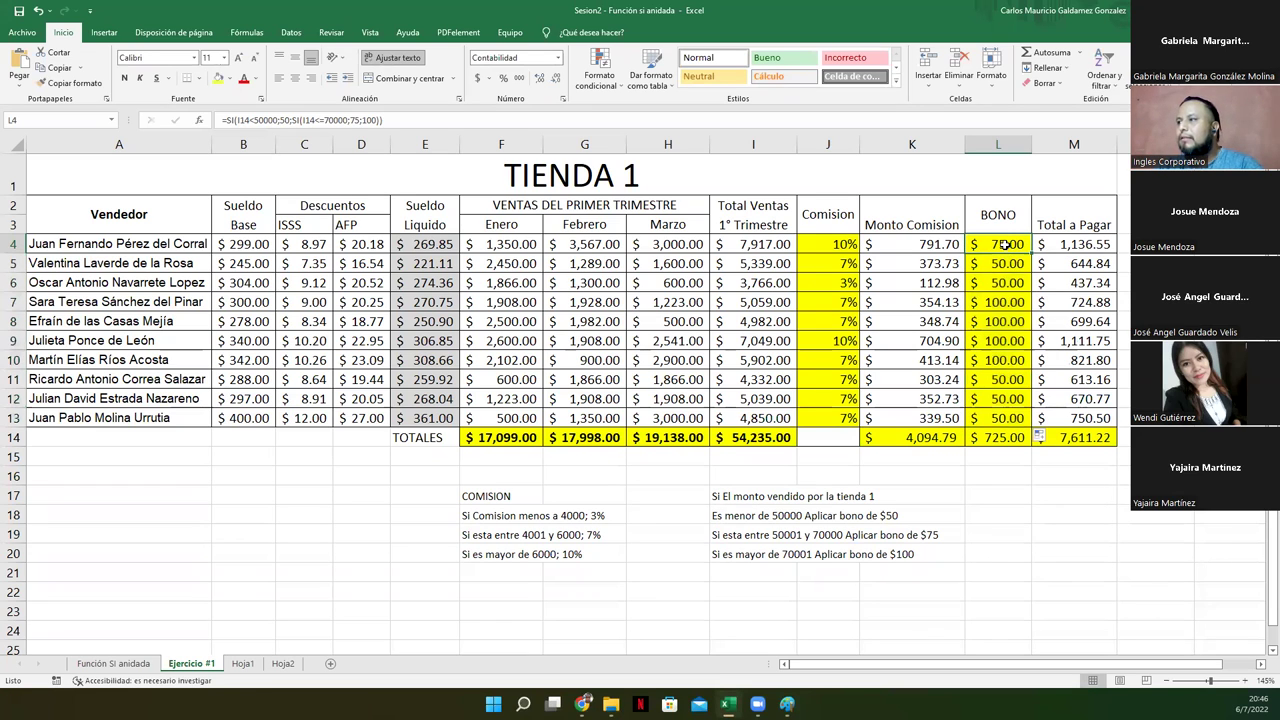
pyautogui.doubleClick(1005, 244)
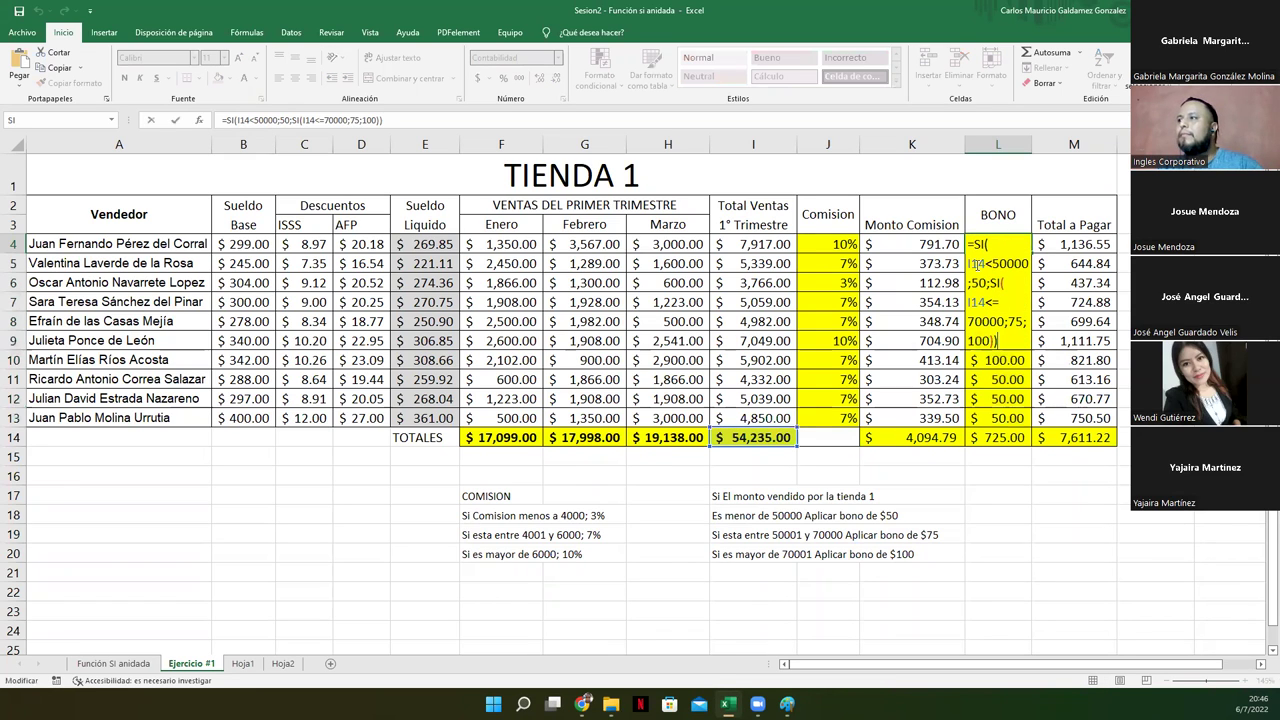
pyautogui.click(977, 263)
pyautogui.moveTo(970, 263); pyautogui.dragTo(1014, 283)
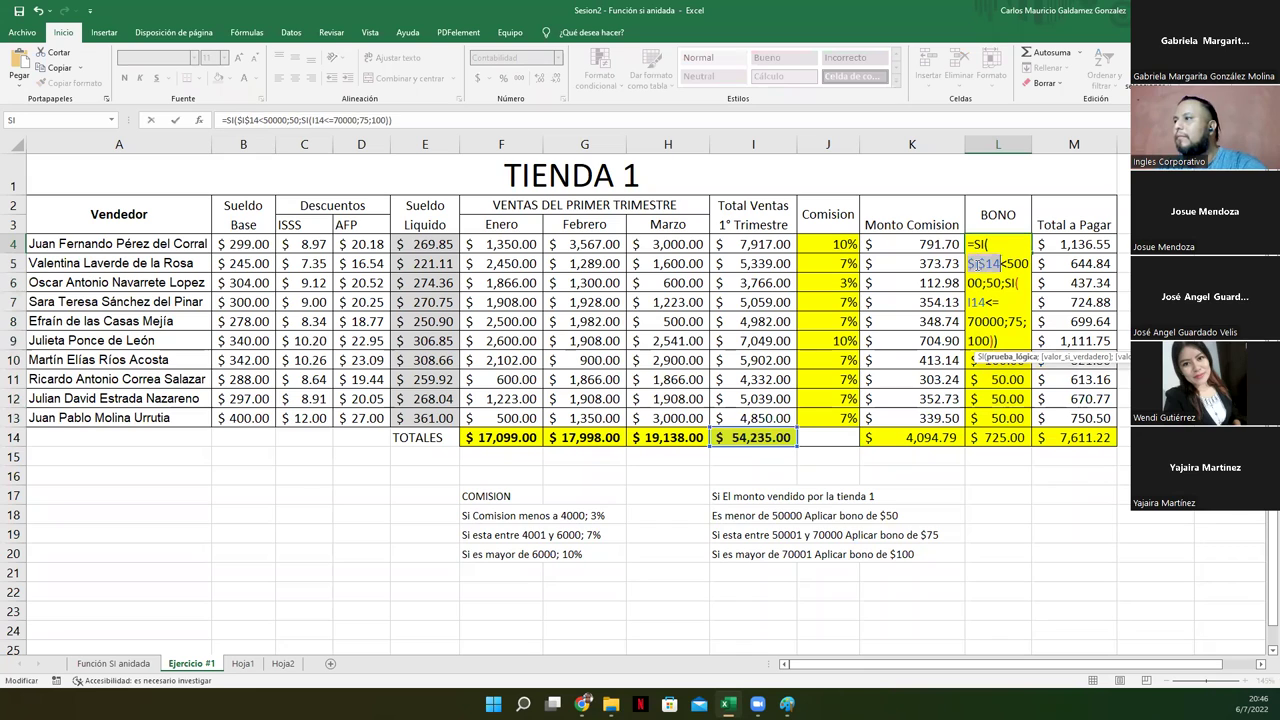
pyautogui.press('Escape')
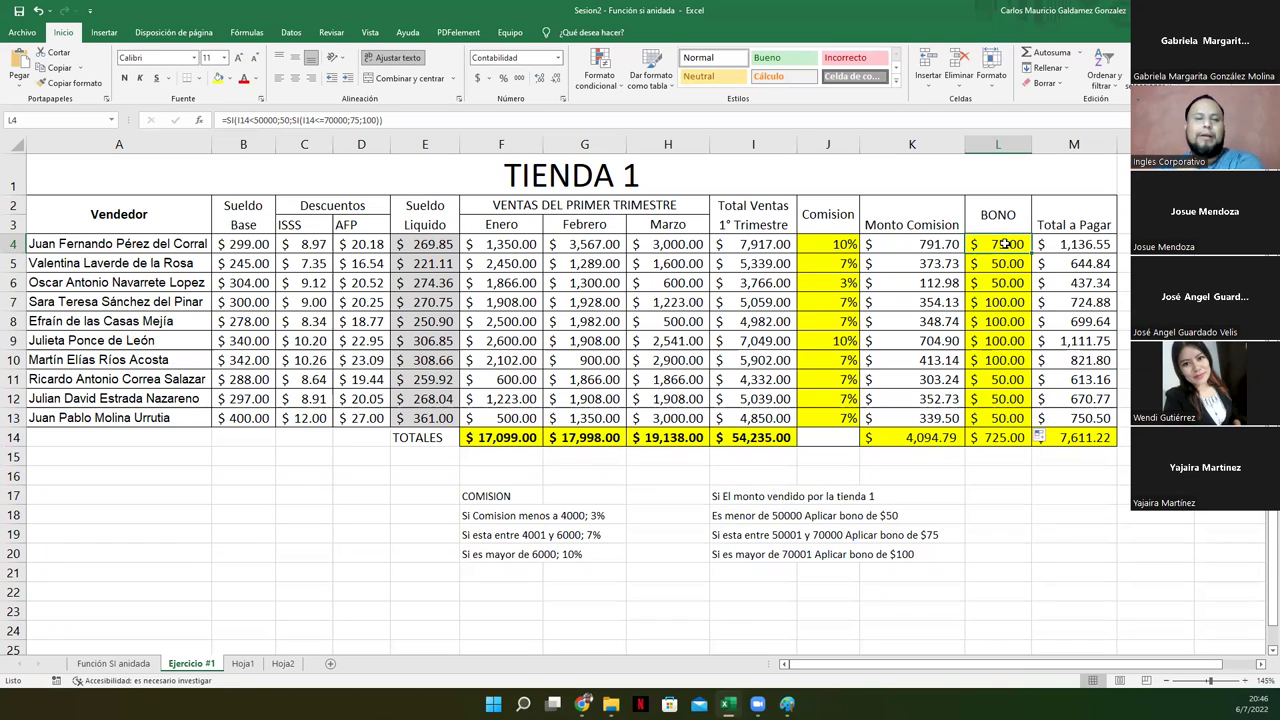
# - Make both I14 references in L4's bonus formula absolute ($I$14) and fill the formula down to L13
pyautogui.doubleClick(1005, 244)
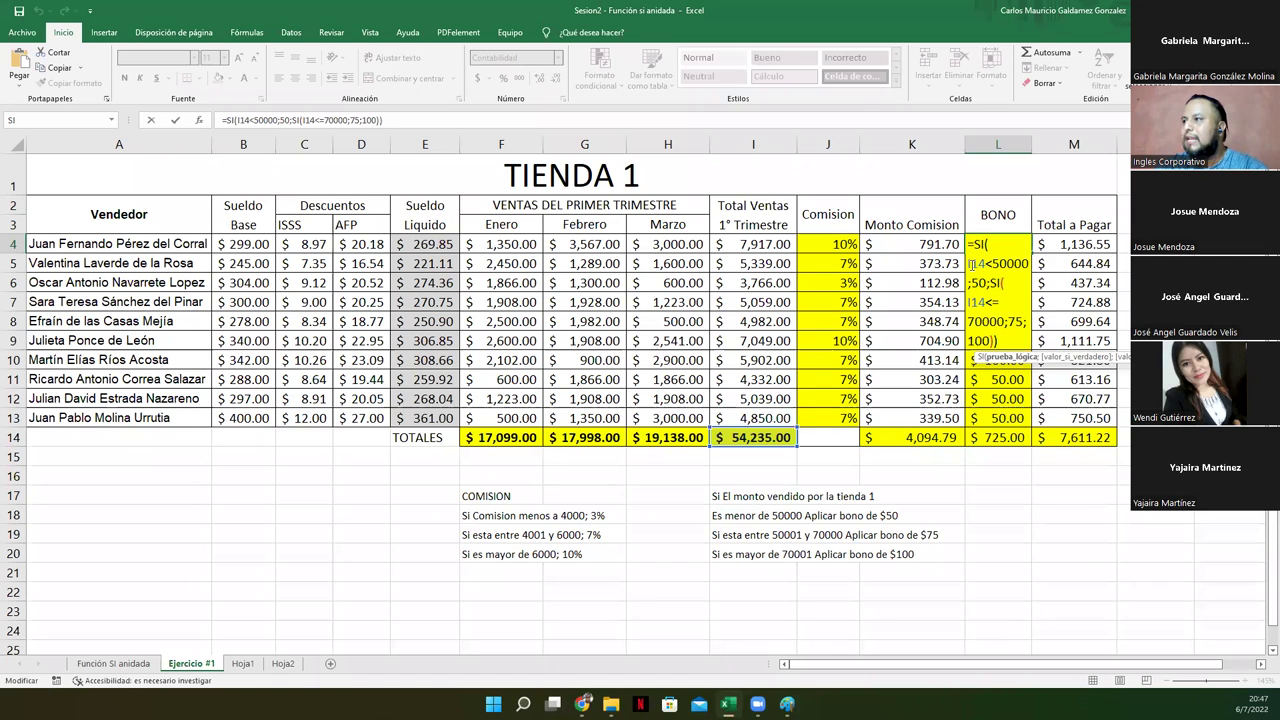
pyautogui.press('F4')
pyautogui.click(978, 302)
pyautogui.press('F4')
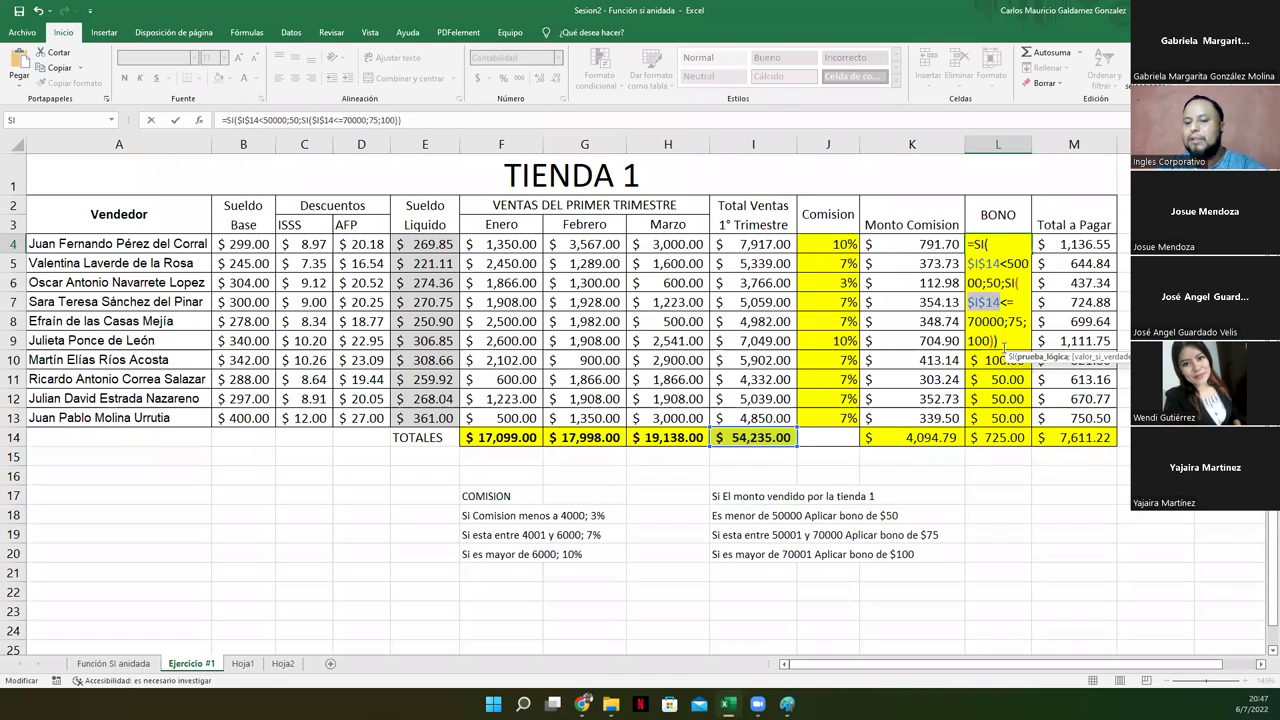
pyautogui.hotkey('ctrl', 'Return')
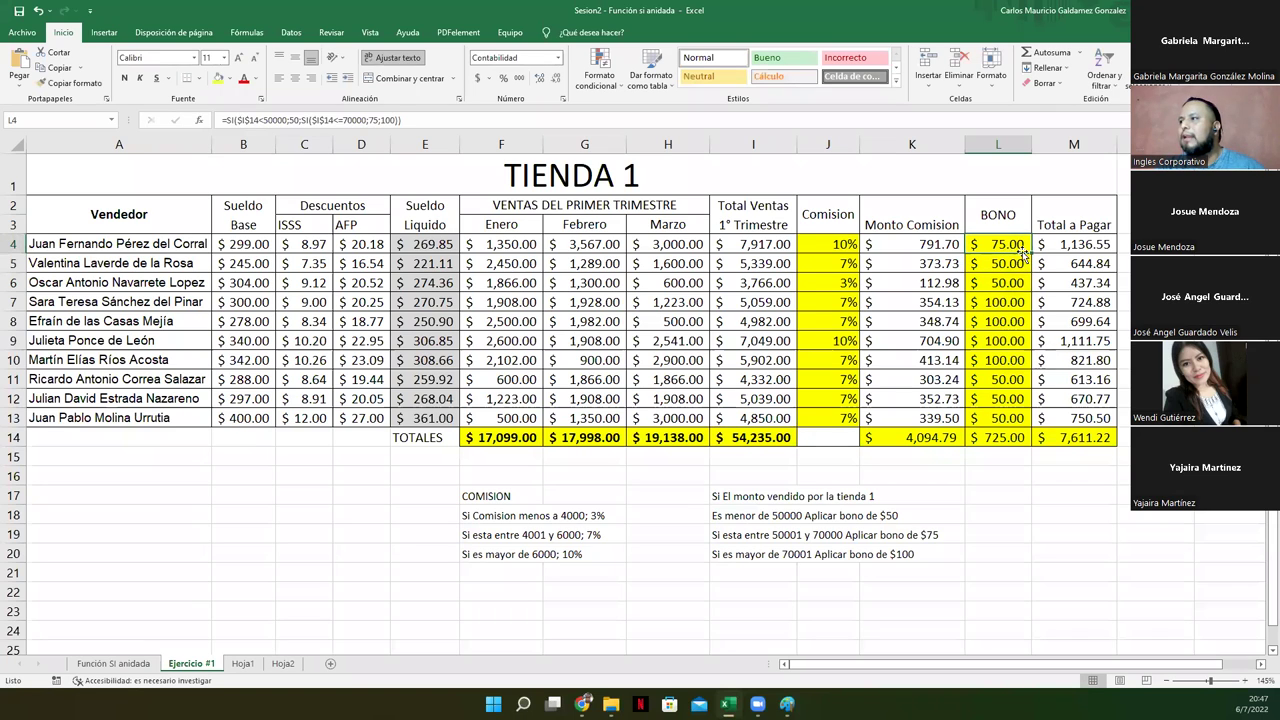
pyautogui.moveTo(1031, 252); pyautogui.dragTo(1008, 428)
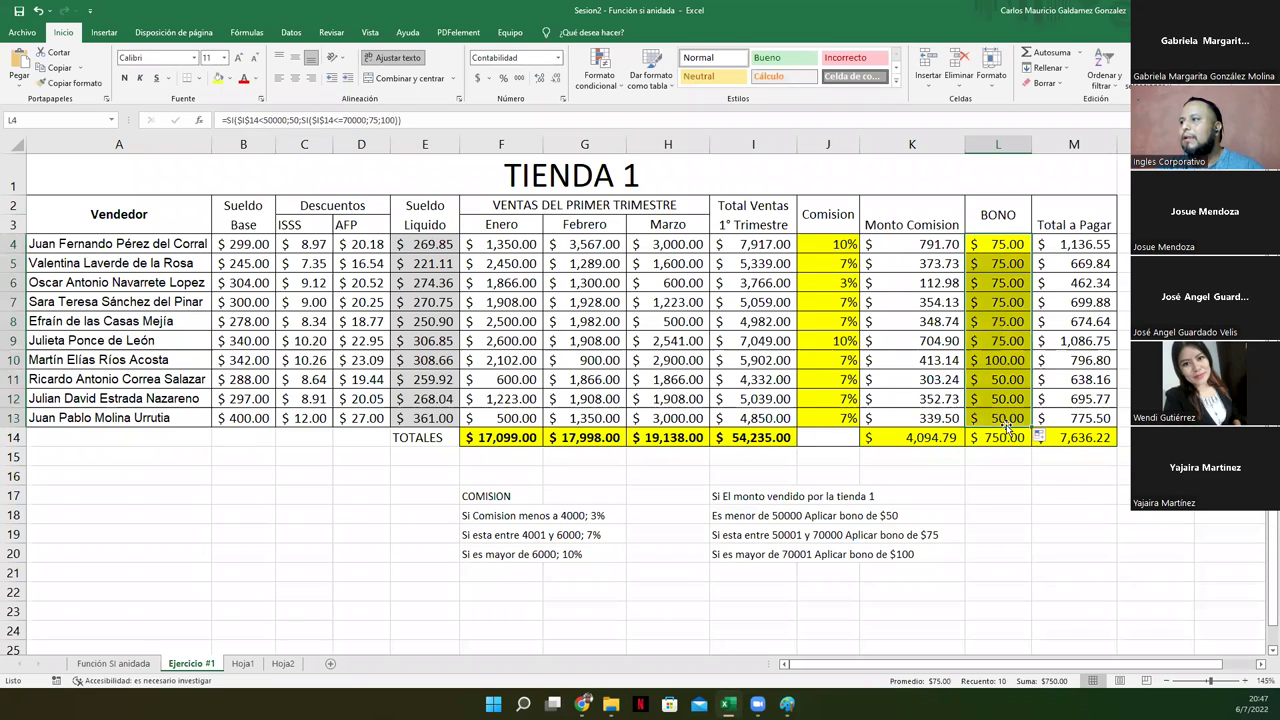
pyautogui.moveTo(1008, 244); pyautogui.dragTo(1000, 416)
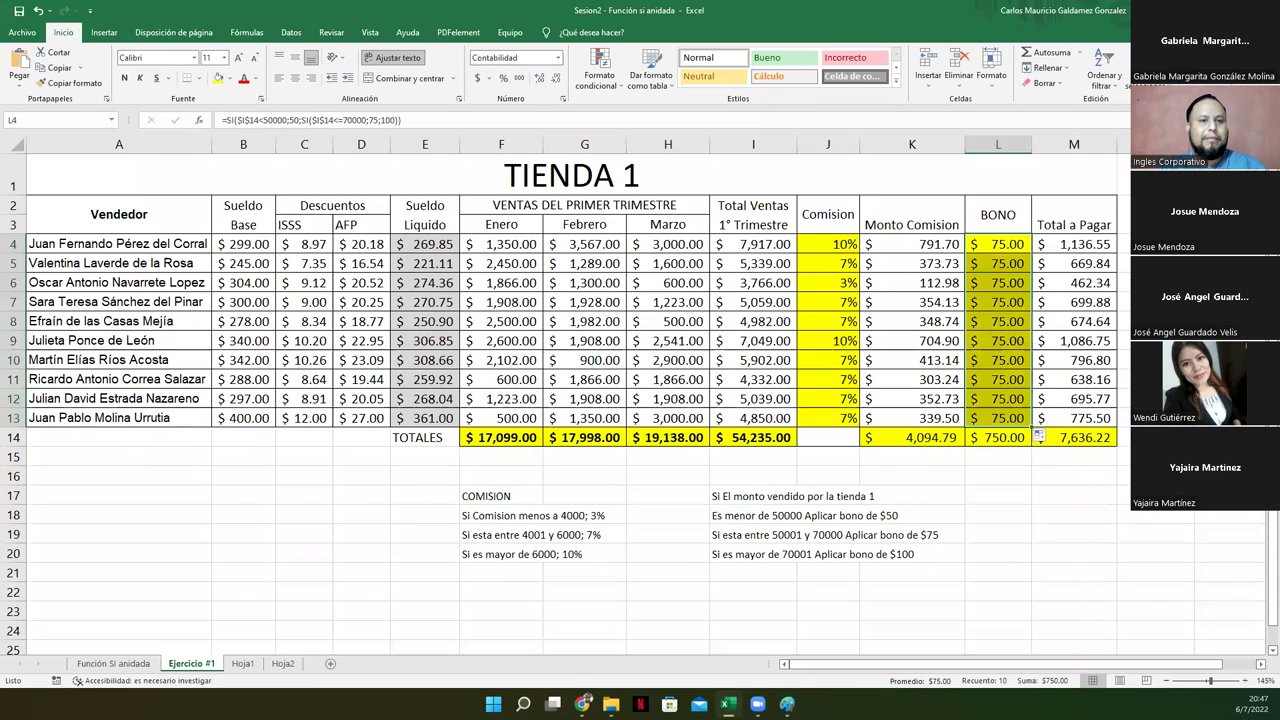
# - Review the bonus formula in L4 and the totals in I14, K14 and M14
pyautogui.click(1009, 247)
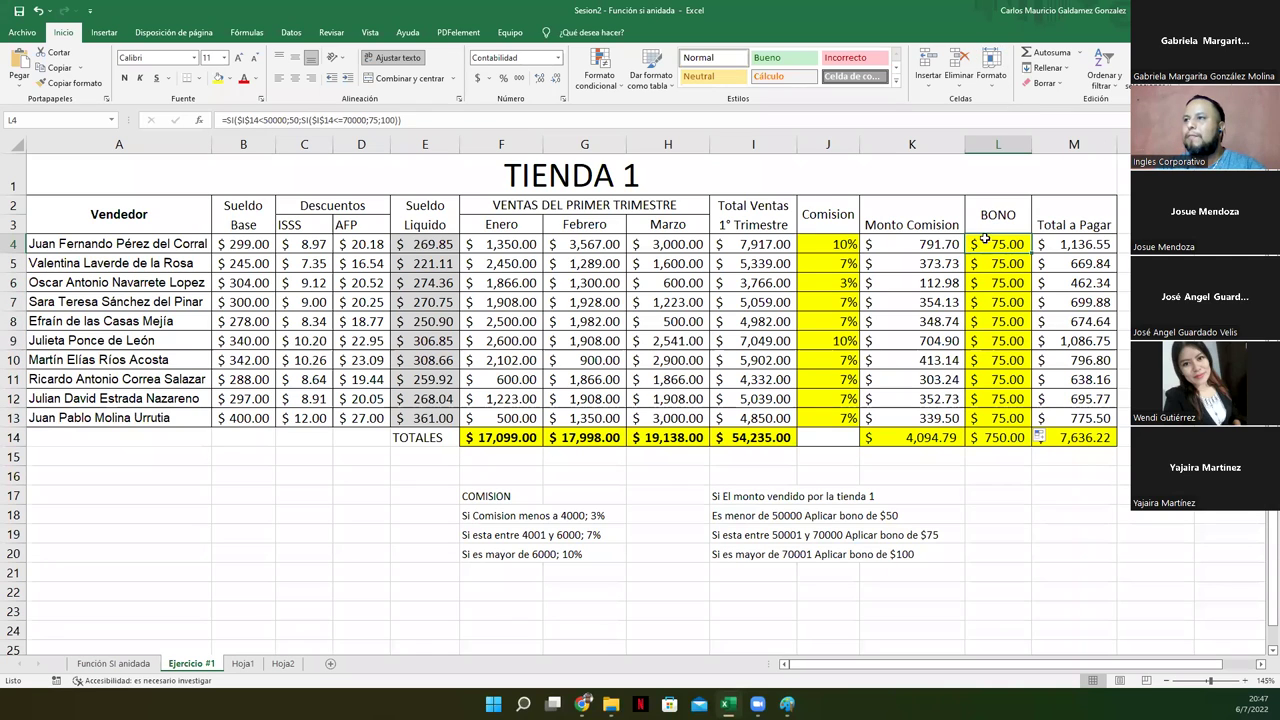
pyautogui.click(414, 120)
pyautogui.moveTo(414, 120); pyautogui.dragTo(171, 115)
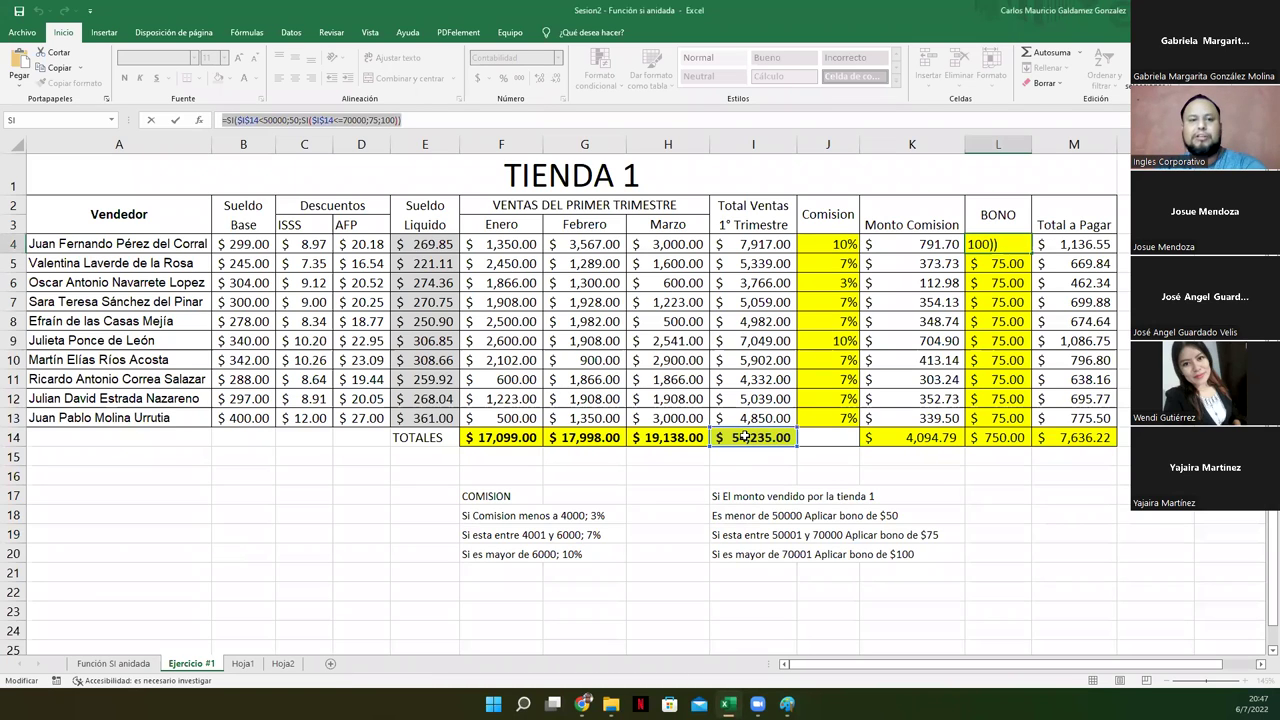
pyautogui.hotkey('ctrl', 'Return')
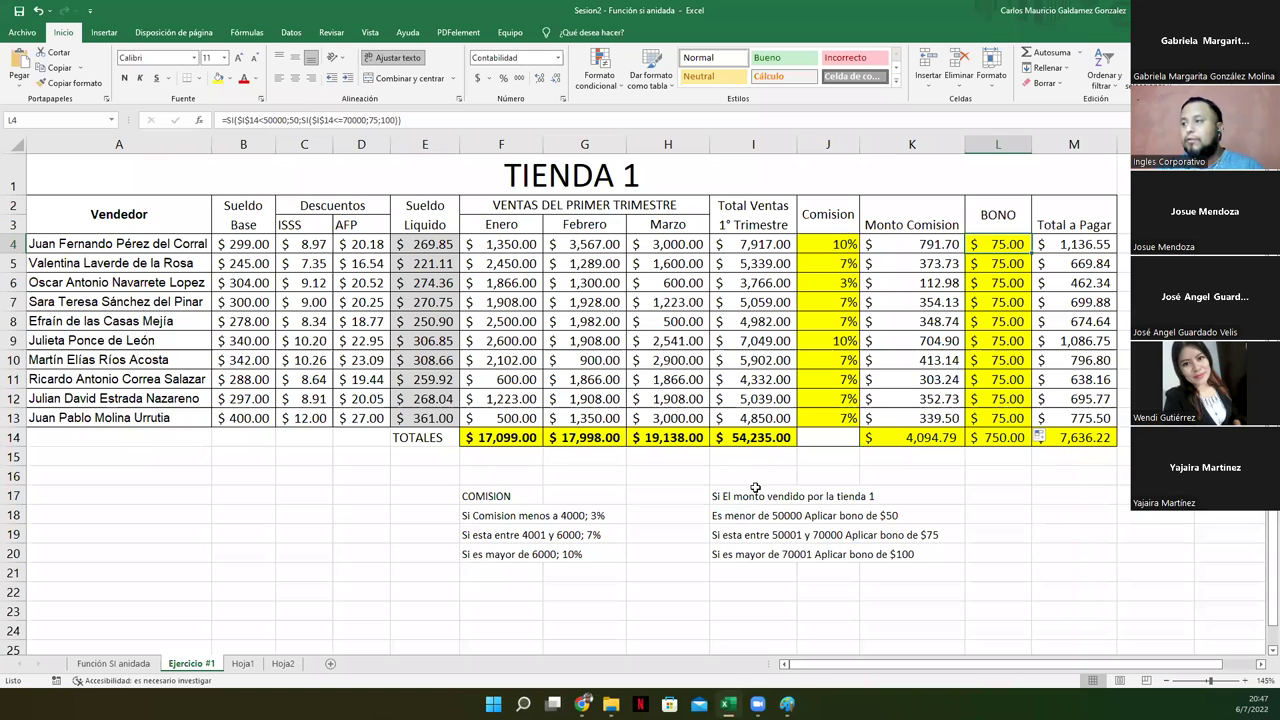
pyautogui.click(740, 440)
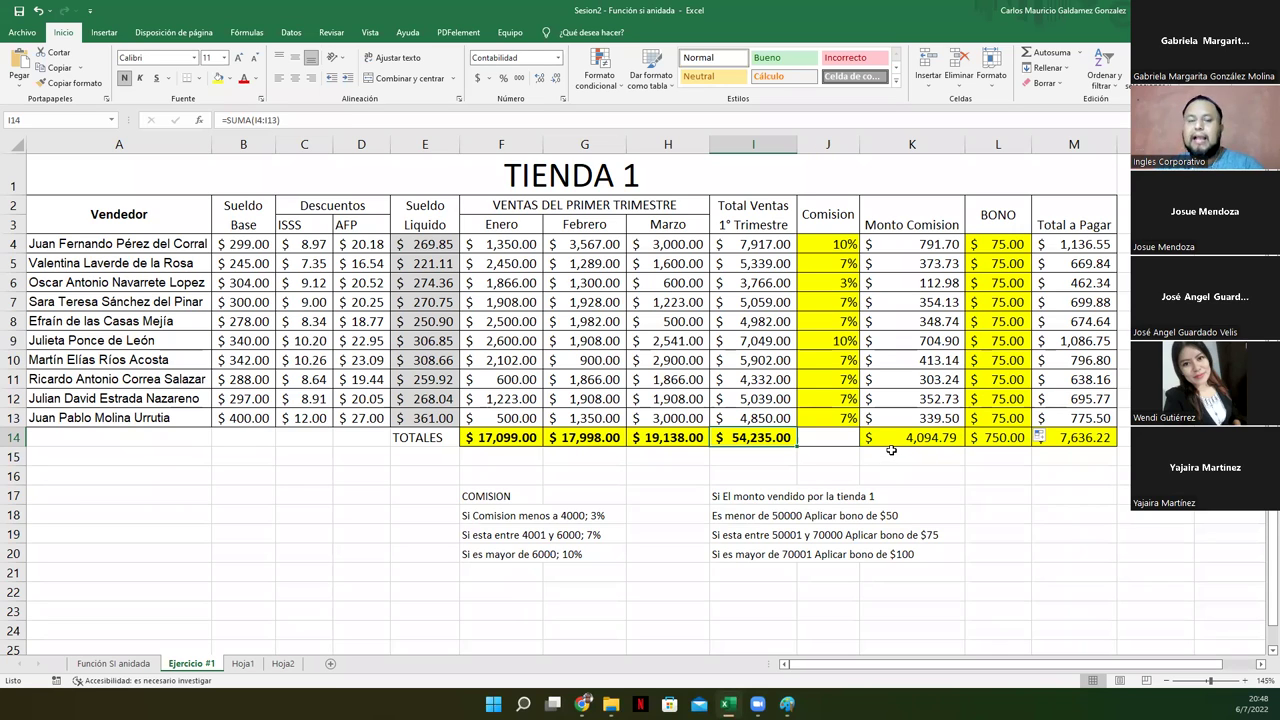
pyautogui.click(895, 438)
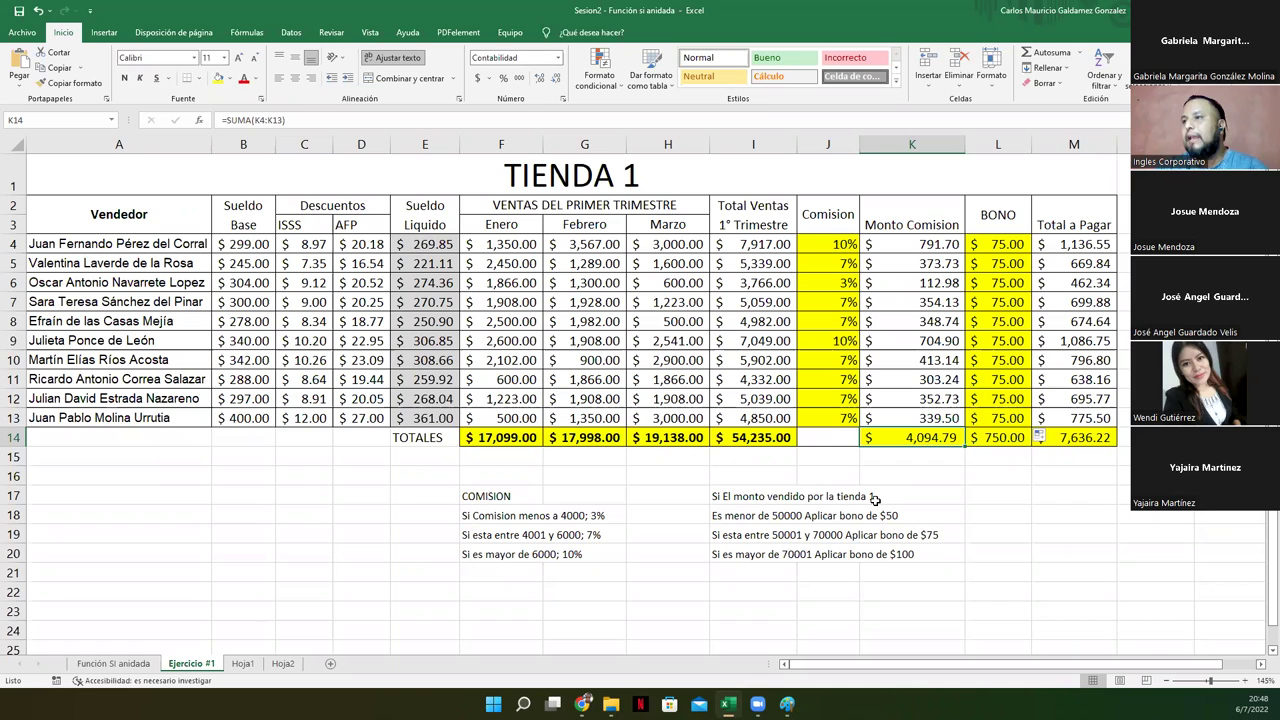
pyautogui.click(1068, 435)
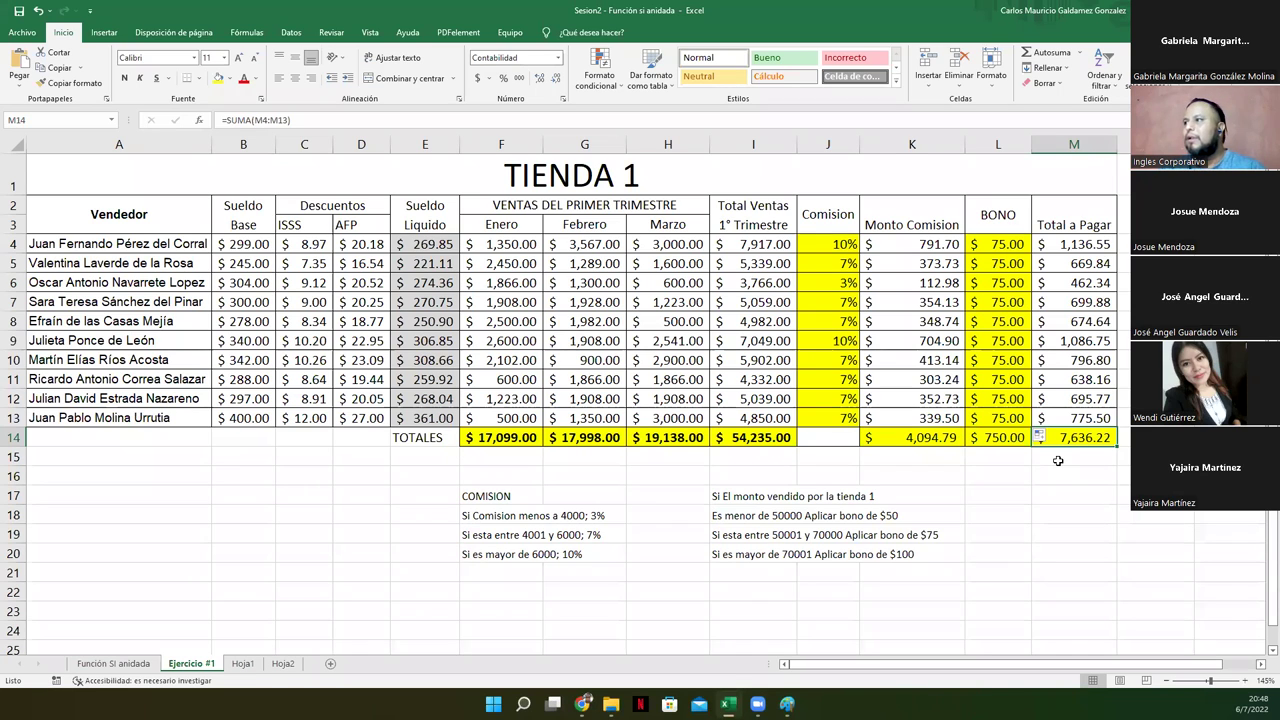
# - Review the first seller's row from base salary to total pay, along with the commission and bonus columns and the store total in I14
pyautogui.click(1062, 246)
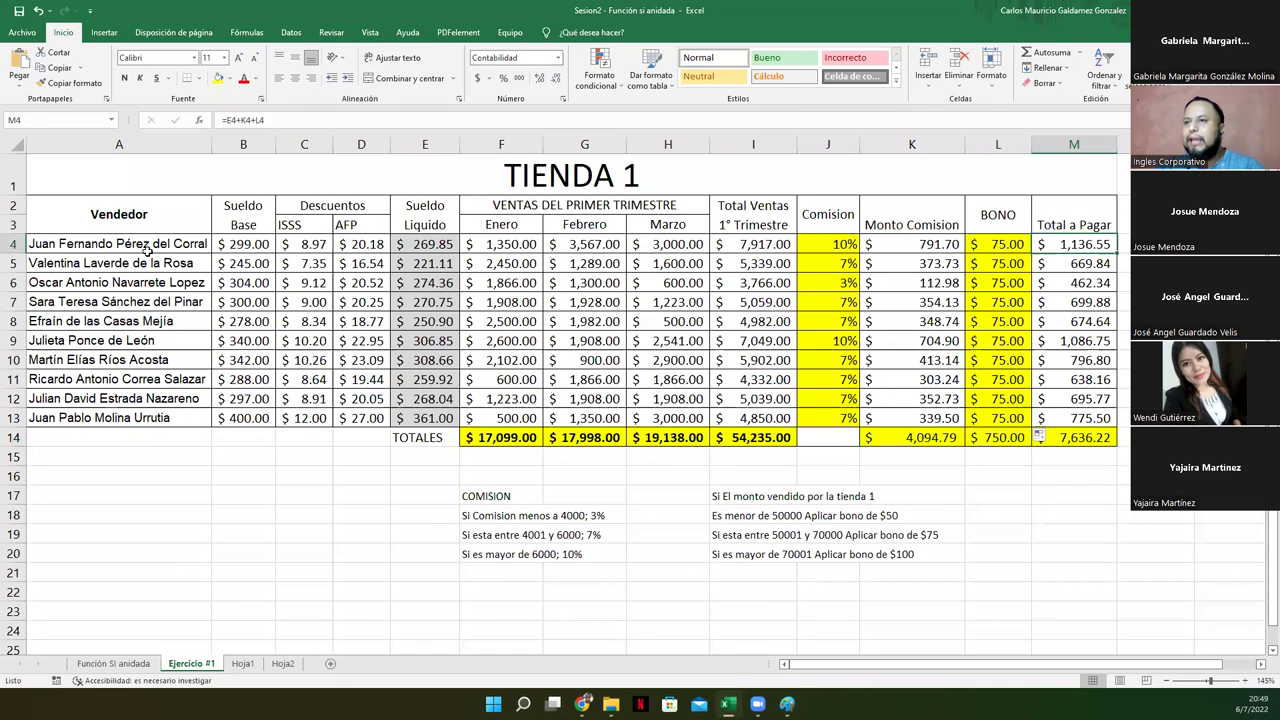
pyautogui.click(110, 247)
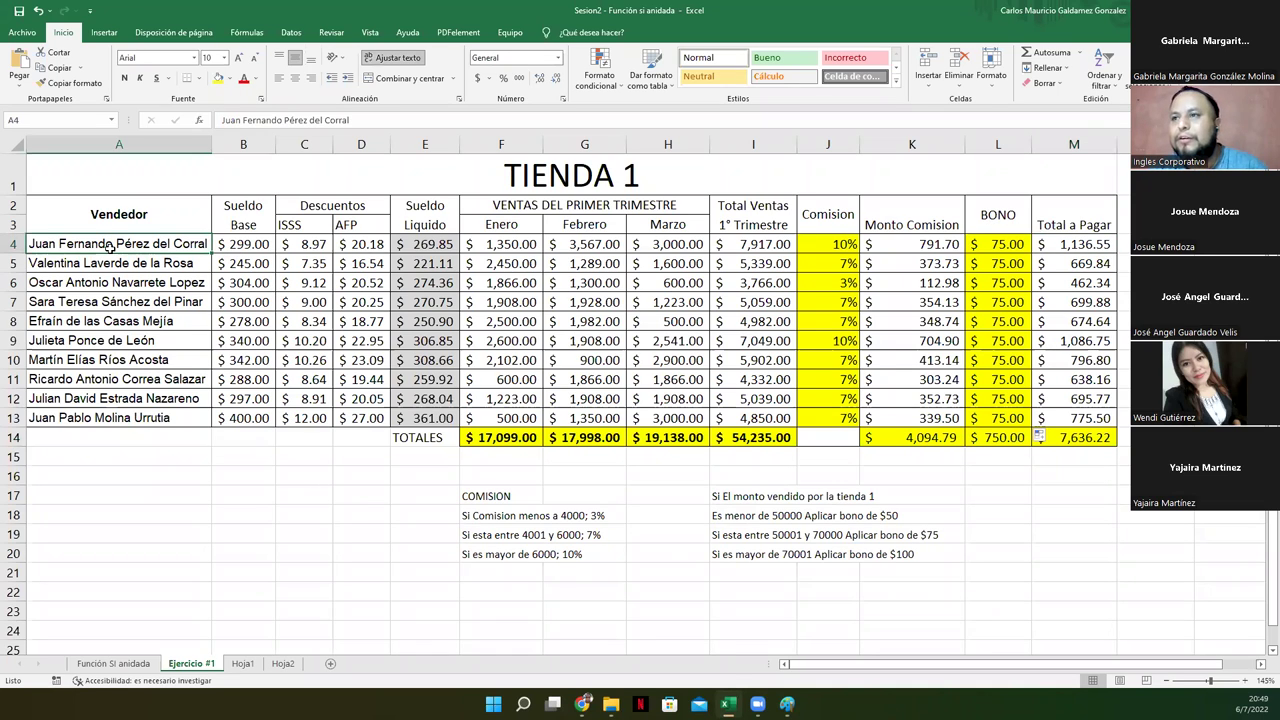
pyautogui.click(232, 246)
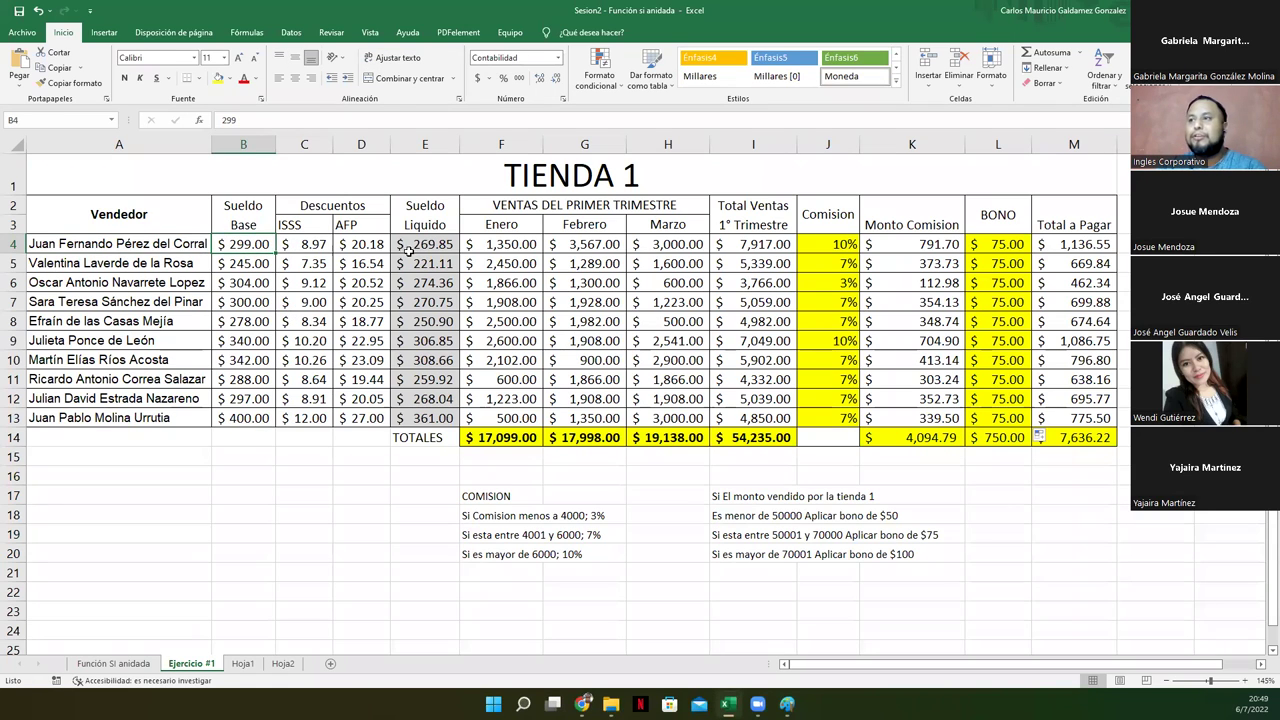
pyautogui.moveTo(497, 241); pyautogui.dragTo(672, 246)
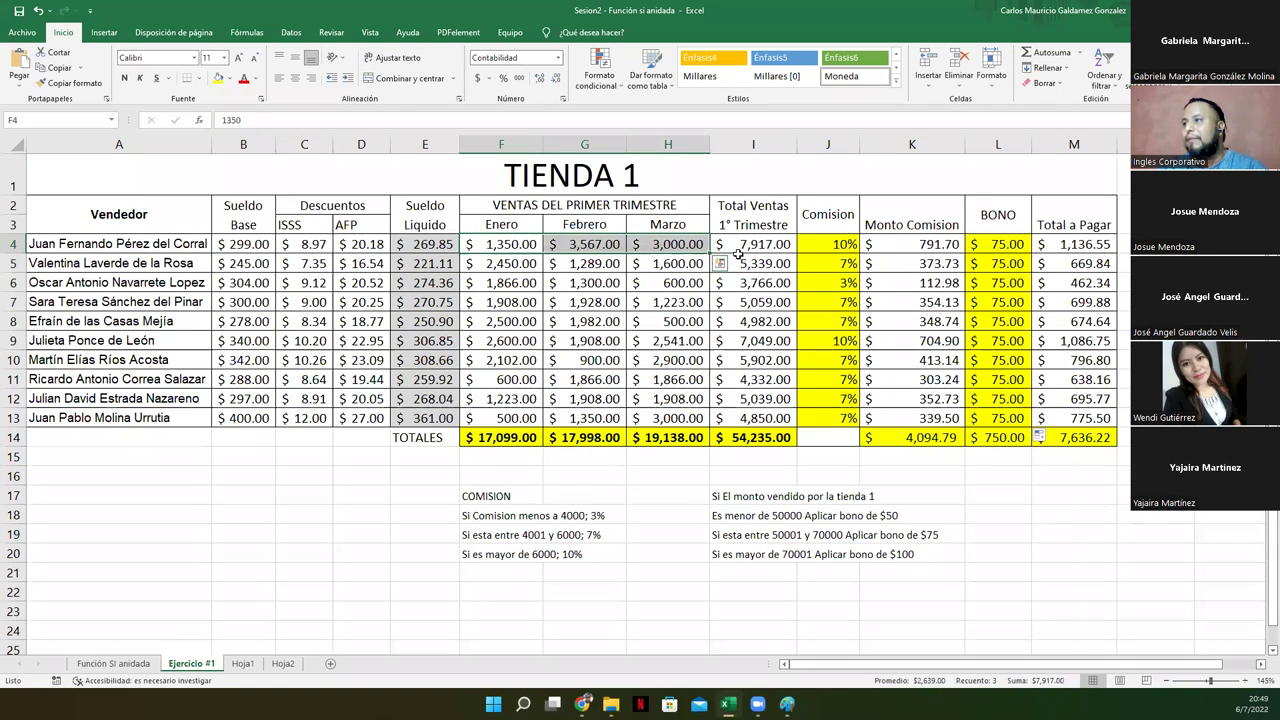
pyautogui.click(773, 248)
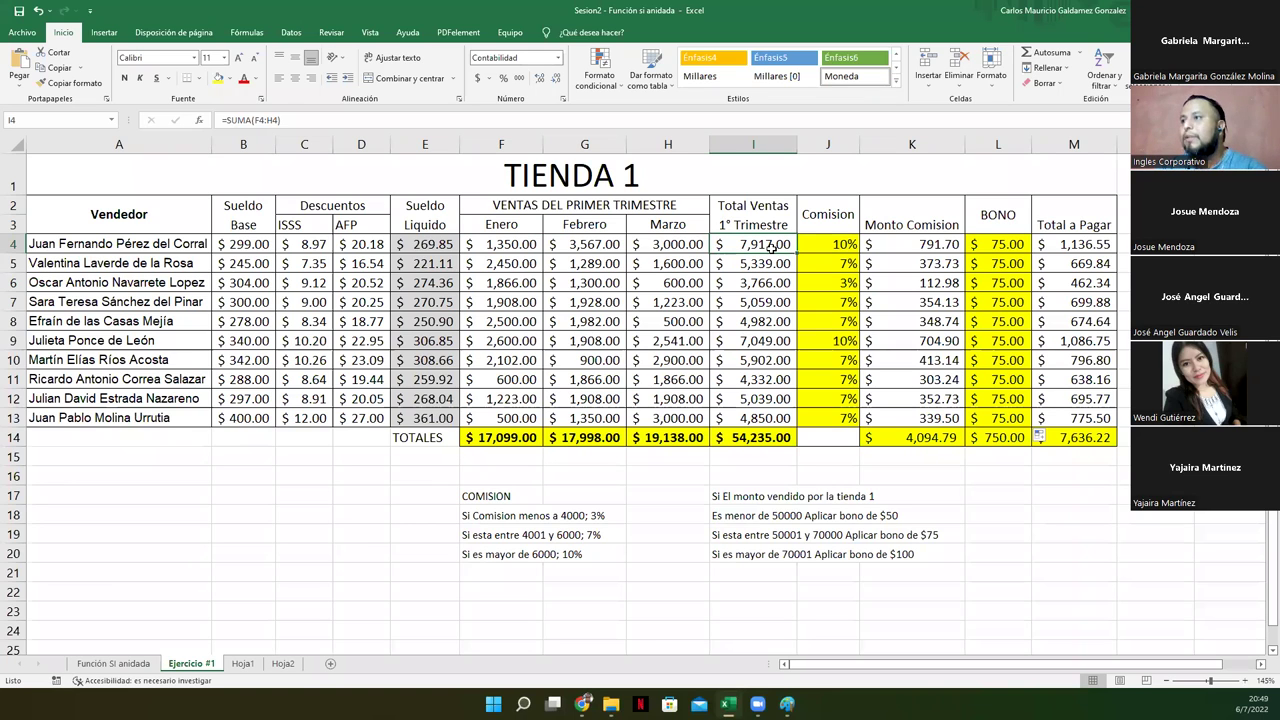
pyautogui.moveTo(828, 245); pyautogui.dragTo(822, 418)
pyautogui.moveTo(997, 245); pyautogui.dragTo(990, 402)
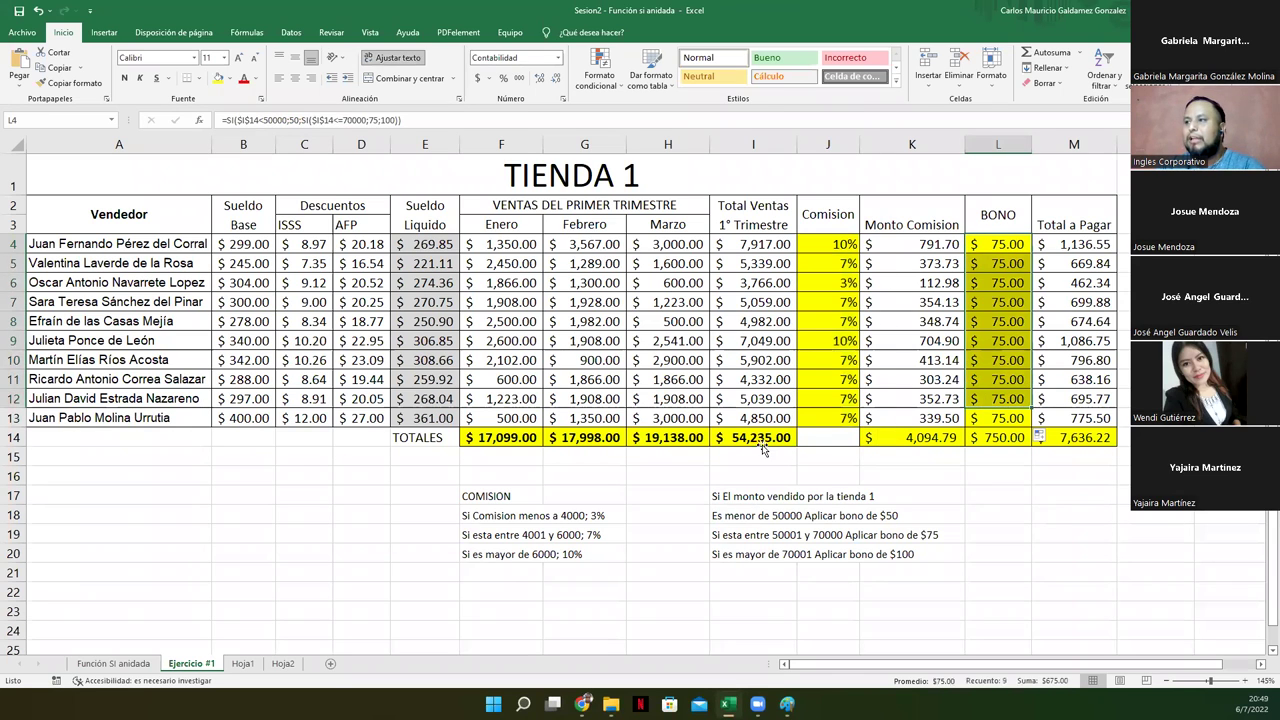
pyautogui.click(762, 441)
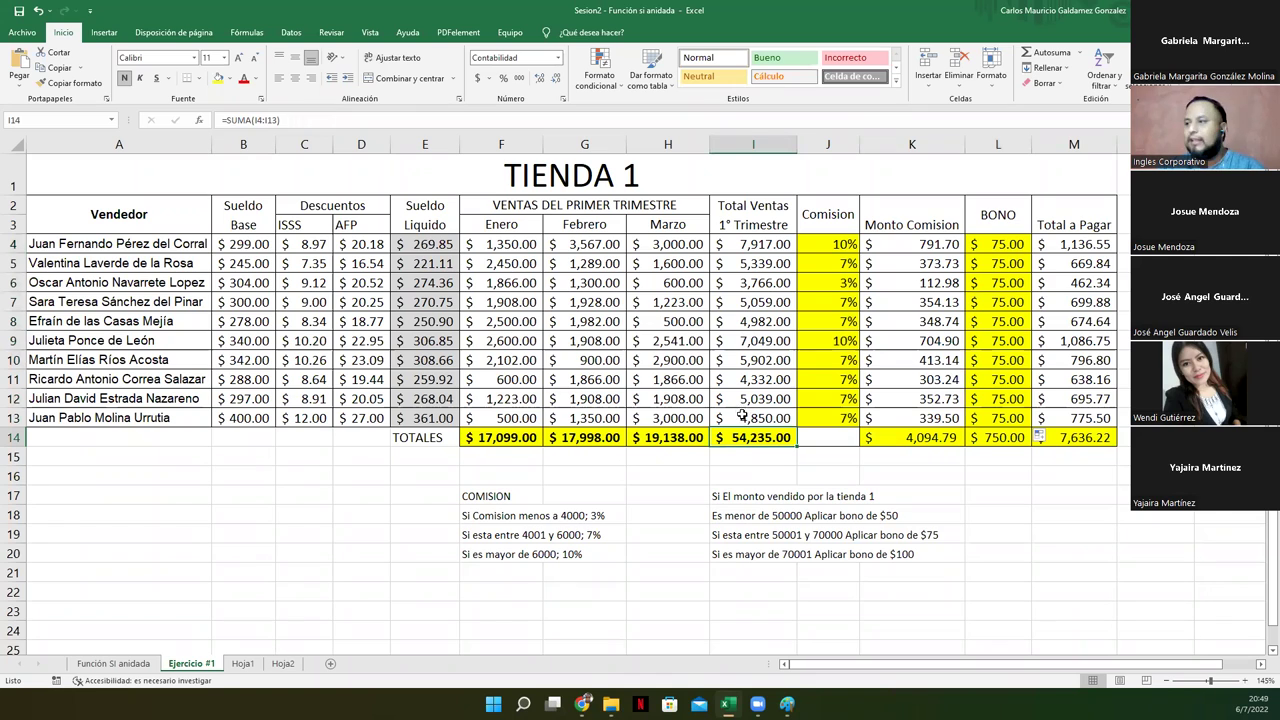
pyautogui.moveTo(995, 246); pyautogui.dragTo(990, 421)
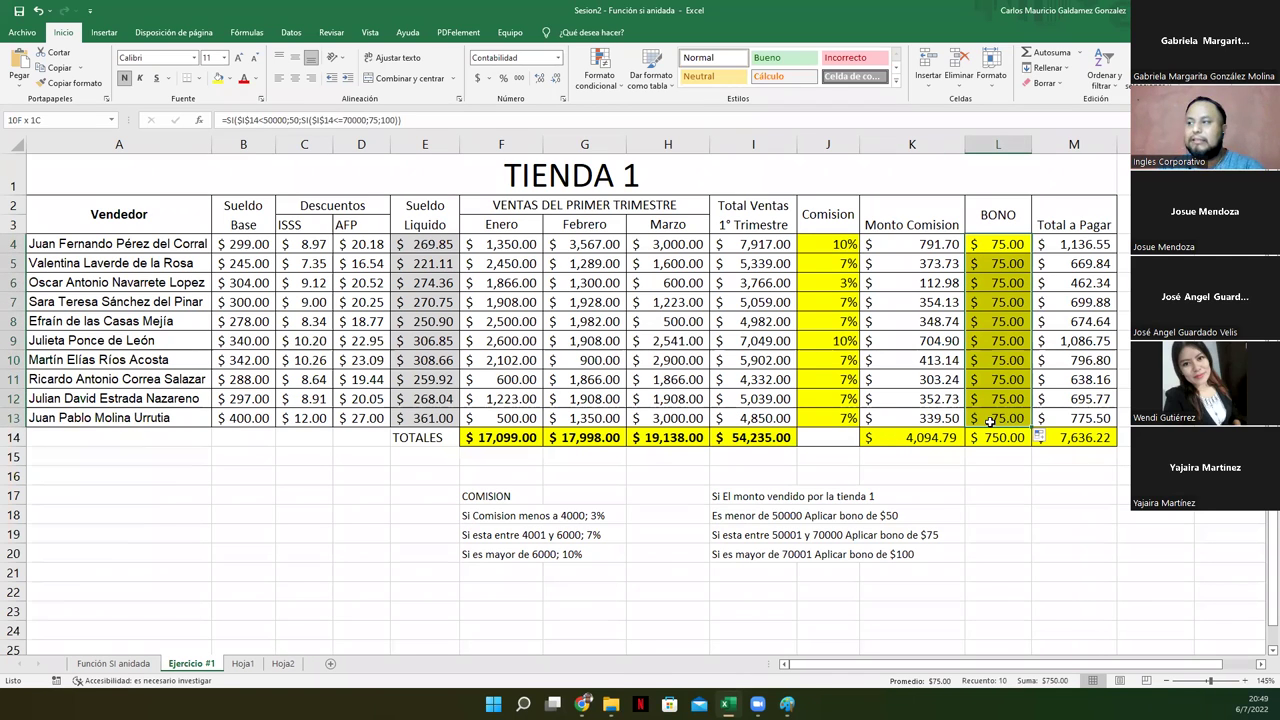
pyautogui.click(1066, 244)
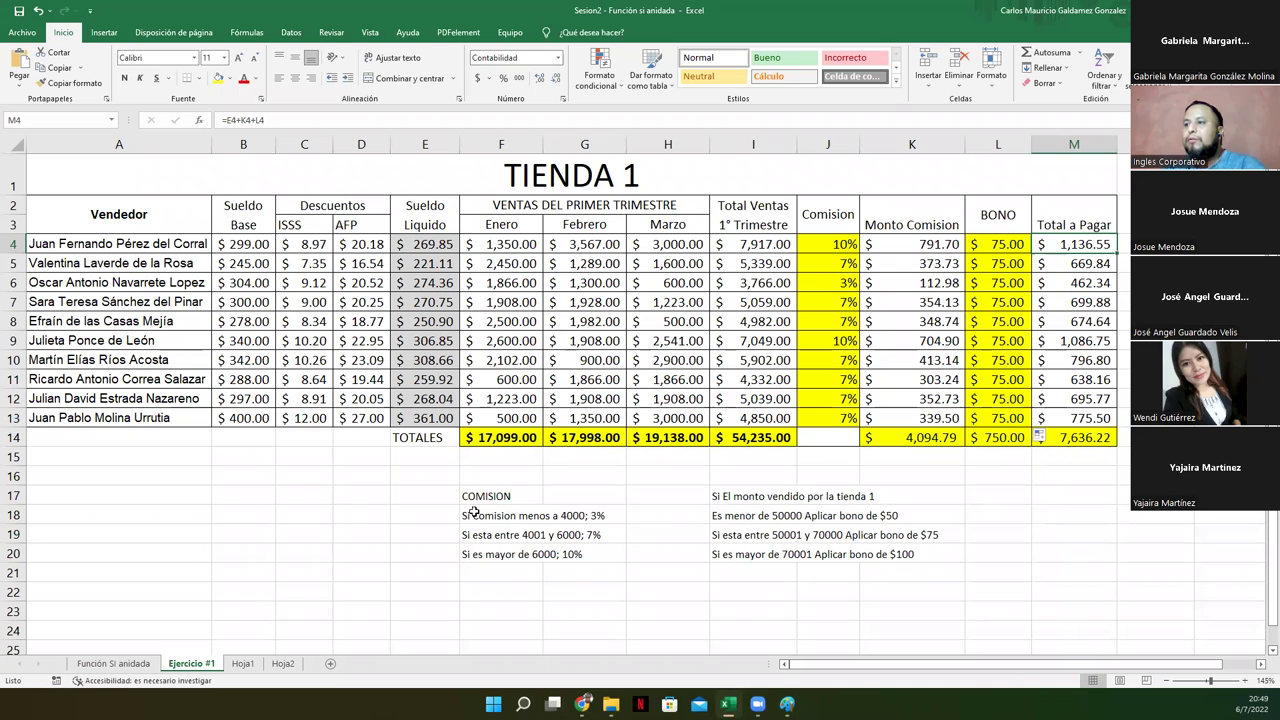
# - Examine the commission and bonus rules below the table and the nested SI formulas in J4 and L4, leaving both formulas as they are
pyautogui.moveTo(465, 495); pyautogui.dragTo(474, 549)
pyautogui.moveTo(721, 494); pyautogui.dragTo(724, 557)
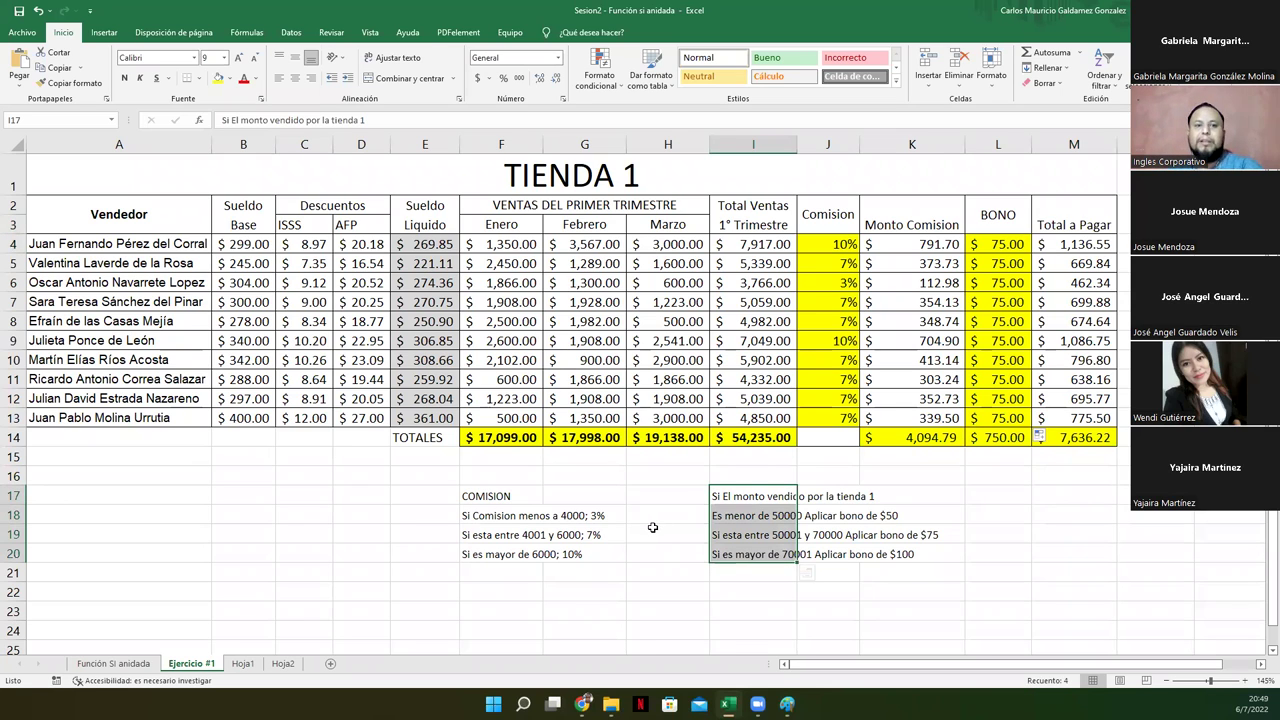
pyautogui.click(828, 252)
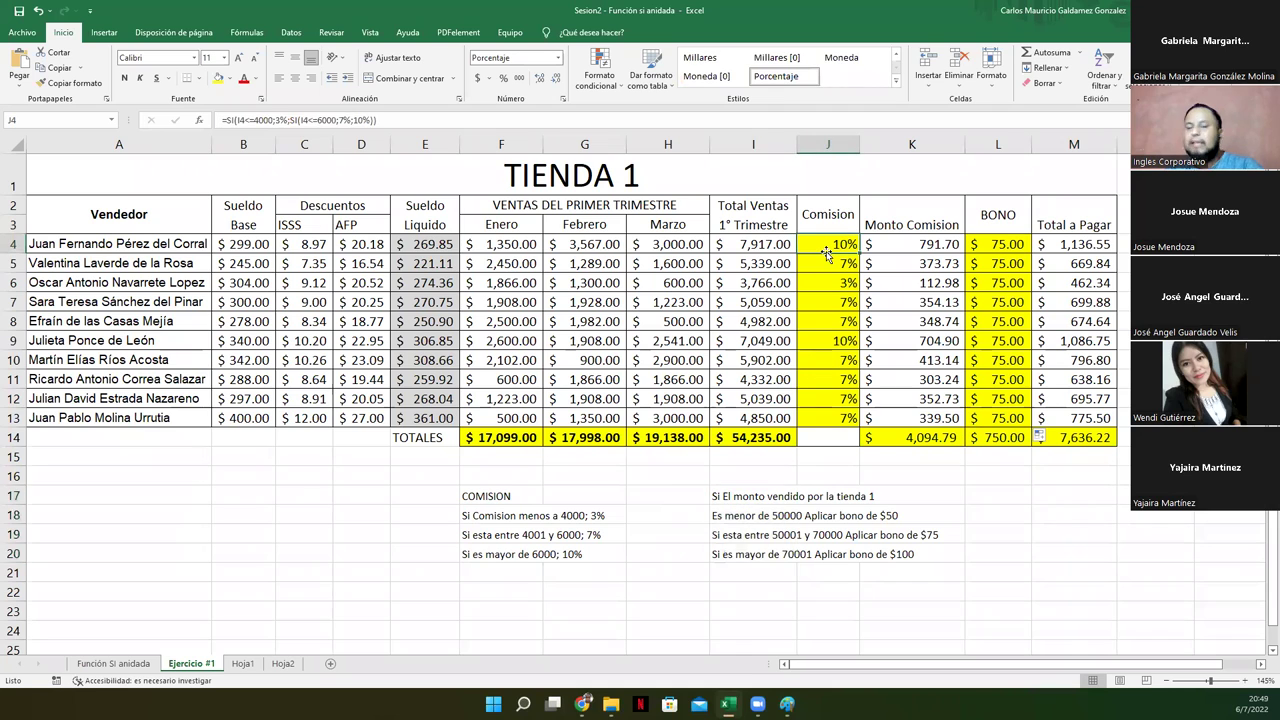
pyautogui.doubleClick(828, 252)
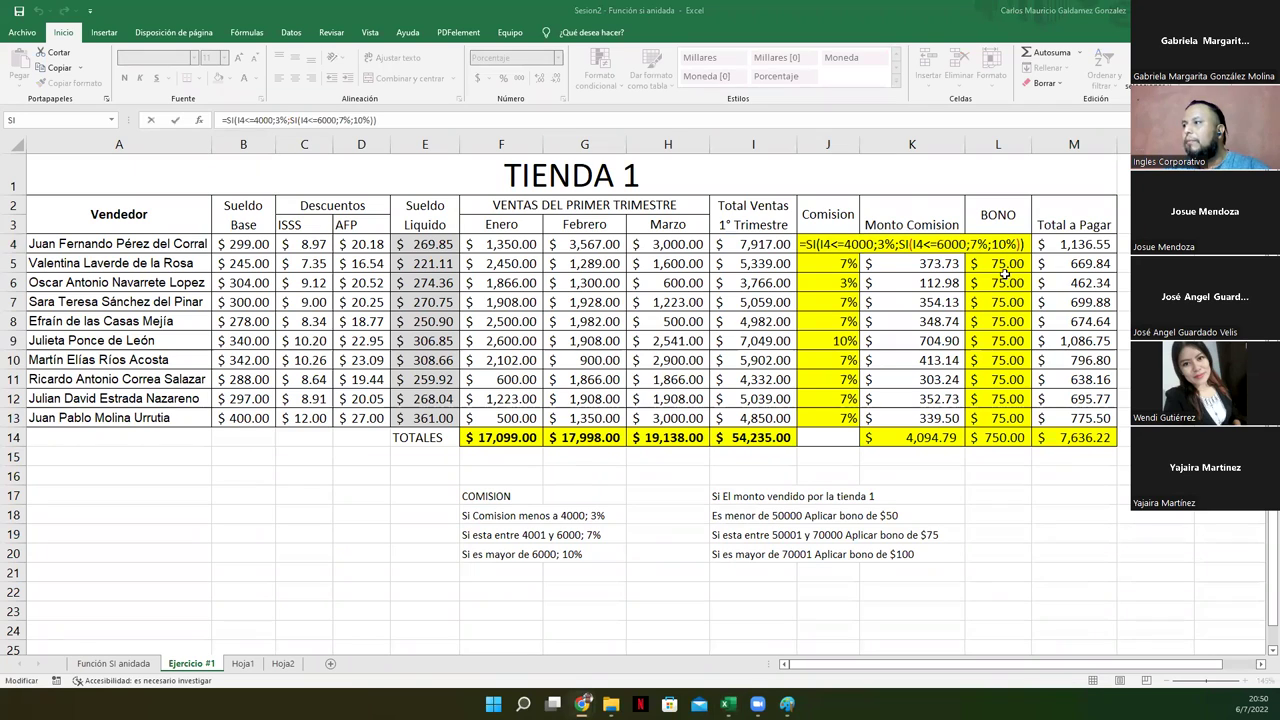
pyautogui.click(1005, 243)
pyautogui.click(1006, 243)
pyautogui.doubleClick(1006, 243)
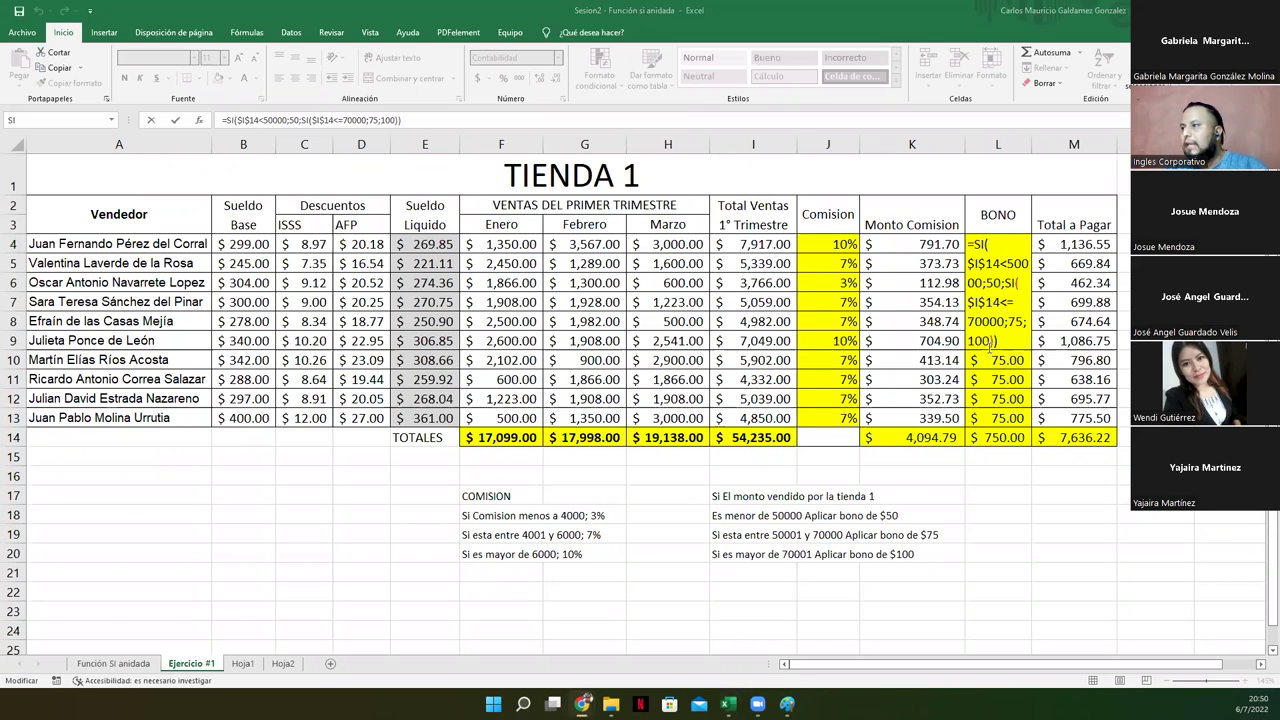
pyautogui.click(922, 343)
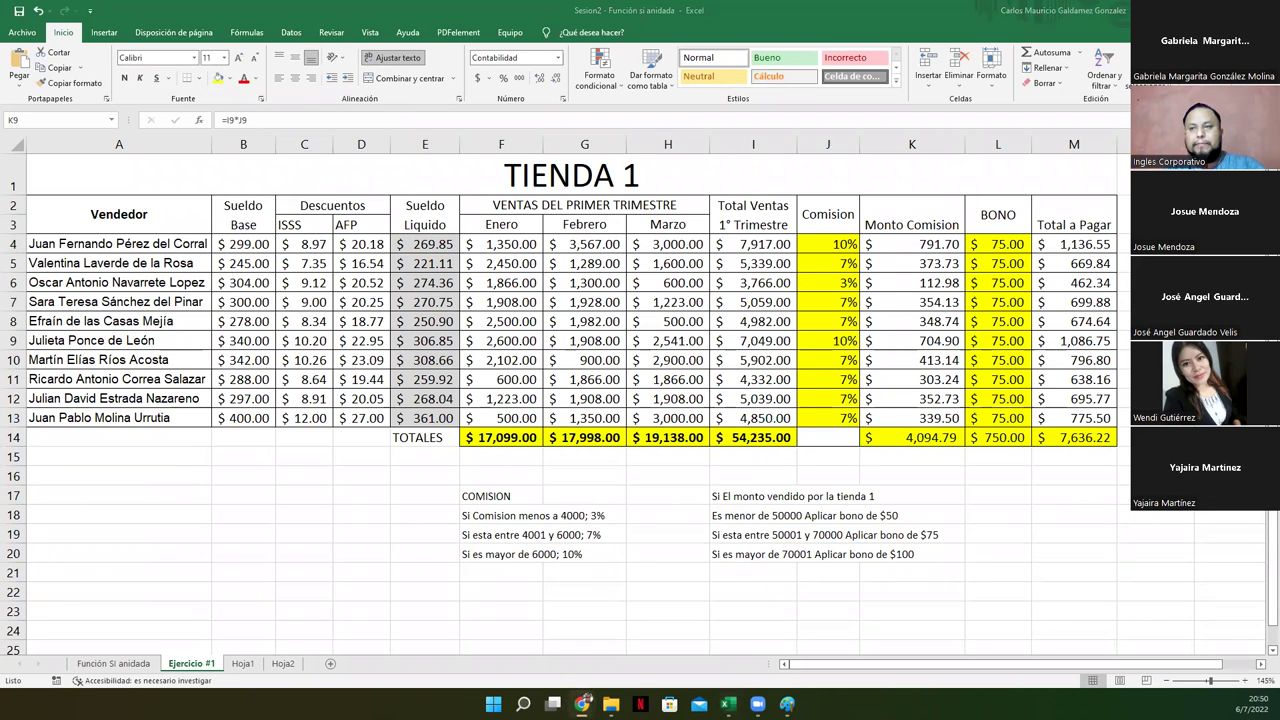
# - Switch to the Excel Intermedio course in Chrome, open Section 1's homework lesson, and view the video and practice file link in 1.1 Función SI
pyautogui.hotkey('alt', 'Tab')
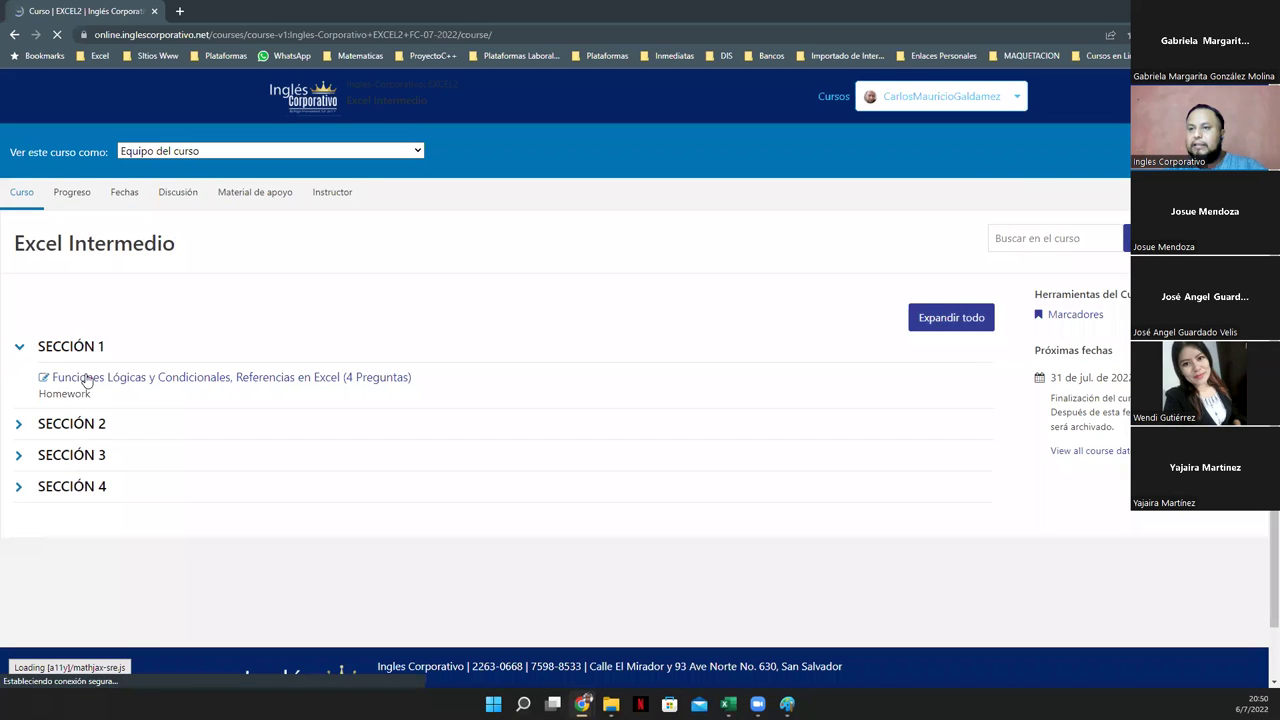
pyautogui.click(87, 379)
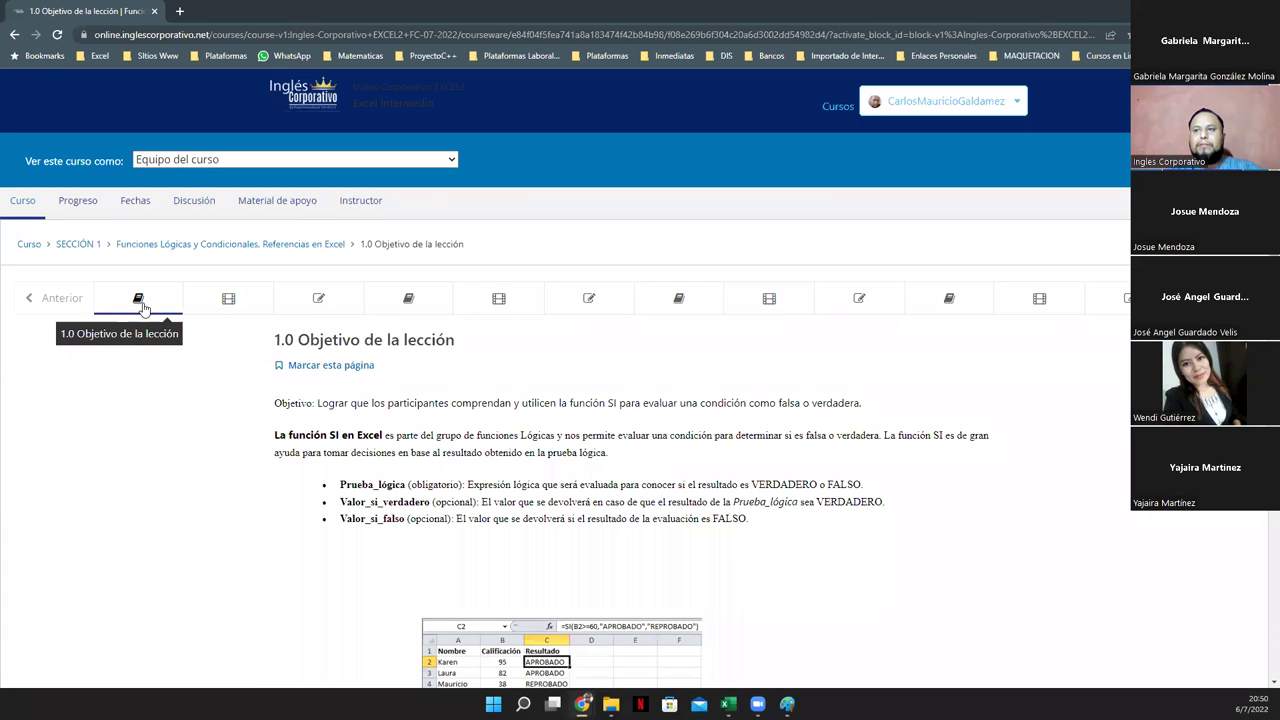
pyautogui.moveTo(275, 435); pyautogui.dragTo(352, 436)
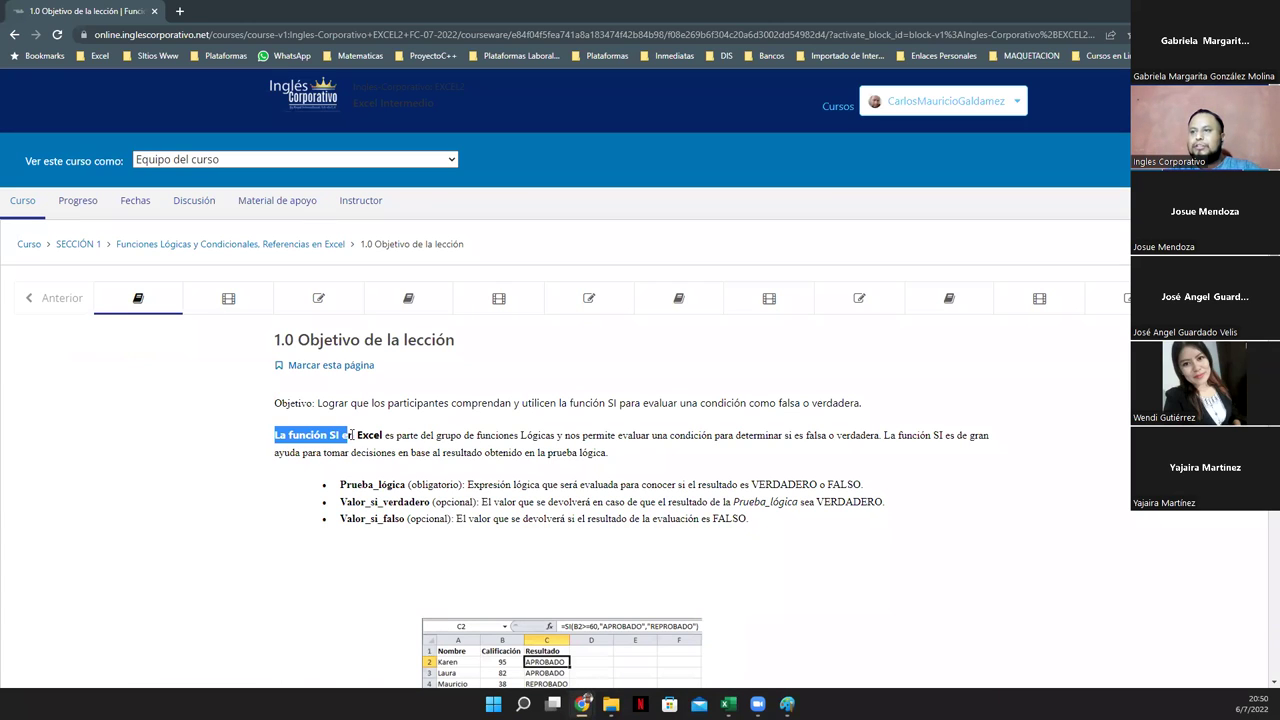
pyautogui.click(255, 306)
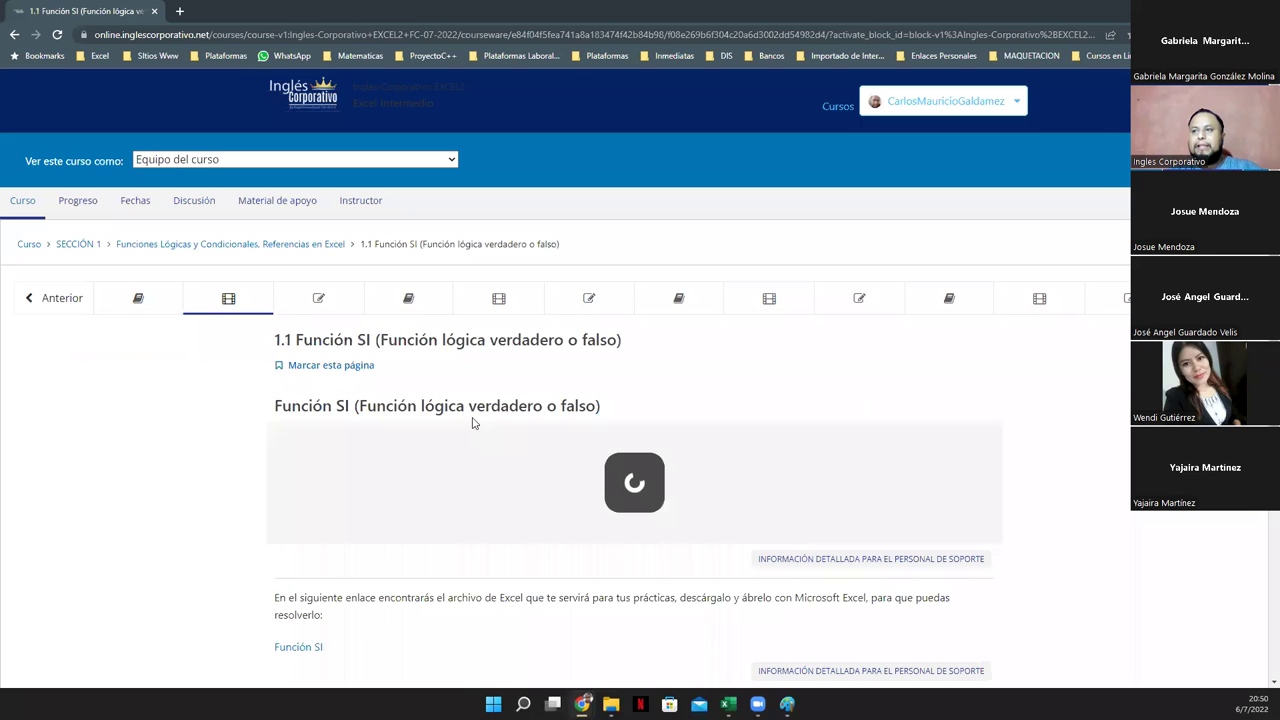
pyautogui.scroll(-1, 600, 485)
pyautogui.scroll(-1, 590, 500)
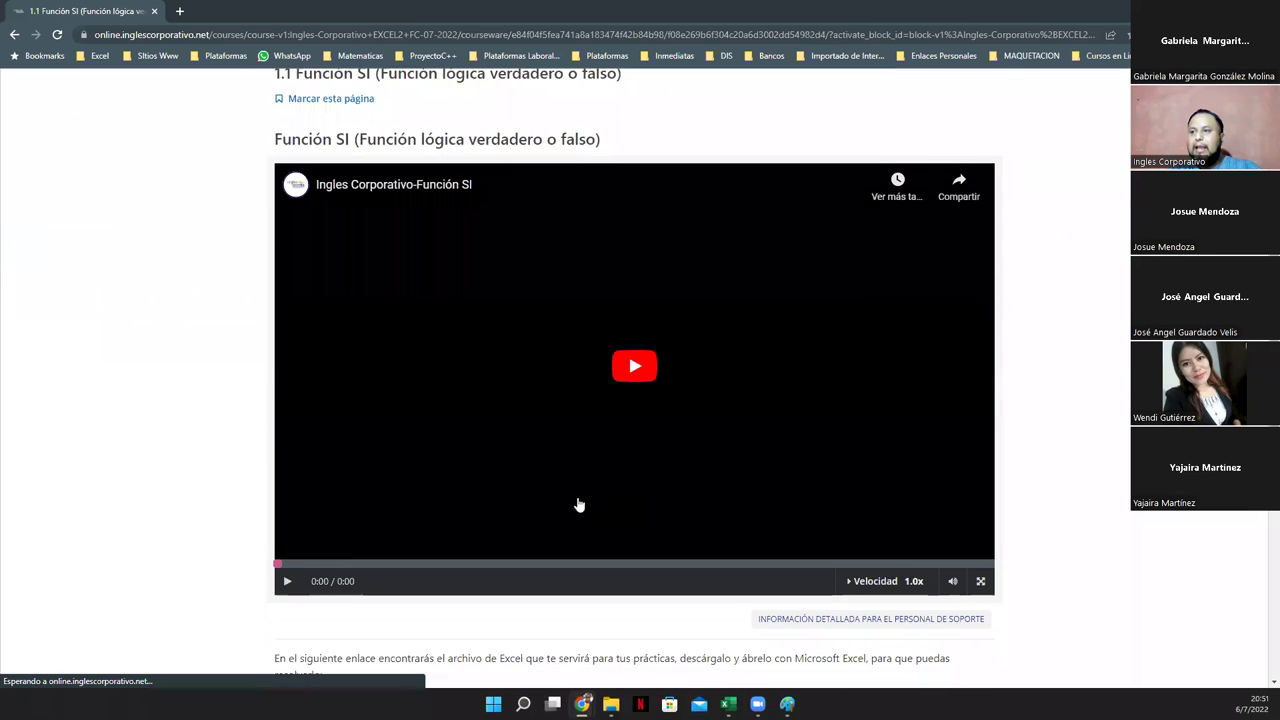
pyautogui.scroll(-2, 509, 471)
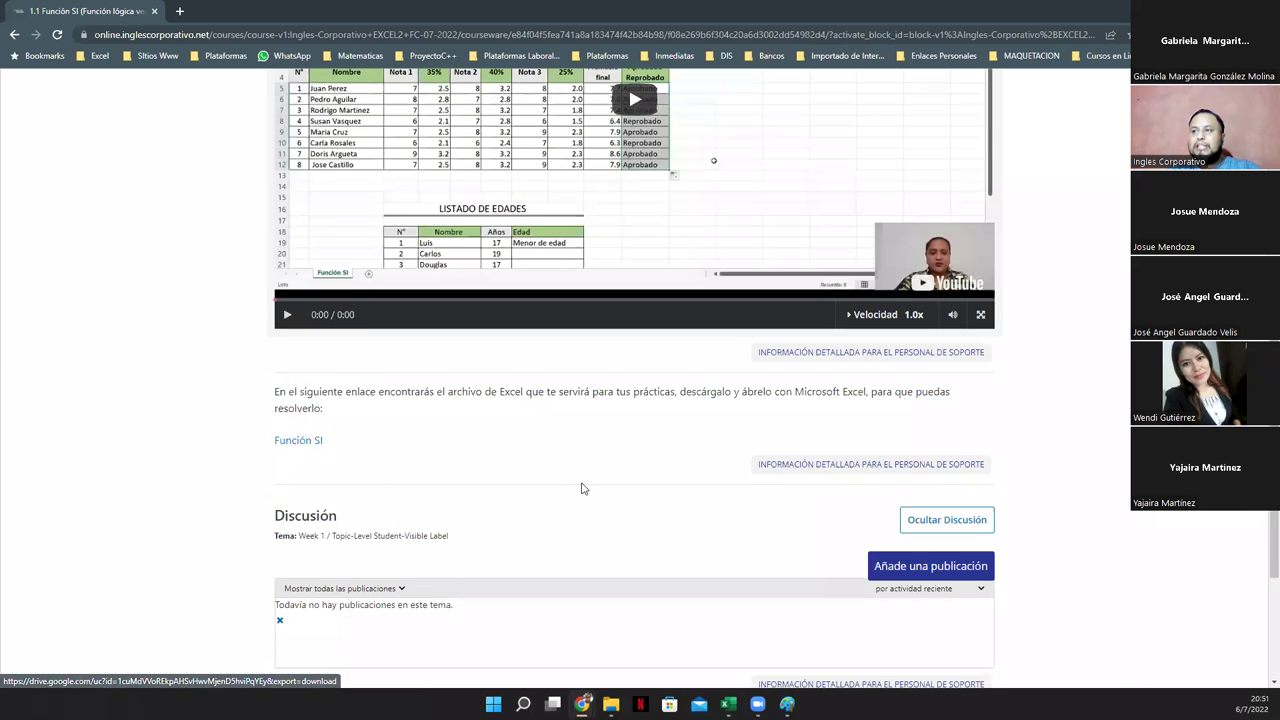
# - Open 1.2 Laboratorio 1 in the course lesson and look through its quiz questions without answering them
pyautogui.scroll(1, 583, 486)
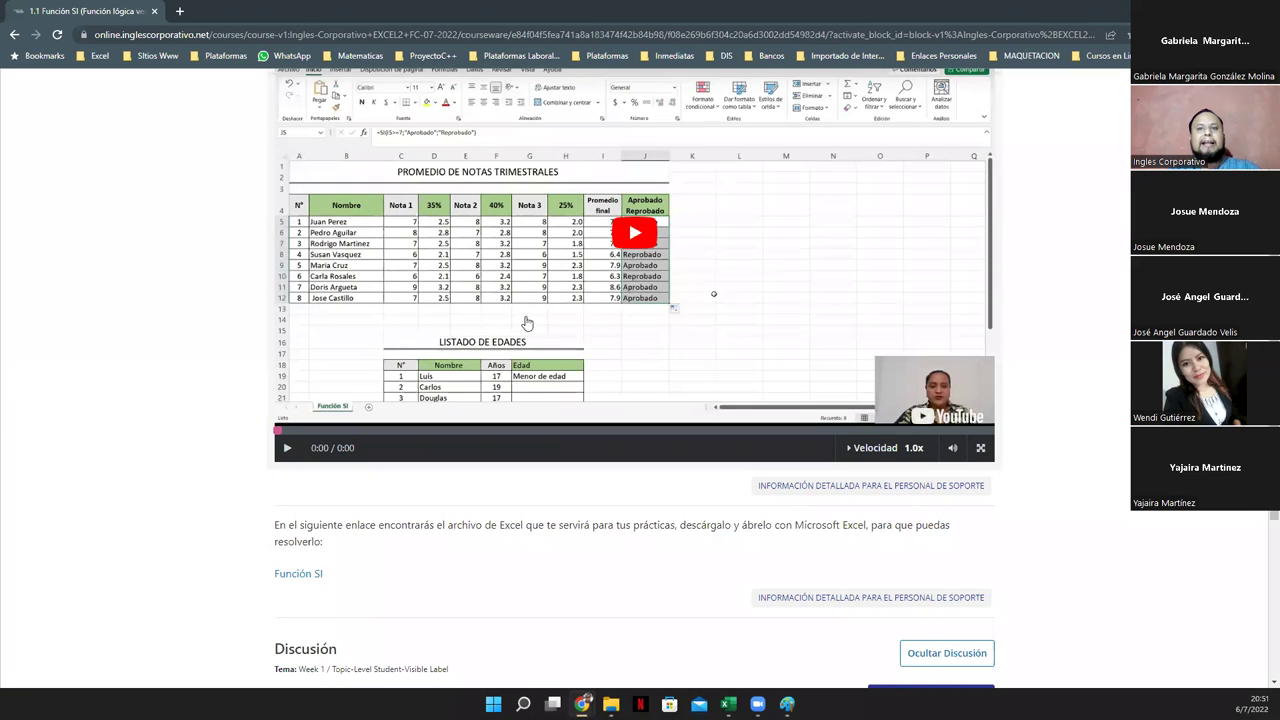
pyautogui.scroll(3, 476, 374)
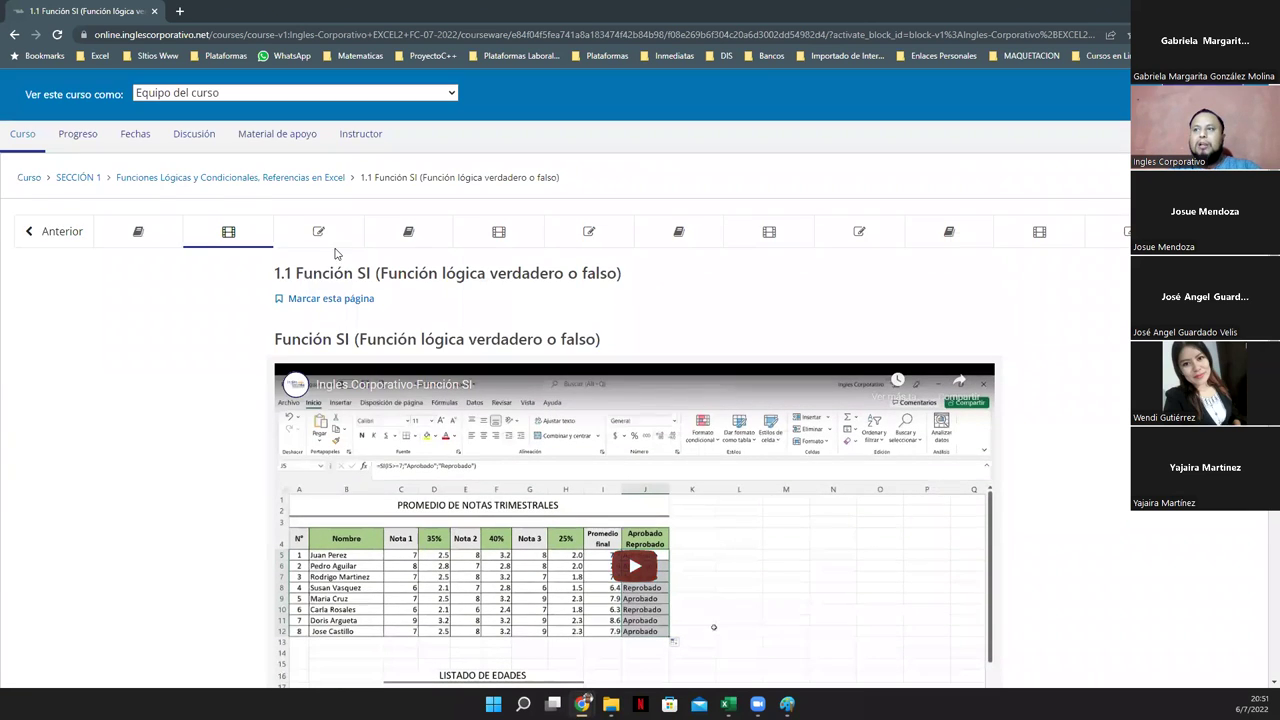
pyautogui.click(138, 236)
pyautogui.click(216, 244)
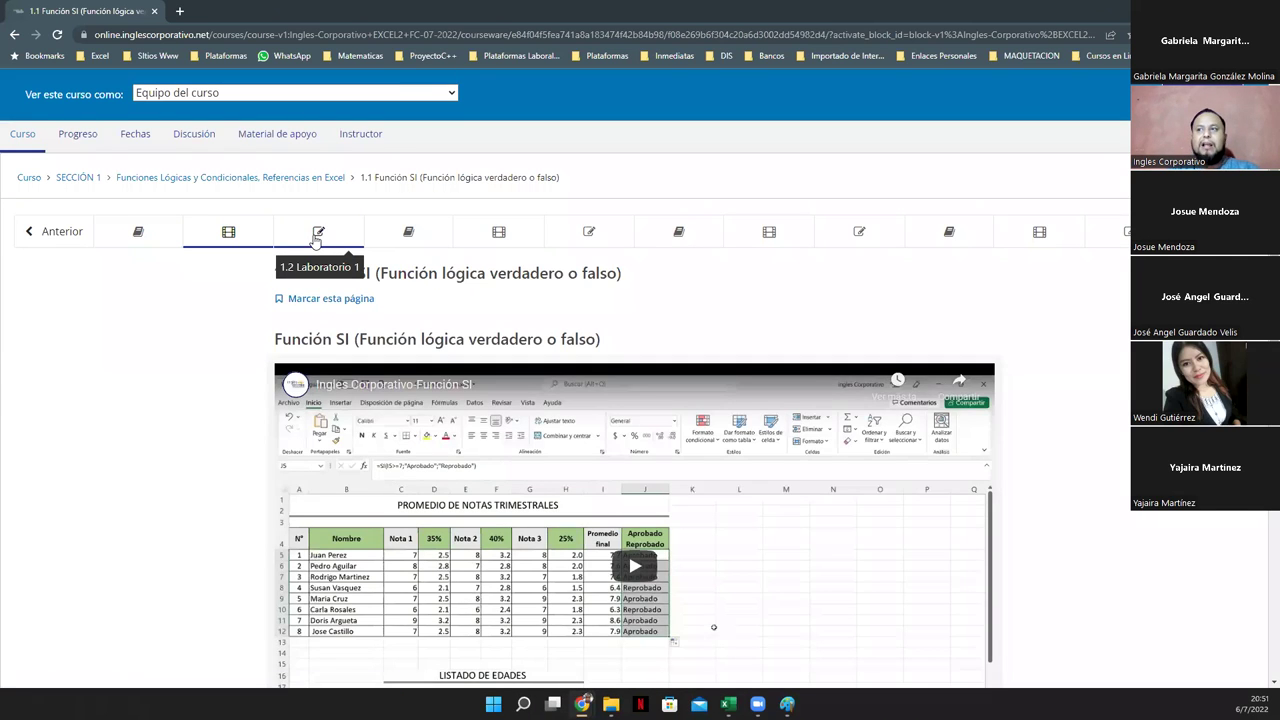
pyautogui.click(314, 240)
pyautogui.scroll(-5, 560, 500)
pyautogui.scroll(-4, 603, 528)
pyautogui.scroll(10, 606, 540)
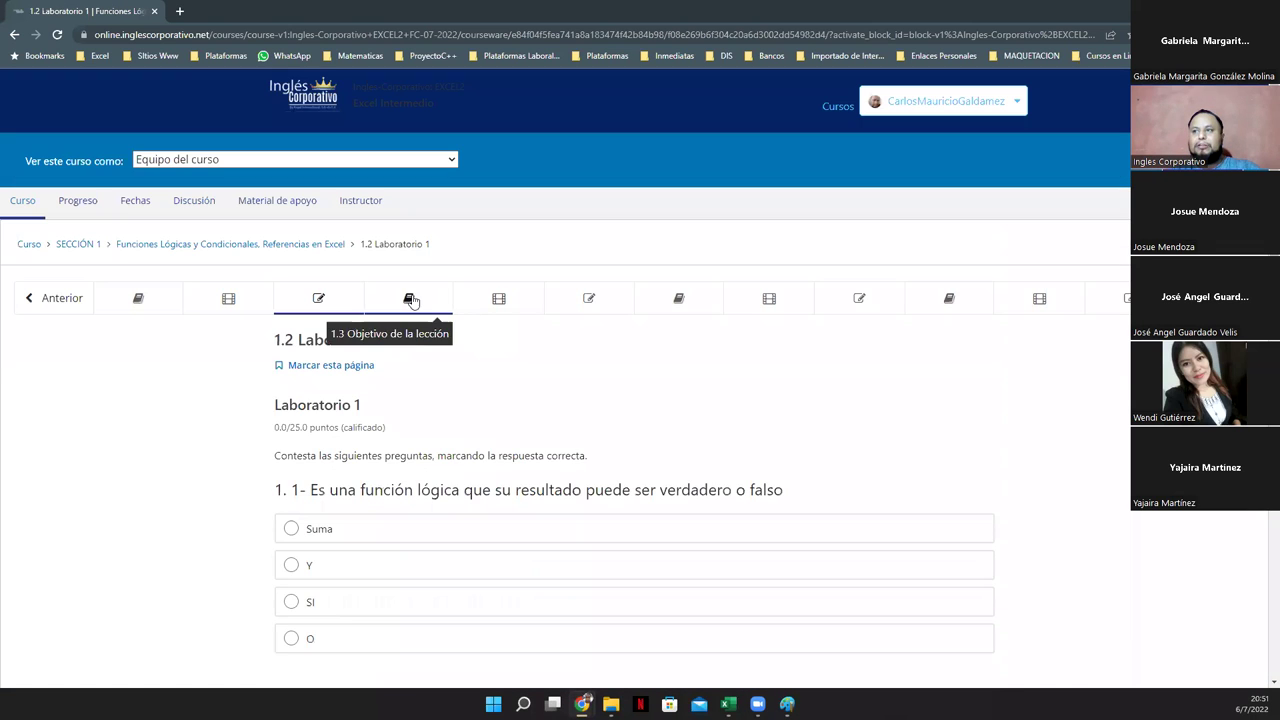
# - Open 1.3 Objetivo de la lección, highlight "La función SI anidada", and view the explanation and example formula
pyautogui.click(410, 299)
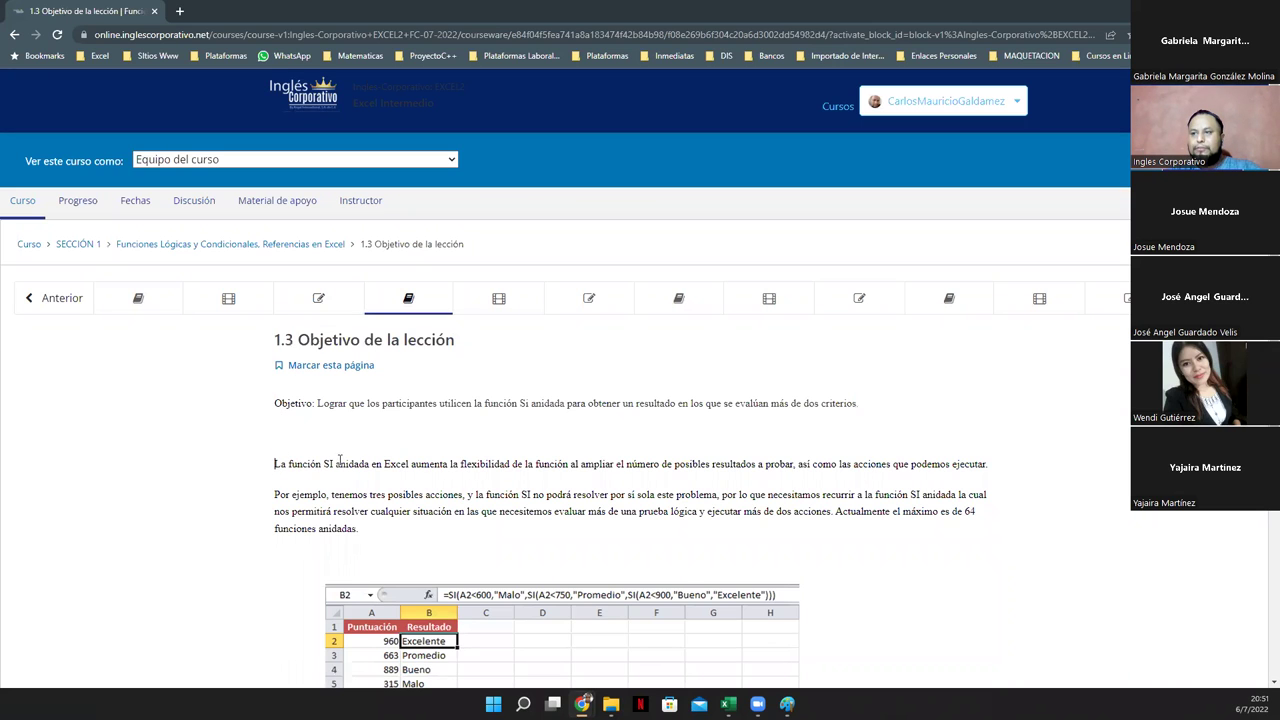
pyautogui.moveTo(339, 461); pyautogui.dragTo(371, 463)
pyautogui.scroll(-3, 400, 482)
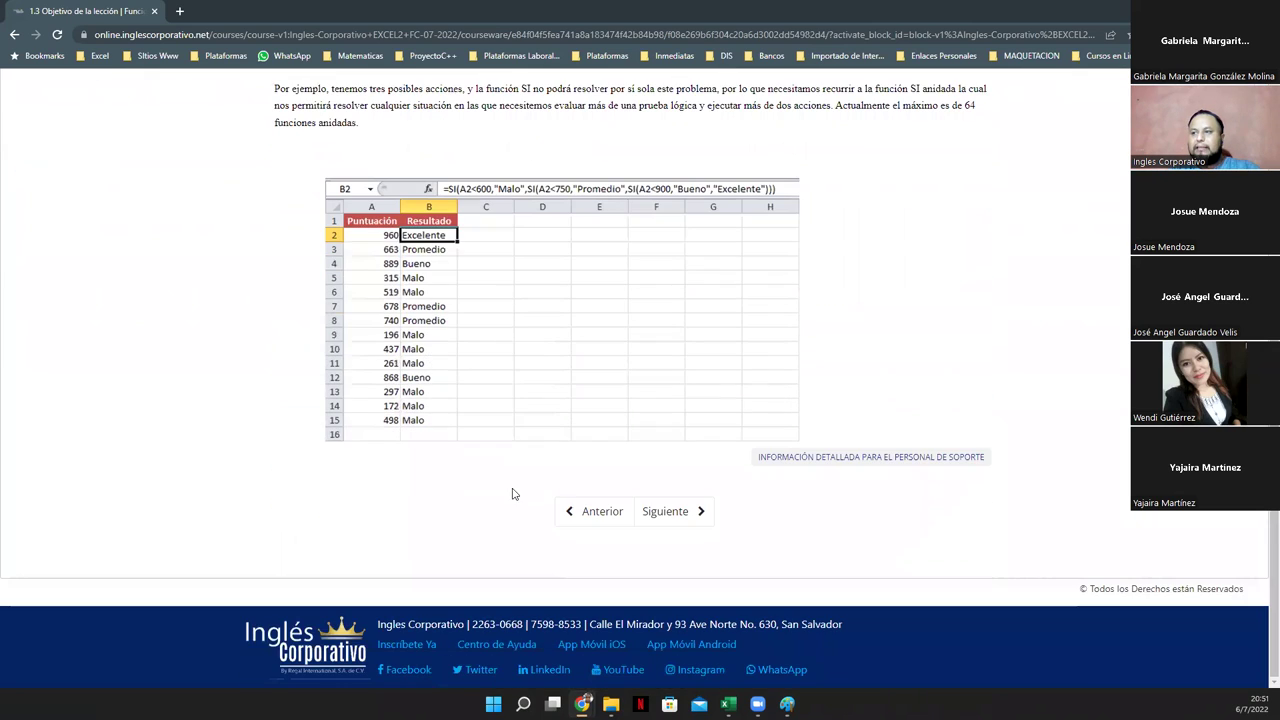
pyautogui.scroll(2, 520, 490)
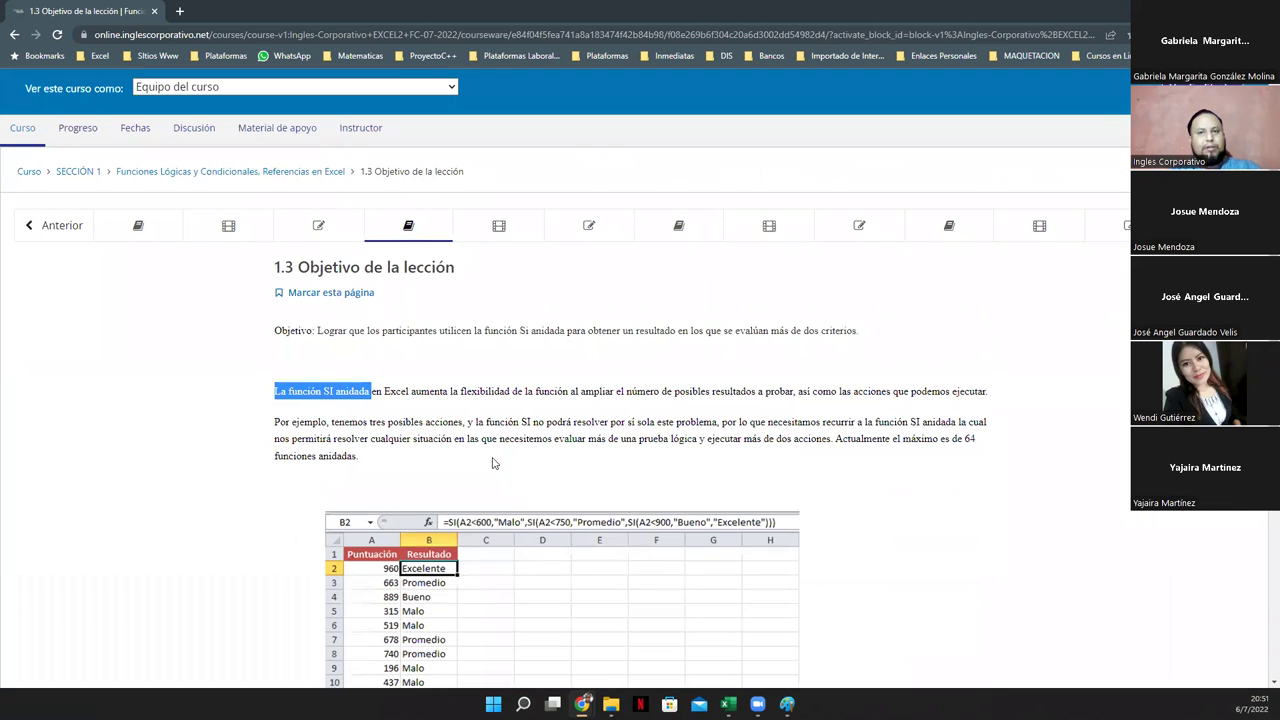
pyautogui.scroll(-1, 487, 413)
# - Open 1.4 Función SI anidada and view its video and the practice file link below it
pyautogui.click(500, 160)
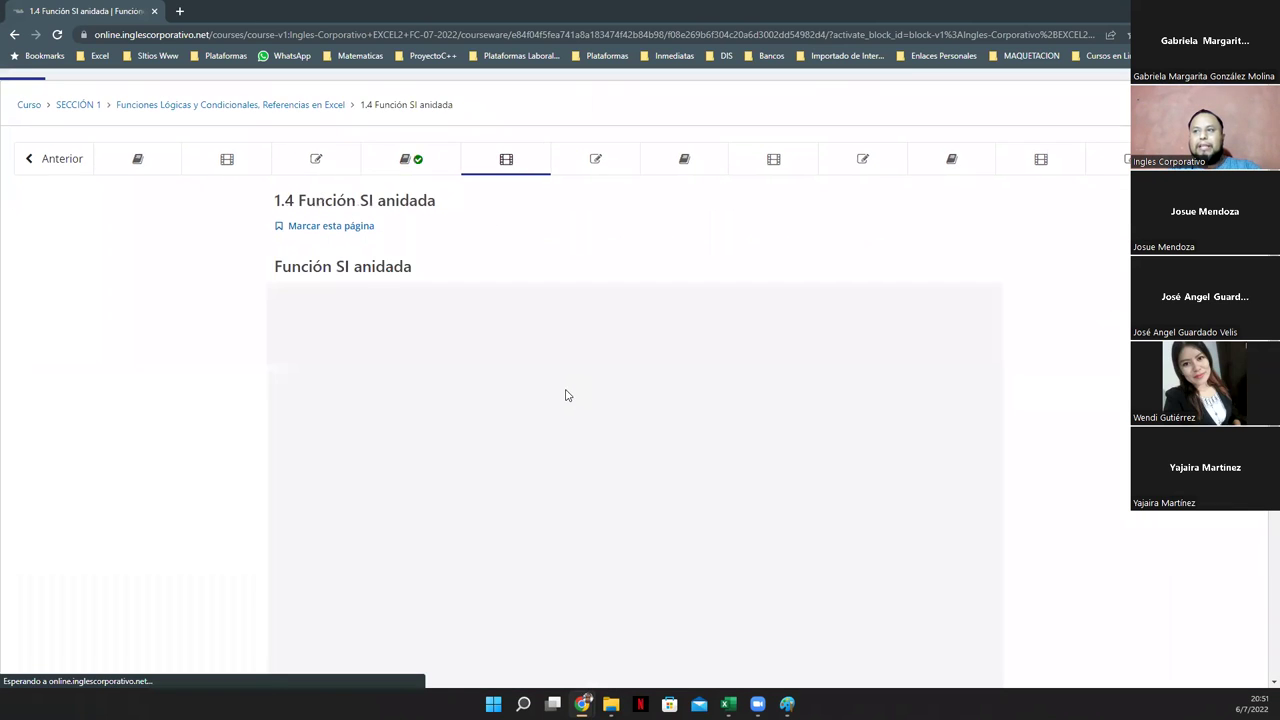
pyautogui.scroll(-1, 568, 393)
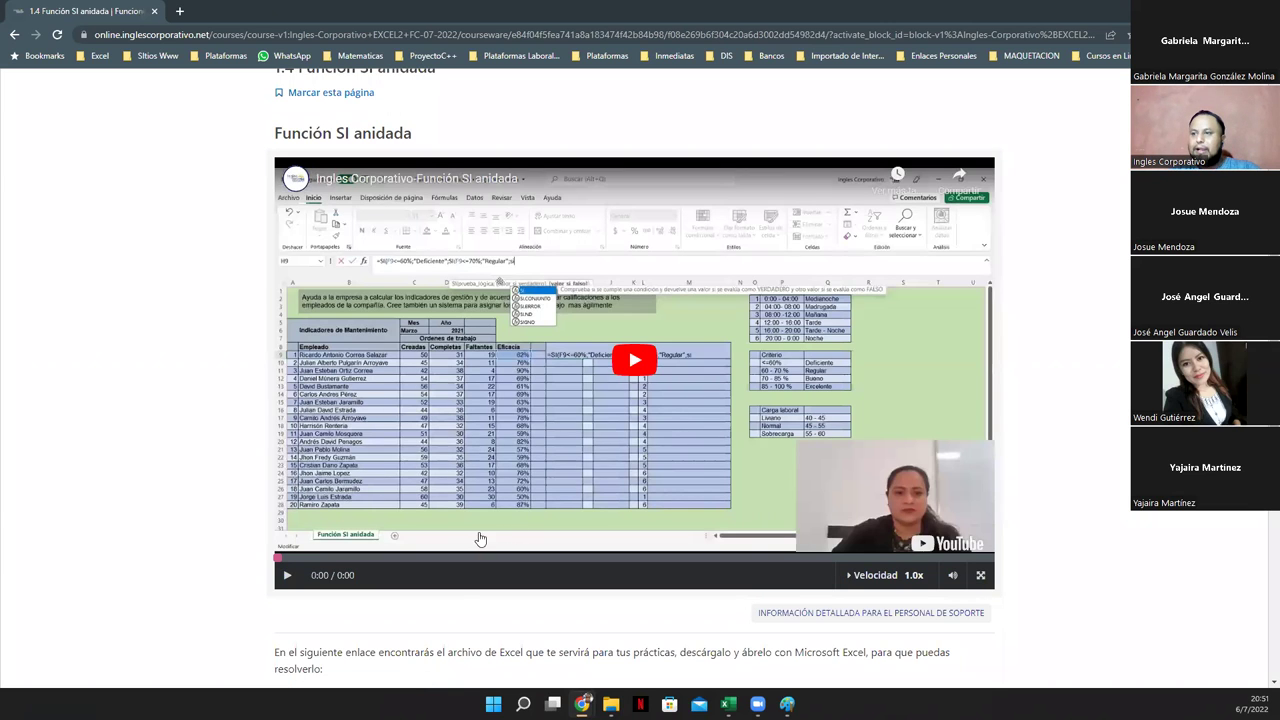
pyautogui.scroll(-2, 480, 540)
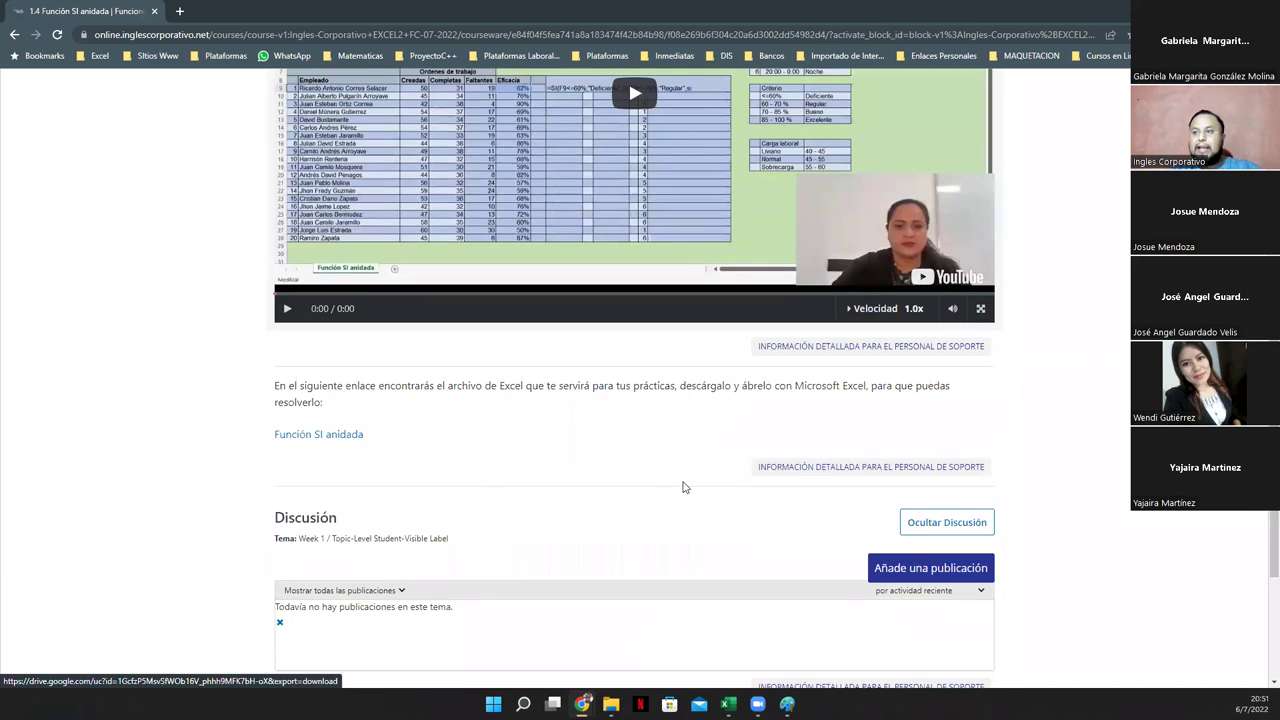
pyautogui.scroll(3, 684, 487)
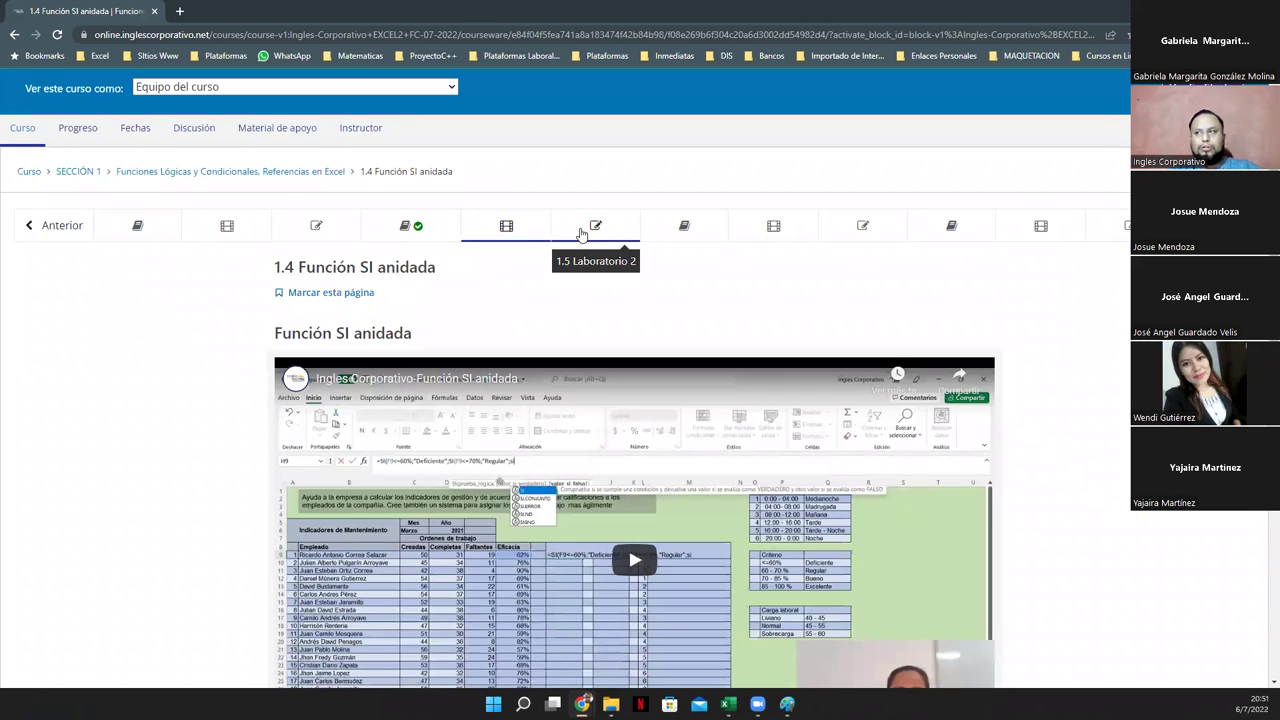
# - Open 1.6 Objetivo de la lección and highlight the function names SUMAR.SI and CONTAR.SI in the text
pyautogui.click(697, 233)
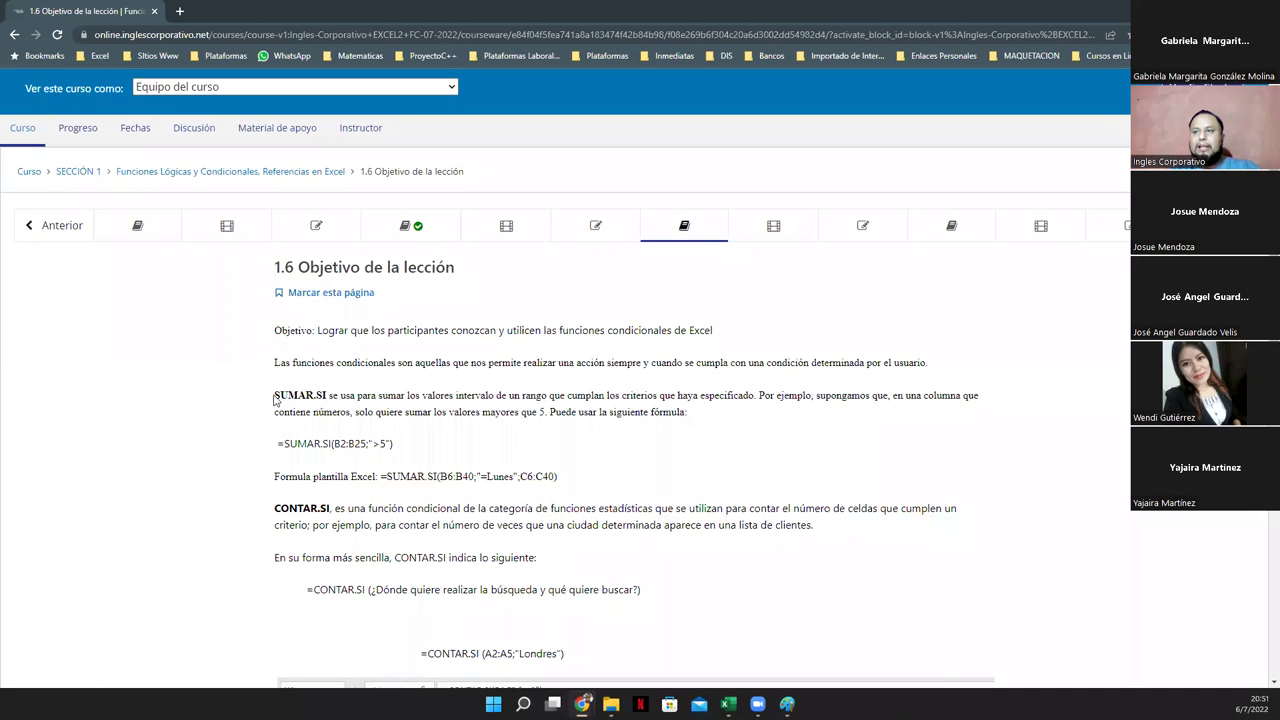
pyautogui.moveTo(275, 398); pyautogui.dragTo(327, 397)
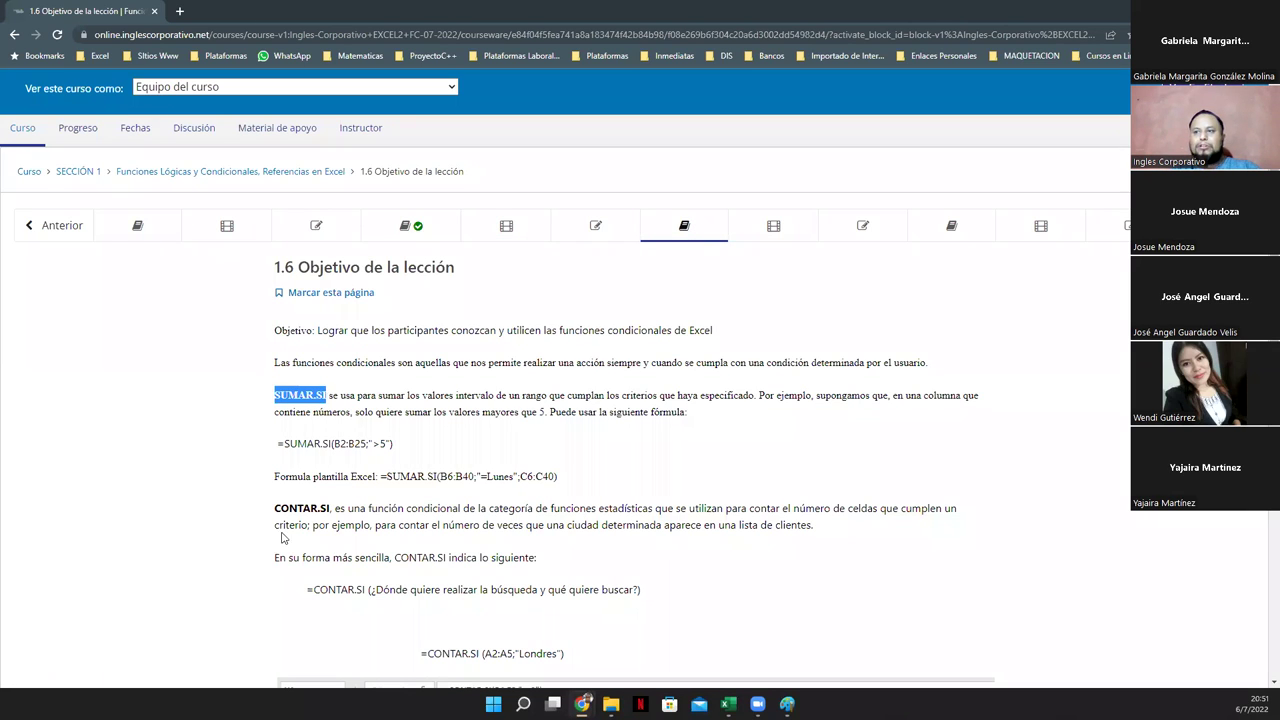
pyautogui.moveTo(275, 507); pyautogui.dragTo(334, 508)
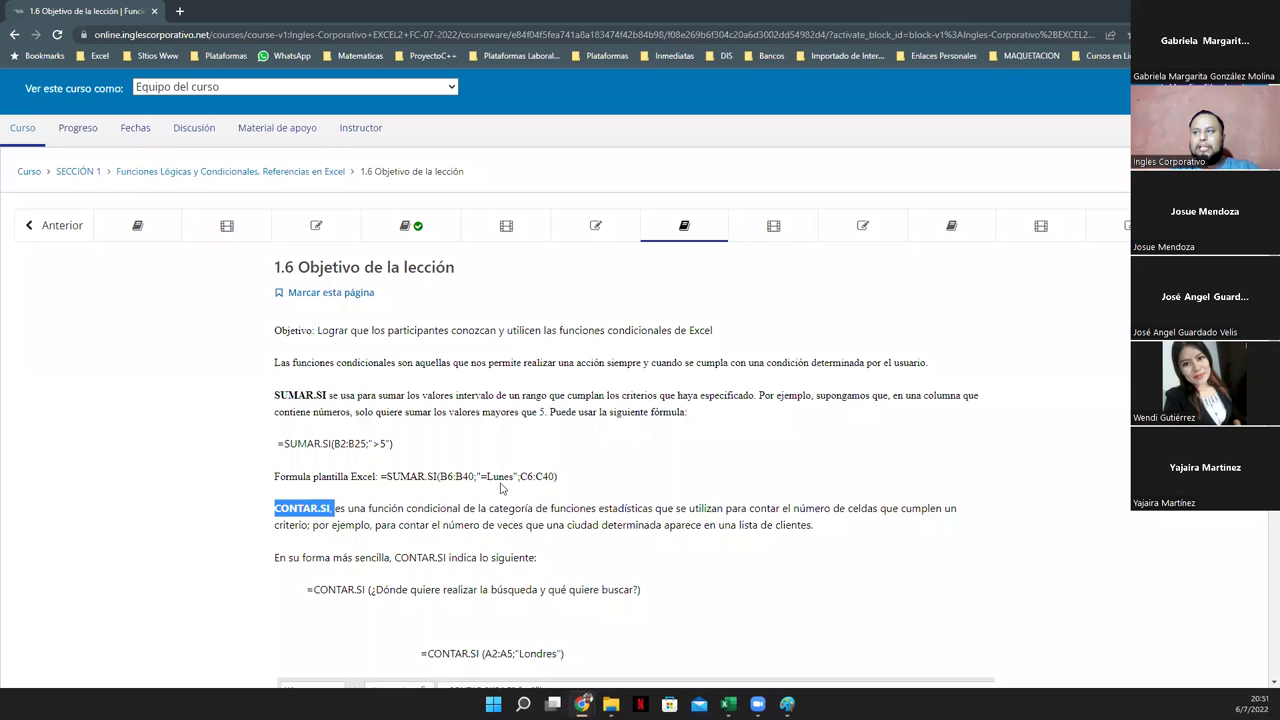
# - Open 1.7 Funciones condicionales (Sumar.SI, Contar.SI) and view its video and two practice file links
pyautogui.click(755, 230)
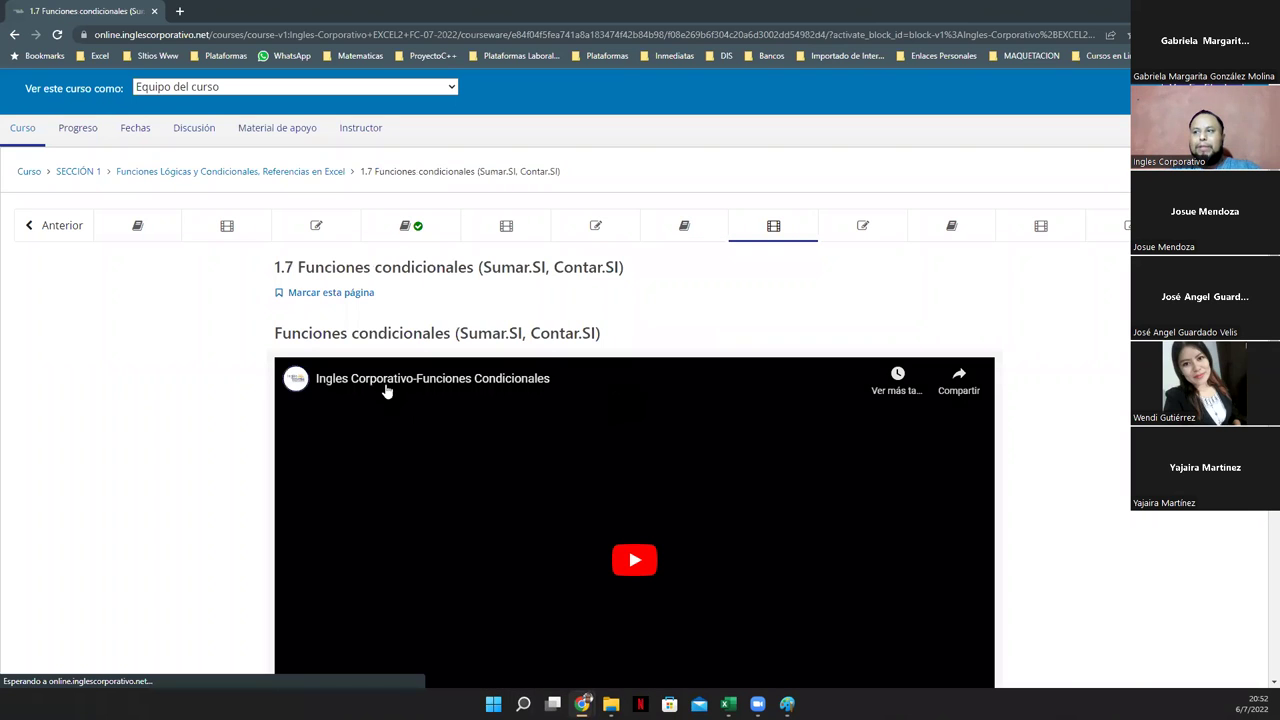
pyautogui.scroll(-4, 400, 480)
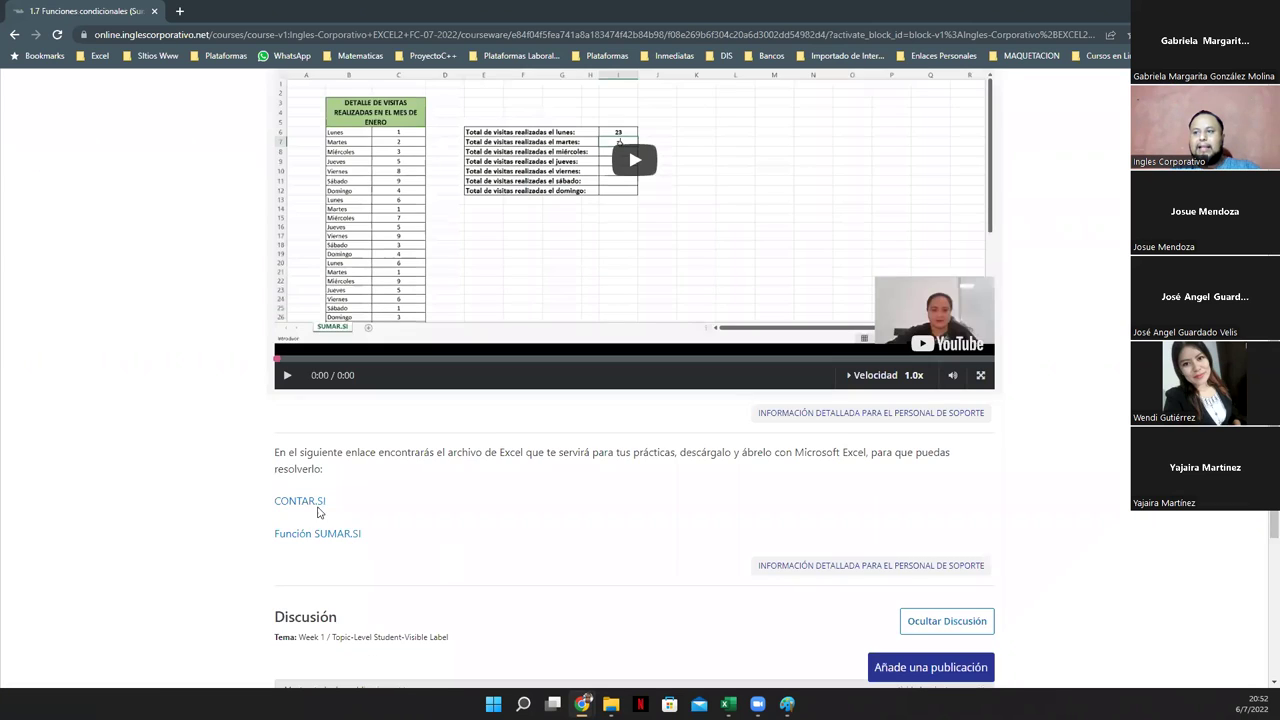
pyautogui.scroll(1, 920, 410)
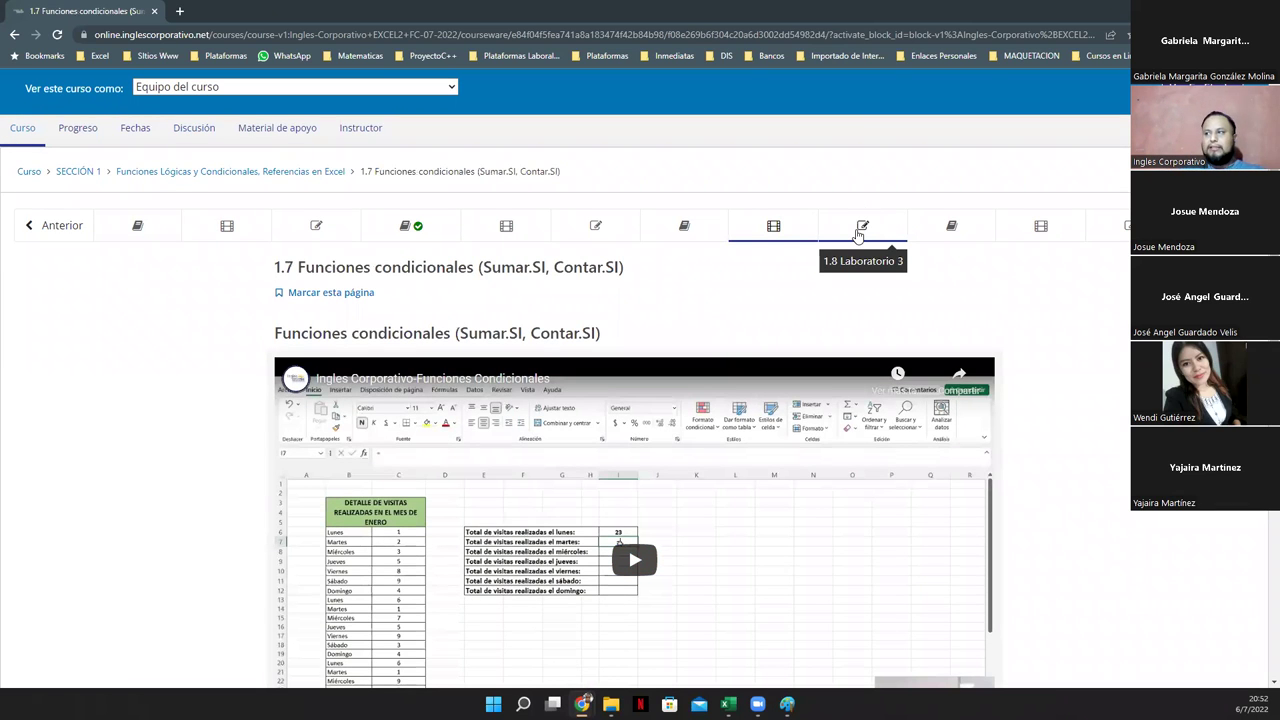
# - Highlight the heading on absolute and relative references in 1.9, and view the video and practice file link in 1.10 Referencias Relativas y Absolutas
pyautogui.click(951, 238)
pyautogui.moveTo(274, 395); pyautogui.dragTo(568, 400)
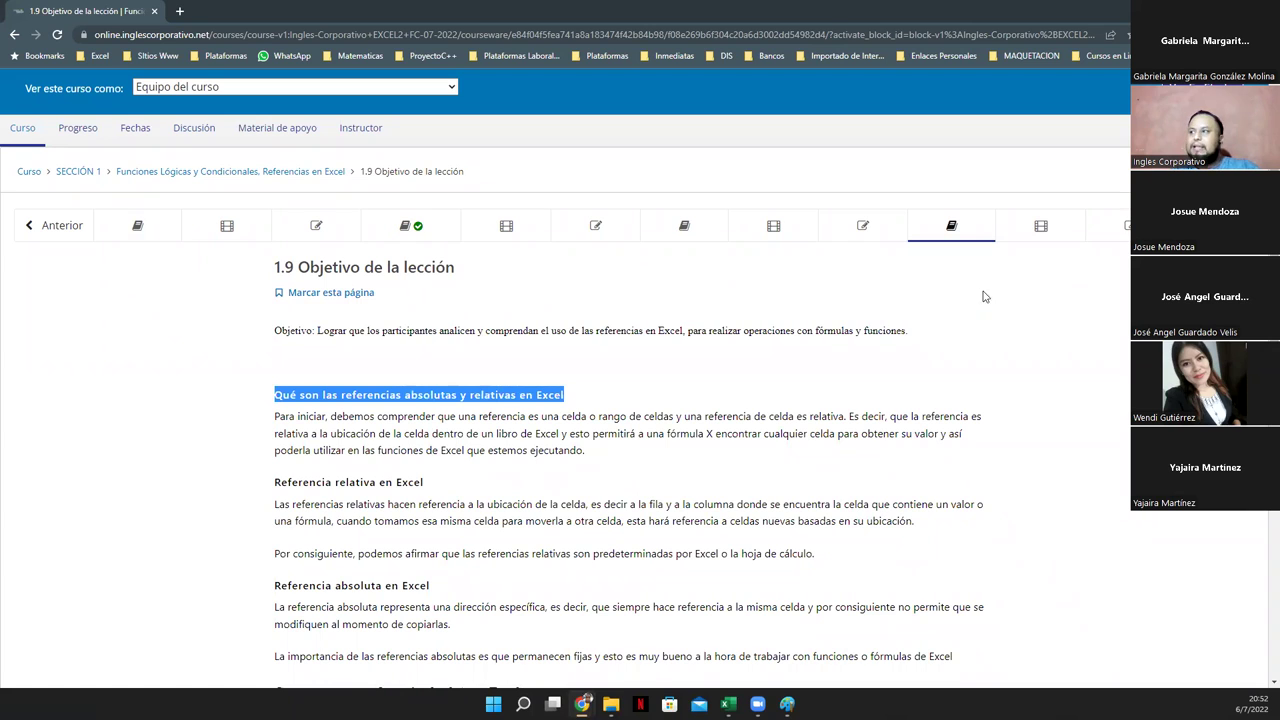
pyautogui.click(1041, 226)
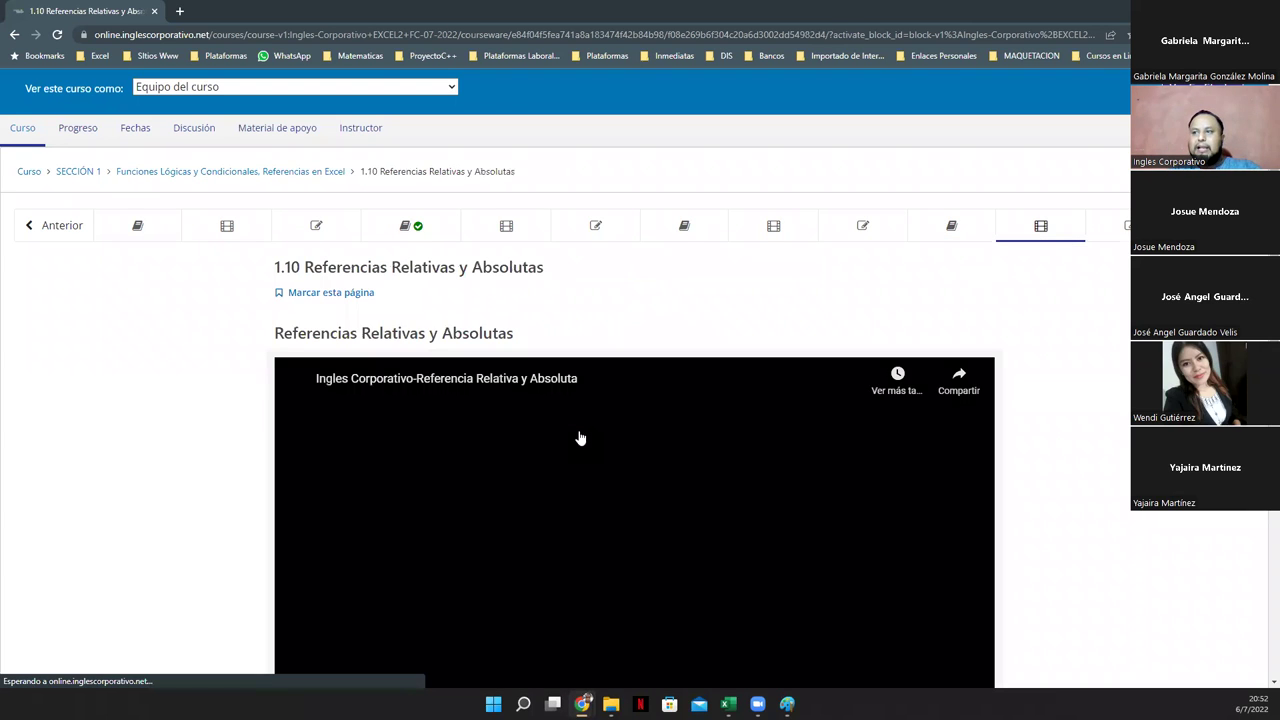
pyautogui.scroll(-1, 577, 437)
pyautogui.scroll(-3, 590, 440)
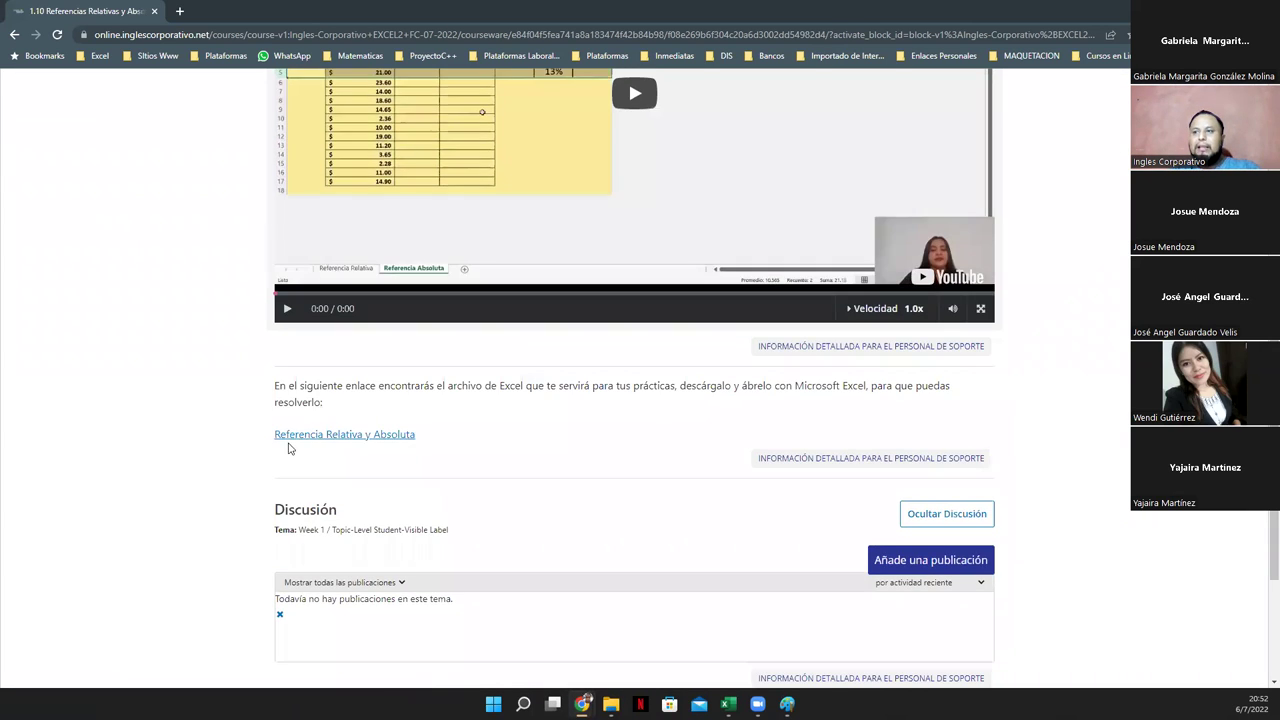
pyautogui.scroll(2, 574, 350)
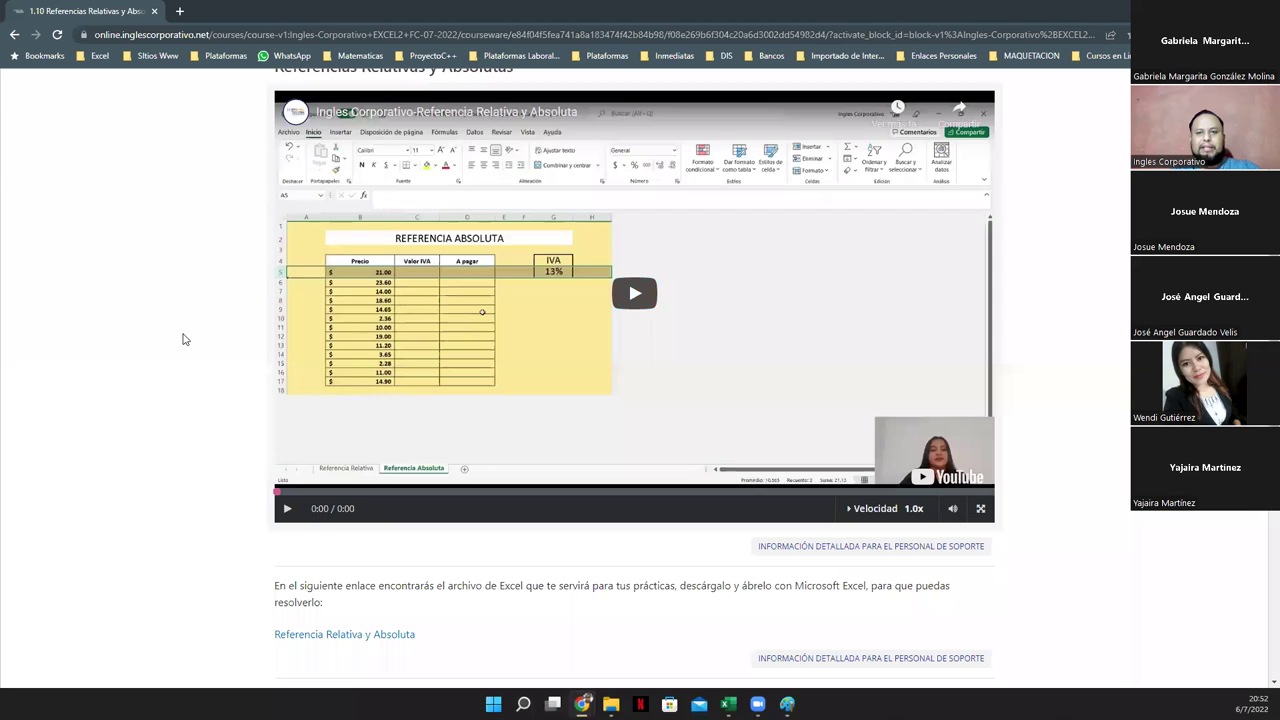
pyautogui.scroll(3, 660, 380)
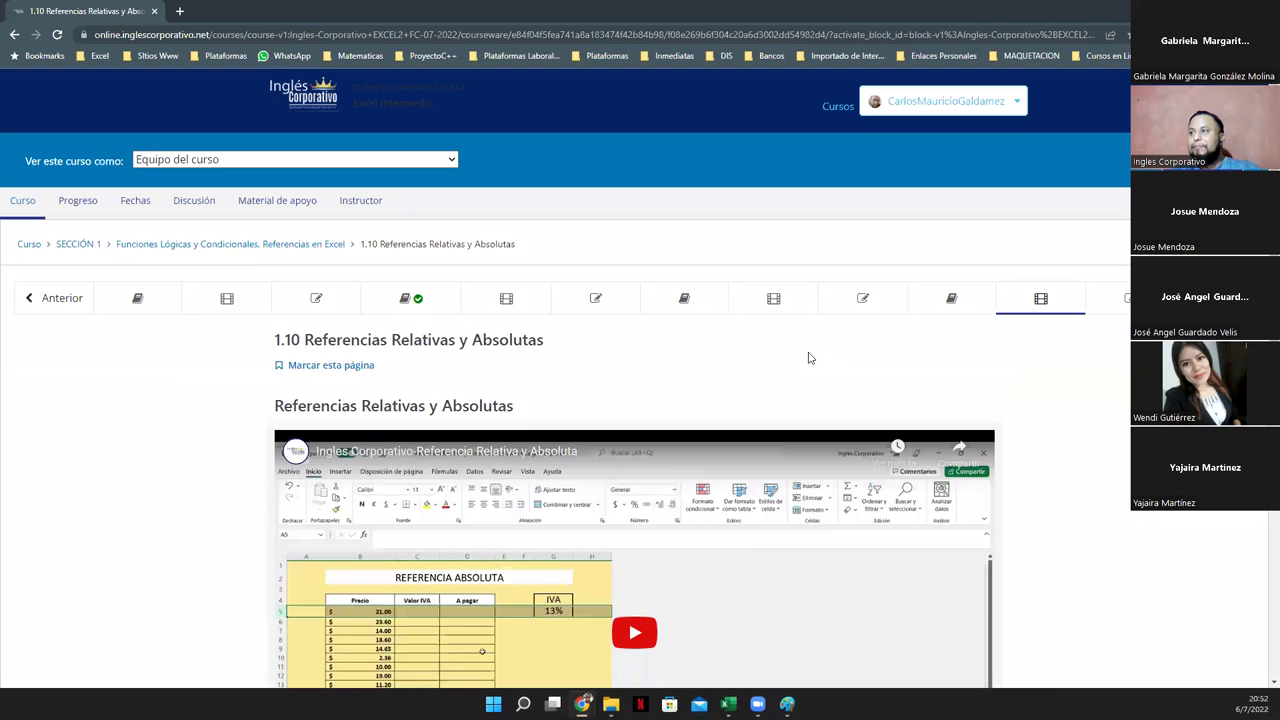
# - Open 1.11 Laboratorio 4 and look through its questions on relative and absolute references
pyautogui.click(1125, 300)
pyautogui.scroll(-3, 825, 450)
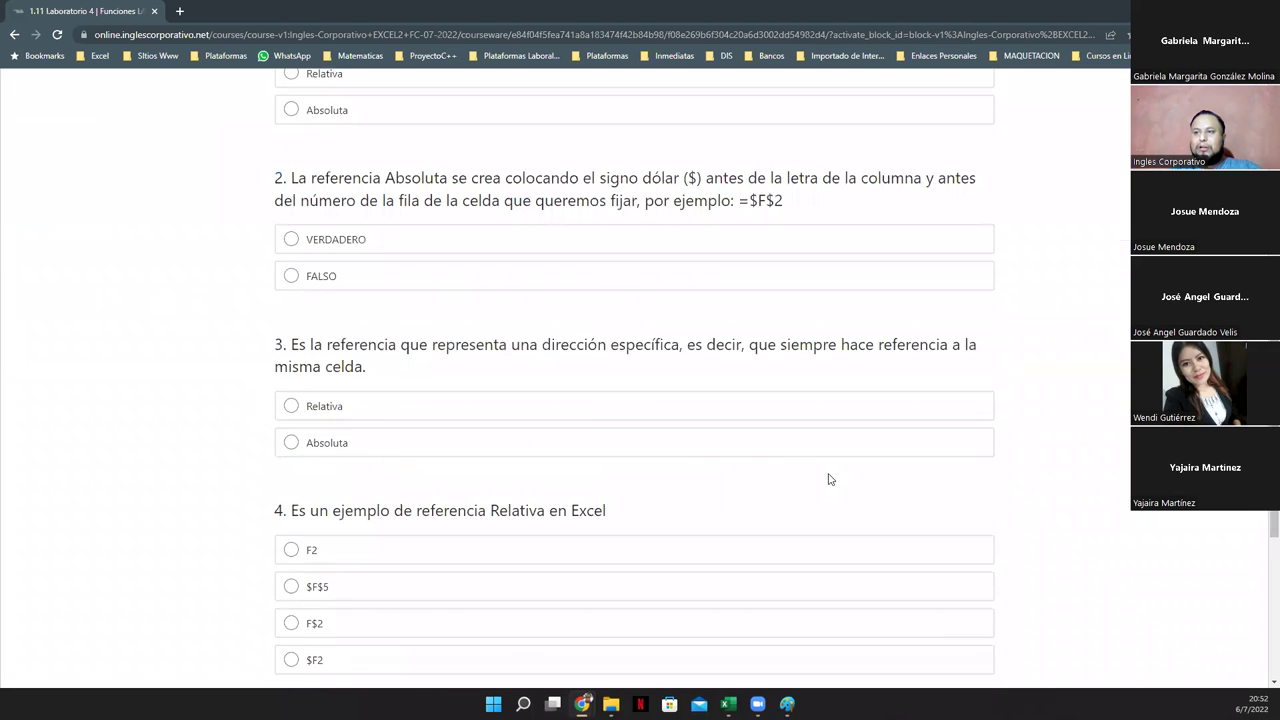
pyautogui.scroll(5, 828, 479)
# - Open 1.0 Objetivo de la lección and highlight the SI function's objective, definition and arguments, clearing the highlight when done
pyautogui.click(137, 298)
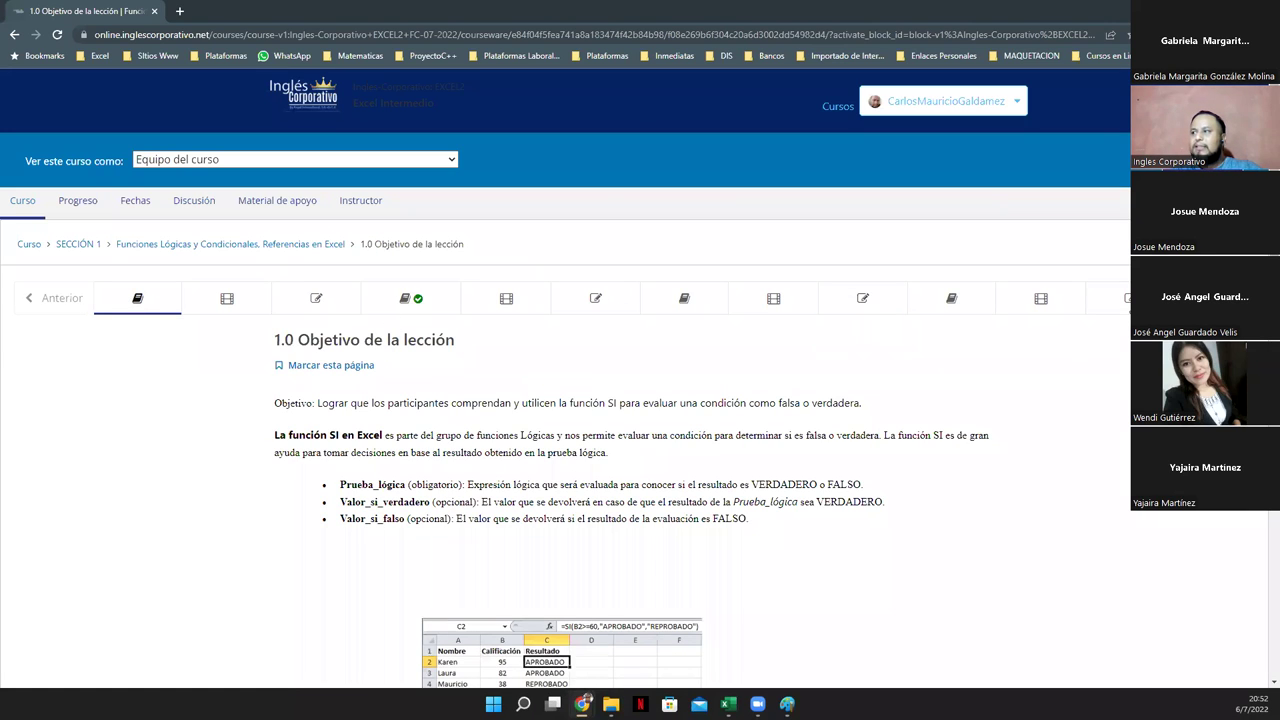
pyautogui.moveTo(276, 403); pyautogui.dragTo(759, 527)
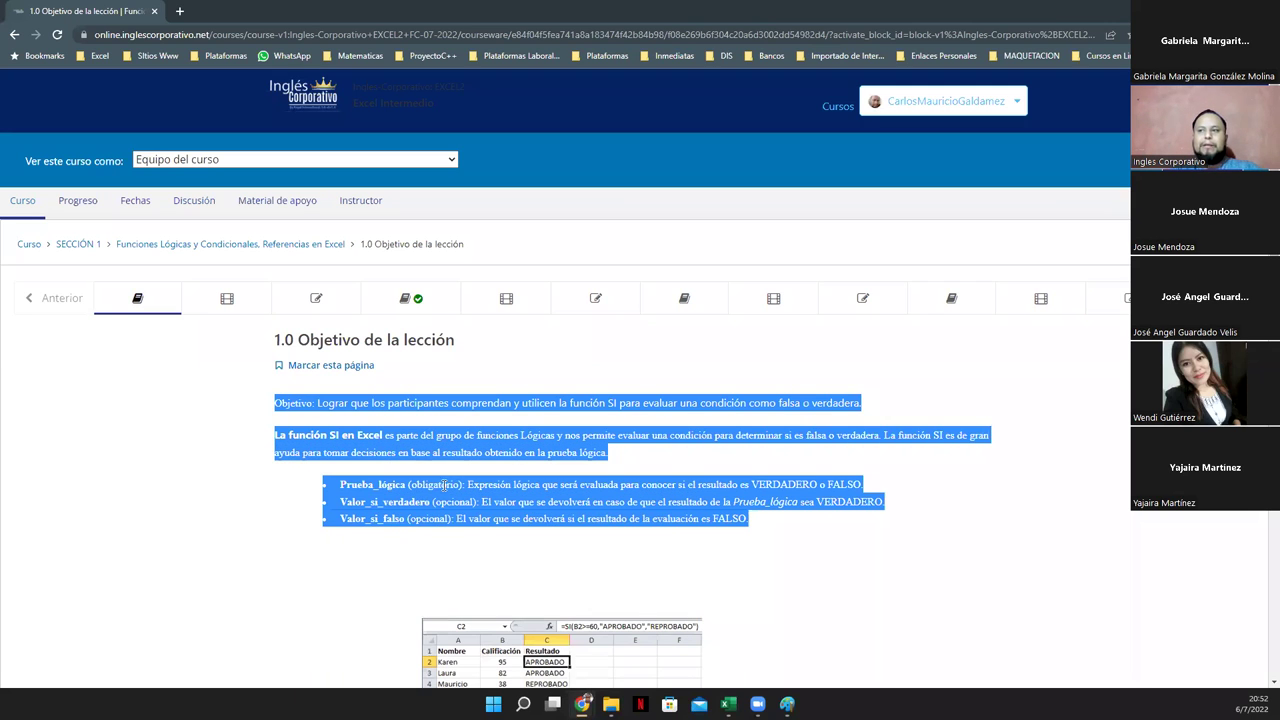
pyautogui.click(366, 450)
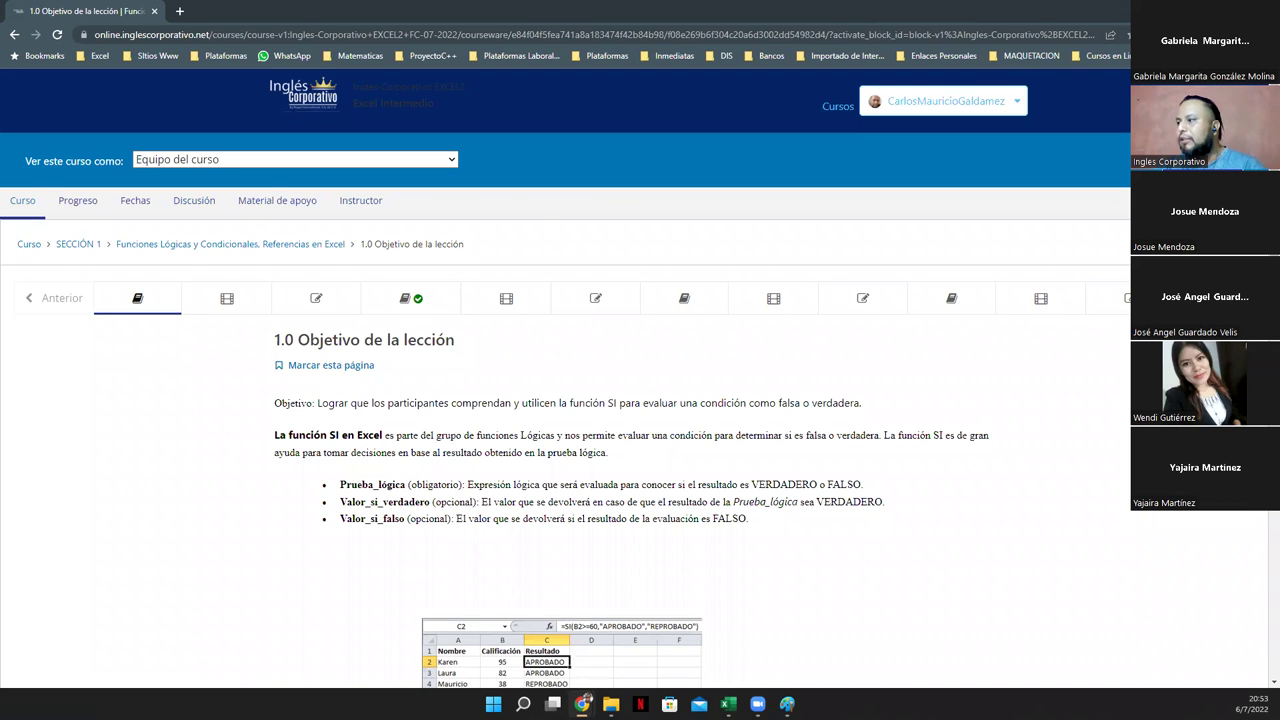
# - Switch to the Excel workbook, open the Función SI anidada sheet, and review the row 9 formulas for Calificación, Condición and Turno
pyautogui.hotkey('alt', 'Tab')
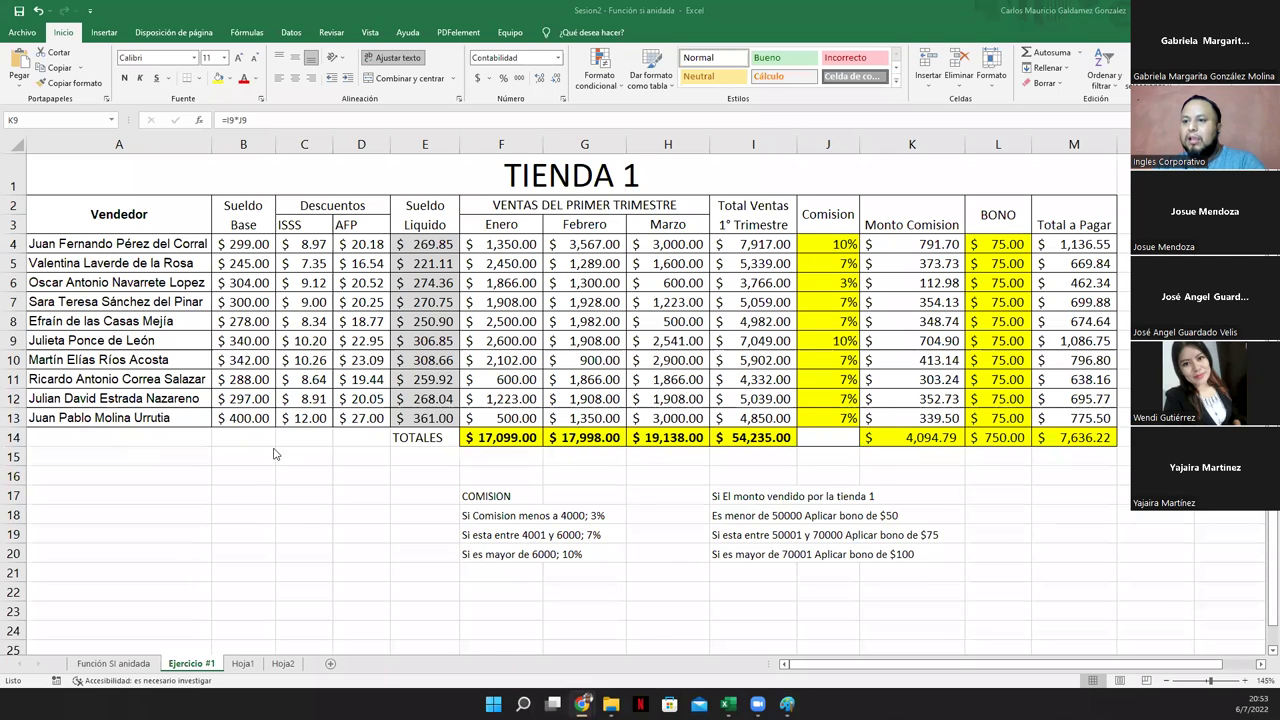
pyautogui.click(112, 664)
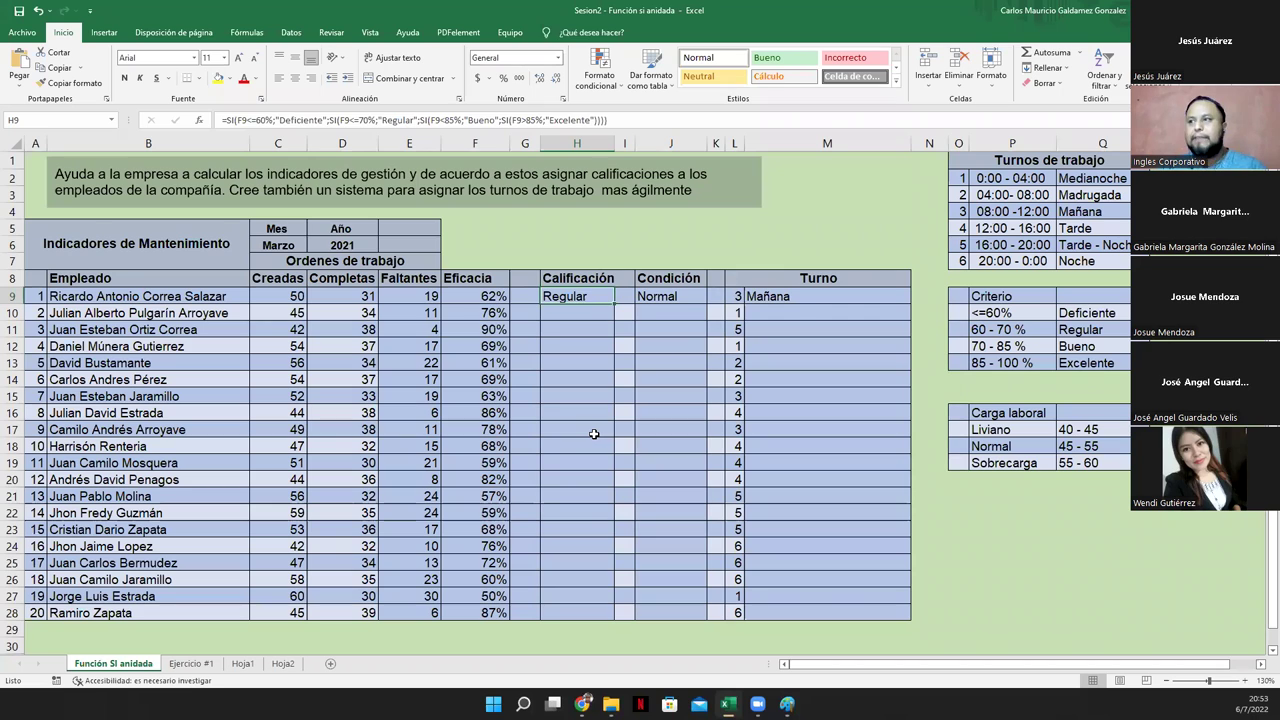
pyautogui.click(673, 299)
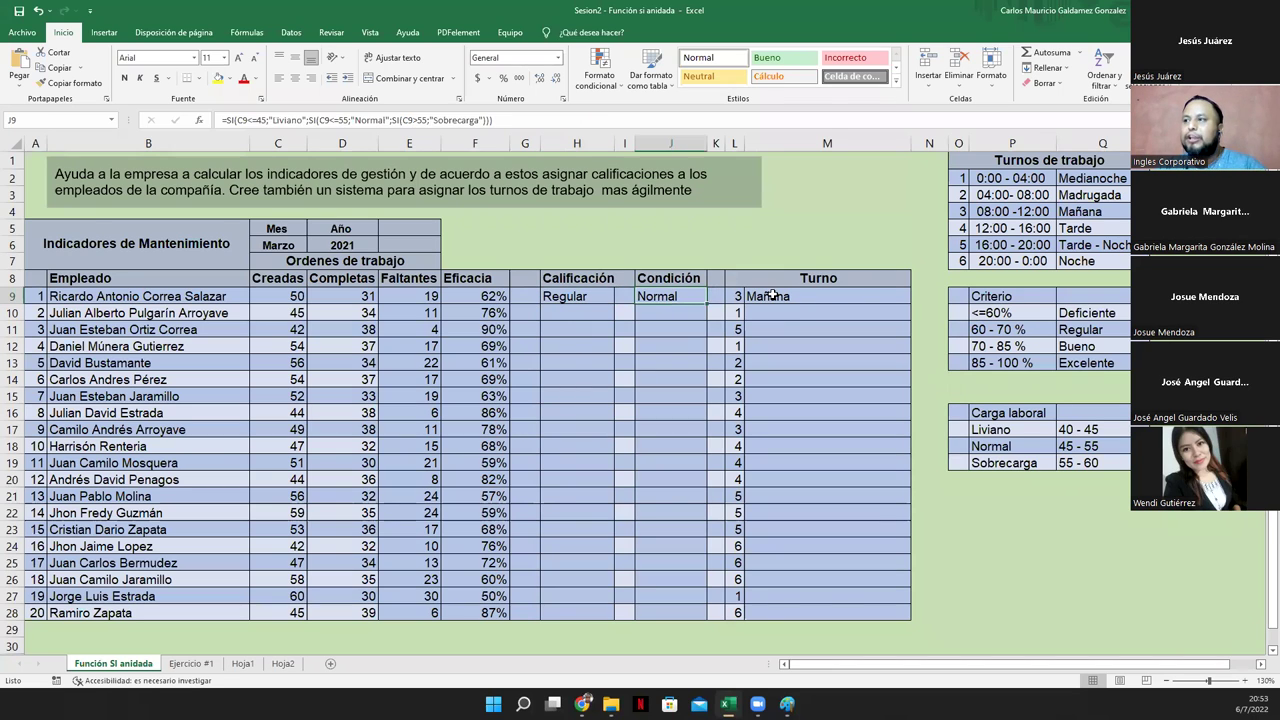
pyautogui.click(772, 295)
pyautogui.click(664, 294)
pyautogui.press('Left')
pyautogui.press('Left')
pyautogui.click(703, 295)
pyautogui.click(804, 296)
pyautogui.click(677, 296)
pyautogui.press('Left')
pyautogui.press('Left')
pyautogui.click(677, 297)
pyautogui.click(775, 296)
pyautogui.click(657, 301)
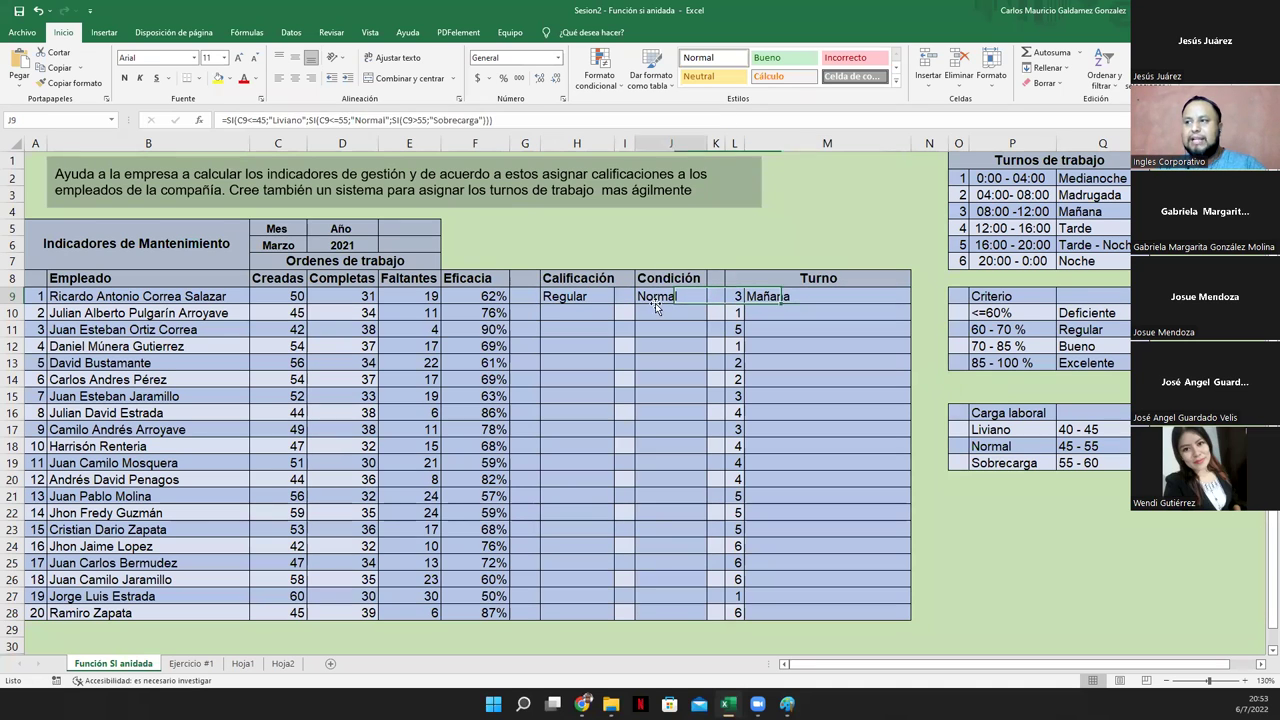
# - Fill the Calificación formula from H9 down to H28, and undo the fill
pyautogui.click(587, 298)
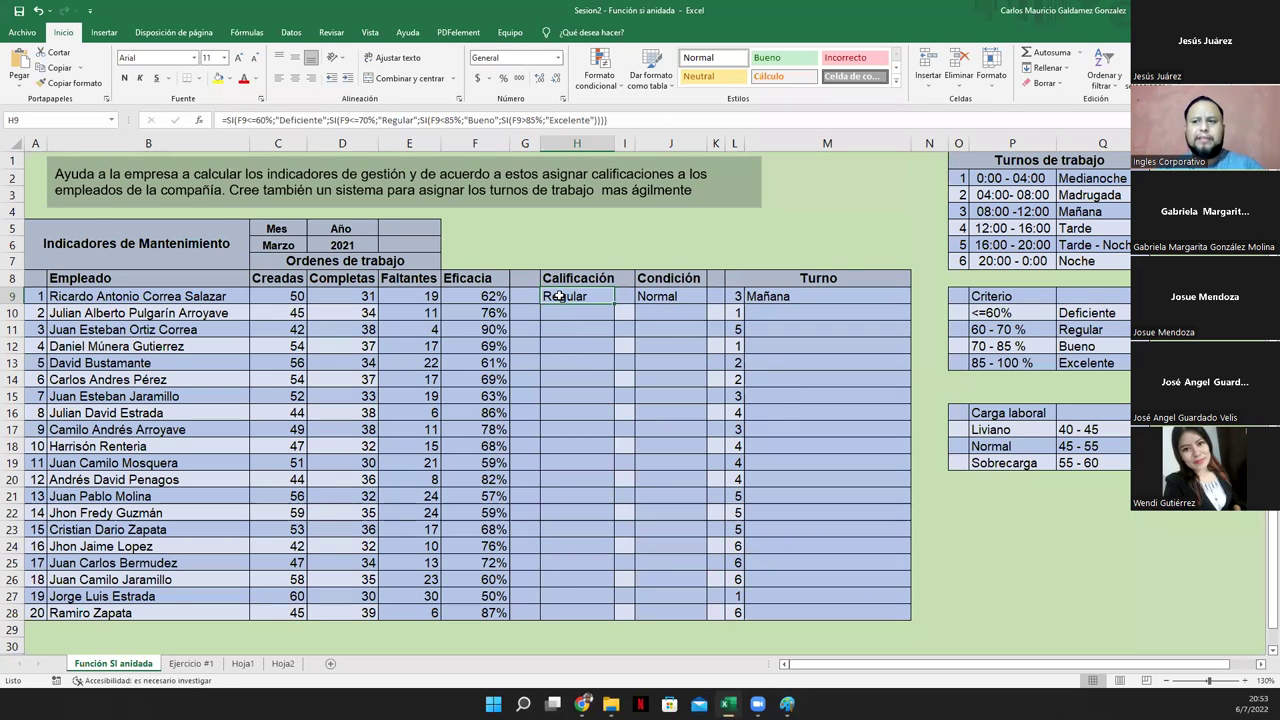
pyautogui.moveTo(614, 304); pyautogui.dragTo(590, 625)
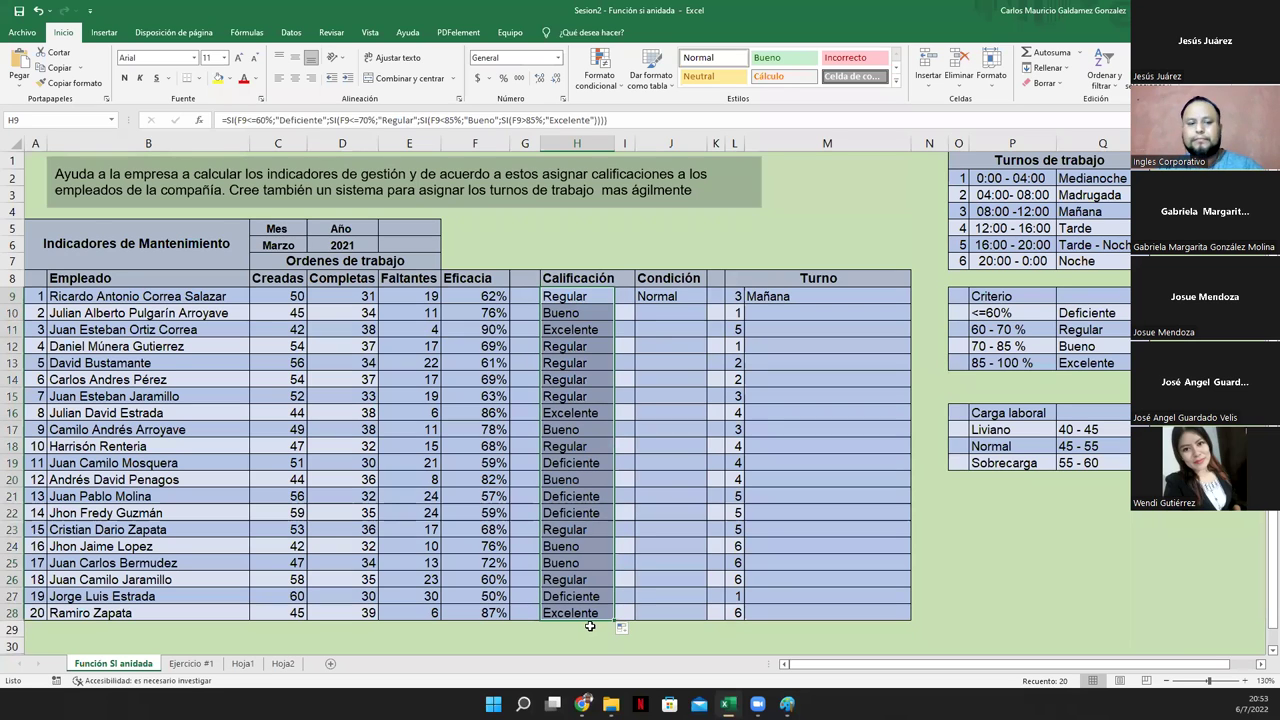
pyautogui.hotkey('ctrl', 'z')
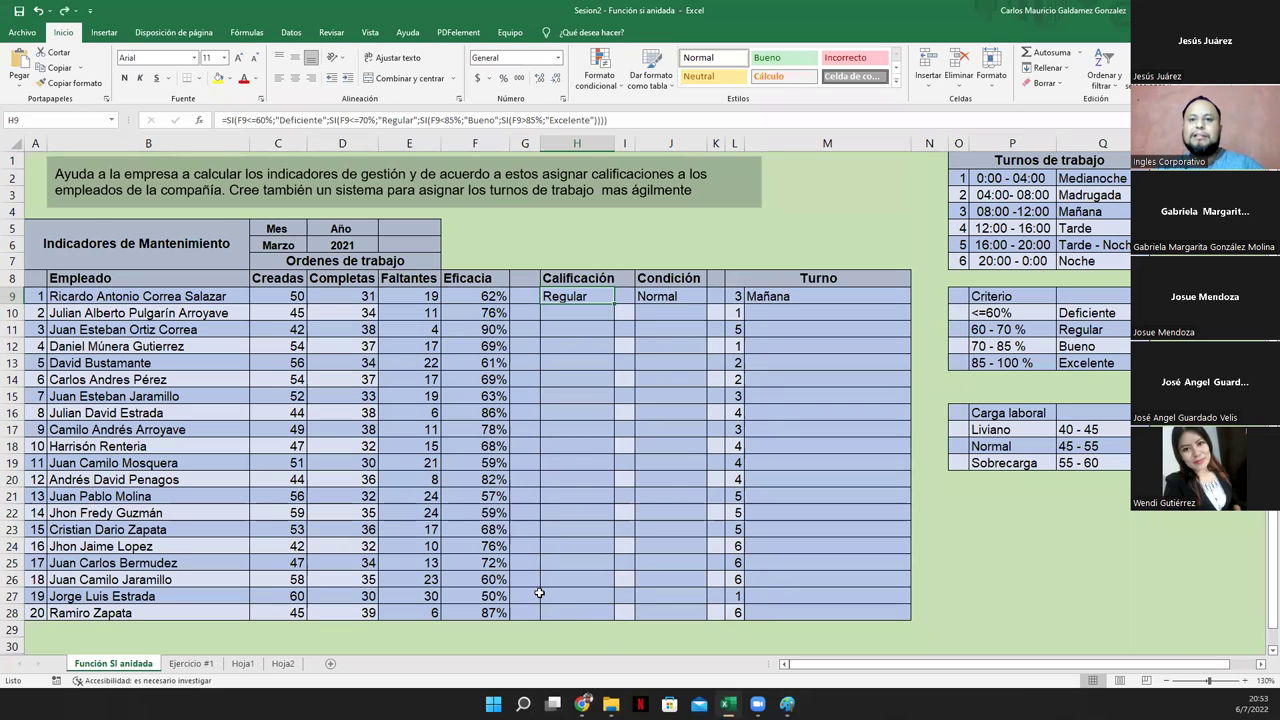
# - Examine the nested SI formula inside Calificación cell H9, leaving it as it is
pyautogui.doubleClick(558, 296)
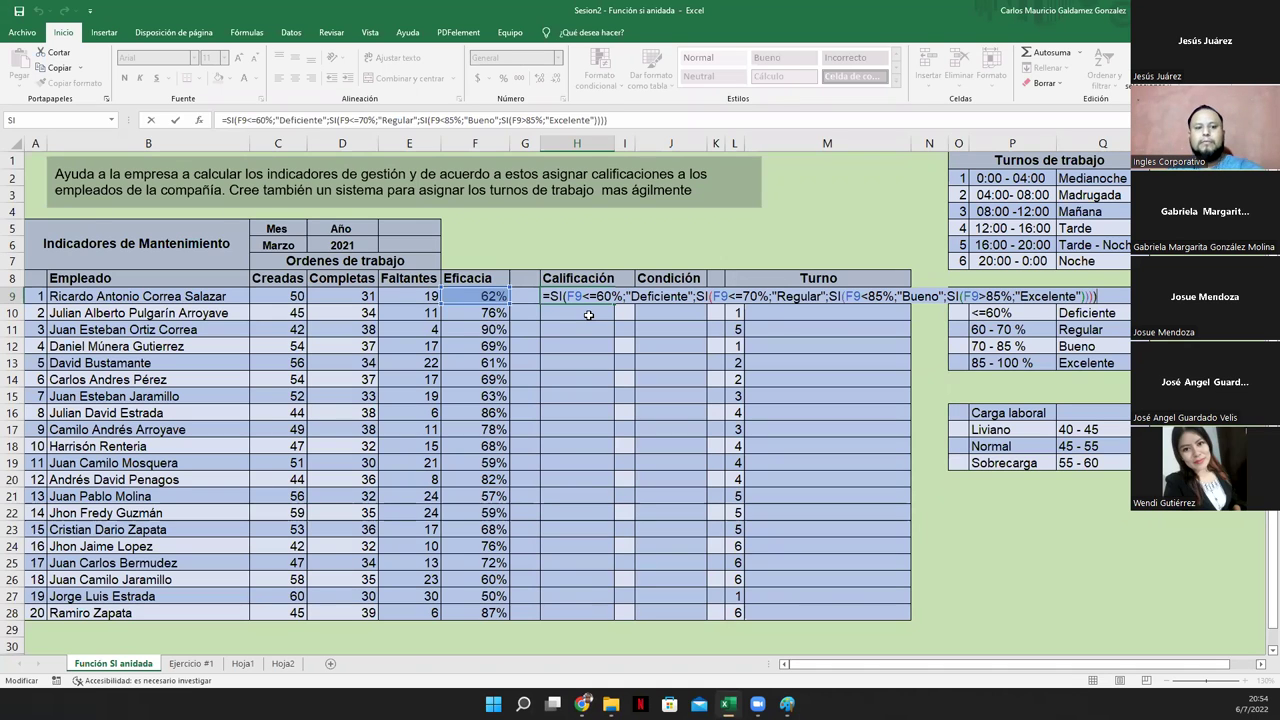
pyautogui.hotkey('ctrl', 'Return')
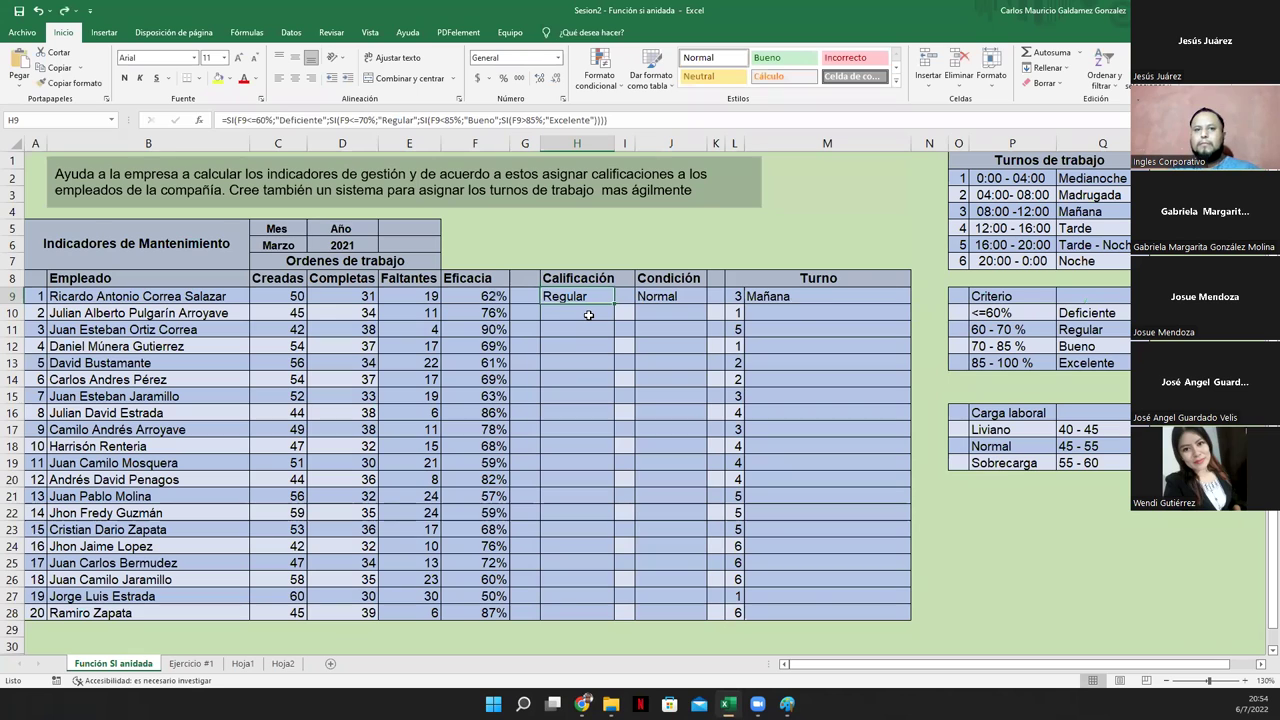
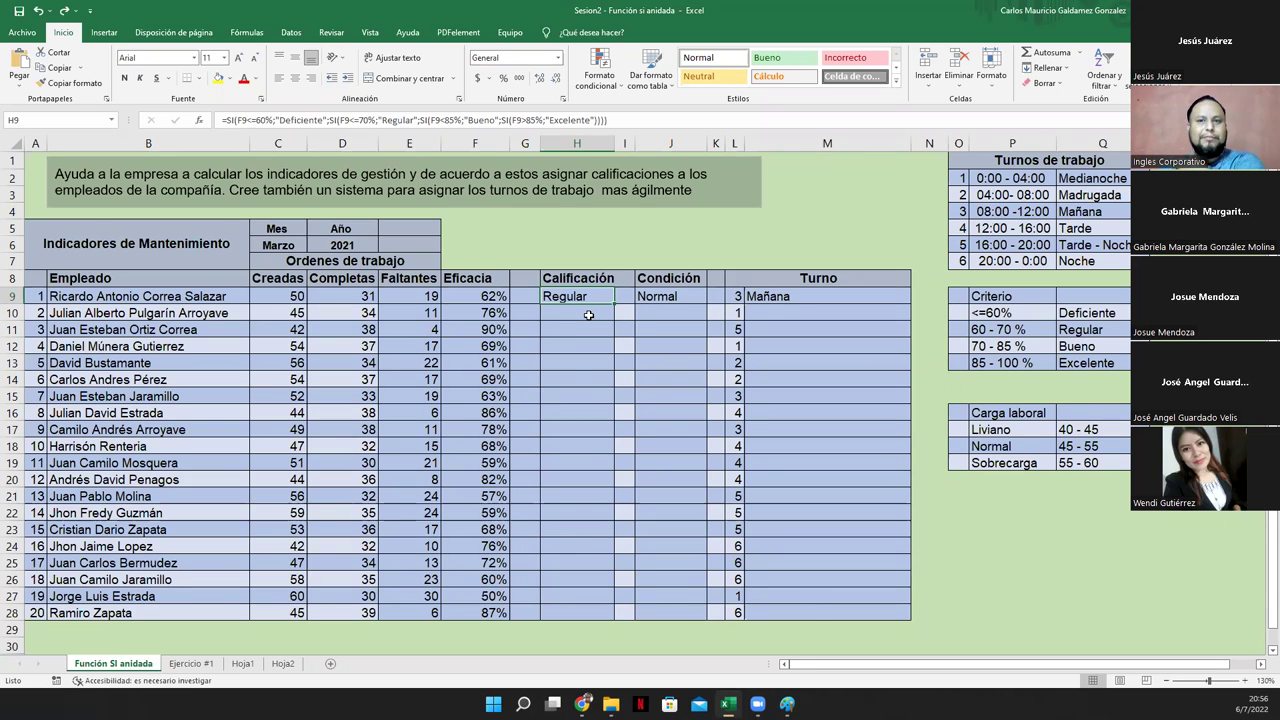
# - Highlight the Turnos de trabajo, Criterio and Carga laboral tables, and compare them with the COMISION and bonus criteria in Ejercicio #1
pyautogui.click(352, 388)
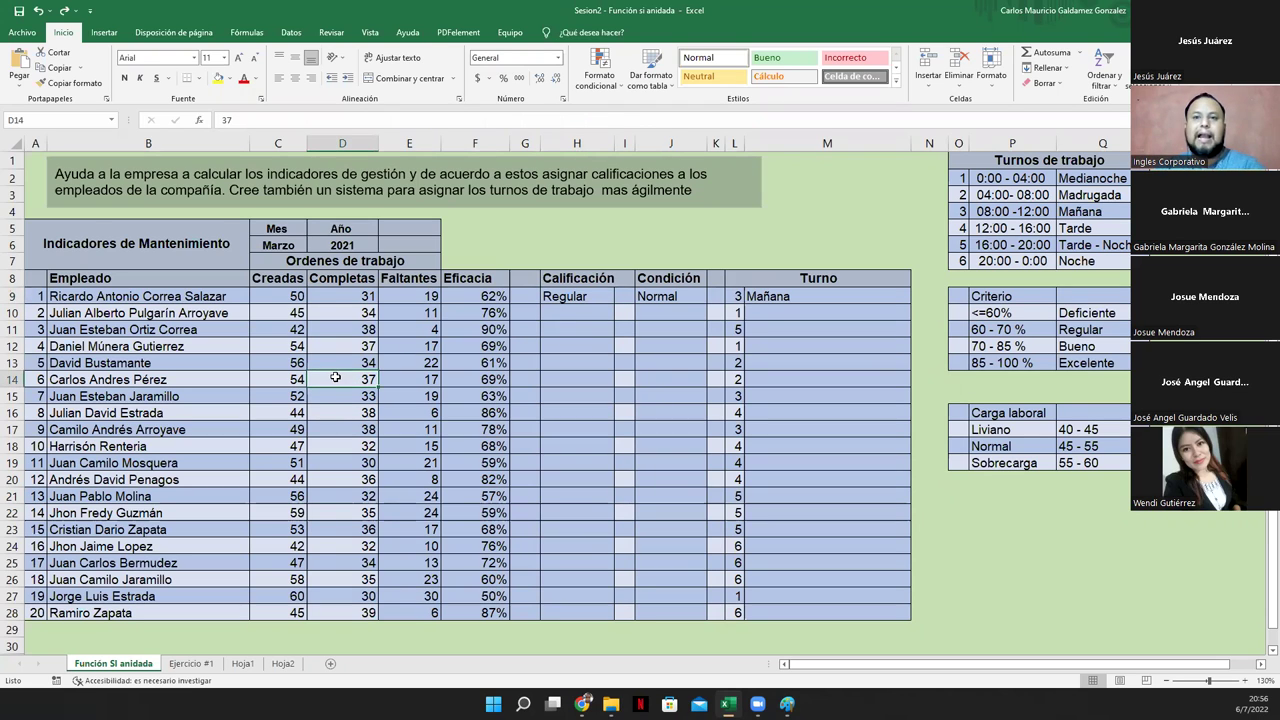
pyautogui.moveTo(982, 160); pyautogui.dragTo(980, 362)
pyautogui.moveTo(961, 412); pyautogui.dragTo(961, 463)
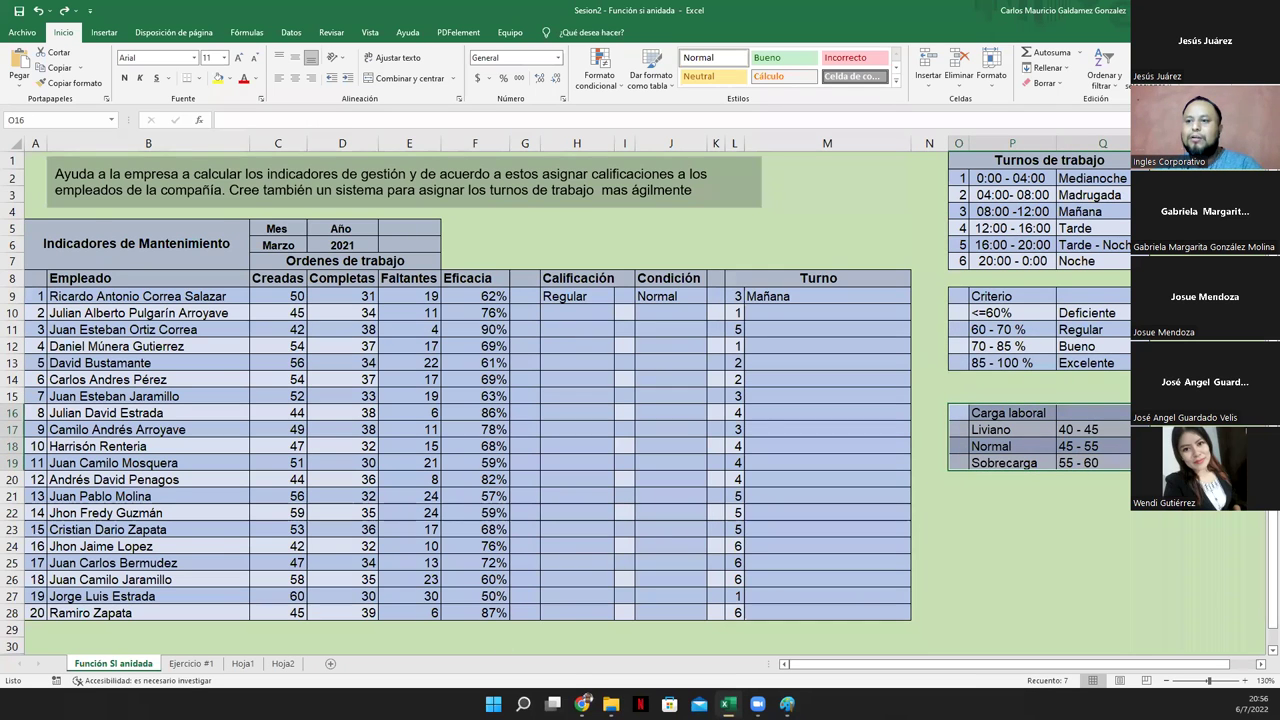
pyautogui.click(190, 663)
pyautogui.moveTo(499, 539); pyautogui.dragTo(868, 558)
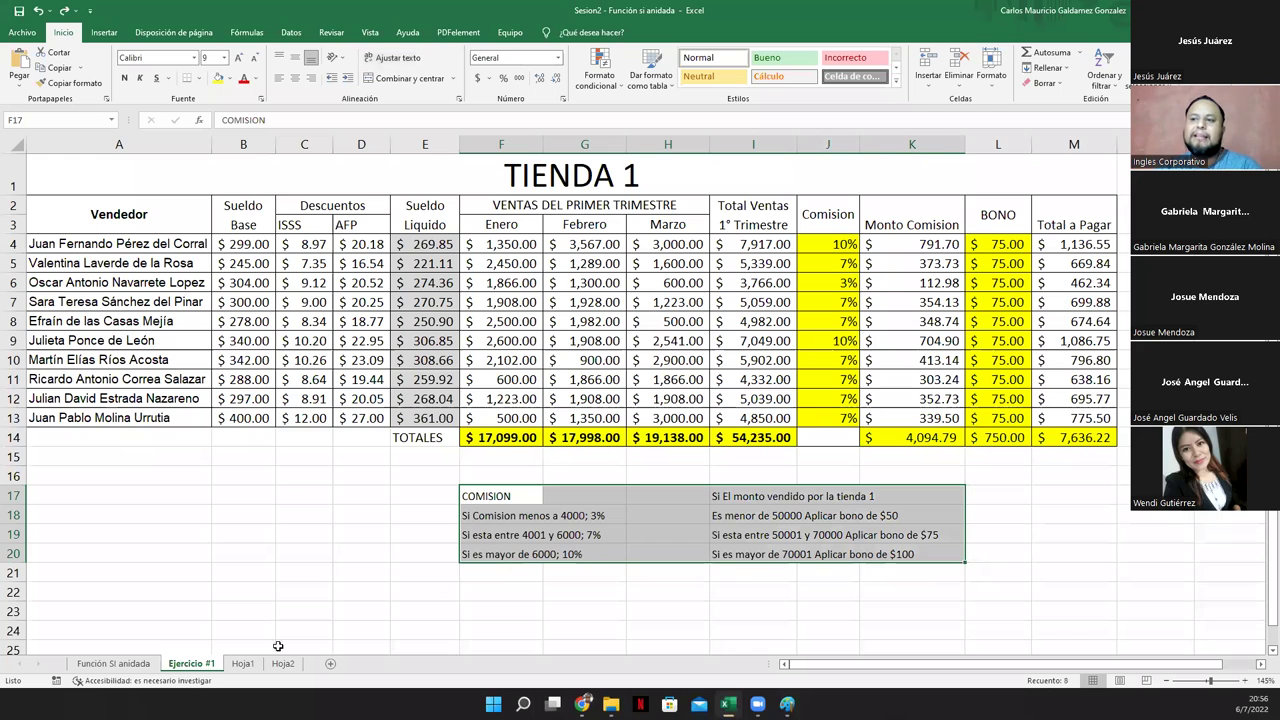
# - Return to the Función SI anidada sheet and highlight the Turnos de trabajo table and the shift codes in L9:L28
pyautogui.click(113, 663)
pyautogui.moveTo(975, 166); pyautogui.dragTo(970, 257)
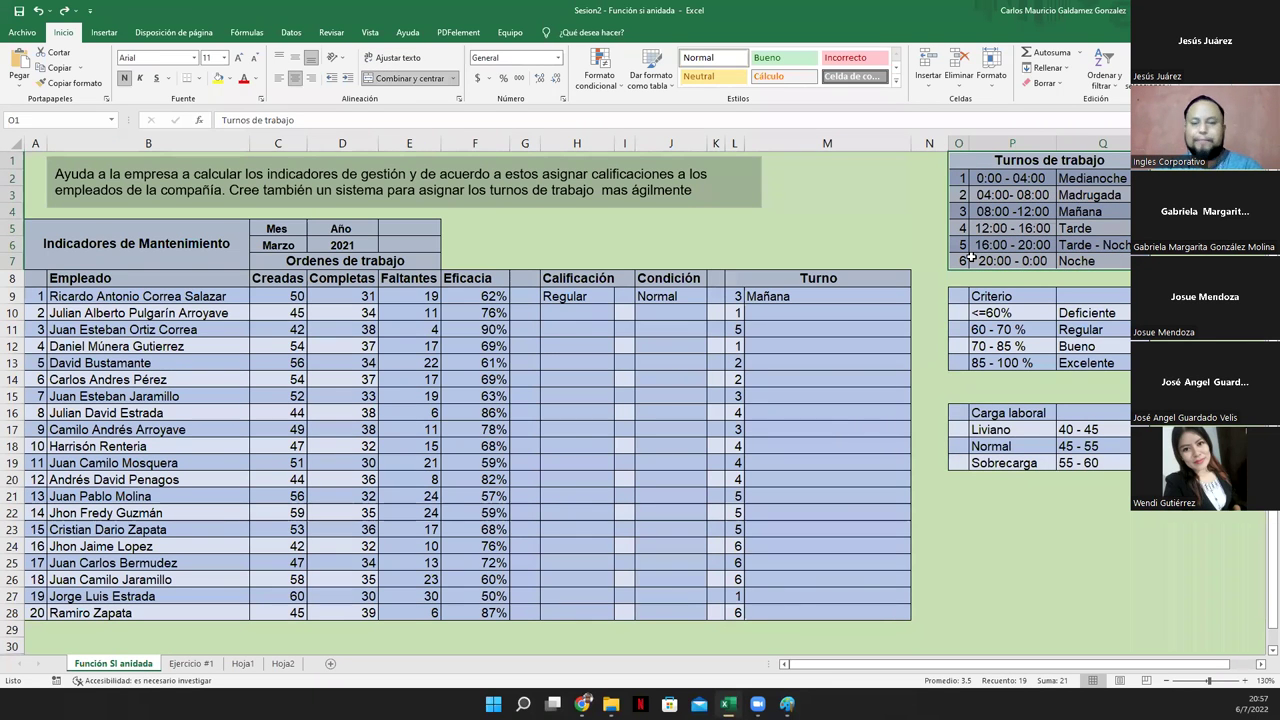
pyautogui.click(970, 258)
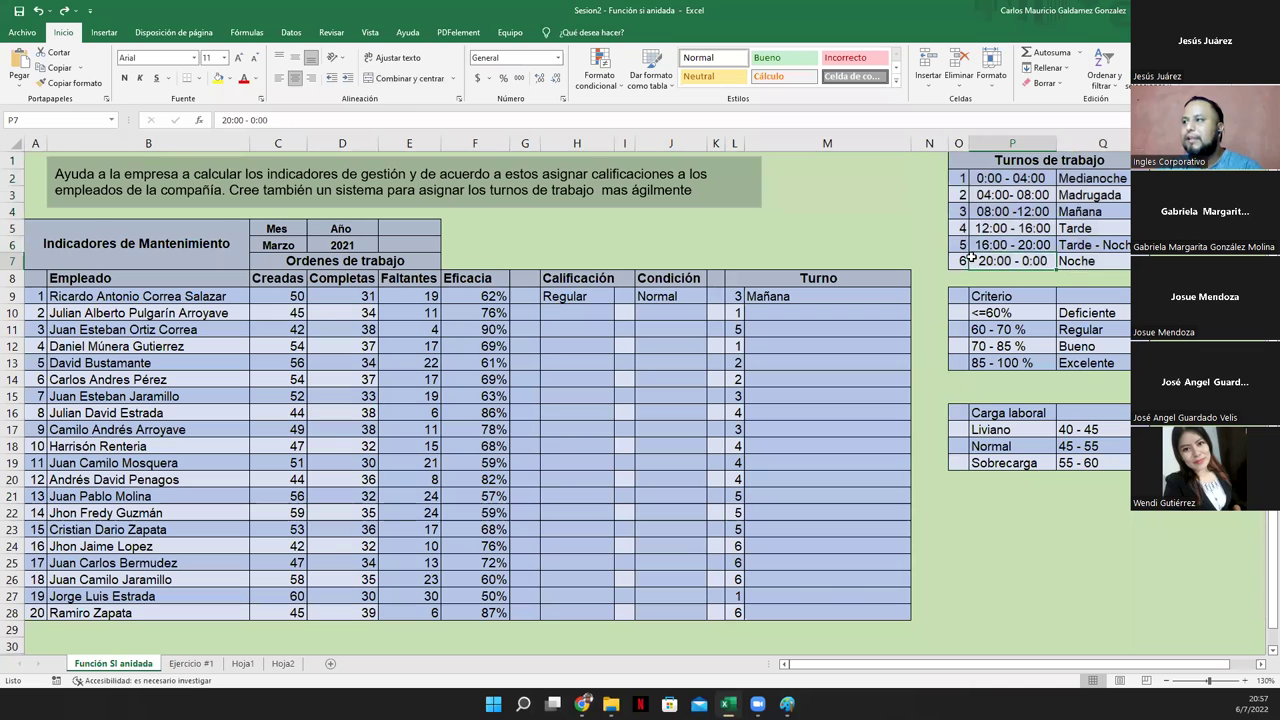
pyautogui.click(991, 160)
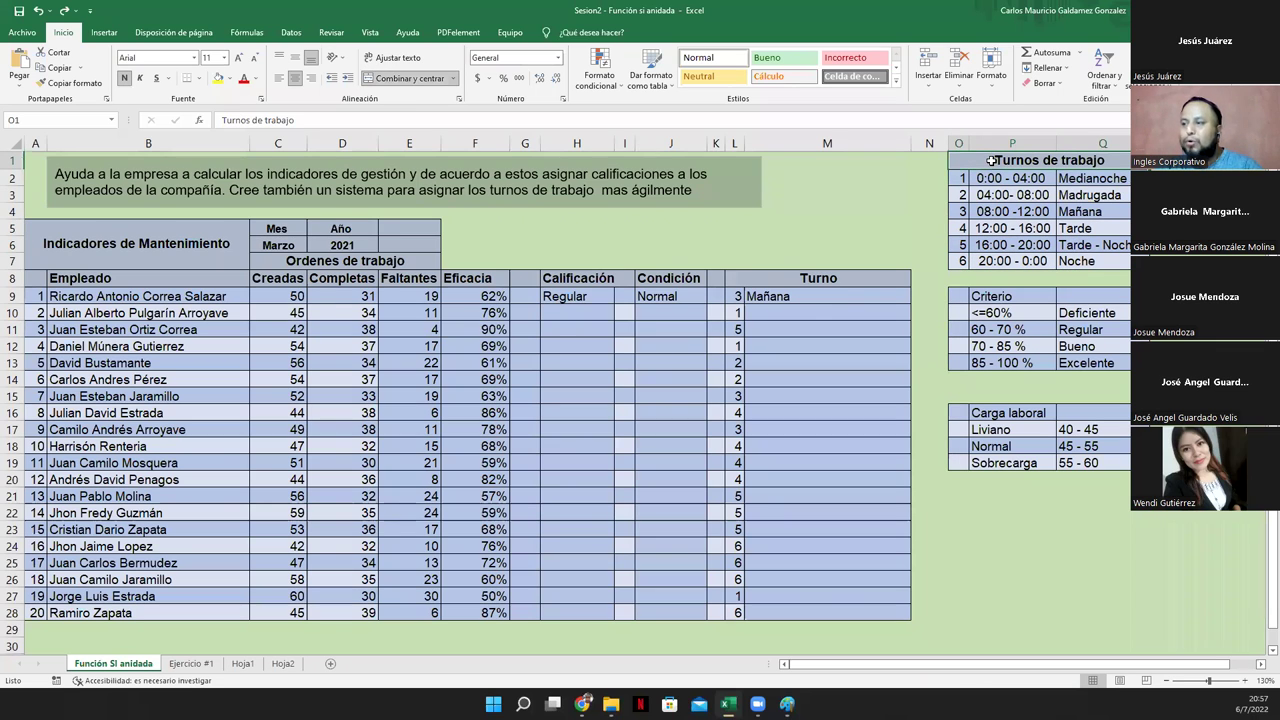
pyautogui.moveTo(776, 296); pyautogui.dragTo(783, 614)
pyautogui.click(735, 295)
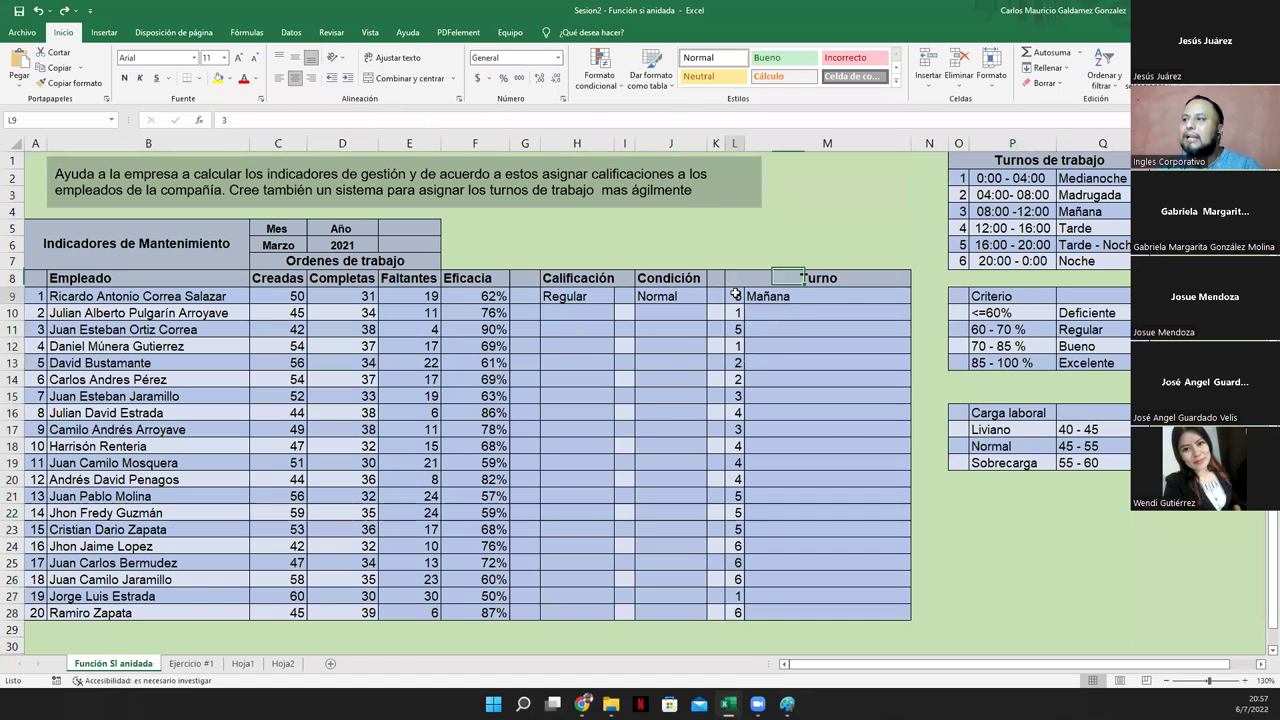
pyautogui.moveTo(735, 296); pyautogui.dragTo(737, 614)
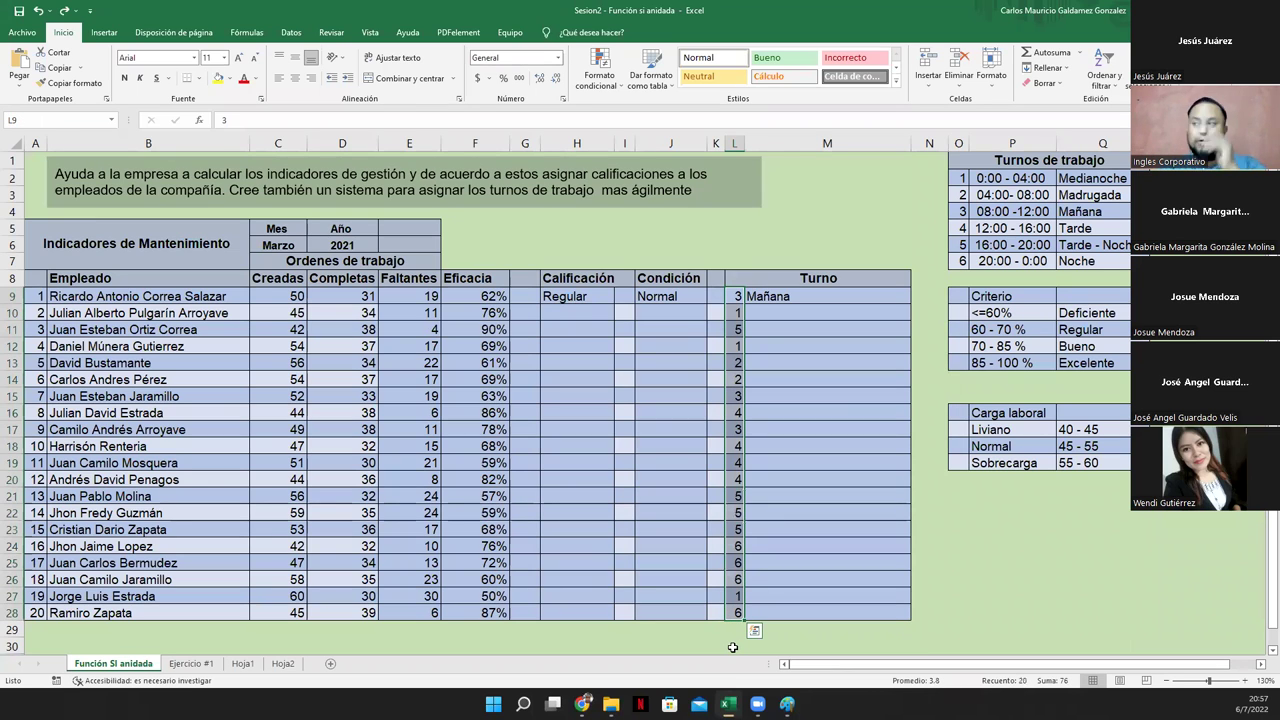
# - Compare the Turno formula in M9 with the Mañana shift's name and schedule in the Turnos de trabajo table
pyautogui.click(760, 298)
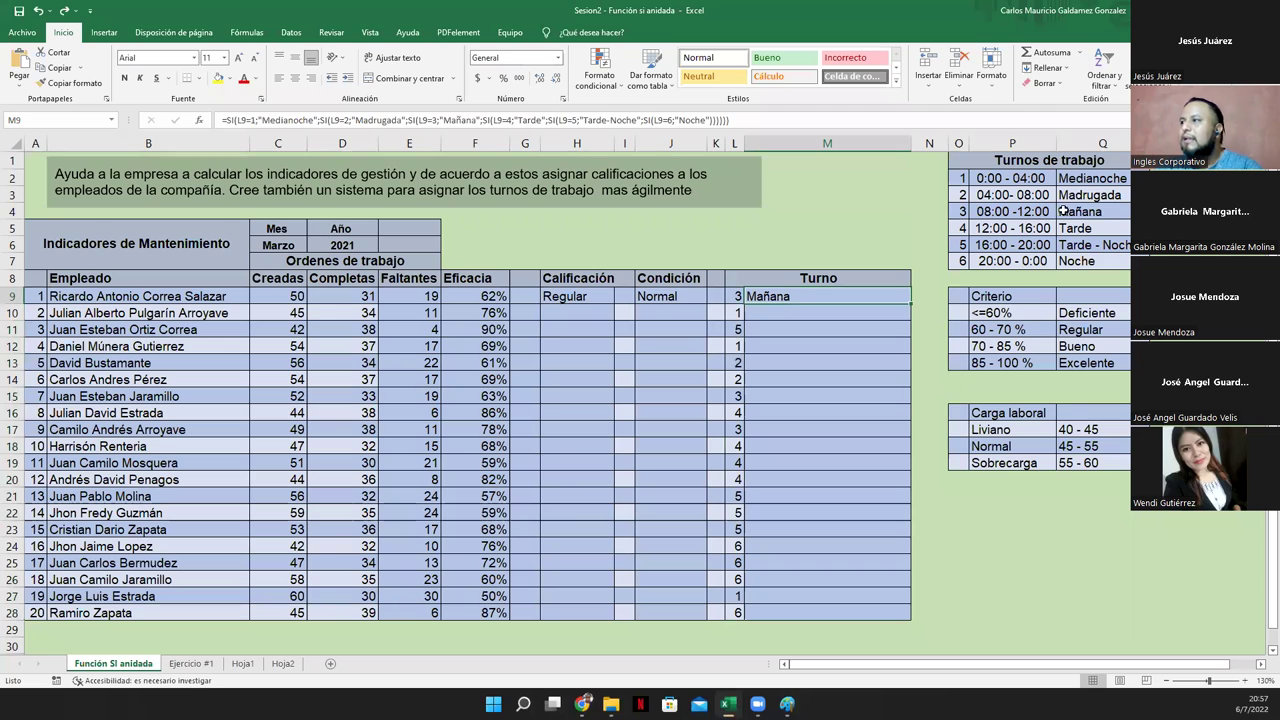
pyautogui.click(1116, 213)
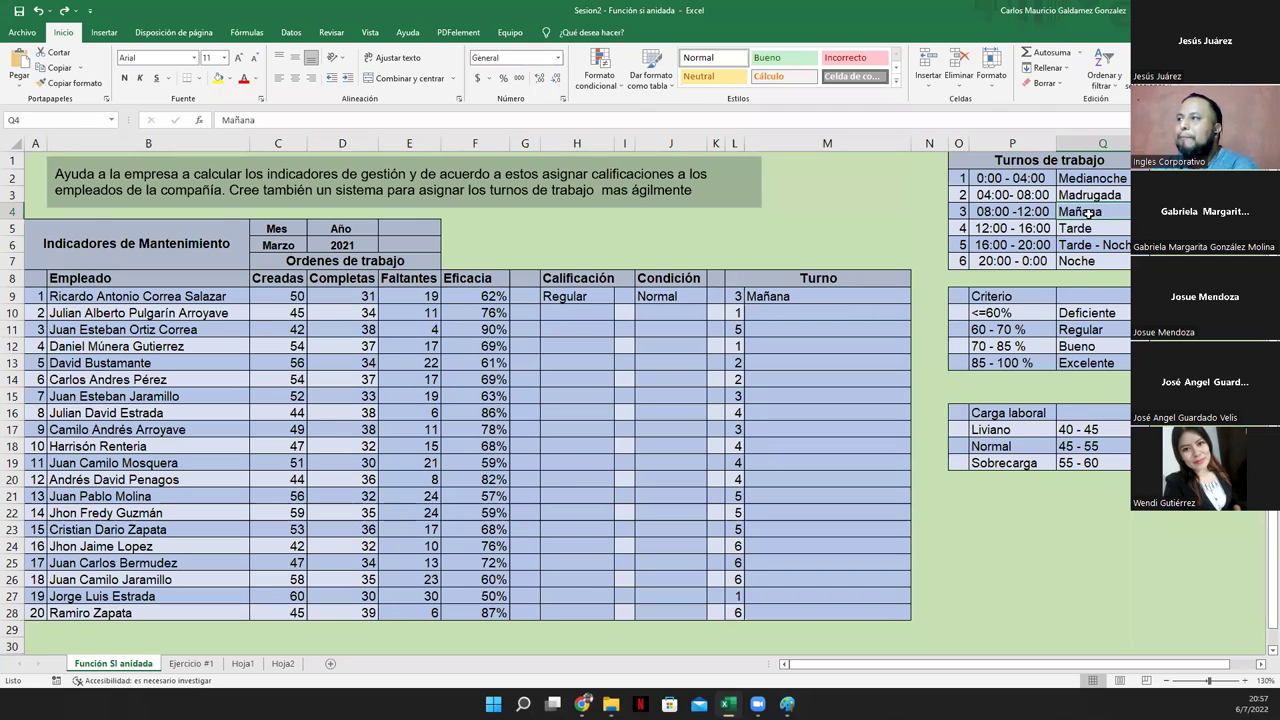
pyautogui.click(996, 212)
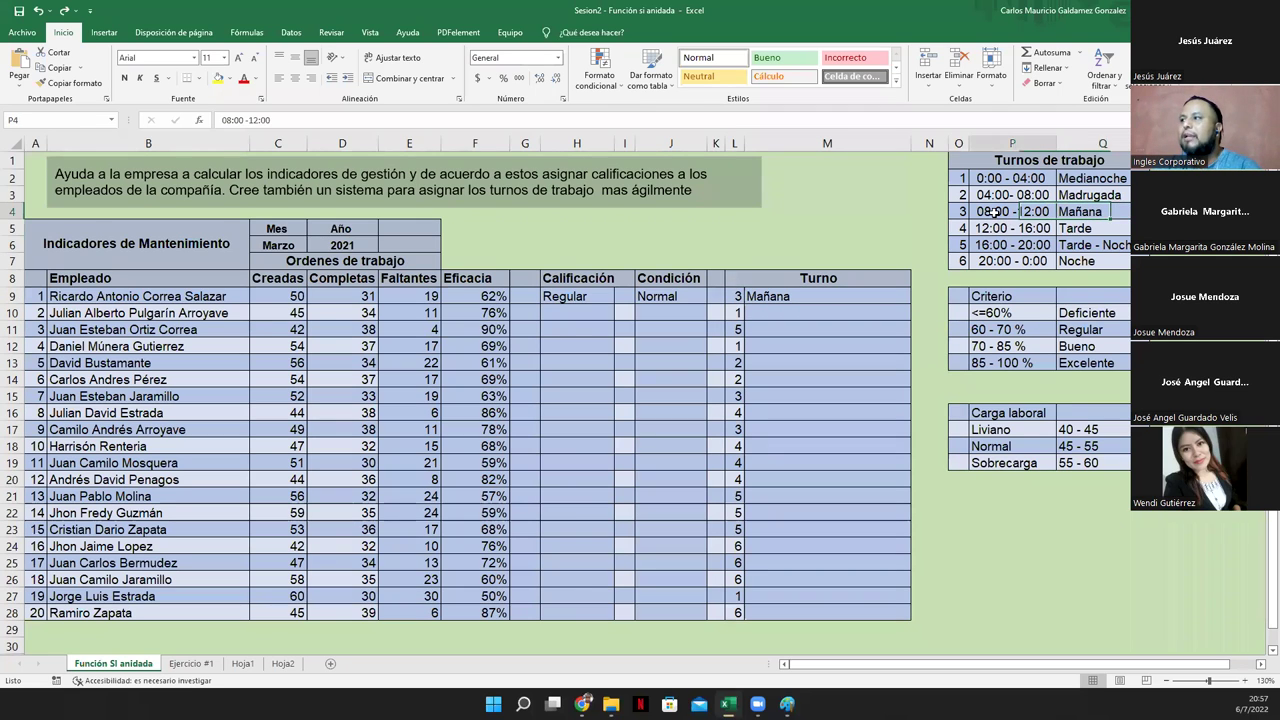
pyautogui.click(1070, 212)
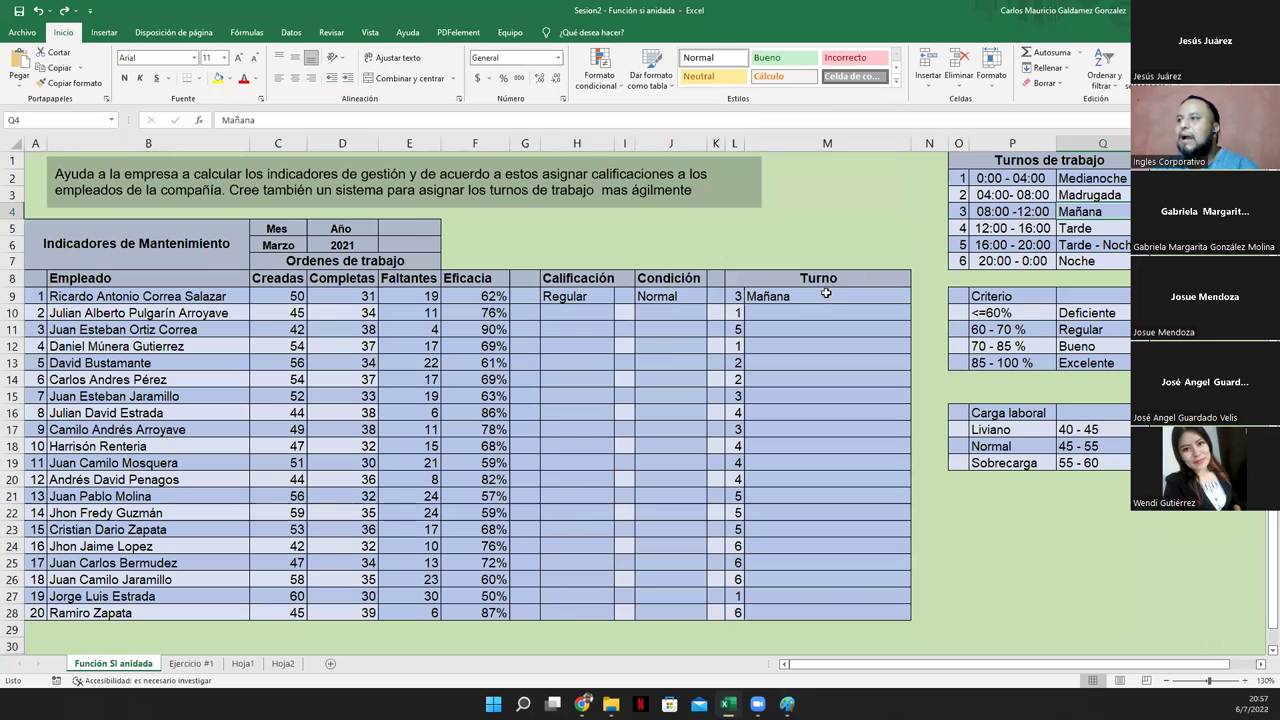
pyautogui.click(735, 316)
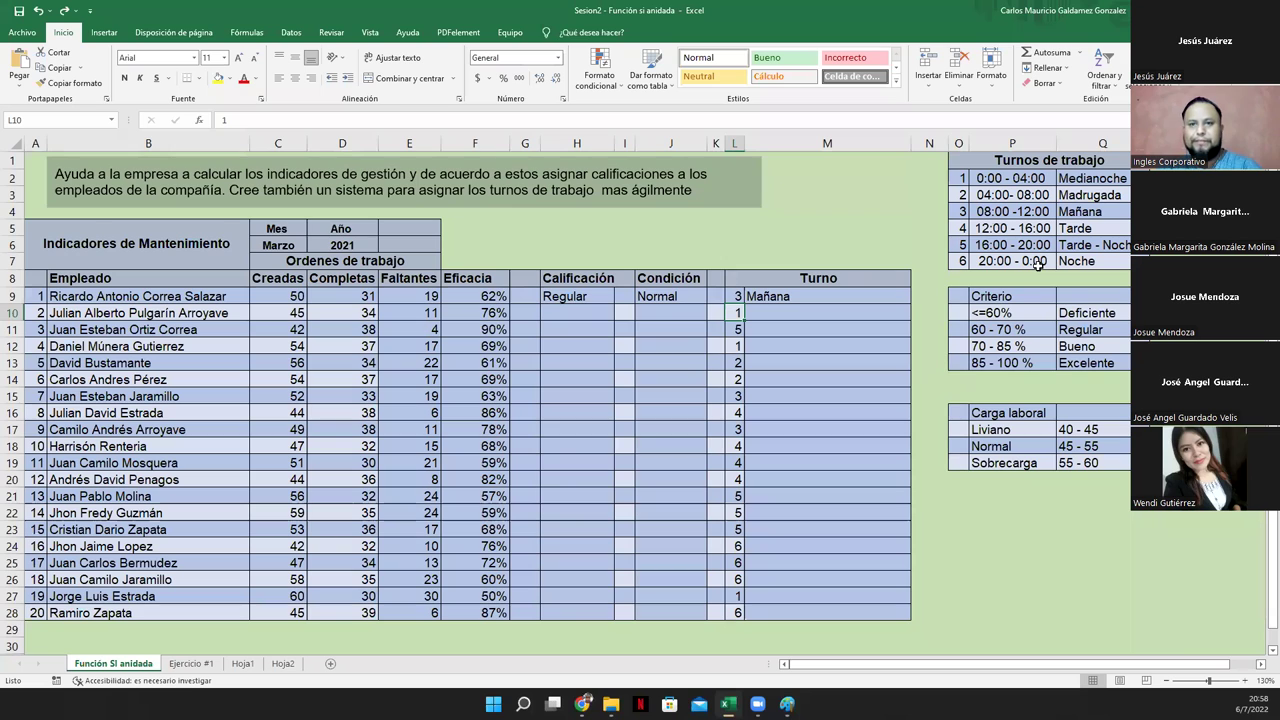
pyautogui.click(784, 297)
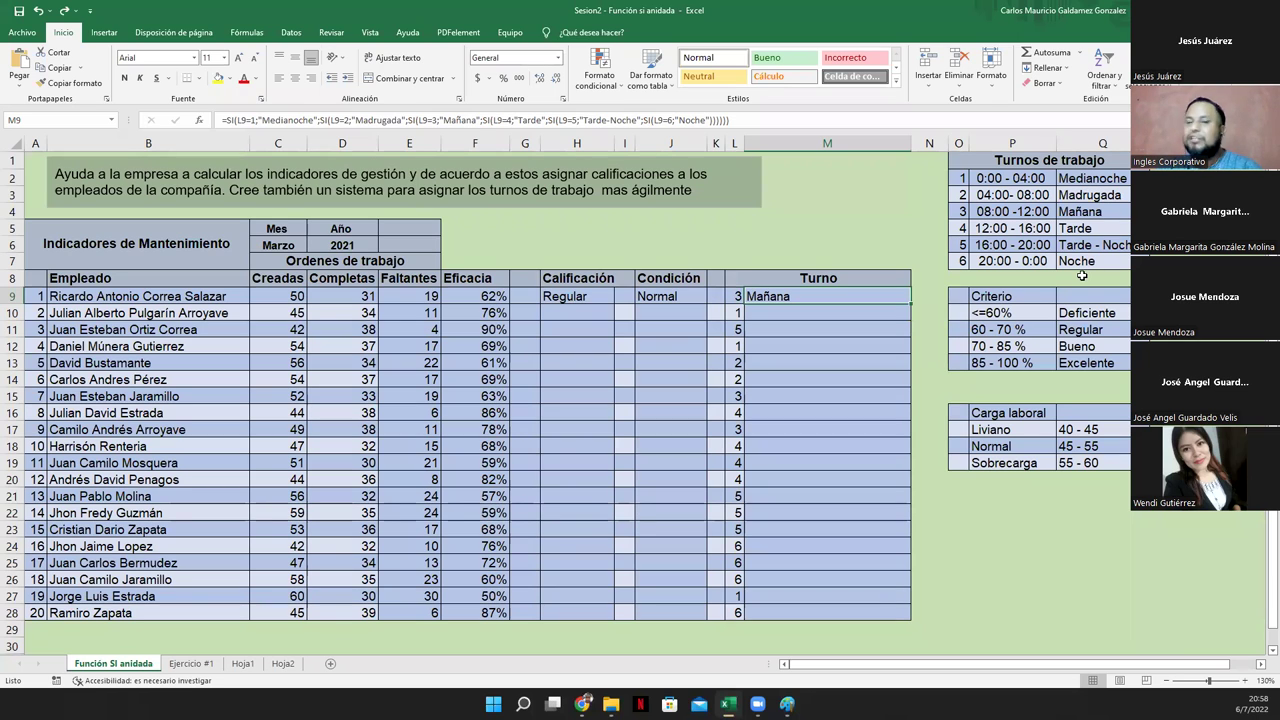
# - Highlight the Turno range M9:M28 and examine each L9 condition and its result in M9's nested SI formula, leaving it as it is
pyautogui.moveTo(815, 295); pyautogui.dragTo(812, 614)
pyautogui.click(773, 294)
pyautogui.doubleClick(773, 294)
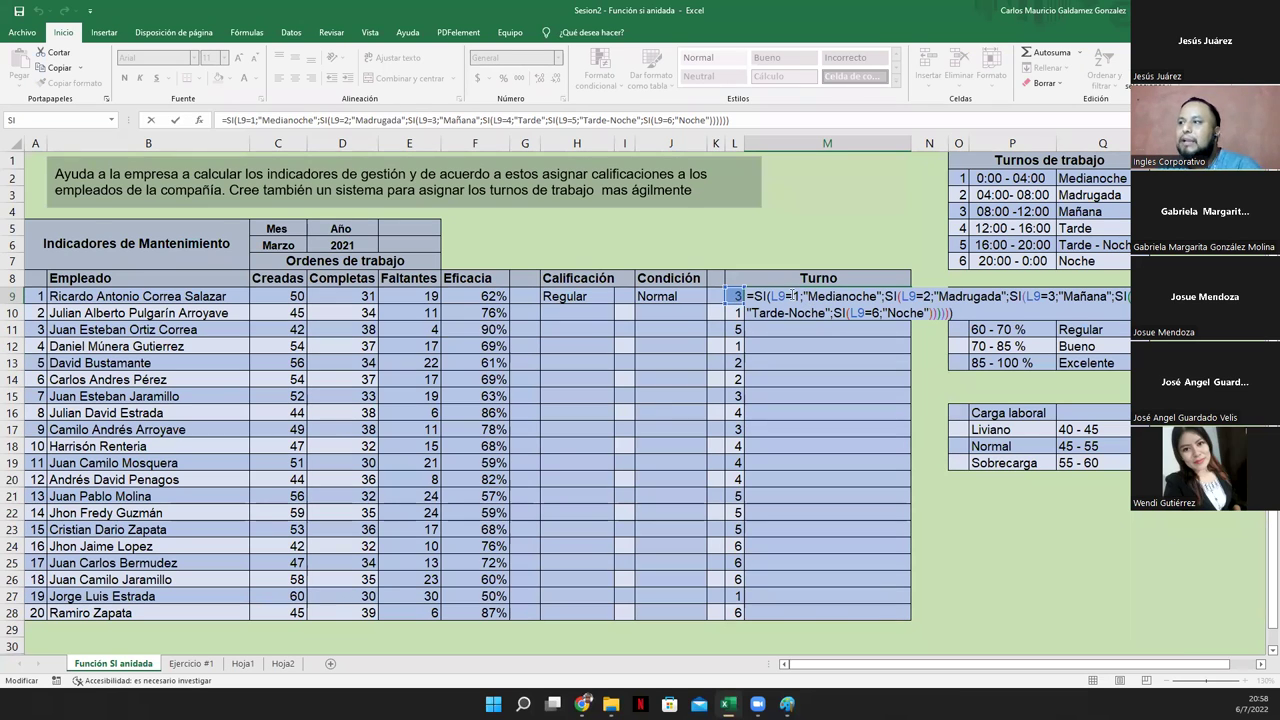
pyautogui.click(797, 296)
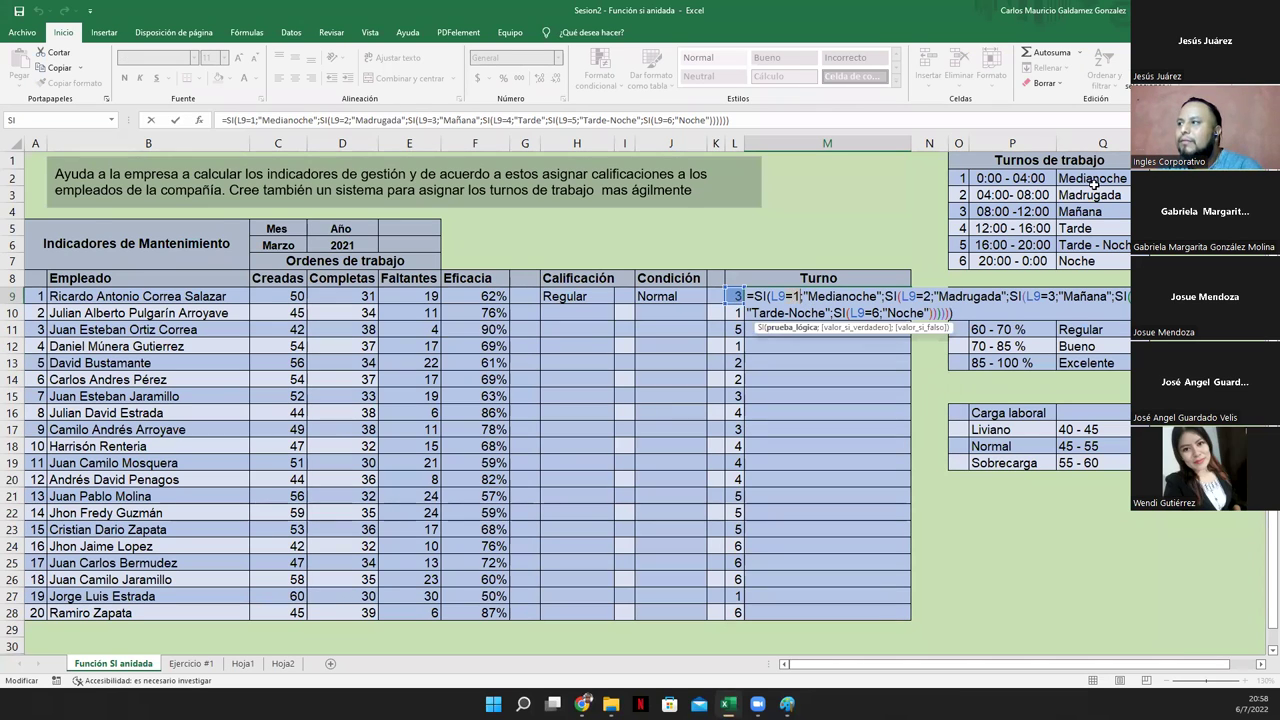
pyautogui.click(828, 296)
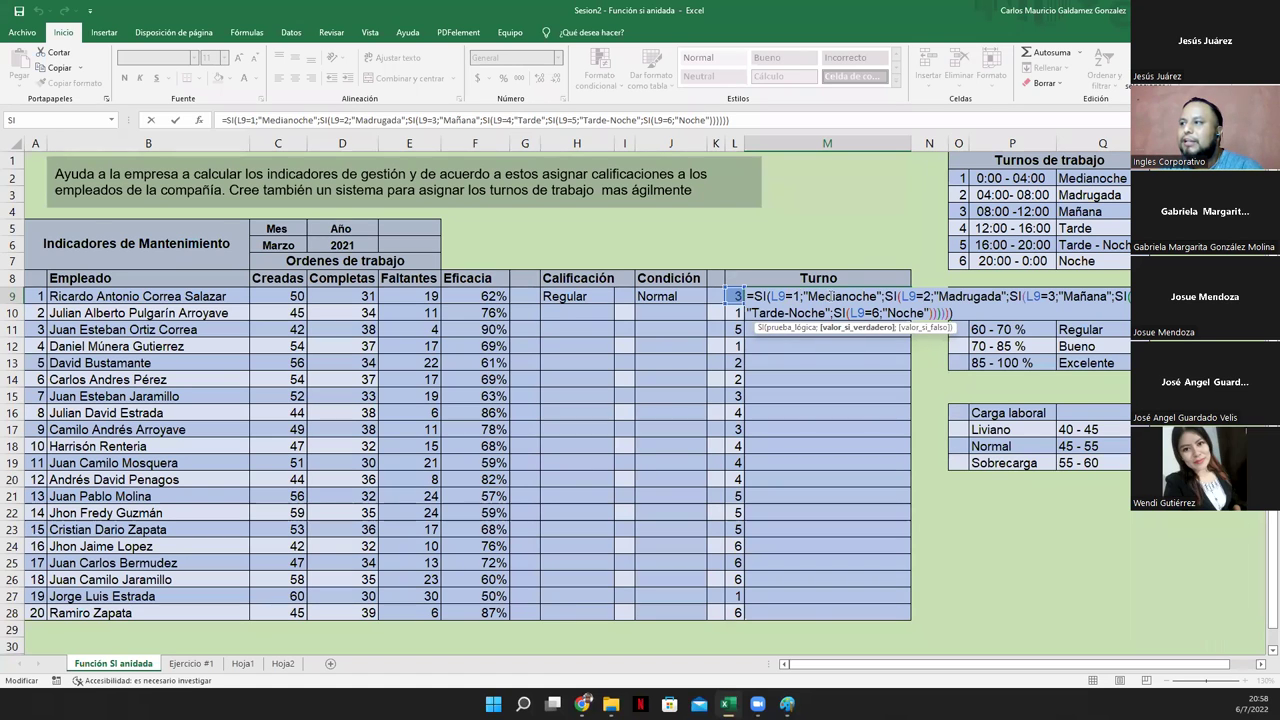
pyautogui.click(924, 296)
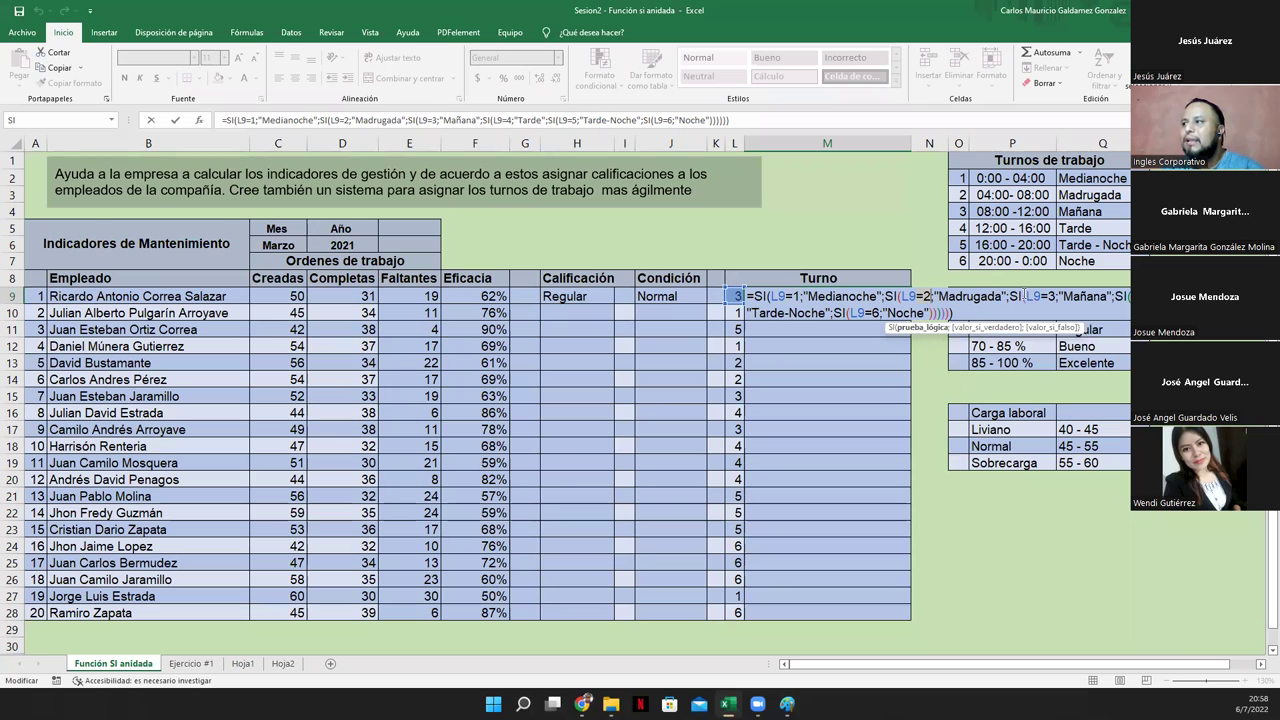
pyautogui.click(1051, 296)
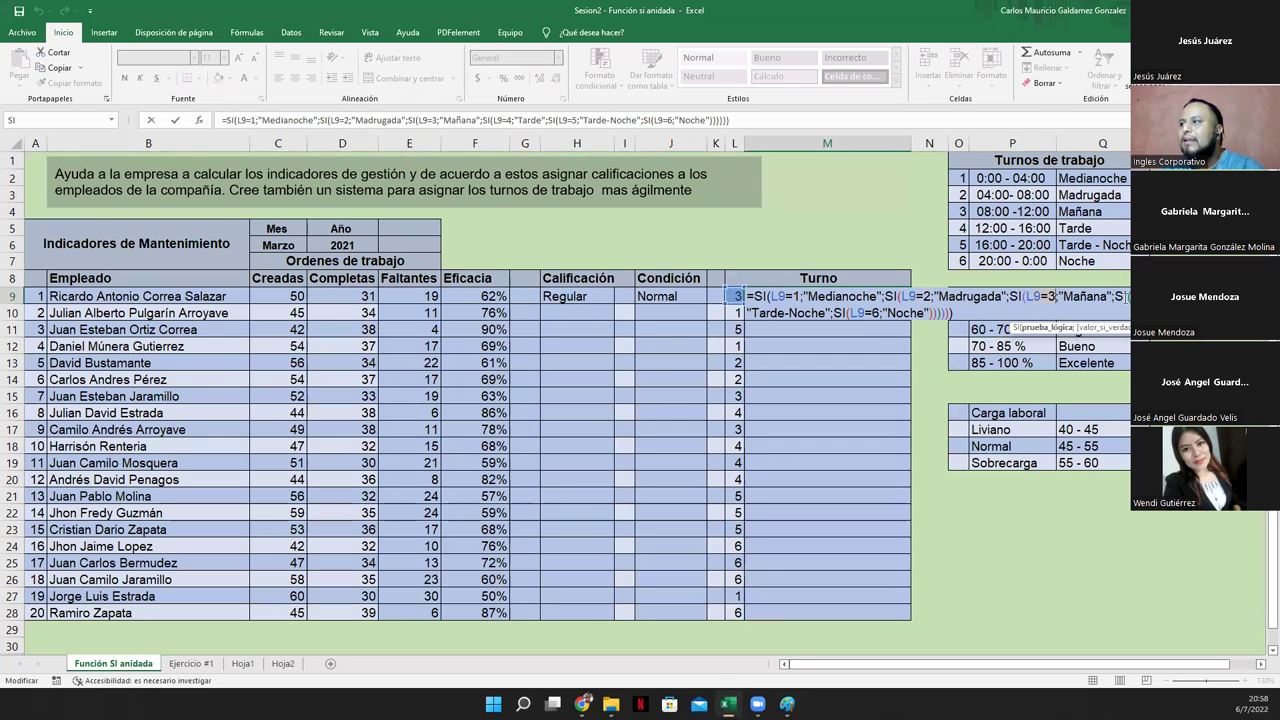
pyautogui.moveTo(1030, 327); pyautogui.dragTo(1101, 327)
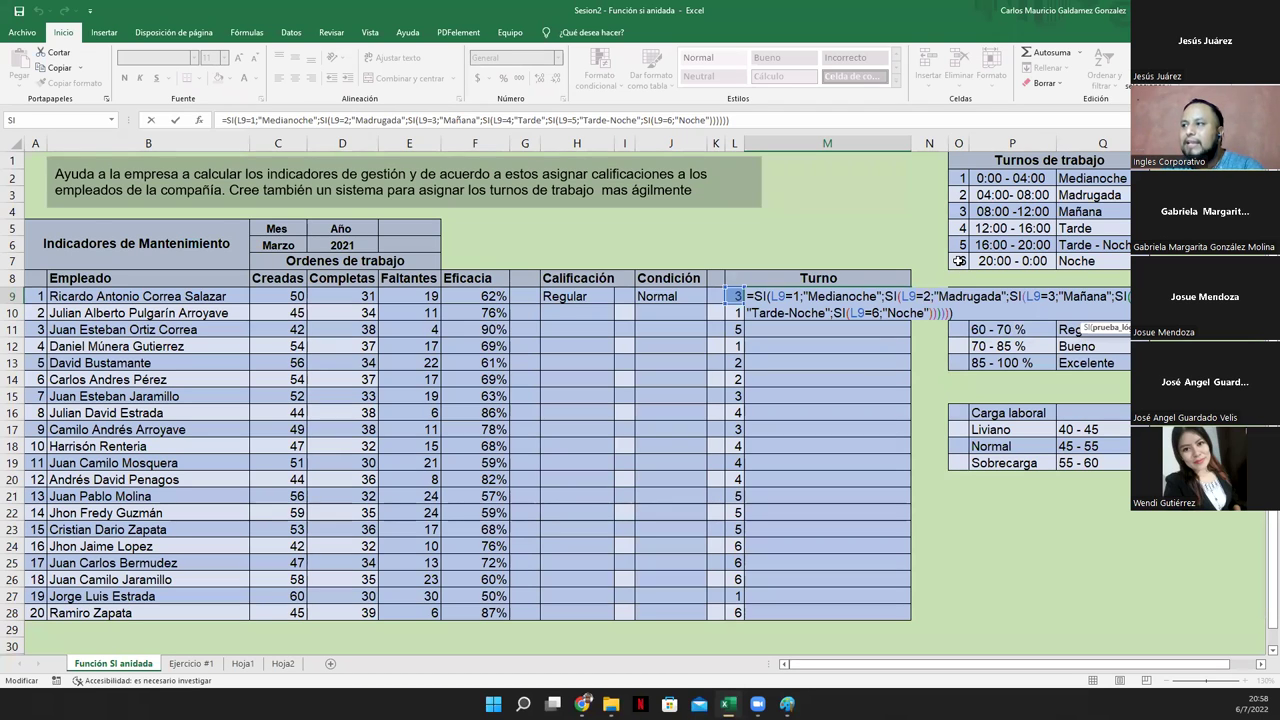
pyautogui.click(757, 298)
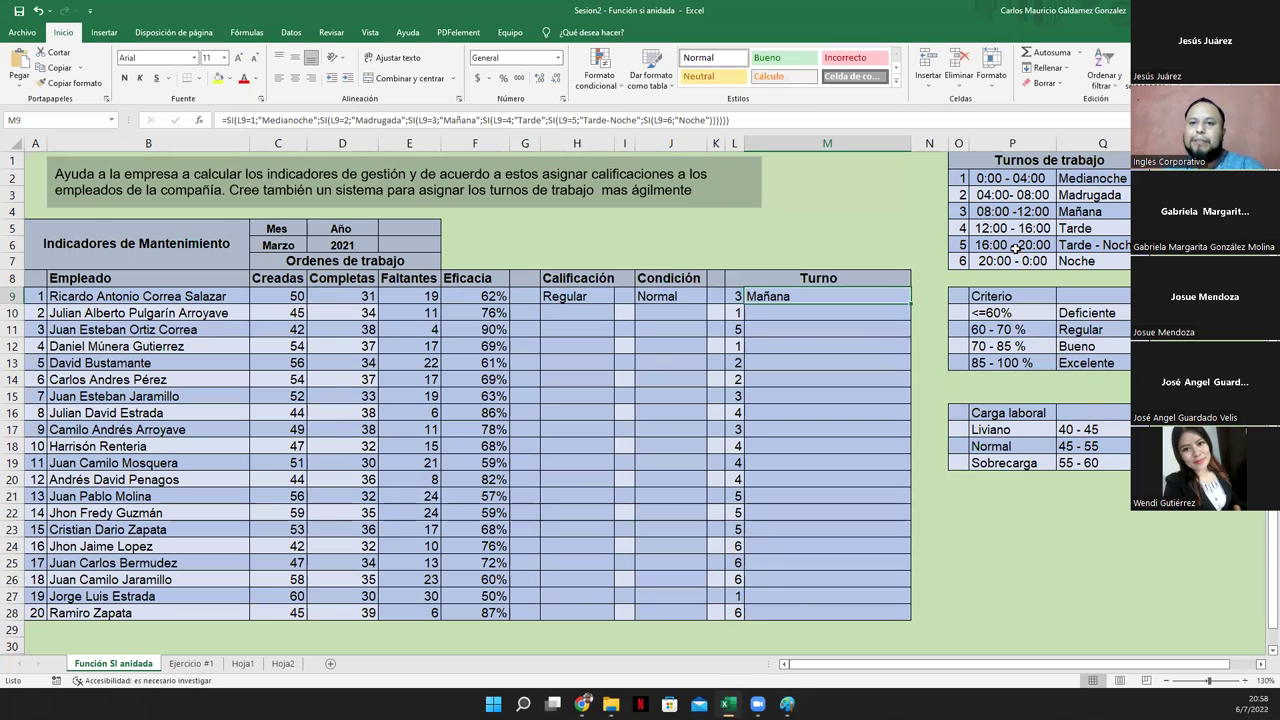
# - Examine M9's nested SI formula again, following the chain of SI functions from Medianoche through Madrugada to Tarde
pyautogui.click(241, 121)
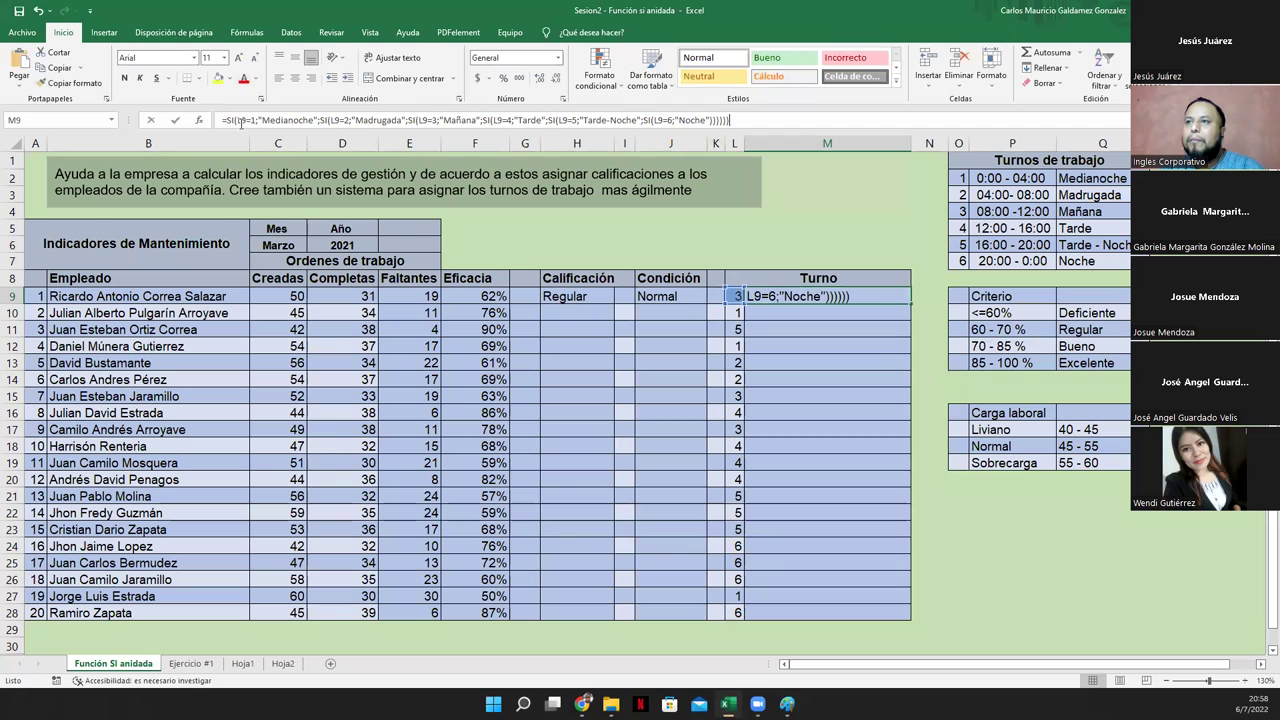
pyautogui.click(808, 297)
pyautogui.press('Escape')
pyautogui.doubleClick(803, 296)
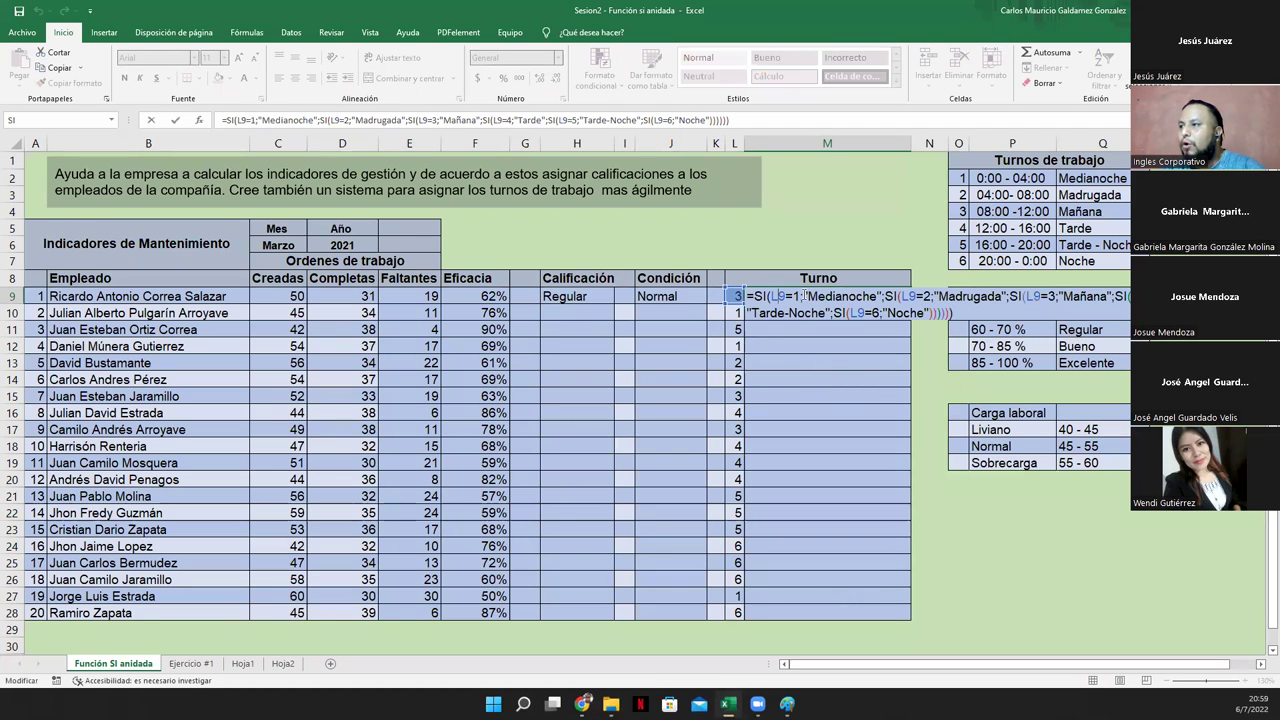
pyautogui.click(845, 296)
pyautogui.click(983, 296)
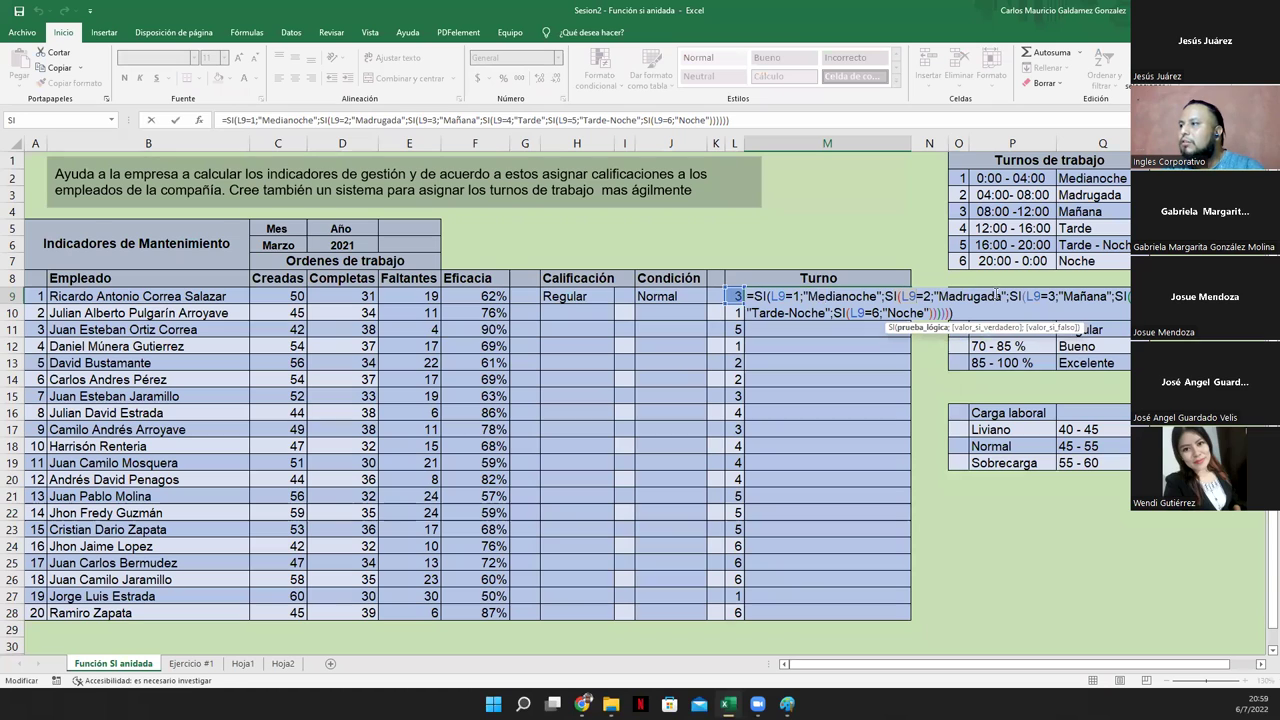
pyautogui.click(1116, 296)
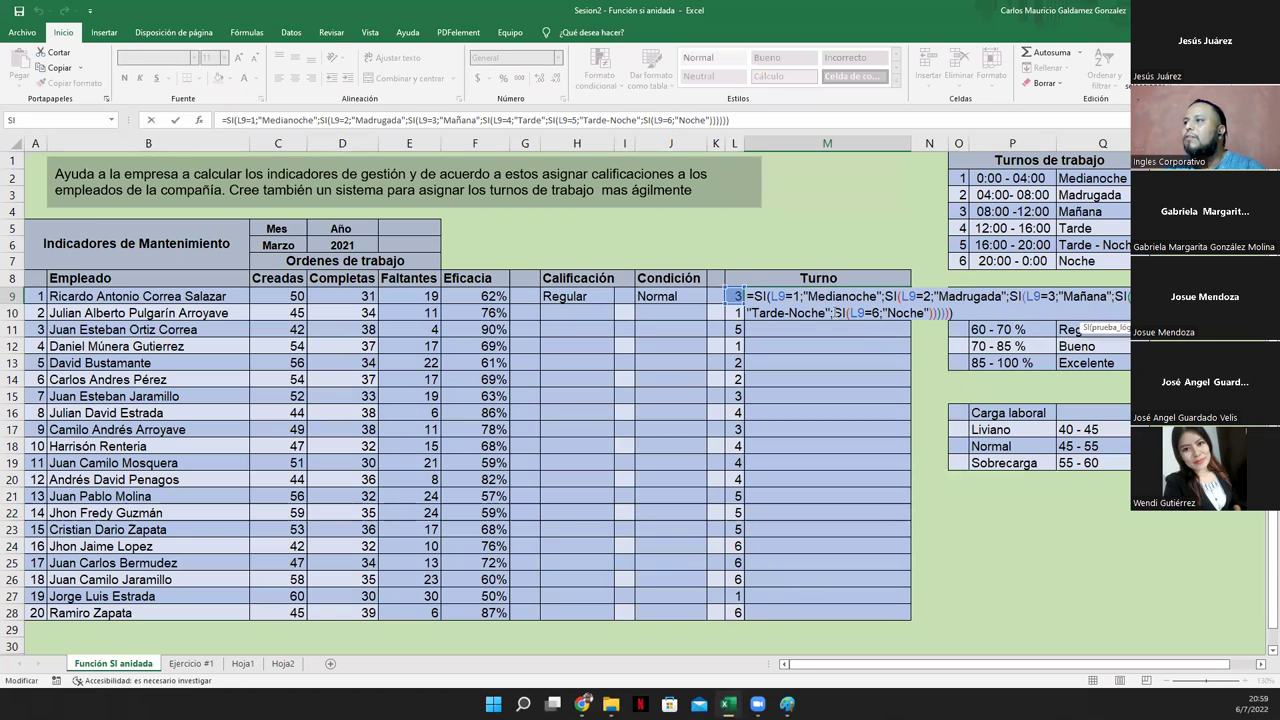
# - Simplify the Turno formula in M9 by removing the last SI(L9=6; condition, leaving "Noche" as the value if false
pyautogui.click(849, 313)
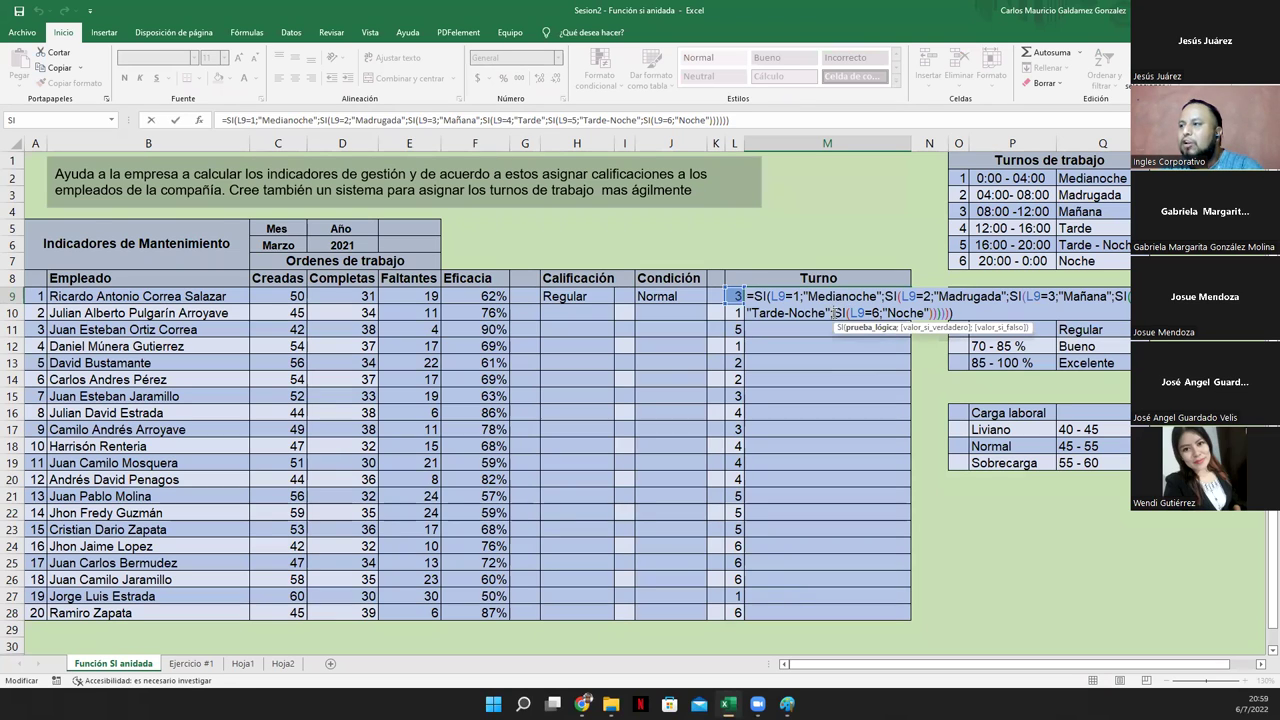
pyautogui.click(836, 313)
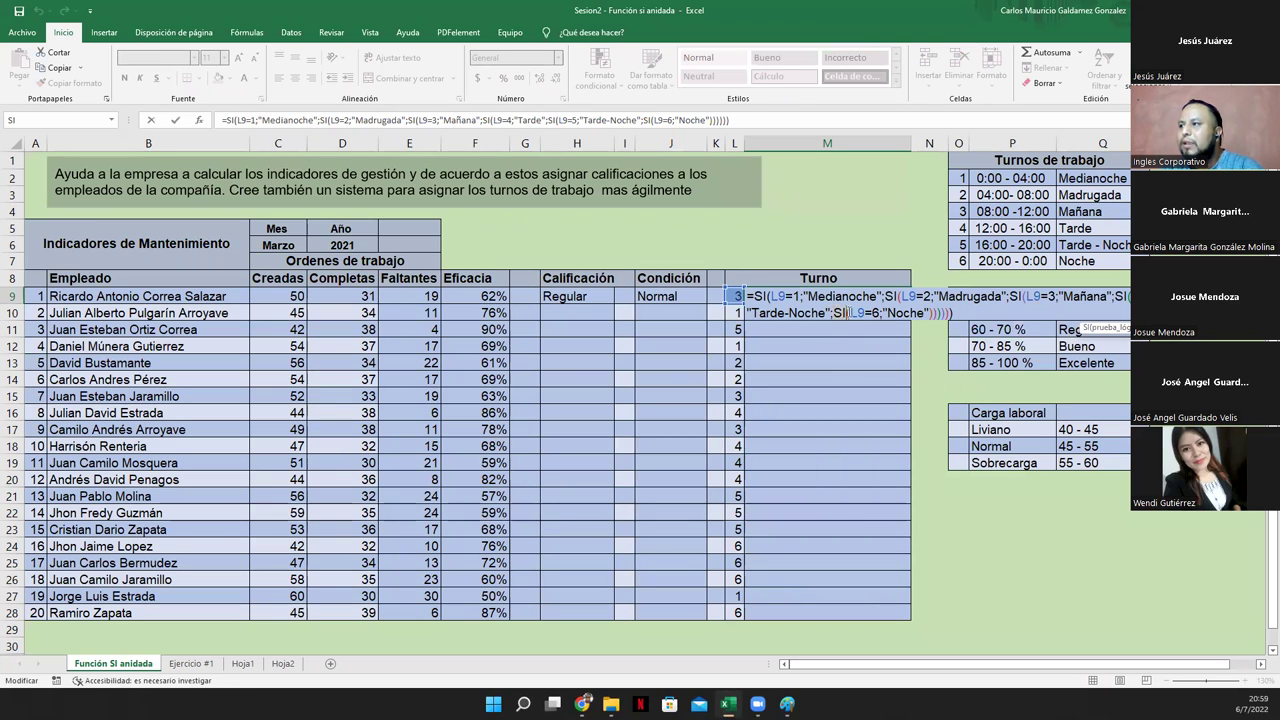
pyautogui.click(884, 313)
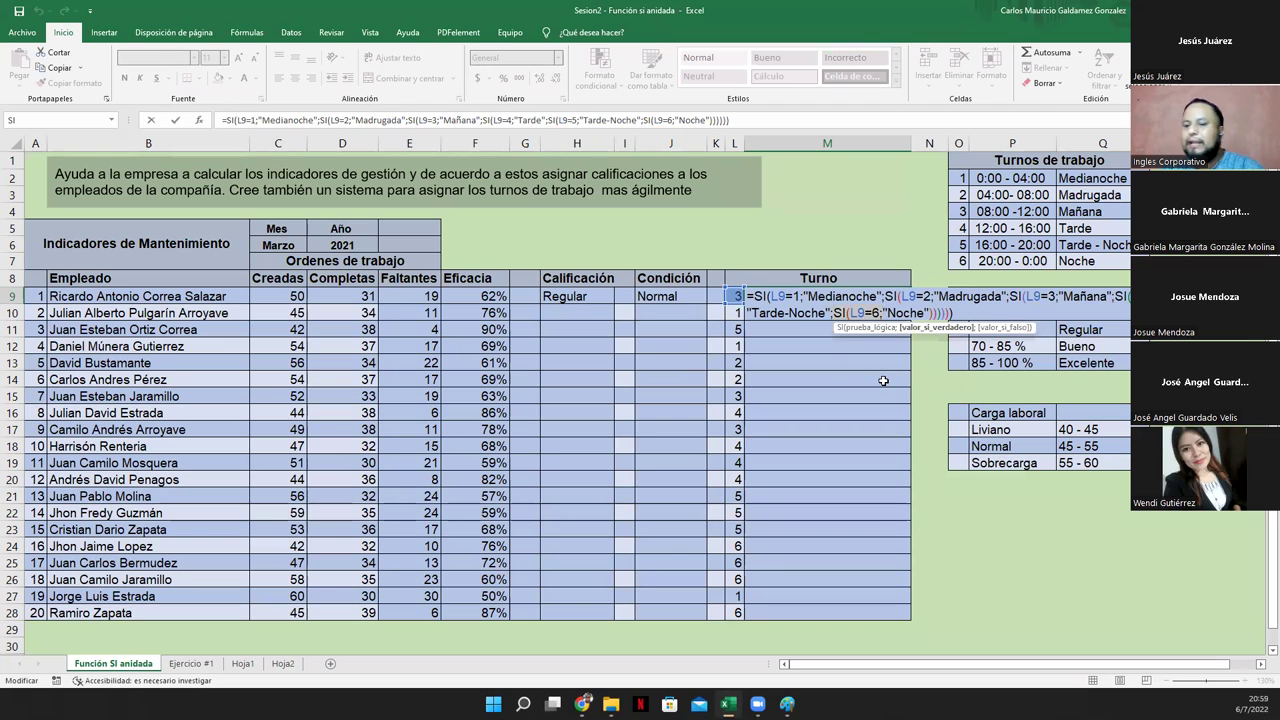
pyautogui.press('BackSpace')
pyautogui.press('BackSpace')
pyautogui.press('BackSpace')
pyautogui.press('BackSpace')
pyautogui.press('BackSpace')
pyautogui.press('BackSpace')
pyautogui.press('BackSpace')
pyautogui.press('BackSpace')
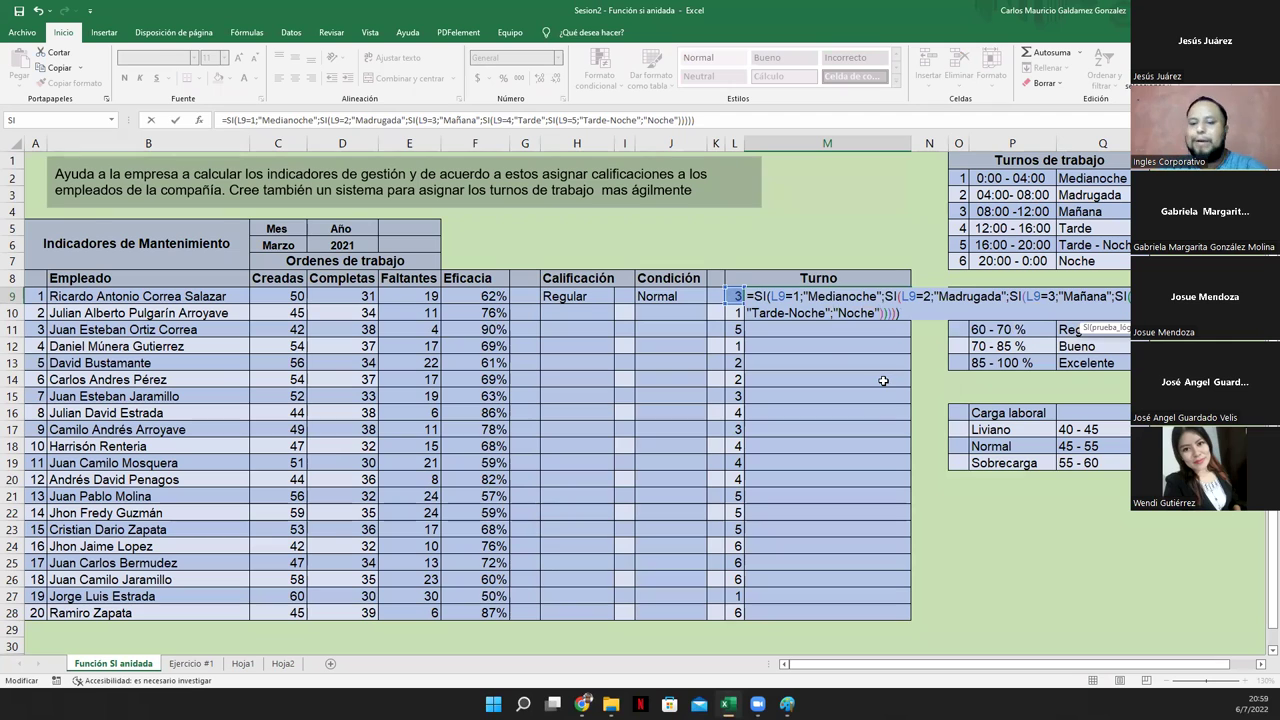
pyautogui.hotkey('shift', 'Return')
pyautogui.press('Down')
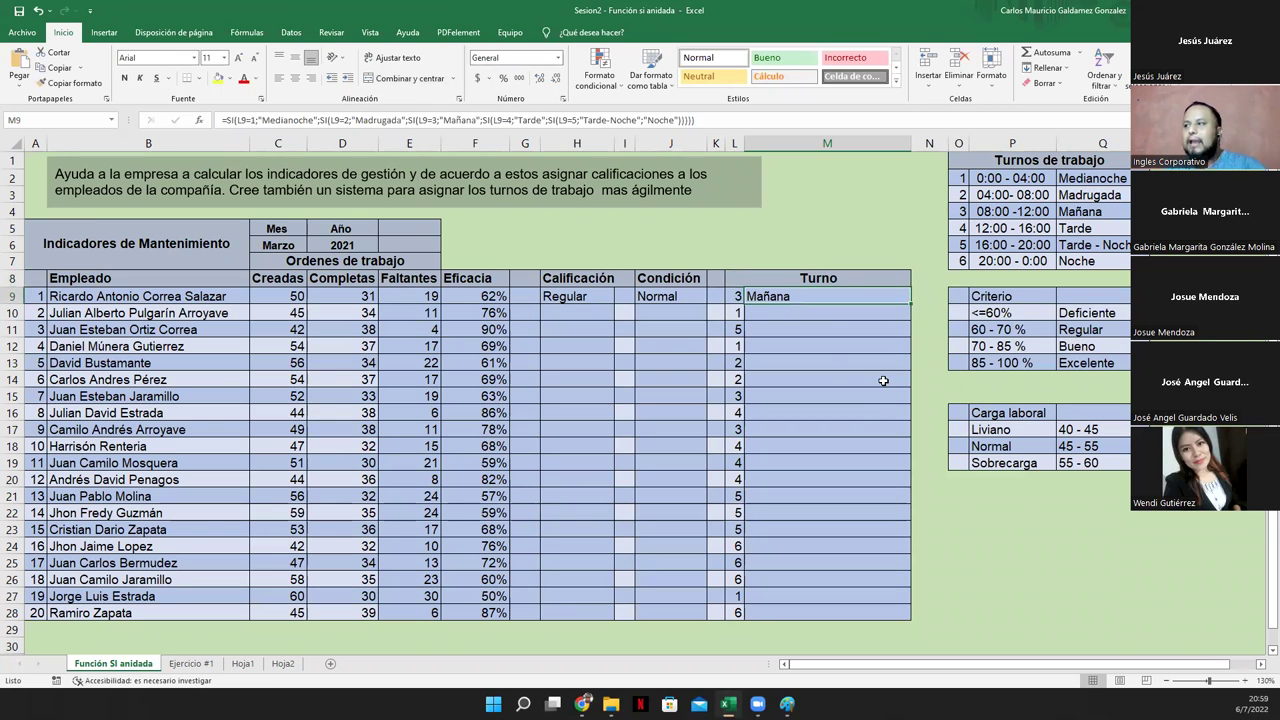
# - Undo the simplification of M9's Turno formula and reopen it at the closing parentheses after "Noche" for inspection
pyautogui.press('F2')
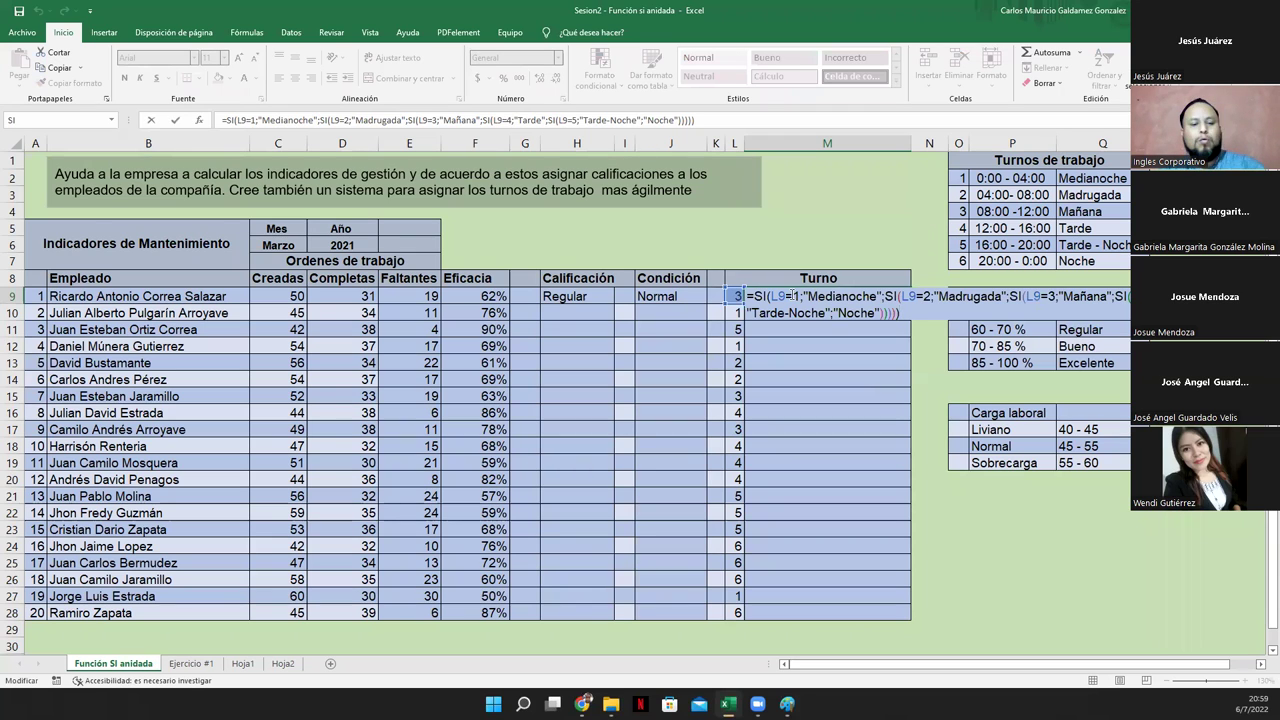
pyautogui.hotkey('ctrl', 'Return')
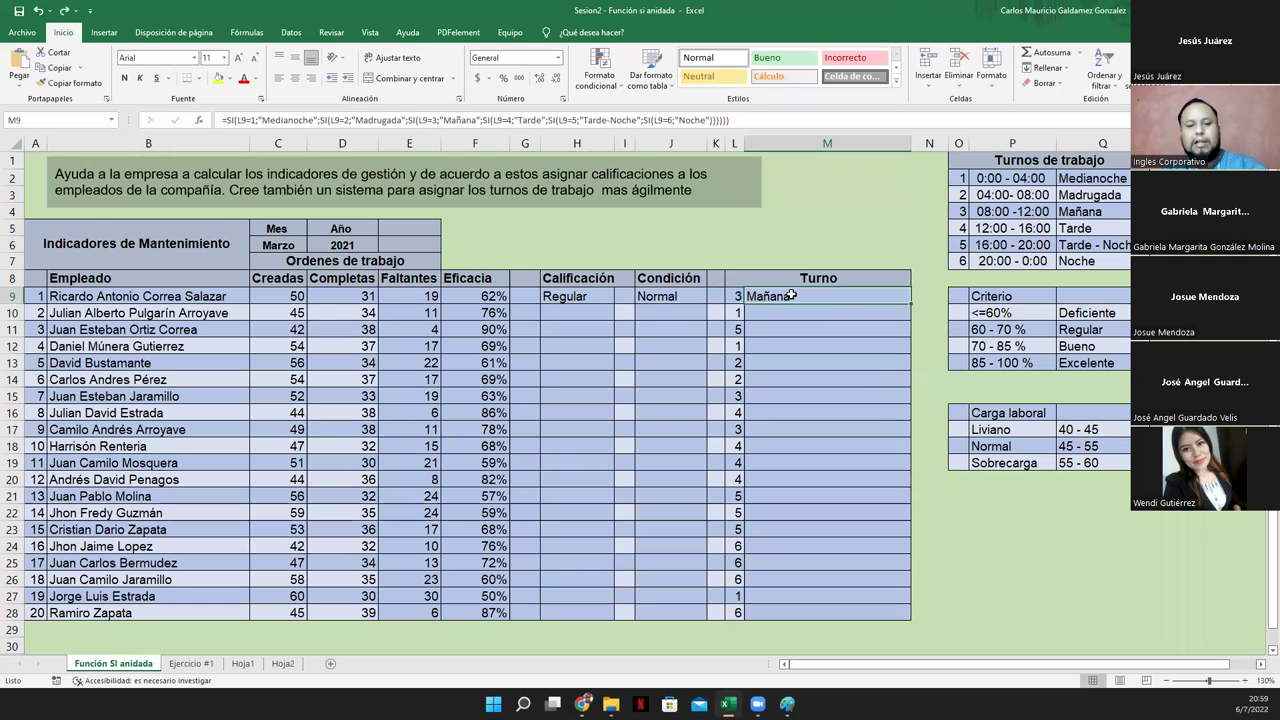
pyautogui.doubleClick(790, 296)
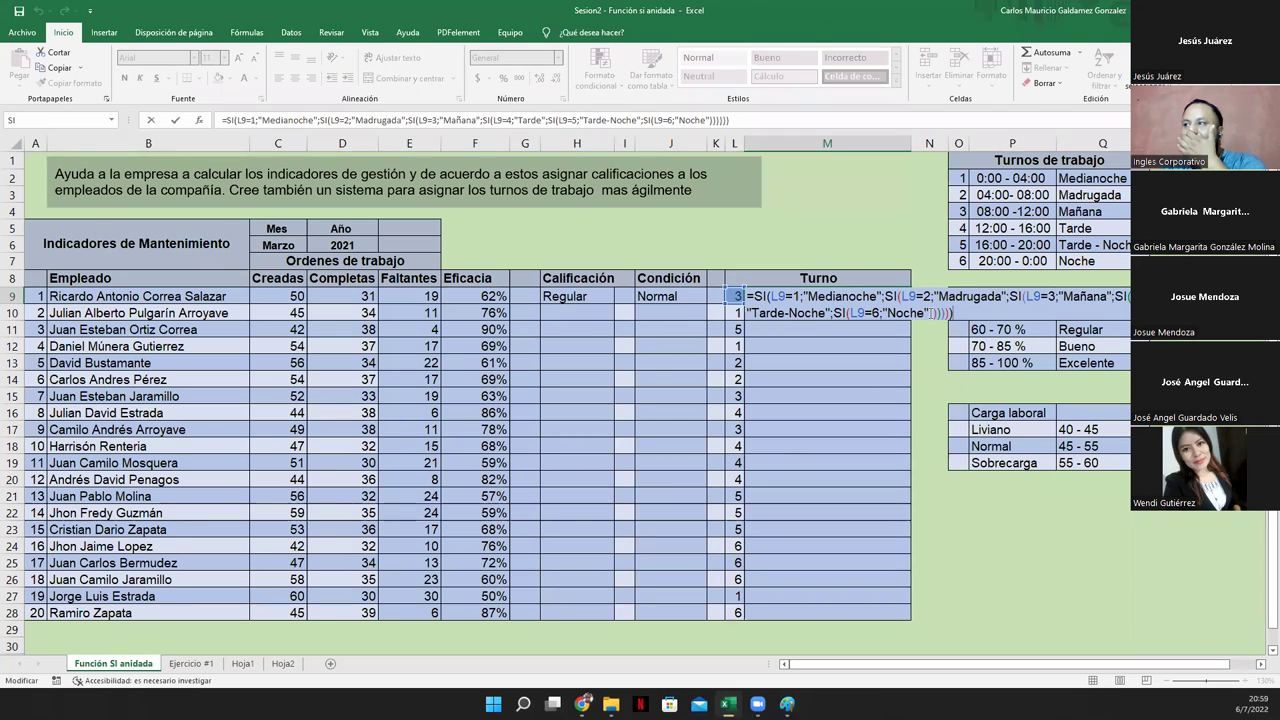
pyautogui.click(931, 313)
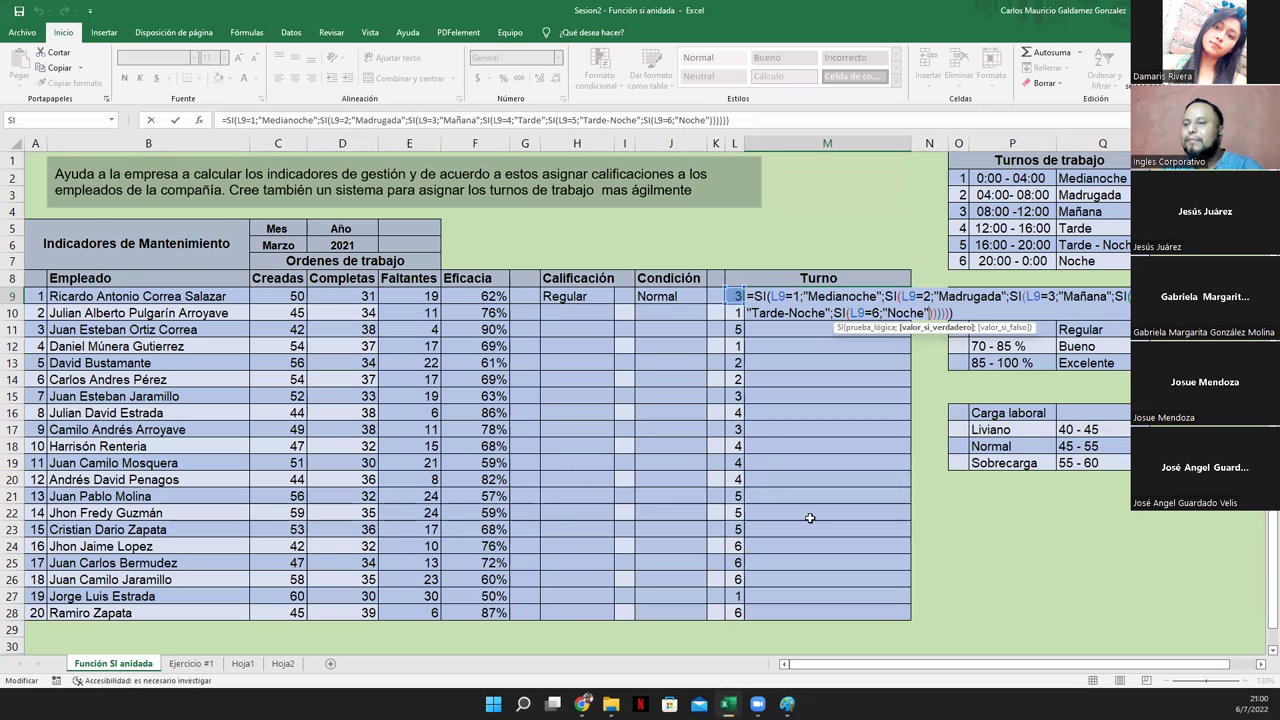
# - Commit M9's nested Turno formula with its SI conditions from L9=1 to L9=6, keeping M9 selected
pyautogui.click(957, 315)
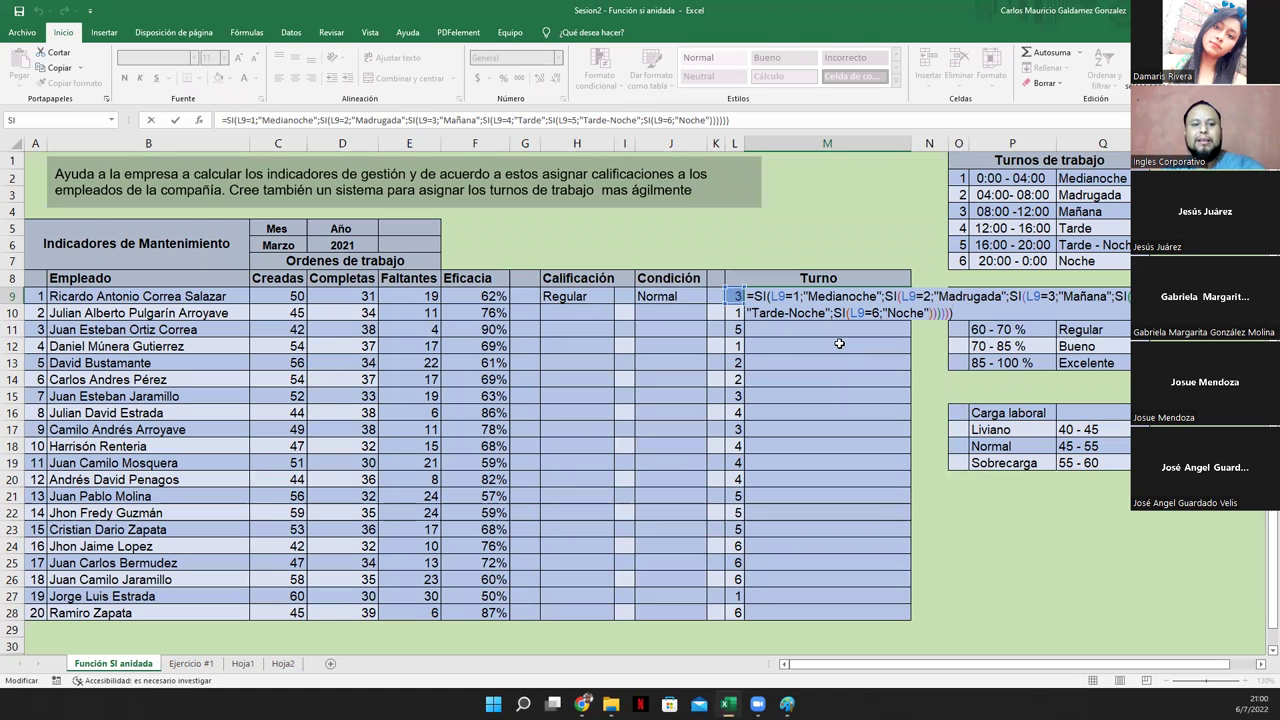
pyautogui.hotkey('ctrl', 'Return')
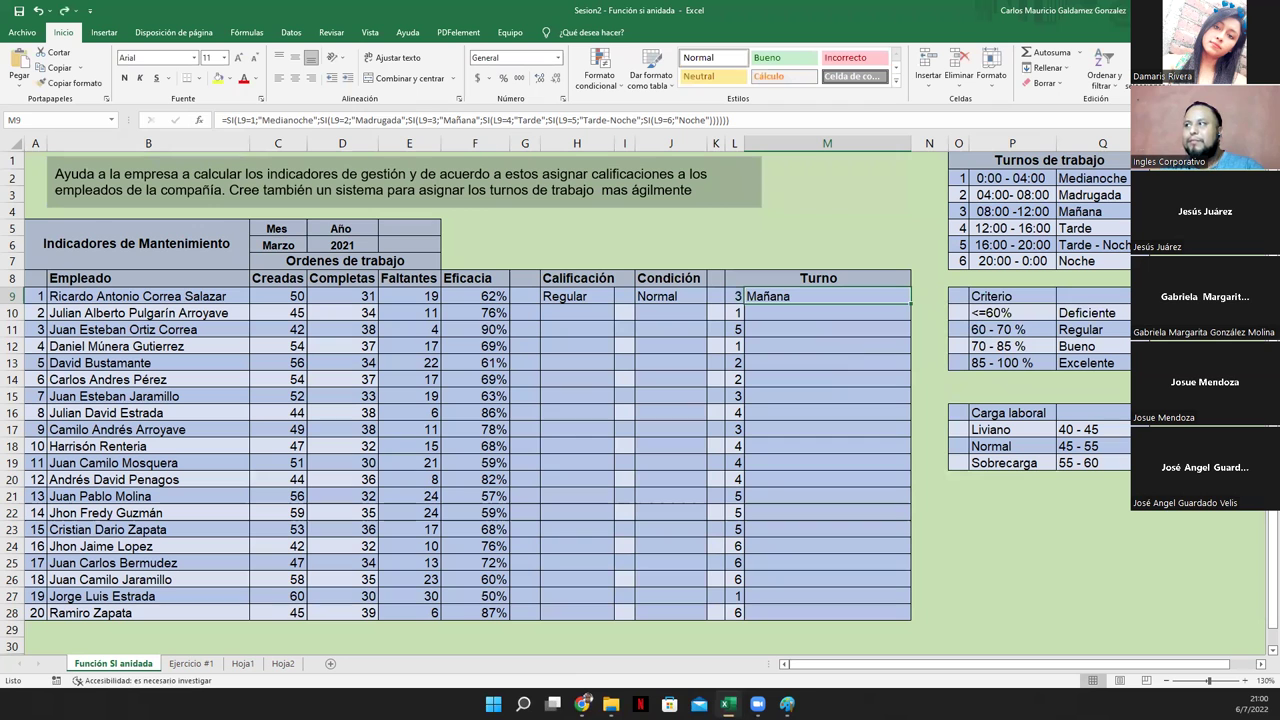
# - Switch to the Genially presentation in the browser and advance from the end-of-practice slide to the "Zona de Preguntas" slide
pyautogui.hotkey('alt', 'Tab')
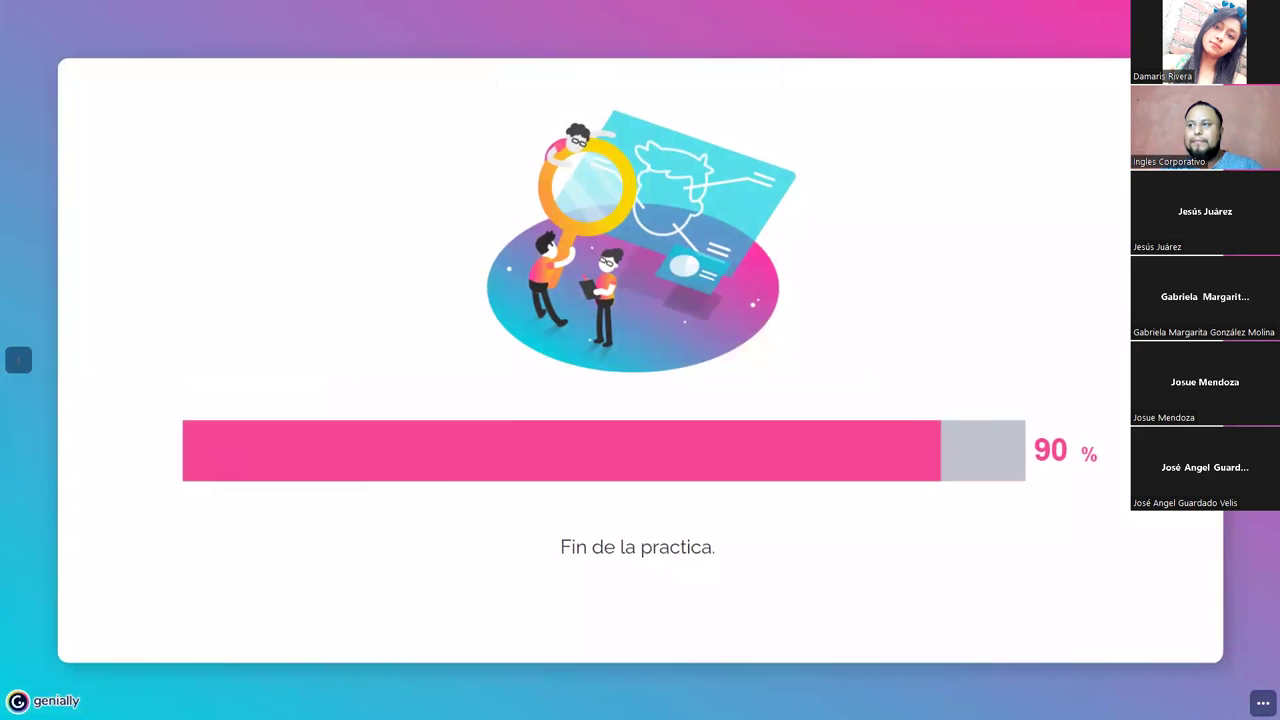
pyautogui.press('Right')
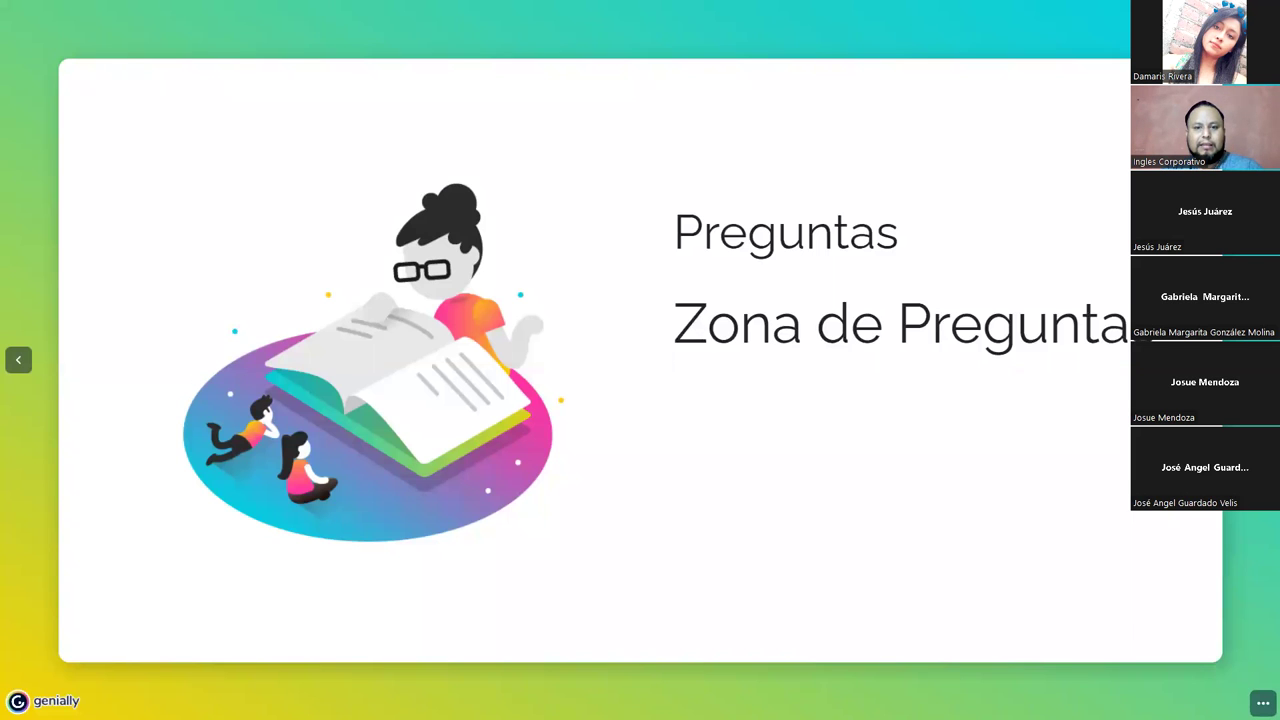
pyautogui.hotkey('alt', 'Tab')
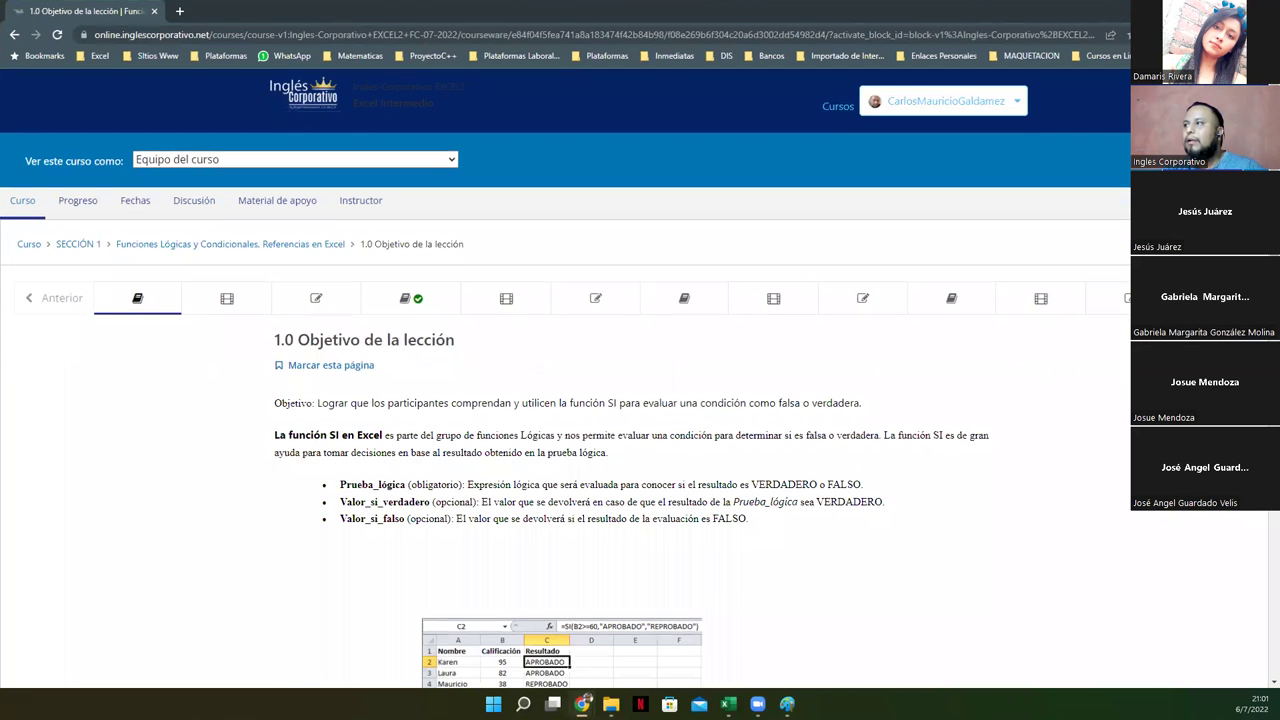
pyautogui.hotkey('alt', 'Tab')
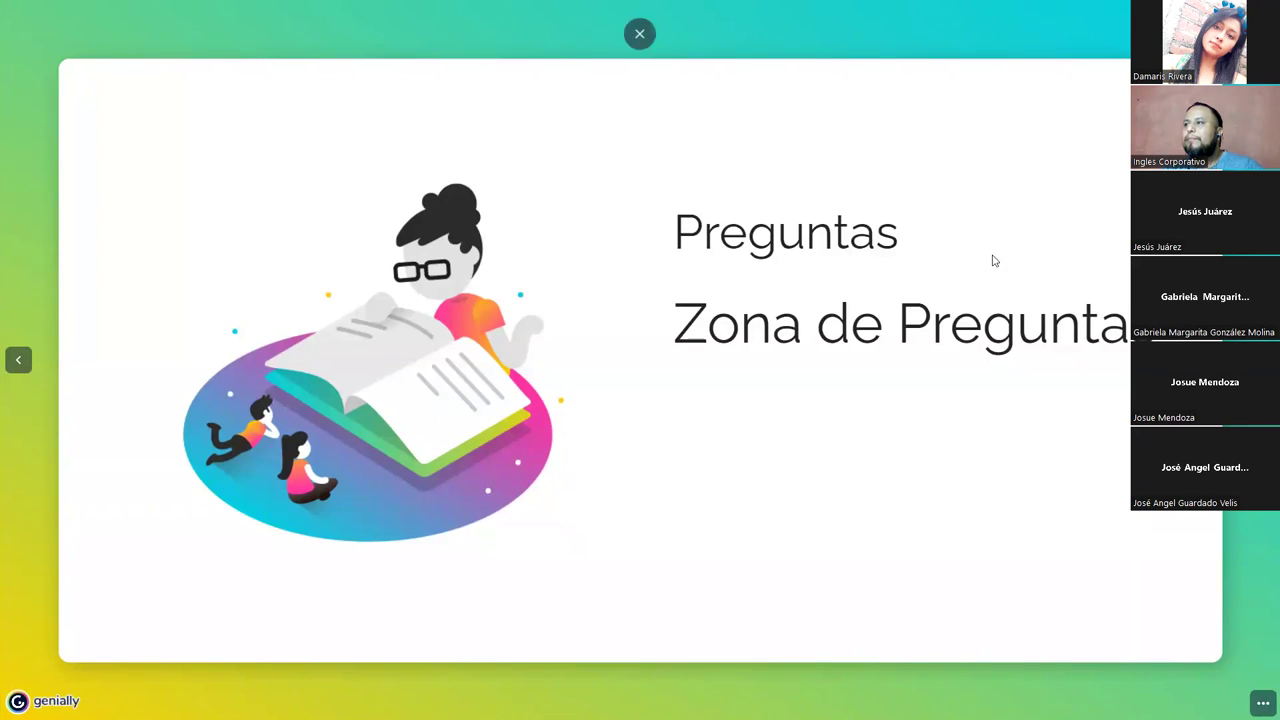
# - Leave the presentation's full-screen mode and display the "Zona de Preguntas" slide in full screen again
pyautogui.click(638, 52)
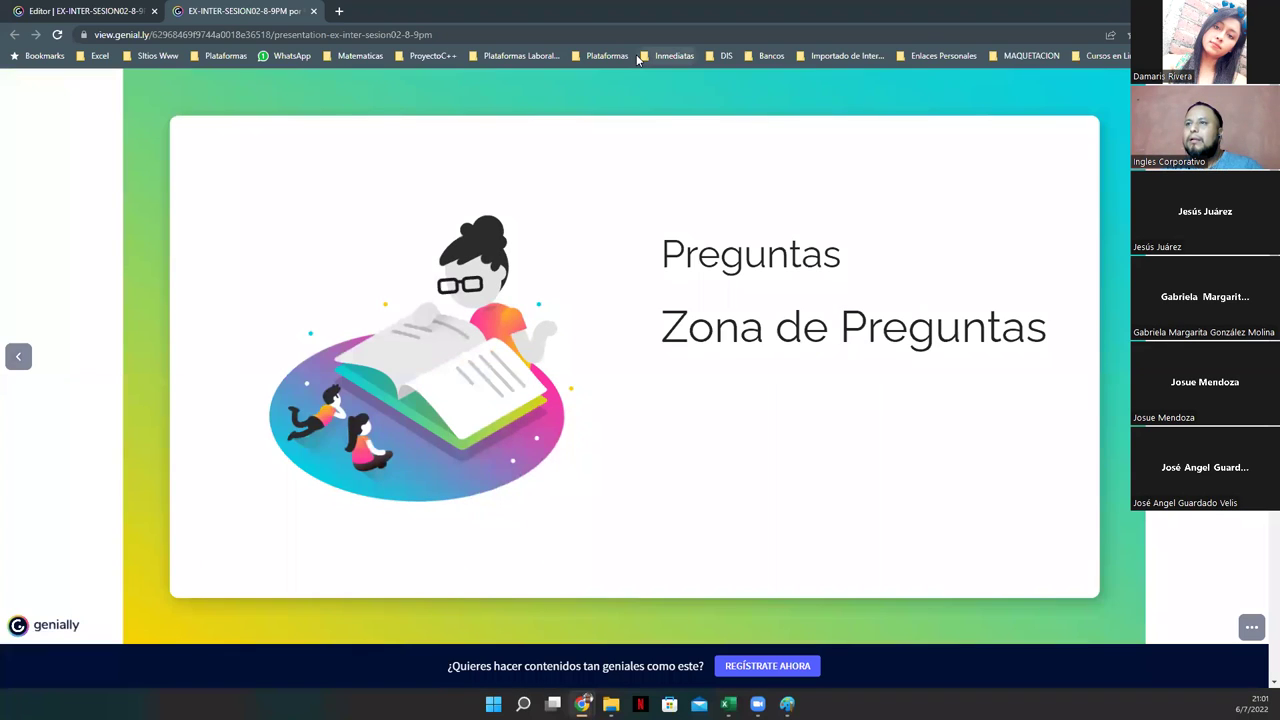
pyautogui.moveTo(1205, 630)
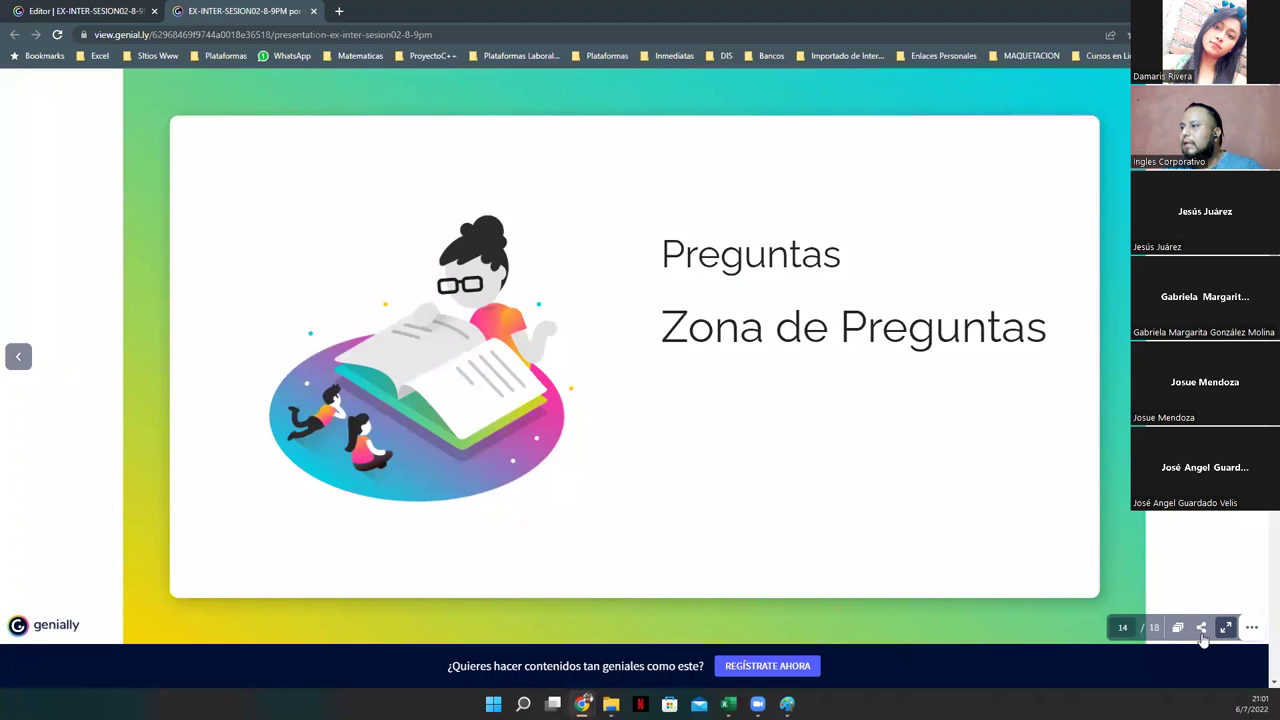
pyautogui.click(1225, 628)
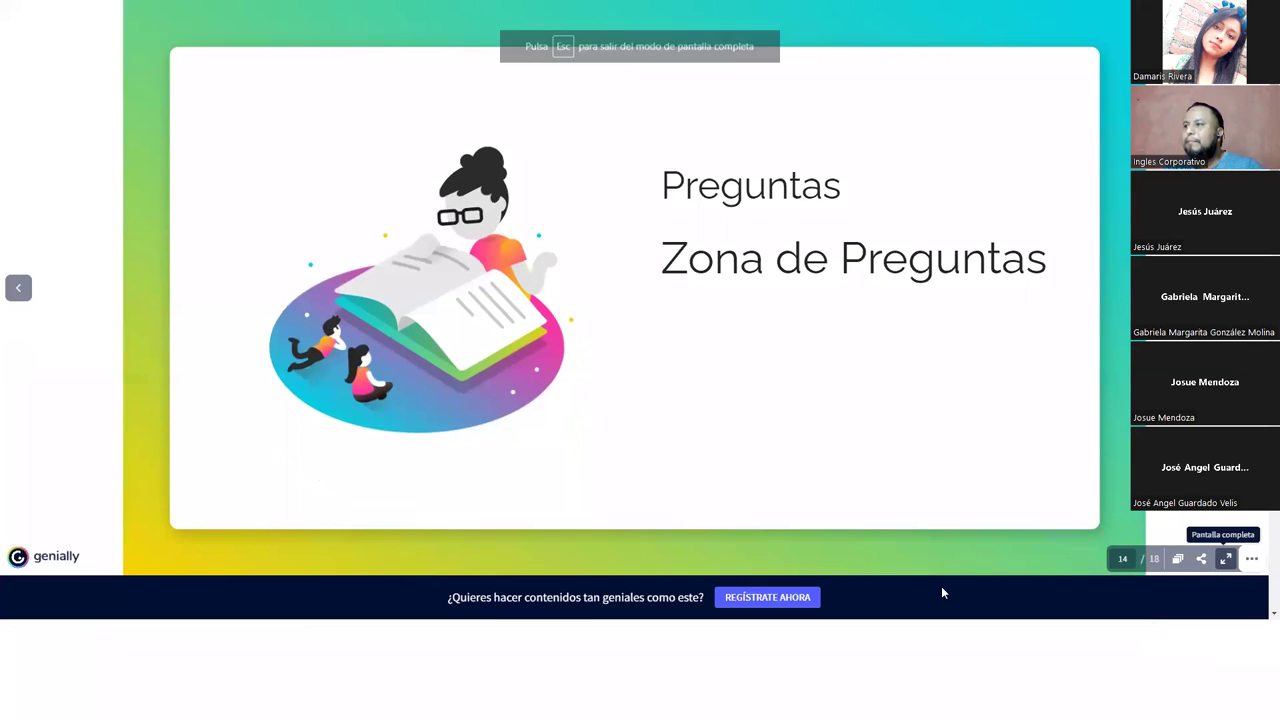